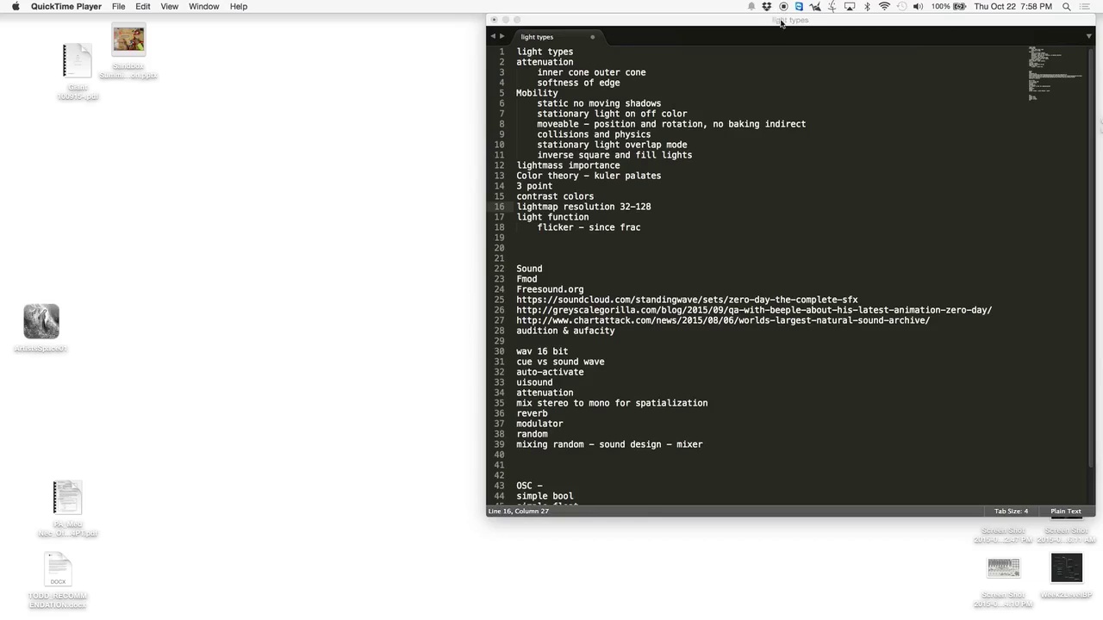
# - Switch to Unreal Editor and inspect the interior of the rock cave
pyautogui.moveTo(1092, 423)
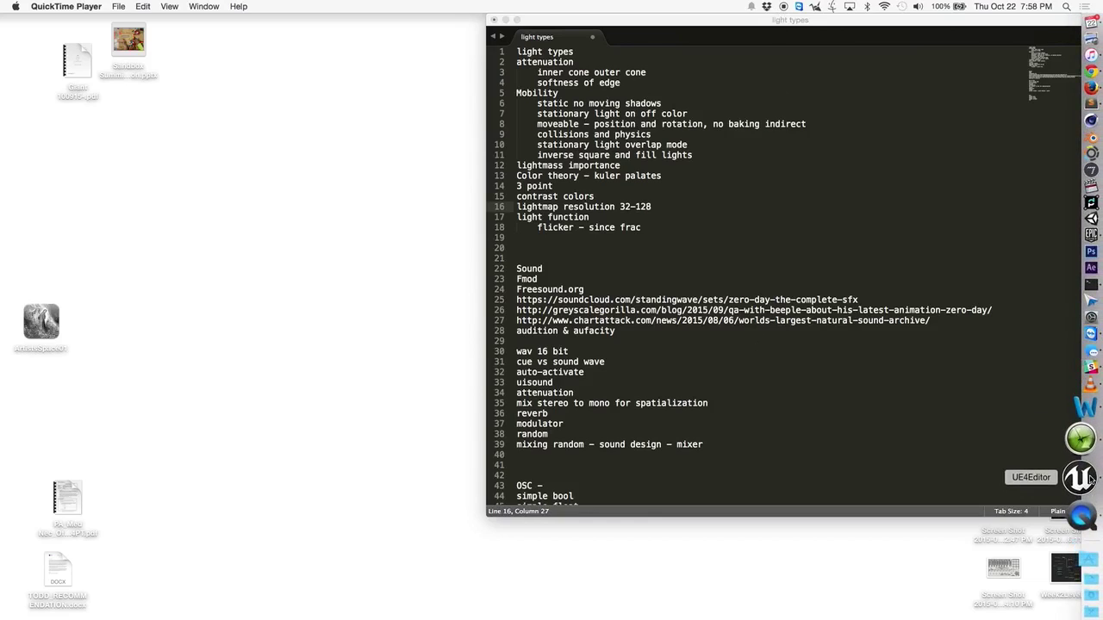
pyautogui.click(1080, 477)
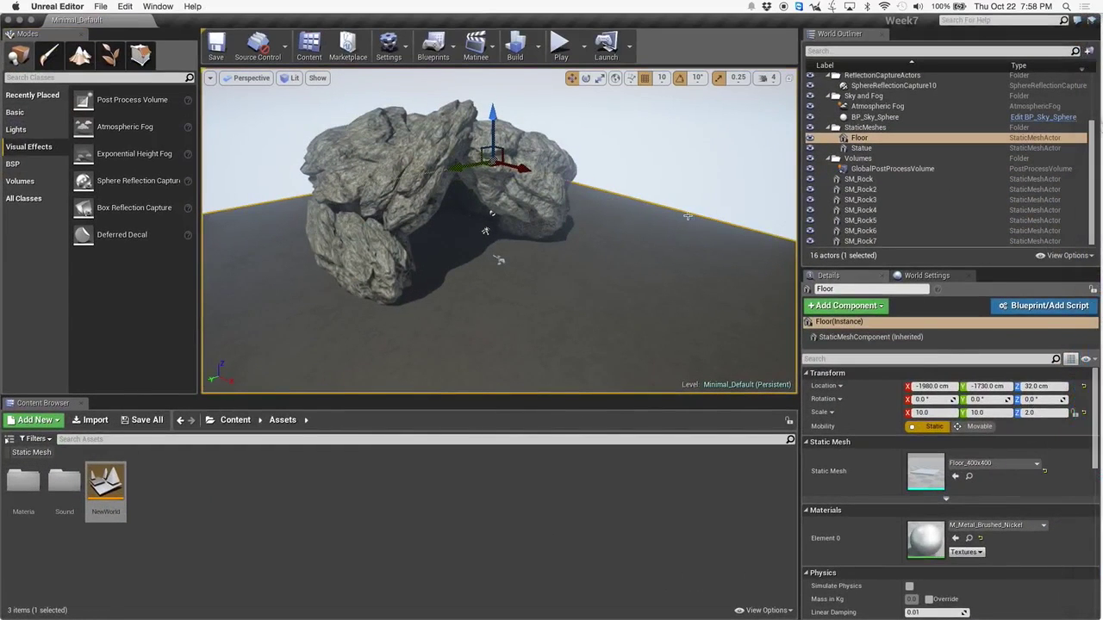
pyautogui.scroll(10, 619, 255)
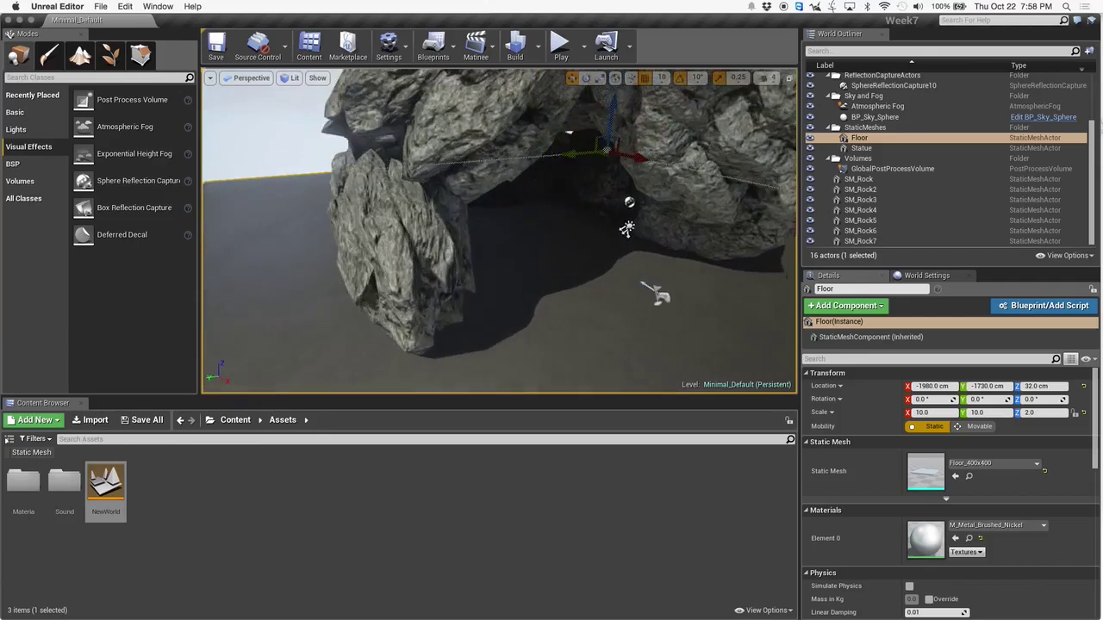
pyautogui.moveTo(672, 275); pyautogui.dragTo(632, 275)
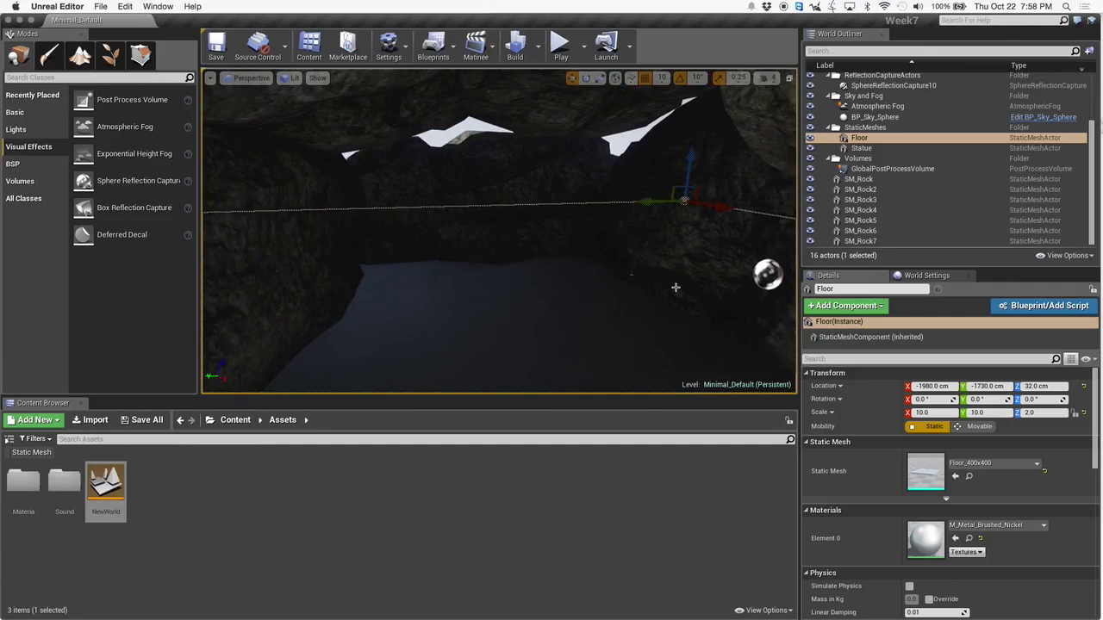
pyautogui.press('super+z')
# - Show the placeable light types and collapse the StaticMeshes and Volumes folders among the level's actors
pyautogui.click(29, 132)
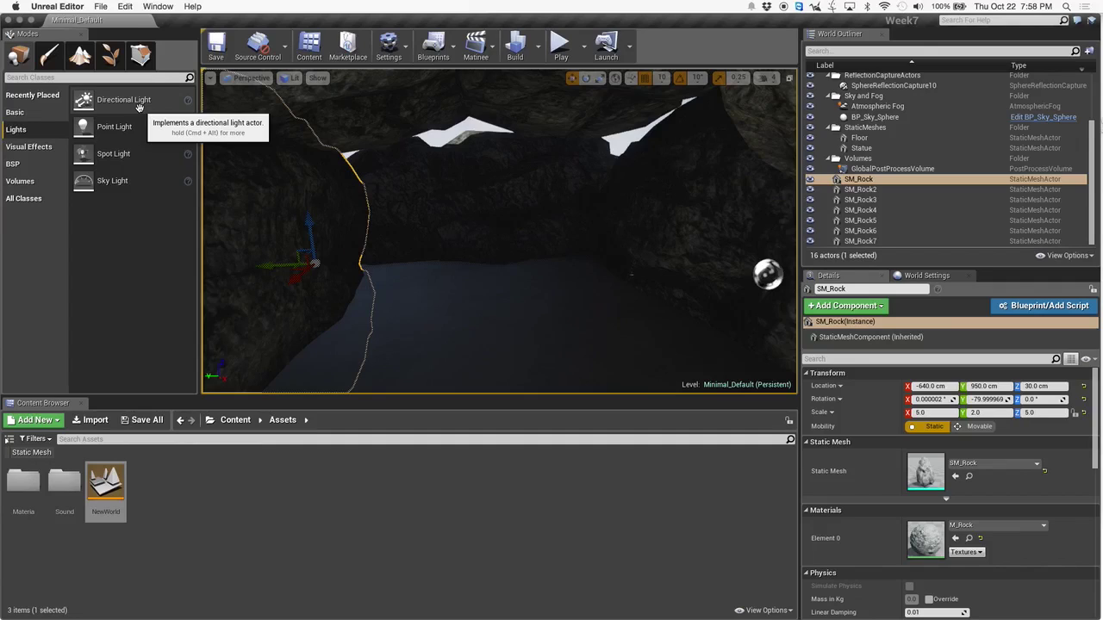
pyautogui.scroll(10, 394, 177)
pyautogui.scroll(-9, 394, 177)
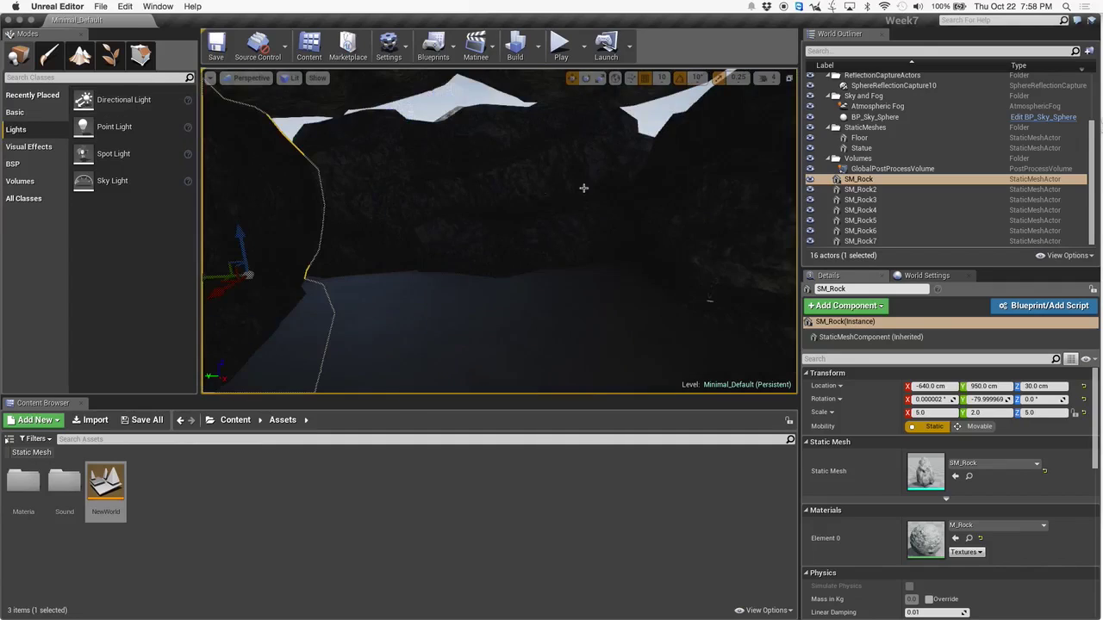
pyautogui.click(828, 127)
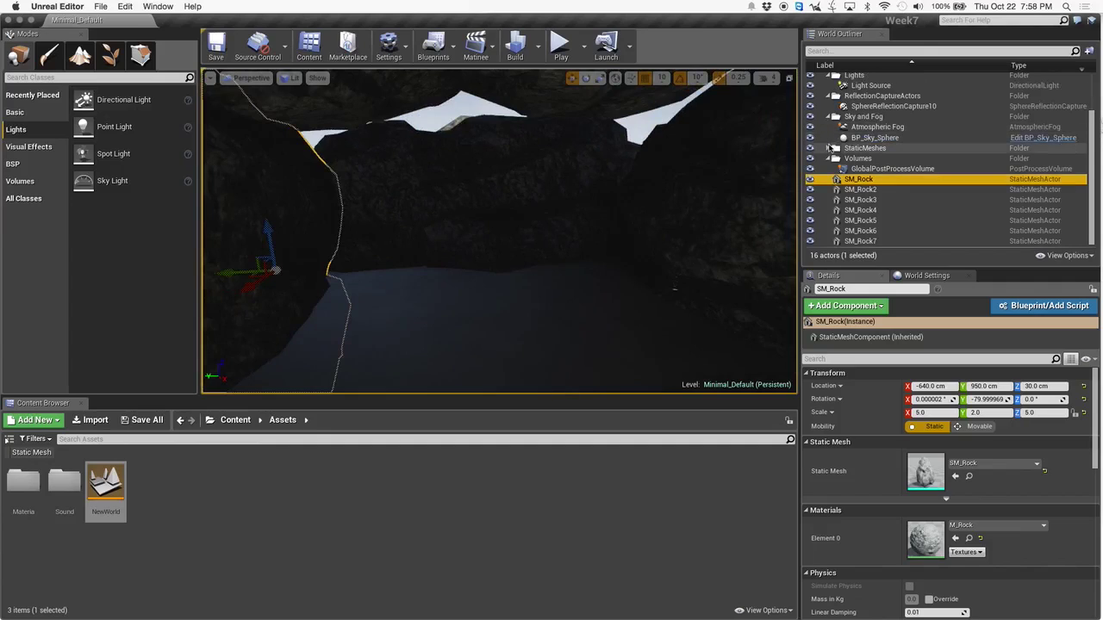
pyautogui.click(829, 160)
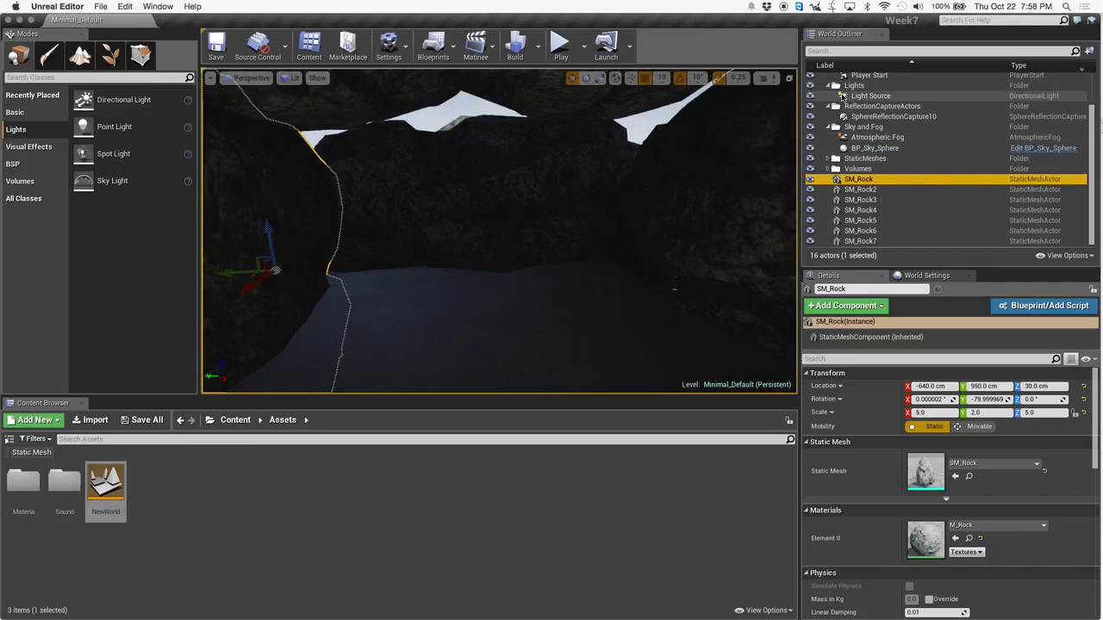
# - Rotate the Light Source directional light to about X 25.6°, Y -38.9°, Z -115.9°
pyautogui.doubleClick(853, 97)
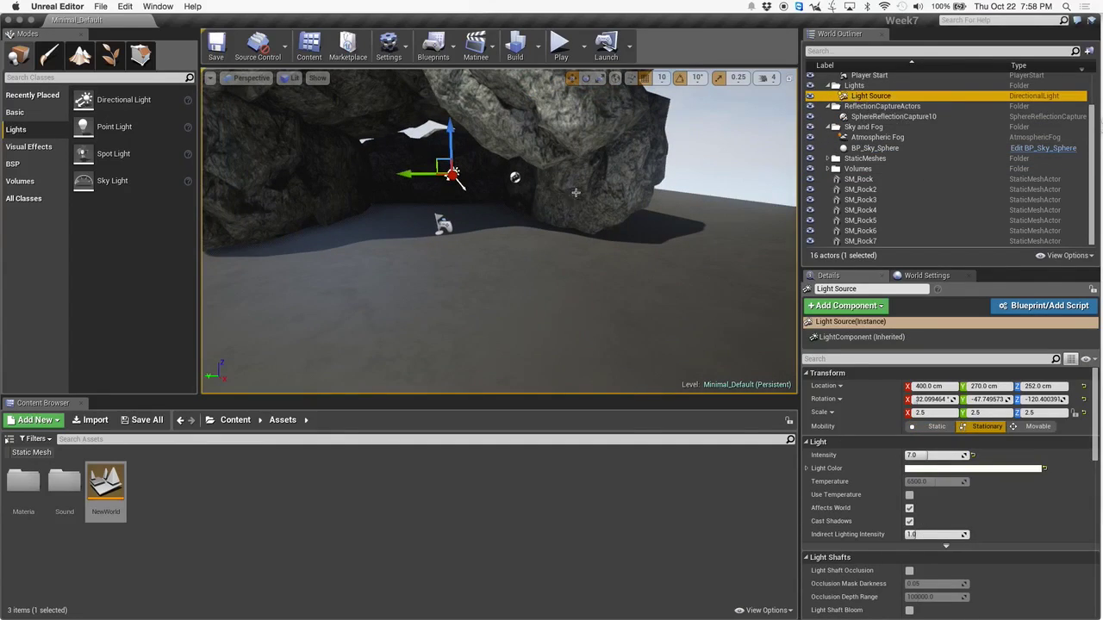
pyautogui.scroll(-10, 482, 151)
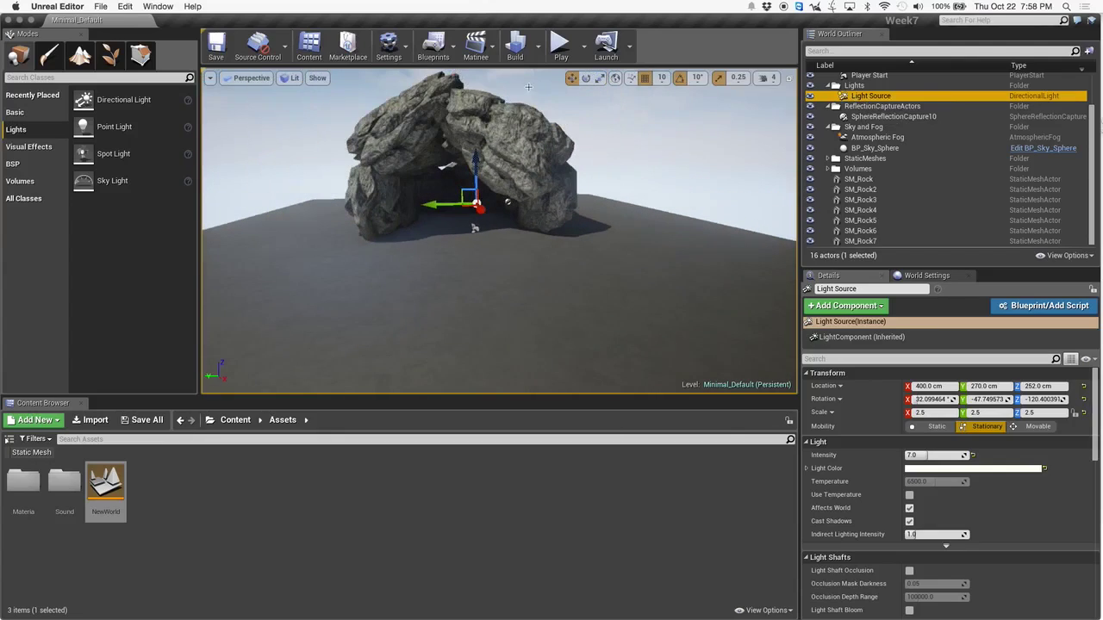
pyautogui.click(586, 77)
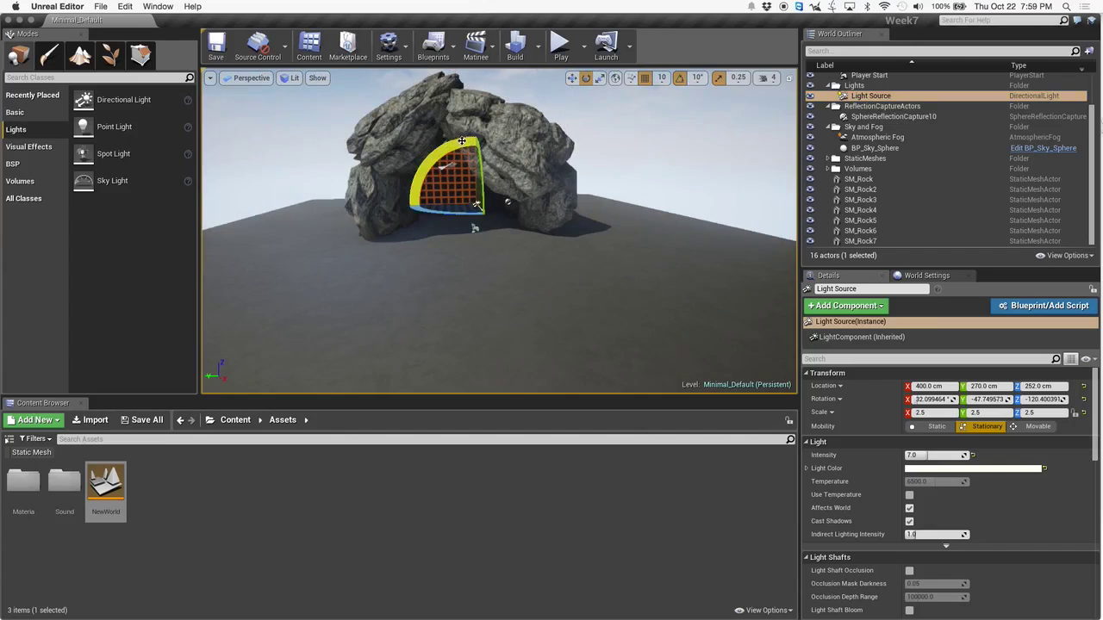
pyautogui.moveTo(453, 143); pyautogui.dragTo(467, 126)
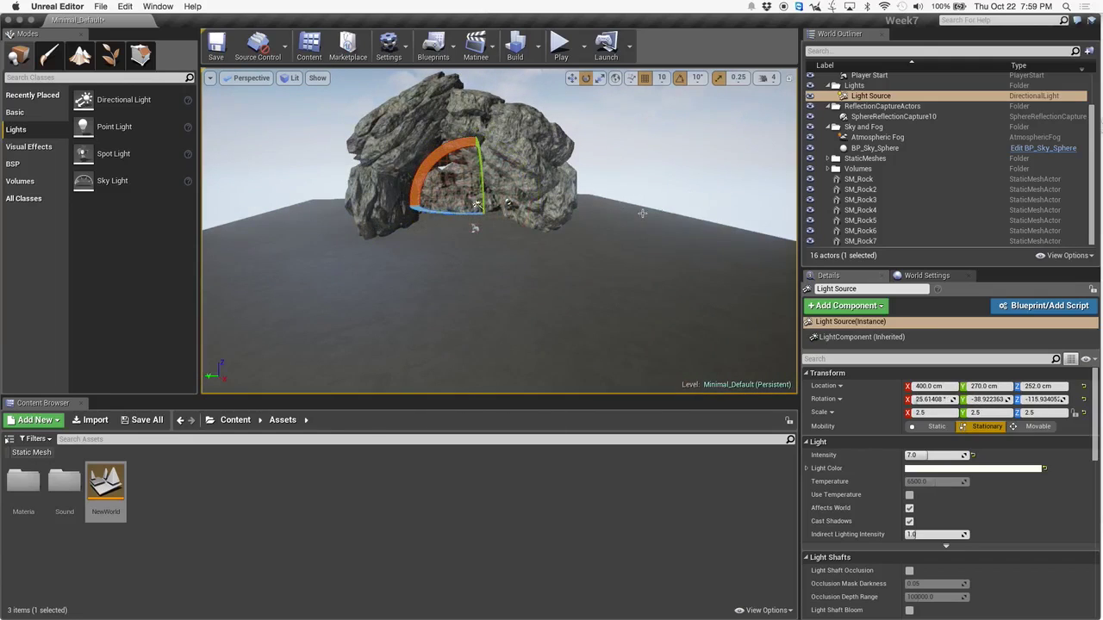
# - Move the directional light along the Y axis to 340 cm and hide it in the level
pyautogui.click(571, 78)
pyautogui.moveTo(456, 201); pyautogui.dragTo(388, 231)
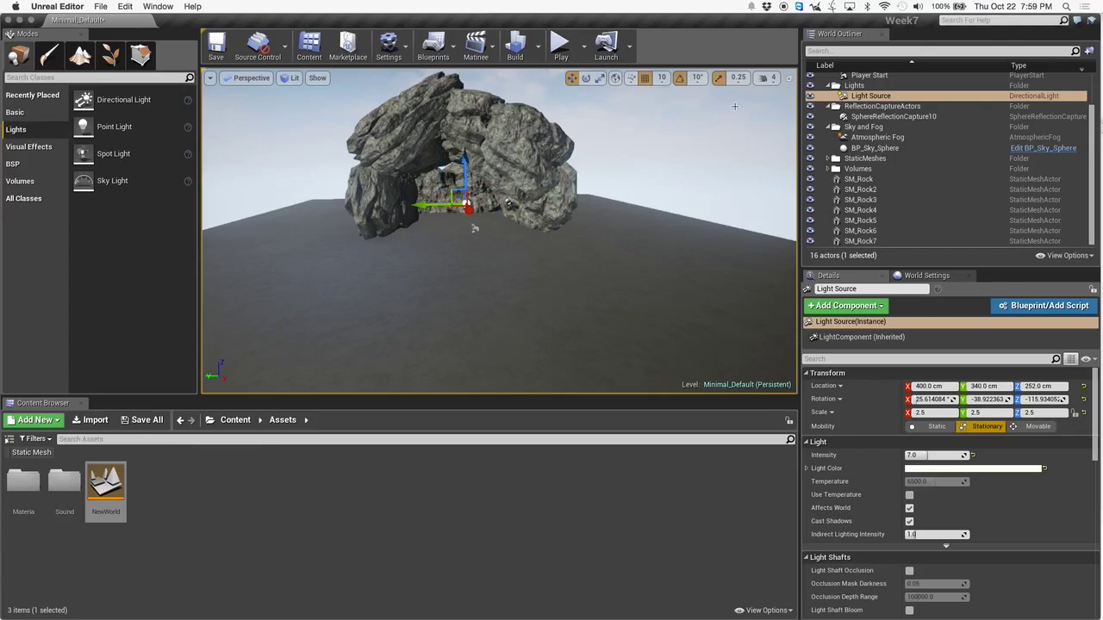
pyautogui.click(813, 97)
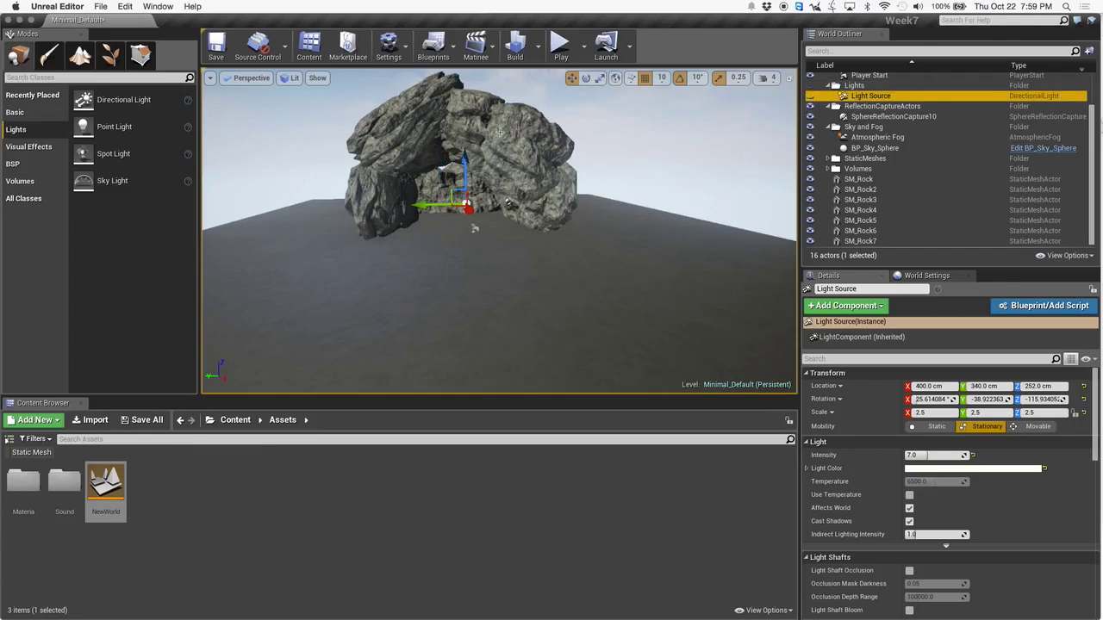
# - Place a point light in the cave and move it to about X 50 cm, Y 650 cm, Z 230 cm
pyautogui.moveTo(164, 127); pyautogui.dragTo(445, 208)
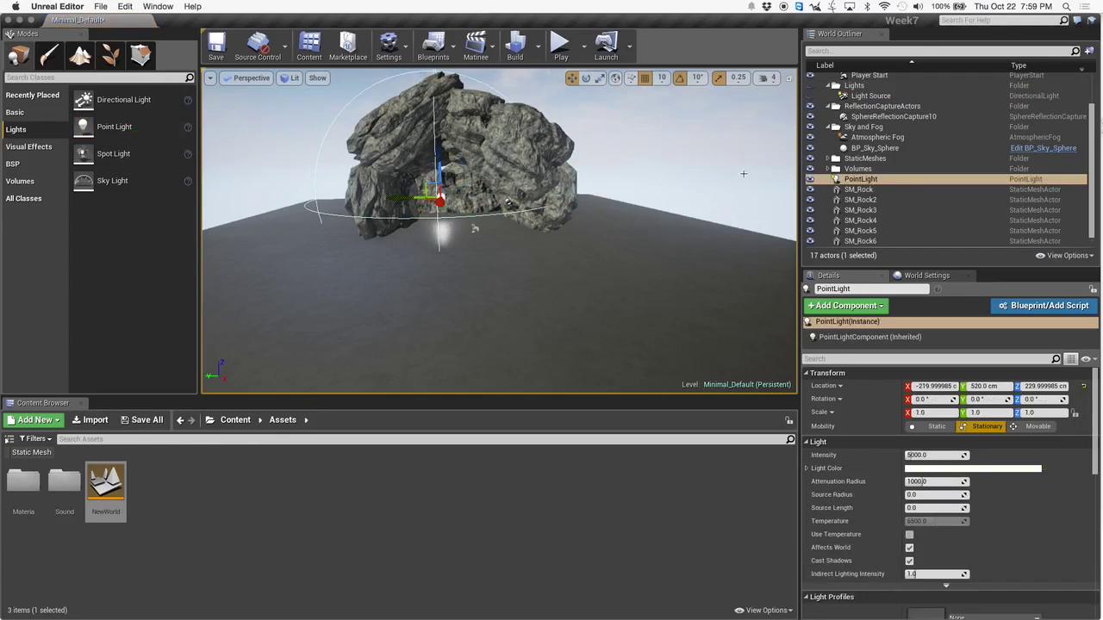
pyautogui.doubleClick(853, 179)
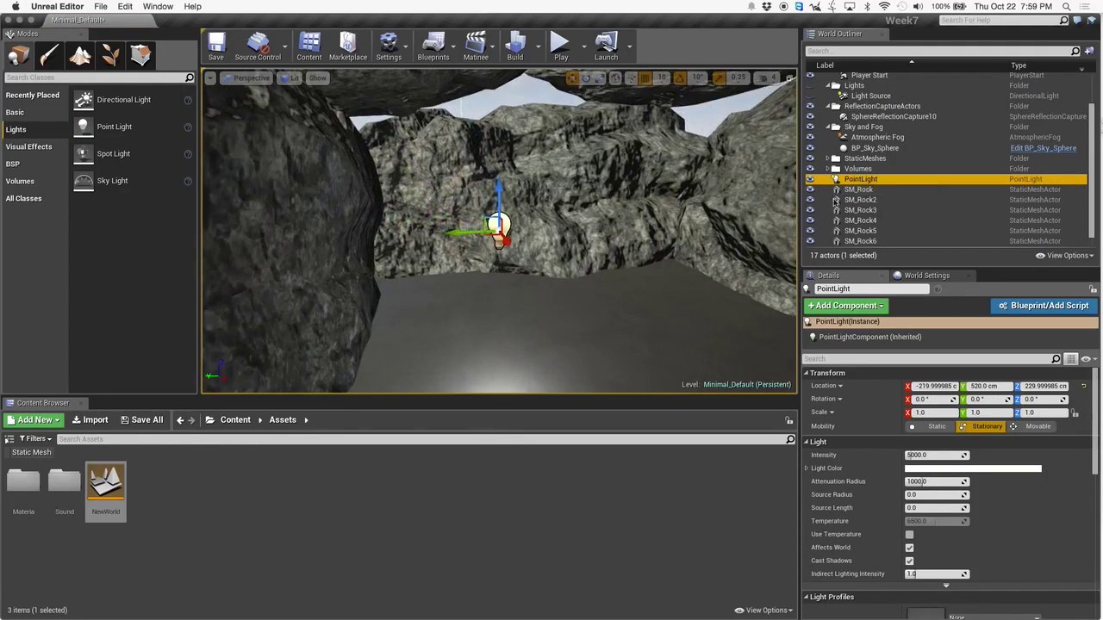
pyautogui.moveTo(566, 277); pyautogui.dragTo(565, 276, button='right')
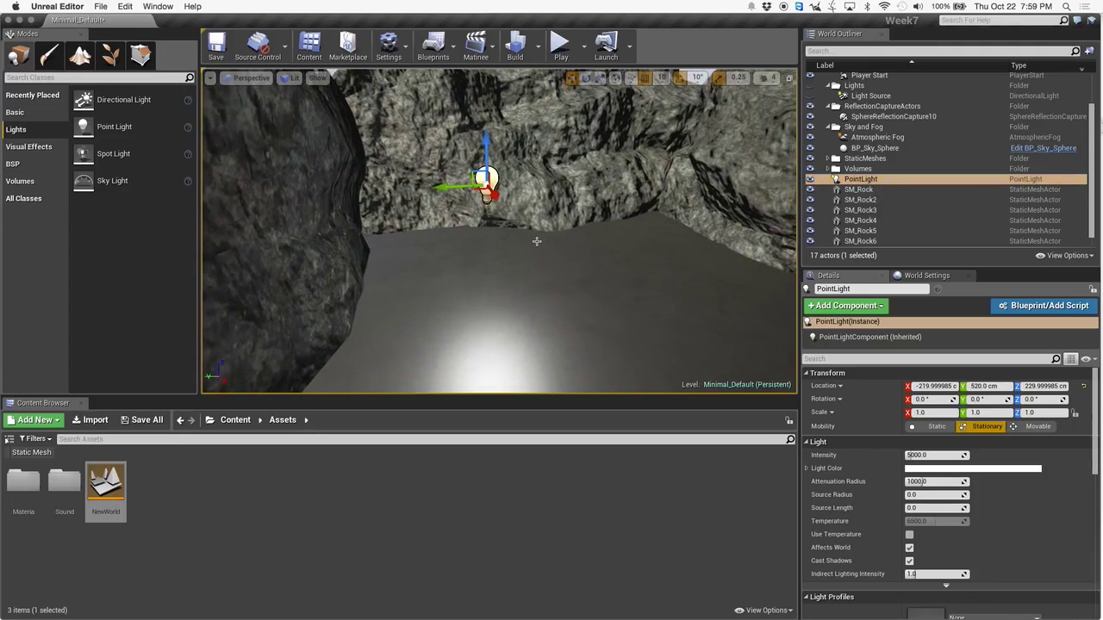
pyautogui.scroll(3, 536, 242)
pyautogui.scroll(-6, 513, 227)
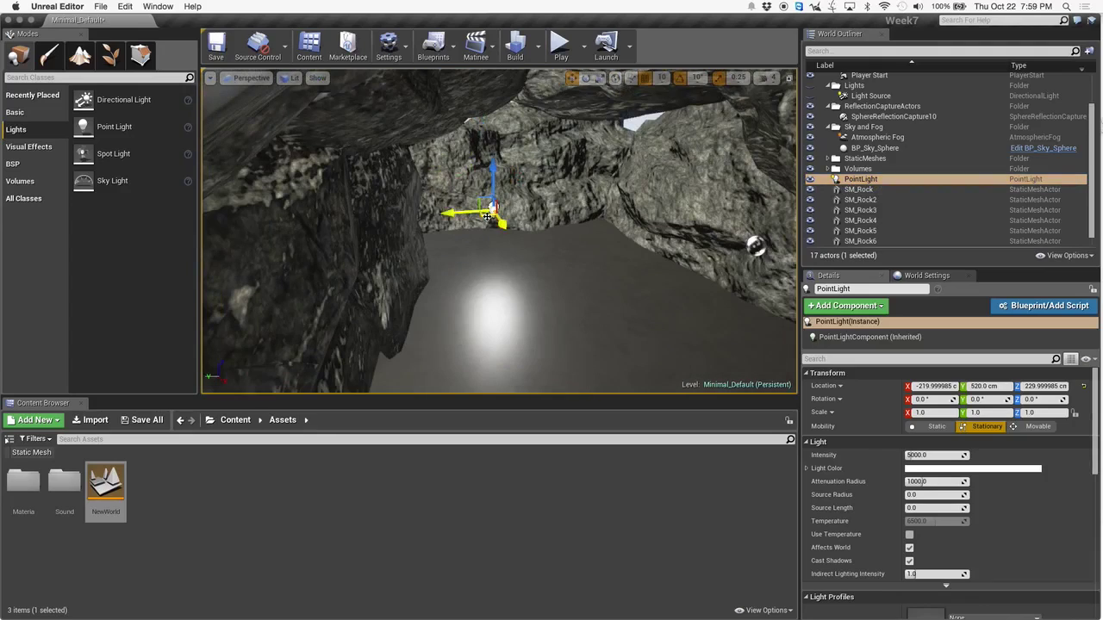
pyautogui.moveTo(491, 211); pyautogui.dragTo(455, 250)
# - Try rotating the point light 80° about the X axis and delete it
pyautogui.click(586, 77)
pyautogui.moveTo(454, 191); pyautogui.dragTo(403, 205)
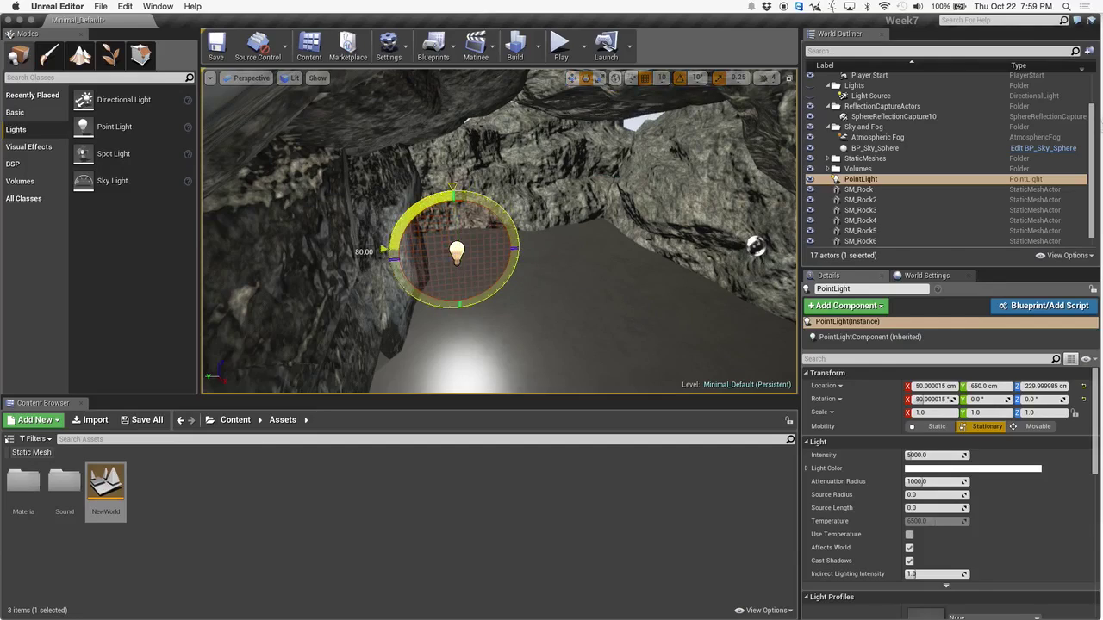
pyautogui.moveTo(389, 249); pyautogui.dragTo(390, 249)
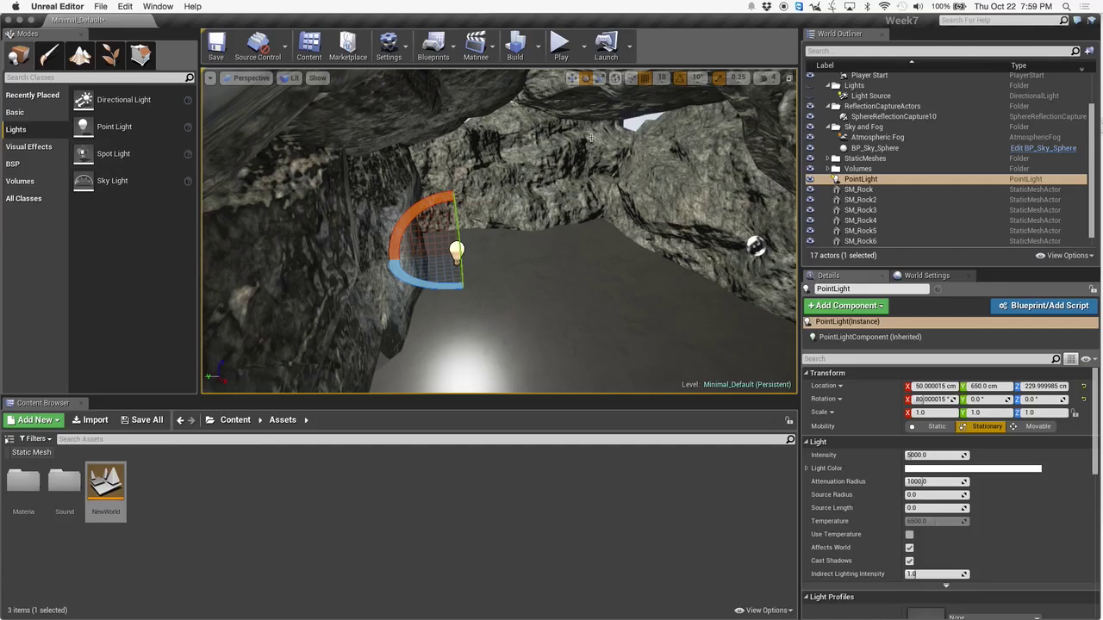
pyautogui.click(853, 178)
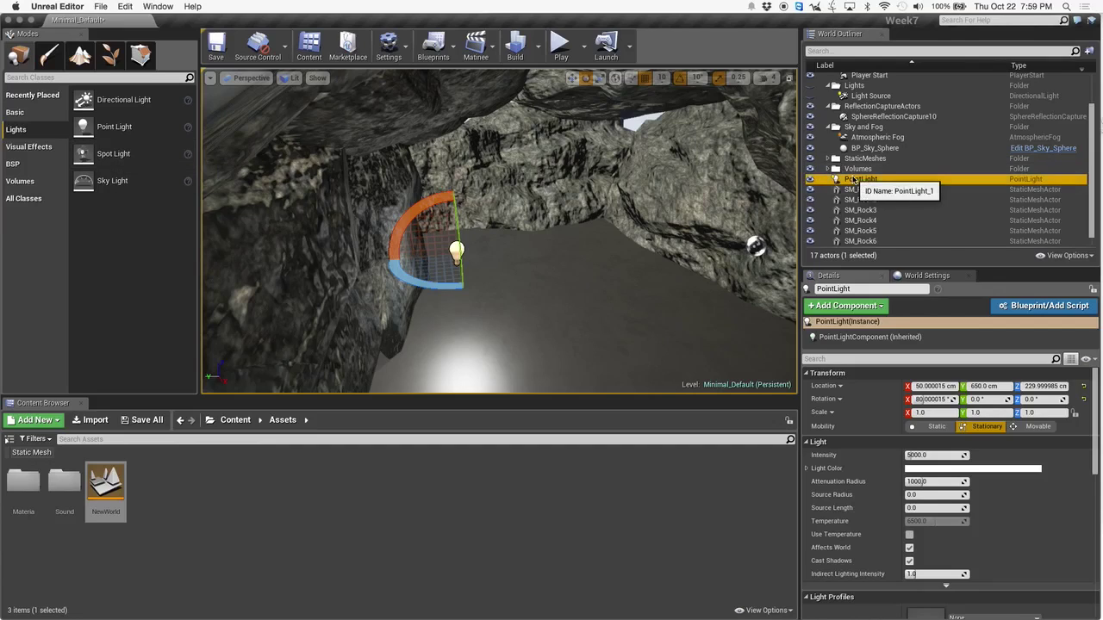
pyautogui.press('Delete')
# - Place a spot light on the outside of the rocks near the gap, at about X -869, Y -377, Z 598 cm
pyautogui.moveTo(499, 231); pyautogui.dragTo(456, 237, button='right')
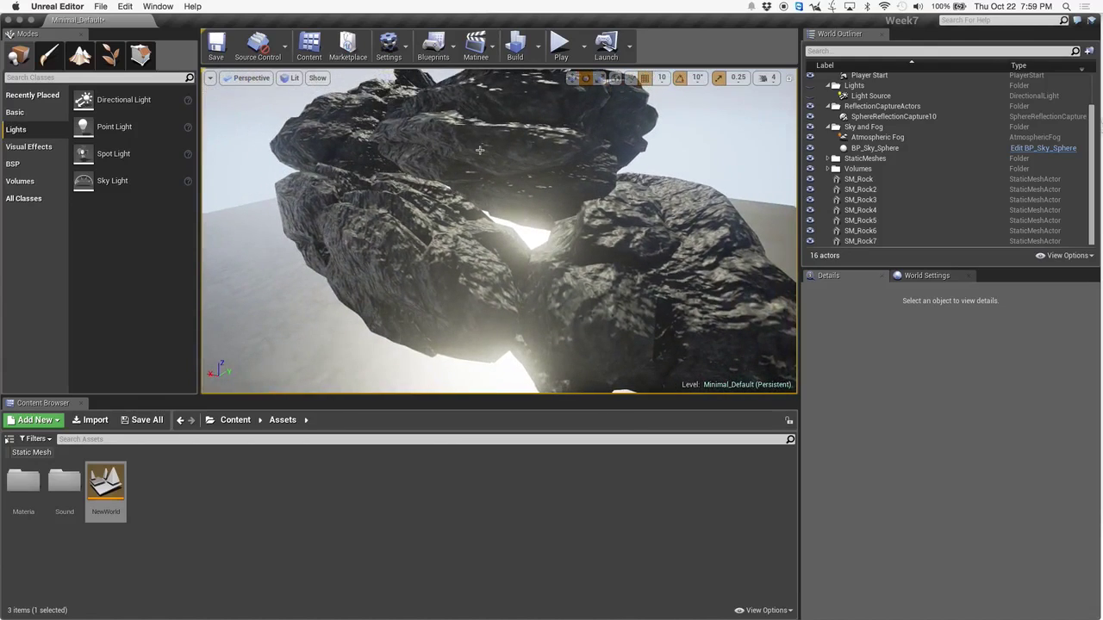
pyautogui.moveTo(87, 155); pyautogui.dragTo(508, 214)
pyautogui.moveTo(571, 262); pyautogui.dragTo(565, 257)
pyautogui.moveTo(565, 257); pyautogui.dragTo(576, 204, button='right')
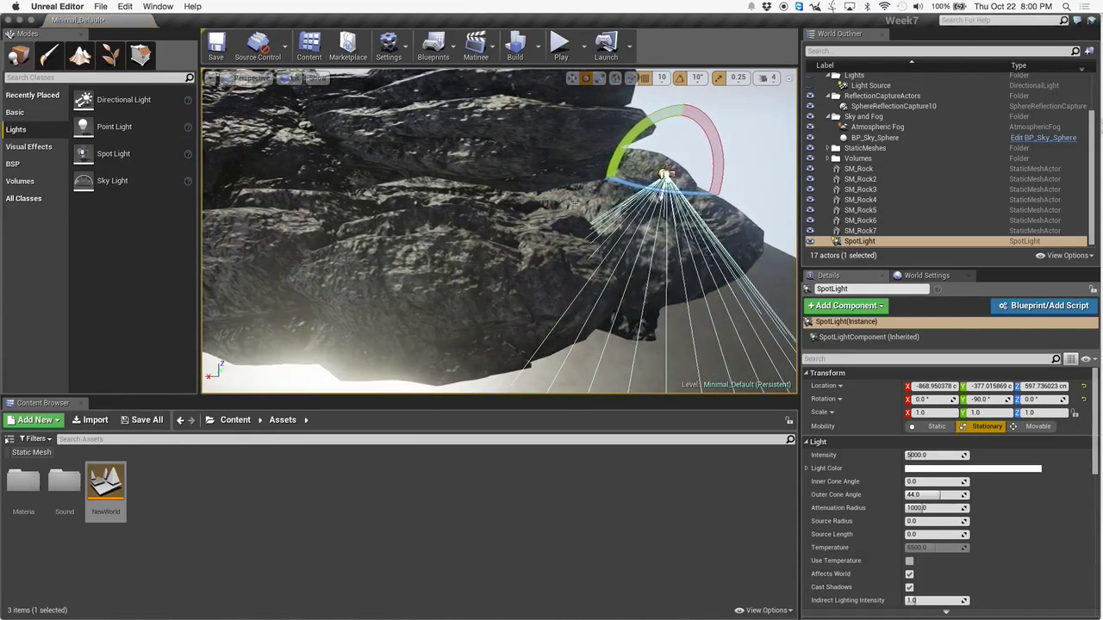
# - Raise the spot light to a height of about 648 cm above the rocks
pyautogui.click(572, 78)
pyautogui.moveTo(647, 165); pyautogui.dragTo(647, 185, button='right')
pyautogui.moveTo(597, 195); pyautogui.dragTo(599, 171)
pyautogui.moveTo(643, 190); pyautogui.dragTo(689, 206, button='right')
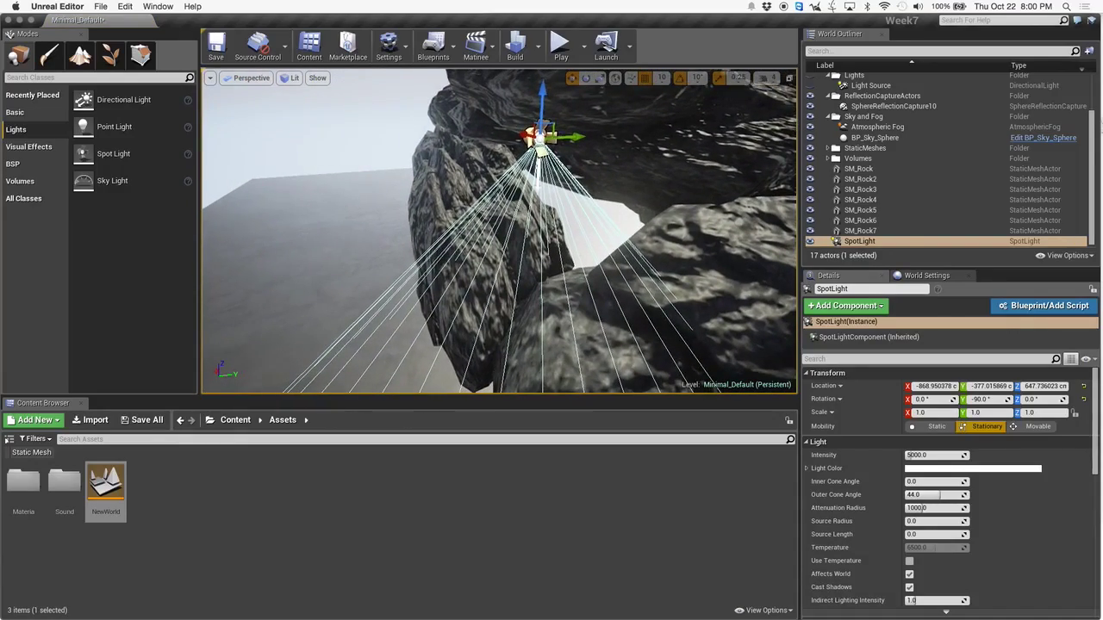
# - Rotate the spot light toward the gap in the rocks, to about X -90°, Y -50°, Z 60°
pyautogui.moveTo(733, 168); pyautogui.dragTo(793, 173, button='right')
pyautogui.moveTo(431, 198); pyautogui.dragTo(414, 207, button='right')
pyautogui.click(587, 78)
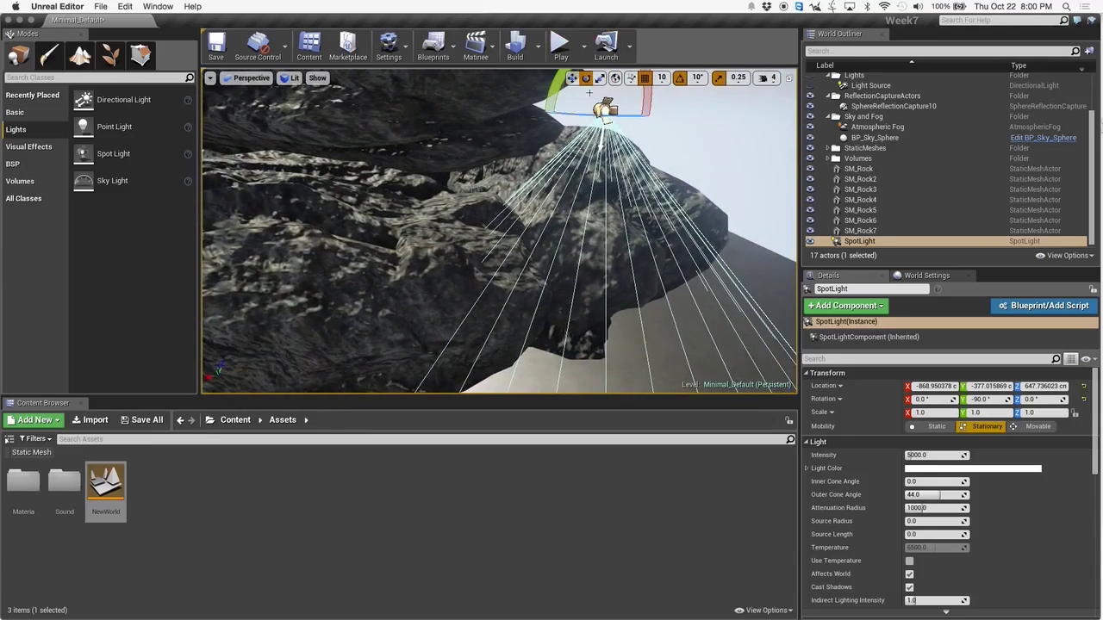
pyautogui.moveTo(530, 171)
pyautogui.mouseDown(button='right')
pyautogui.moveTo(508, 181)
pyautogui.moveTo(530, 170)
pyautogui.mouseUp(button='right')
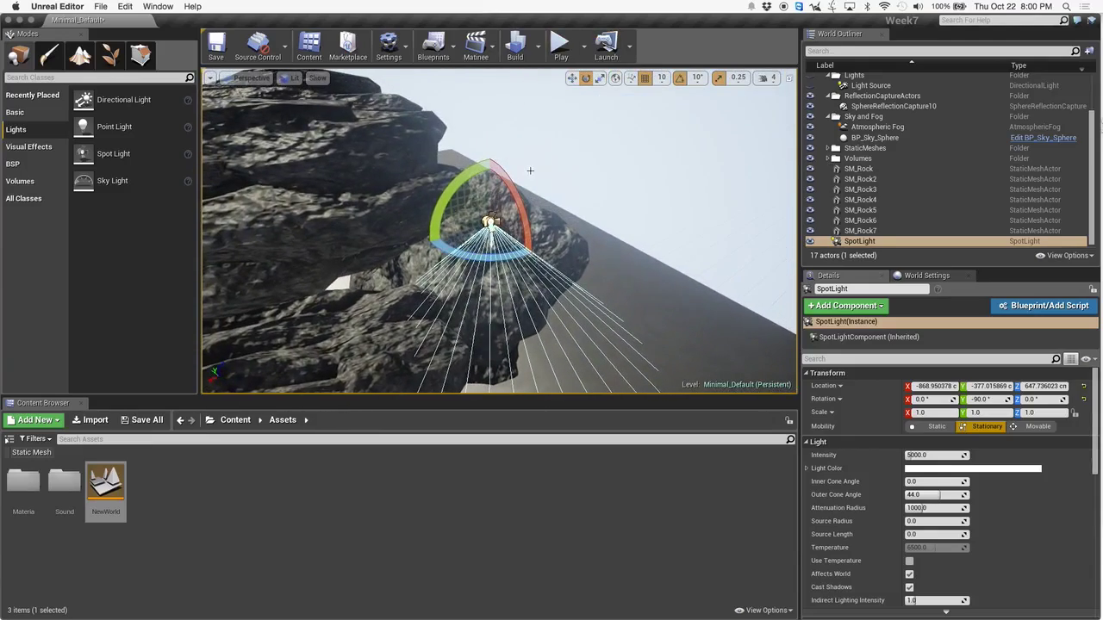
pyautogui.moveTo(508, 180)
pyautogui.mouseDown()
pyautogui.moveTo(511, 155)
pyautogui.moveTo(517, 181)
pyautogui.mouseUp()
pyautogui.moveTo(505, 214); pyautogui.dragTo(558, 193, button='right')
pyautogui.moveTo(520, 237); pyautogui.dragTo(545, 237)
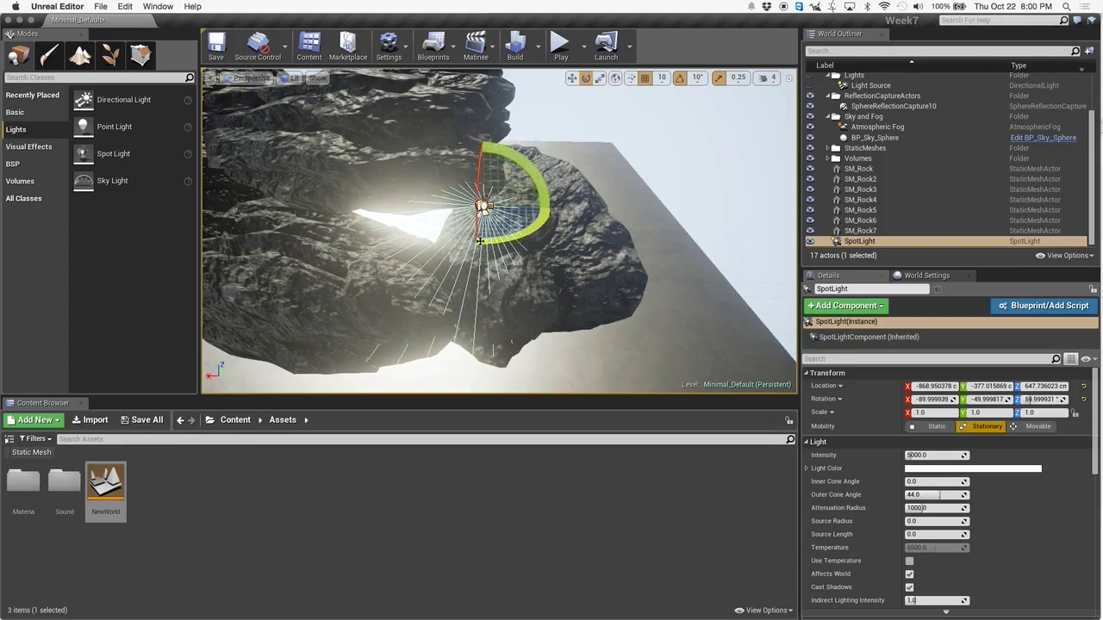
pyautogui.moveTo(517, 232); pyautogui.dragTo(508, 190, button='right')
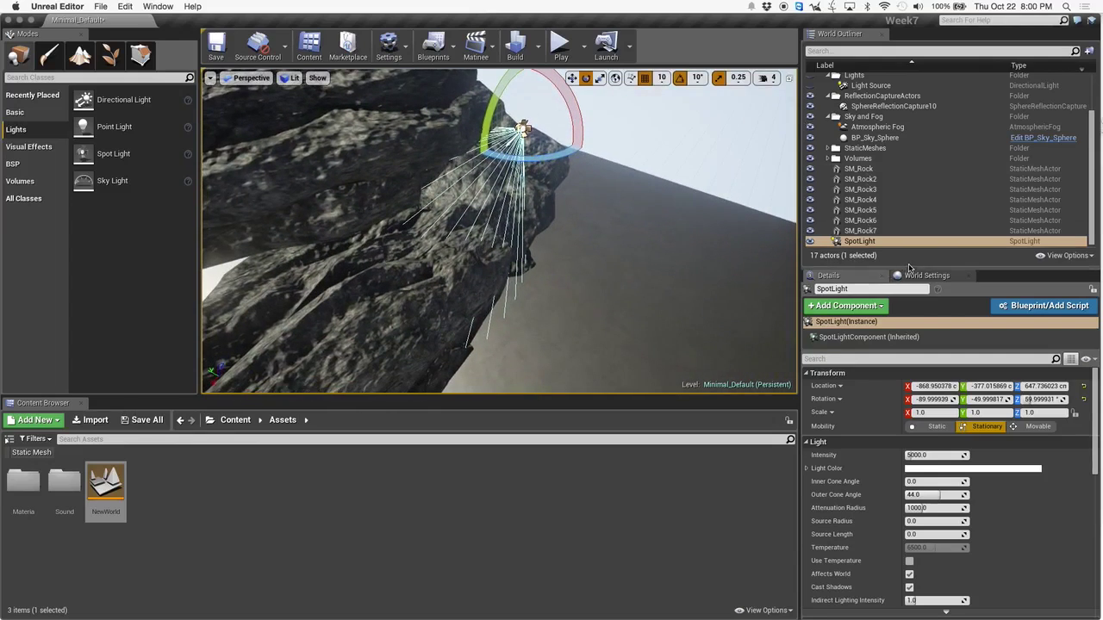
# - Enlarge the details area and set the spot light's intensity to 100000, trying 1000000 in between
pyautogui.moveTo(912, 265); pyautogui.dragTo(911, 171)
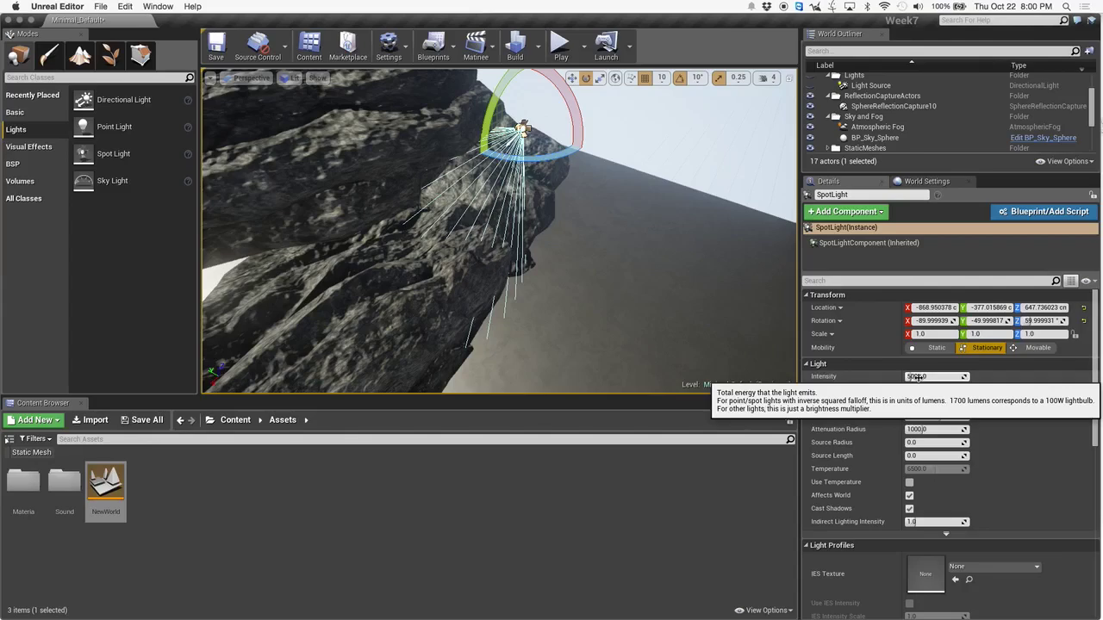
pyautogui.moveTo(910, 377); pyautogui.dragTo(970, 376)
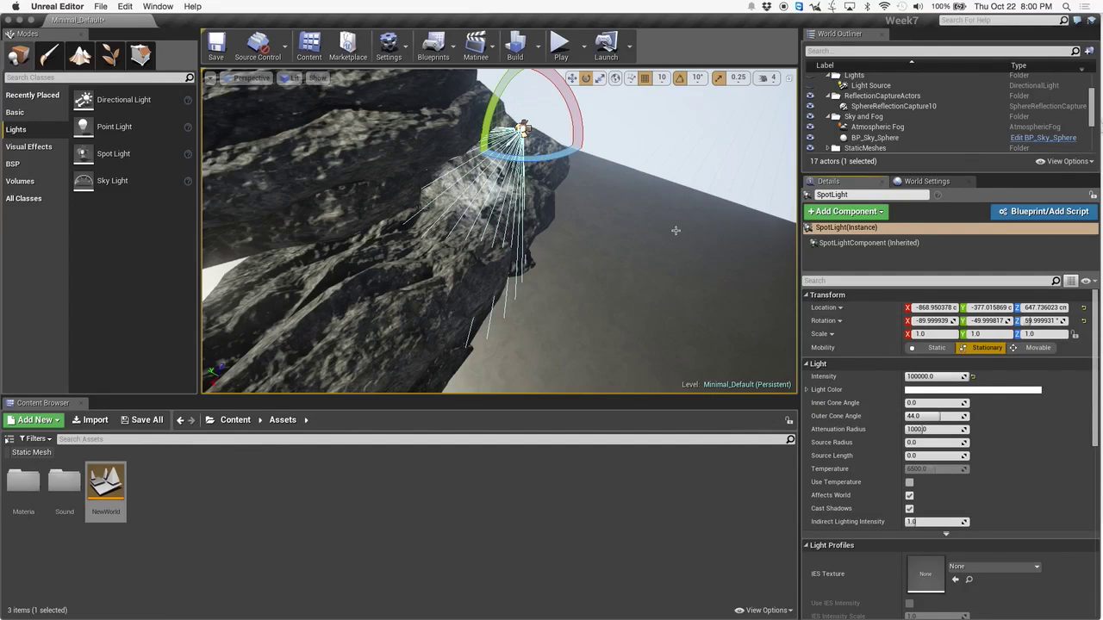
pyautogui.moveTo(675, 232); pyautogui.dragTo(614, 200)
pyautogui.moveTo(613, 200); pyautogui.dragTo(706, 164, button='right')
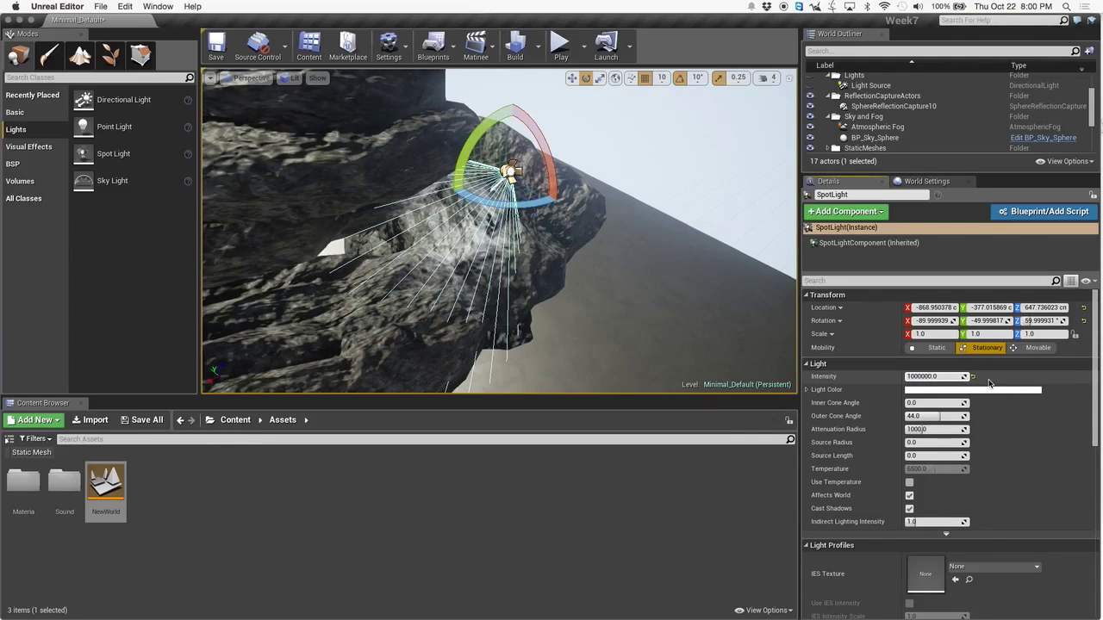
pyautogui.press('Return')
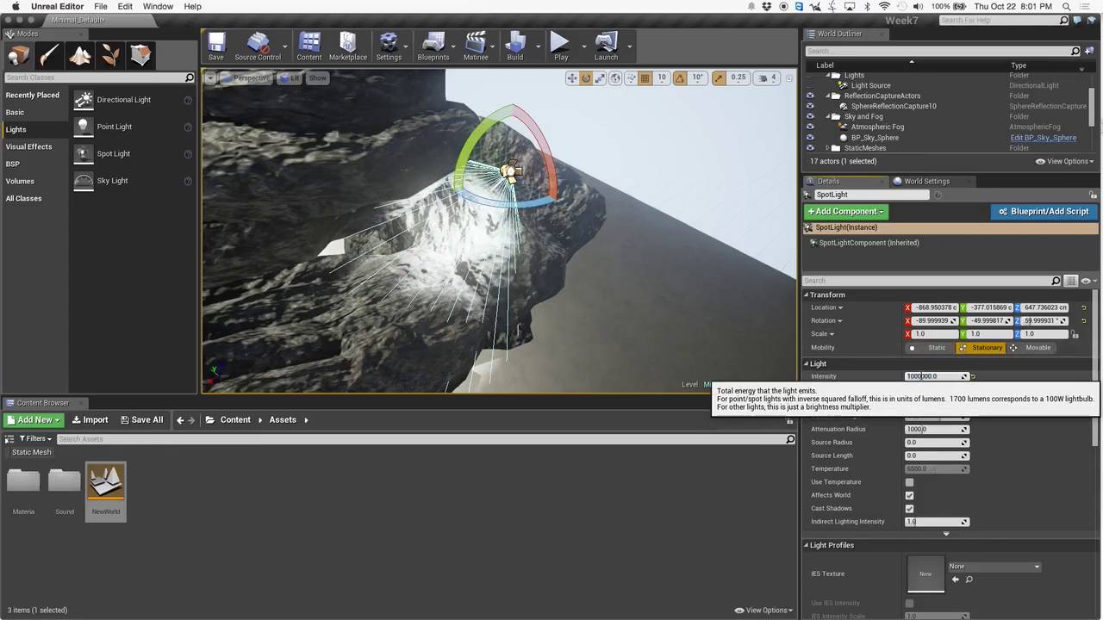
pyautogui.click(1038, 431)
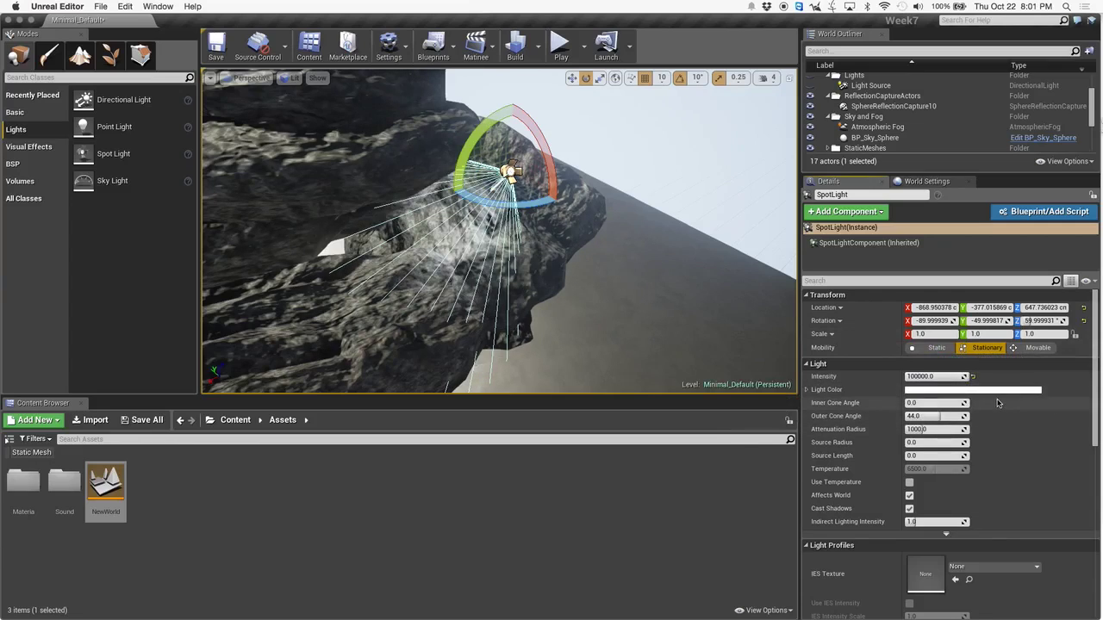
# - Try a turquoise light color with hue 172 on the spot light, cancelling the color change
pyautogui.click(997, 390)
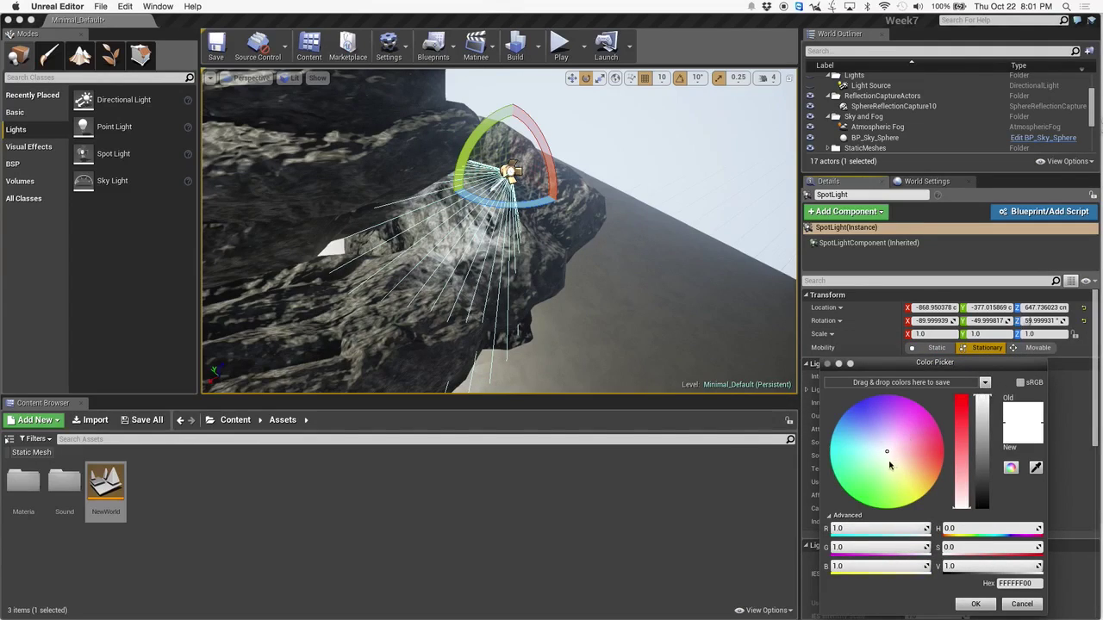
pyautogui.moveTo(887, 452); pyautogui.dragTo(819, 464)
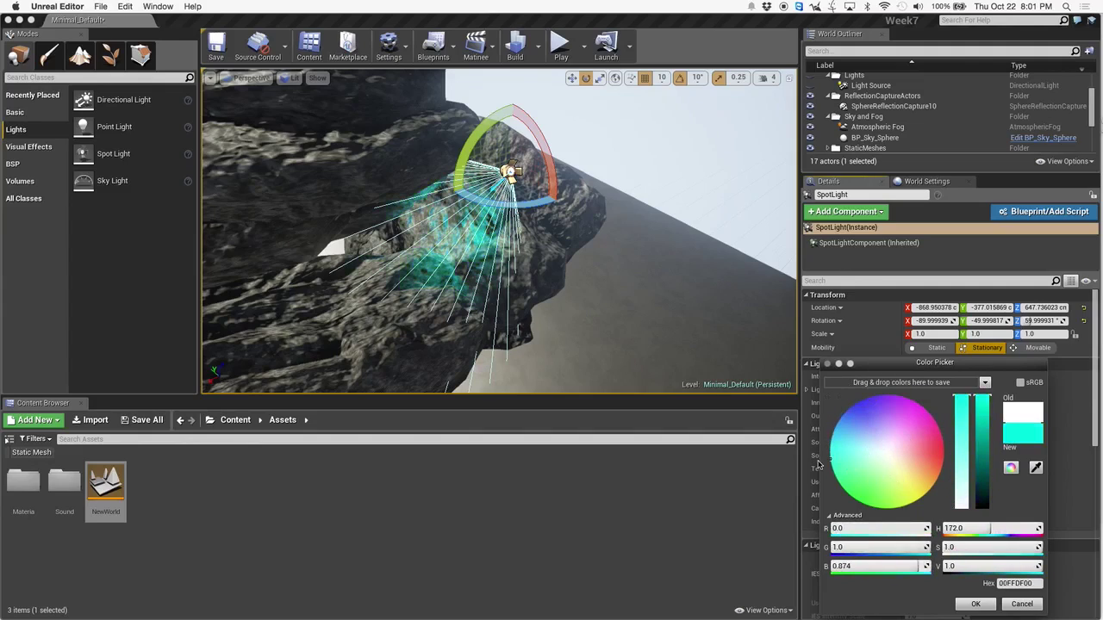
pyautogui.click(1021, 604)
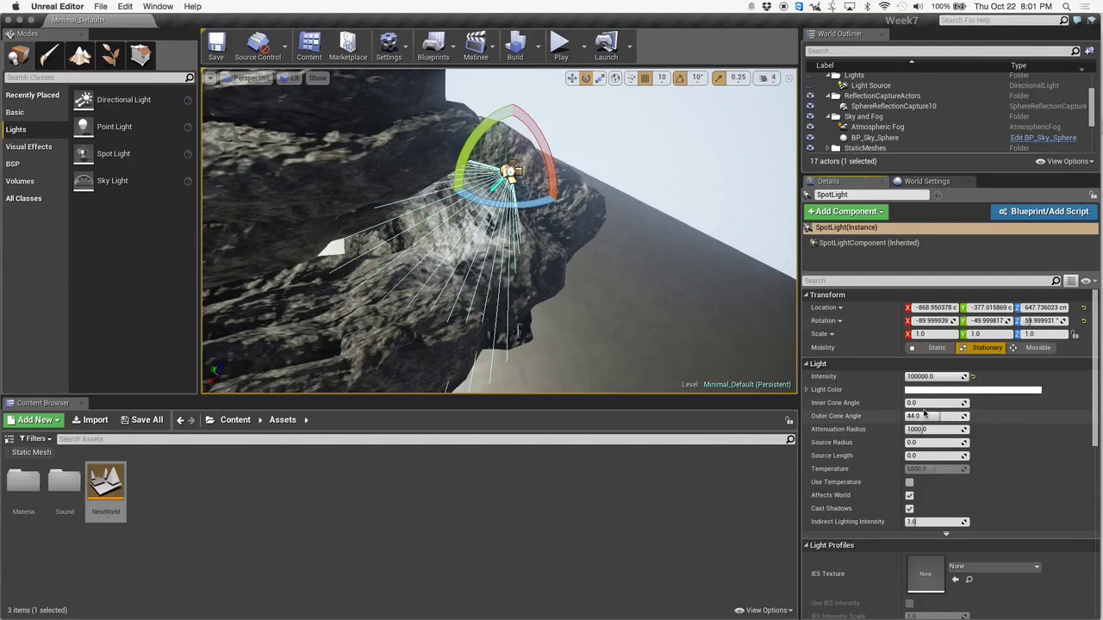
# - Adjust the spot light's inner cone angle to about 15.7, source length to about 0.24 and attenuation radius to about 1560
pyautogui.moveTo(935, 402)
pyautogui.mouseDown()
pyautogui.moveTo(976, 402)
pyautogui.moveTo(922, 403)
pyautogui.mouseUp()
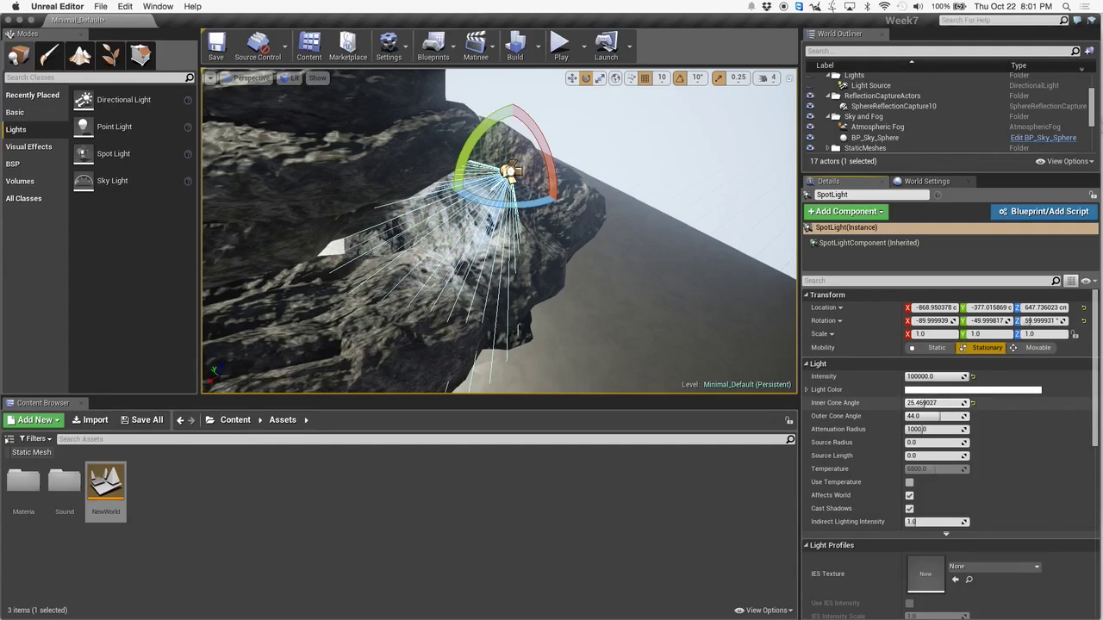
pyautogui.moveTo(499, 231); pyautogui.dragTo(470, 276, button='right')
pyautogui.press('w')
pyautogui.press('s')
pyautogui.press('a')
pyautogui.moveTo(560, 271); pyautogui.dragTo(707, 353, button='right')
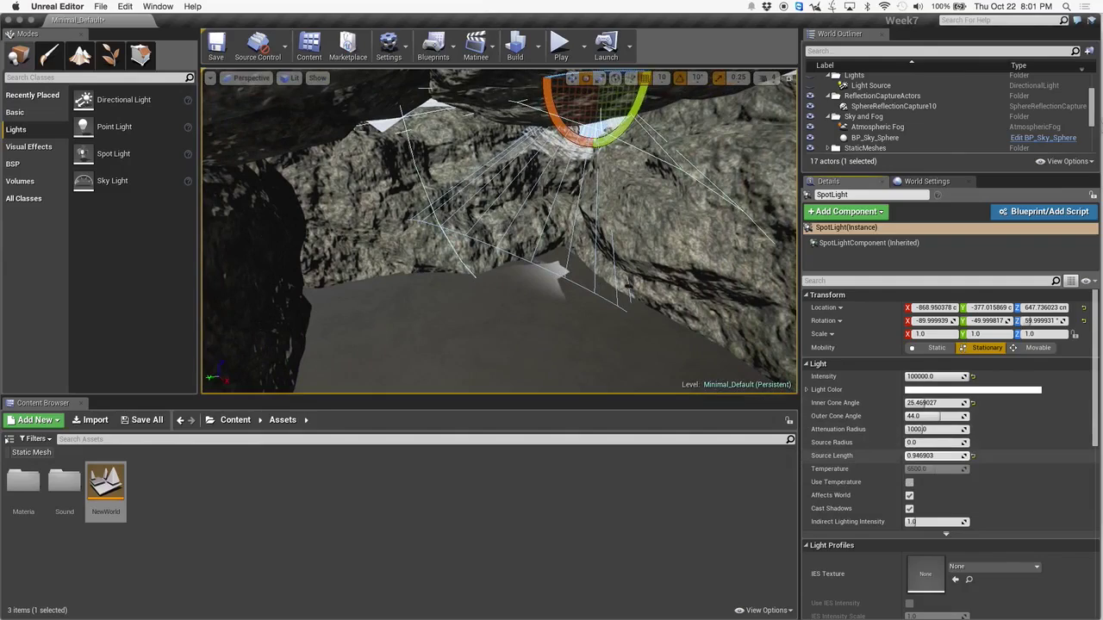
pyautogui.moveTo(935, 455); pyautogui.dragTo(929, 456)
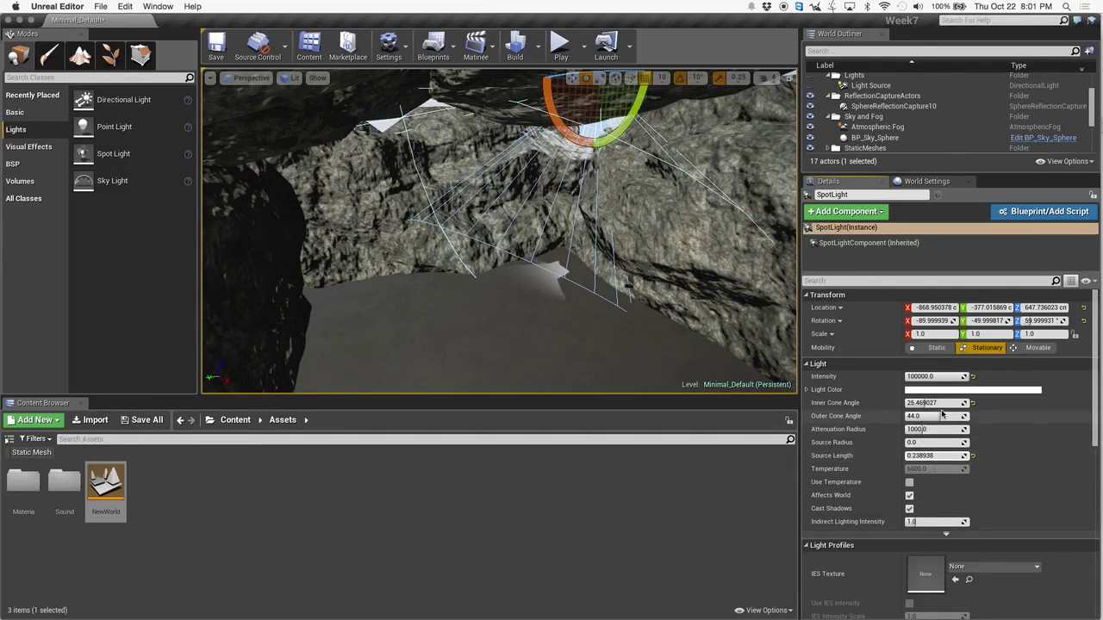
pyautogui.moveTo(938, 429); pyautogui.dragTo(905, 404)
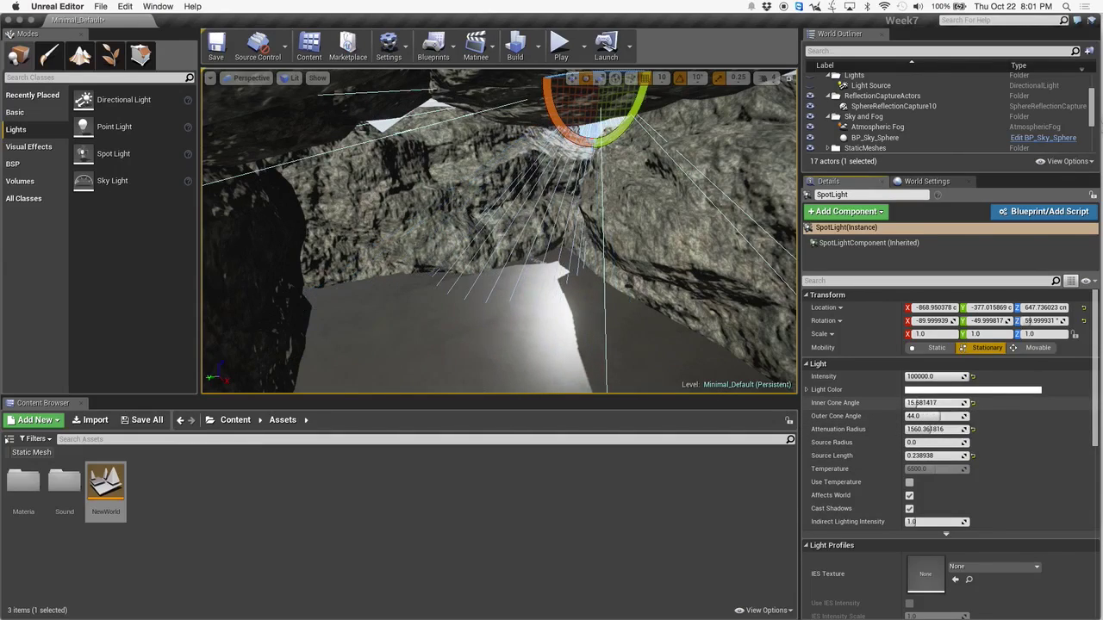
# - Build only the lighting for the level and look over the result inside the cave
pyautogui.click(538, 60)
pyautogui.click(575, 78)
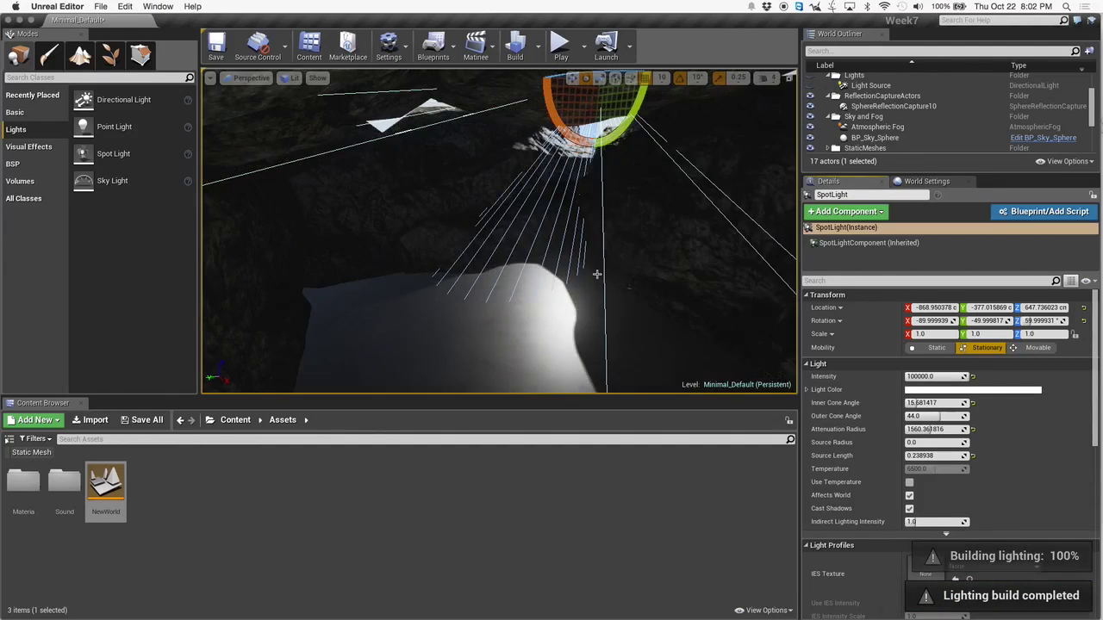
pyautogui.moveTo(669, 252)
pyautogui.mouseDown(button='right')
pyautogui.moveTo(637, 245)
pyautogui.moveTo(647, 250)
pyautogui.mouseUp(button='right')
pyautogui.moveTo(553, 153); pyautogui.dragTo(563, 154, button='right')
pyautogui.moveTo(649, 297); pyautogui.dragTo(664, 363, button='right')
pyautogui.moveTo(532, 78)
pyautogui.mouseDown(button='right')
pyautogui.moveTo(509, 151)
pyautogui.moveTo(532, 78)
pyautogui.mouseUp(button='right')
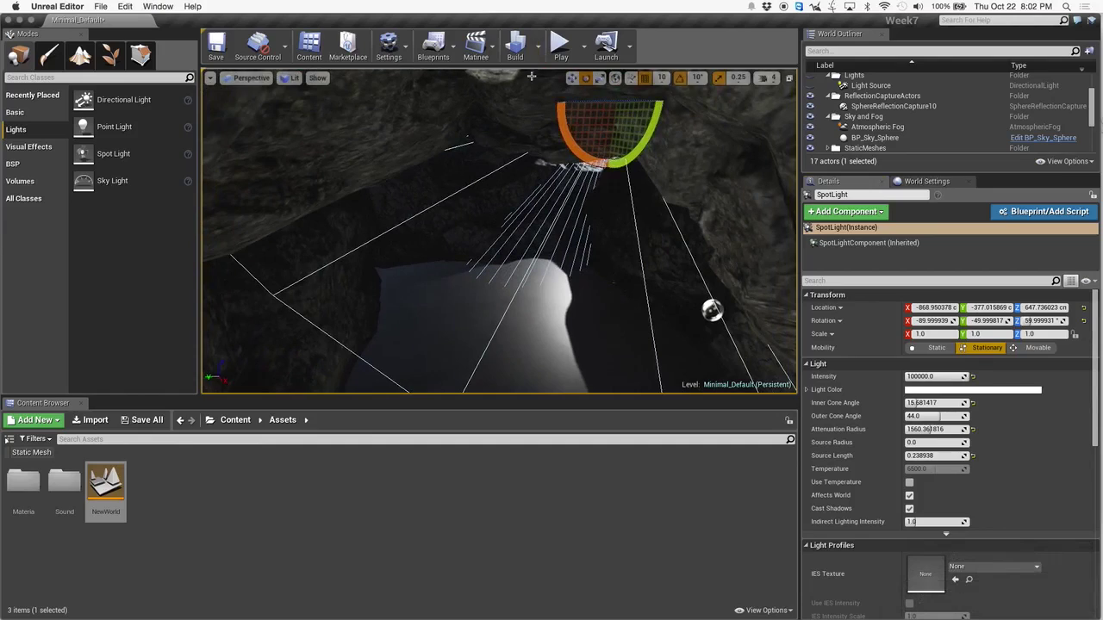
# - Check which quality levels are available for the lighting build, leaving the setting as it is
pyautogui.click(537, 46)
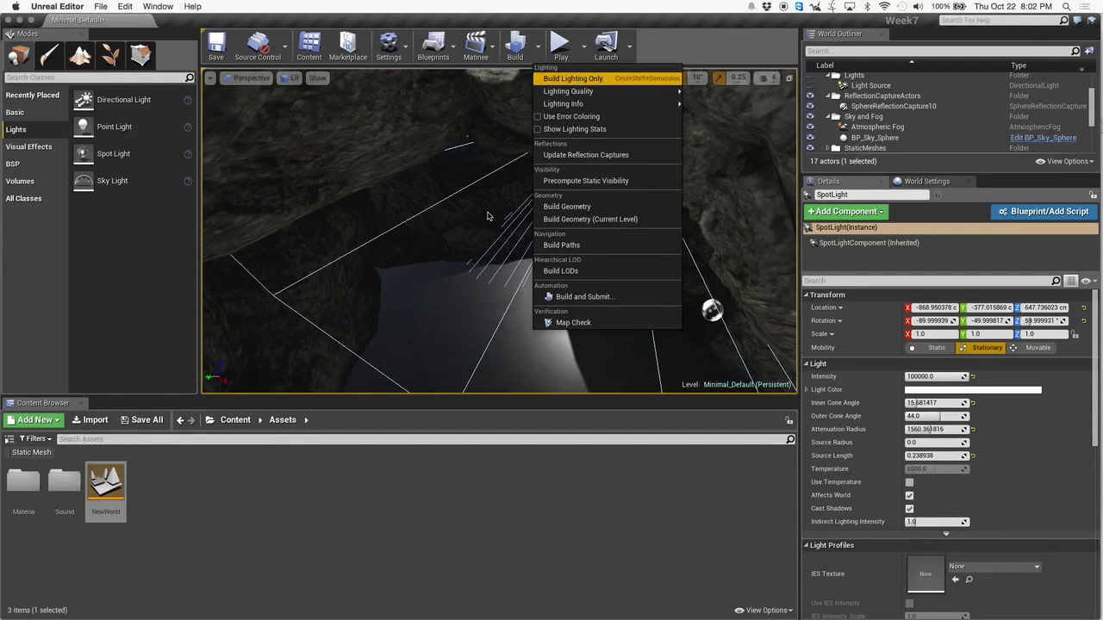
pyautogui.moveTo(606, 91)
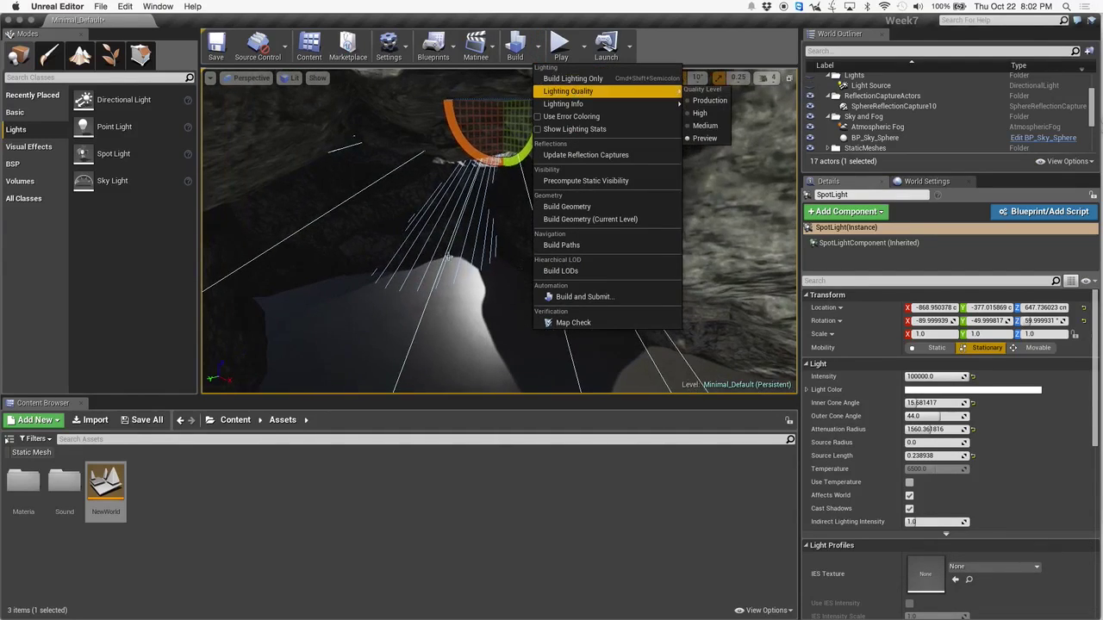
pyautogui.click(459, 257)
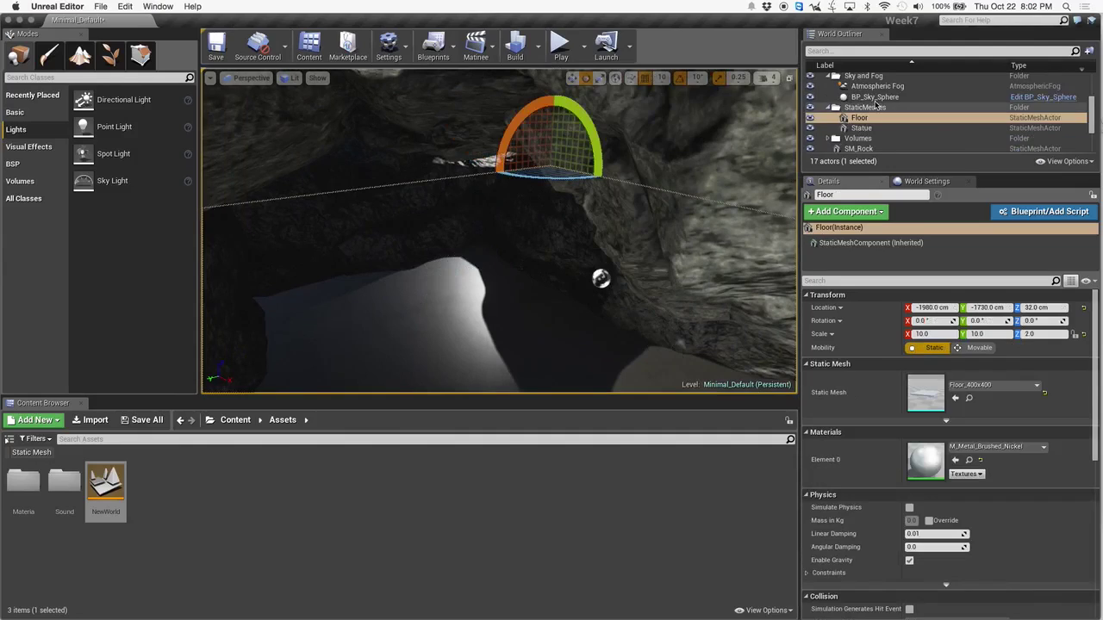
# - Reselect the spot light and set its inner cone angle to about 20.6 and outer cone angle to about 25.8
pyautogui.scroll(3, 857, 121)
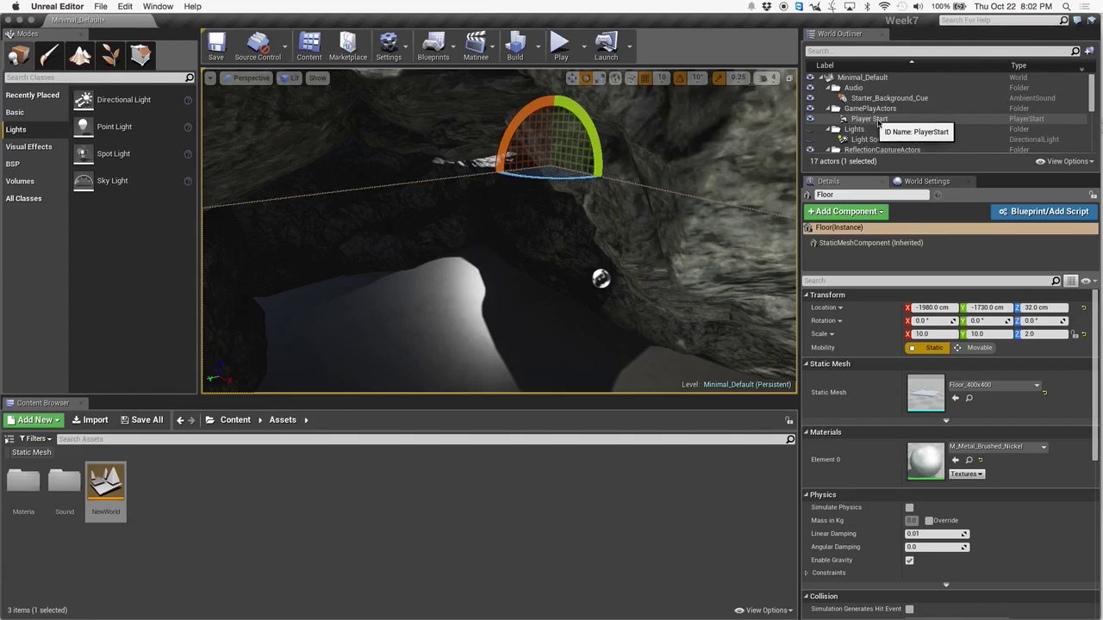
pyautogui.scroll(-5, 911, 128)
pyautogui.scroll(-5, 911, 127)
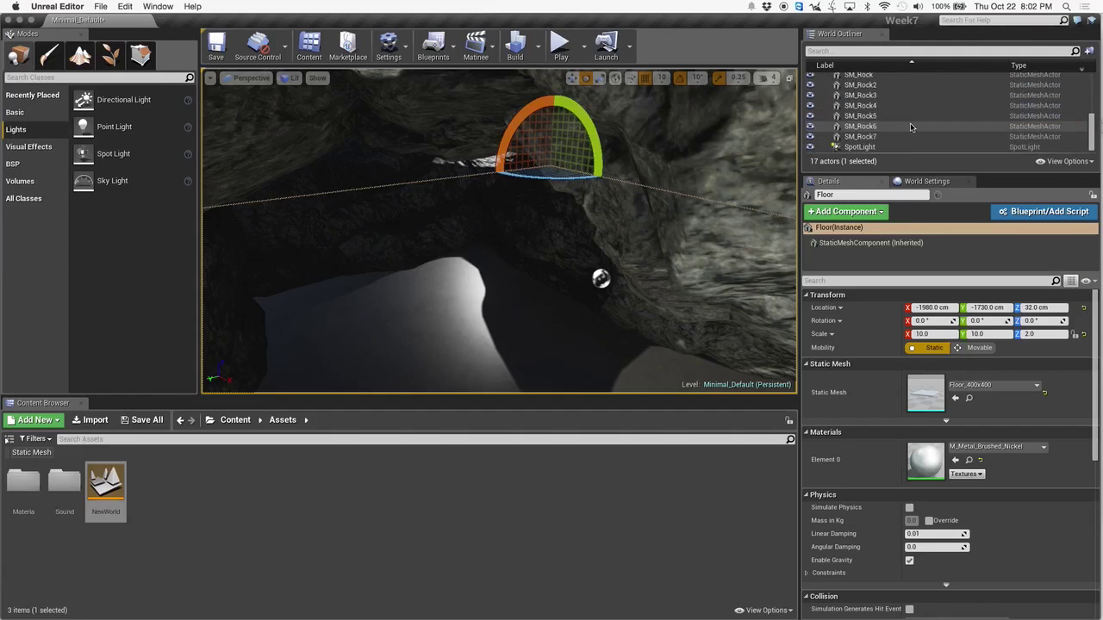
pyautogui.scroll(10, 913, 126)
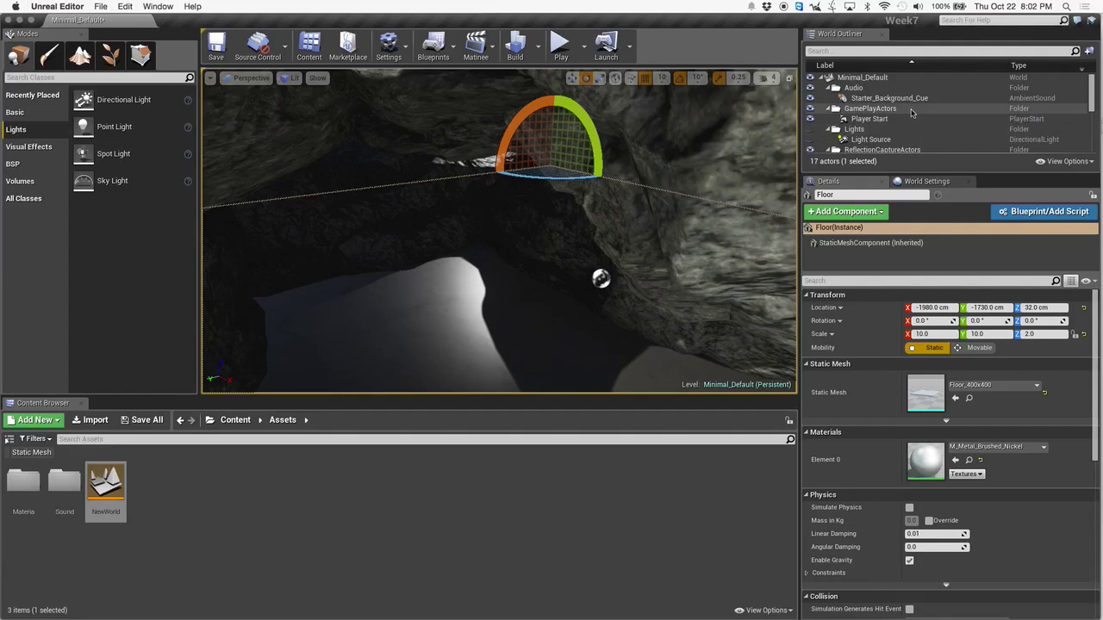
pyautogui.scroll(-10, 912, 131)
pyautogui.click(862, 147)
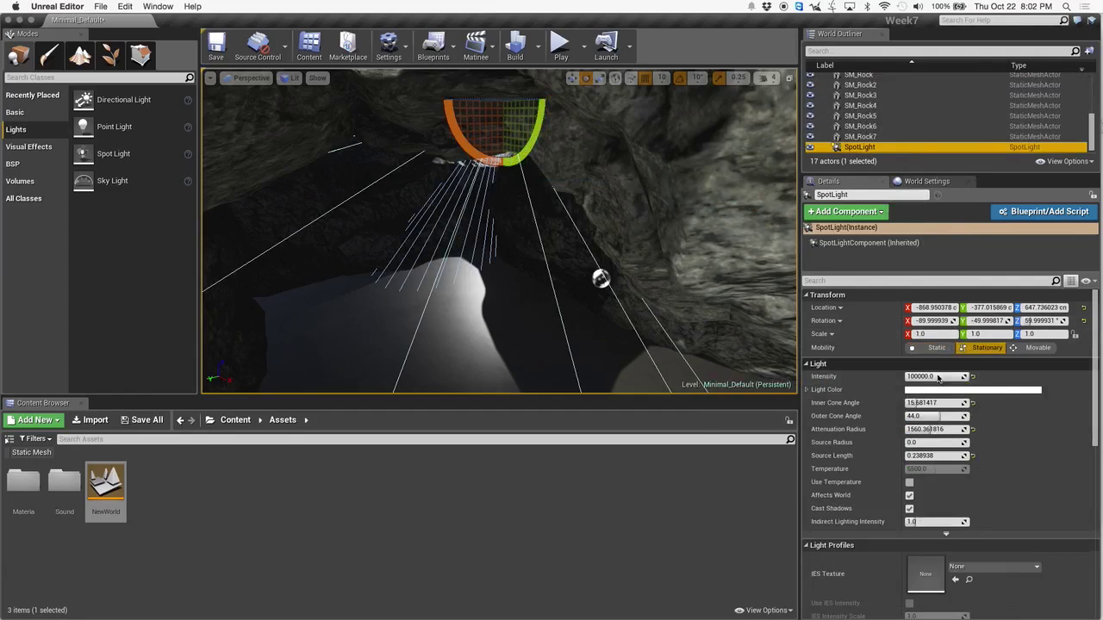
pyautogui.moveTo(924, 402); pyautogui.dragTo(933, 403)
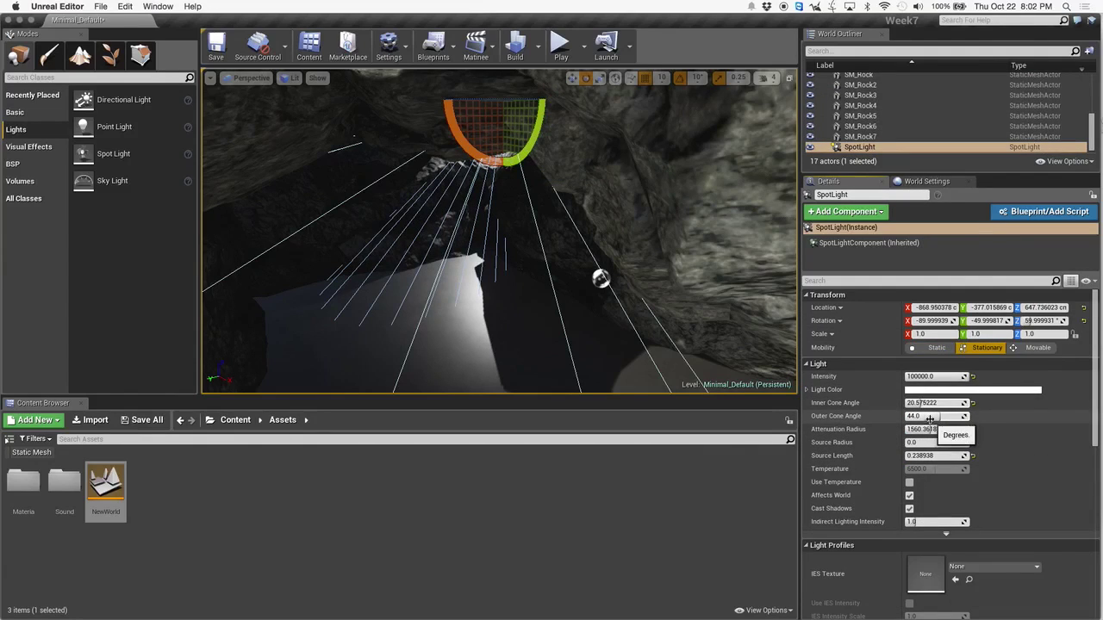
pyautogui.moveTo(940, 416); pyautogui.dragTo(925, 416)
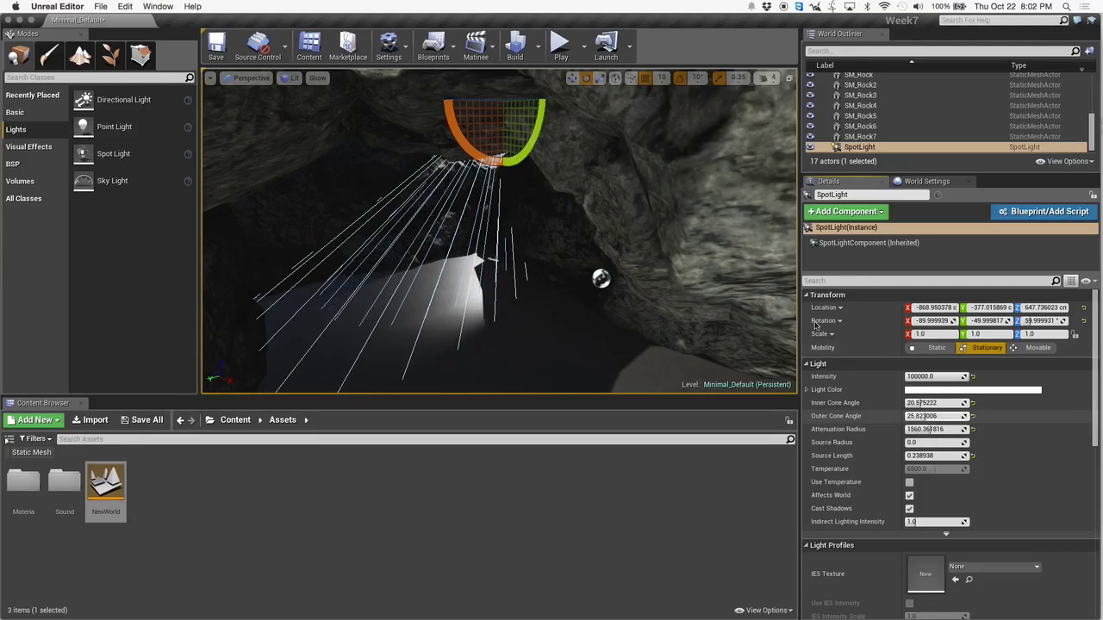
# - Rebuild only the lighting to apply the new cone angles
pyautogui.click(538, 48)
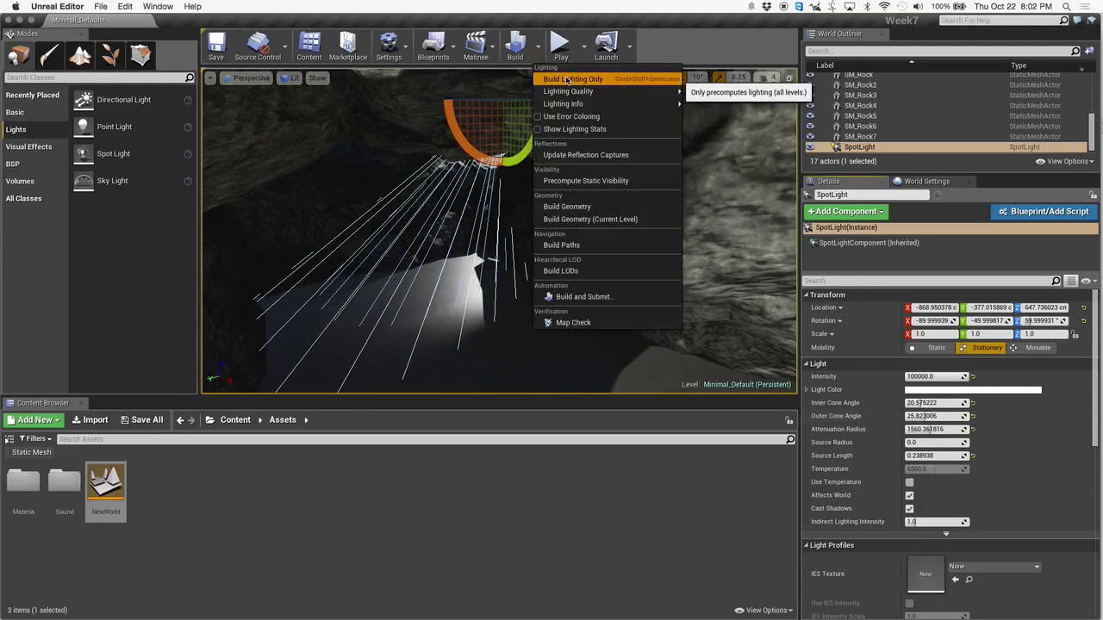
pyautogui.click(567, 79)
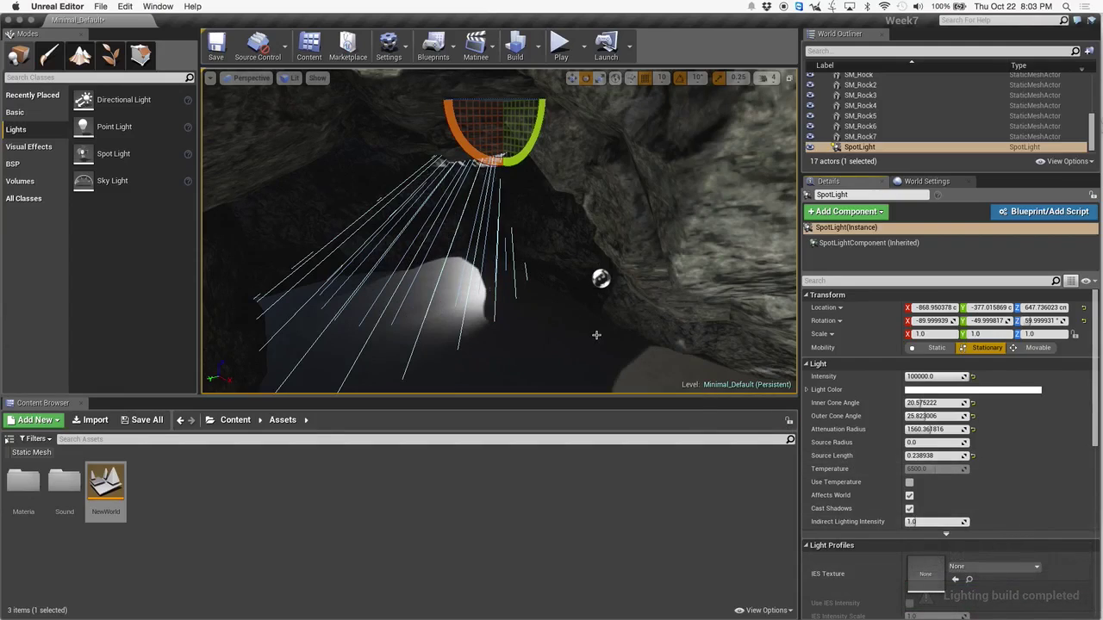
# - Review the spot light's remaining options, including Affects World, Cast Shadows and Indirect Lighting Intensity
pyautogui.click(935, 416)
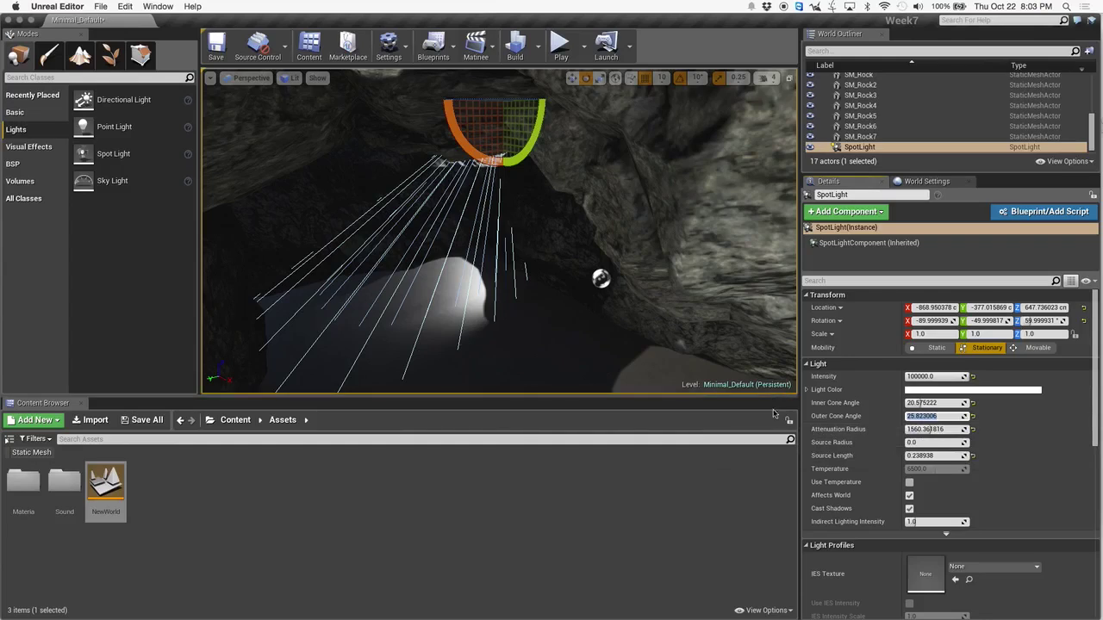
pyautogui.click(910, 496)
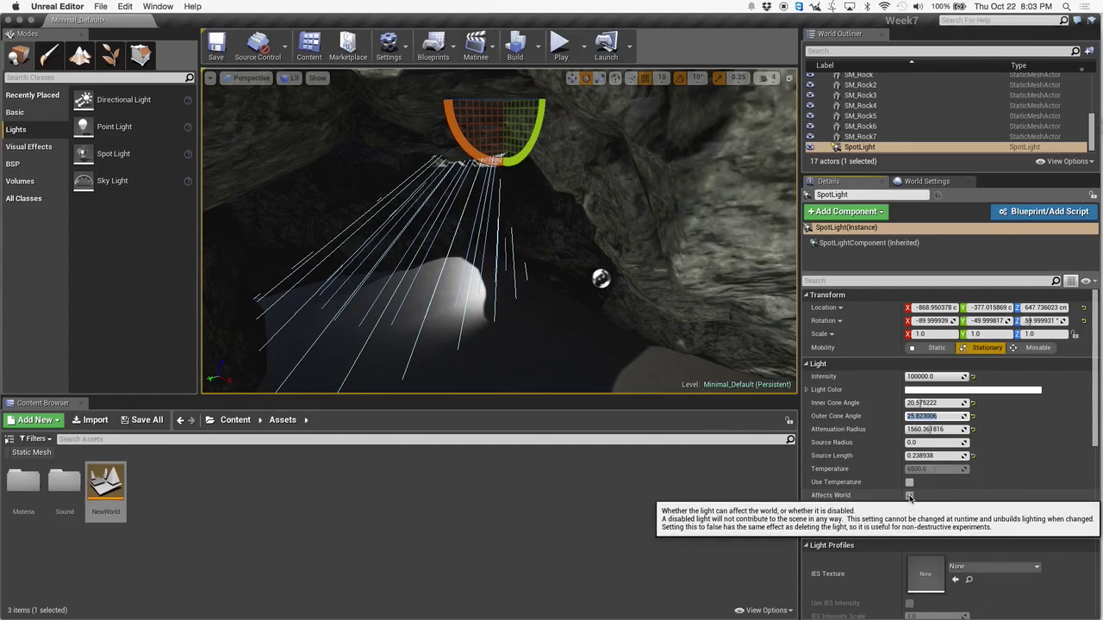
pyautogui.click(910, 496)
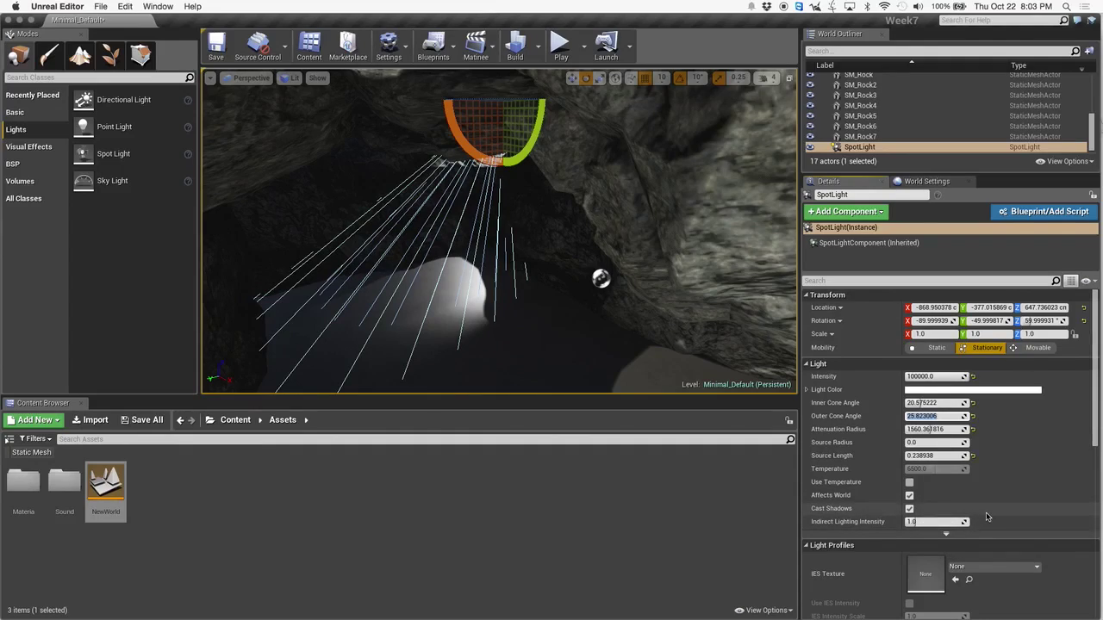
pyautogui.scroll(-5, 988, 516)
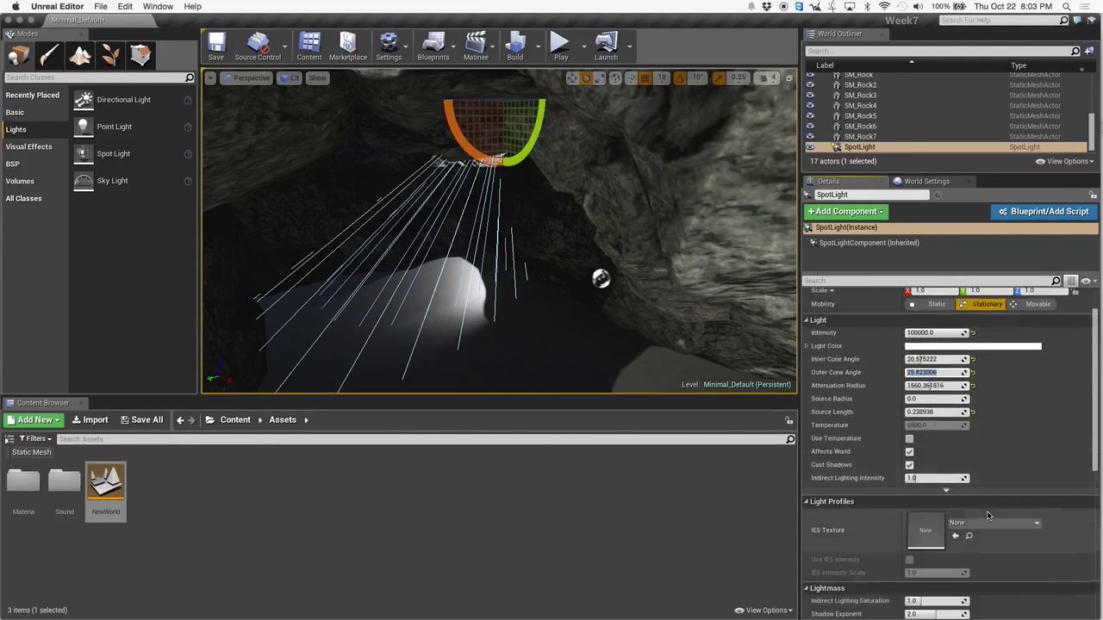
pyautogui.scroll(5, 988, 515)
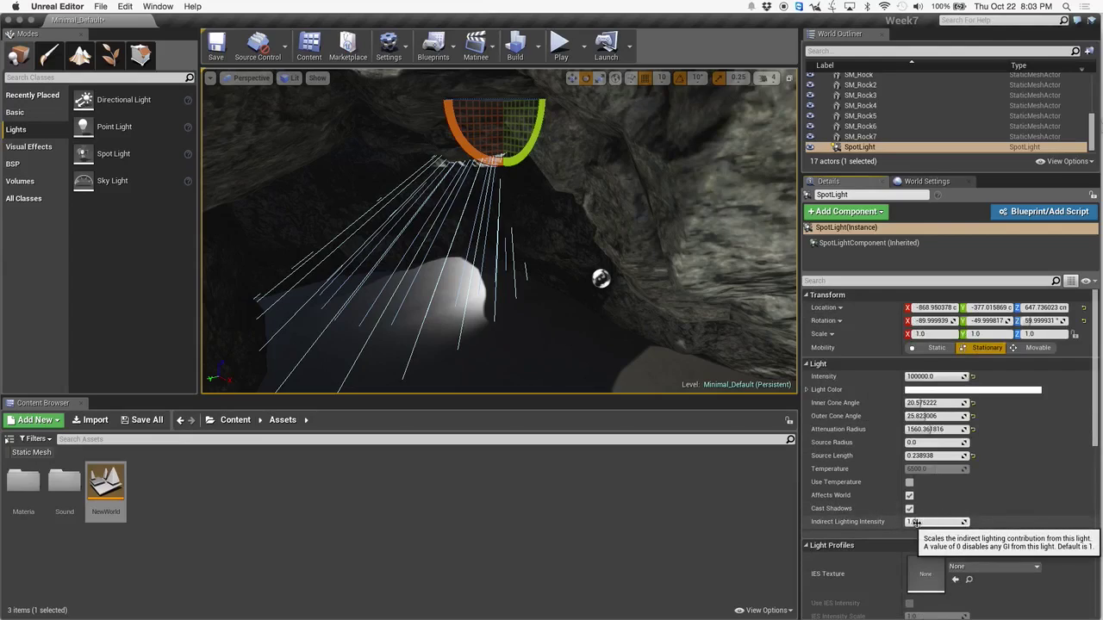
# - Raise the spot light's indirect lighting intensity to about 5.36
pyautogui.moveTo(534, 330); pyautogui.dragTo(640, 219)
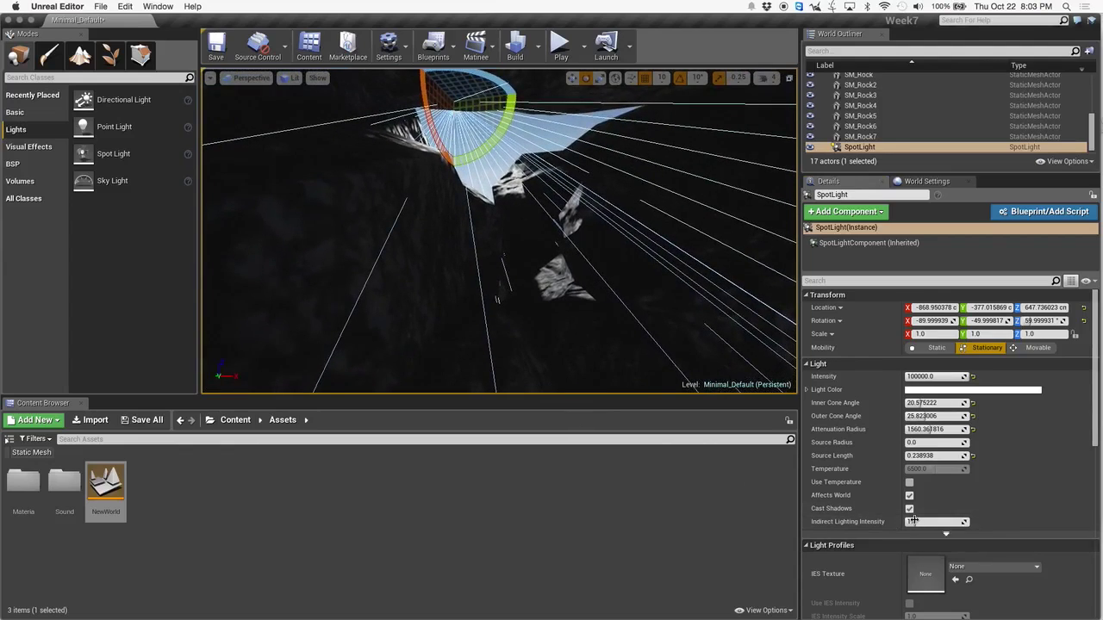
pyautogui.moveTo(915, 521); pyautogui.dragTo(925, 522)
pyautogui.press('Return')
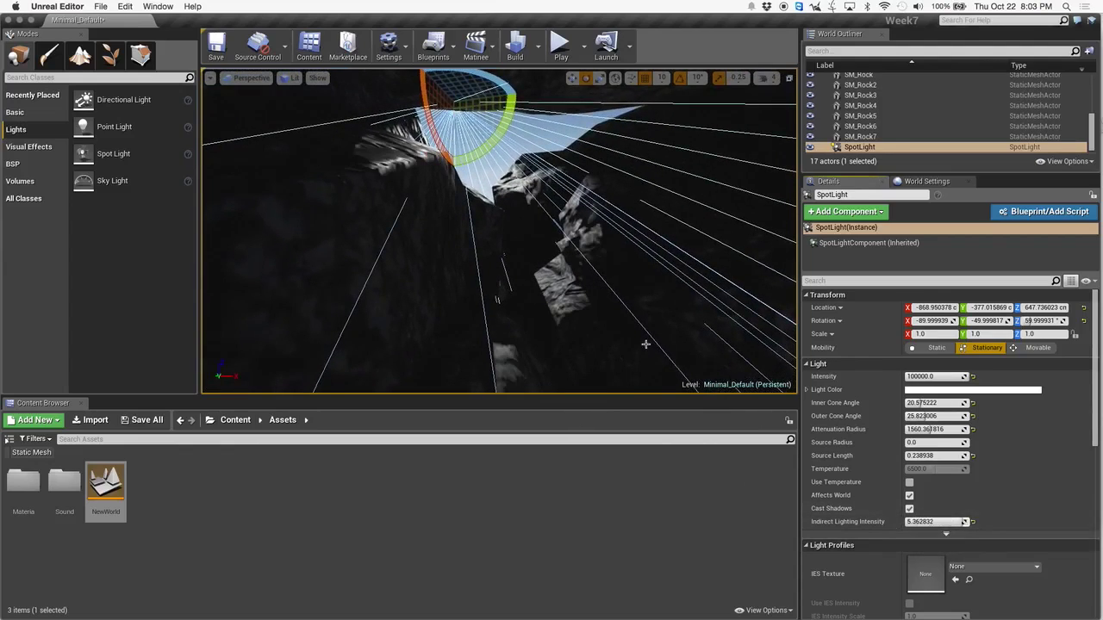
# - Rebuild only the lighting with the stronger indirect light and view the gap from inside the cave
pyautogui.moveTo(633, 359); pyautogui.dragTo(516, 264)
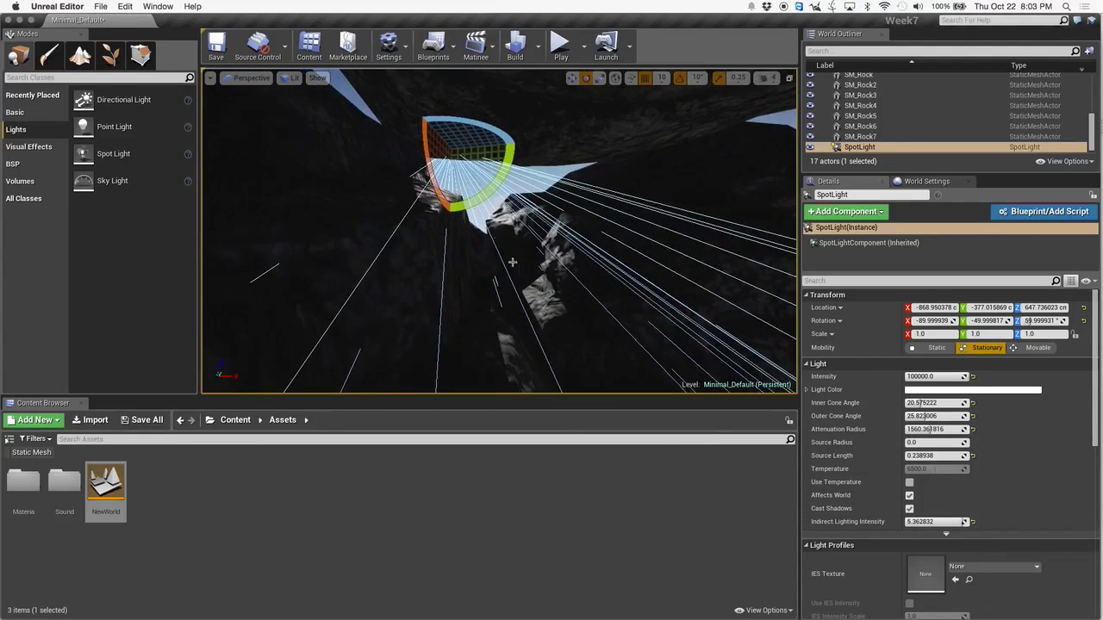
pyautogui.click(537, 46)
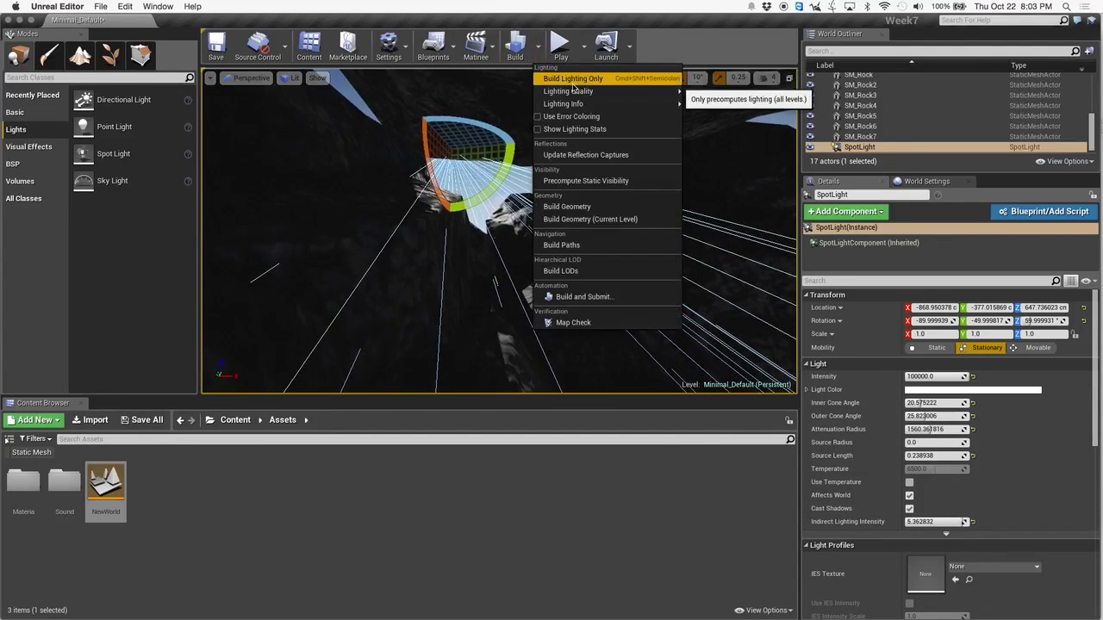
pyautogui.click(572, 79)
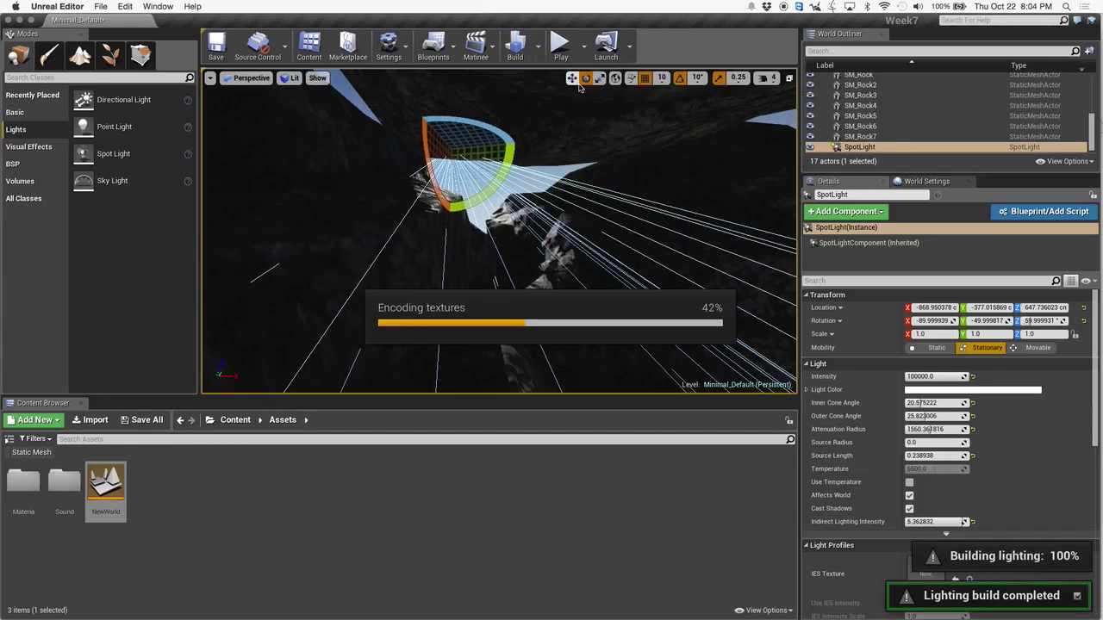
pyautogui.moveTo(540, 227); pyautogui.dragTo(534, 231, button='middle')
pyautogui.press('w')
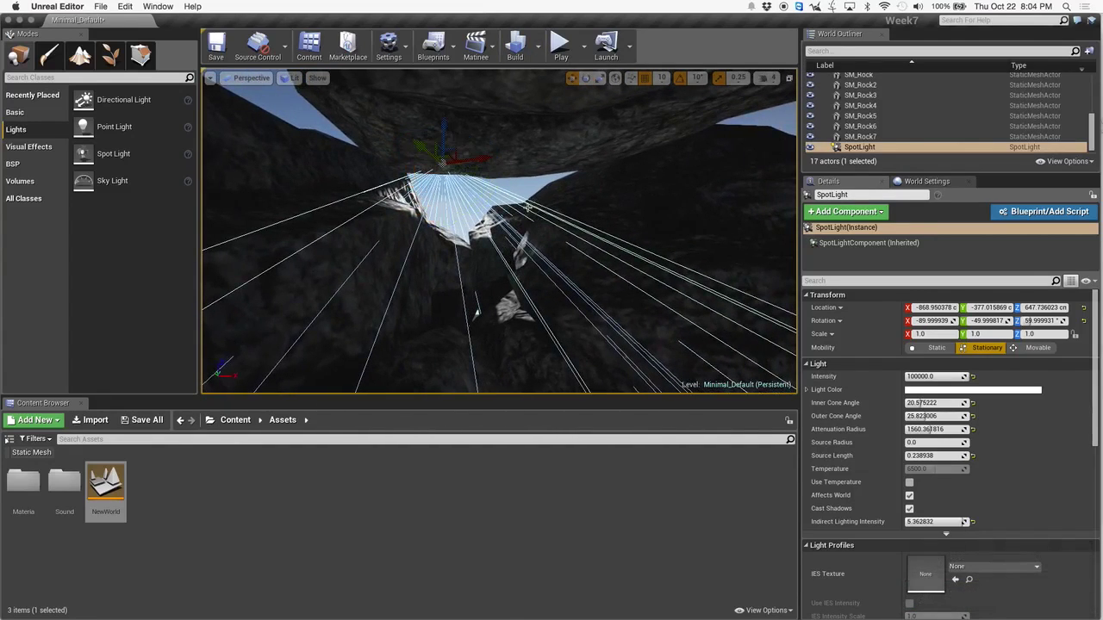
pyautogui.moveTo(477, 312); pyautogui.dragTo(476, 312, button='right')
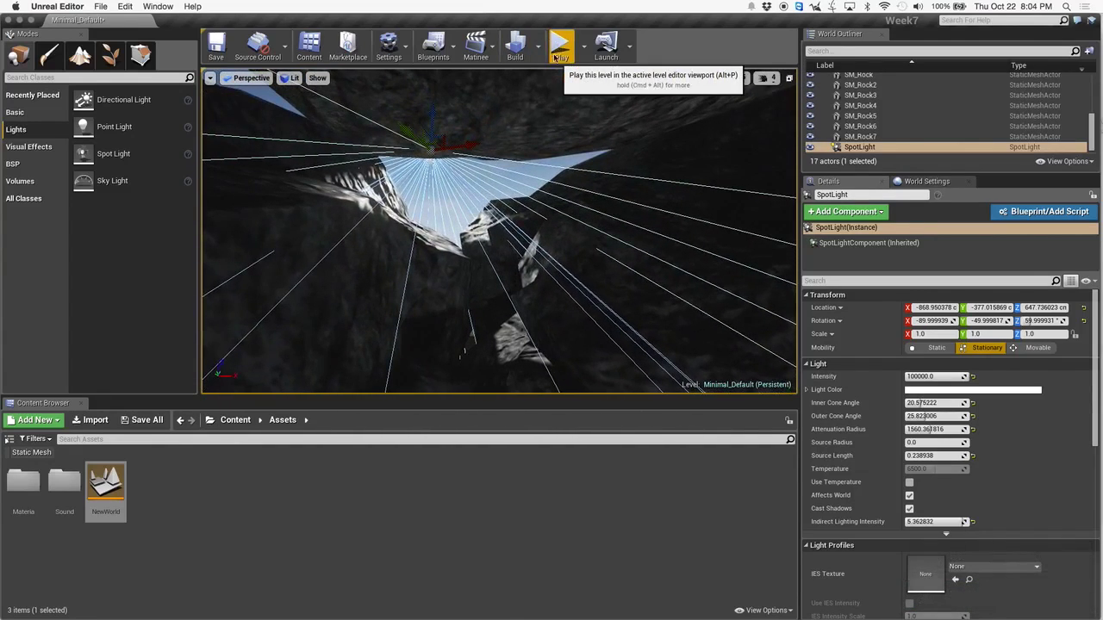
# - Play-test the level, moving in and out of the cave to examine the spot light's effect, and end the session
pyautogui.click(560, 46)
pyautogui.press('w')
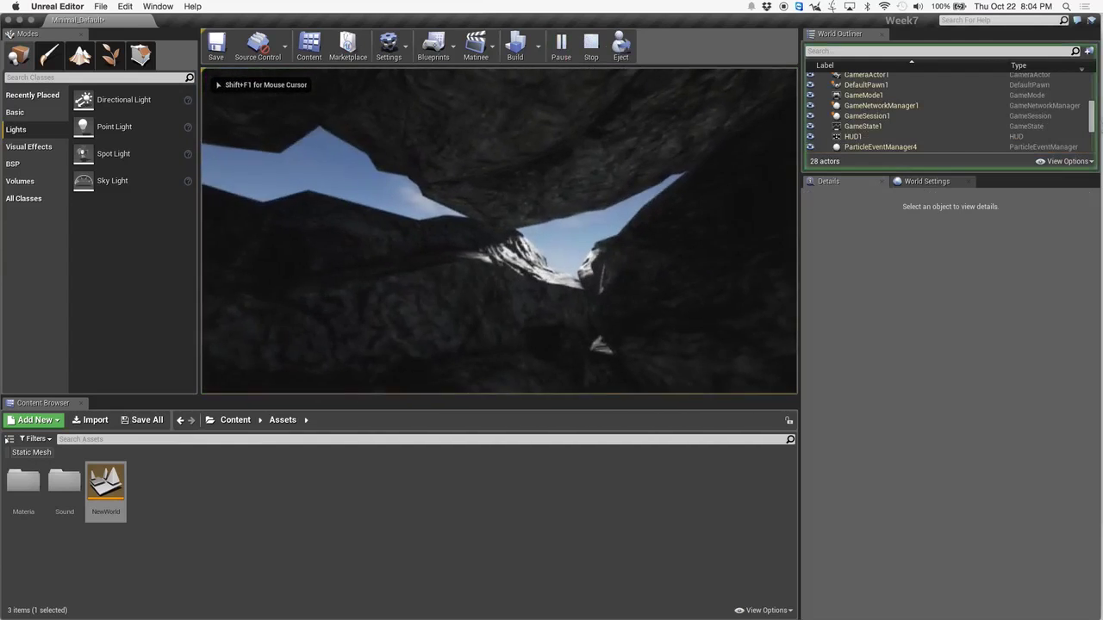
pyautogui.press('w')
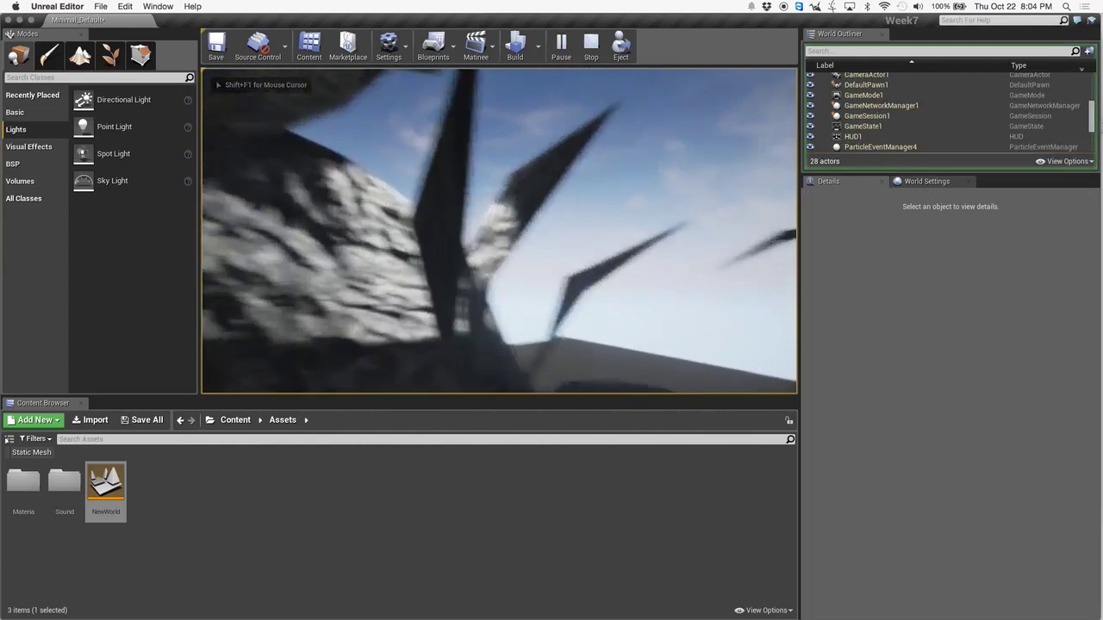
pyautogui.press('s')
pyautogui.press('w')
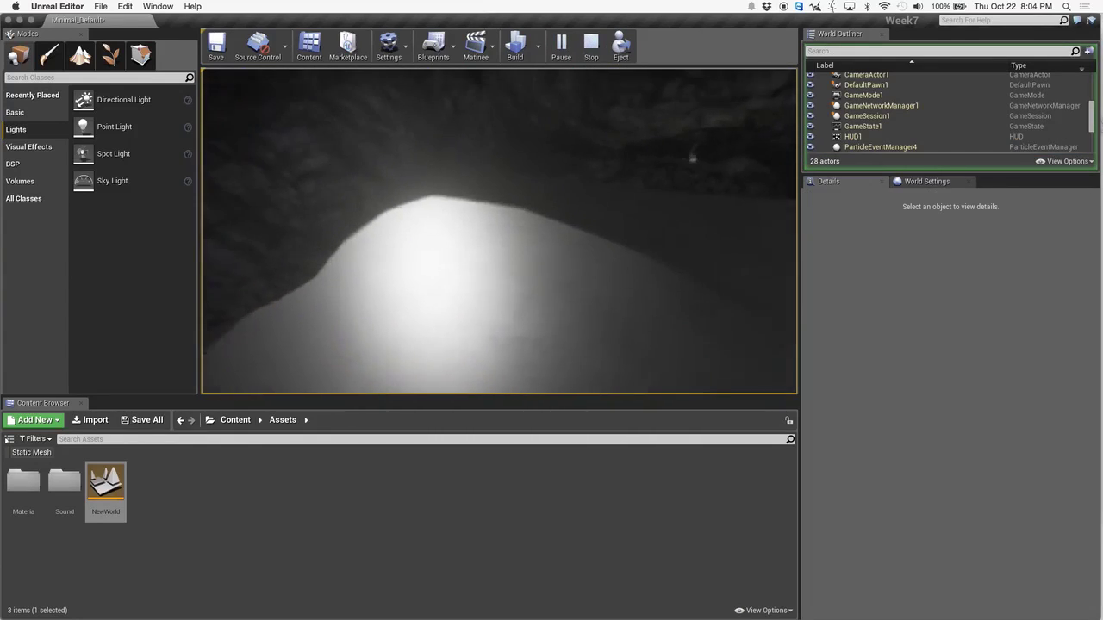
pyautogui.press('s')
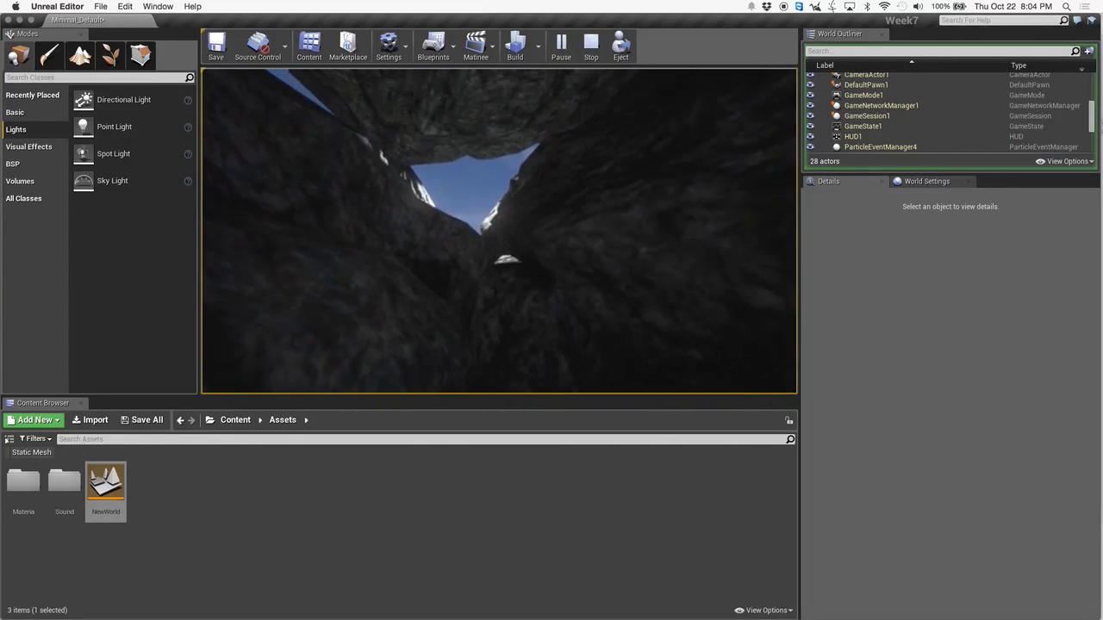
pyautogui.press('w')
pyautogui.press('s')
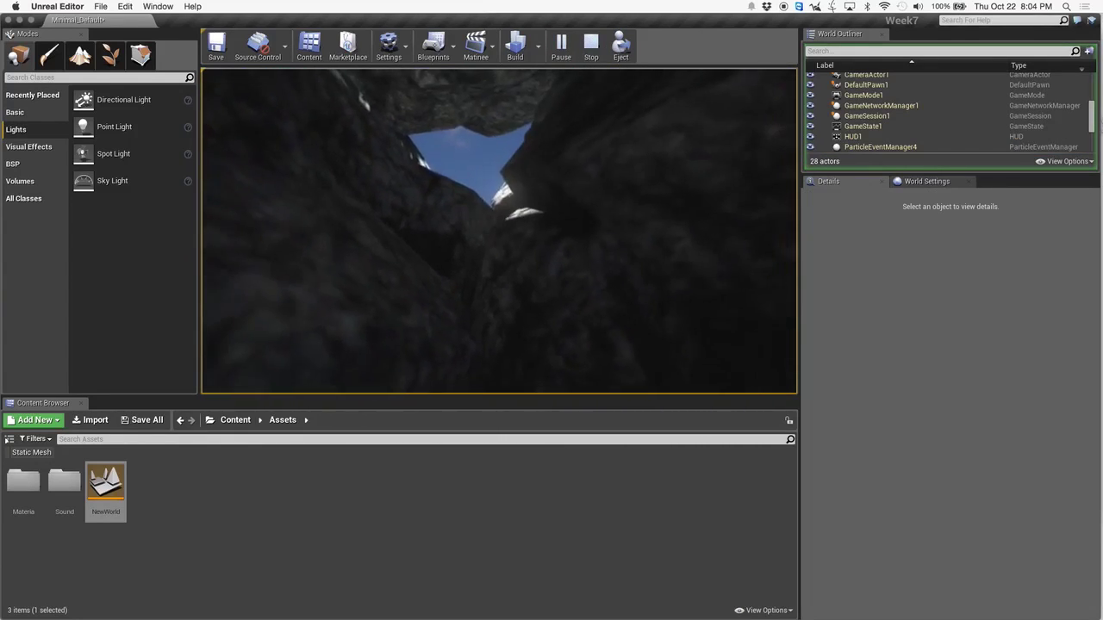
pyautogui.press('s')
pyautogui.press('w')
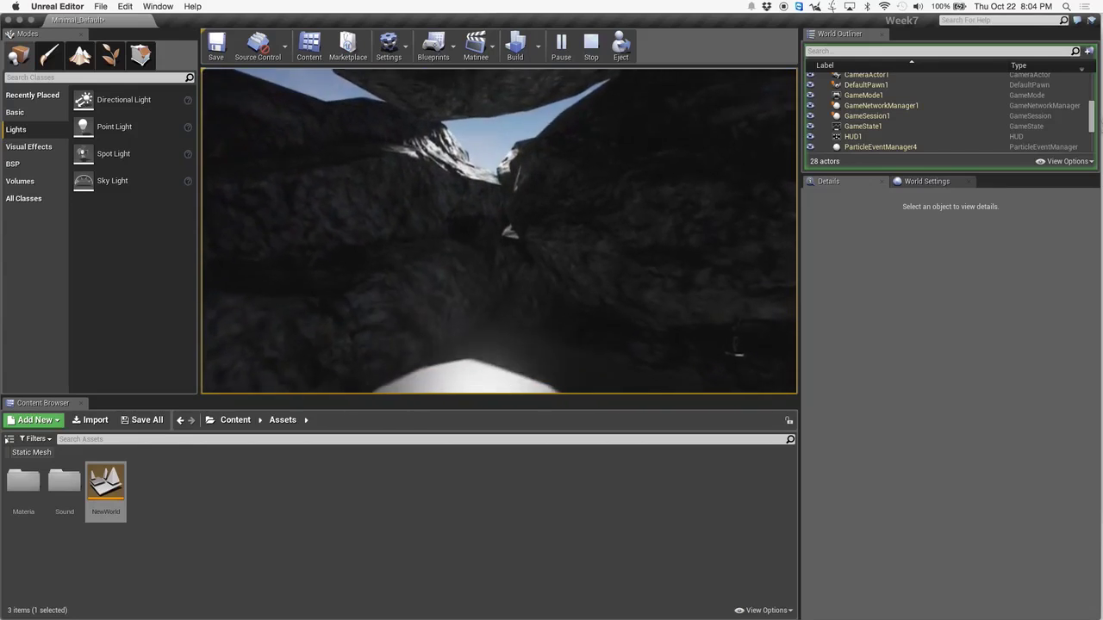
pyautogui.press('Escape')
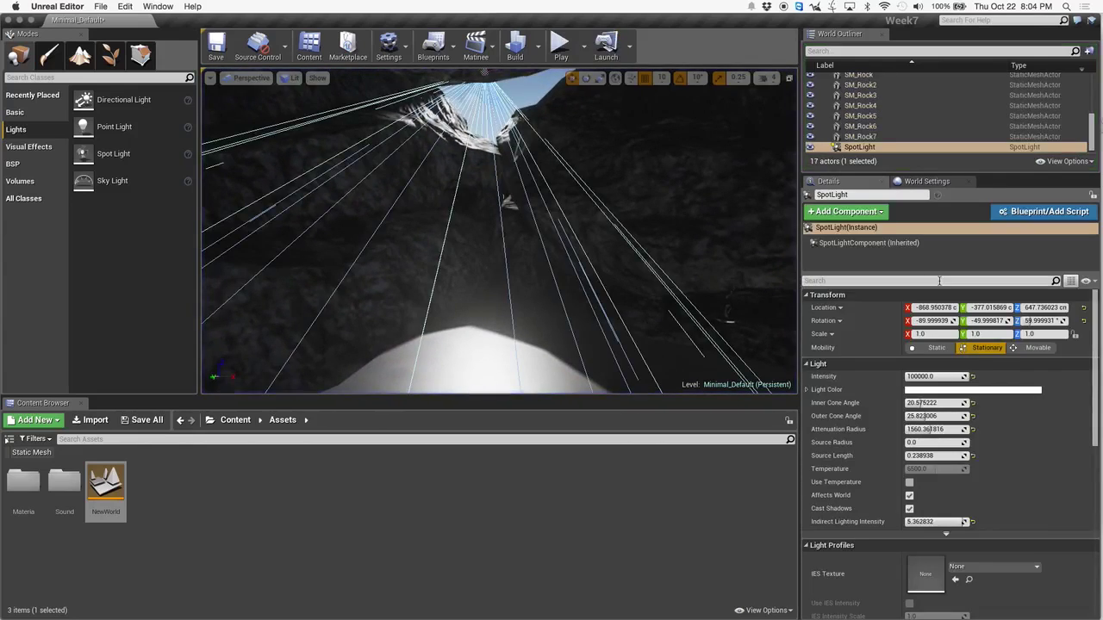
# - Review the spot light's remaining properties and its Static, Stationary and Movable mobility options
pyautogui.scroll(-10, 995, 465)
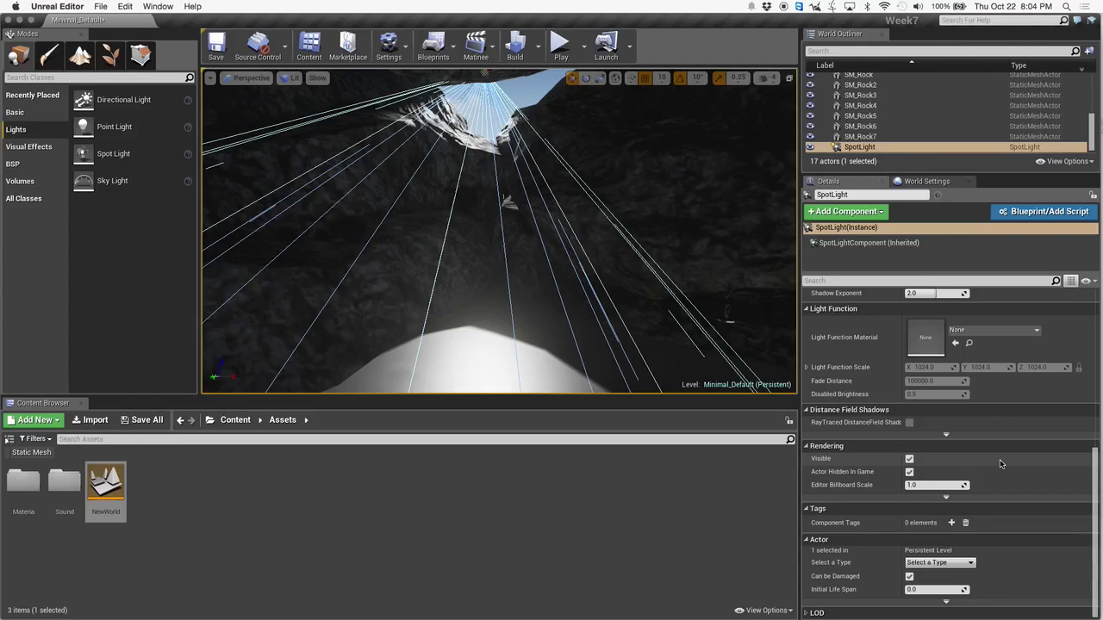
pyautogui.scroll(10, 999, 463)
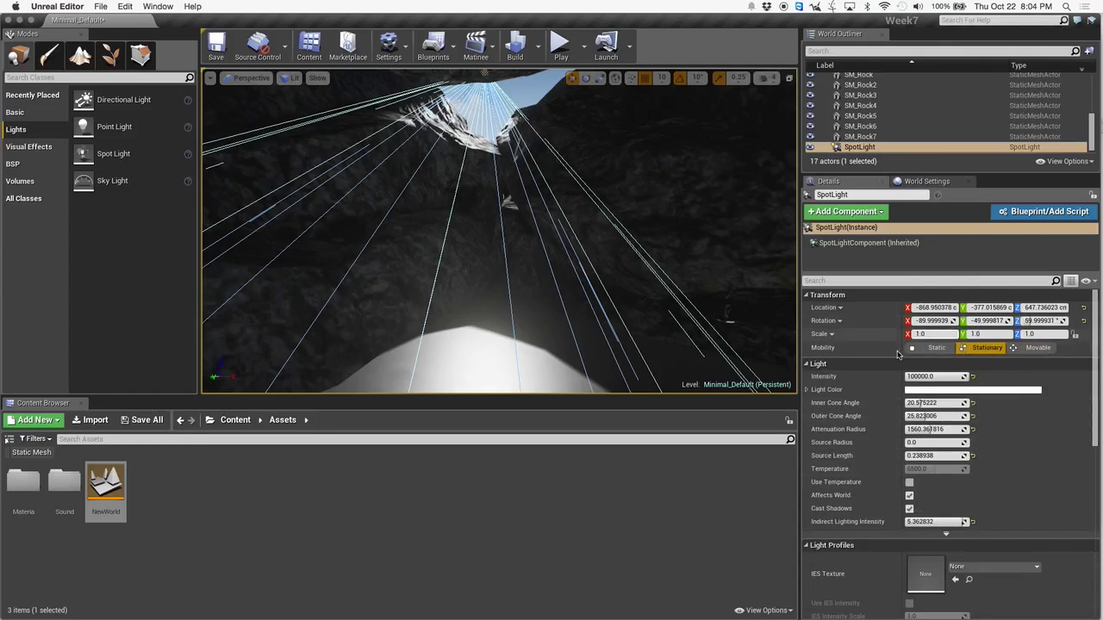
pyautogui.click(937, 348)
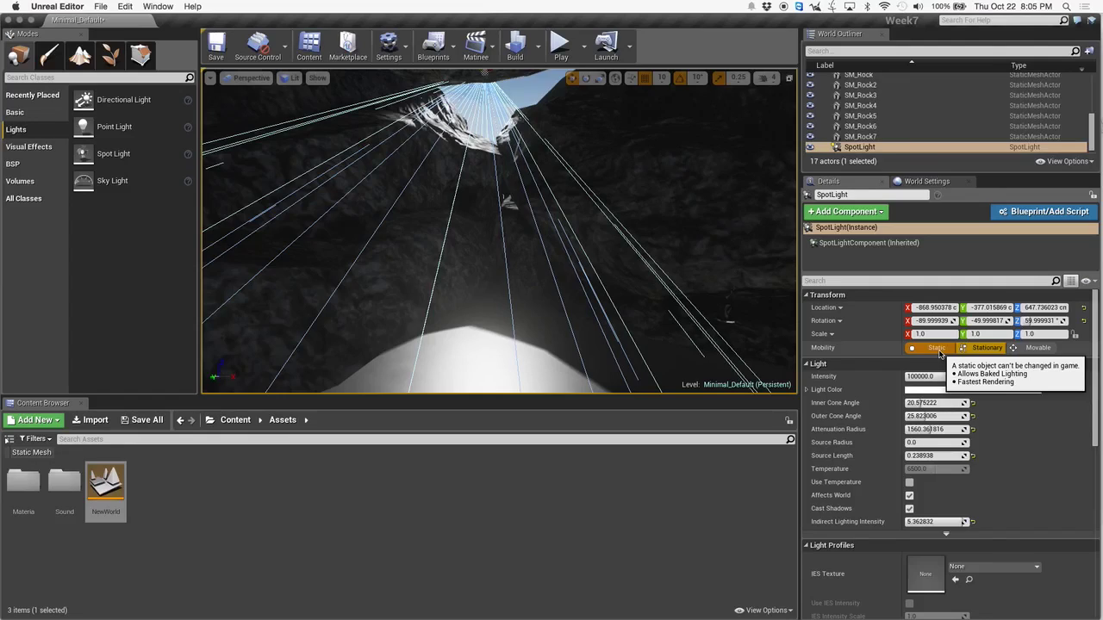
# - Place a point light on the cave's rock wall and move it deeper into the cave, to about Y 542 cm
pyautogui.moveTo(716, 285); pyautogui.dragTo(603, 310, button='right')
pyautogui.moveTo(693, 310); pyautogui.dragTo(614, 232, button='right')
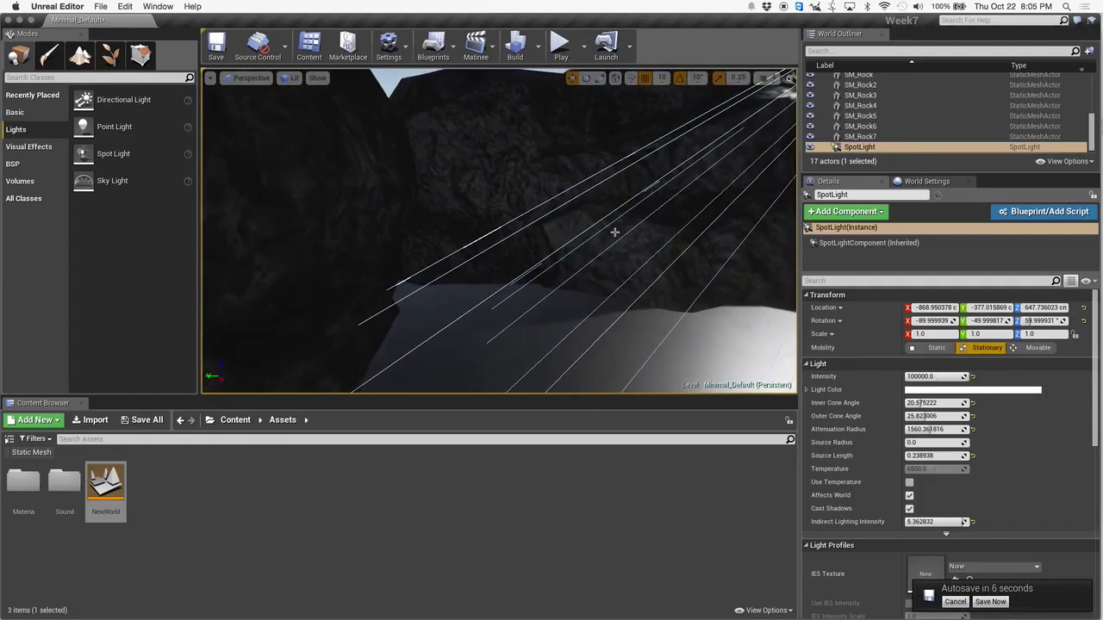
pyautogui.moveTo(114, 127); pyautogui.dragTo(337, 163)
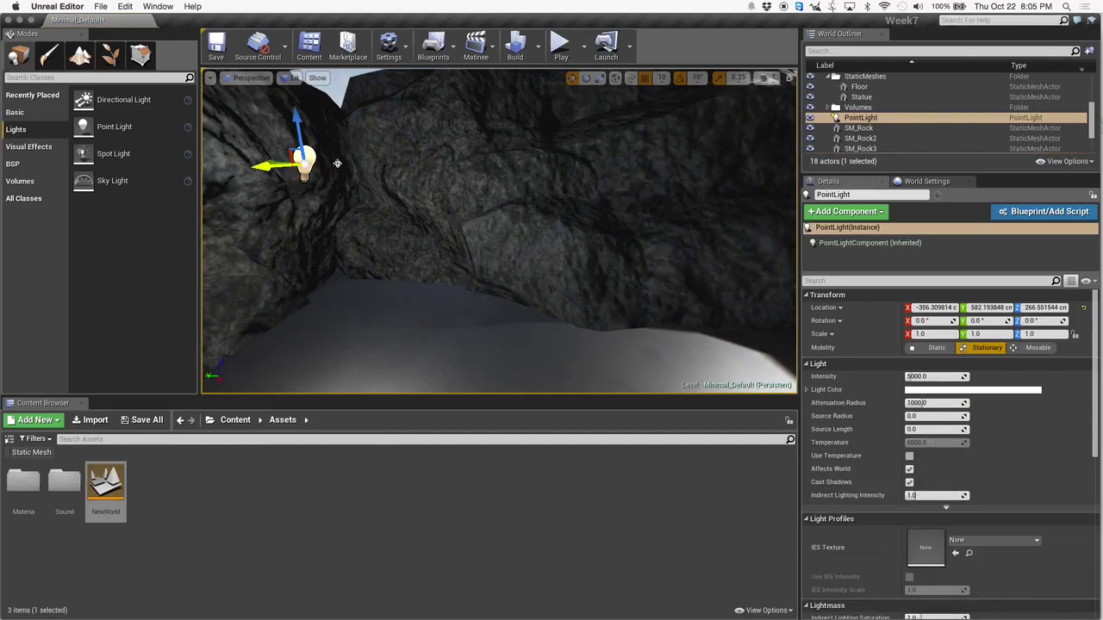
pyautogui.press('f')
pyautogui.moveTo(449, 276); pyautogui.dragTo(504, 207)
# - Set the point light's mobility to Static and rebuild only the lighting
pyautogui.click(948, 346)
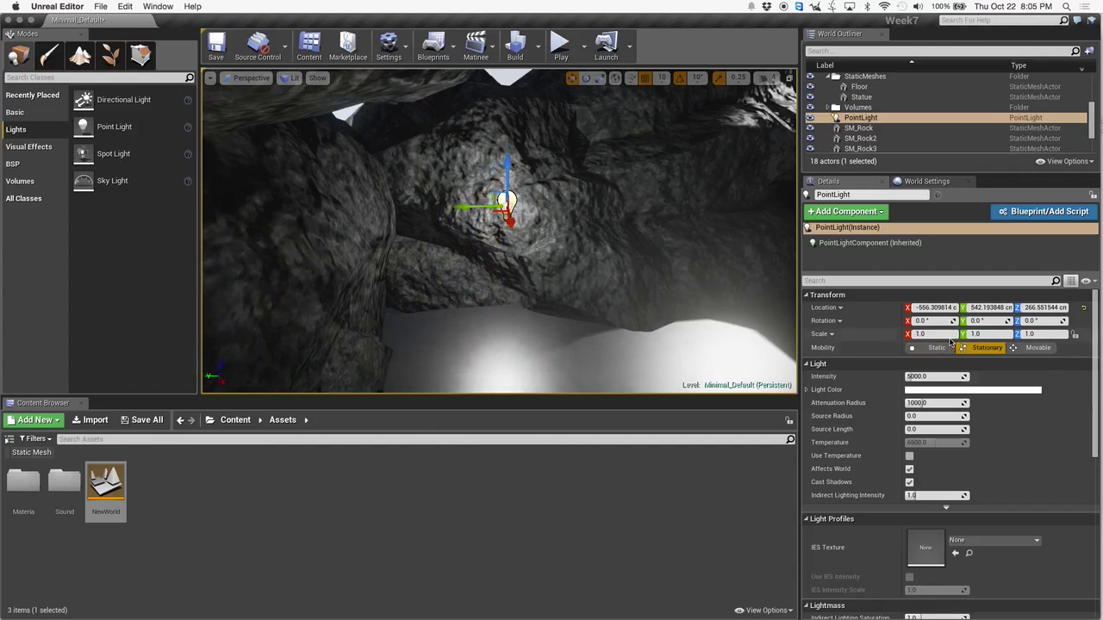
pyautogui.click(538, 46)
pyautogui.click(569, 79)
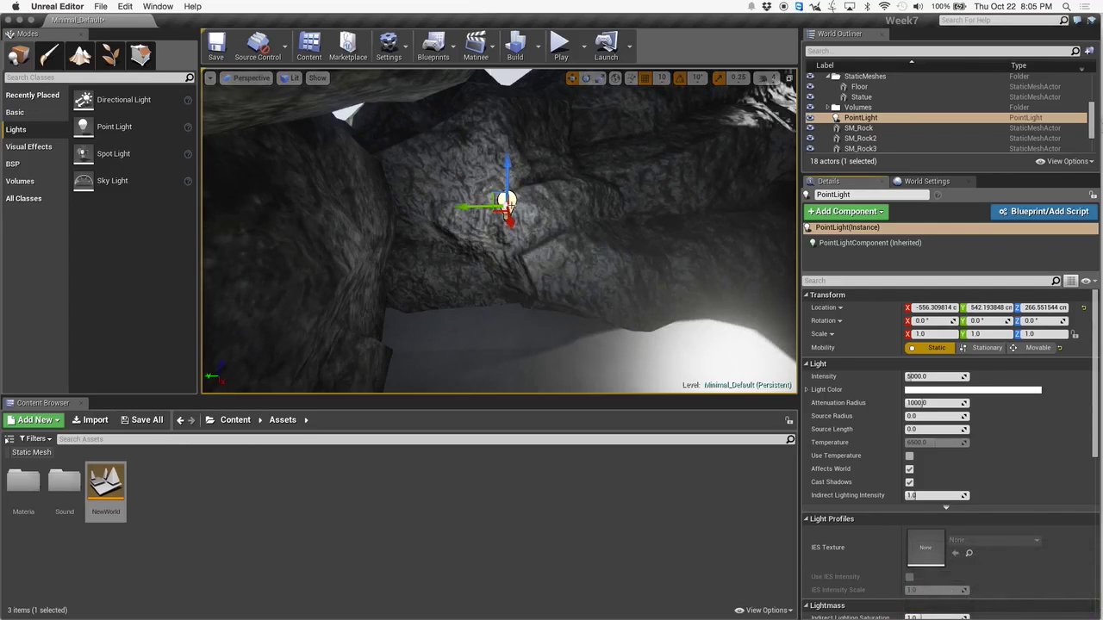
# - Switch the point light's mobility to Stationary and move it to about X -606, Y 522 cm
pyautogui.moveTo(498, 211)
pyautogui.mouseDown()
pyautogui.moveTo(470, 217)
pyautogui.moveTo(456, 311)
pyautogui.moveTo(605, 360)
pyautogui.moveTo(483, 369)
pyautogui.moveTo(462, 385)
pyautogui.moveTo(591, 237)
pyautogui.moveTo(570, 130)
pyautogui.moveTo(502, 164)
pyautogui.moveTo(514, 202)
pyautogui.moveTo(485, 206)
pyautogui.moveTo(472, 225)
pyautogui.moveTo(508, 219)
pyautogui.moveTo(510, 208)
pyautogui.mouseUp()
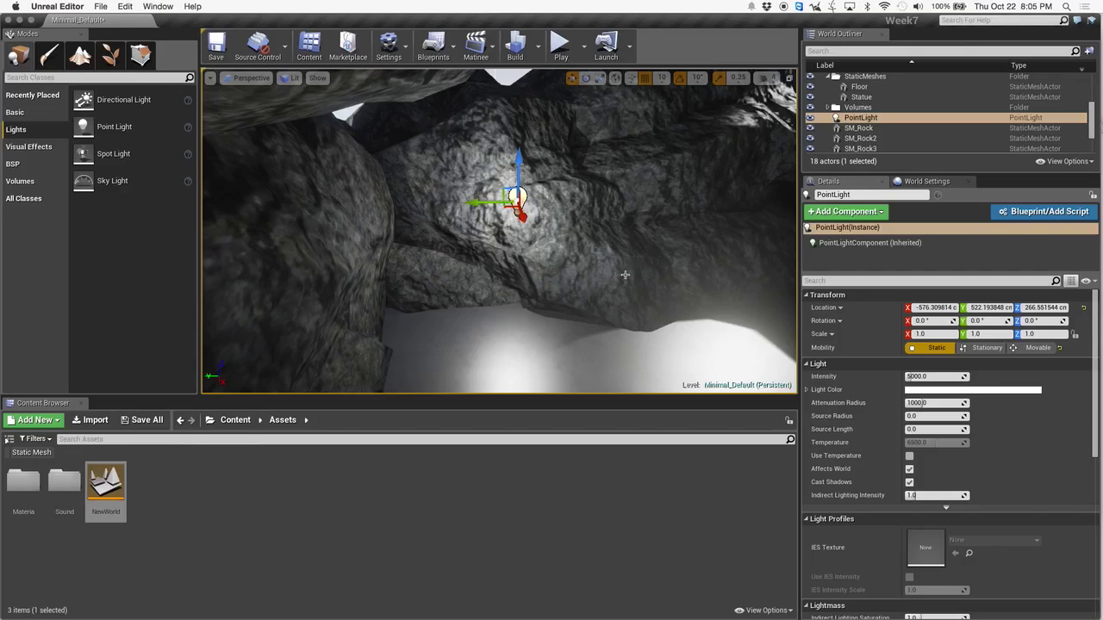
pyautogui.click(977, 349)
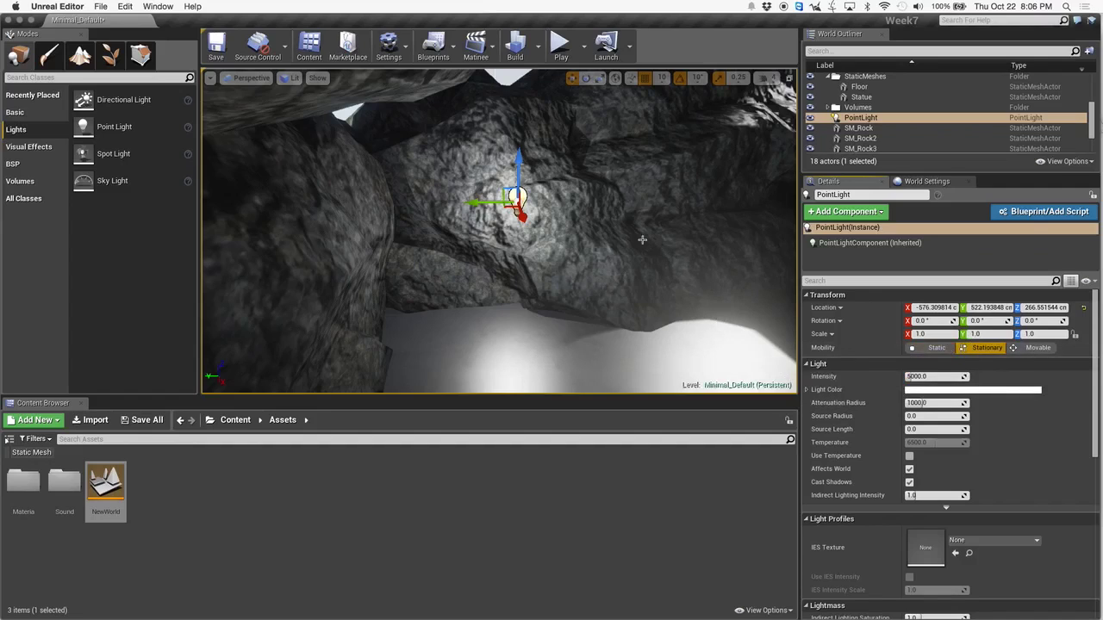
pyautogui.moveTo(579, 233)
pyautogui.mouseDown(button='right')
pyautogui.moveTo(569, 216)
pyautogui.moveTo(573, 226)
pyautogui.mouseUp(button='right')
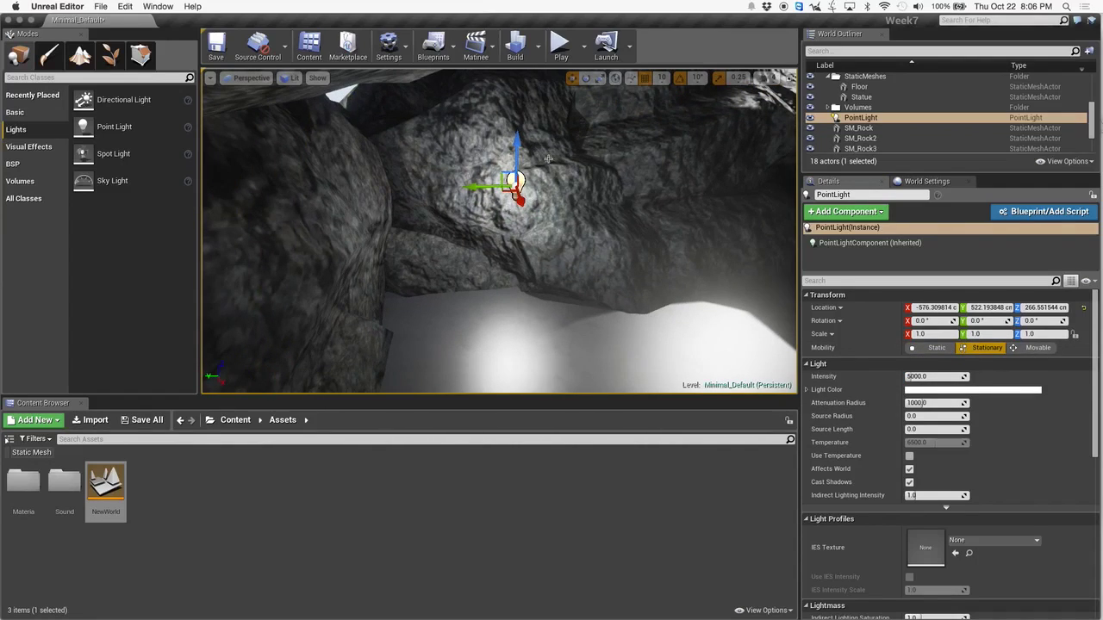
pyautogui.moveTo(519, 199); pyautogui.dragTo(535, 129)
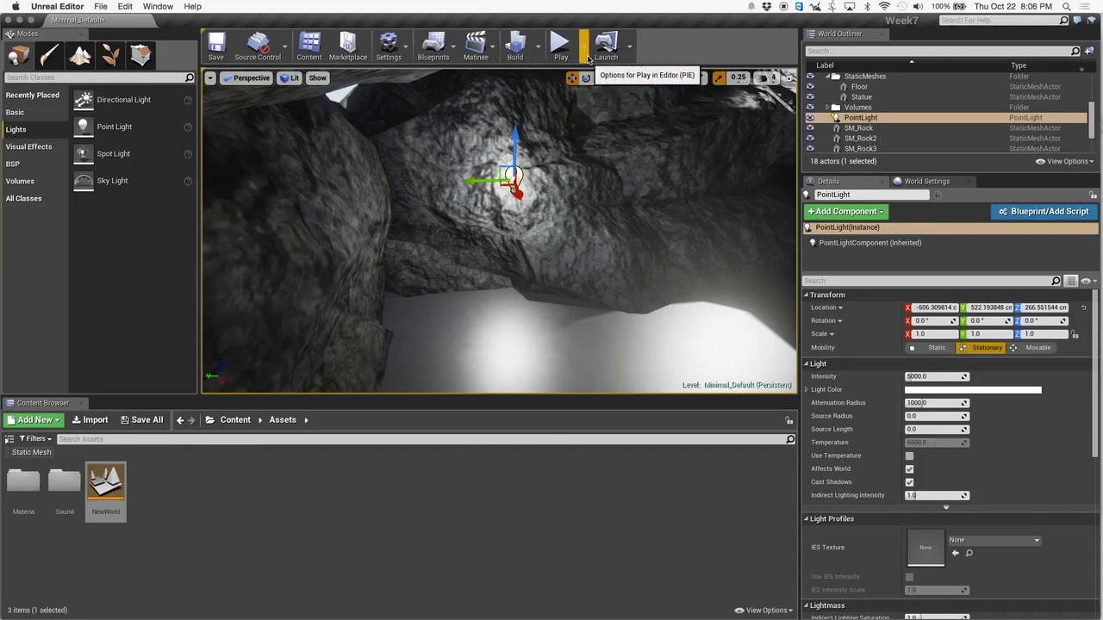
# - Rebuild only the lighting and raise the point light's intensity to about 13270
pyautogui.click(537, 48)
pyautogui.click(562, 79)
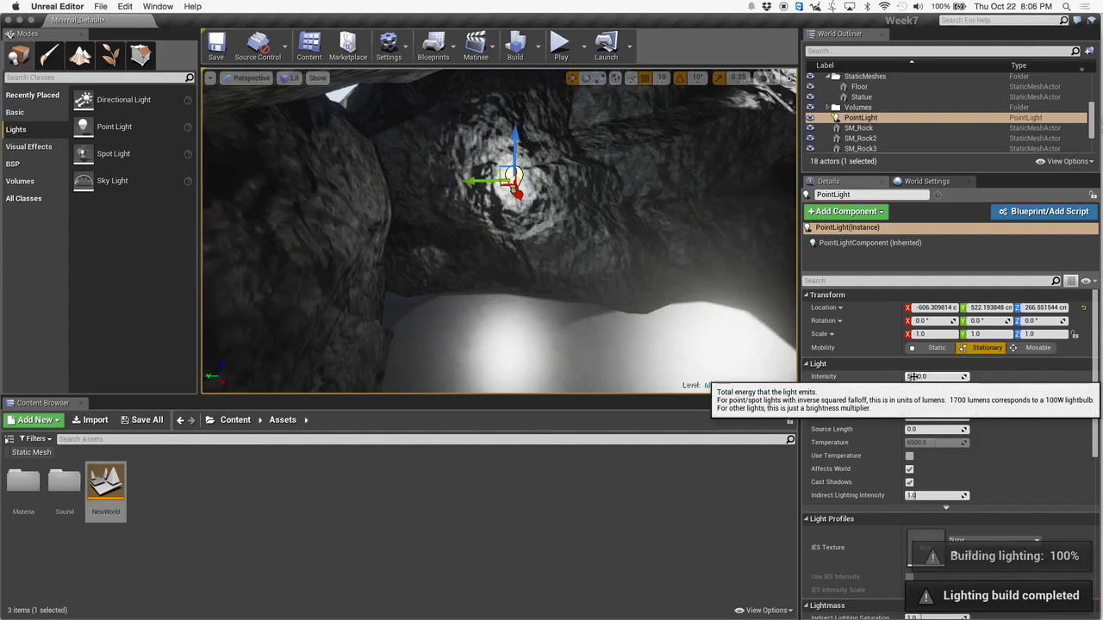
pyautogui.moveTo(913, 377); pyautogui.dragTo(938, 376)
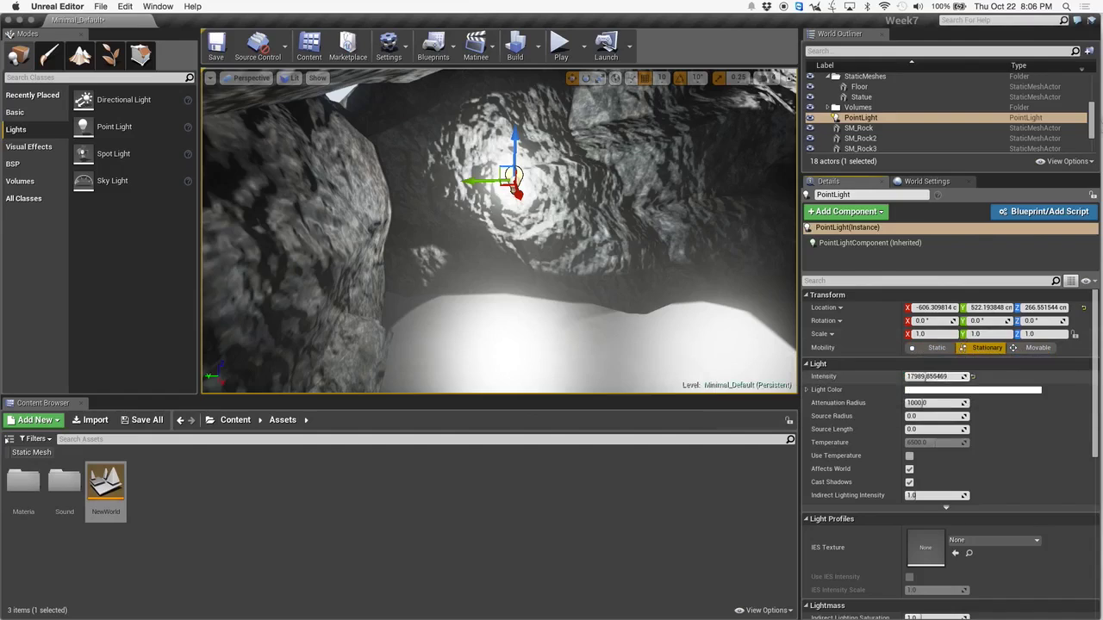
pyautogui.moveTo(939, 376); pyautogui.dragTo(896, 376)
# - Change the point light's color to a blue-violet with hex value 4B44FF00
pyautogui.click(946, 390)
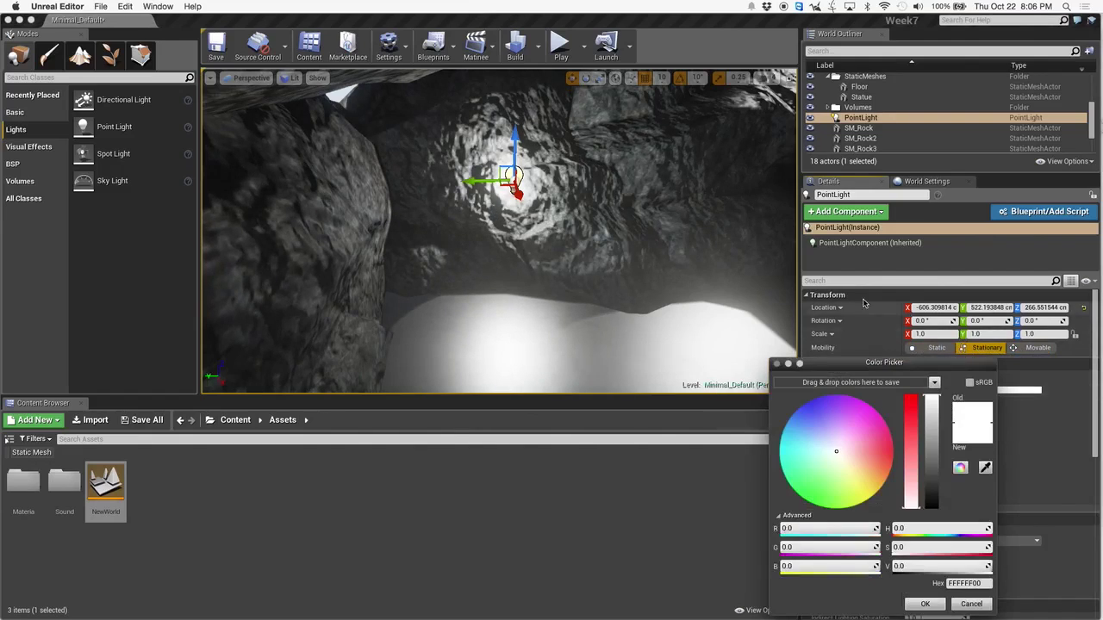
pyautogui.moveTo(836, 450); pyautogui.dragTo(798, 409)
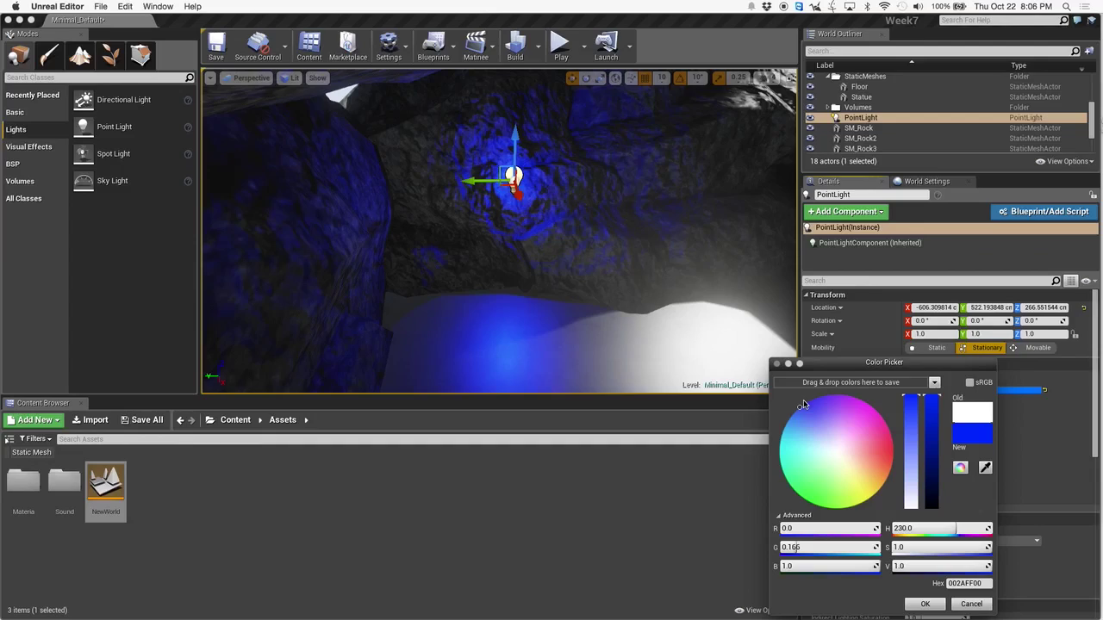
pyautogui.moveTo(802, 405); pyautogui.dragTo(817, 414)
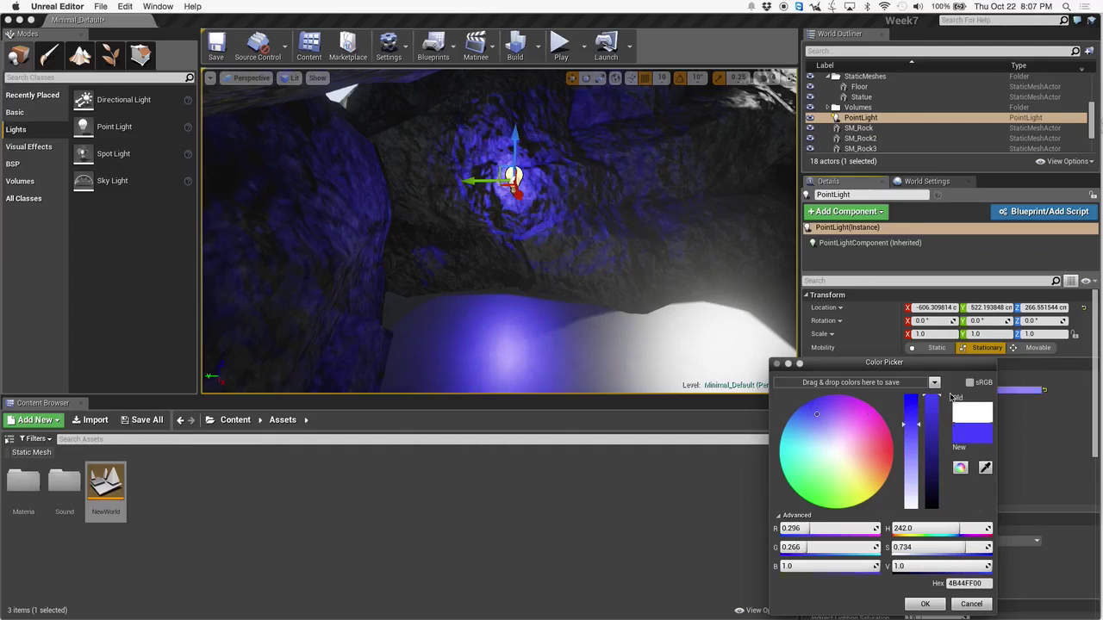
pyautogui.moveTo(949, 370); pyautogui.dragTo(849, 332)
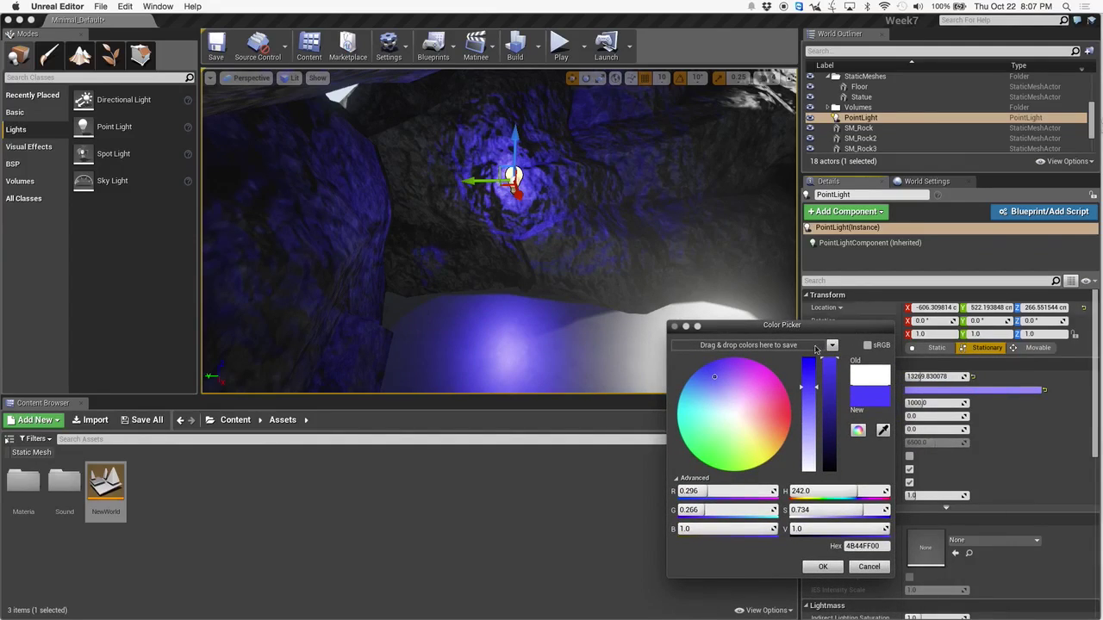
pyautogui.click(823, 566)
# - Set the blue point light's mobility to Movable and inspect its glow from several angles in the cave
pyautogui.click(1035, 349)
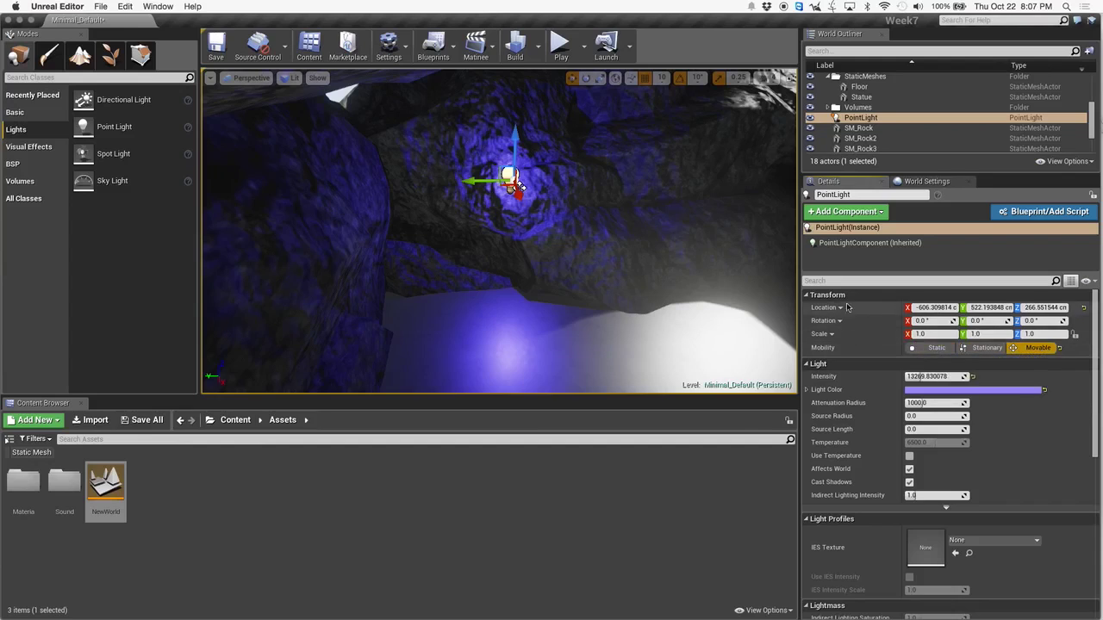
pyautogui.moveTo(622, 257); pyautogui.dragTo(586, 192, button='right')
pyautogui.moveTo(559, 255); pyautogui.dragTo(612, 255, button='right')
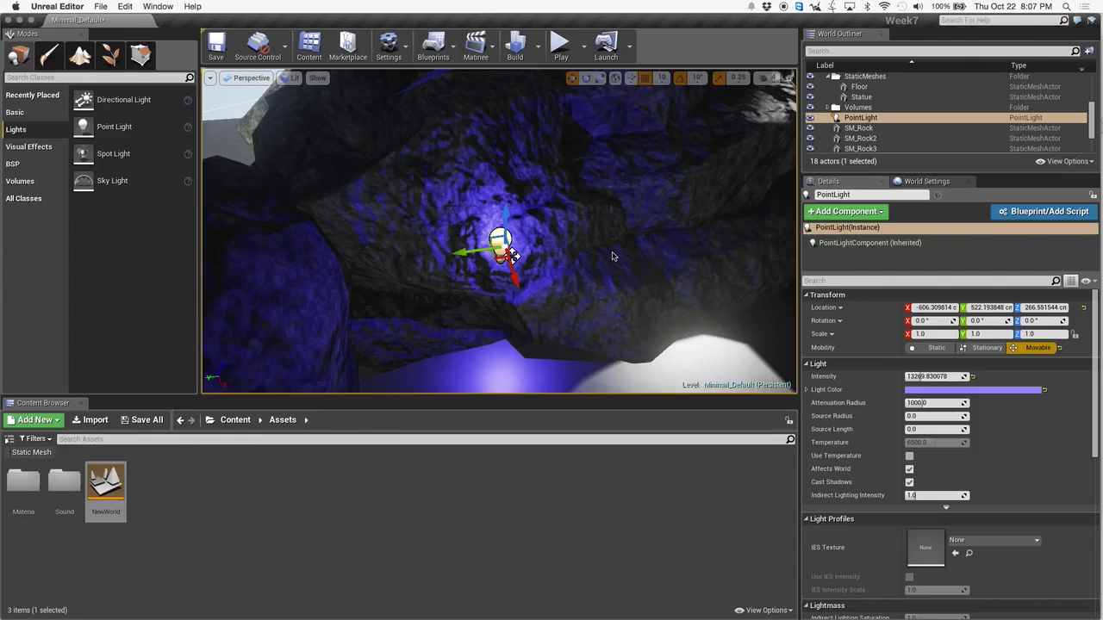
pyautogui.moveTo(577, 247)
pyautogui.mouseDown(button='right')
pyautogui.moveTo(577, 285)
pyautogui.moveTo(603, 310)
pyautogui.moveTo(577, 246)
pyautogui.mouseUp(button='right')
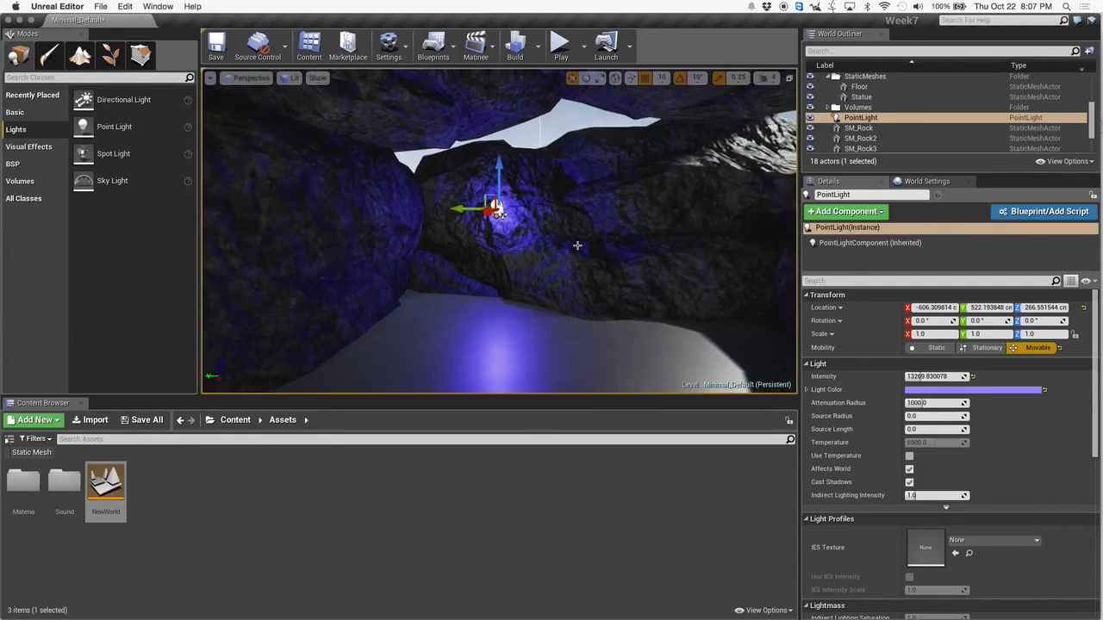
pyautogui.moveTo(505, 256); pyautogui.dragTo(456, 257, button='right')
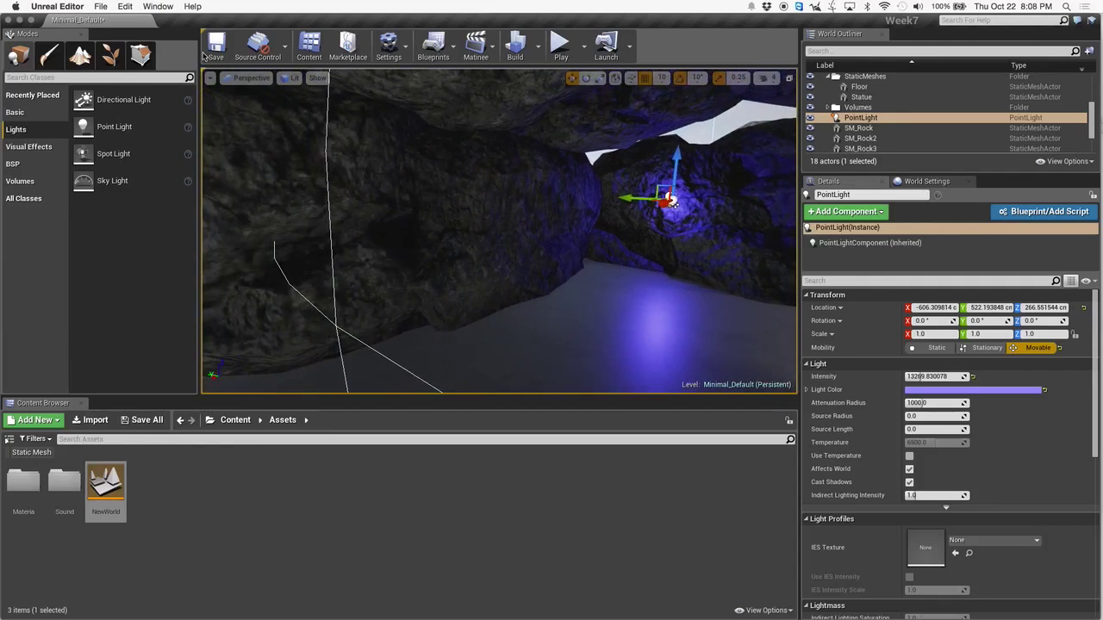
# - Add three more point lights along the cave's rock walls
pyautogui.moveTo(103, 126); pyautogui.dragTo(379, 226)
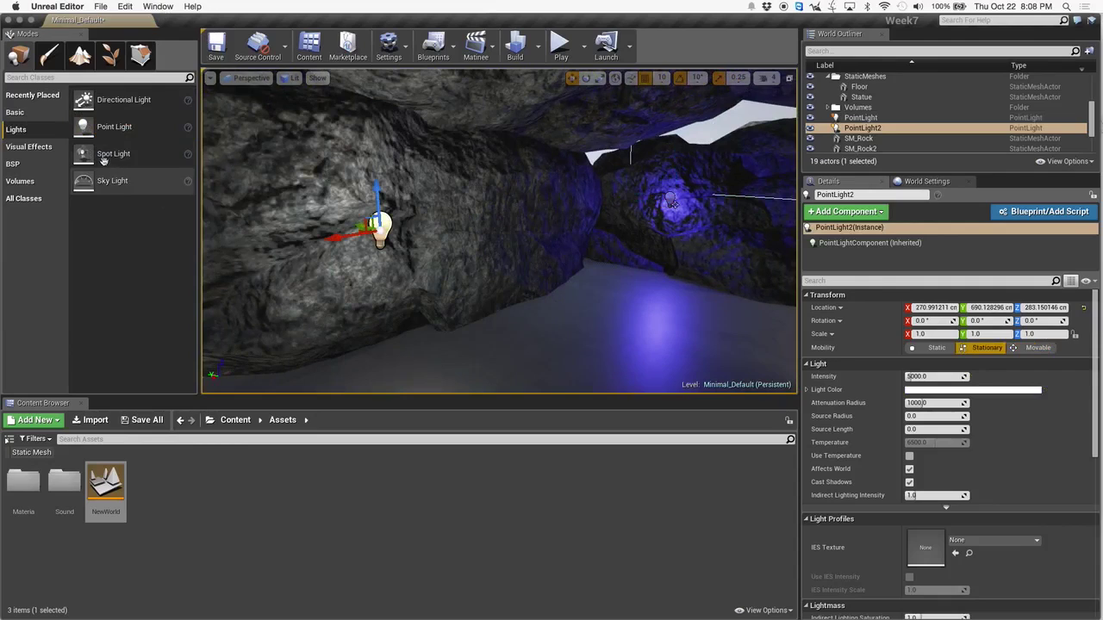
pyautogui.moveTo(111, 129); pyautogui.dragTo(475, 243)
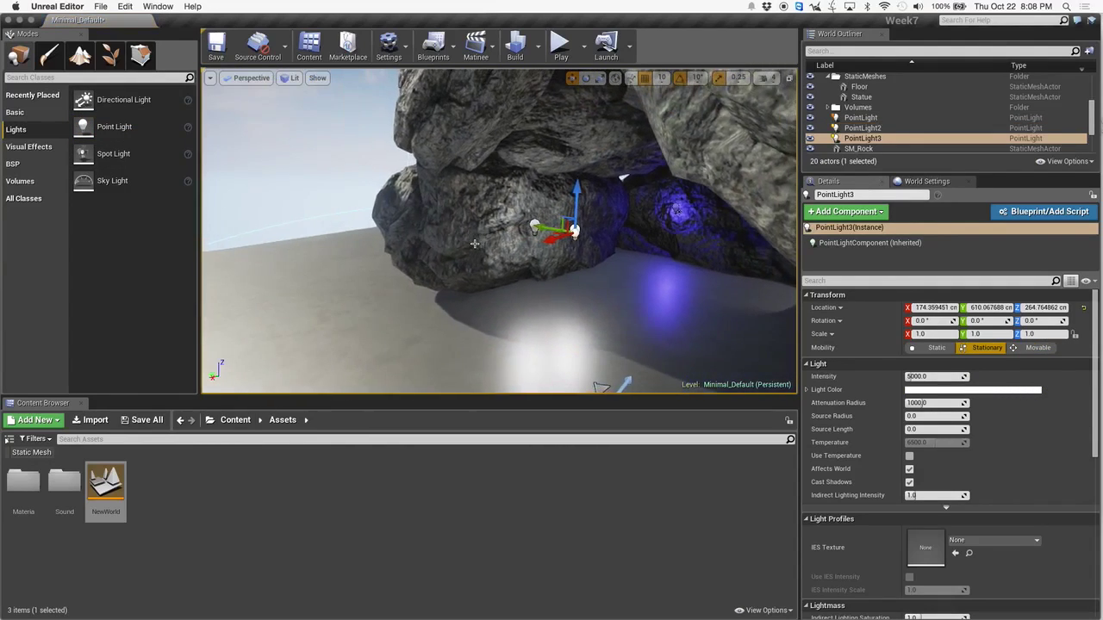
pyautogui.moveTo(112, 127); pyautogui.dragTo(767, 269)
pyautogui.moveTo(676, 250); pyautogui.dragTo(702, 177)
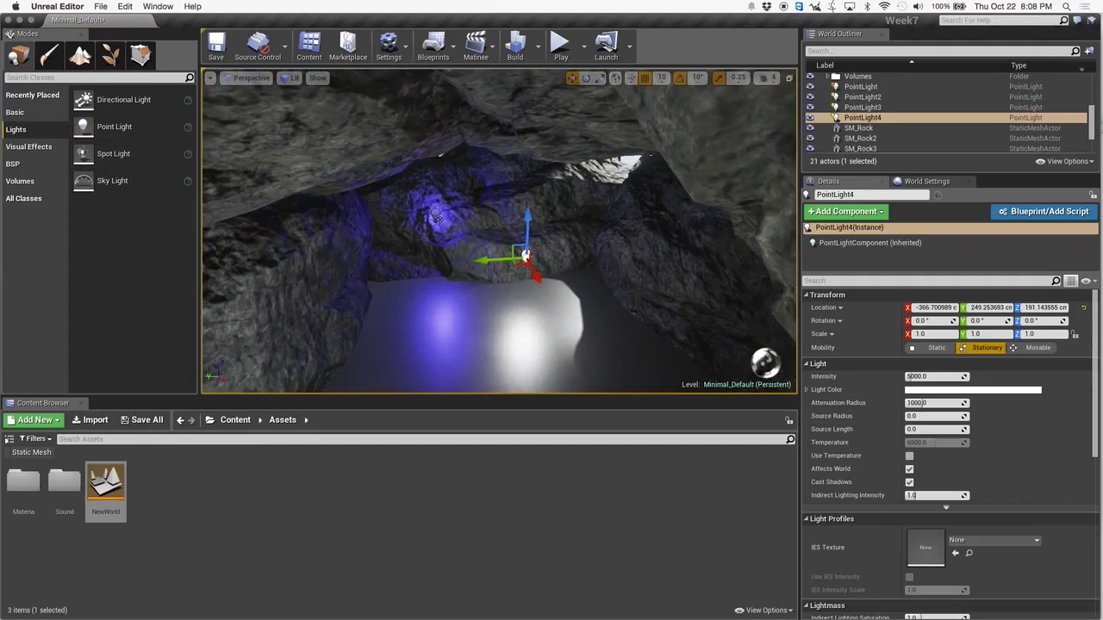
# - Add another point light above the cave floor, raise it to about Z 231 cm, and review its remaining properties
pyautogui.moveTo(86, 127); pyautogui.dragTo(594, 331)
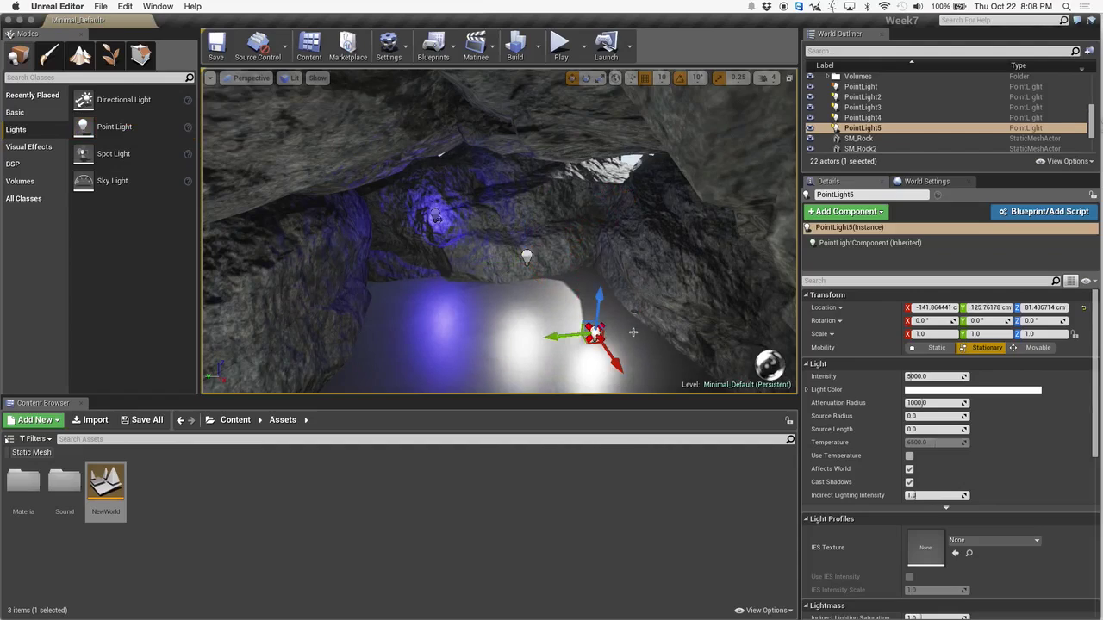
pyautogui.moveTo(600, 297); pyautogui.dragTo(605, 244)
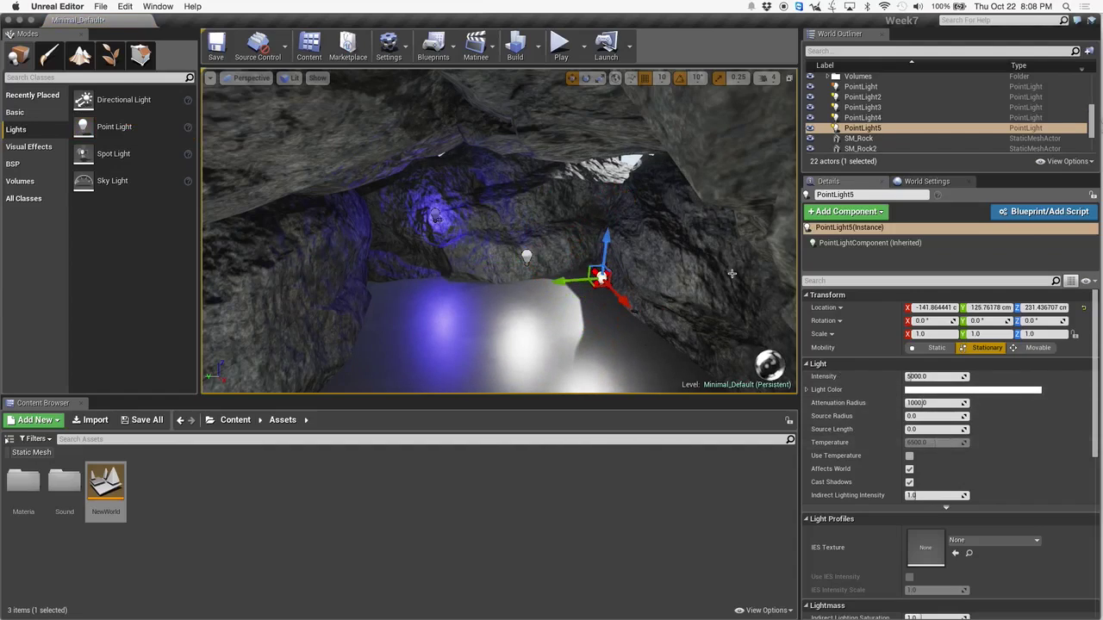
pyautogui.scroll(-10, 1006, 471)
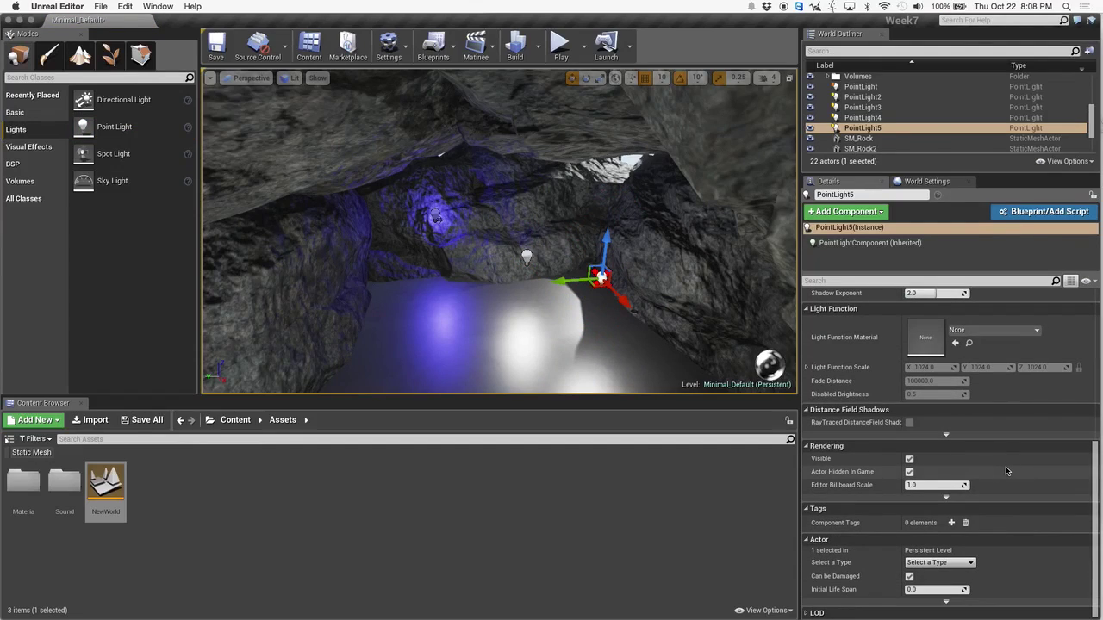
pyautogui.scroll(10, 1006, 471)
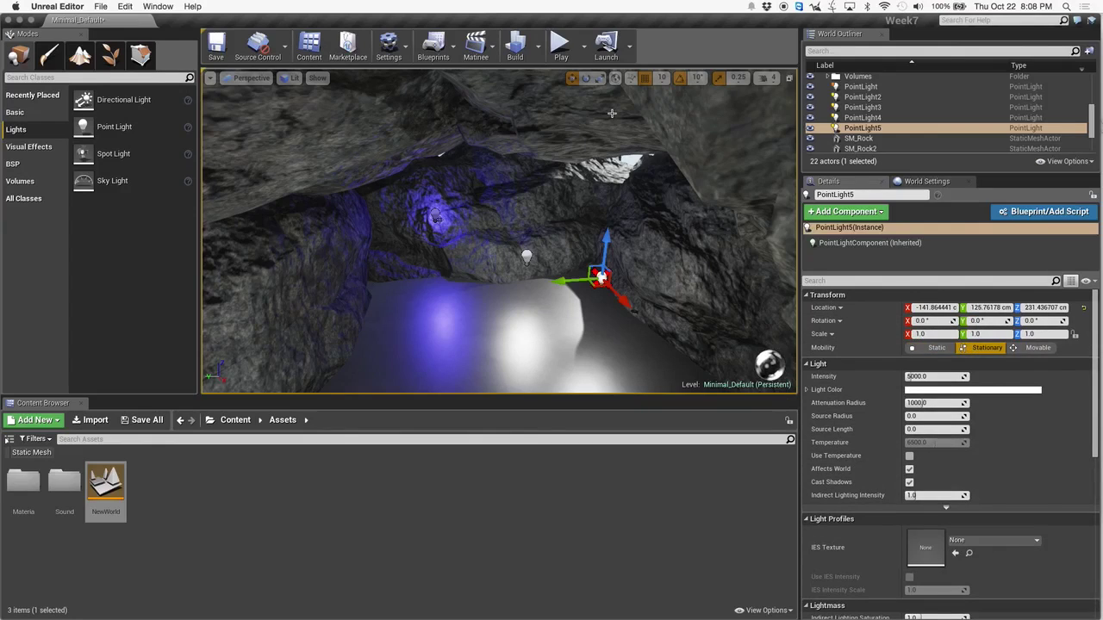
# - Review the selected point light's rendering settings and turn off Cast Shadows for it
pyautogui.scroll(-10, 1023, 449)
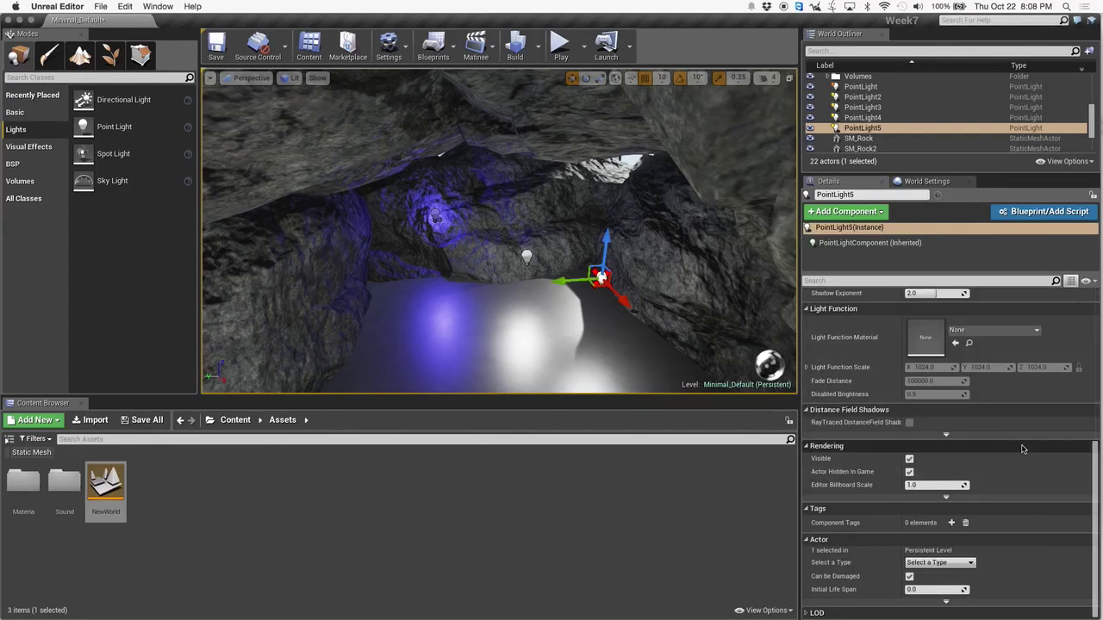
pyautogui.click(909, 460)
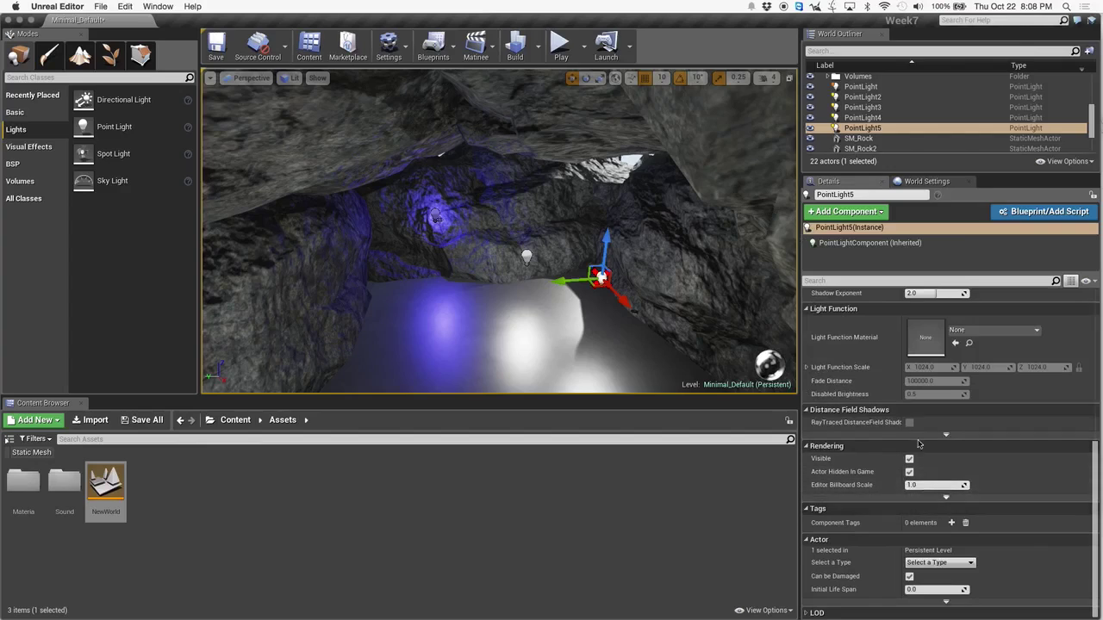
pyautogui.scroll(3, 909, 485)
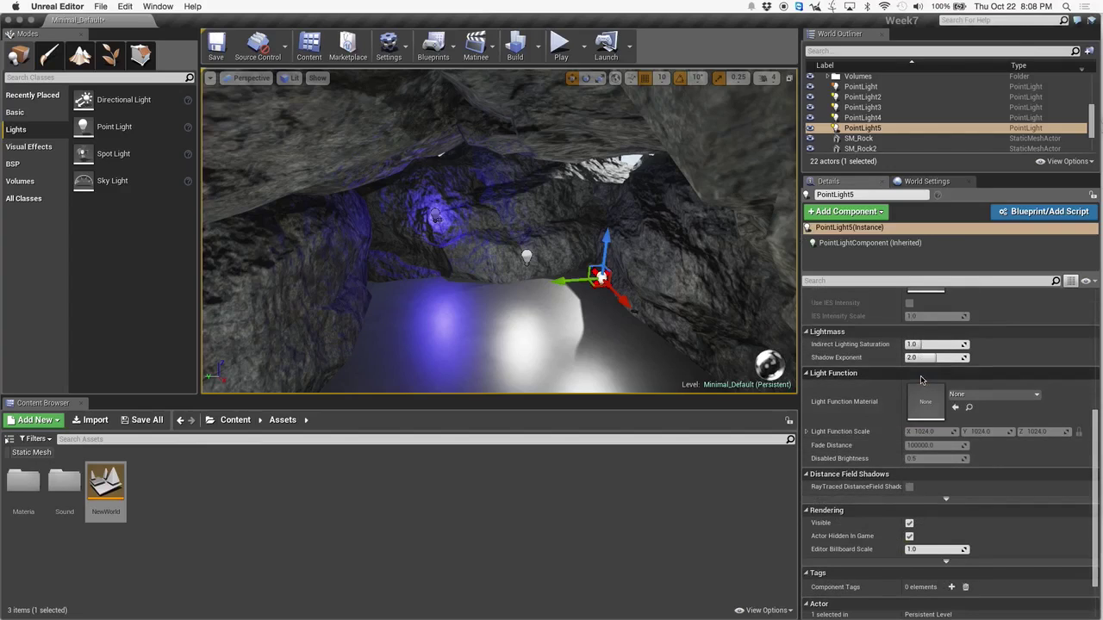
pyautogui.scroll(10, 917, 453)
pyautogui.click(910, 482)
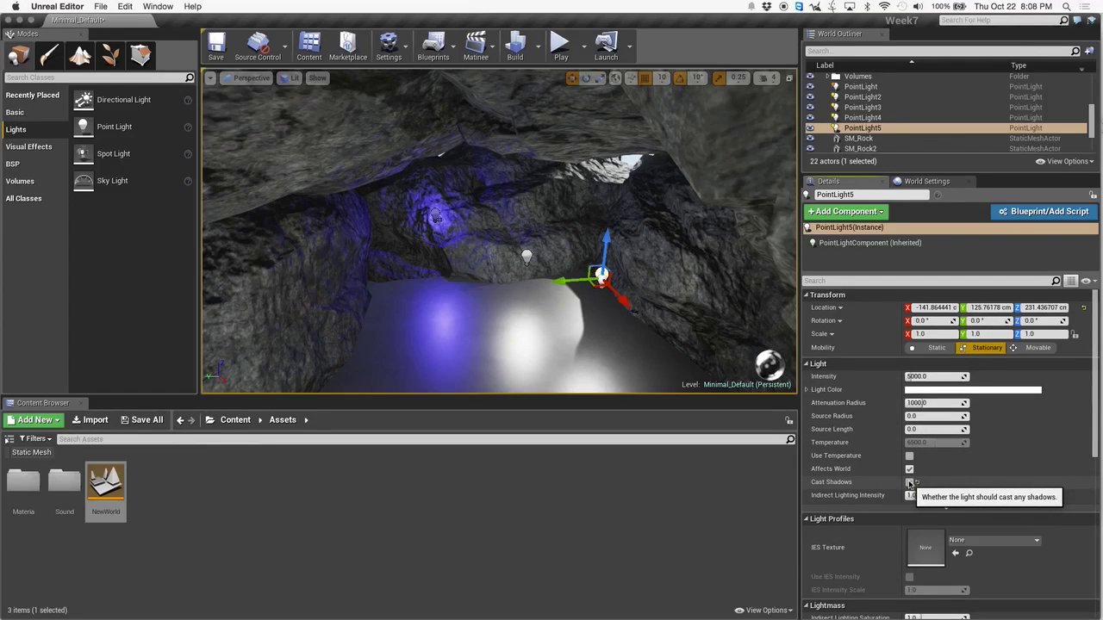
# - Select all five point lights and try turning off Cast Shadows and Affects World, restoring both options at the end
pyautogui.keyDown('shift'); pyautogui.click(872, 89); pyautogui.keyUp('shift')
pyautogui.click(866, 87)
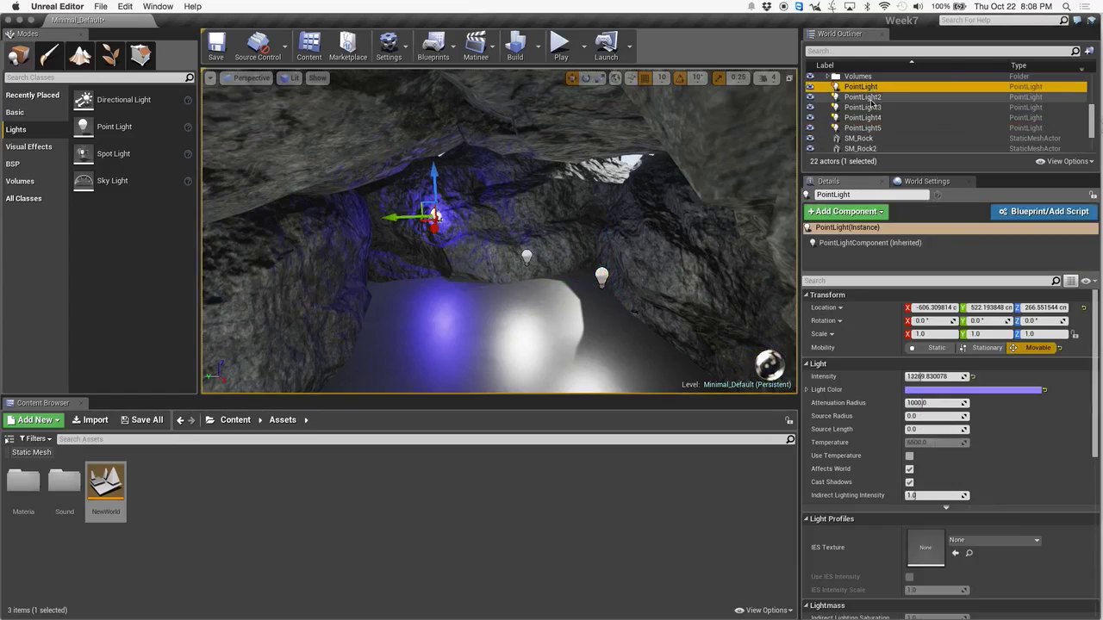
pyautogui.keyDown('shift'); pyautogui.click(862, 128); pyautogui.keyUp('shift')
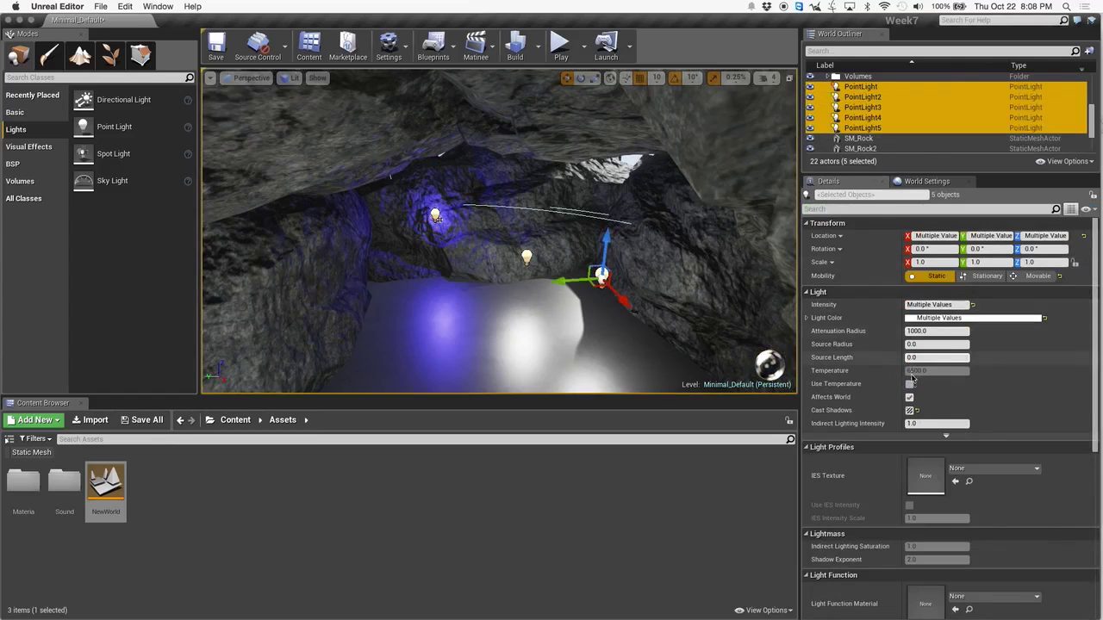
pyautogui.click(910, 411)
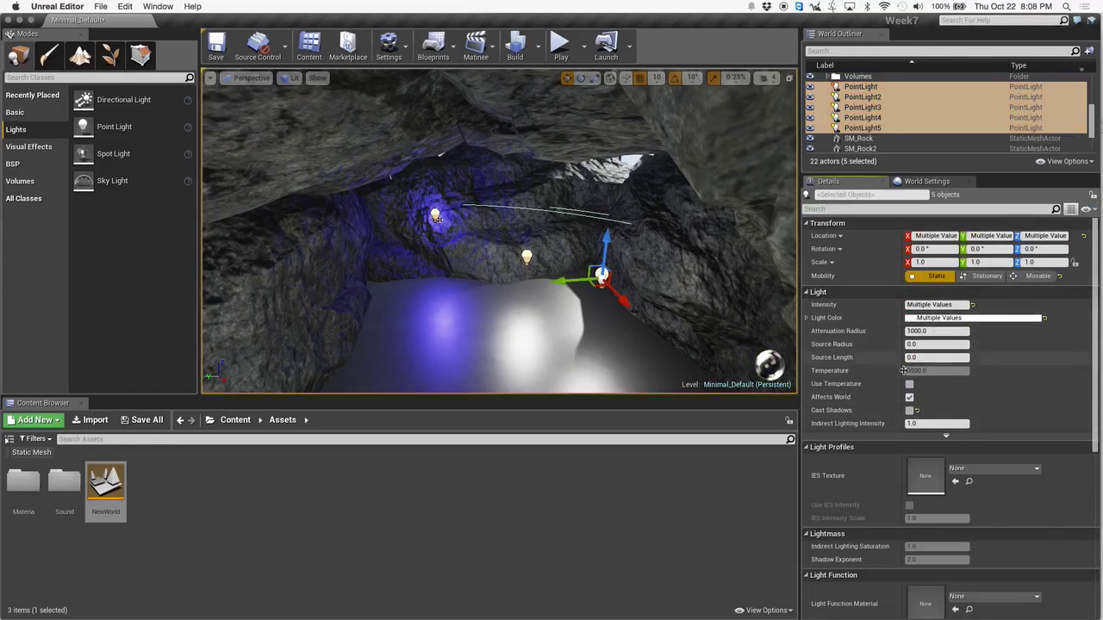
pyautogui.click(909, 398)
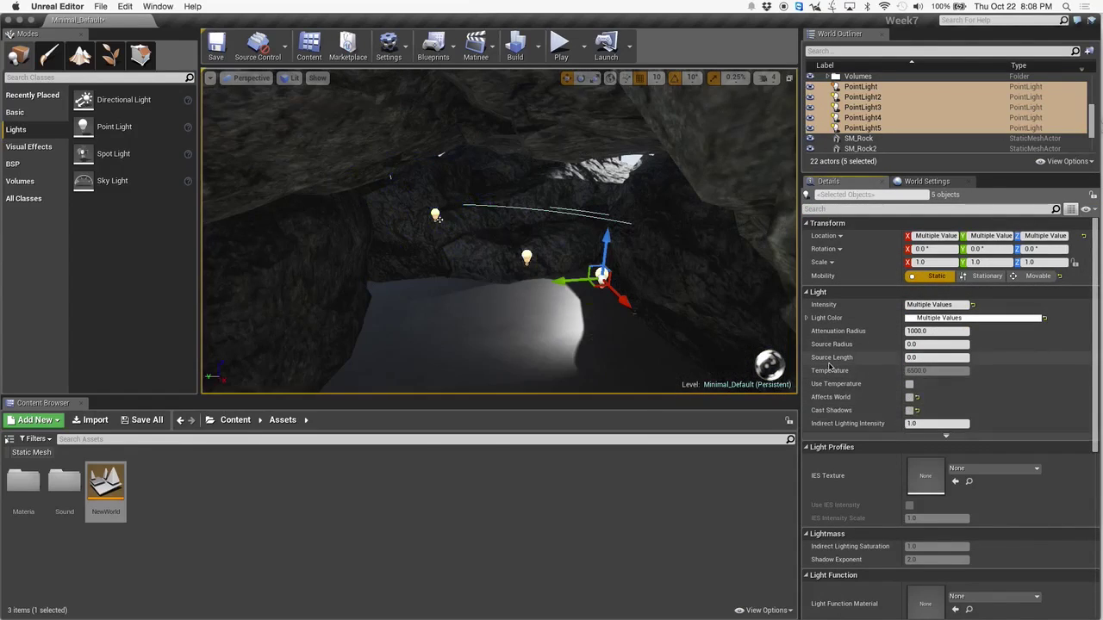
pyautogui.click(910, 398)
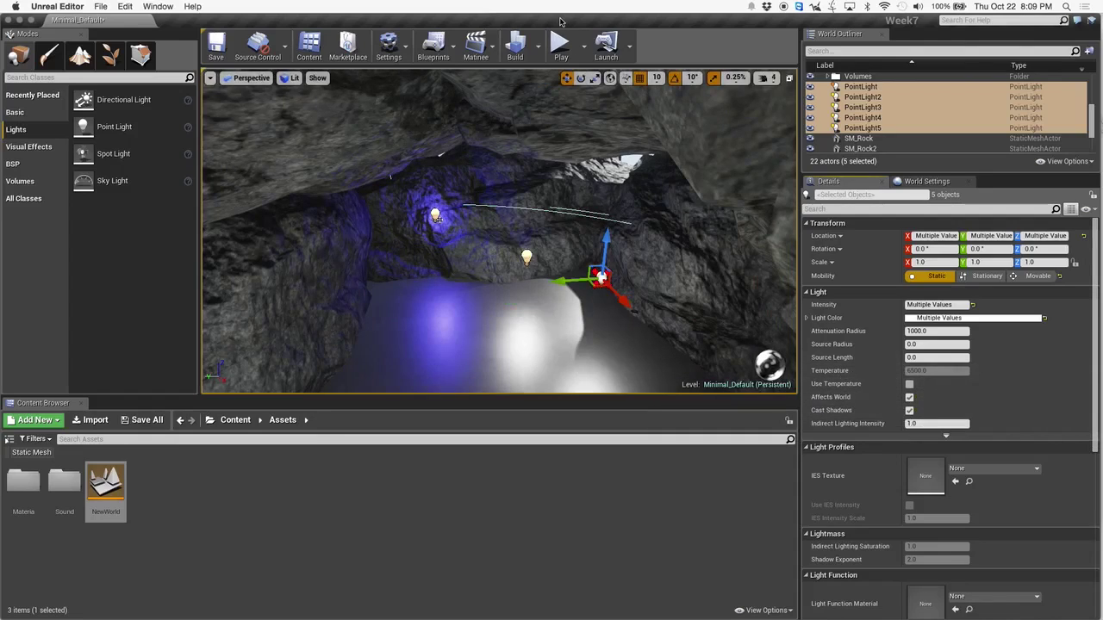
# - Build the level's lighting, glancing at the light types notes in Sublime Text while it runs, and return to Unreal Editor
pyautogui.click(539, 55)
pyautogui.click(582, 80)
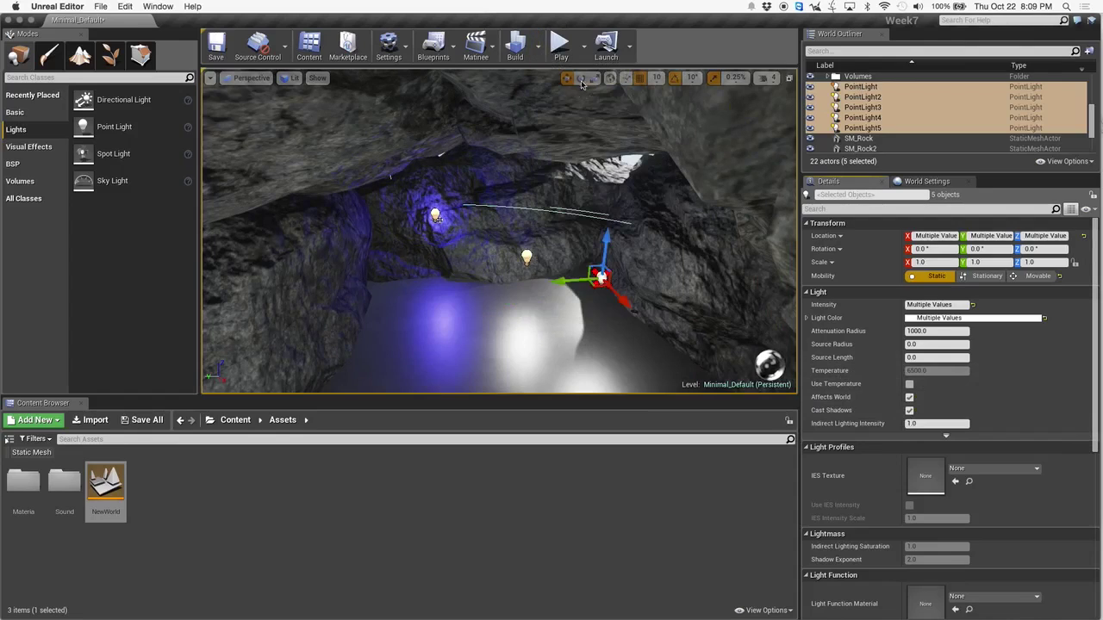
pyautogui.moveTo(1100, 233)
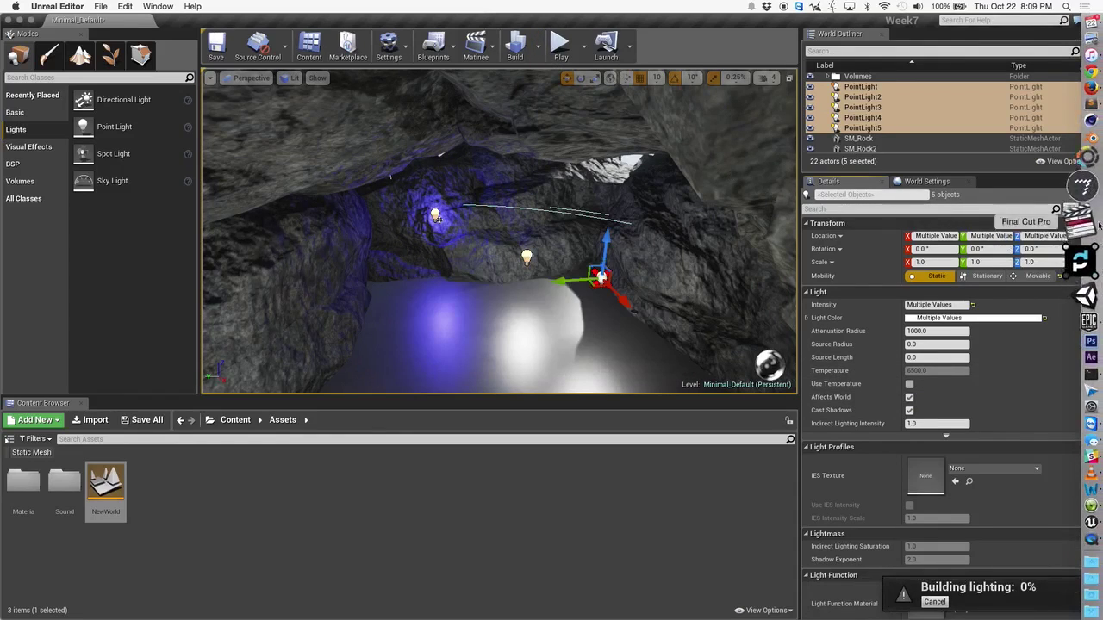
pyautogui.click(1087, 144)
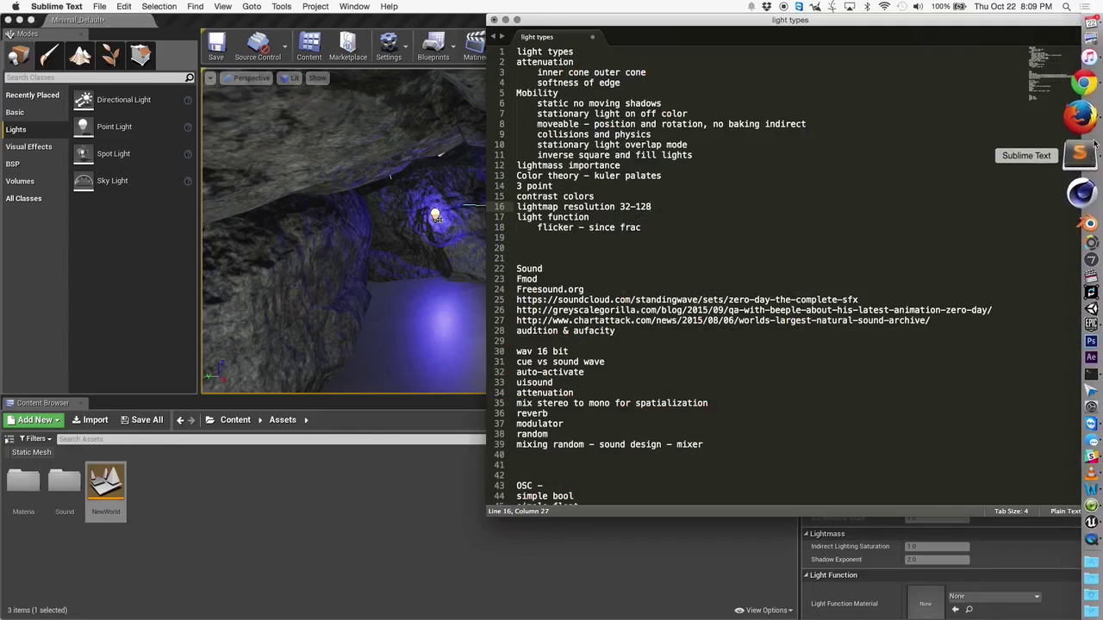
pyautogui.moveTo(714, 24); pyautogui.dragTo(850, 52)
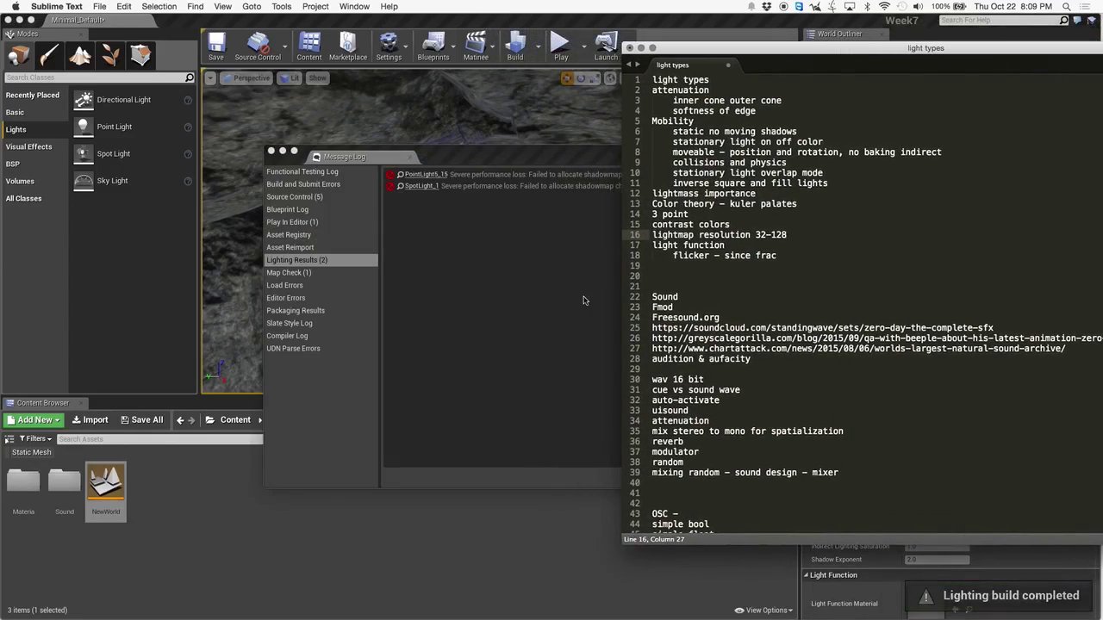
pyautogui.click(500, 264)
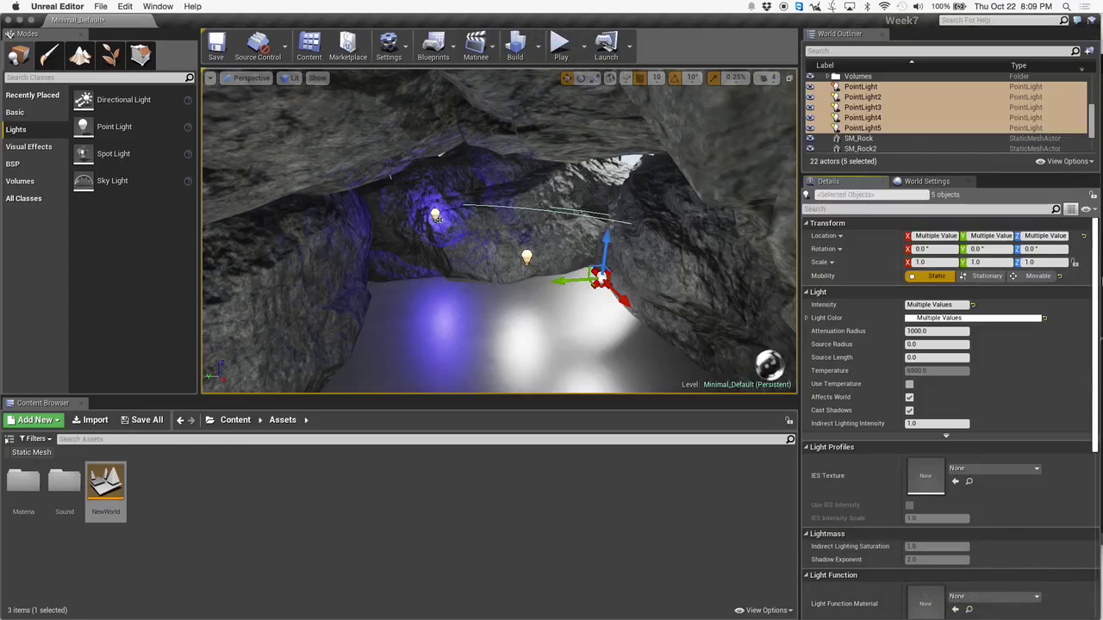
# - Switch to Sublime Text to read the light types notes, keeping the window clear of the cave viewport
pyautogui.click(1083, 152)
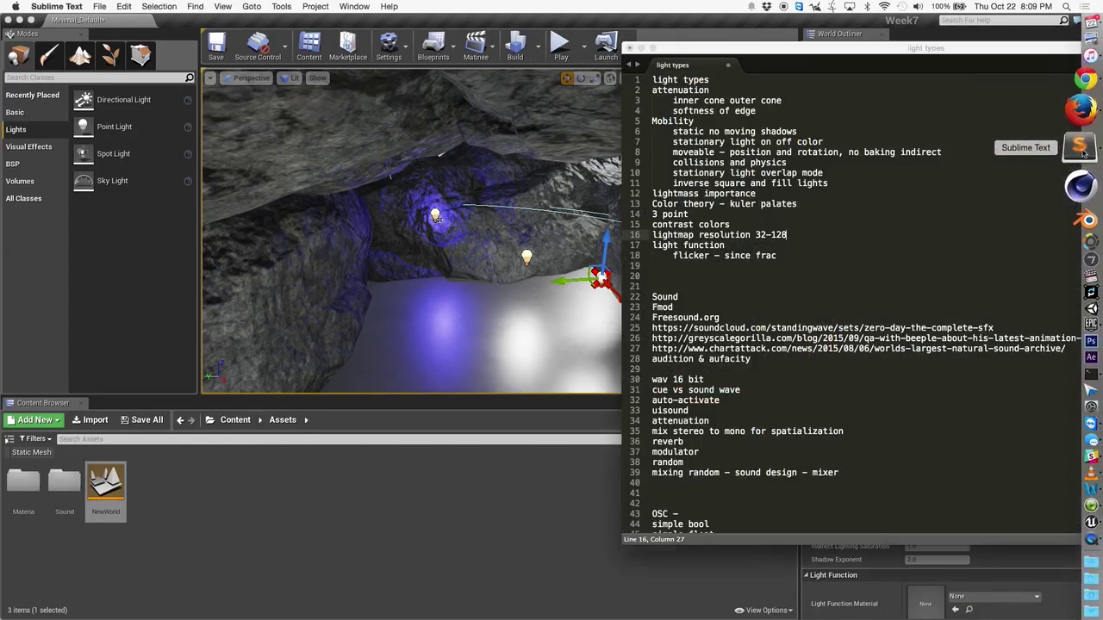
pyautogui.moveTo(871, 52); pyautogui.dragTo(867, 54)
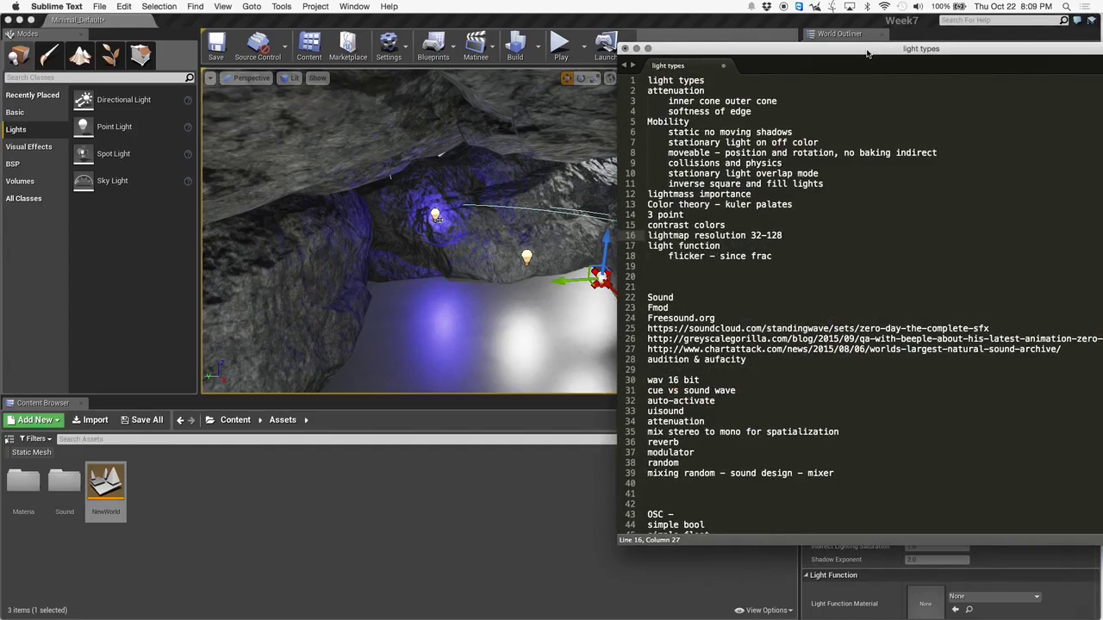
pyautogui.moveTo(867, 53); pyautogui.dragTo(998, 78)
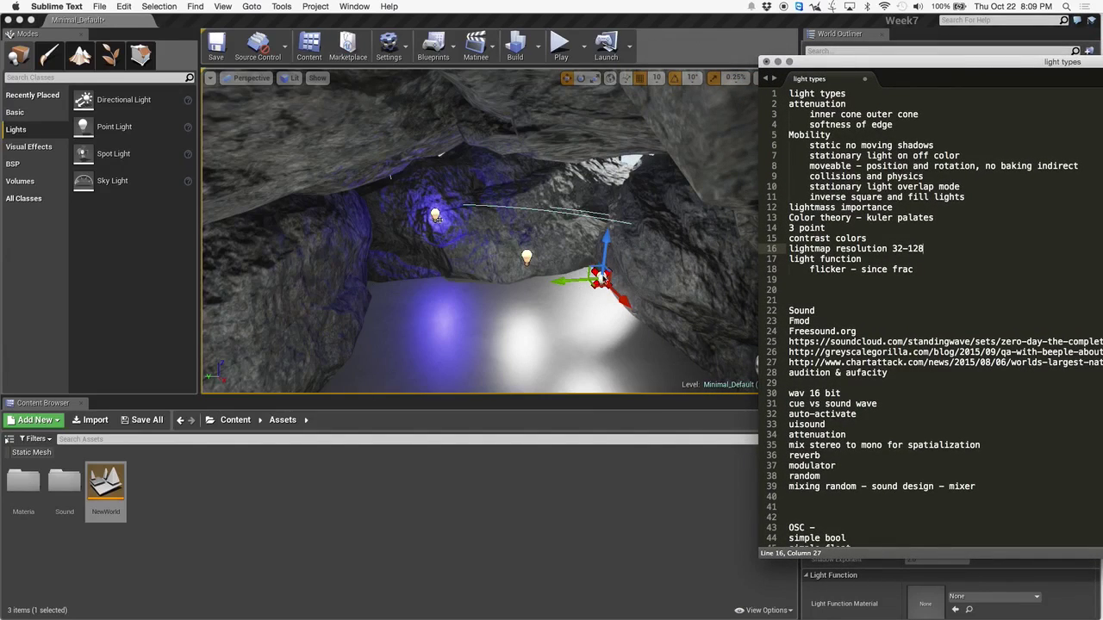
# - Switch back to Unreal Editor and delete the point light marked with a red X beside the rock wall
pyautogui.click(612, 247)
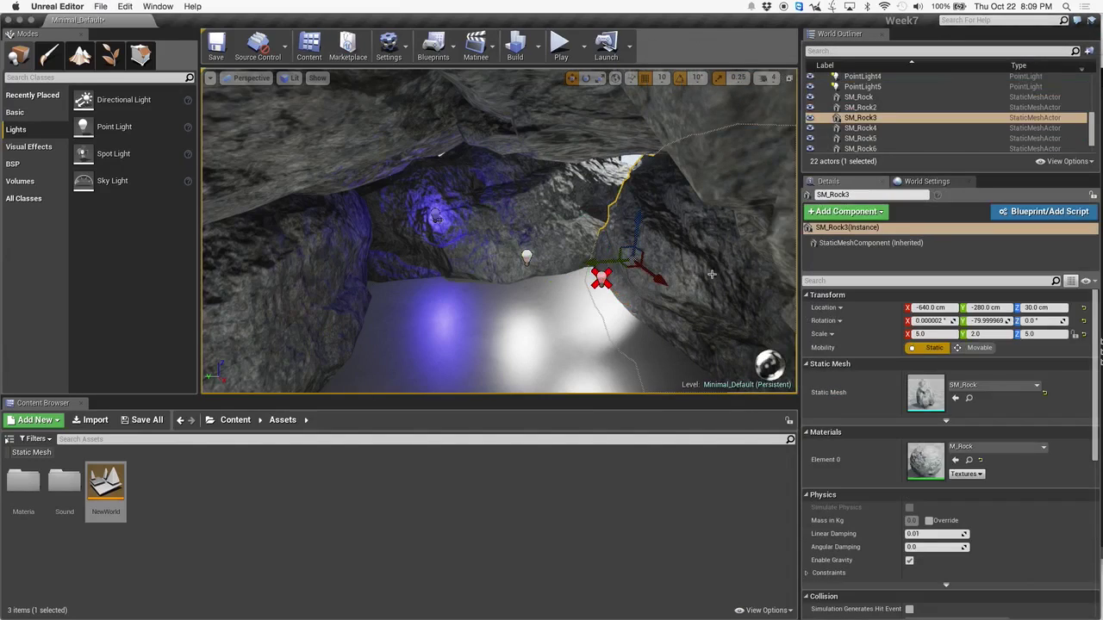
pyautogui.click(560, 307)
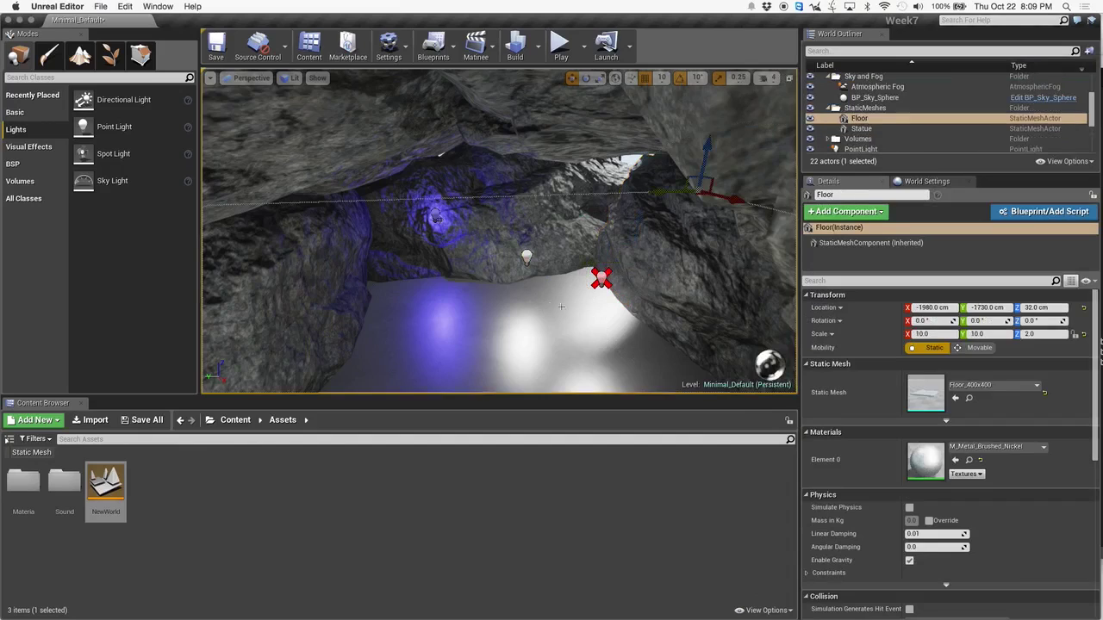
pyautogui.click(601, 278)
pyautogui.press('Delete')
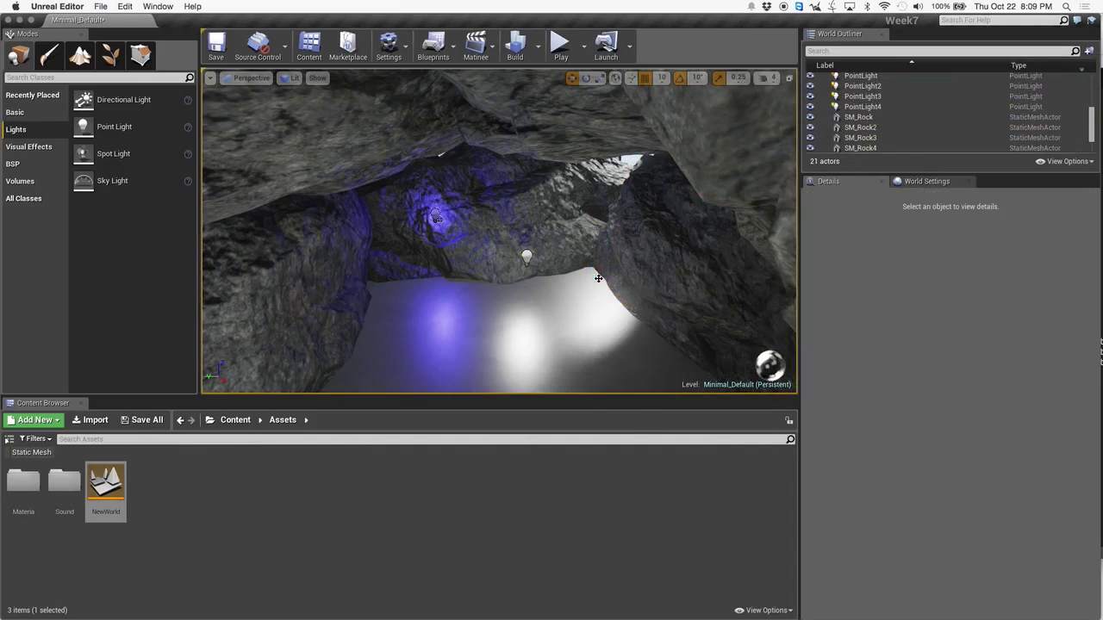
# - Search the placeable actors for "lightma" to find the Lightmass volumes
pyautogui.press('s')
pyautogui.moveTo(537, 308); pyautogui.dragTo(163, 172, button='right')
pyautogui.press('w')
pyautogui.click(35, 148)
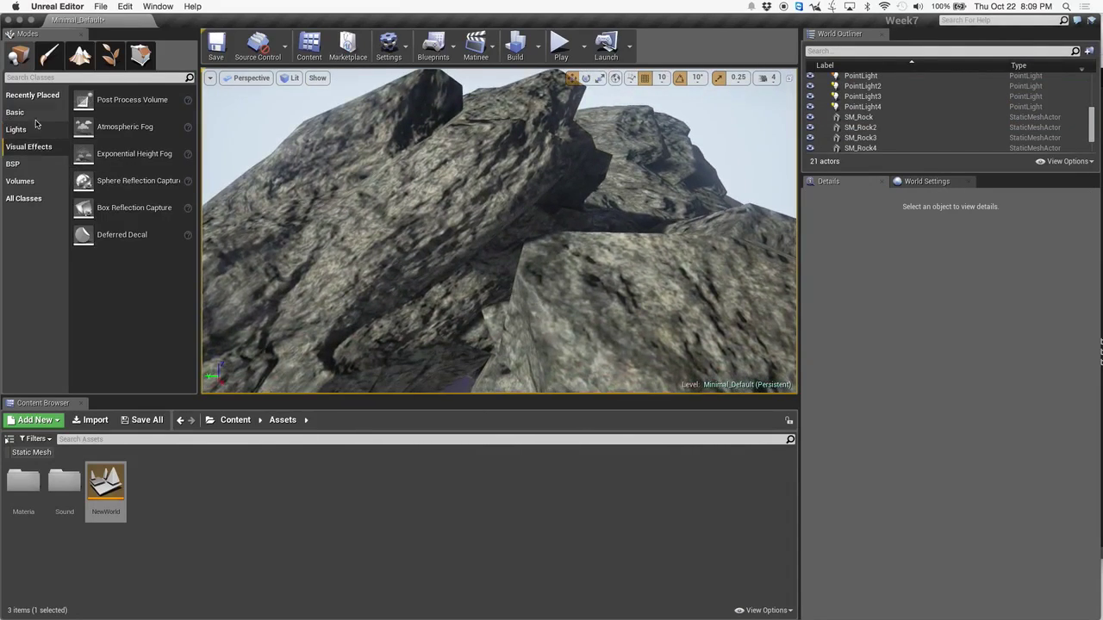
pyautogui.click(20, 181)
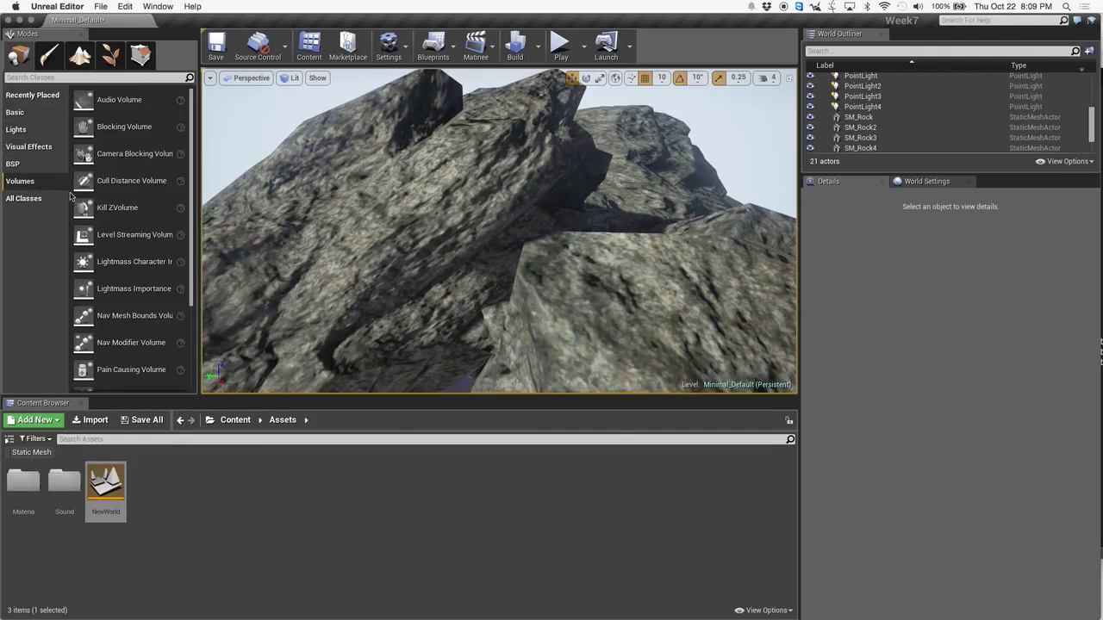
pyautogui.click(103, 78)
pyautogui.write('lightma')
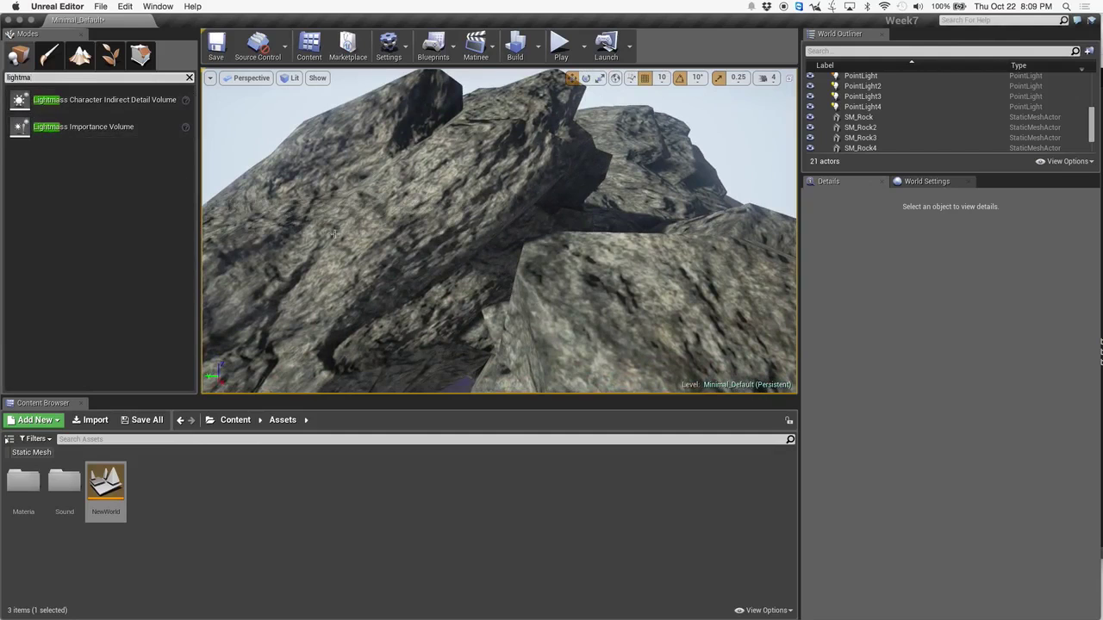
# - Fly around the rocks and back into the cave to examine the built lighting on the walls and floor
pyautogui.press('w')
pyautogui.moveTo(425, 205); pyautogui.dragTo(425, 228, button='right')
pyautogui.moveTo(461, 129); pyautogui.dragTo(548, 274)
pyautogui.press('w')
pyautogui.moveTo(548, 274); pyautogui.dragTo(582, 288, button='right')
pyautogui.press('w')
pyautogui.press('s')
pyautogui.press('a')
pyautogui.press('w')
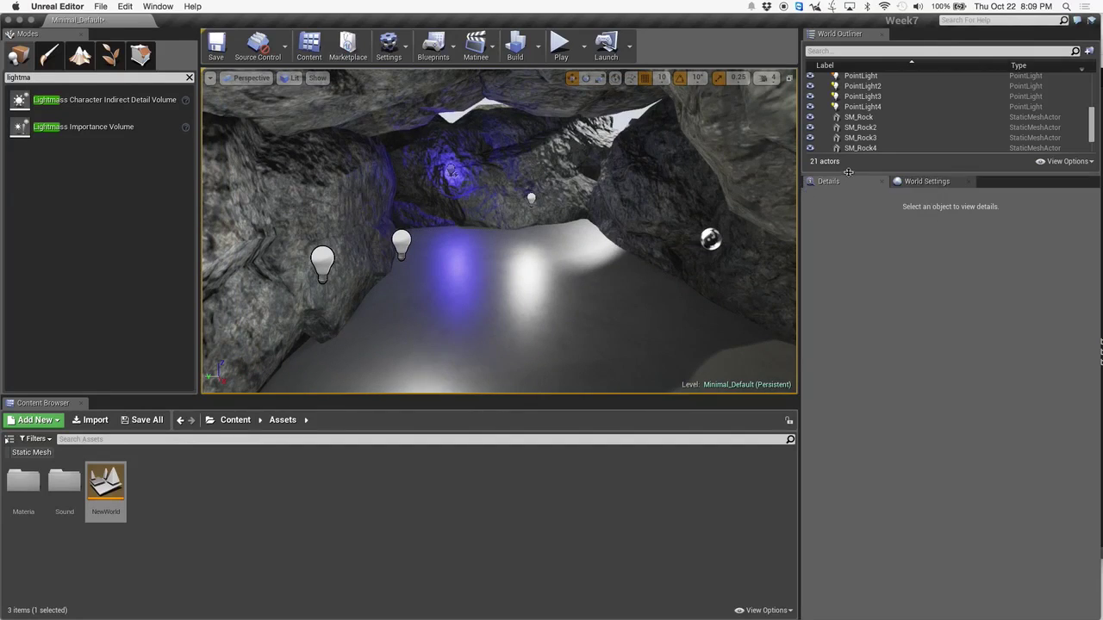
# - Enlarge the World Outliner to list all actors, select the Light Source directional light, and look around for it in the level
pyautogui.moveTo(850, 175); pyautogui.dragTo(850, 386)
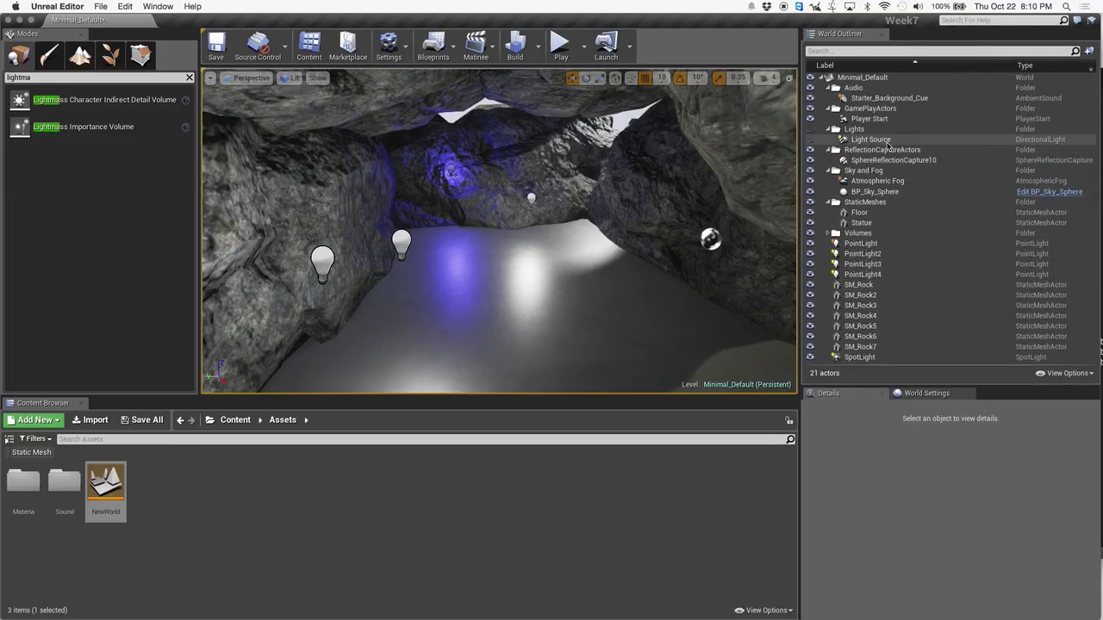
pyautogui.click(871, 139)
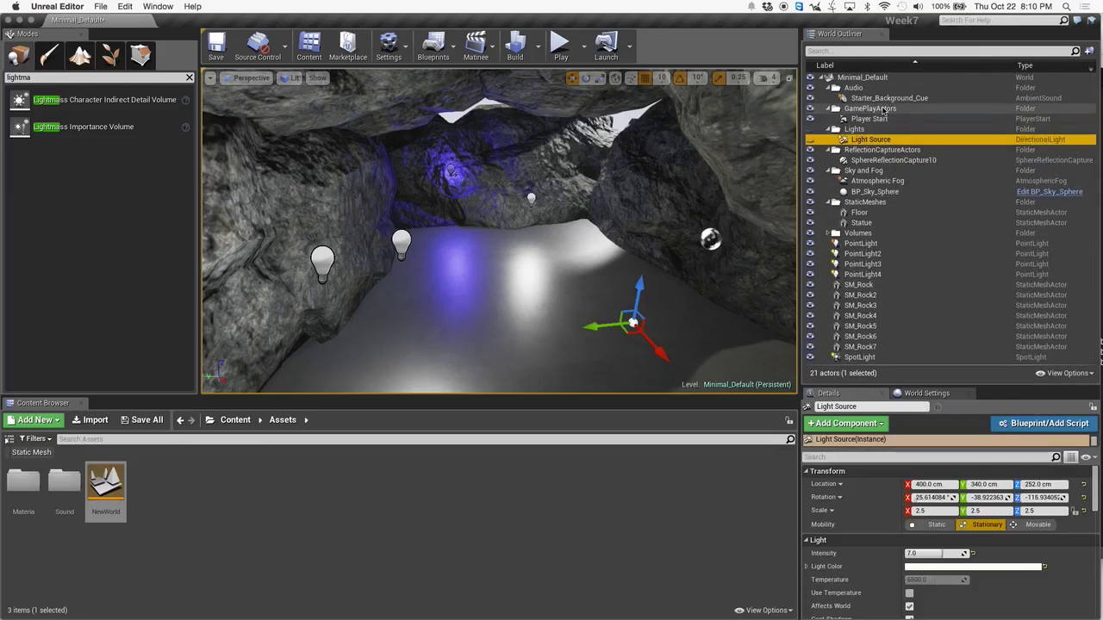
pyautogui.moveTo(513, 213); pyautogui.dragTo(741, 185, button='right')
pyautogui.press('w')
pyautogui.press('w')
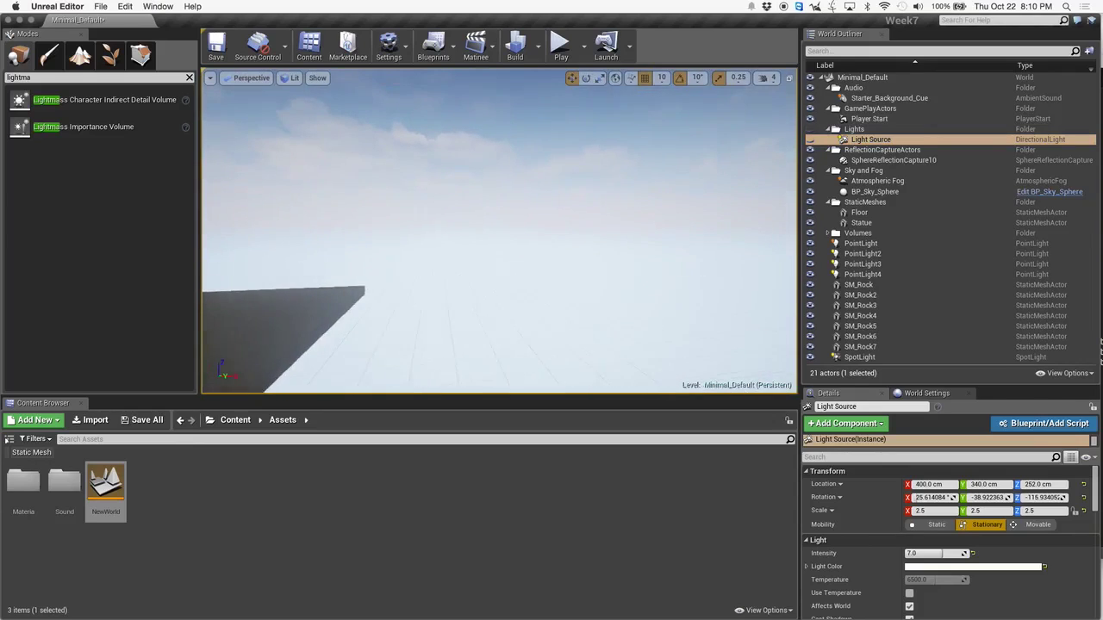
pyautogui.press('d')
# - Focus on the floor mesh and examine the cave's lighting from outside the rocks and from within
pyautogui.click(286, 311)
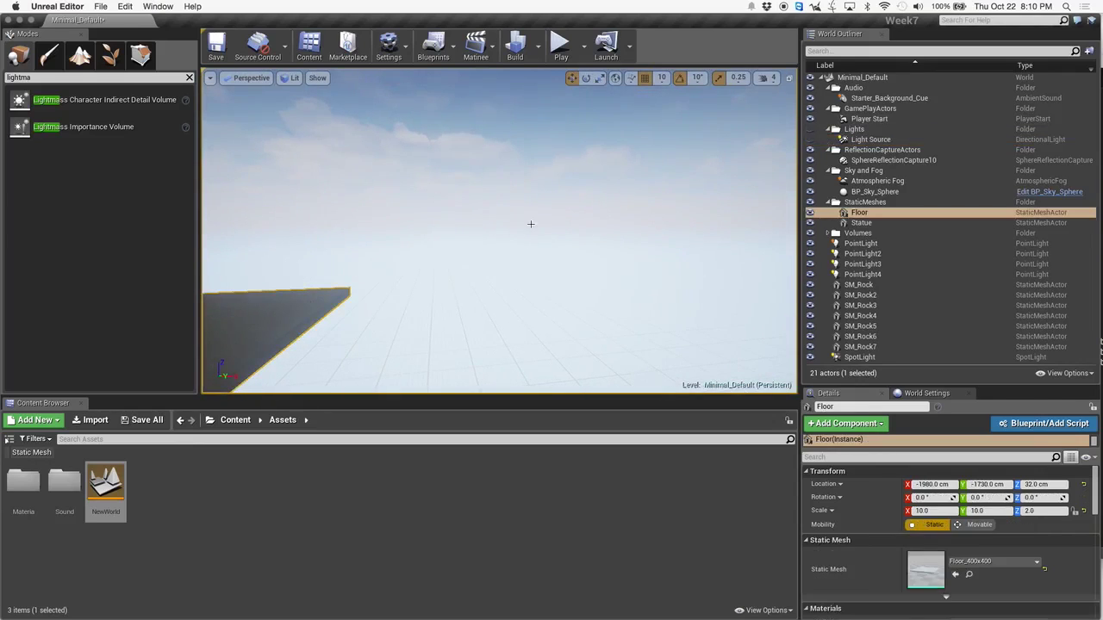
pyautogui.press('f')
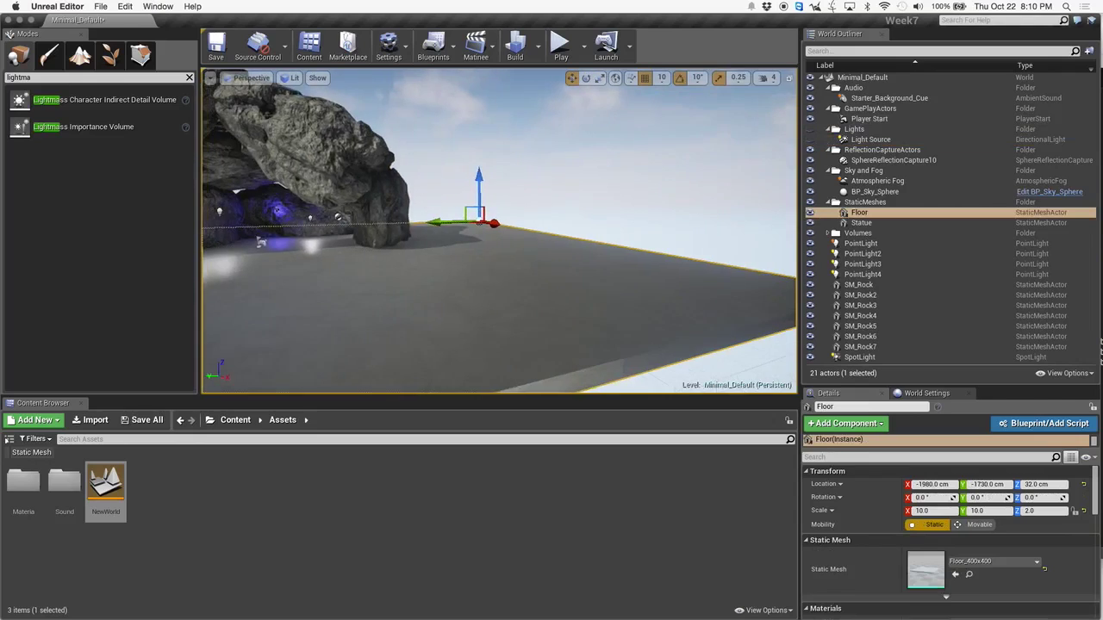
pyautogui.press('w')
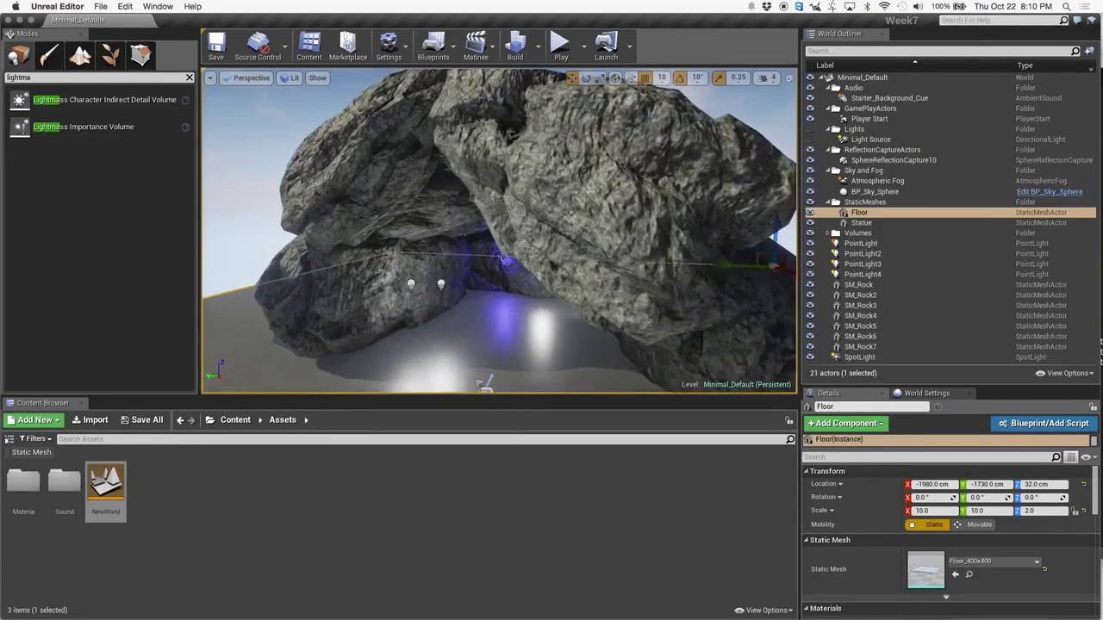
pyautogui.press('s')
pyautogui.scroll(-2, 502, 269)
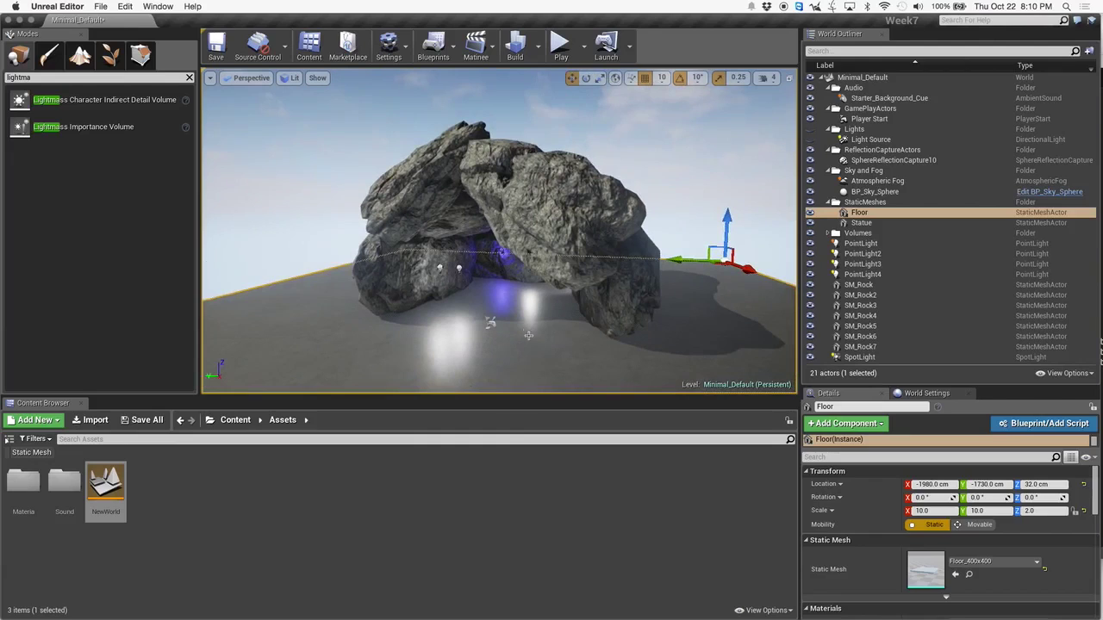
pyautogui.press('w')
pyautogui.moveTo(453, 275); pyautogui.dragTo(495, 323, button='right')
pyautogui.moveTo(401, 321); pyautogui.dragTo(453, 266, button='right')
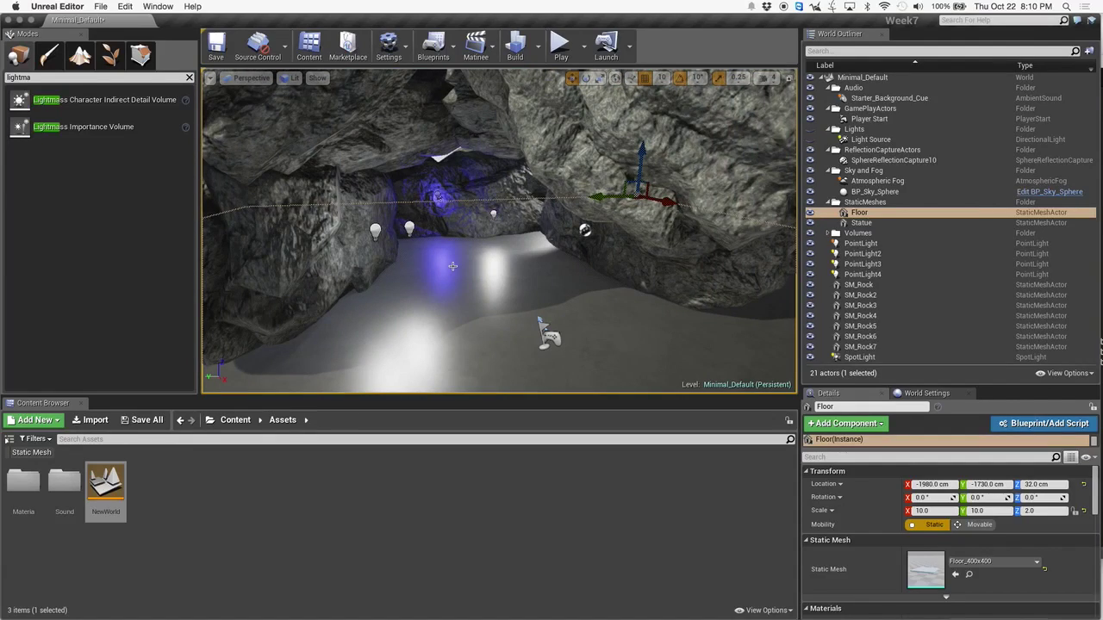
pyautogui.scroll(3, 442, 259)
pyautogui.moveTo(442, 258); pyautogui.dragTo(423, 242, button='right')
pyautogui.scroll(5, 423, 242)
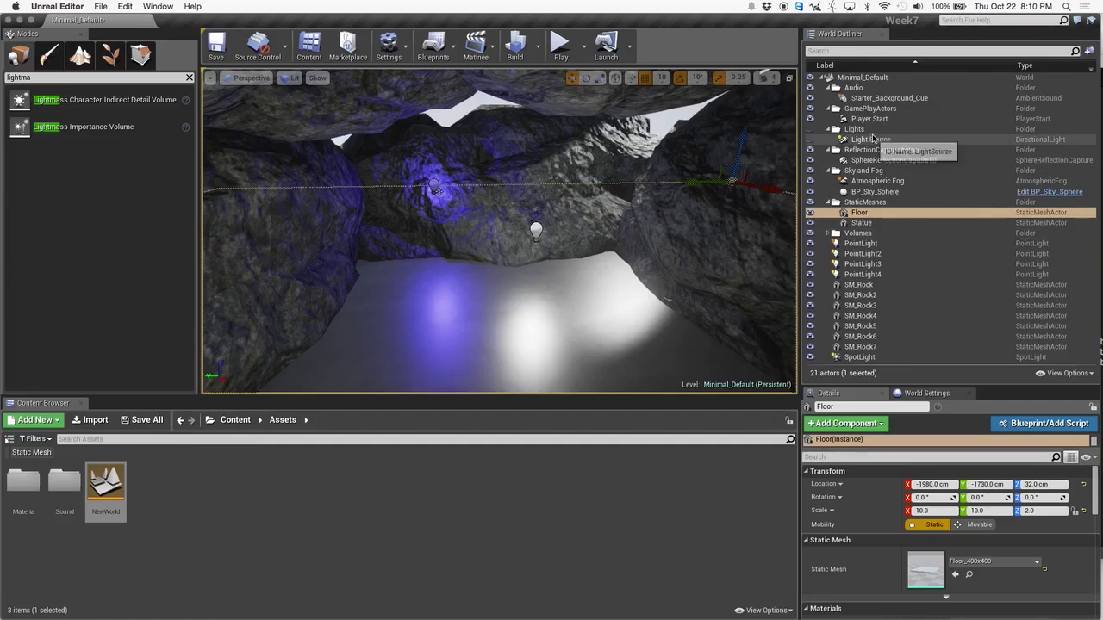
# - Filter the World Outliner by "light" and select the rock at the back of the cave
pyautogui.click(879, 50)
pyautogui.write('light')
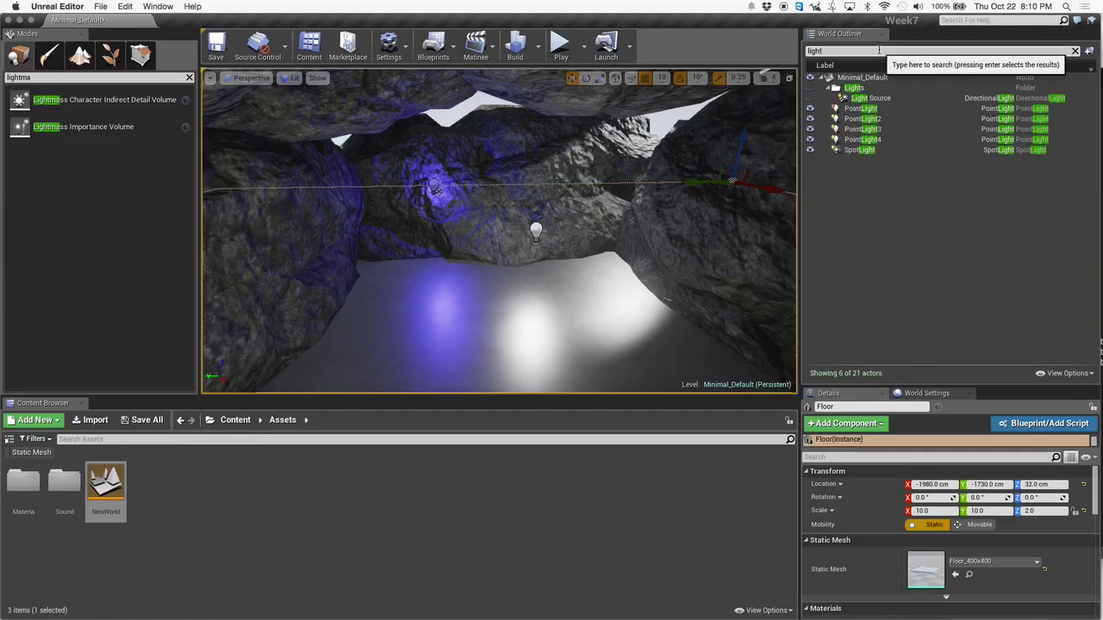
pyautogui.click(619, 135)
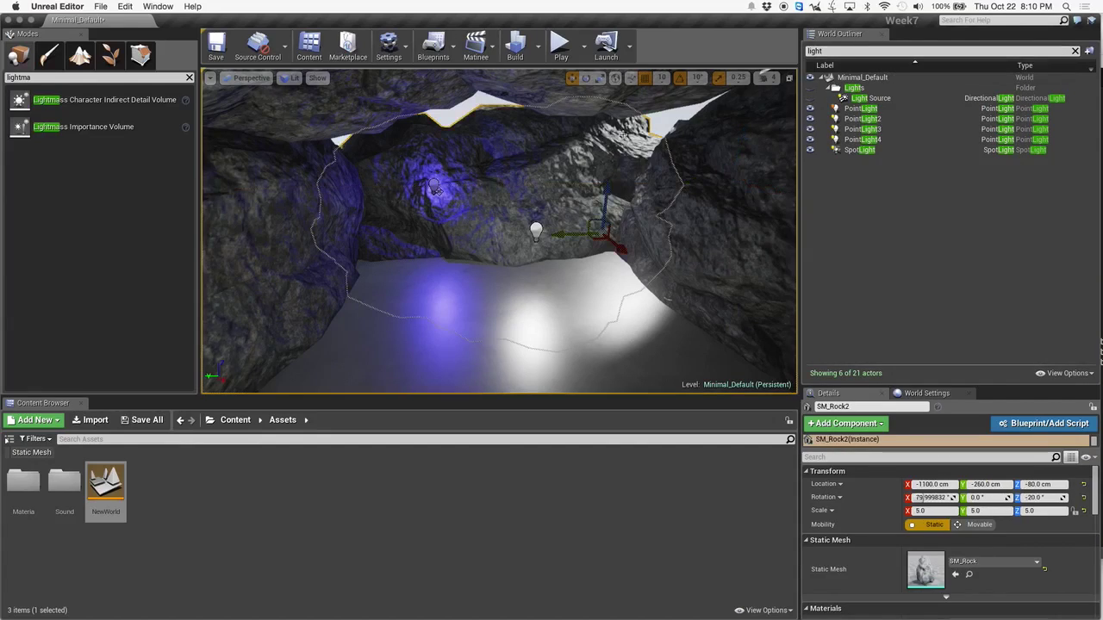
# - Place a Lightmass Importance Volume on the cave floor and scale it to about 7.25 in X and Y and 2.25 in Z
pyautogui.moveTo(110, 135); pyautogui.dragTo(507, 331)
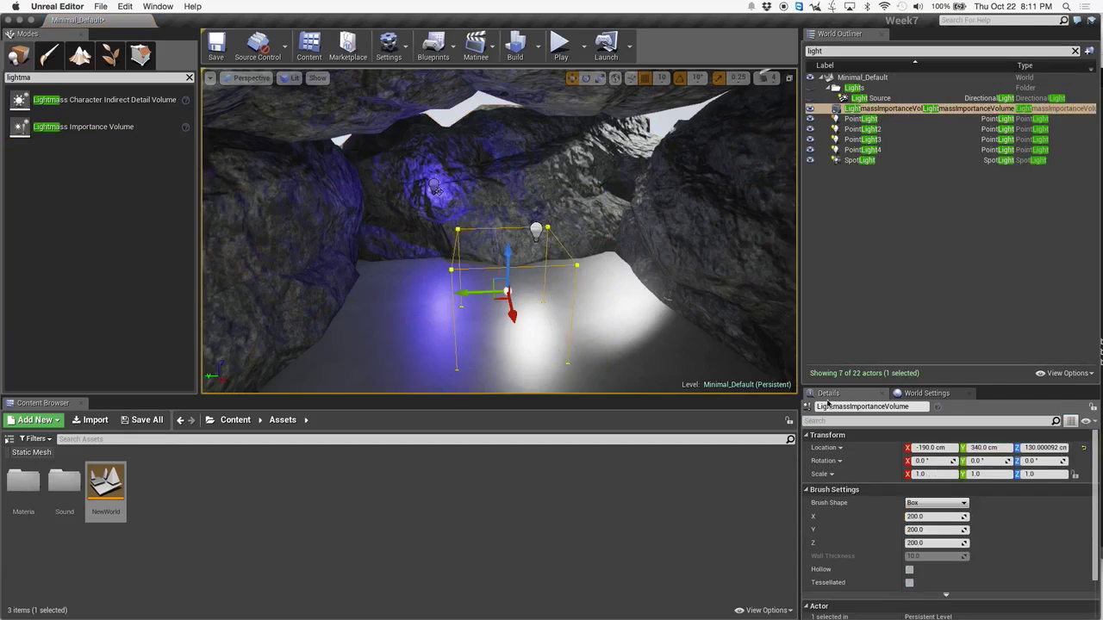
pyautogui.click(601, 77)
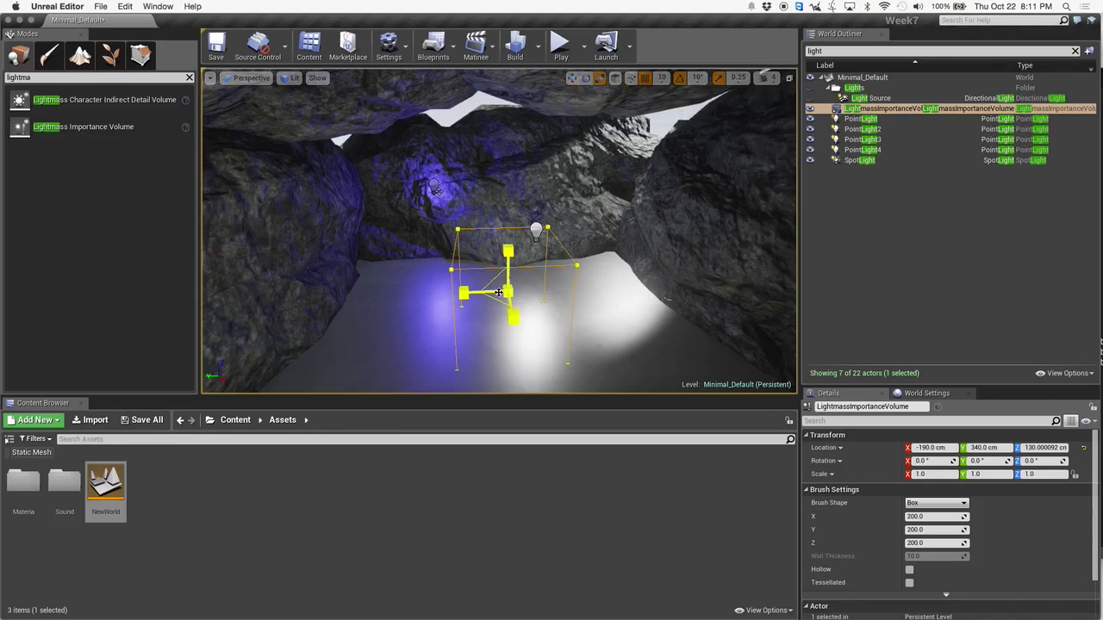
pyautogui.moveTo(497, 303); pyautogui.dragTo(551, 331)
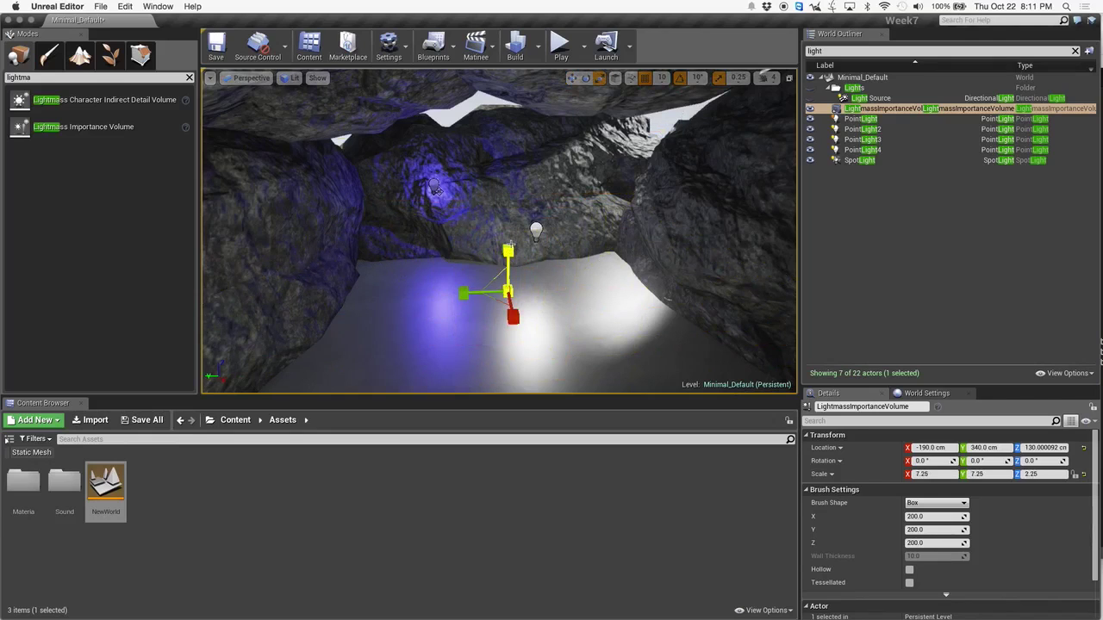
# - Raise the Lightmass Importance Volume to about 260 cm in Z and stretch its Z scale to 3.5 around the rocks
pyautogui.press('s')
pyautogui.moveTo(588, 322); pyautogui.dragTo(565, 293, button='right')
pyautogui.click(572, 78)
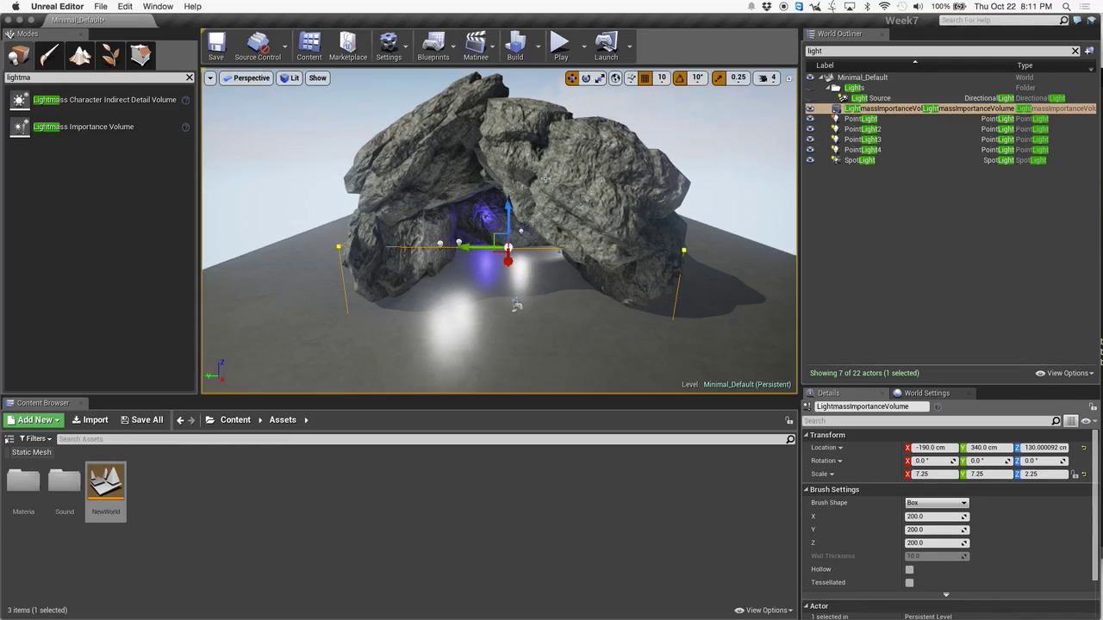
pyautogui.moveTo(512, 214); pyautogui.dragTo(513, 174)
pyautogui.click(601, 78)
pyautogui.moveTo(514, 183); pyautogui.dragTo(515, 172)
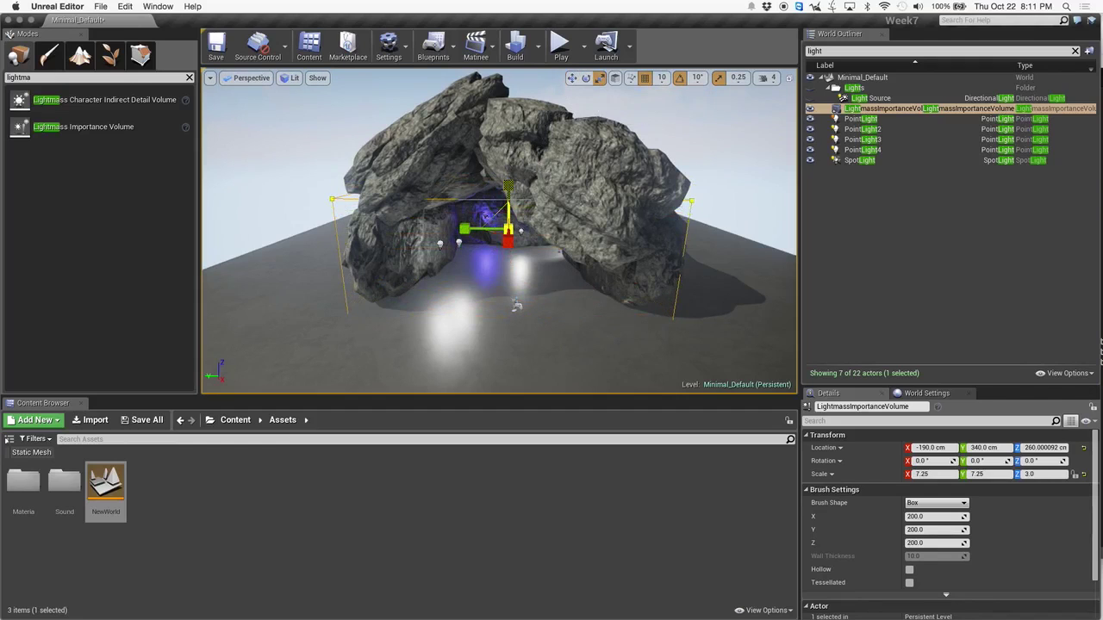
# - Build only the lighting for the level and close the Message Log
pyautogui.press('w')
pyautogui.moveTo(535, 228); pyautogui.dragTo(530, 232, button='right')
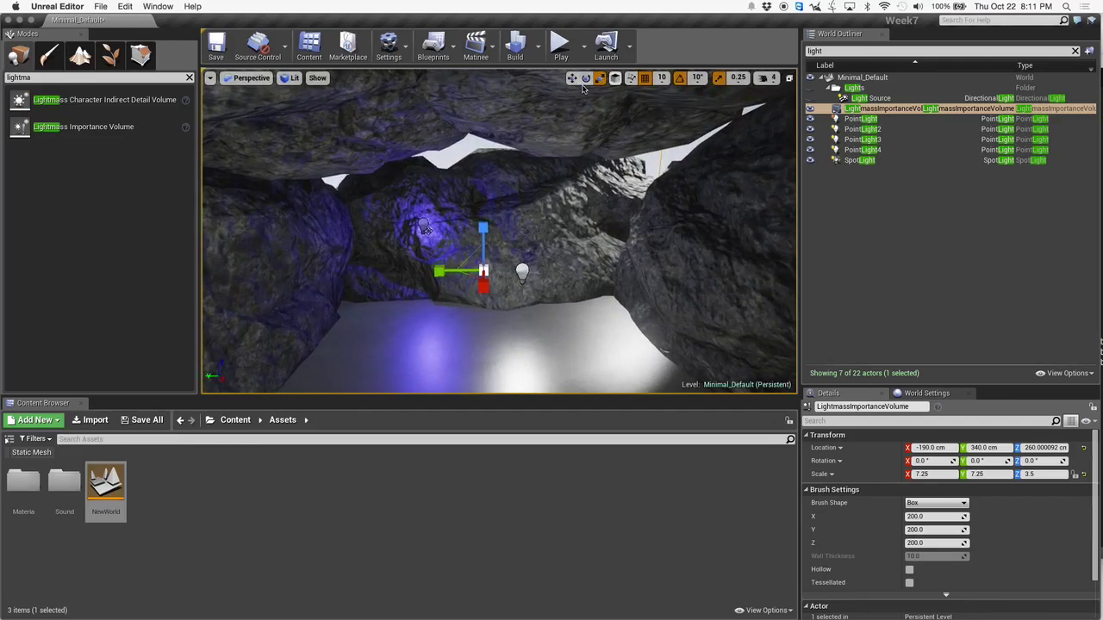
pyautogui.click(538, 45)
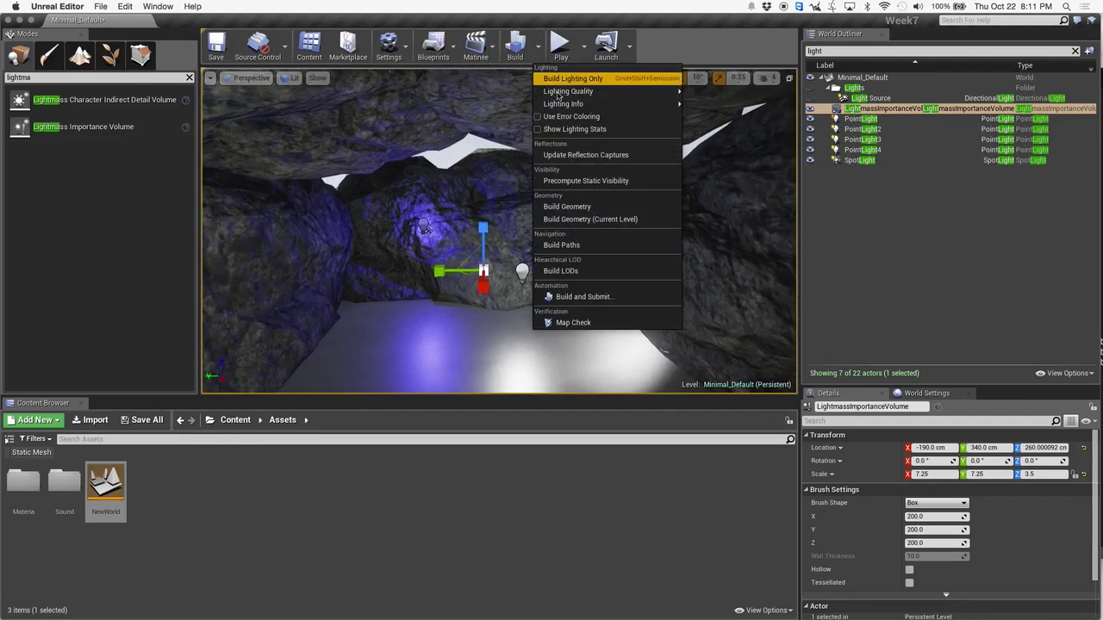
pyautogui.click(573, 79)
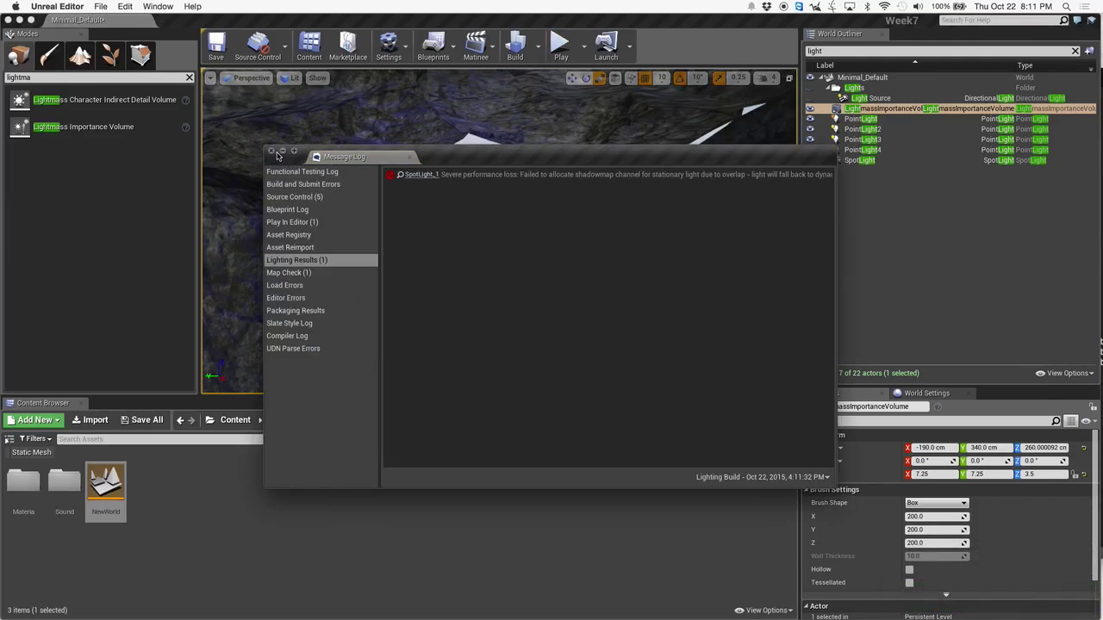
pyautogui.click(272, 152)
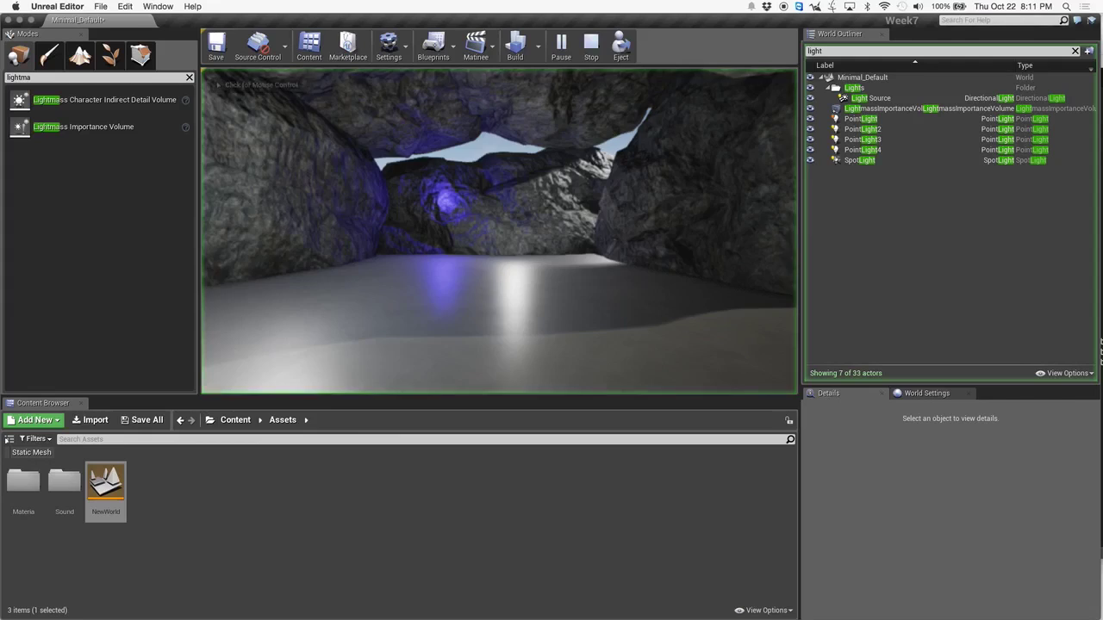
# - Walk through the cave in the play session to examine the rebuilt lighting on the rocks and floor, and end the session
pyautogui.click(564, 199)
pyautogui.press('w')
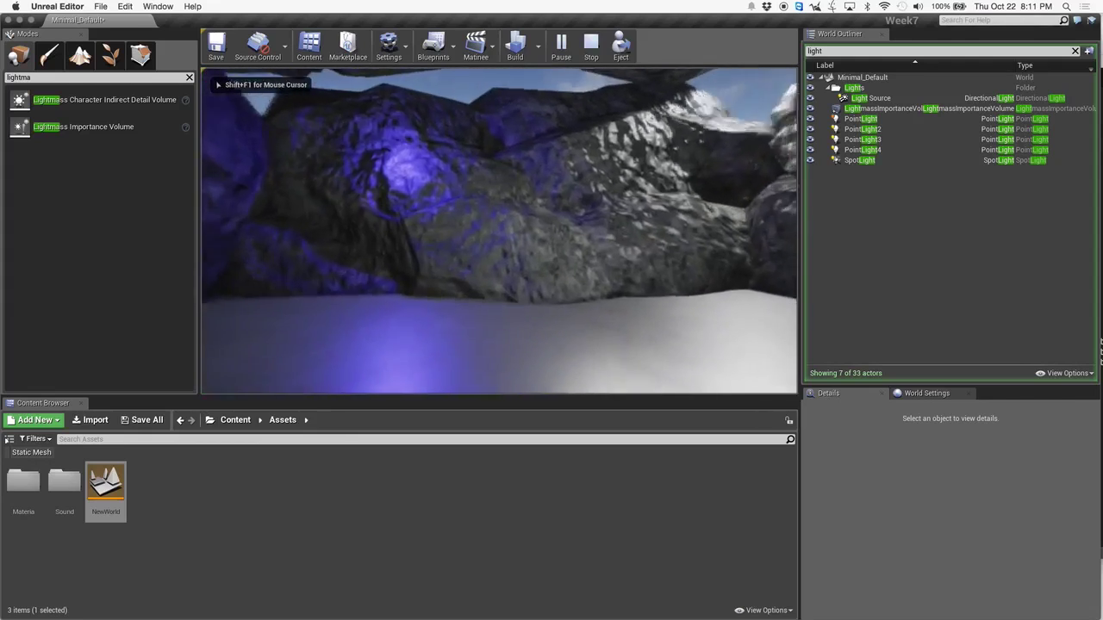
pyautogui.press('w')
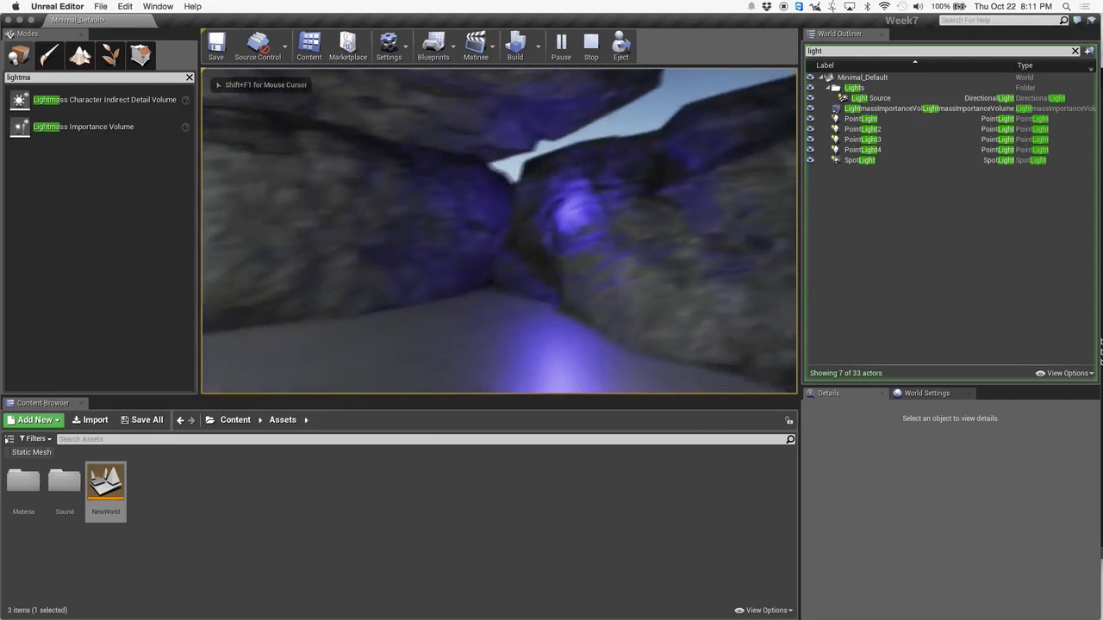
pyautogui.press('s')
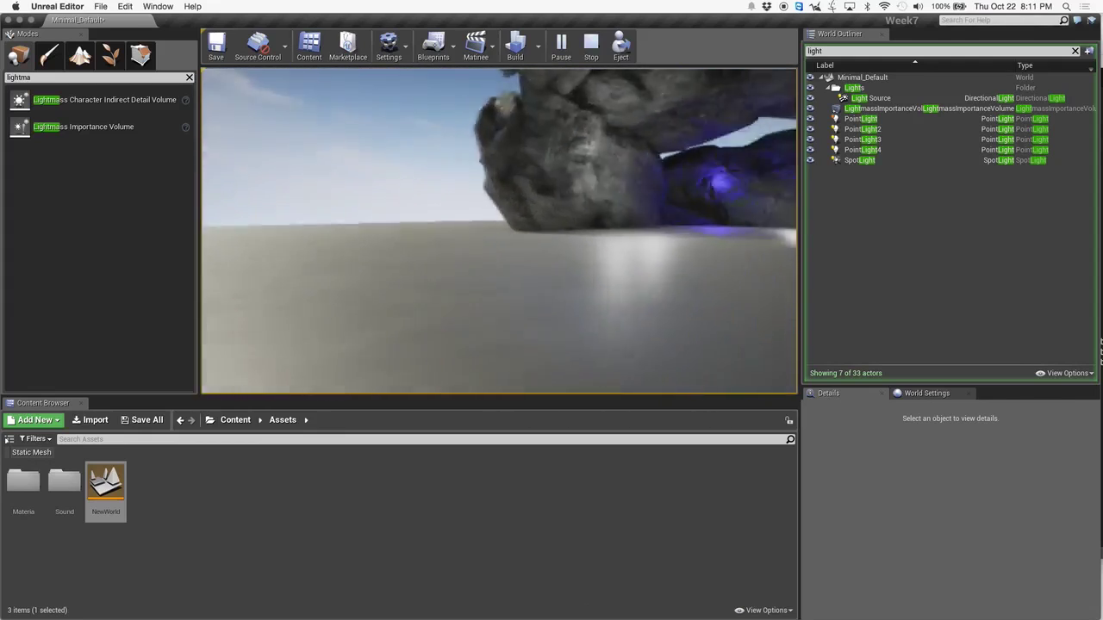
pyautogui.press('w')
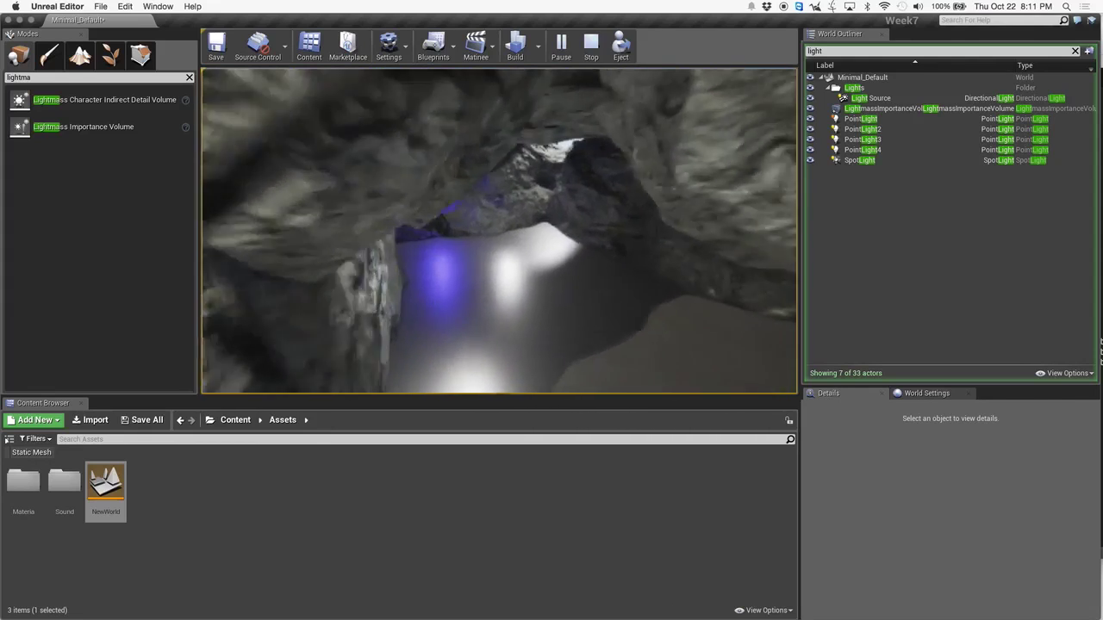
pyautogui.press('w')
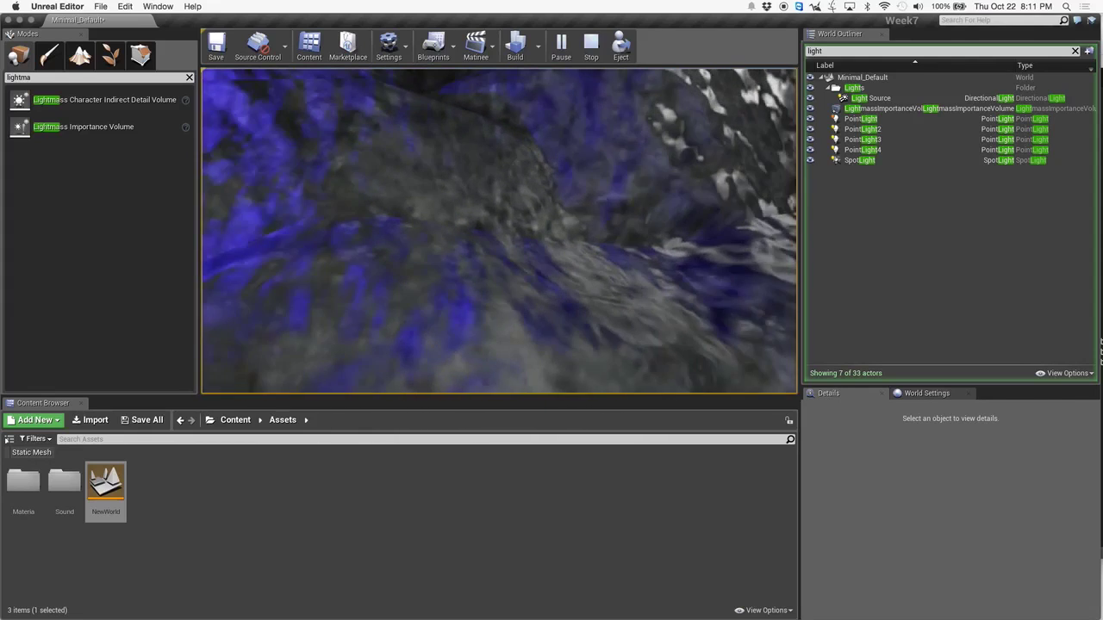
pyautogui.press('s')
pyautogui.press('Escape')
# - Select the Lightmass Importance Volume, clear the World Outliner filter, and switch to the light types notes in Sublime Text
pyautogui.click(887, 109)
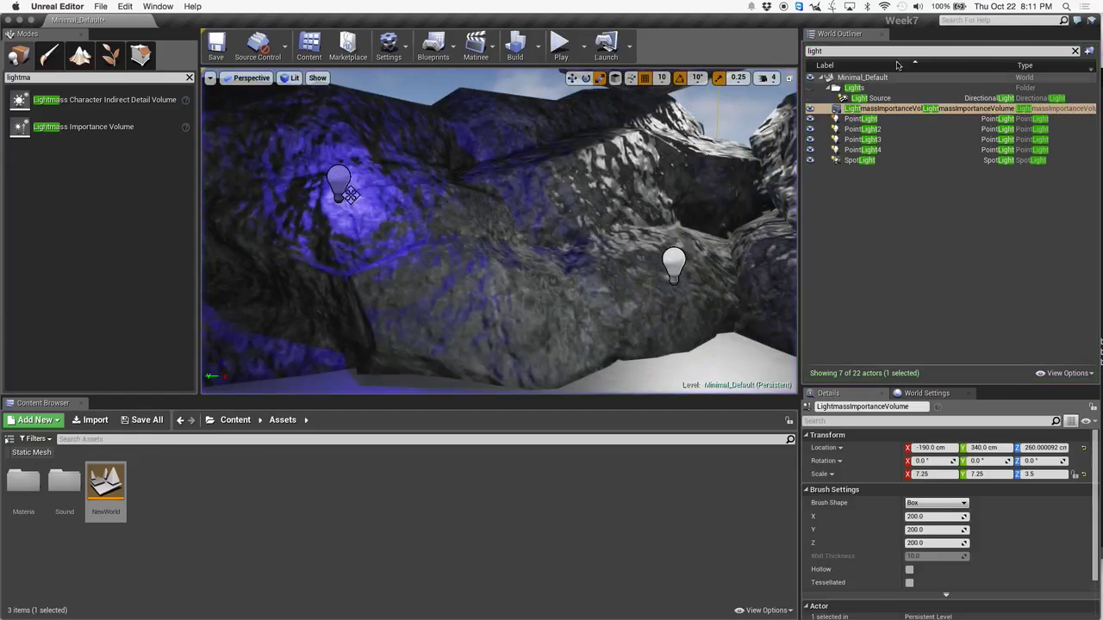
pyautogui.click(1076, 51)
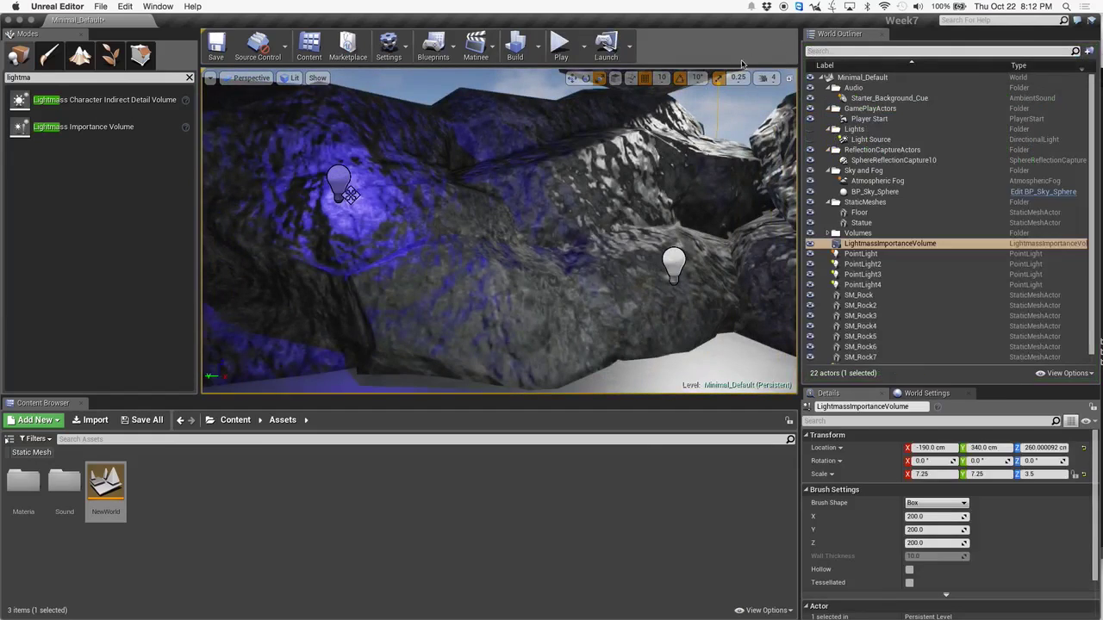
pyautogui.moveTo(1081, 221)
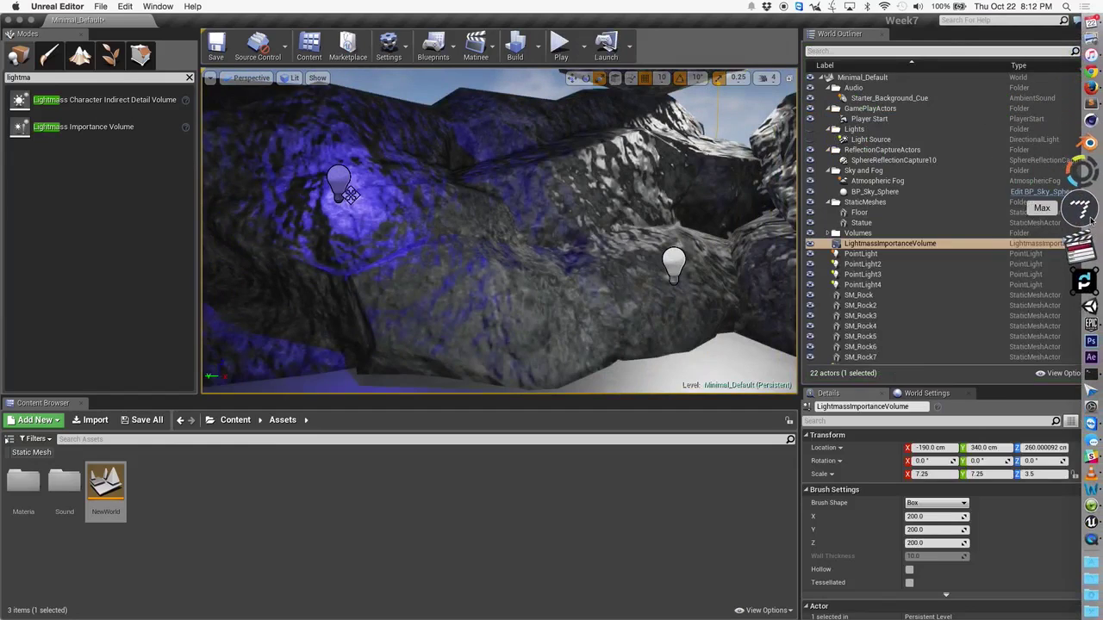
pyautogui.click(1088, 153)
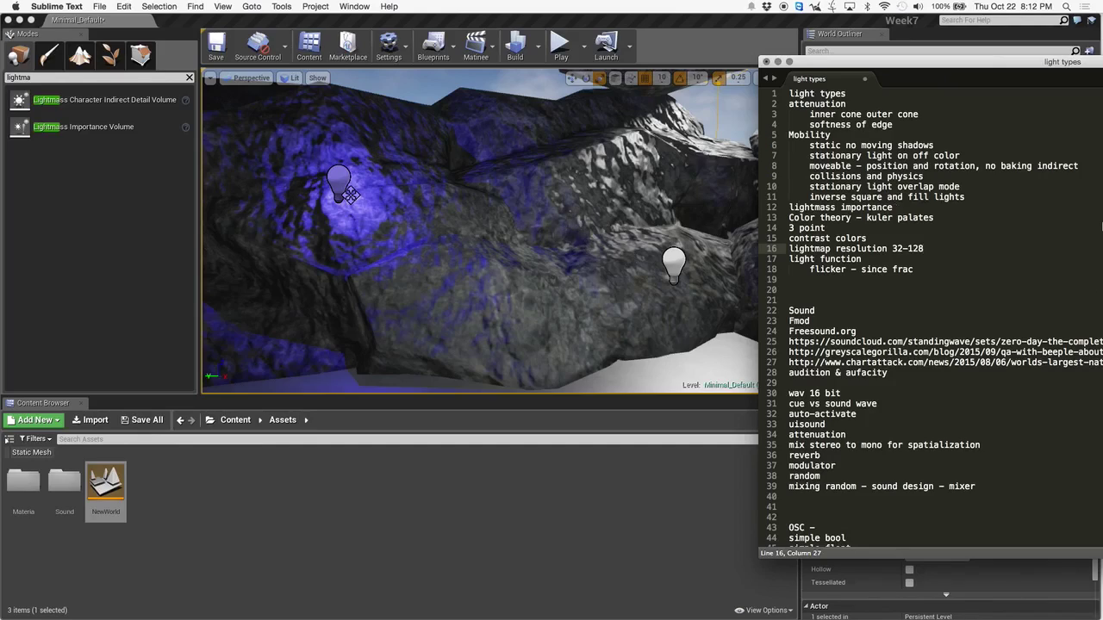
# - Switch to Chrome, search for "kuler" in a new tab, and open the Adobe Color wheel page
pyautogui.click(1080, 108)
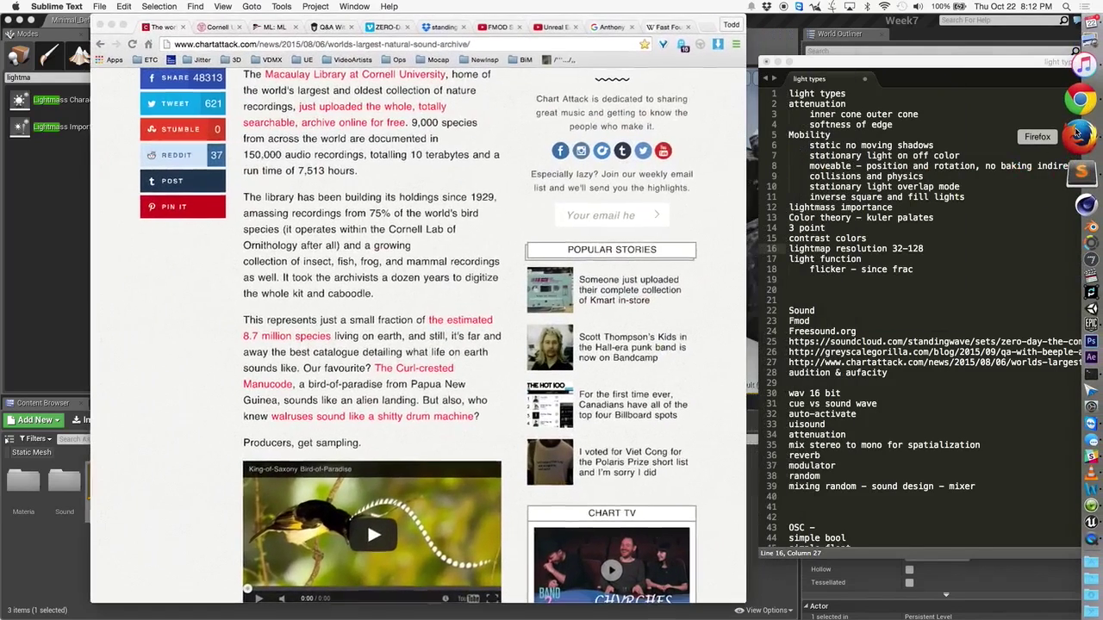
pyautogui.click(720, 27)
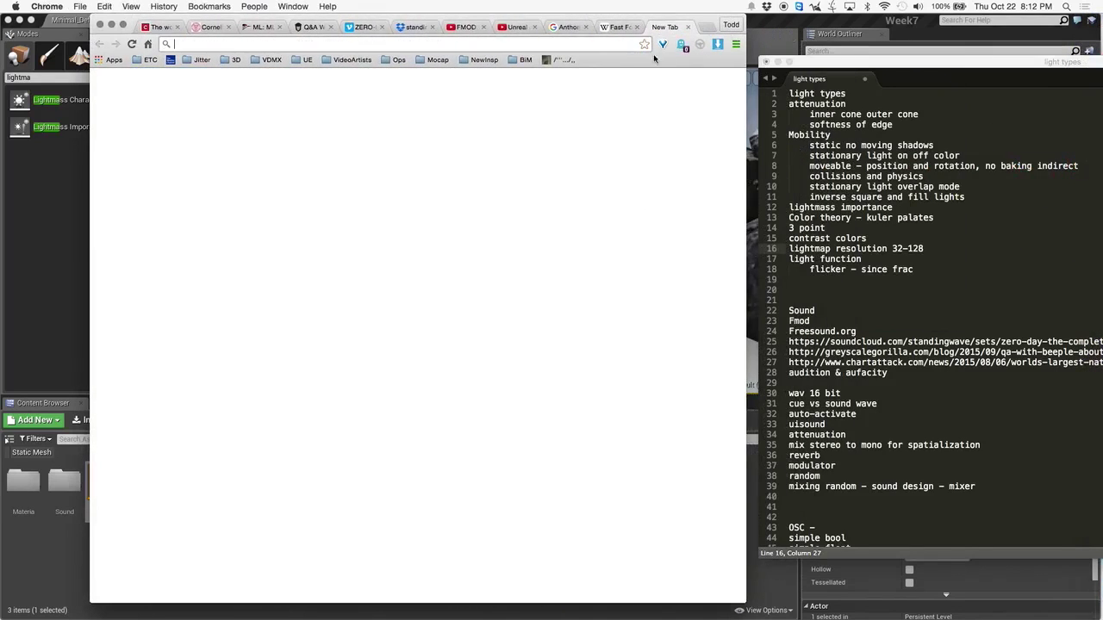
pyautogui.write('kuler')
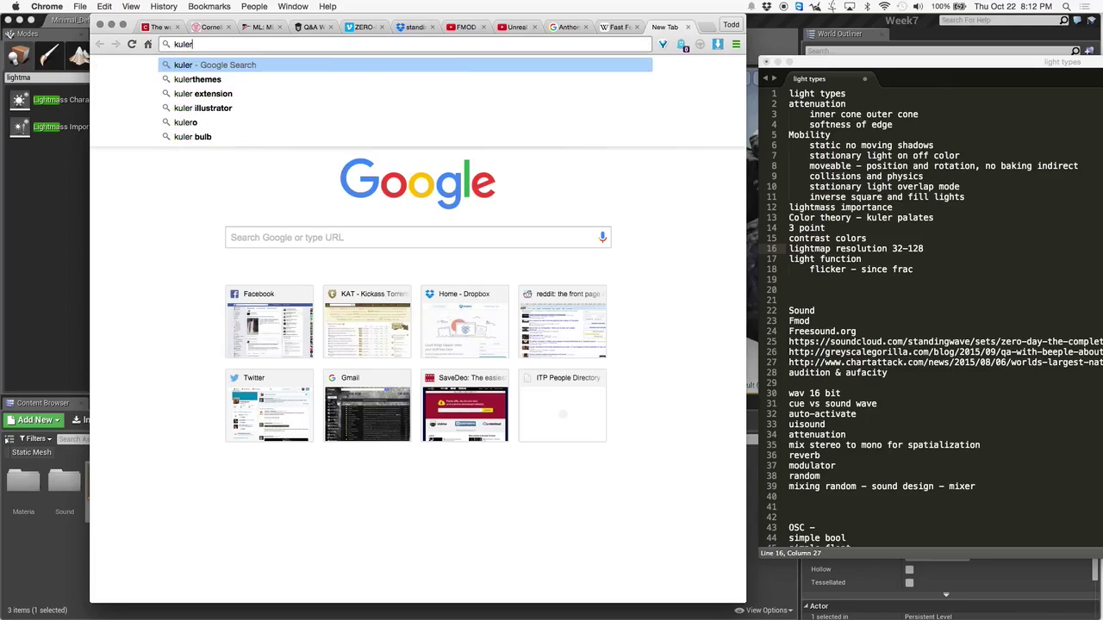
pyautogui.press('Return')
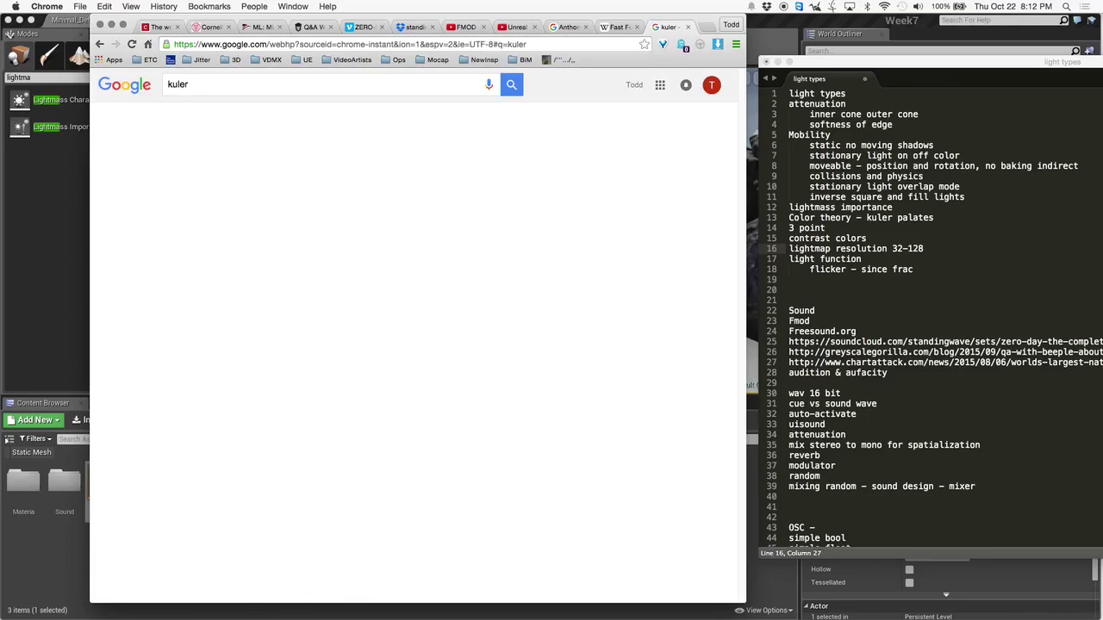
pyautogui.click(310, 174)
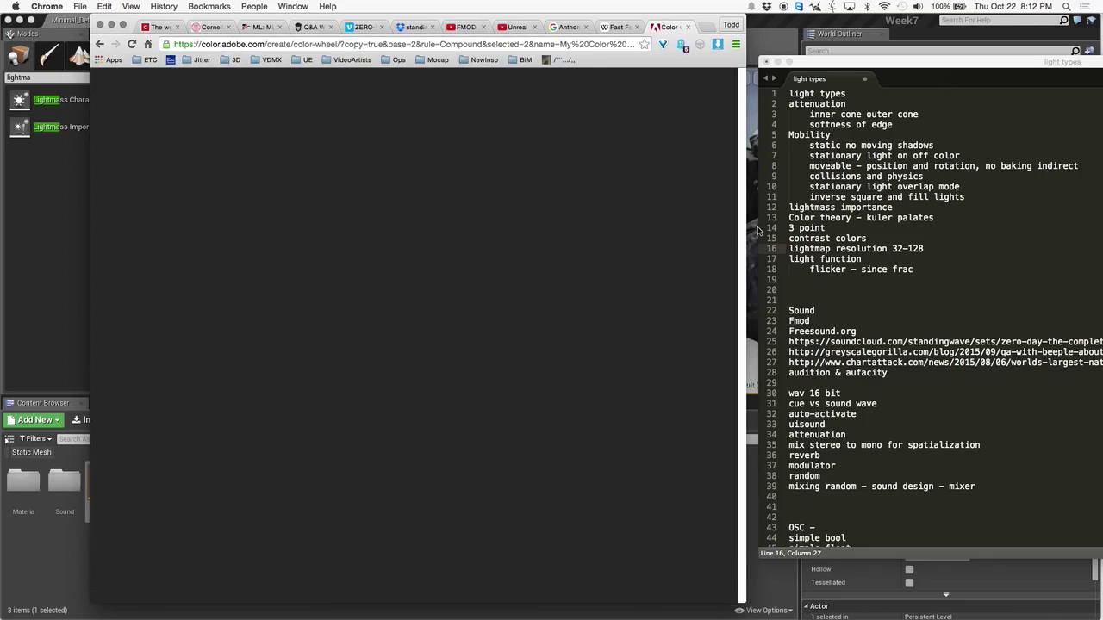
# - Widen the browser, shift the Compound scheme's base colour to about FF6753, and try the Analogous rule with a yellow base of about FFE35E
pyautogui.moveTo(747, 225); pyautogui.dragTo(948, 229)
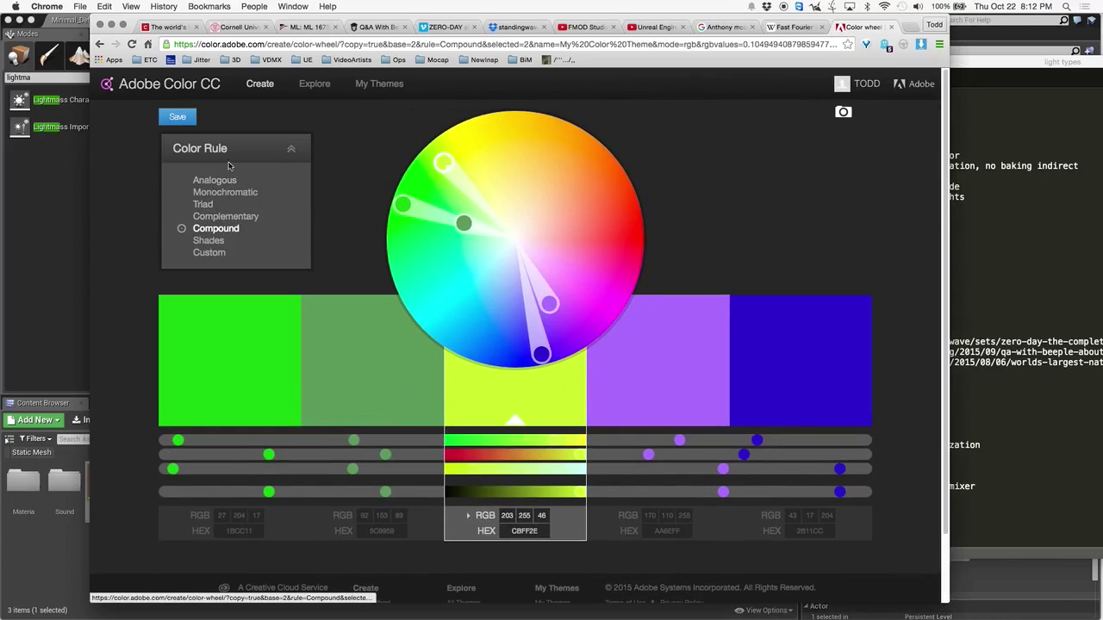
pyautogui.moveTo(442, 161); pyautogui.dragTo(600, 223)
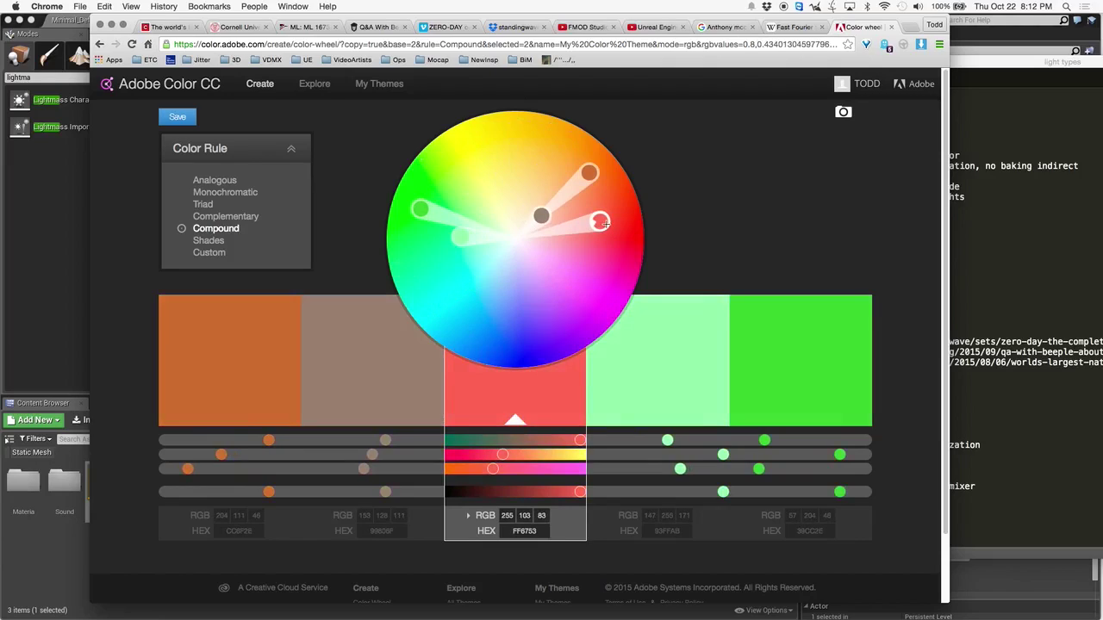
pyautogui.click(214, 180)
pyautogui.moveTo(606, 225); pyautogui.dragTo(519, 168)
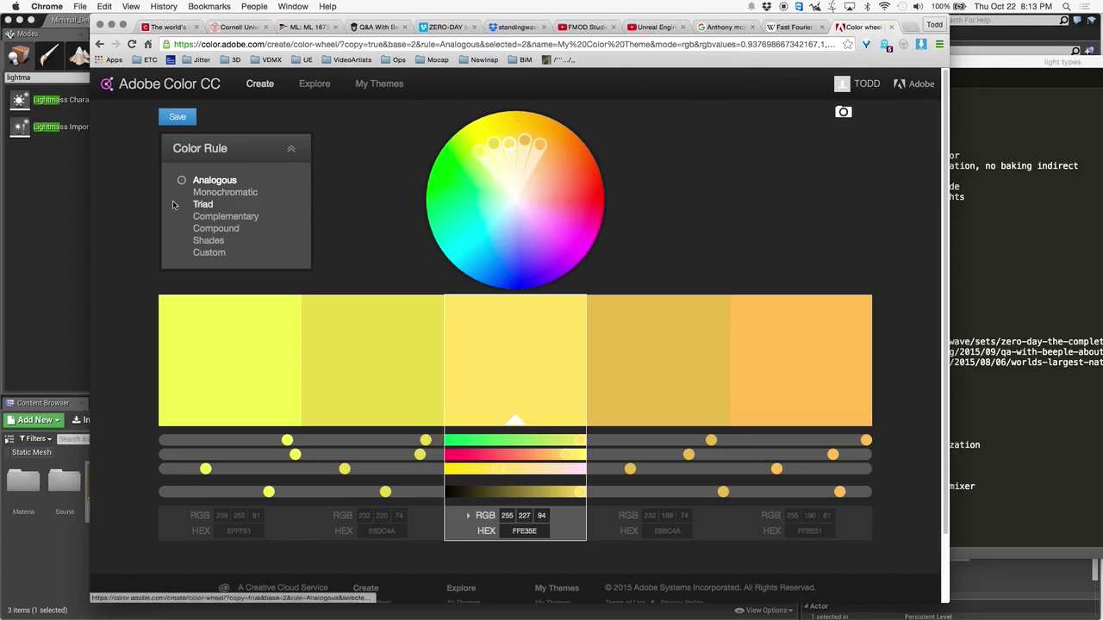
# - Switch back to Unreal Editor and delete all four point lights, PointLight through PointLight4, from the cave
pyautogui.click(62, 200)
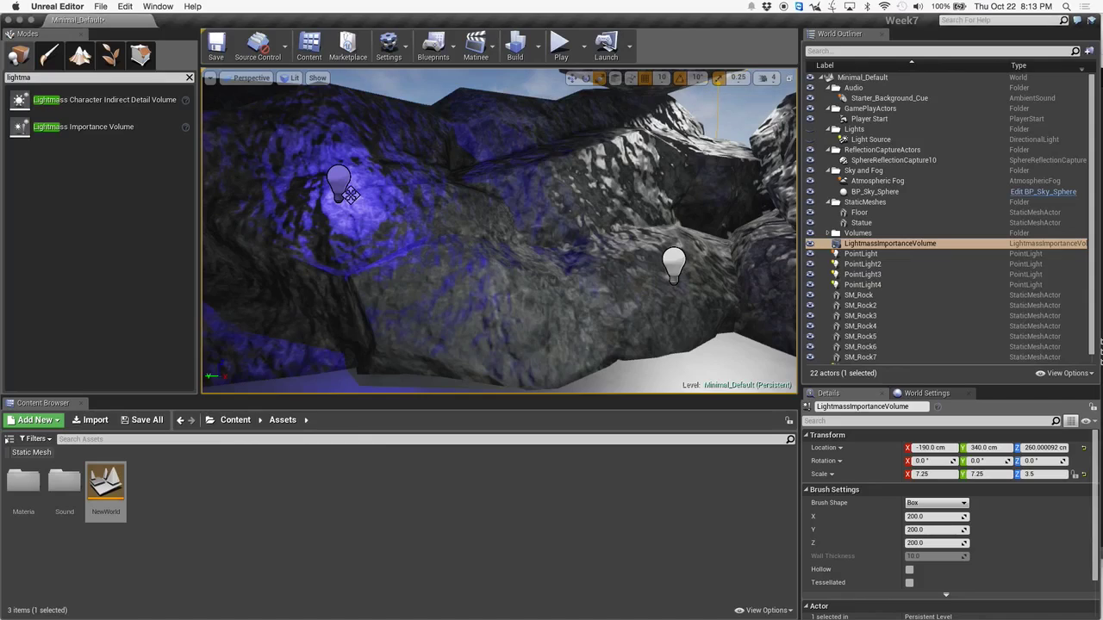
pyautogui.press('f')
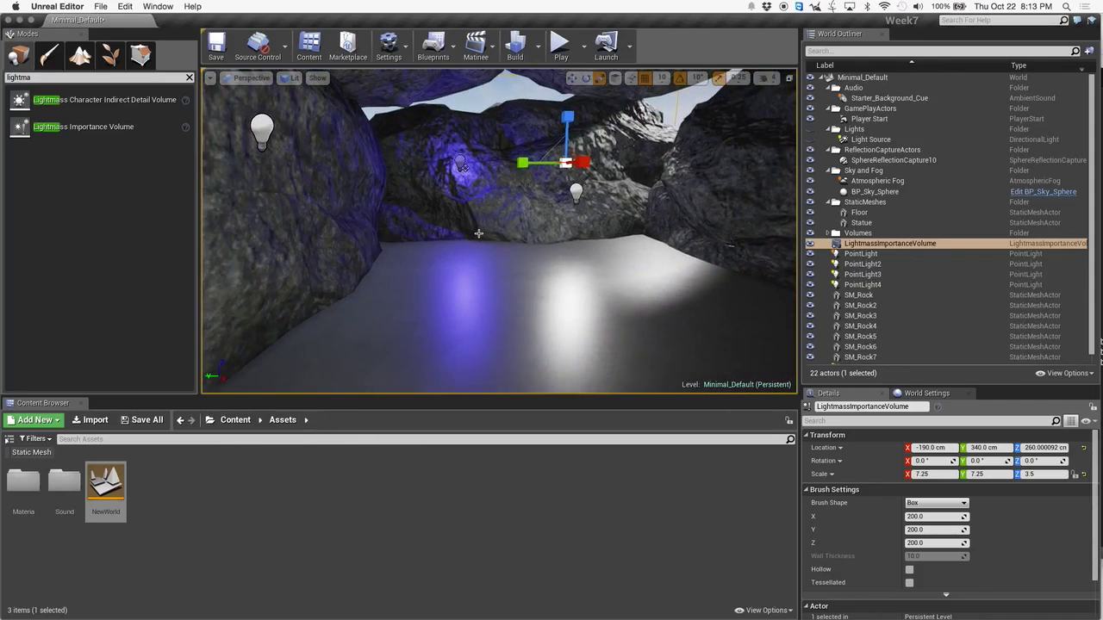
pyautogui.moveTo(543, 221); pyautogui.dragTo(516, 211, button='right')
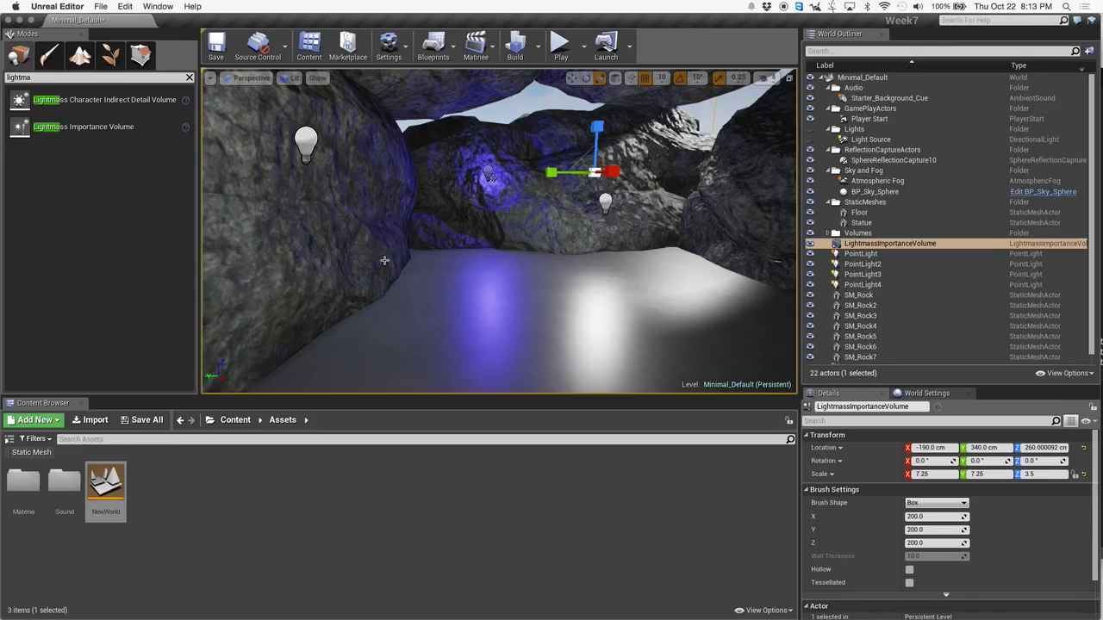
pyautogui.click(489, 170)
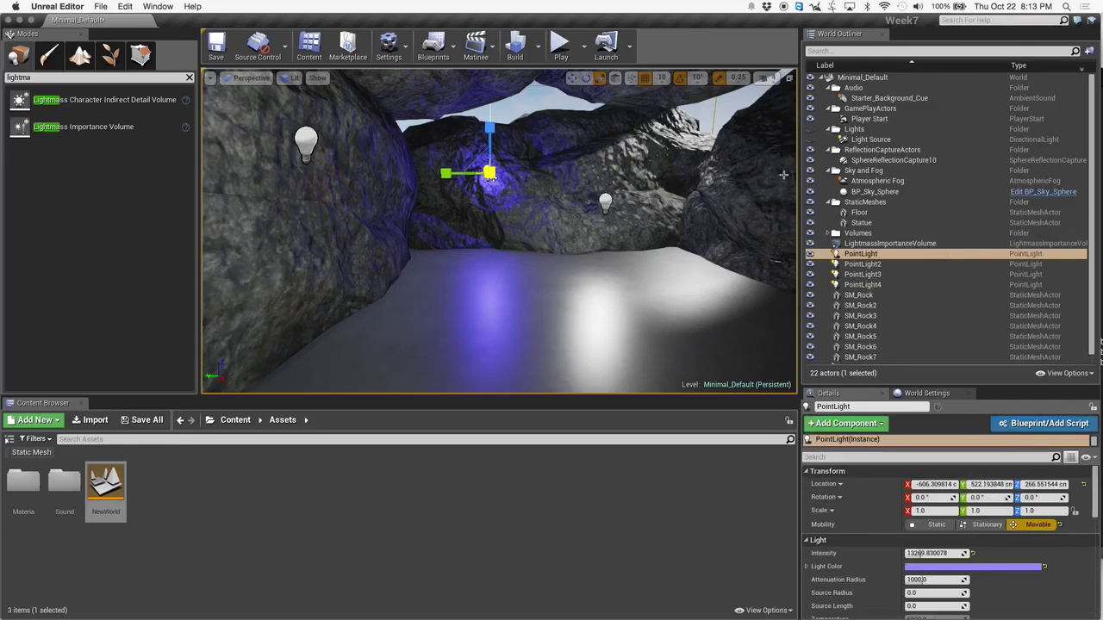
pyautogui.keyDown('shift'); pyautogui.click(869, 289); pyautogui.keyUp('shift')
pyautogui.click(870, 265)
pyautogui.click(869, 255)
pyautogui.keyDown('shift'); pyautogui.click(863, 284); pyautogui.keyUp('shift')
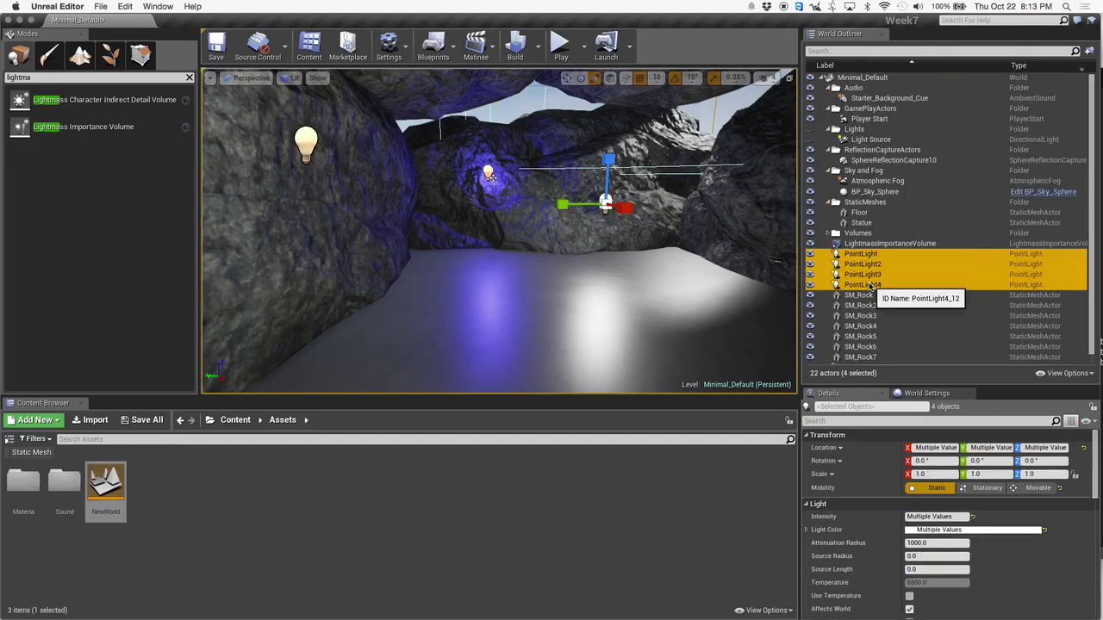
pyautogui.press('Delete')
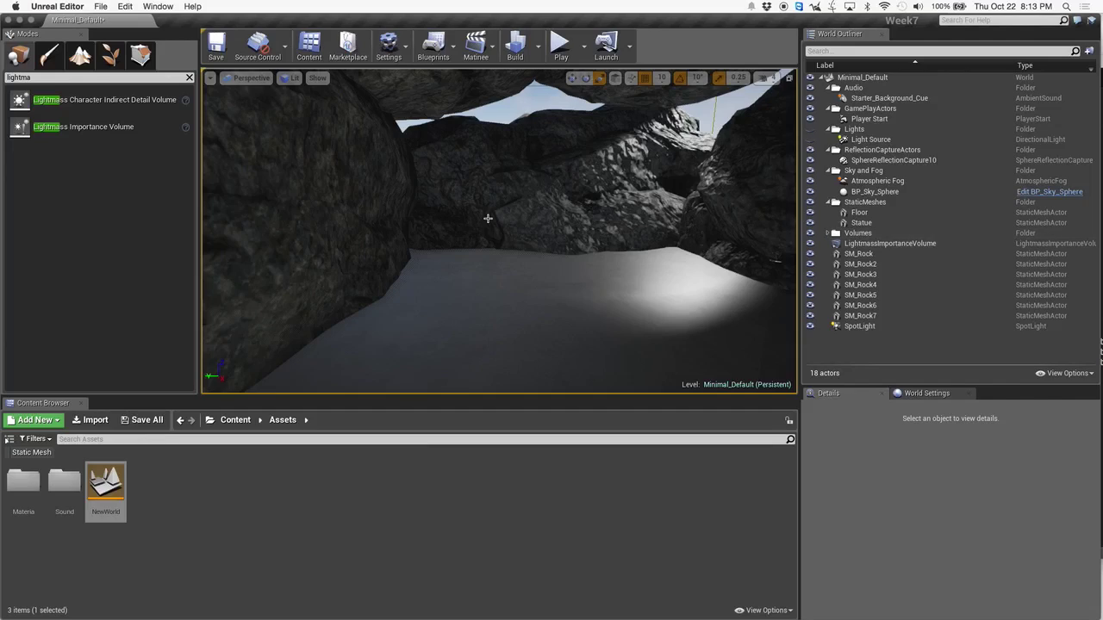
# - Clear the placeable-class search, open the StarterContent folder, and filter its contents to static meshes
pyautogui.click(191, 77)
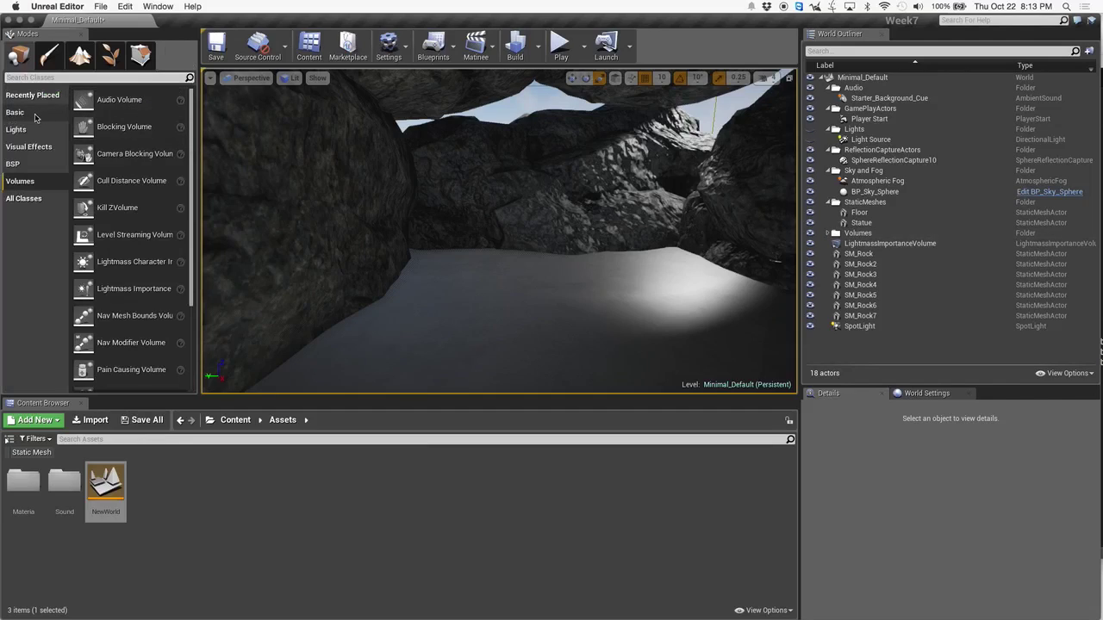
pyautogui.click(235, 419)
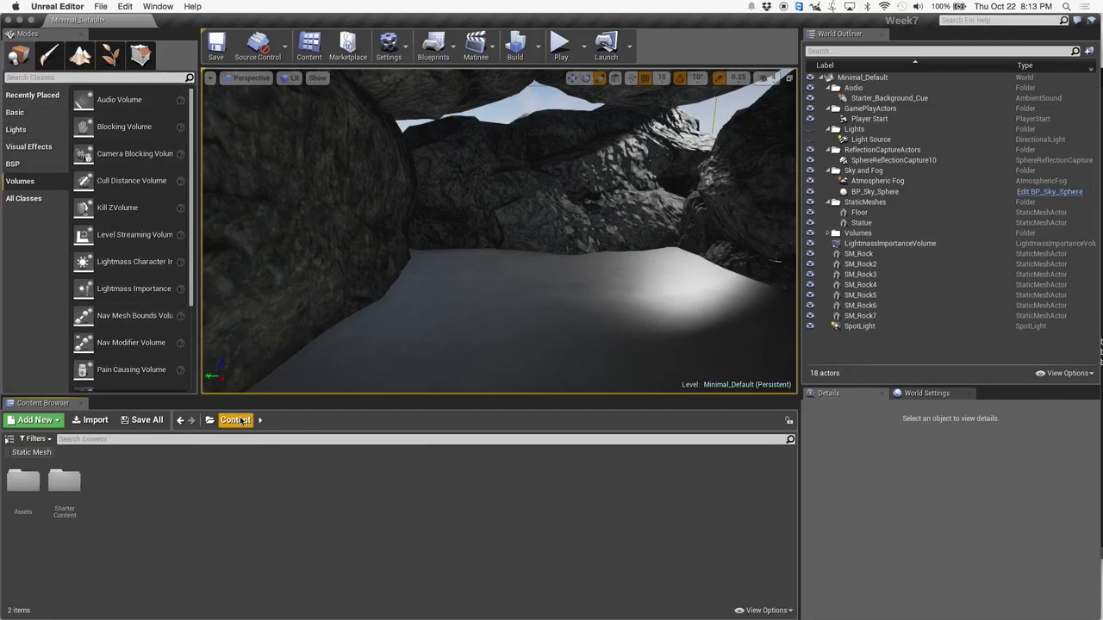
pyautogui.click(33, 478)
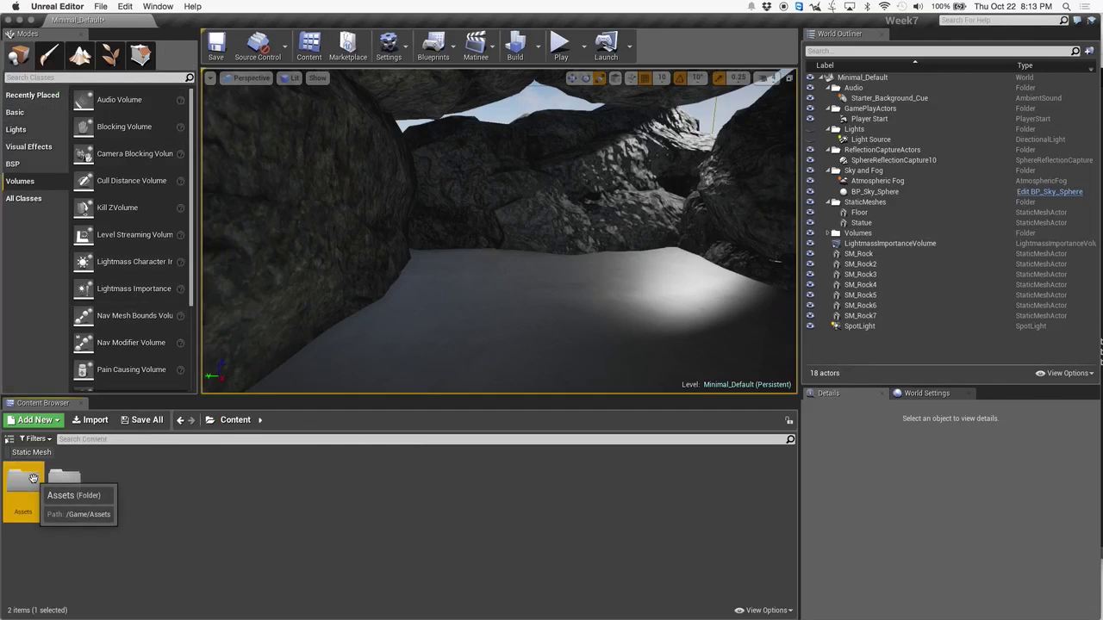
pyautogui.doubleClick(33, 478)
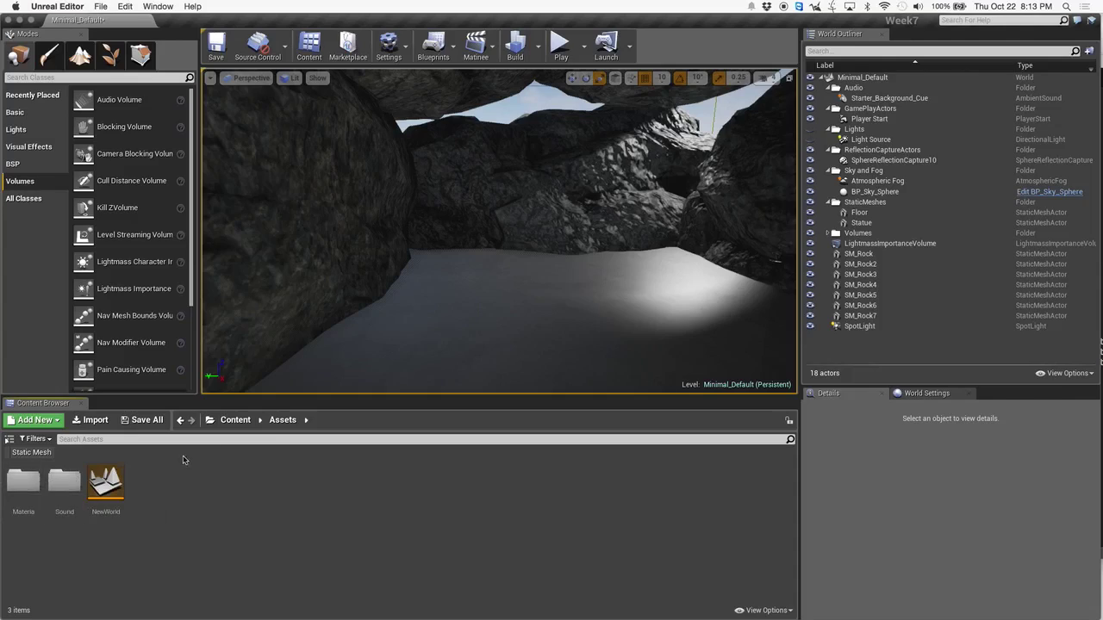
pyautogui.doubleClick(65, 481)
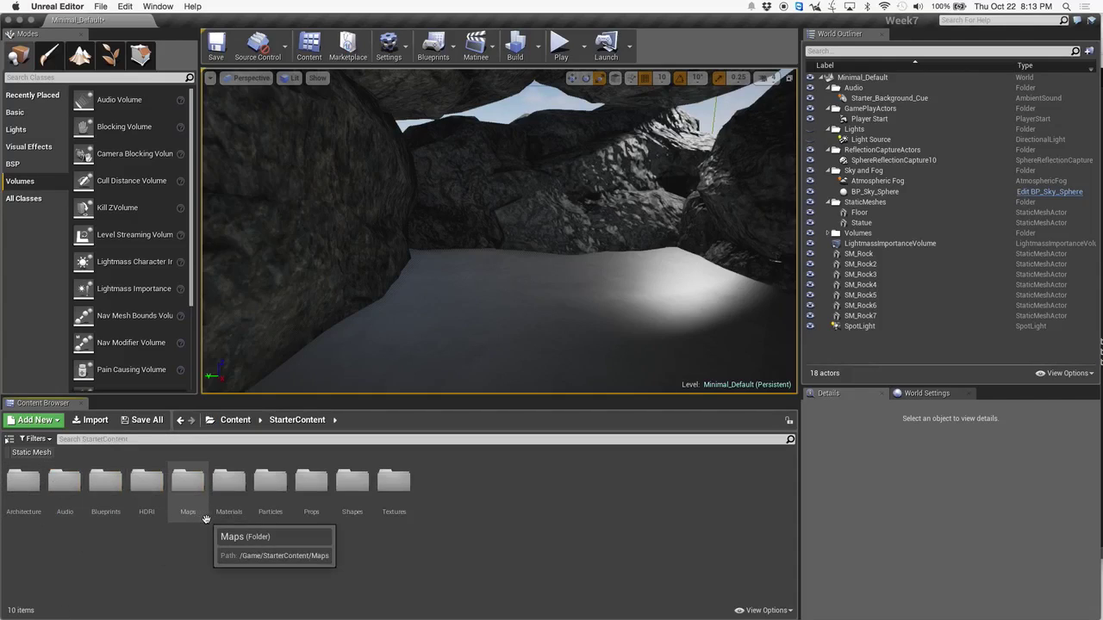
pyautogui.click(30, 453)
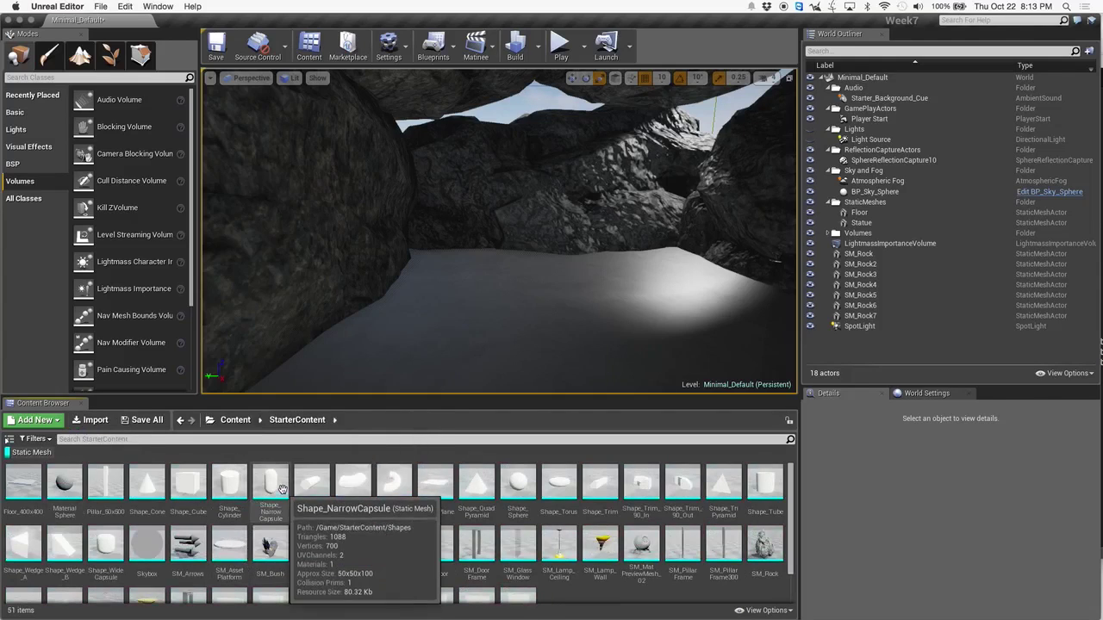
# - Place Shape_NarrowCapsule on the cave floor and raise it to Z 100 cm
pyautogui.moveTo(271, 487); pyautogui.dragTo(530, 334)
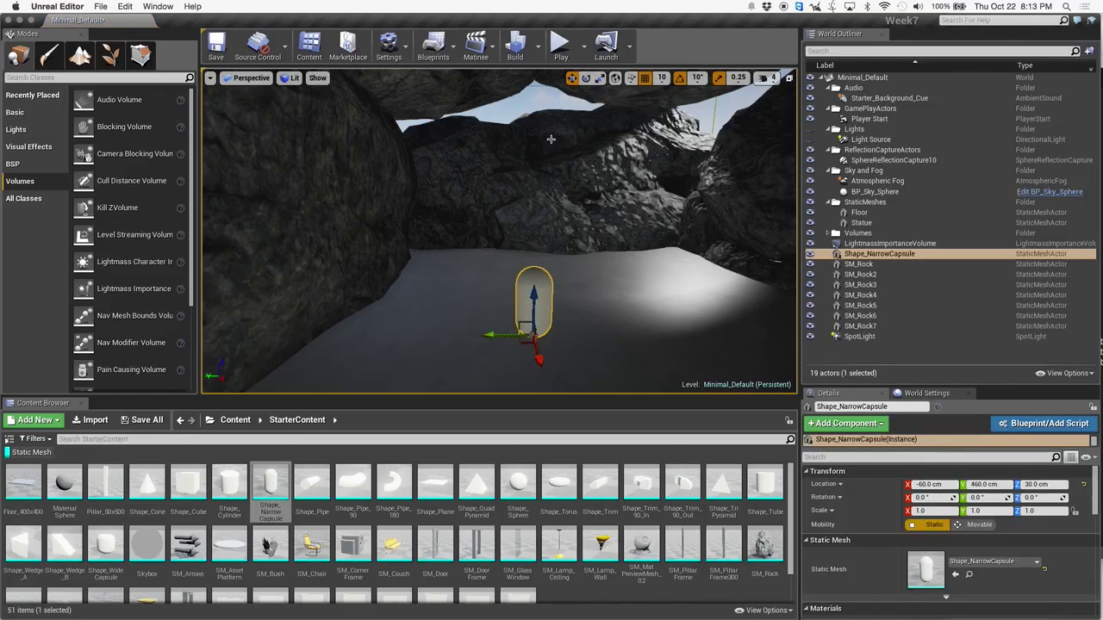
pyautogui.moveTo(534, 292); pyautogui.dragTo(534, 242)
pyautogui.moveTo(473, 346); pyautogui.dragTo(504, 388, button='right')
pyautogui.moveTo(536, 330); pyautogui.dragTo(536, 330, button='right')
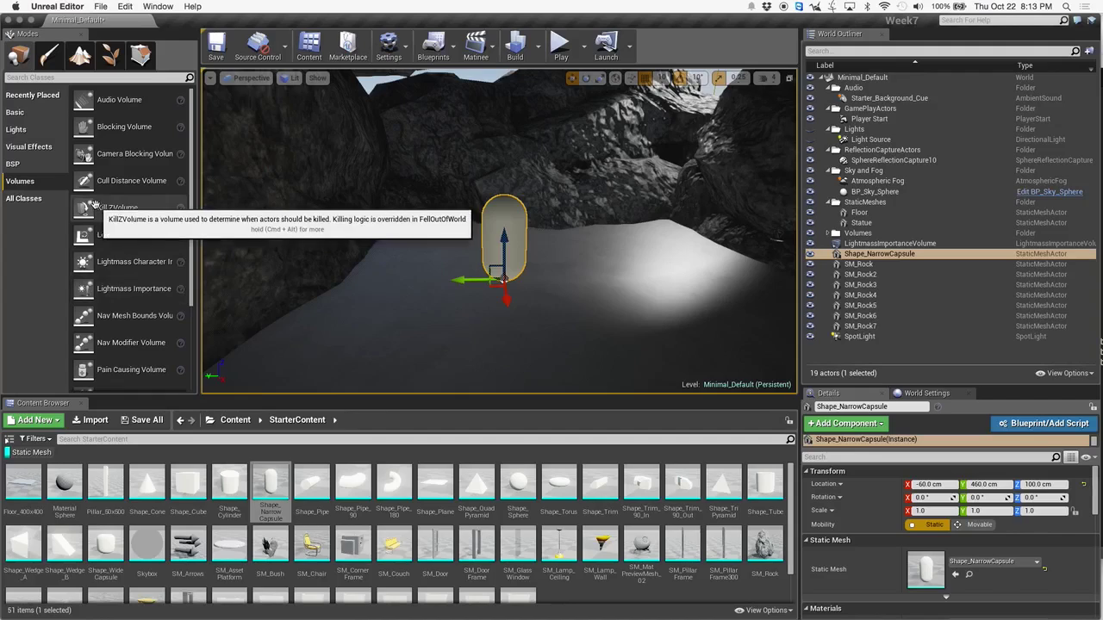
# - Place a point light above the floor beside the capsule at about X -270, Y 580, Z 230 cm, and disable Affects World
pyautogui.click(33, 129)
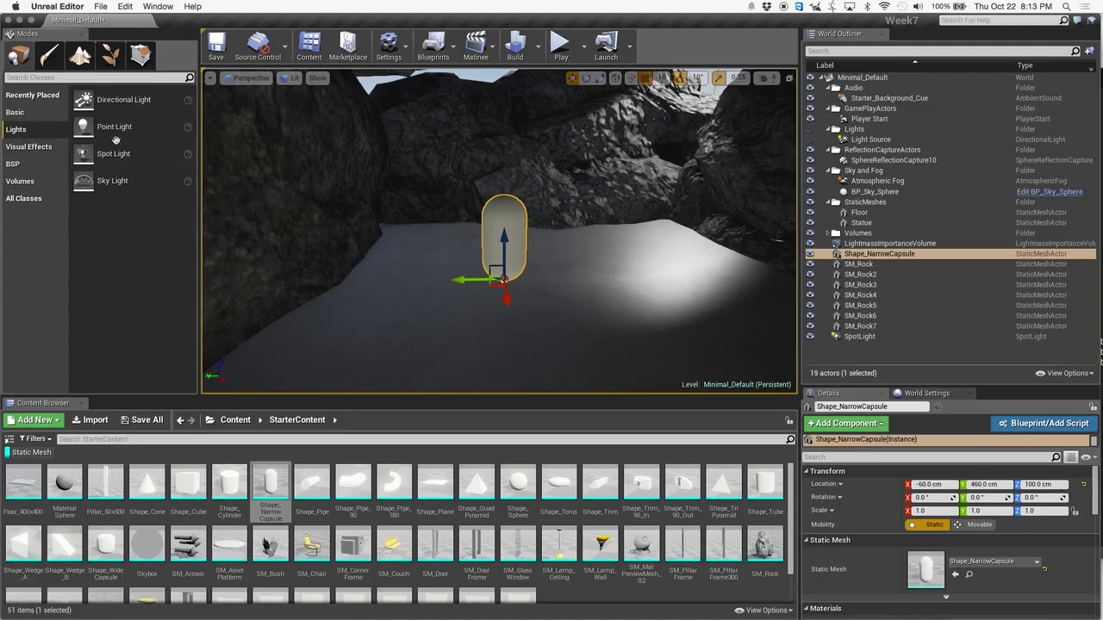
pyautogui.moveTo(107, 127); pyautogui.dragTo(432, 266)
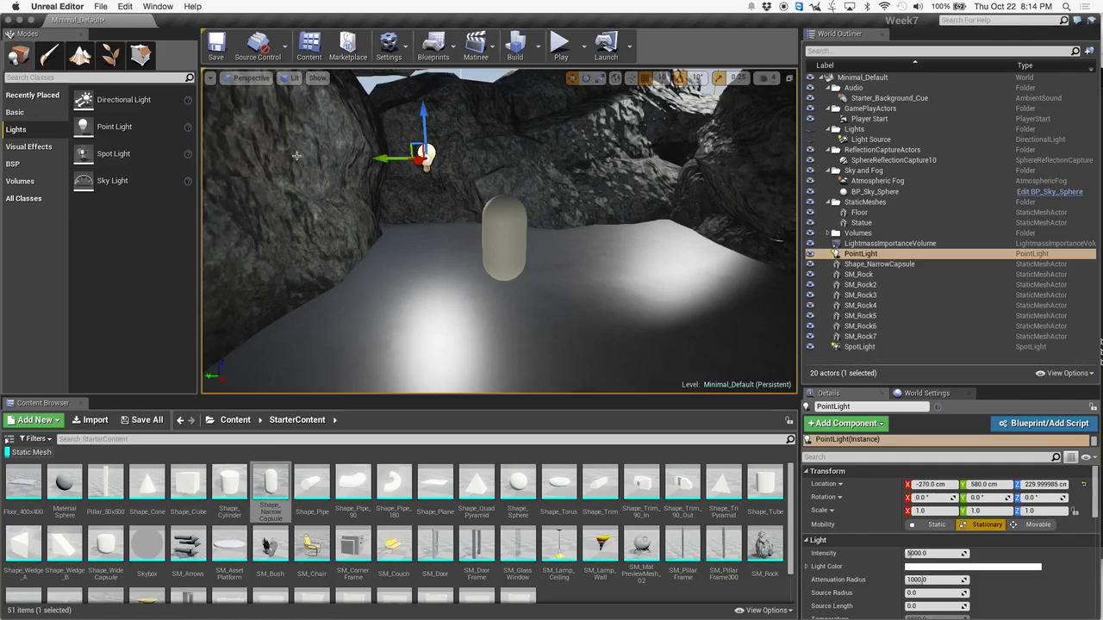
pyautogui.click(888, 255)
pyautogui.moveTo(917, 385); pyautogui.dragTo(917, 147)
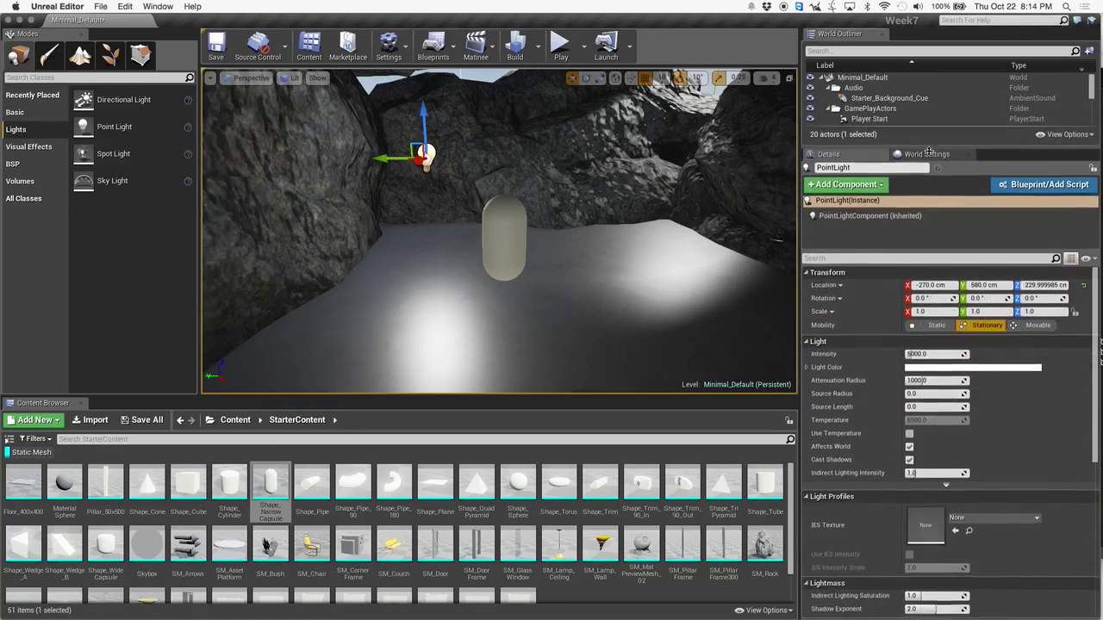
pyautogui.scroll(-1, 977, 454)
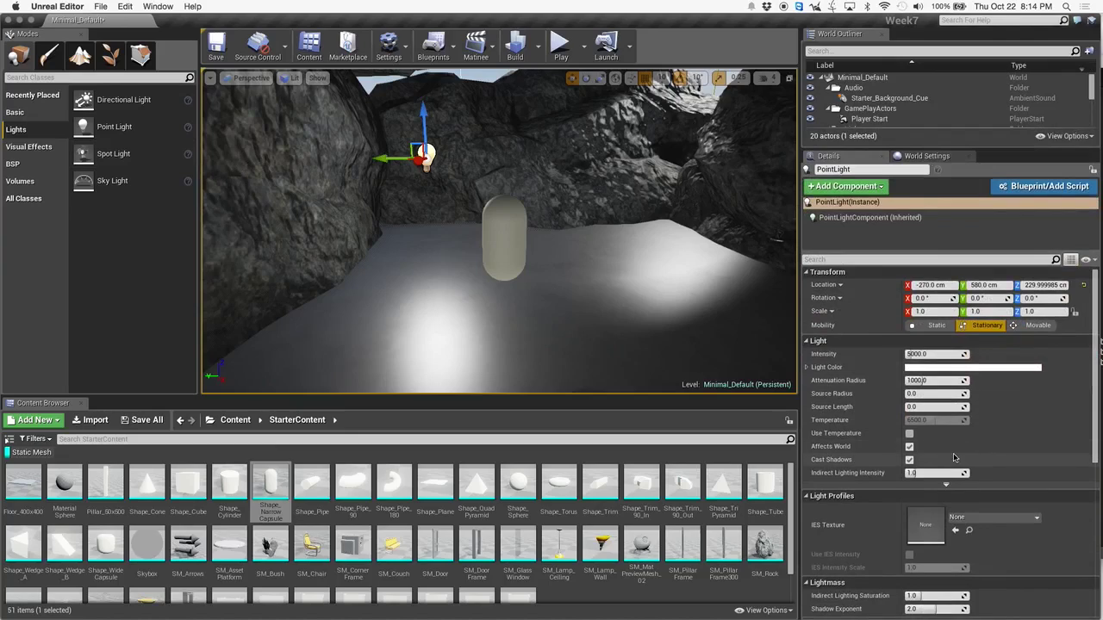
pyautogui.click(909, 447)
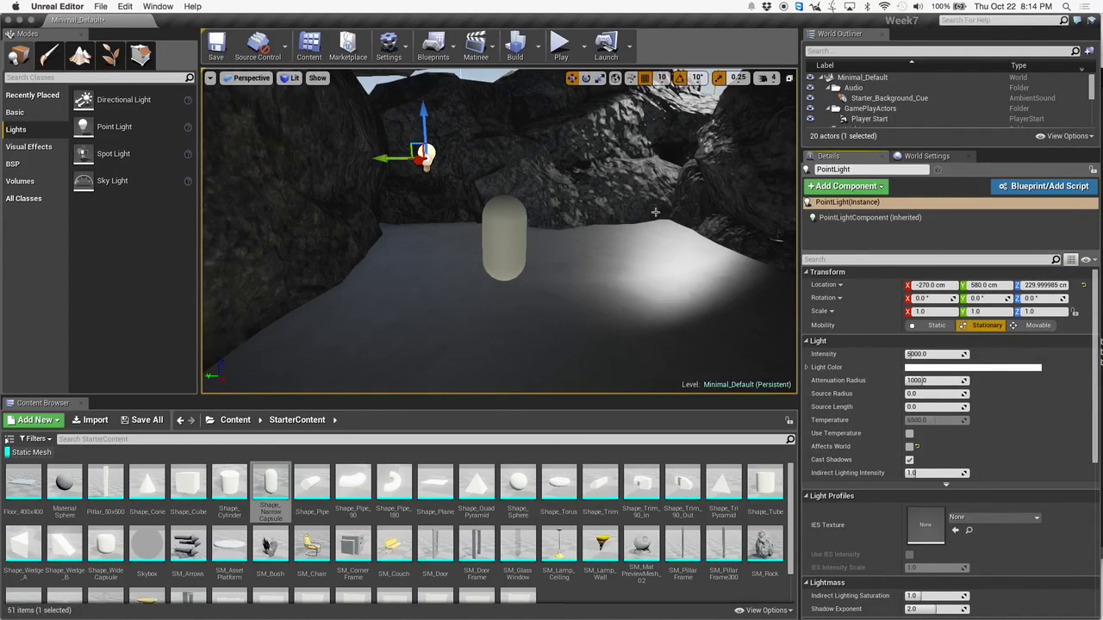
# - Examine the cave and capsule in the Unlit view mode and in the Wireframe view mode
pyautogui.click(289, 79)
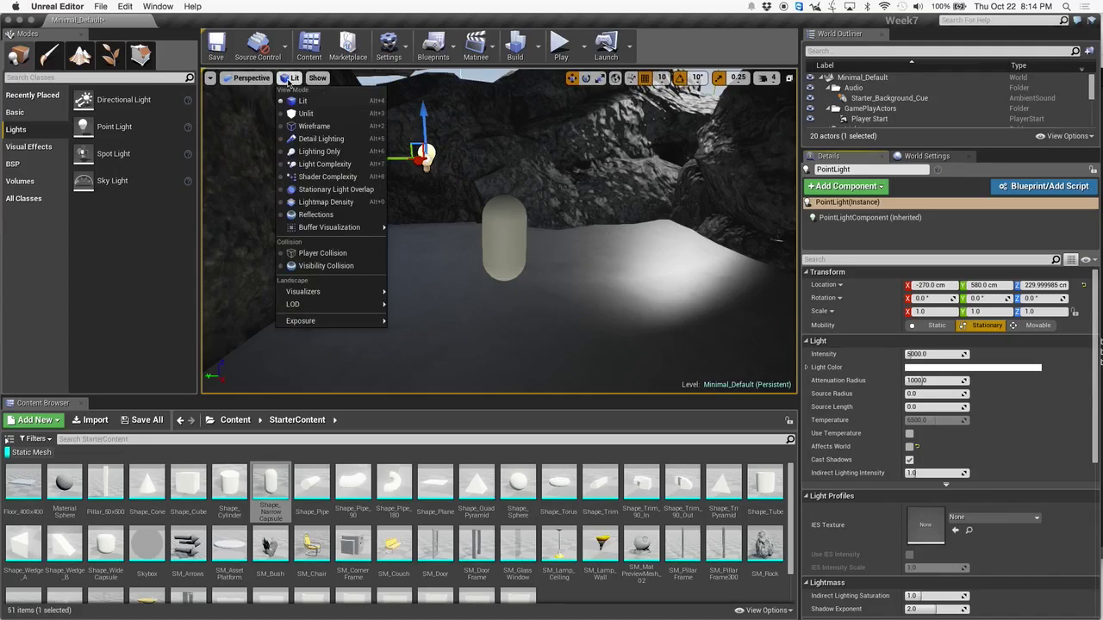
pyautogui.click(307, 113)
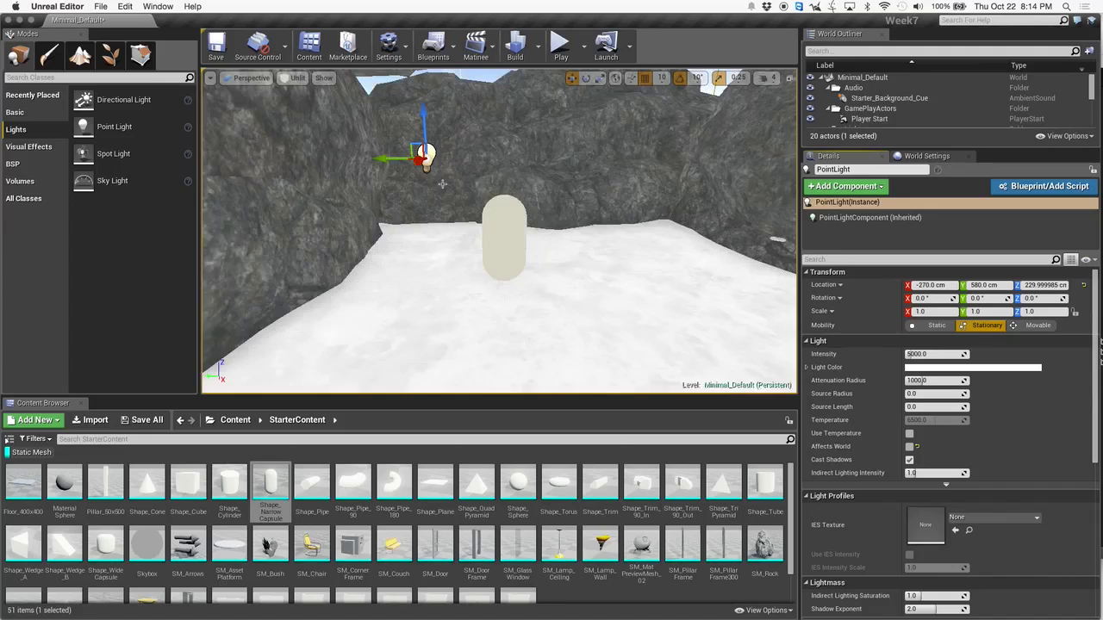
pyautogui.moveTo(499, 230); pyautogui.dragTo(462, 181, button='right')
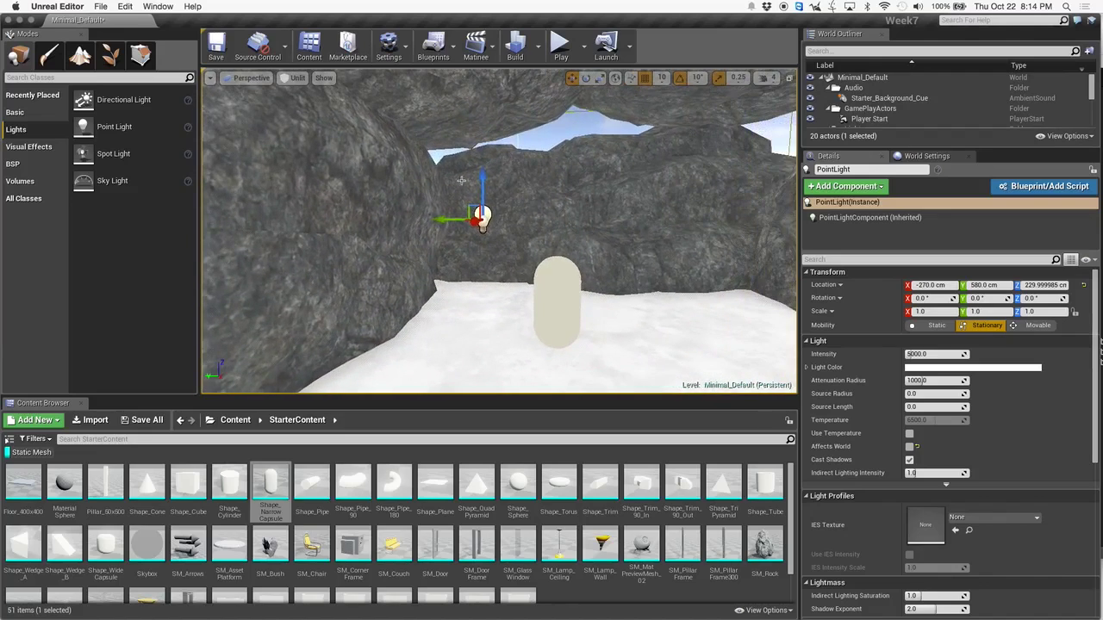
pyautogui.click(294, 77)
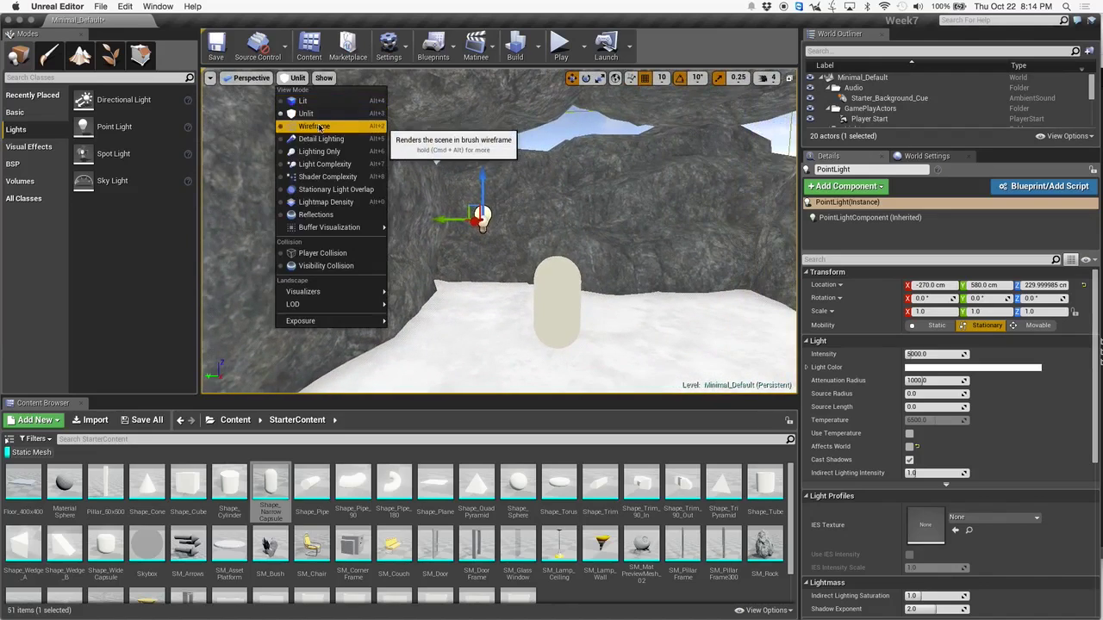
pyautogui.click(319, 127)
pyautogui.moveTo(472, 185); pyautogui.dragTo(435, 184, button='right')
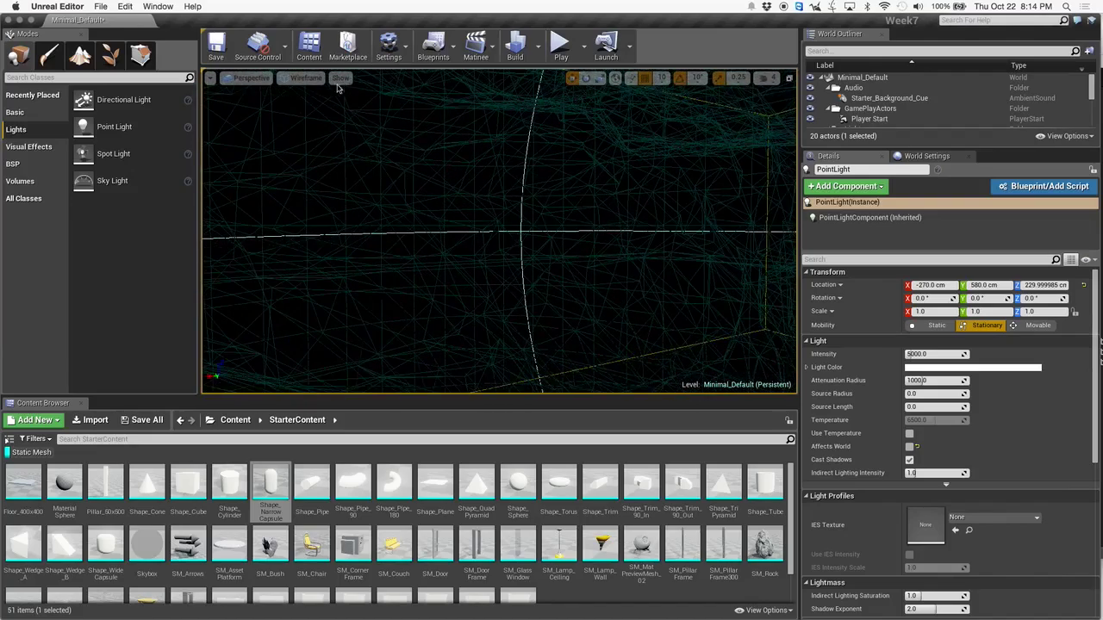
# - Examine the cave in the World Normal buffer visualization, and return the viewport to Lit mode
pyautogui.click(305, 81)
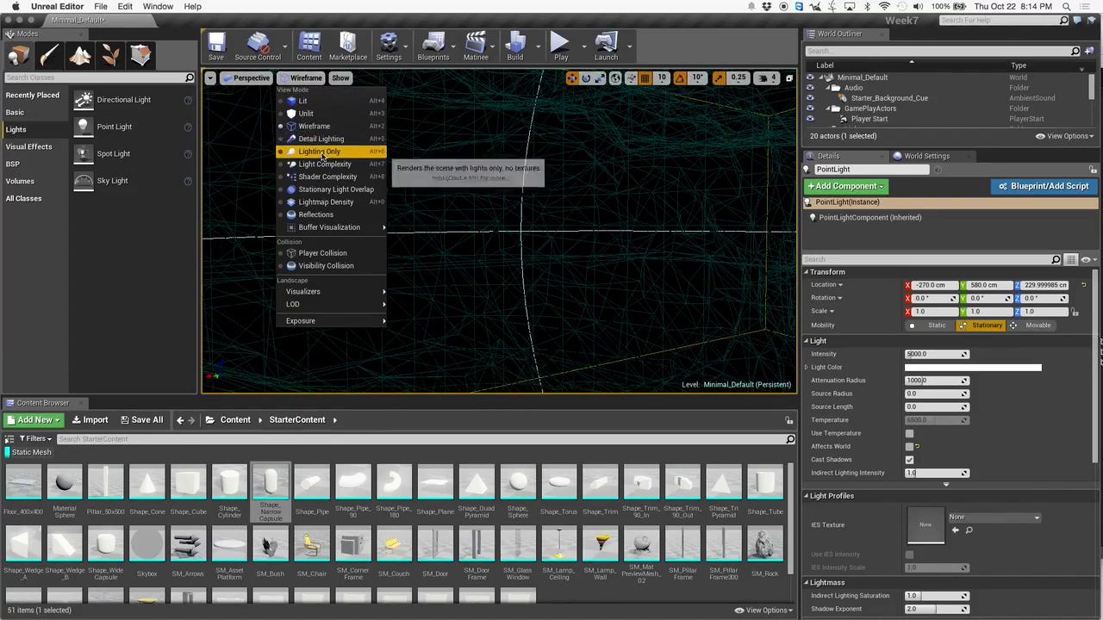
pyautogui.moveTo(336, 231)
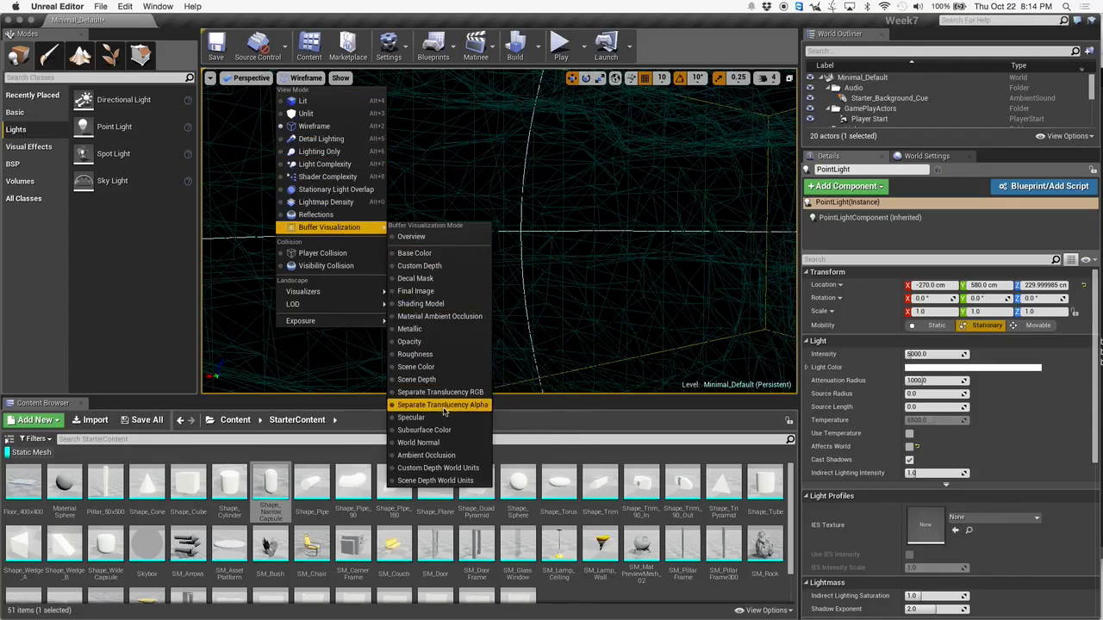
pyautogui.click(441, 442)
pyautogui.moveTo(499, 231); pyautogui.dragTo(509, 177)
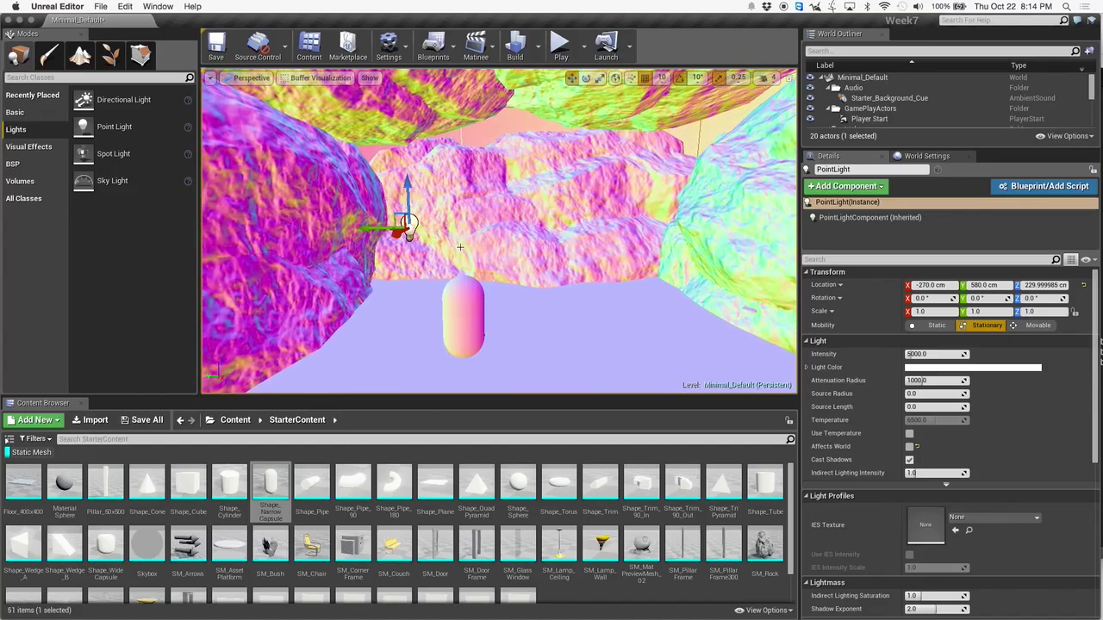
pyautogui.click(314, 82)
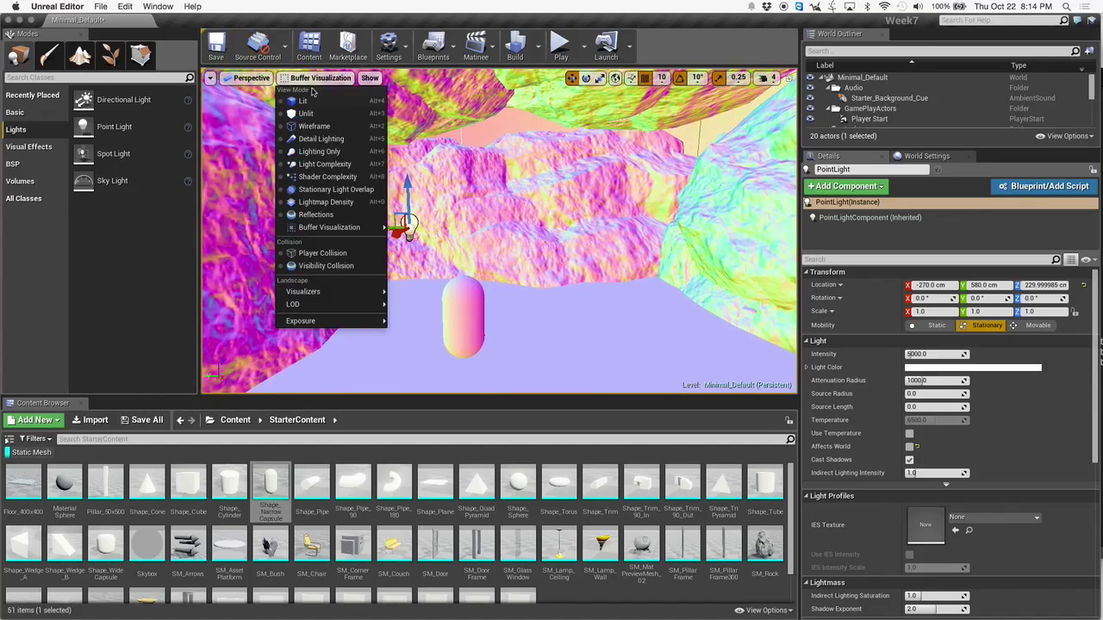
pyautogui.click(313, 98)
pyautogui.moveTo(452, 220); pyautogui.dragTo(452, 274)
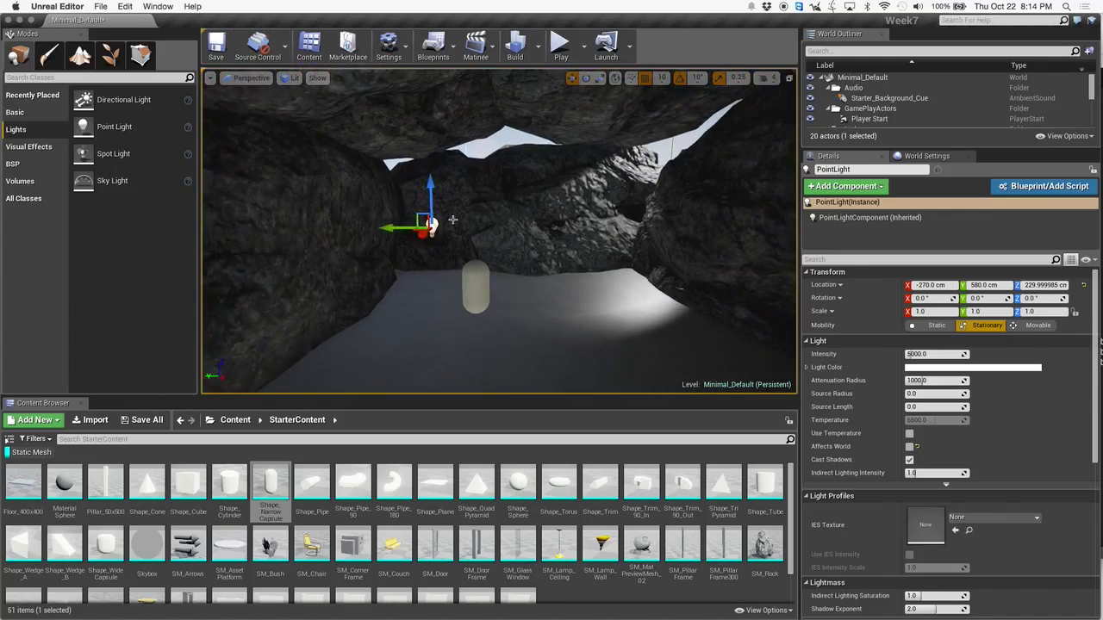
# - Set the point light's colour to blue 0074FF and enable its Affects World option
pyautogui.click(946, 368)
pyautogui.moveTo(843, 438); pyautogui.dragTo(788, 422)
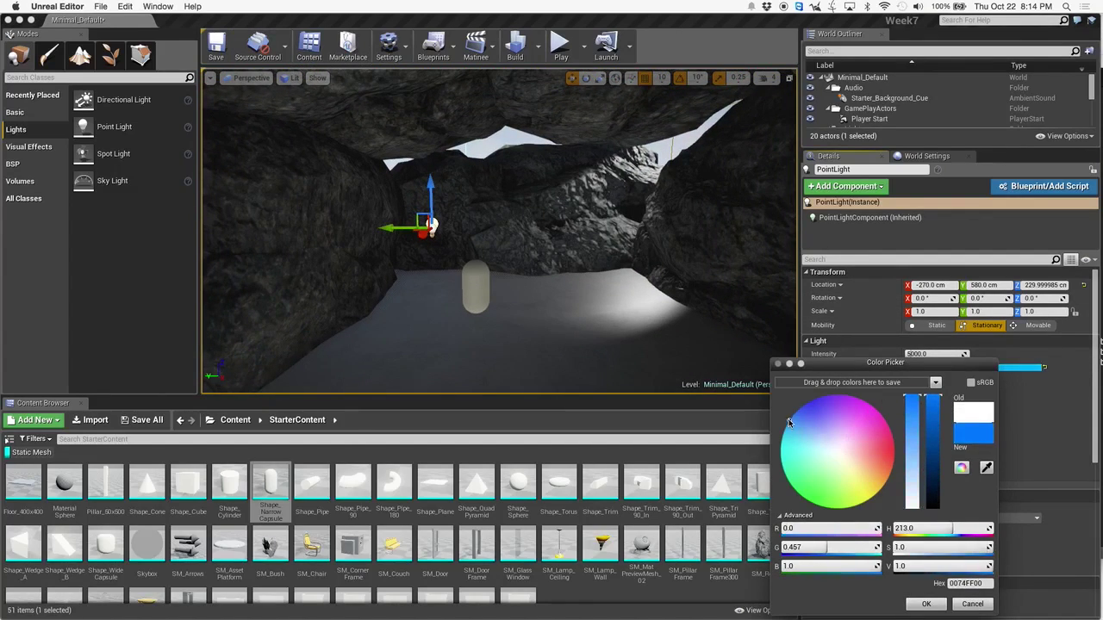
pyautogui.click(926, 604)
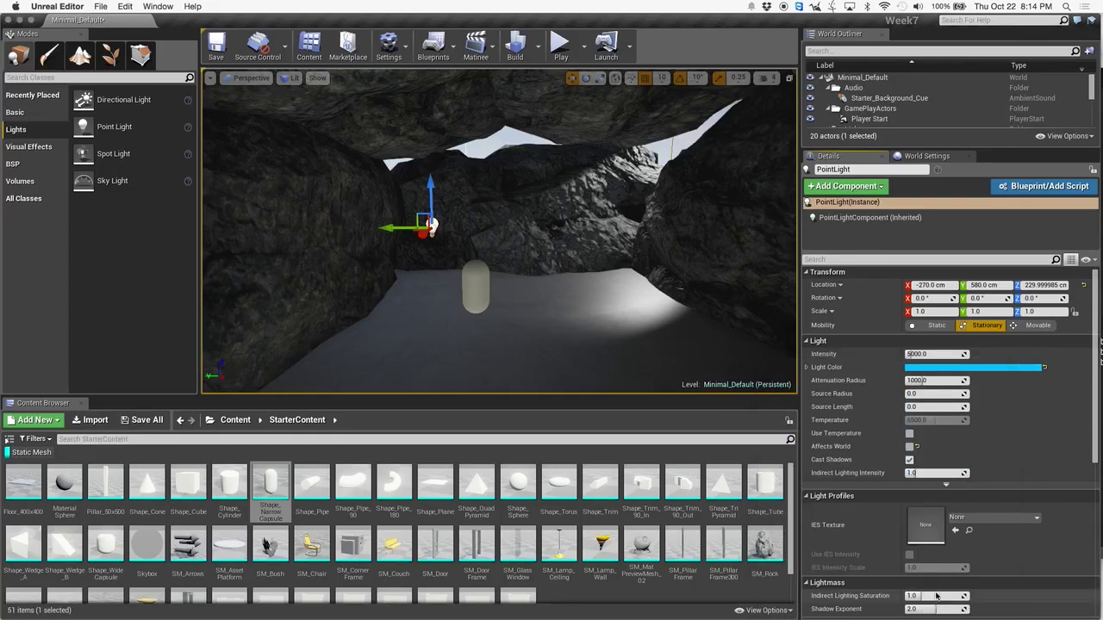
pyautogui.click(910, 448)
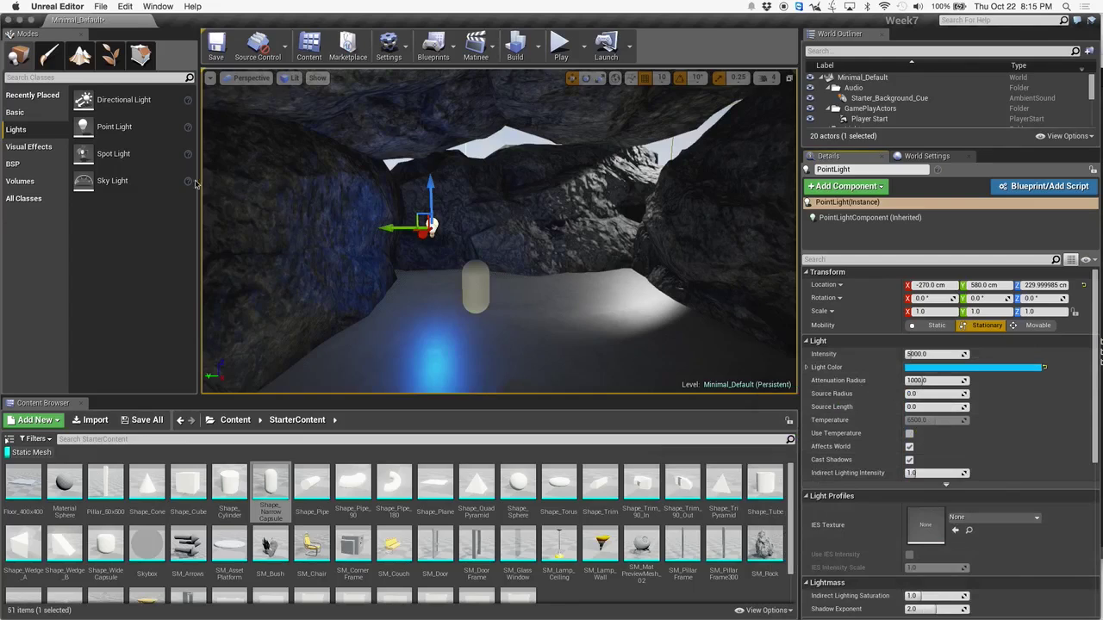
# - Place a second point light across from the blue one at about X -330, Y 250, Z 230 cm, and colour it orange
pyautogui.moveTo(95, 129); pyautogui.dragTo(560, 286)
pyautogui.click(985, 325)
pyautogui.click(958, 368)
pyautogui.moveTo(868, 449); pyautogui.dragTo(898, 477)
pyautogui.click(944, 603)
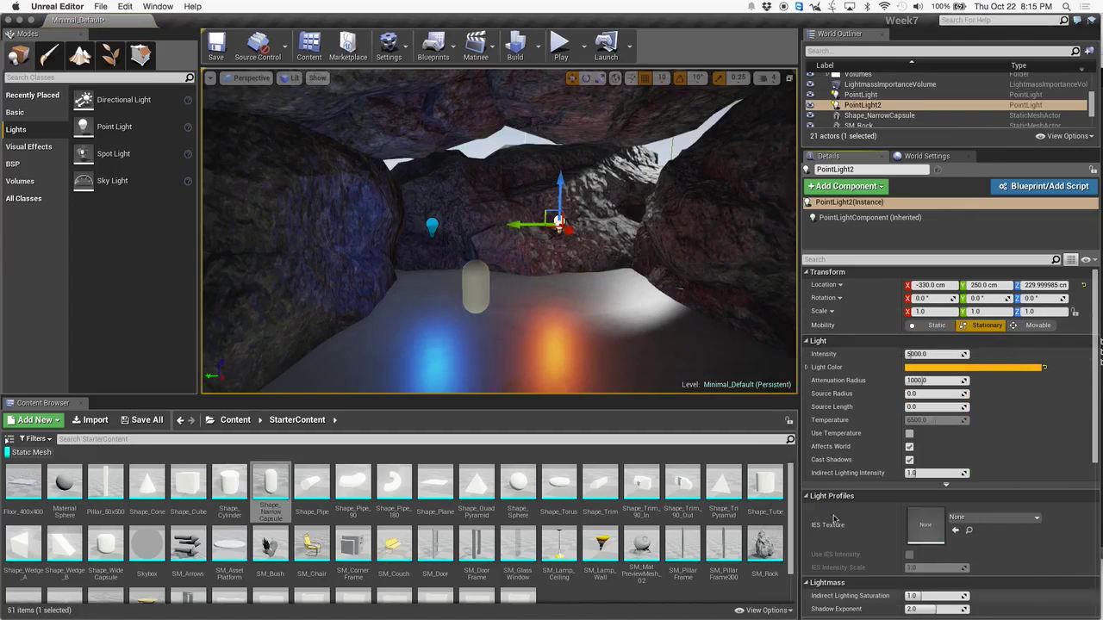
# - Move the orange and blue point lights along X toward the capsule, placing the blue one at X -180 cm
pyautogui.moveTo(568, 320)
pyautogui.mouseDown(button='right')
pyautogui.moveTo(517, 301)
pyautogui.moveTo(569, 322)
pyautogui.moveTo(575, 336)
pyautogui.mouseUp(button='right')
pyautogui.moveTo(615, 208); pyautogui.dragTo(623, 278)
pyautogui.click(445, 183)
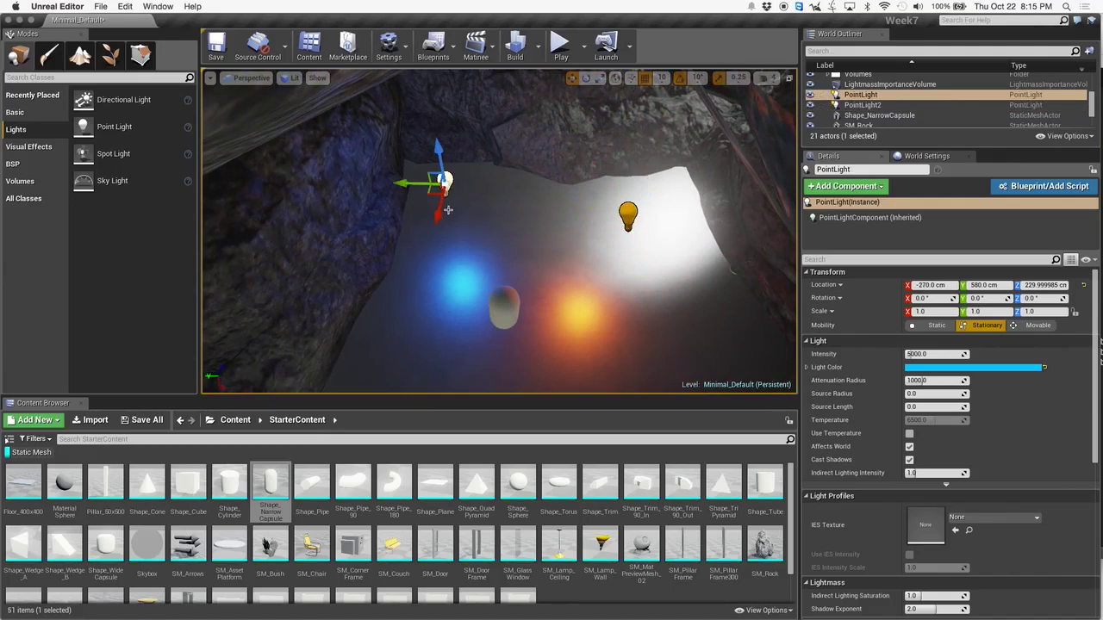
pyautogui.moveTo(441, 213); pyautogui.dragTo(436, 263)
pyautogui.moveTo(463, 268); pyautogui.dragTo(438, 229, button='right')
pyautogui.scroll(-3, 500, 231)
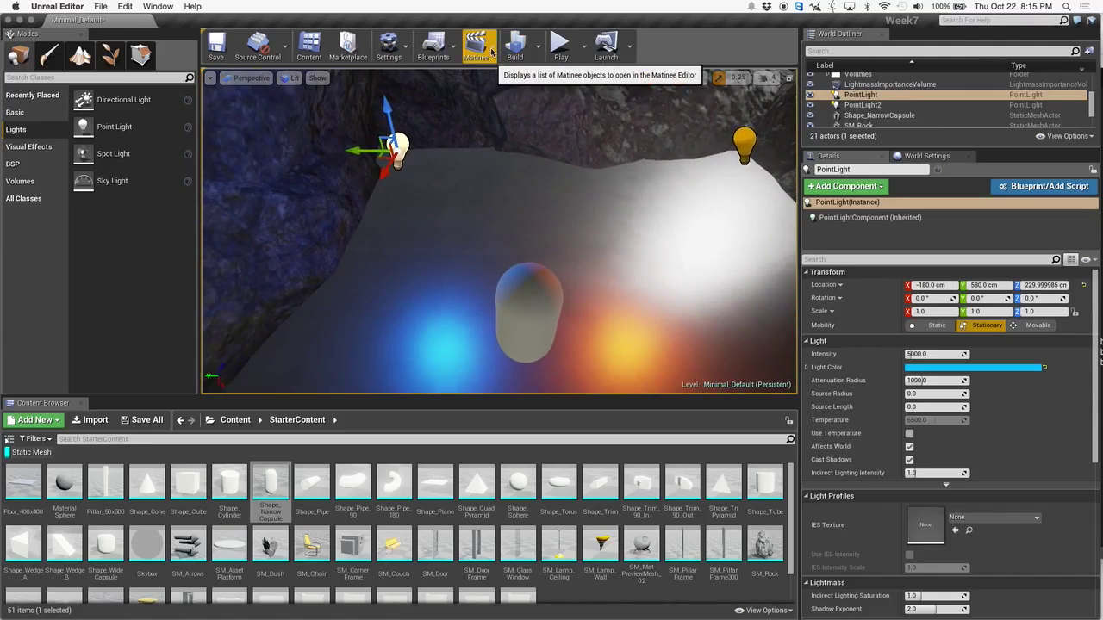
pyautogui.moveTo(574, 178); pyautogui.dragTo(603, 182, button='right')
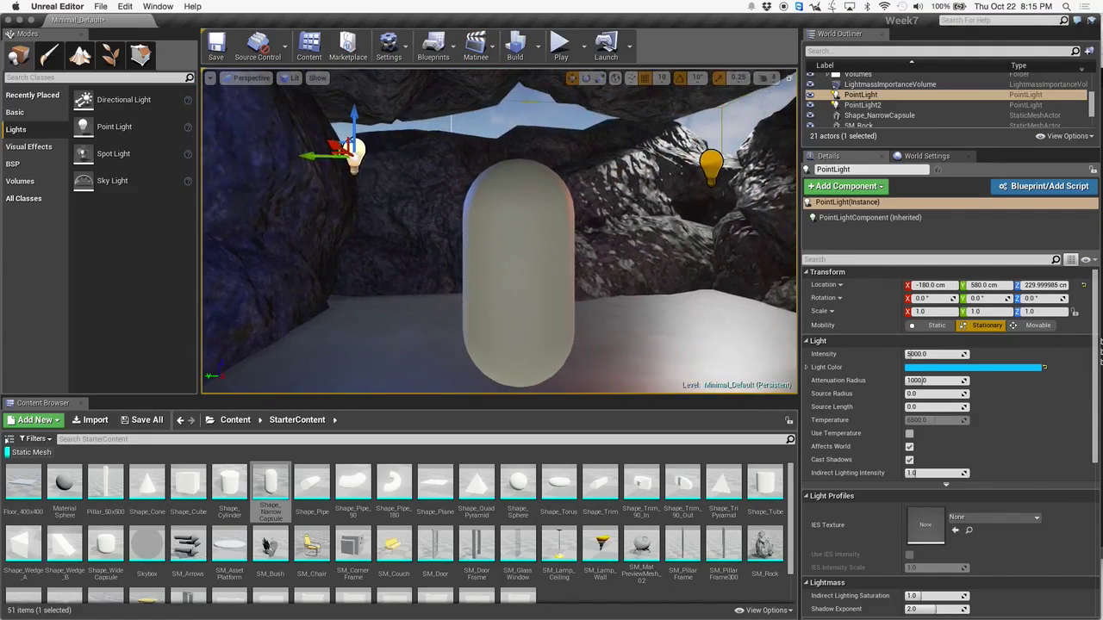
pyautogui.press('s')
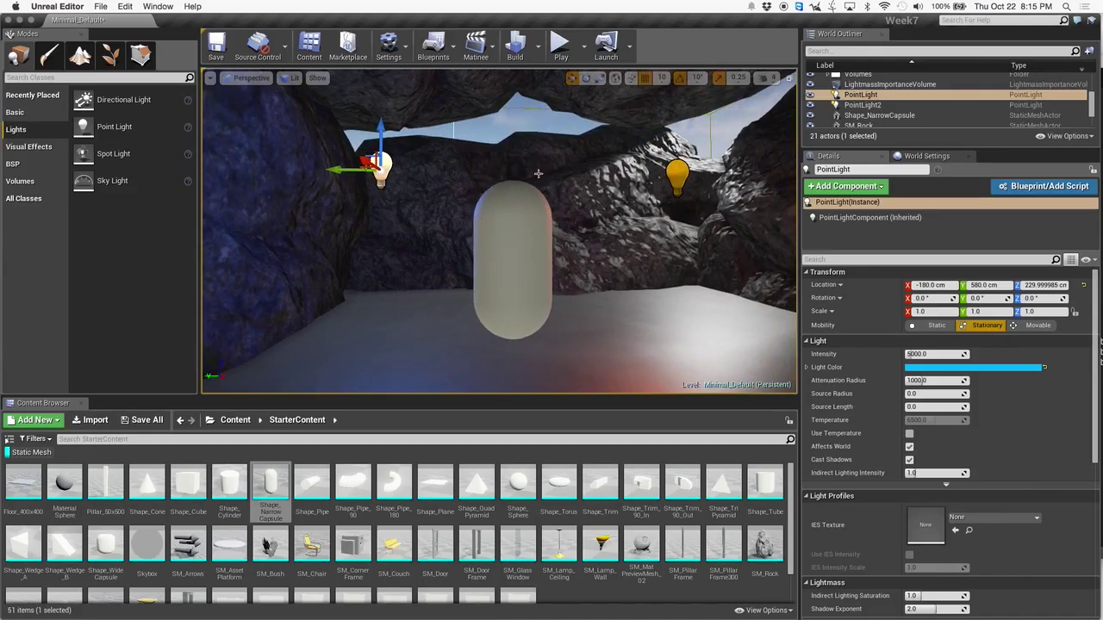
# - Build only the lighting for the cave and inspect the capsule between the blue and orange lights
pyautogui.click(535, 56)
pyautogui.click(571, 78)
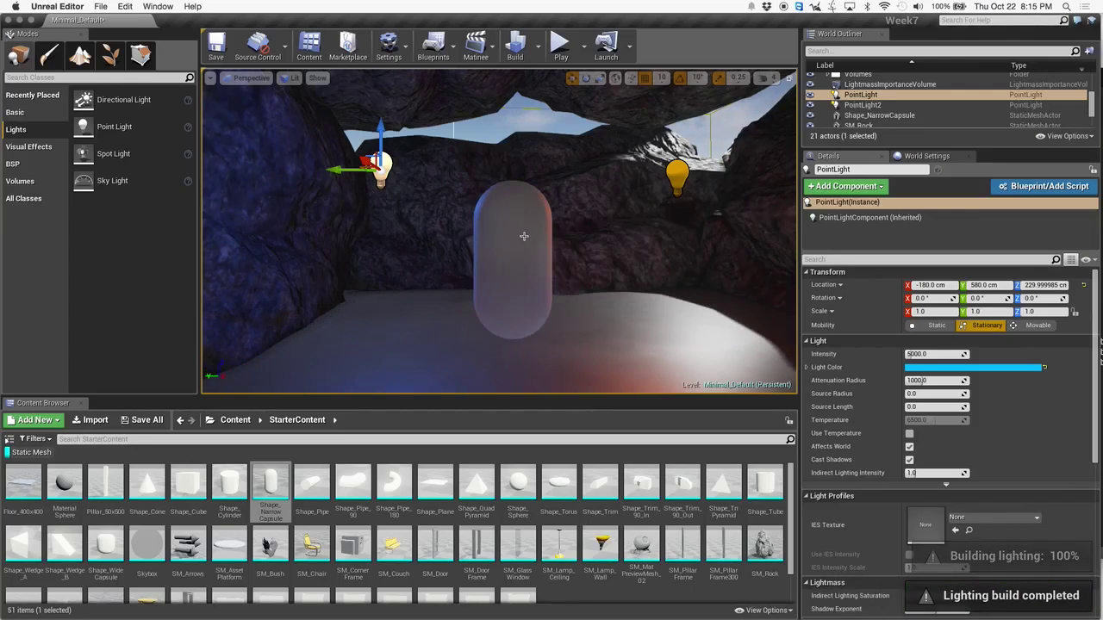
pyautogui.moveTo(558, 230); pyautogui.dragTo(557, 319)
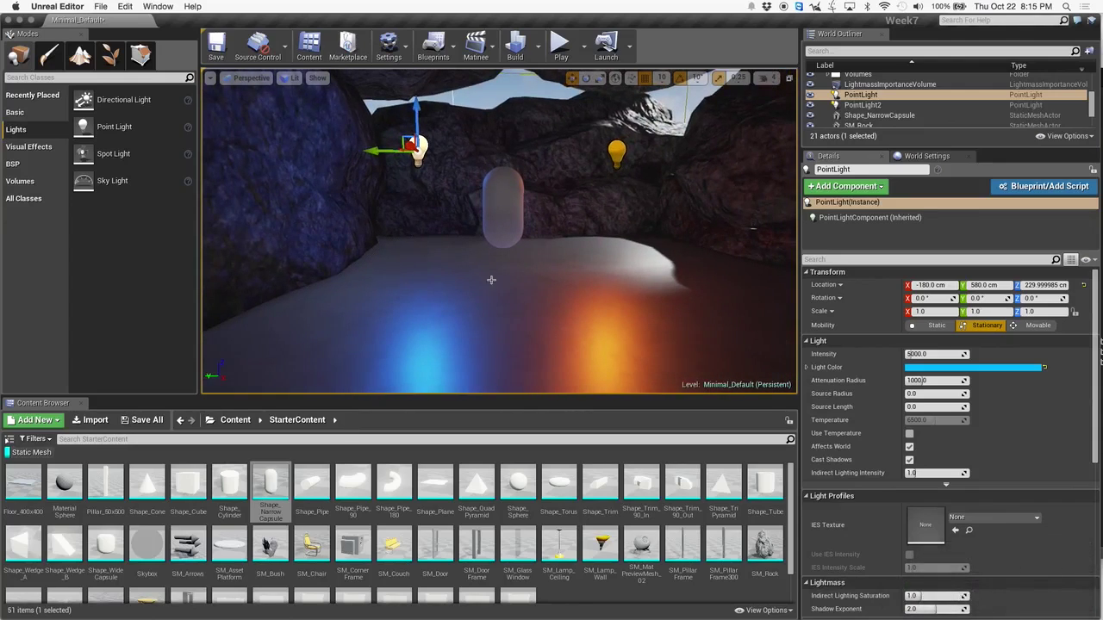
# - Place a third, white point light in front of the capsule at about X 159, Y 440, Z 170 cm
pyautogui.moveTo(108, 127); pyautogui.dragTo(511, 196)
pyautogui.moveTo(627, 177); pyautogui.dragTo(672, 138, button='right')
pyautogui.moveTo(521, 201); pyautogui.dragTo(499, 201, button='right')
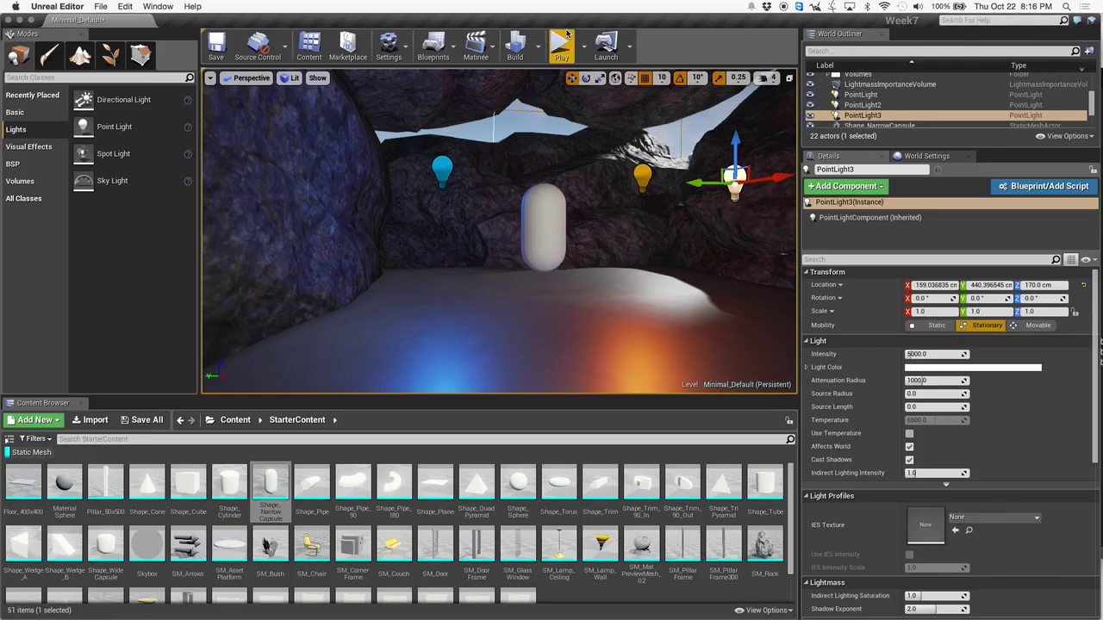
# - Build only the lighting for the cave with the third point light in place and dismiss the message log
pyautogui.click(537, 46)
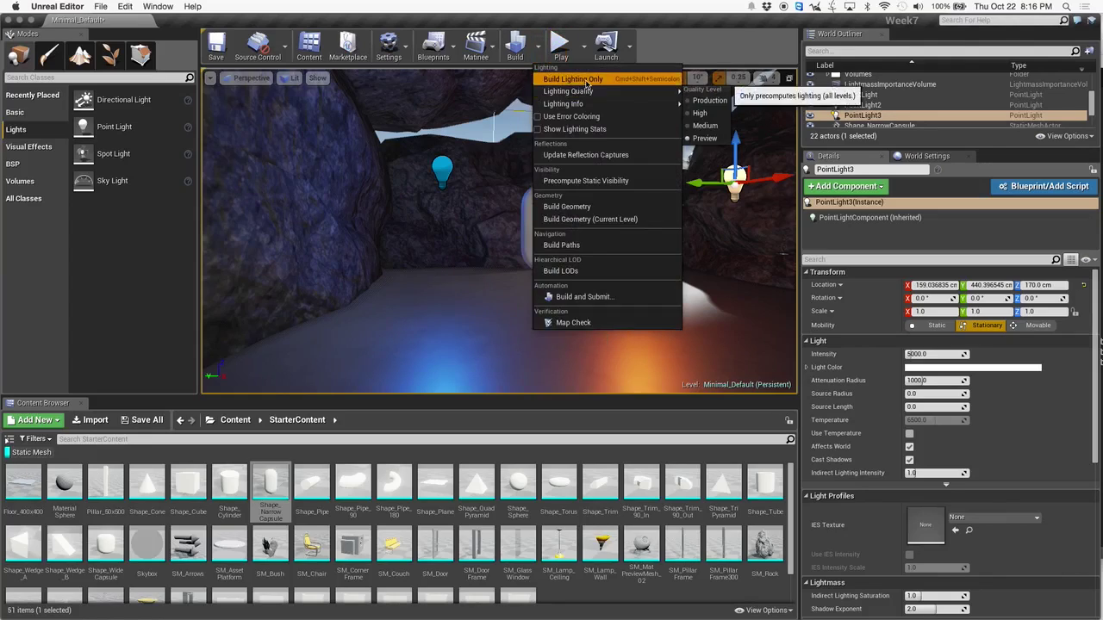
pyautogui.click(585, 83)
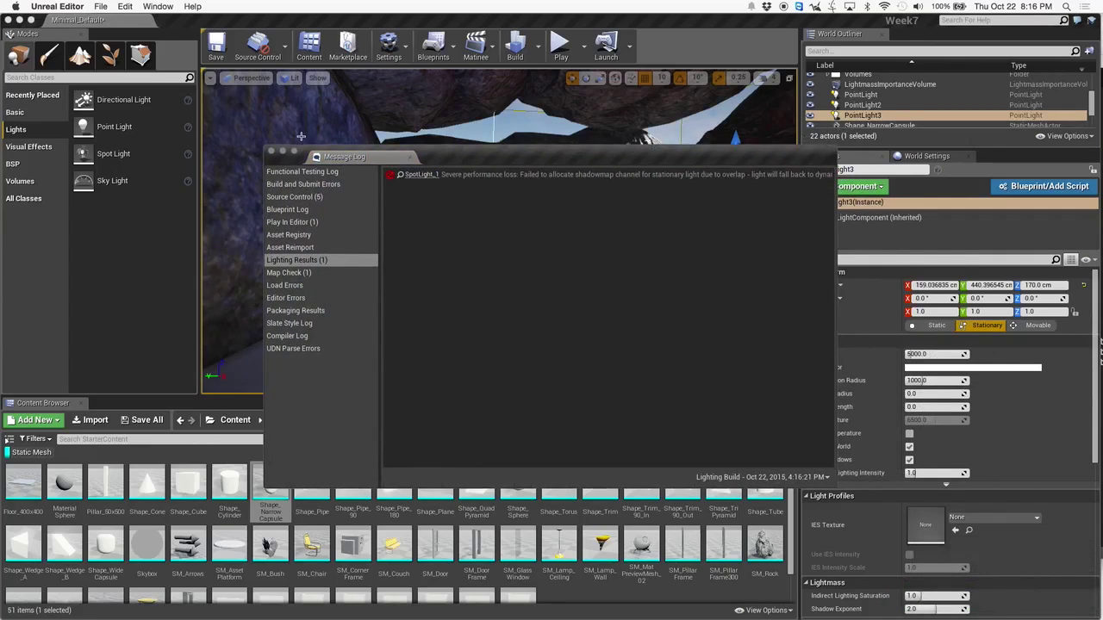
pyautogui.click(272, 152)
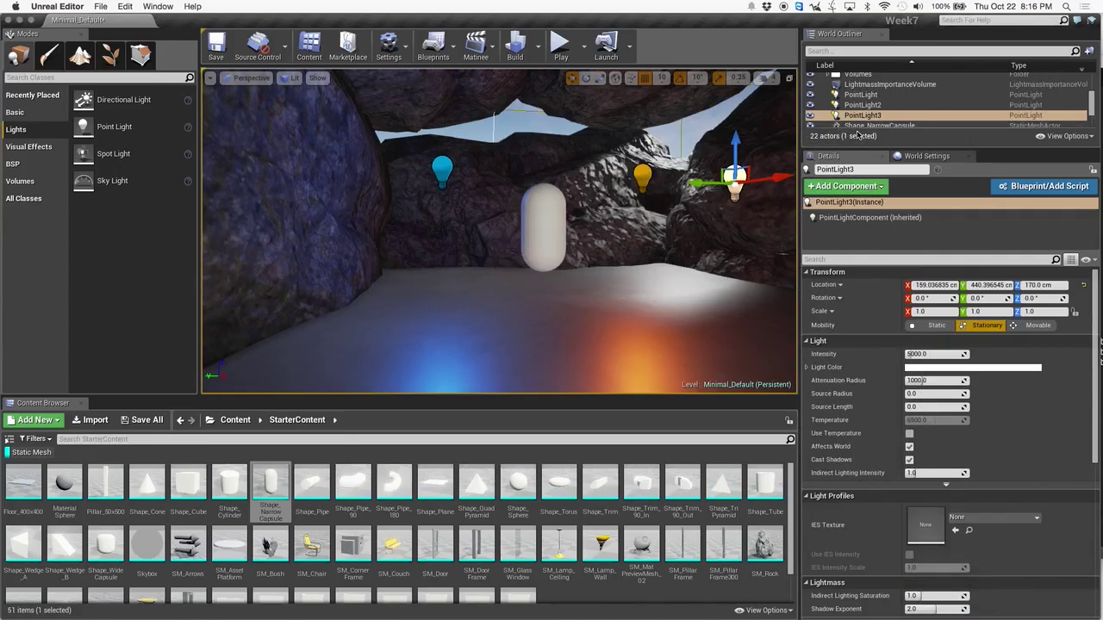
# - Enlarge the World Outliner and delete the spot light from the scene
pyautogui.moveTo(817, 144); pyautogui.dragTo(816, 359)
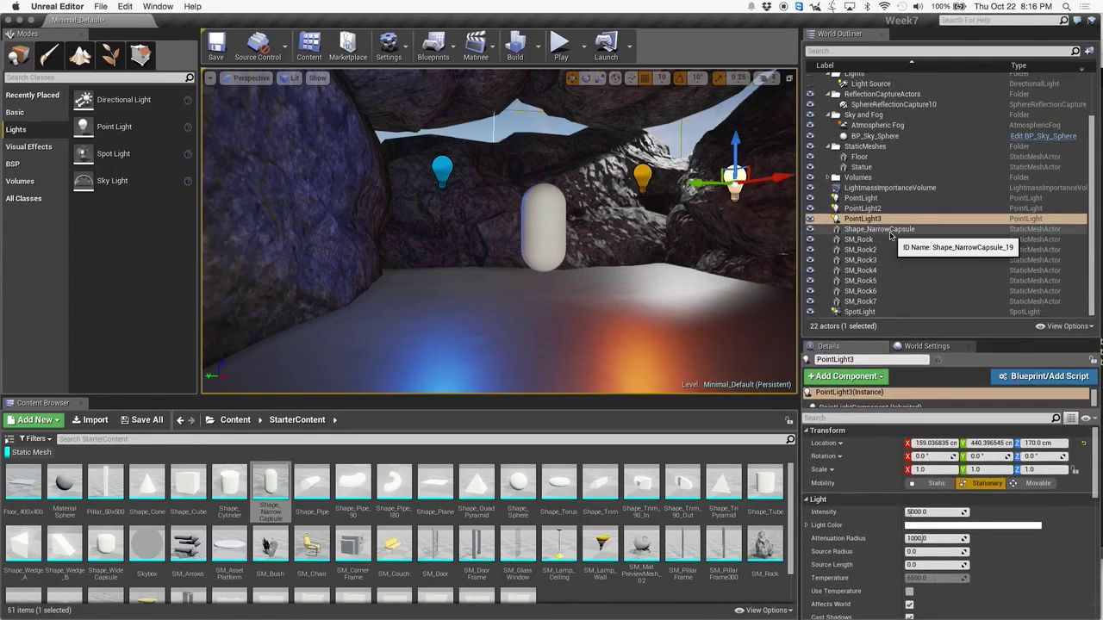
pyautogui.scroll(3, 887, 257)
pyautogui.scroll(-3, 888, 257)
pyautogui.click(858, 313)
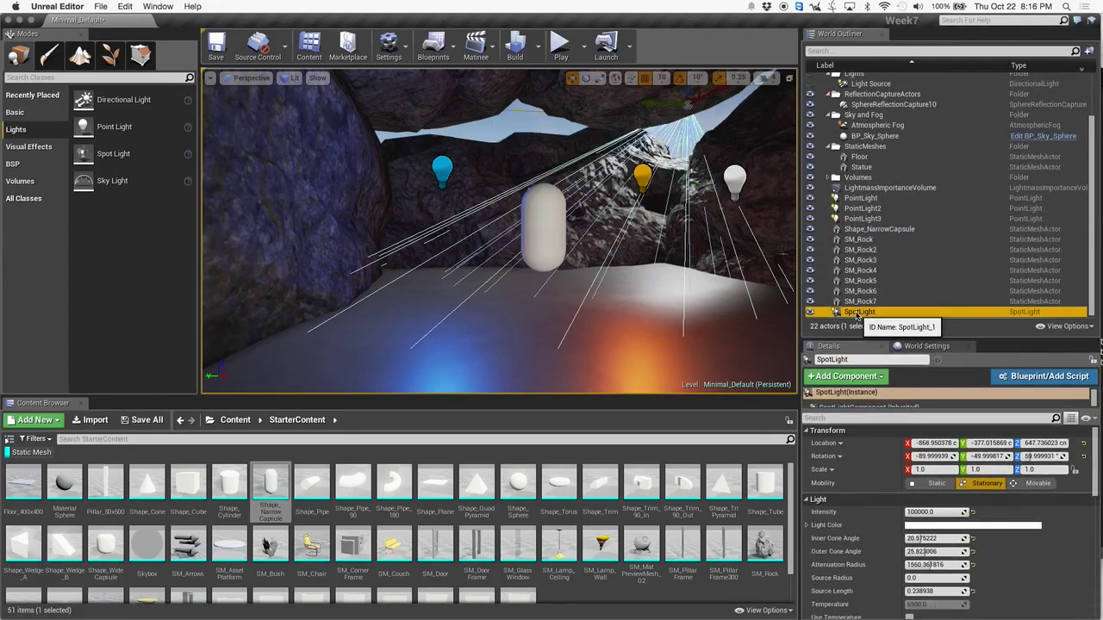
pyautogui.press('Delete')
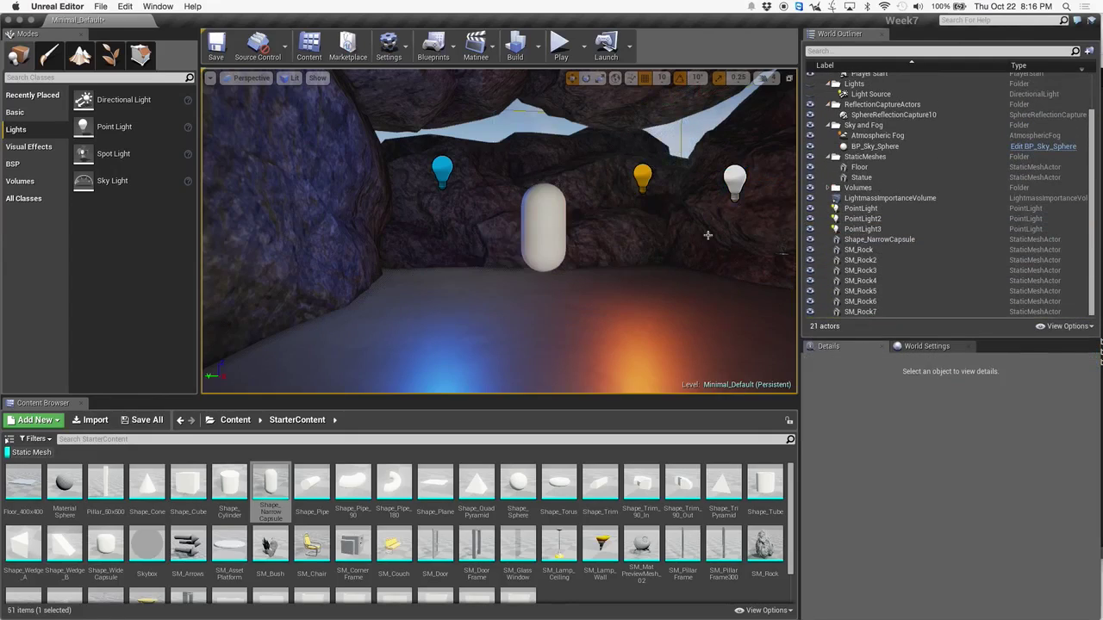
# - Inspect the point-lit cave from outside and inside, and select the white point light to check its mobility options
pyautogui.scroll(-5, 614, 235)
pyautogui.scroll(-5, 557, 265)
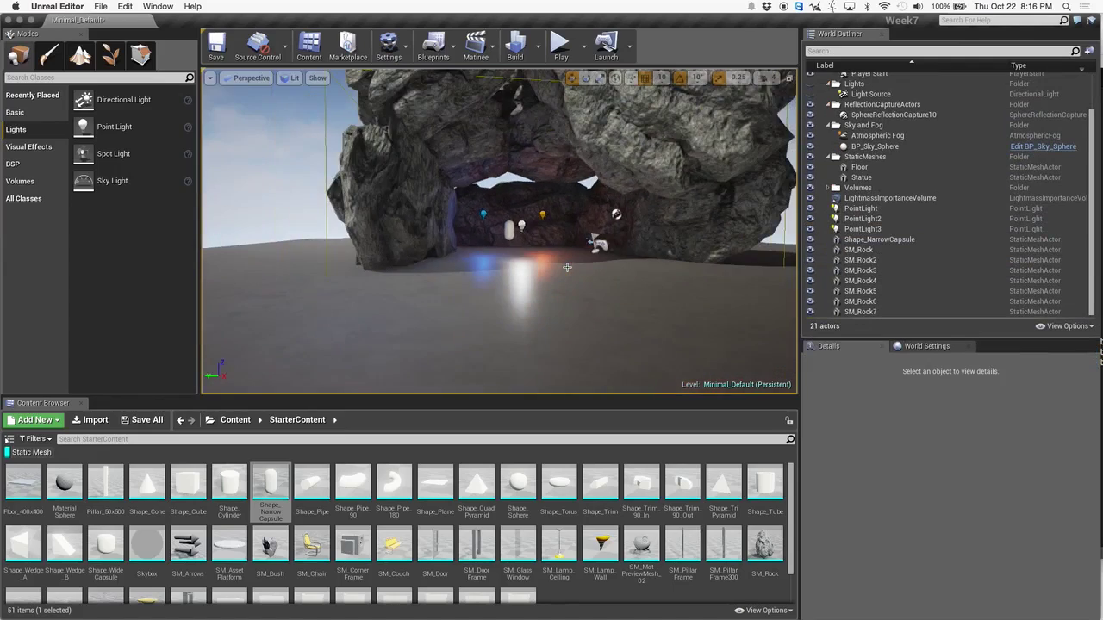
pyautogui.scroll(10, 564, 268)
pyautogui.moveTo(1101, 345)
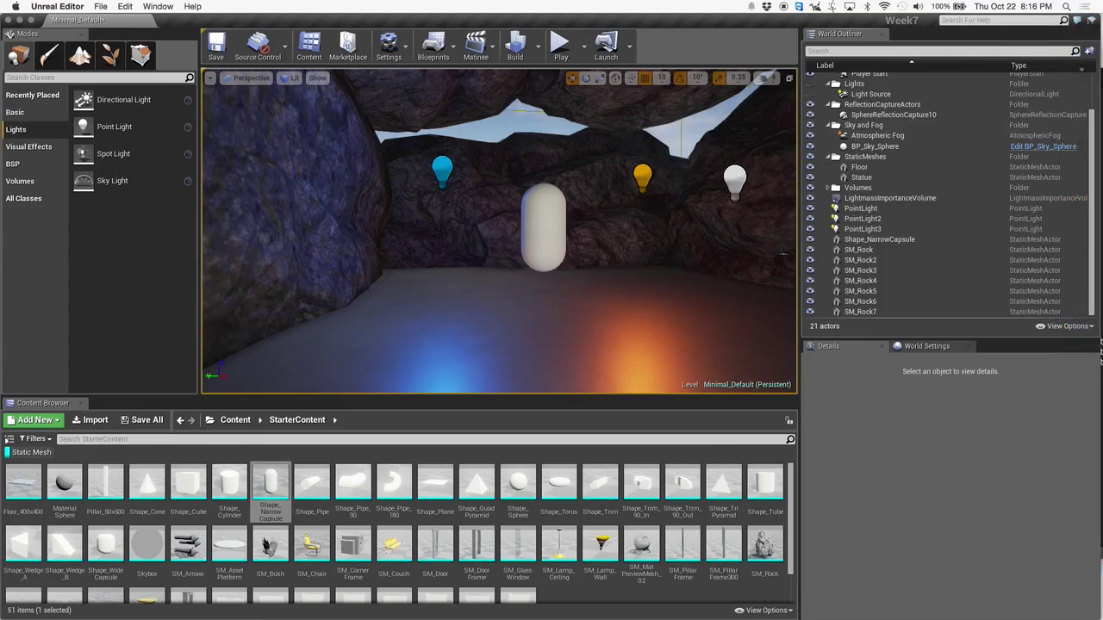
pyautogui.click(734, 179)
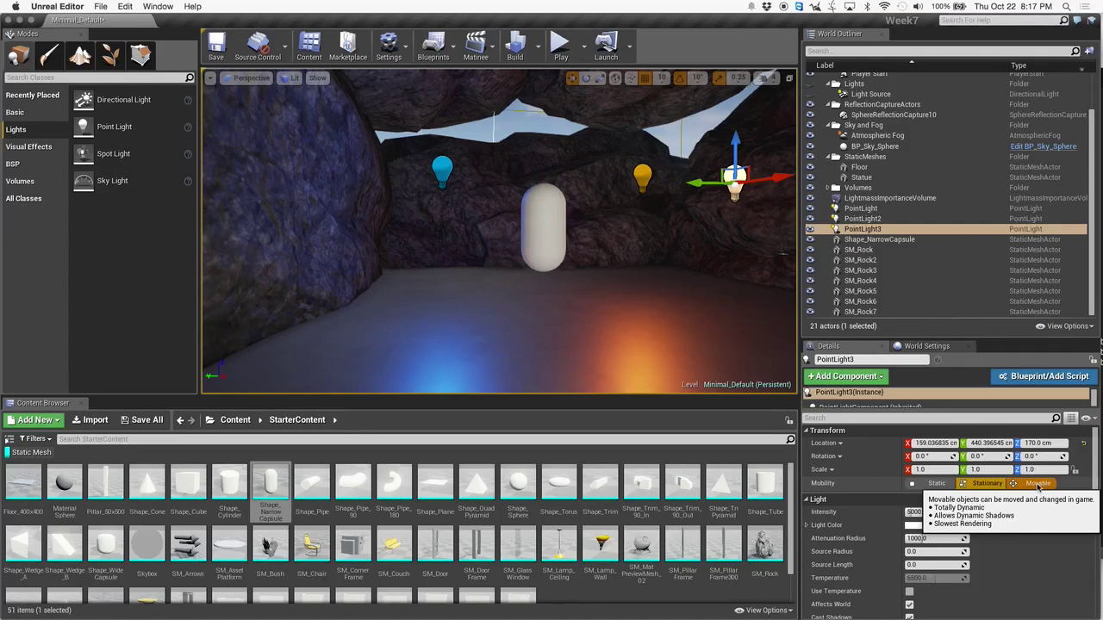
pyautogui.moveTo(1096, 482)
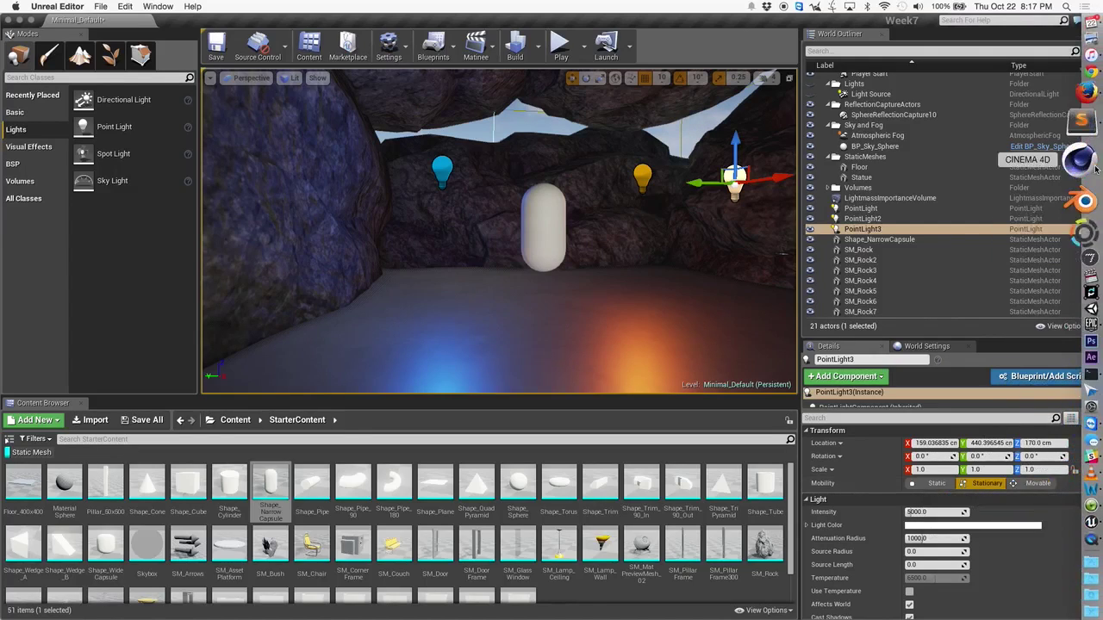
# - Switch to the light types notes in Sublime Text, review the lighting topics, and return to Unreal Editor
pyautogui.click(1086, 151)
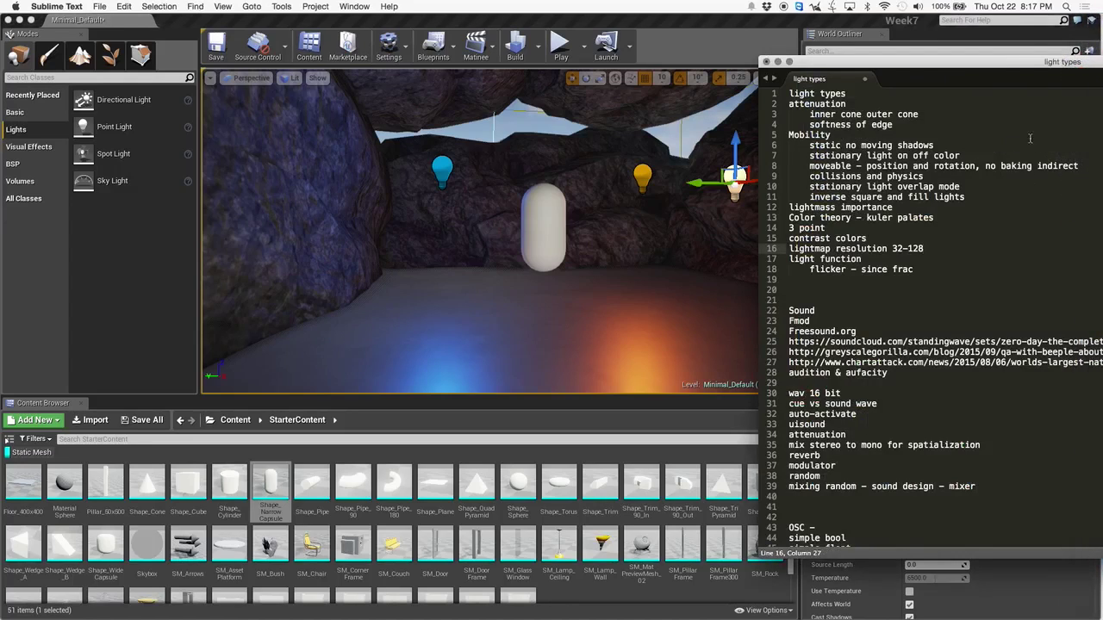
pyautogui.moveTo(1033, 62); pyautogui.dragTo(1060, 56)
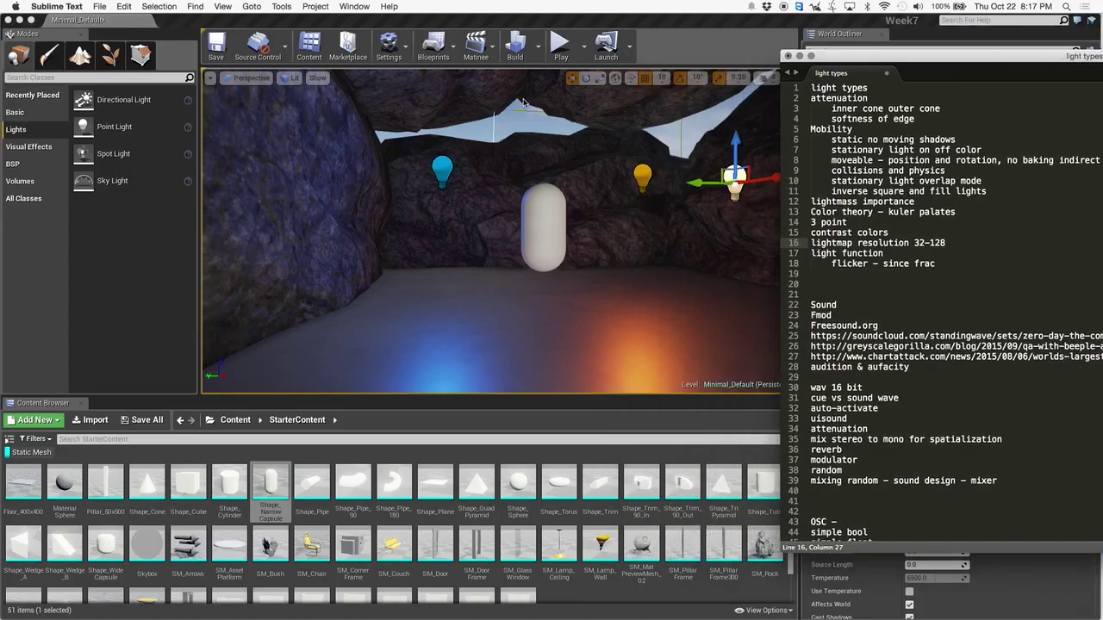
pyautogui.click(292, 79)
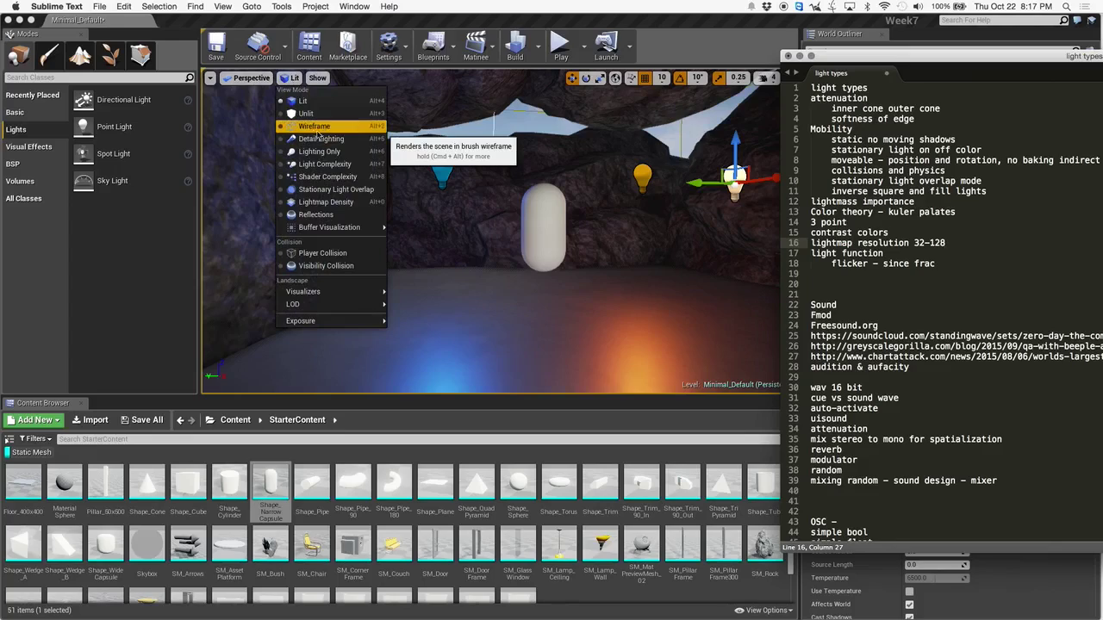
pyautogui.click(628, 289)
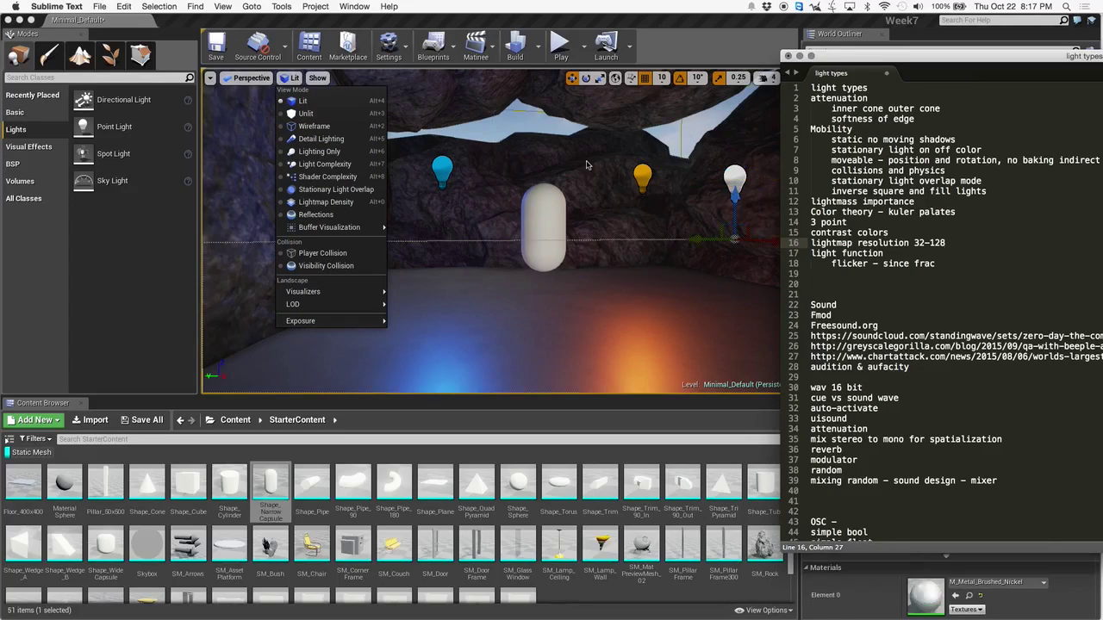
pyautogui.click(678, 40)
pyautogui.click(664, 166)
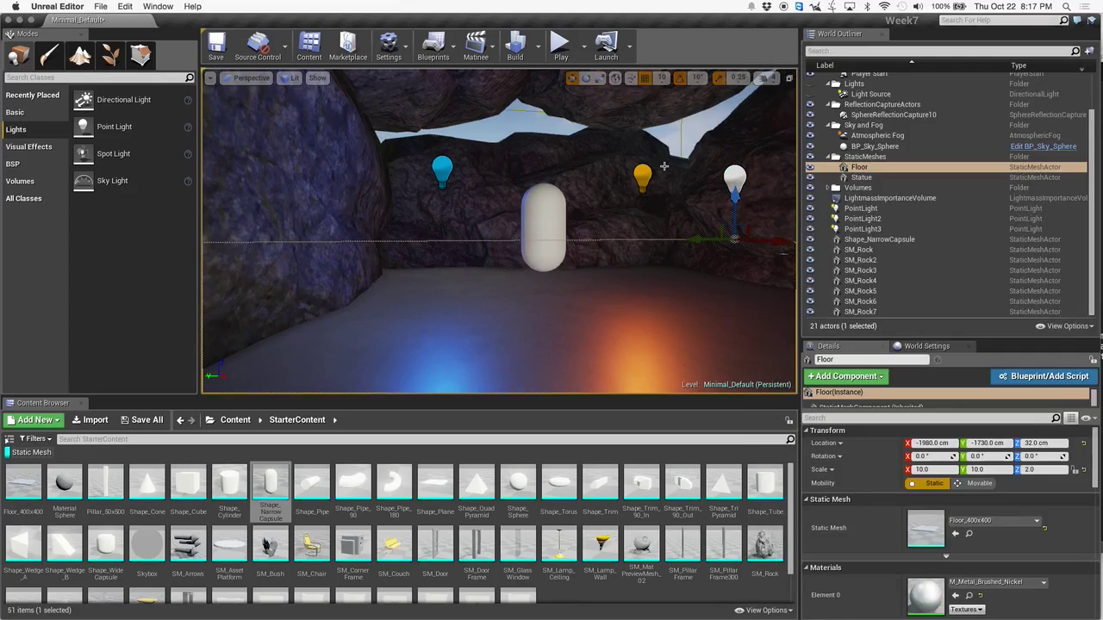
# - Select the white point light in the cave and look over the available viewport view modes
pyautogui.click(735, 177)
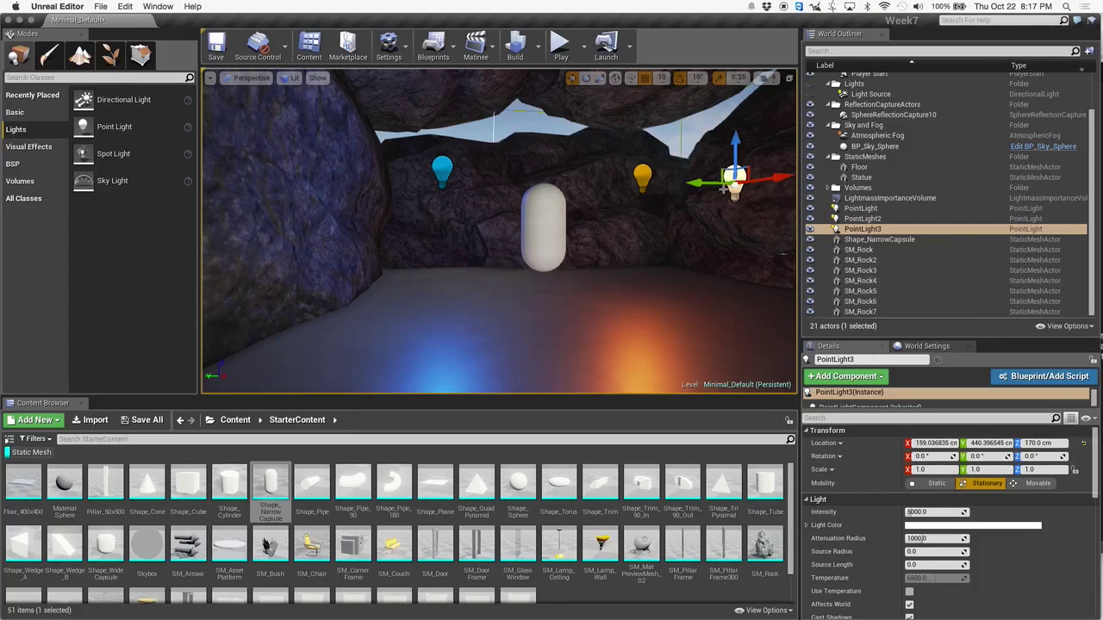
pyautogui.moveTo(717, 183)
pyautogui.mouseDown()
pyautogui.moveTo(692, 185)
pyautogui.moveTo(728, 182)
pyautogui.mouseUp()
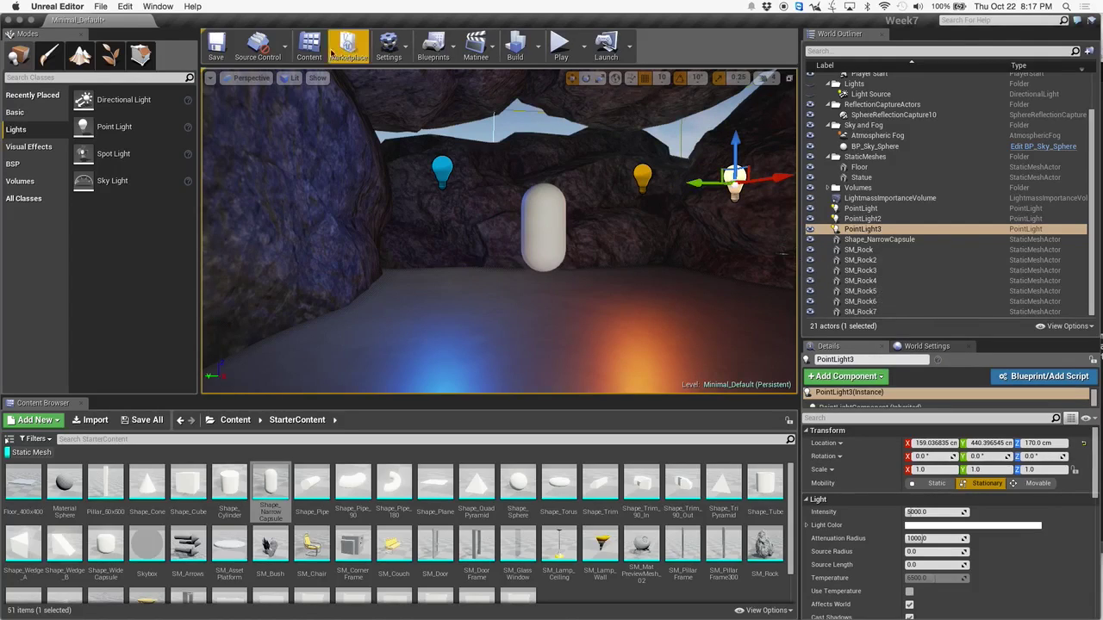
pyautogui.click(295, 78)
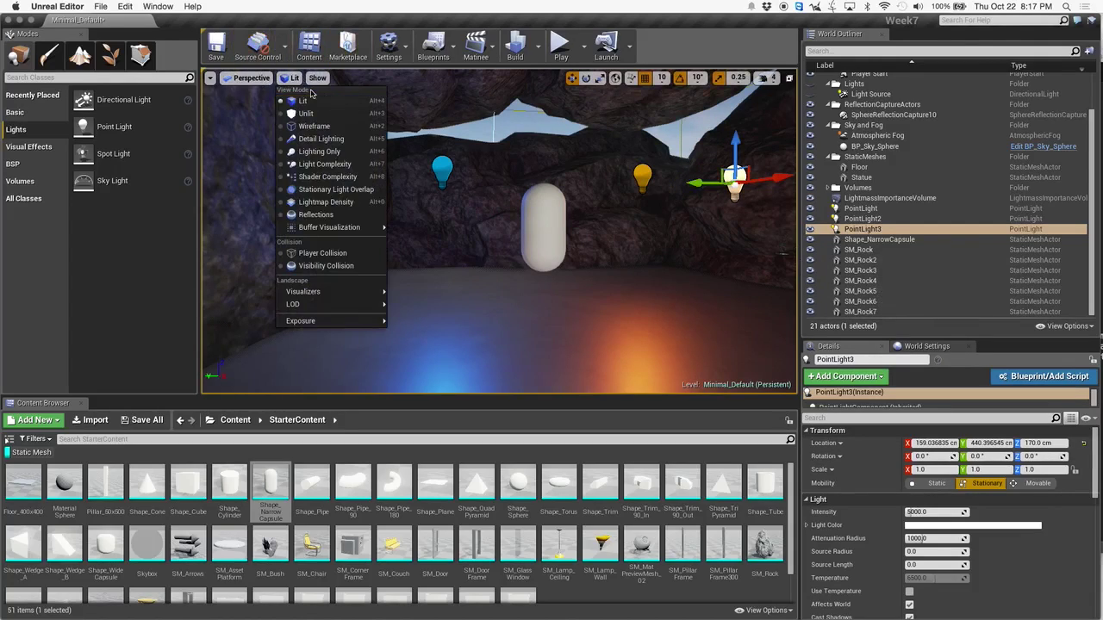
pyautogui.click(474, 171)
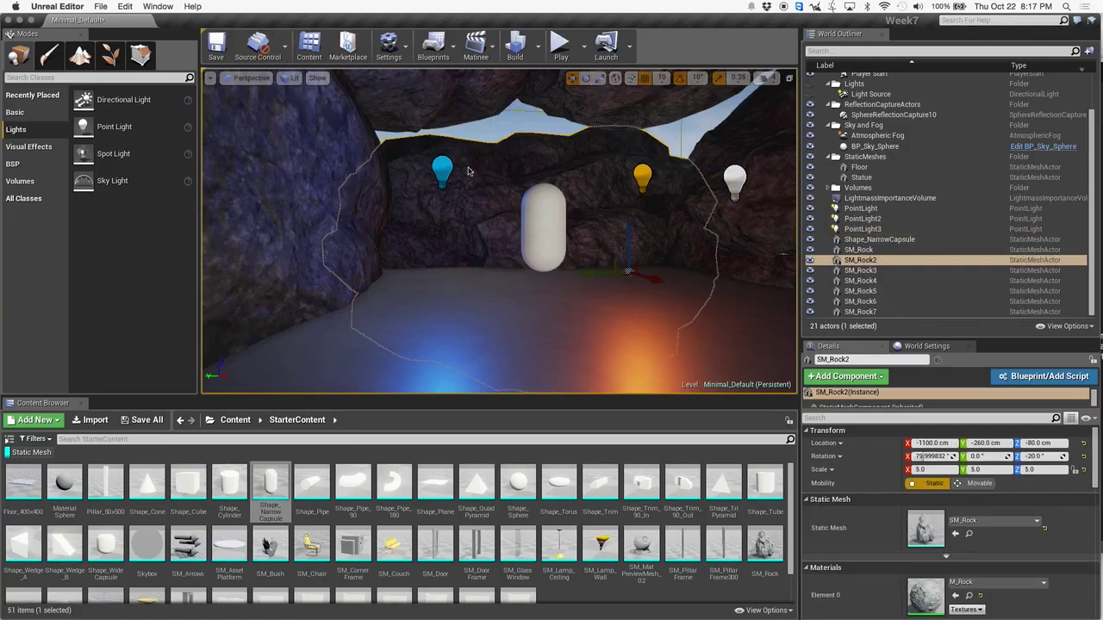
# - Play the level in the viewport, compare the cave in wireframe, unlit and lit display, and stop the play session
pyautogui.click(571, 57)
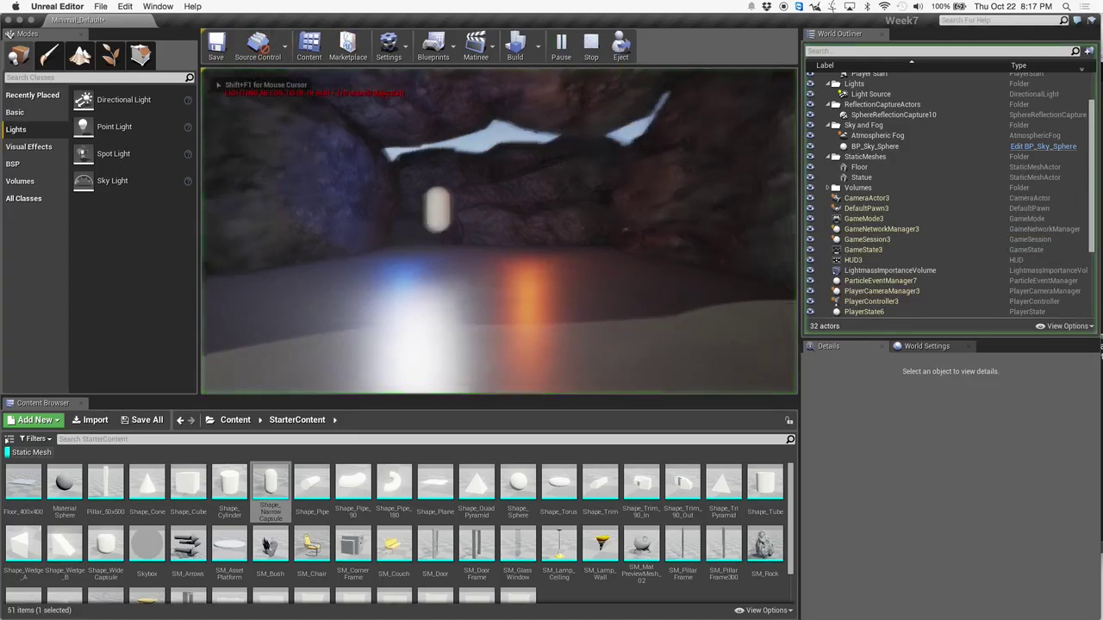
pyautogui.hotkey('shift', 'F1')
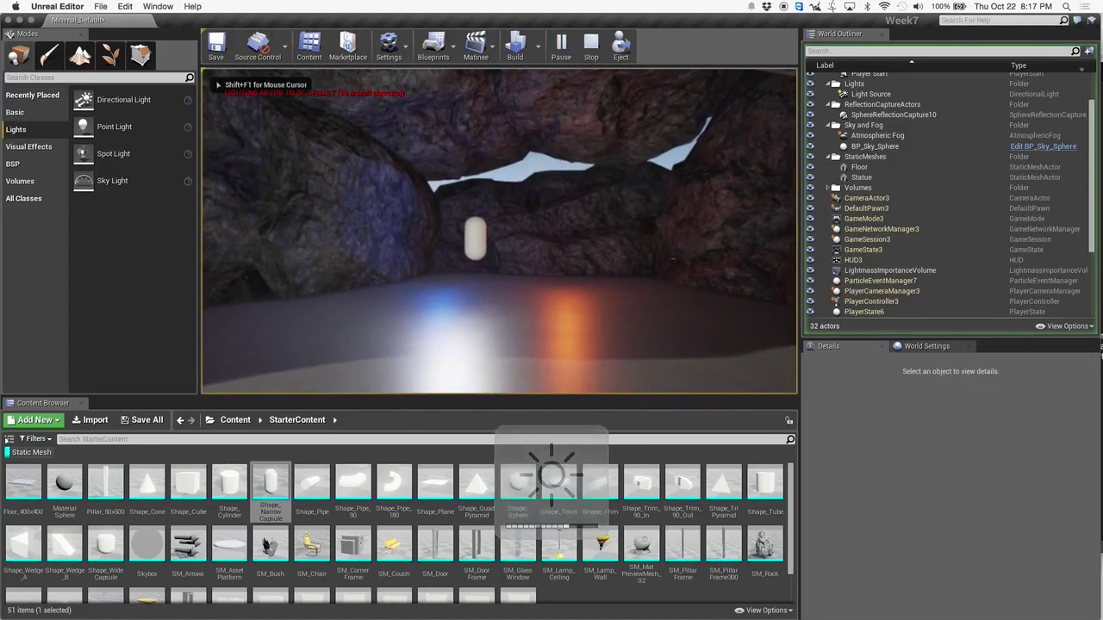
pyautogui.press('F1')
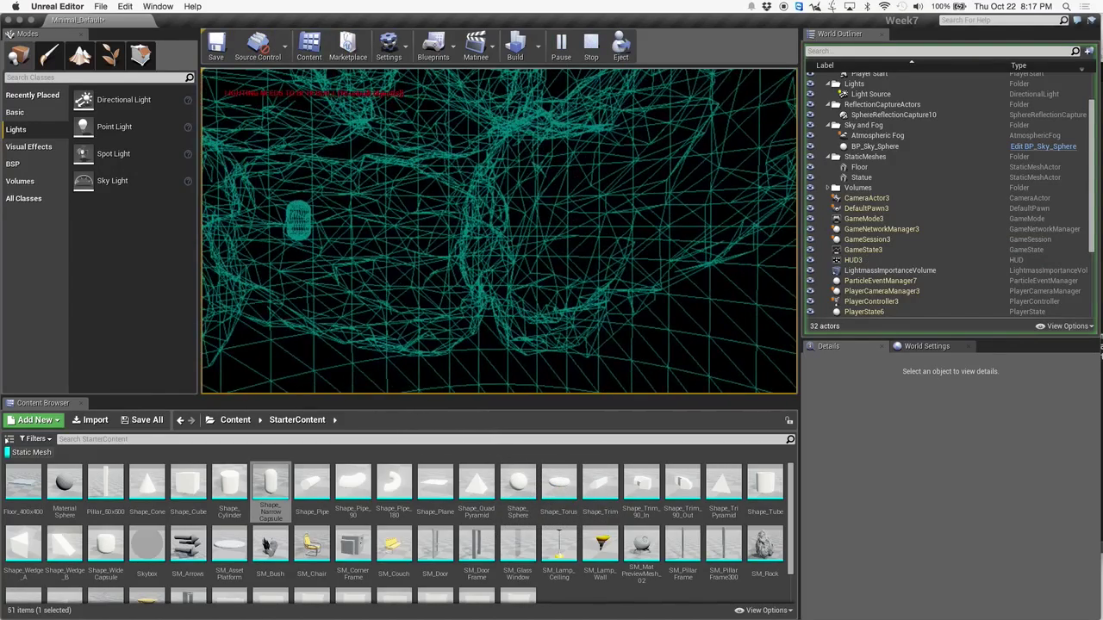
pyautogui.press('F2')
pyautogui.press('F3')
pyautogui.press('F1')
pyautogui.press('F3')
pyautogui.press('F2')
pyautogui.press('F1')
pyautogui.press('F3')
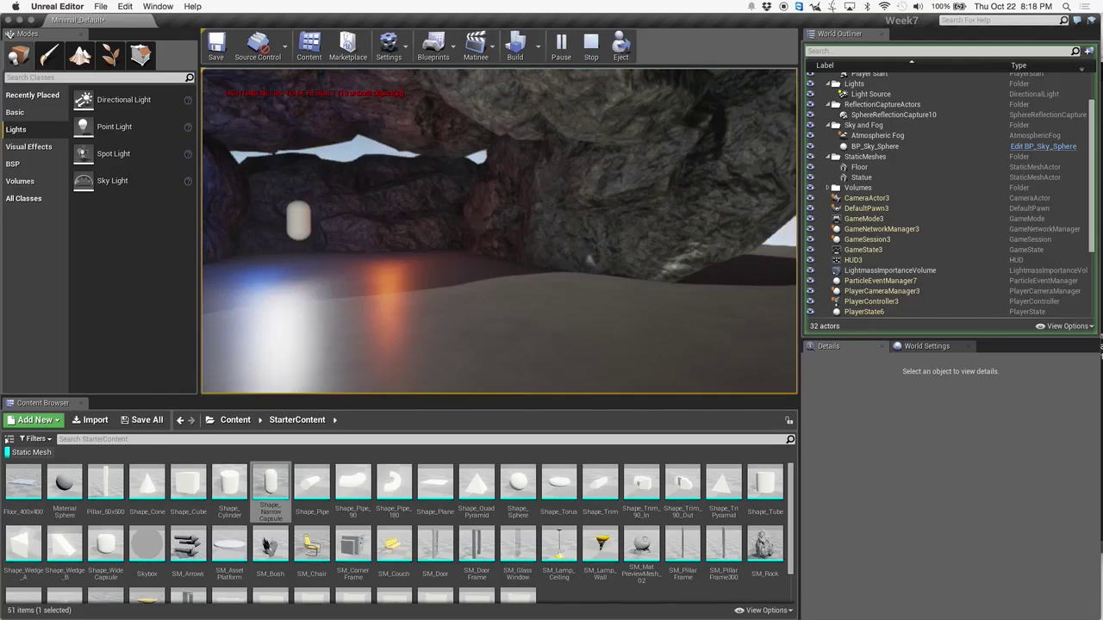
pyautogui.press('F1')
pyautogui.press('F3')
pyautogui.press('F1')
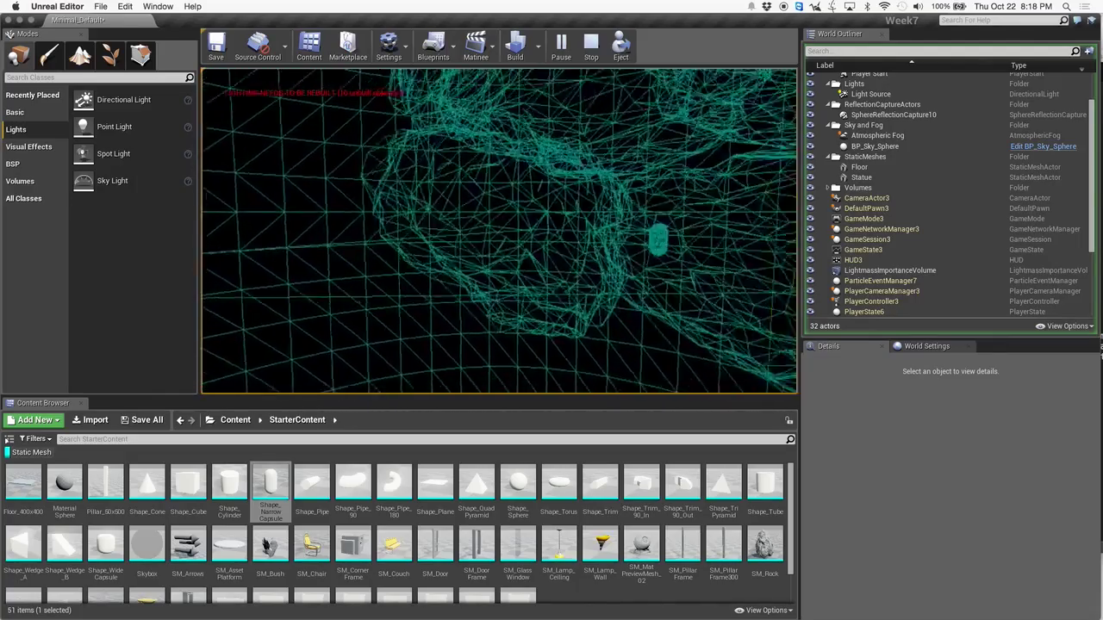
pyautogui.press('`')
pyautogui.press('`')
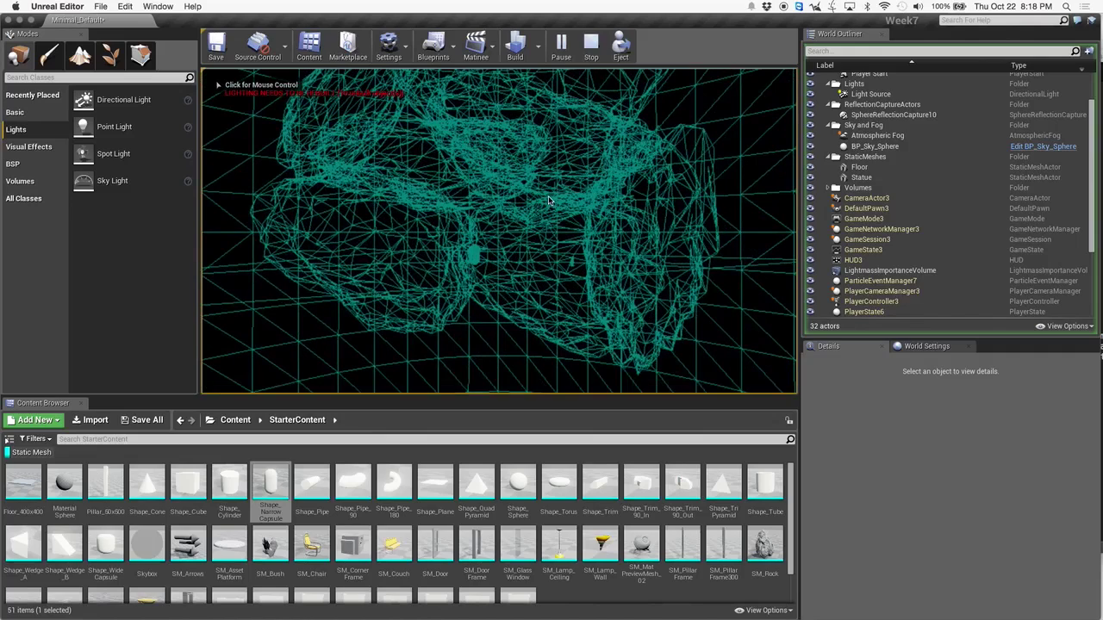
pyautogui.press('Escape')
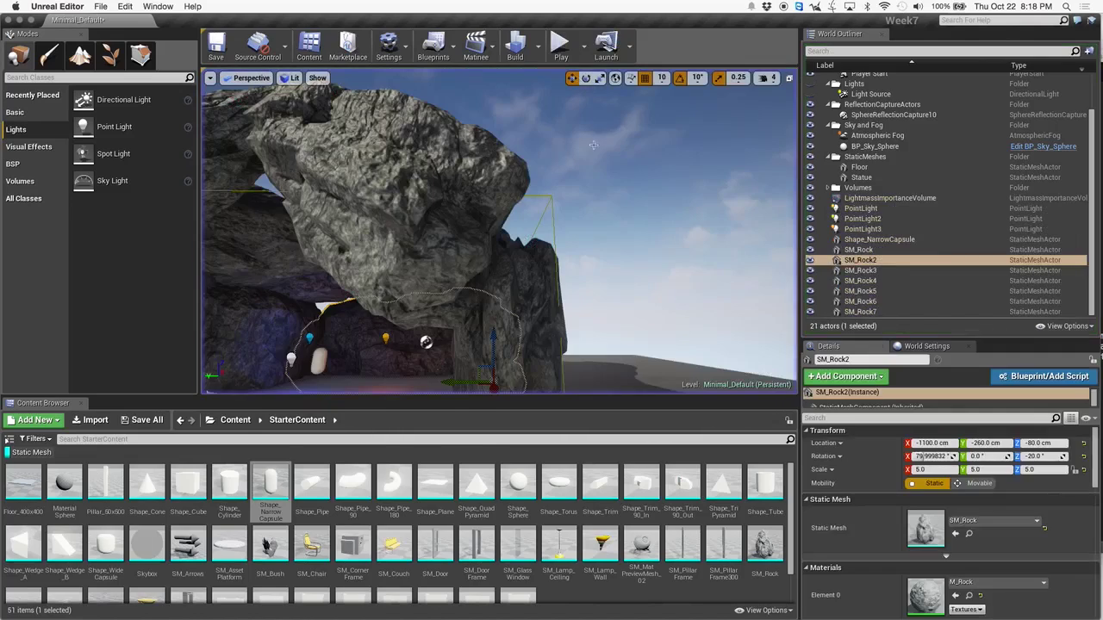
# - Face the cave entrance, check the light types notes in Sublime Text again, and return to Unreal Editor
pyautogui.moveTo(500, 231); pyautogui.dragTo(443, 278, button='right')
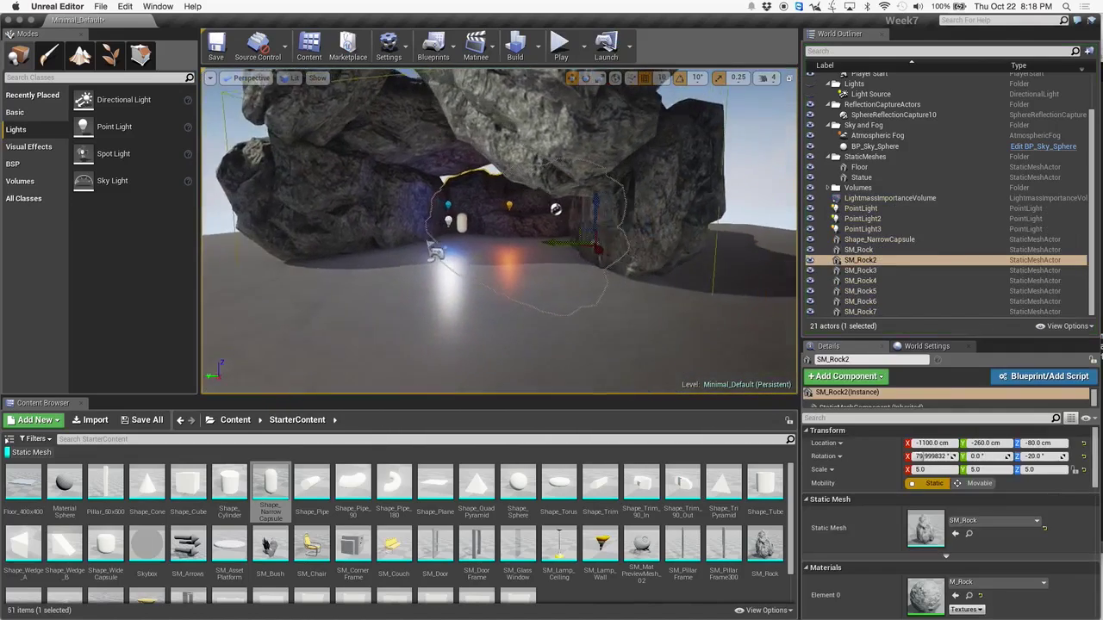
pyautogui.moveTo(1097, 119)
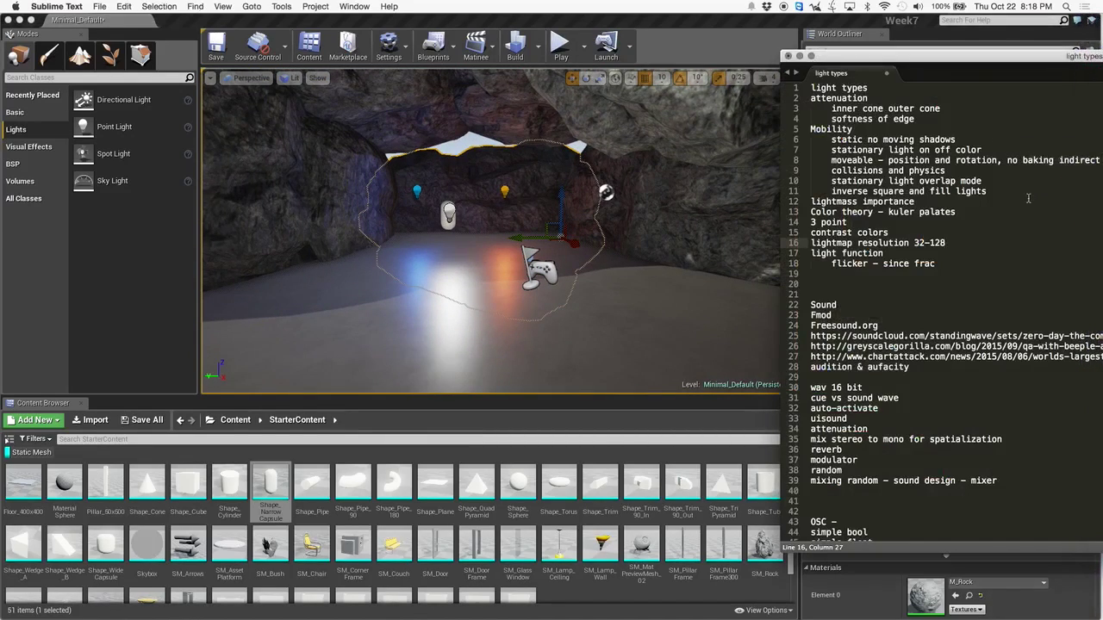
pyautogui.click(720, 56)
pyautogui.moveTo(514, 192); pyautogui.dragTo(512, 192, button='right')
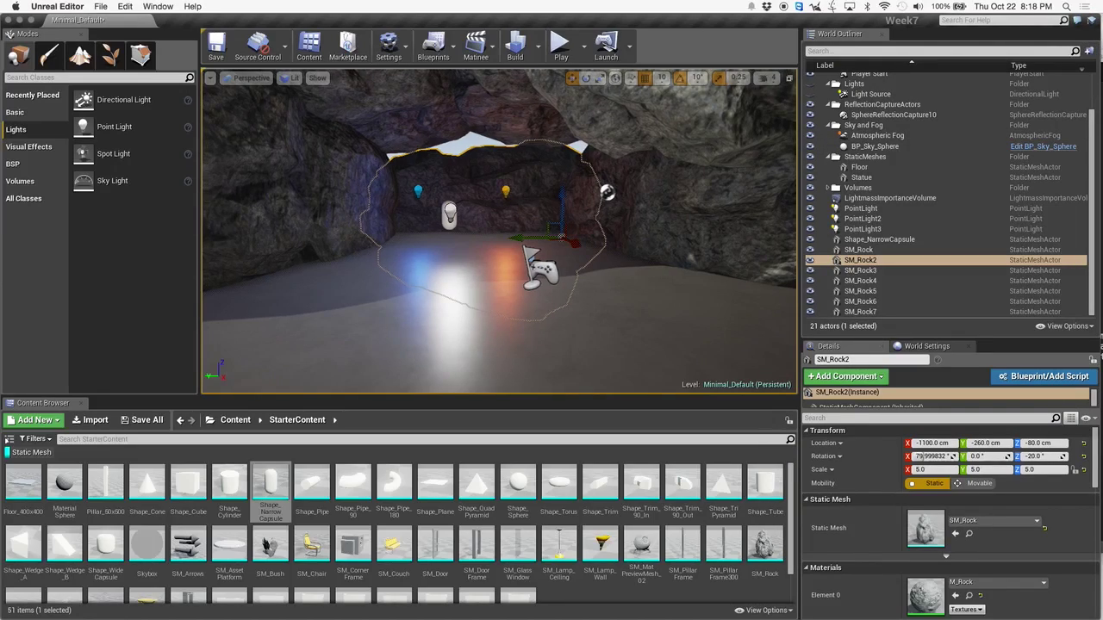
# - Select the orange point light and examine its advanced light, shadow and rendering properties, including Use Inverse Squared Falloff
pyautogui.click(506, 192)
pyautogui.scroll(-10, 989, 548)
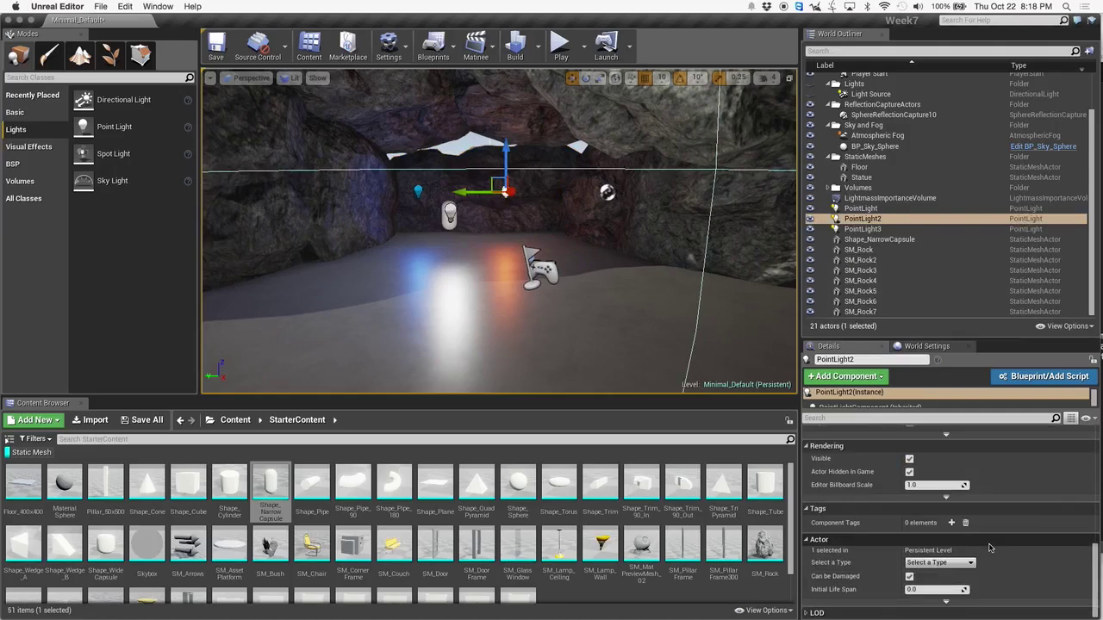
pyautogui.click(951, 498)
pyautogui.click(947, 436)
pyautogui.scroll(-2, 953, 512)
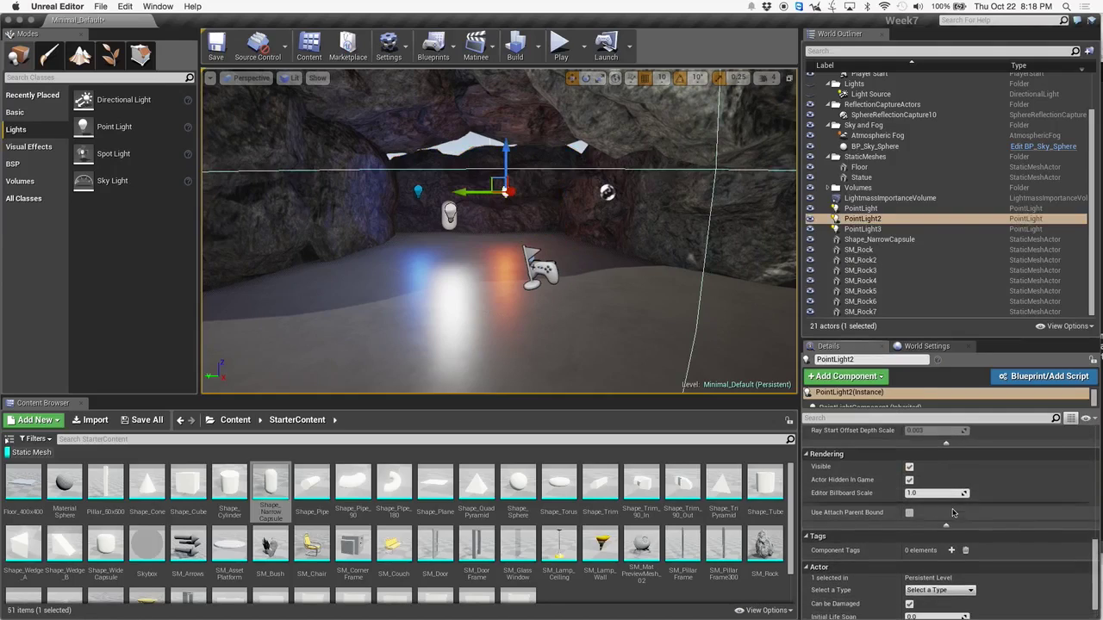
pyautogui.scroll(3, 953, 515)
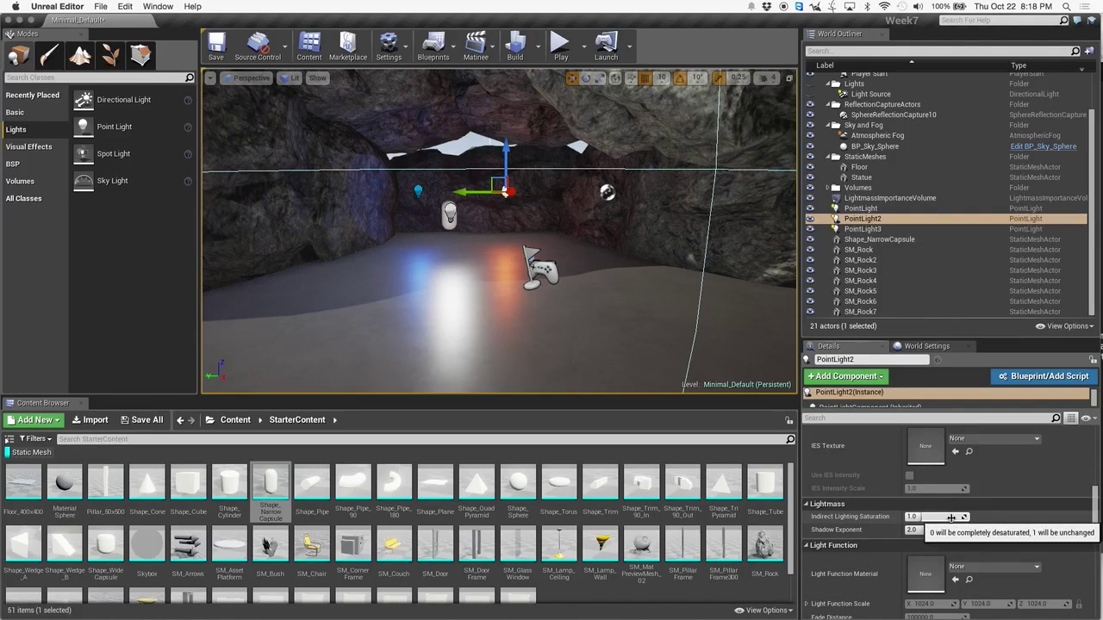
pyautogui.scroll(5, 951, 517)
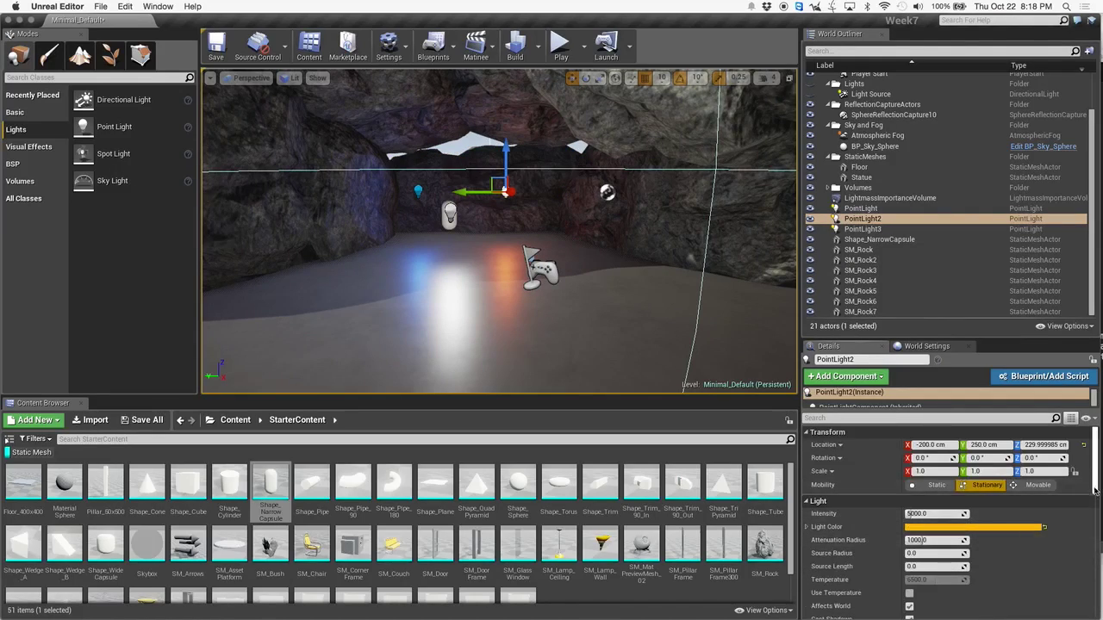
pyautogui.scroll(-3, 1088, 493)
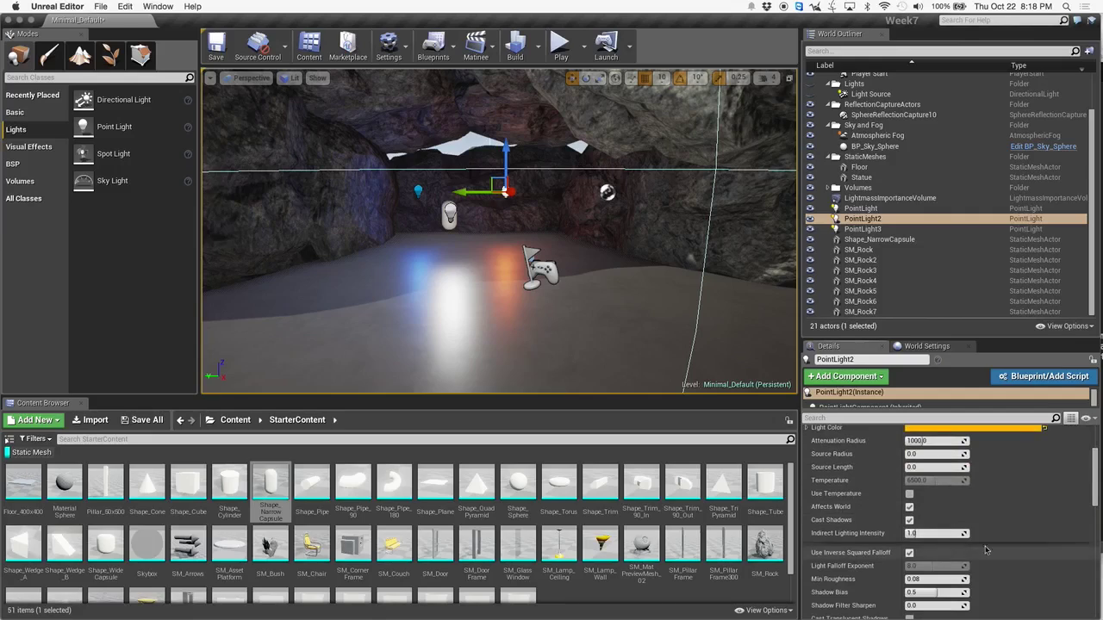
pyautogui.scroll(3, 1041, 523)
pyautogui.moveTo(1093, 472); pyautogui.dragTo(1096, 511)
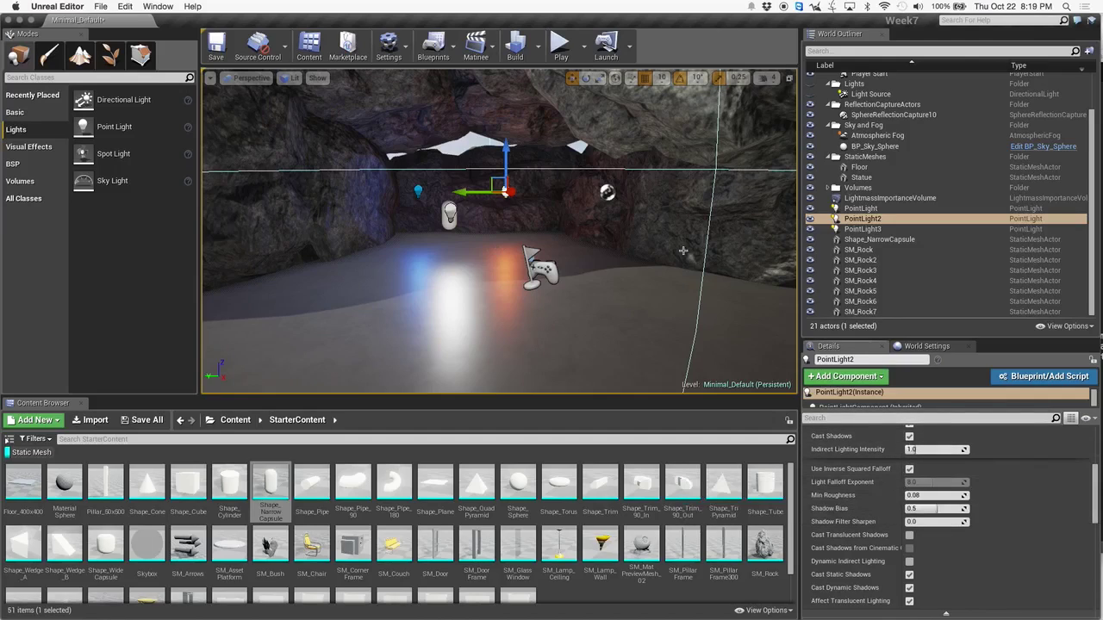
# - Select all three point lights in the cave and turn off Use Inverse Squared Falloff, keeping their mobility Stationary
pyautogui.click(861, 208)
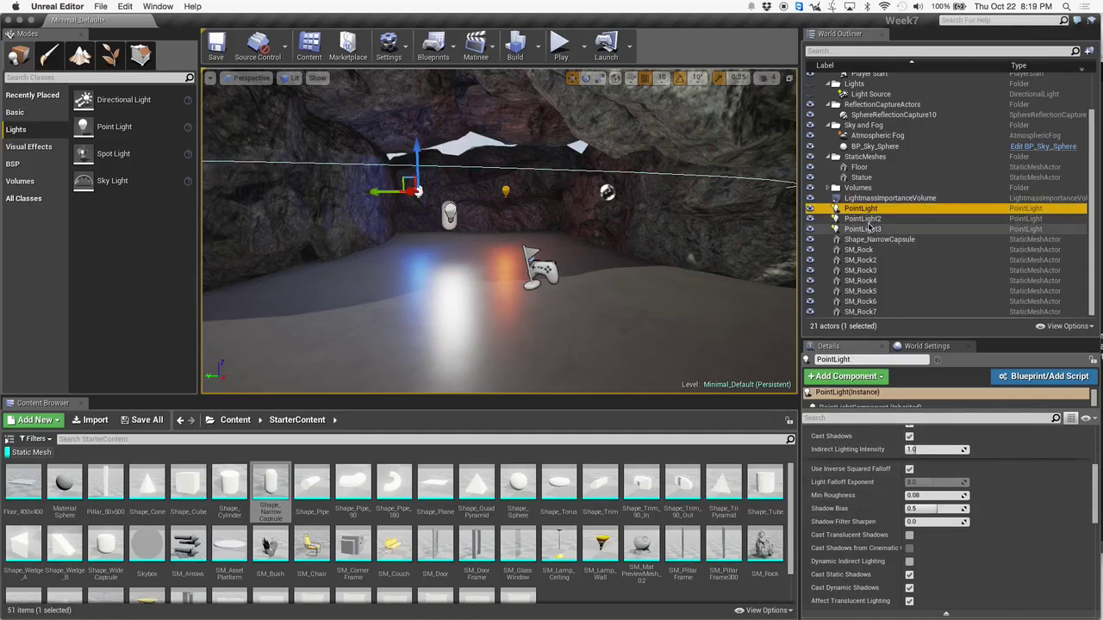
pyautogui.keyDown('shift'); pyautogui.click(868, 228); pyautogui.keyUp('shift')
pyautogui.scroll(5, 929, 421)
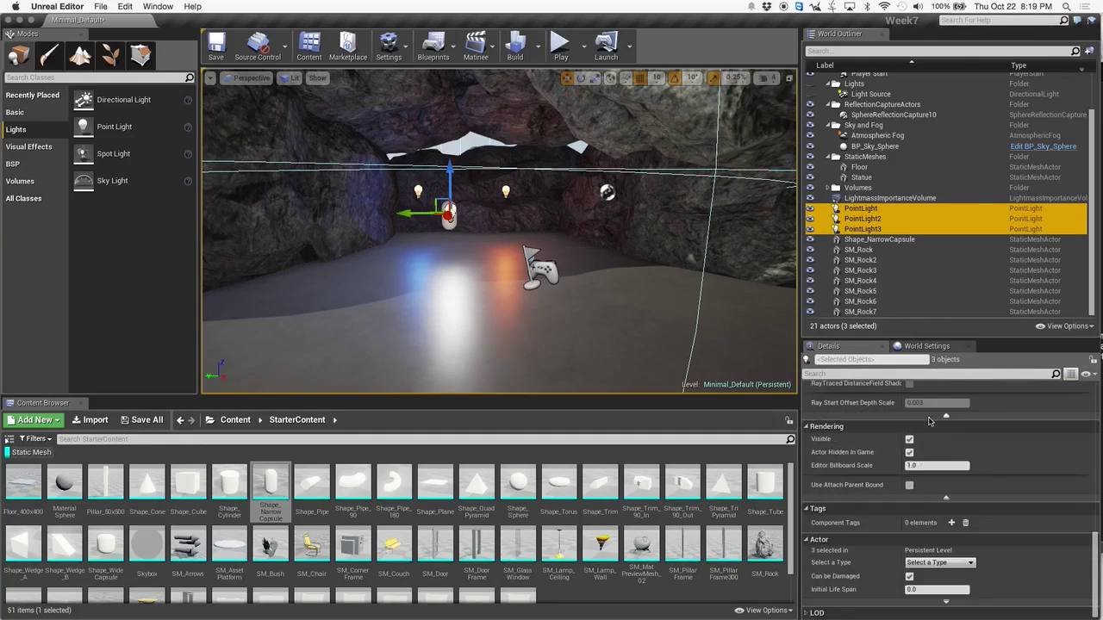
pyautogui.scroll(-1, 922, 465)
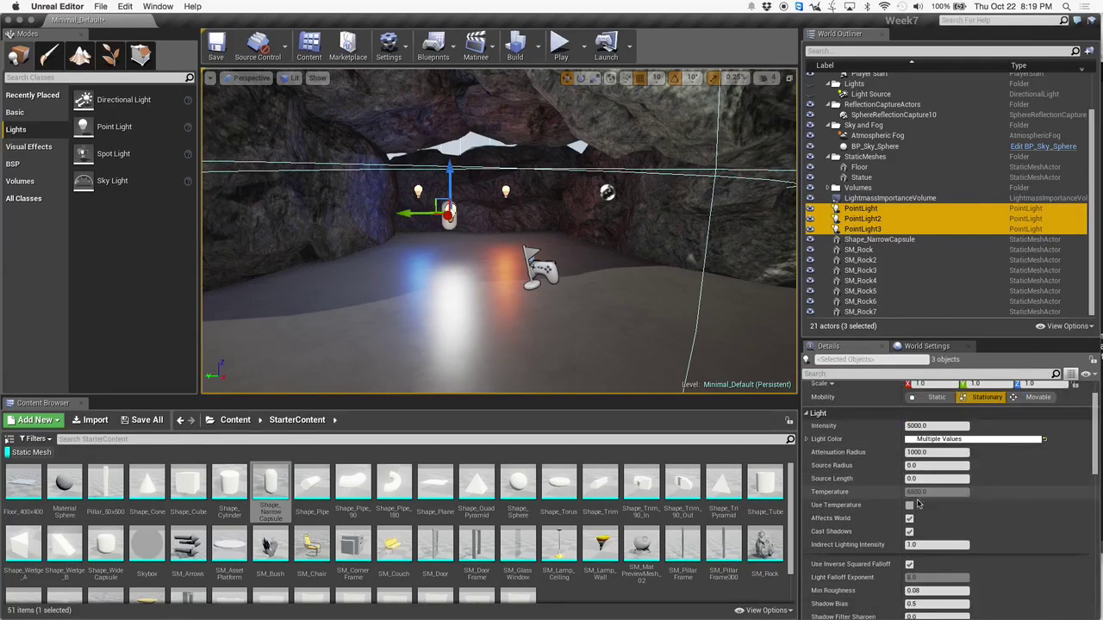
pyautogui.click(909, 566)
pyautogui.click(983, 397)
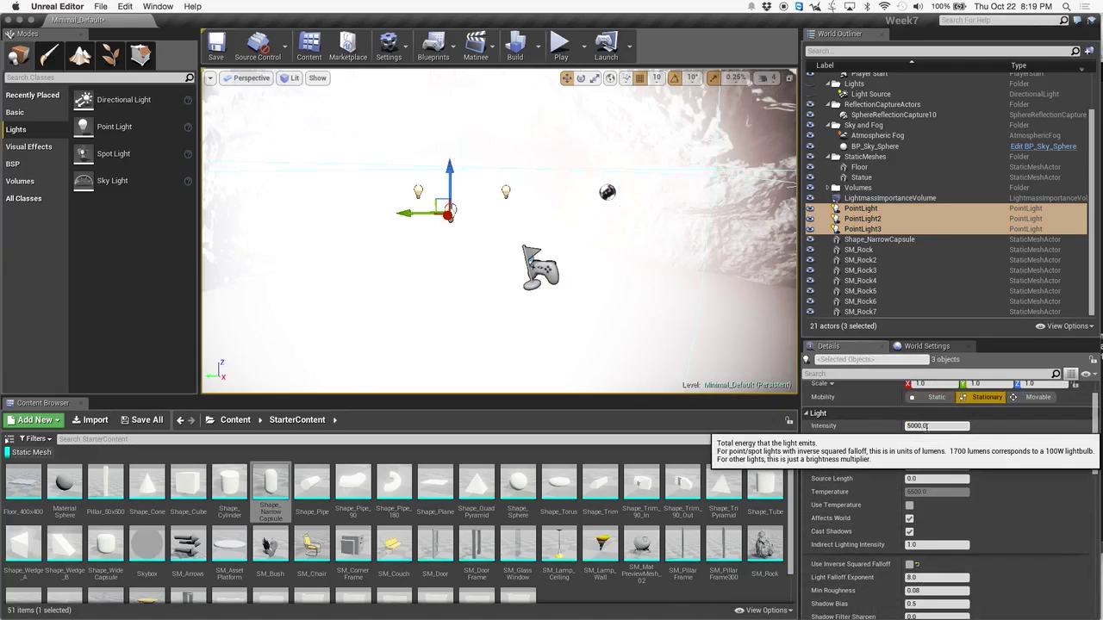
# - Set the intensity of the three point lights to 10 and look over the coloured light on the cave walls and ceiling
pyautogui.click(931, 426)
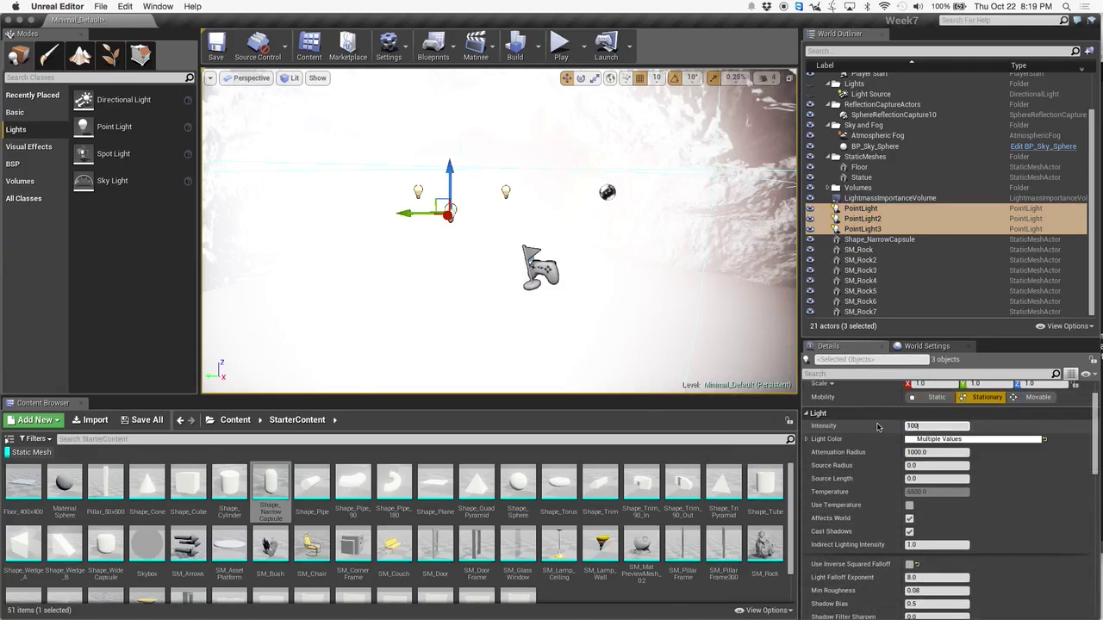
pyautogui.write('100')
pyautogui.press('Return')
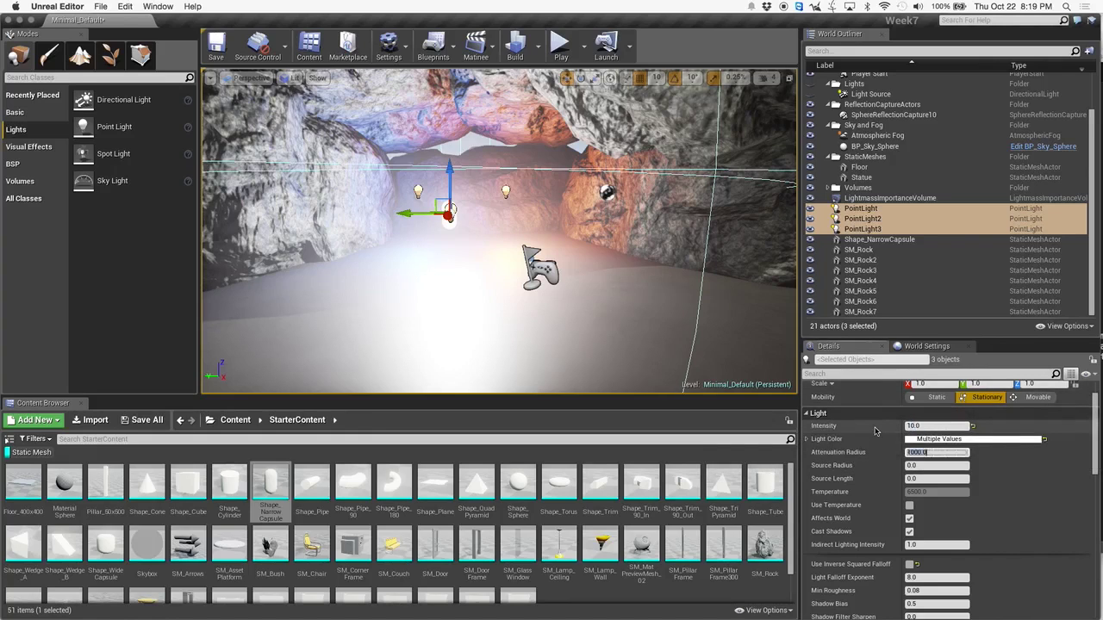
pyautogui.moveTo(601, 305)
pyautogui.mouseDown(button='right')
pyautogui.moveTo(601, 274)
pyautogui.moveTo(600, 305)
pyautogui.mouseUp(button='right')
pyautogui.moveTo(472, 272); pyautogui.dragTo(379, 207, button='right')
pyautogui.moveTo(431, 323); pyautogui.dragTo(242, 309, button='right')
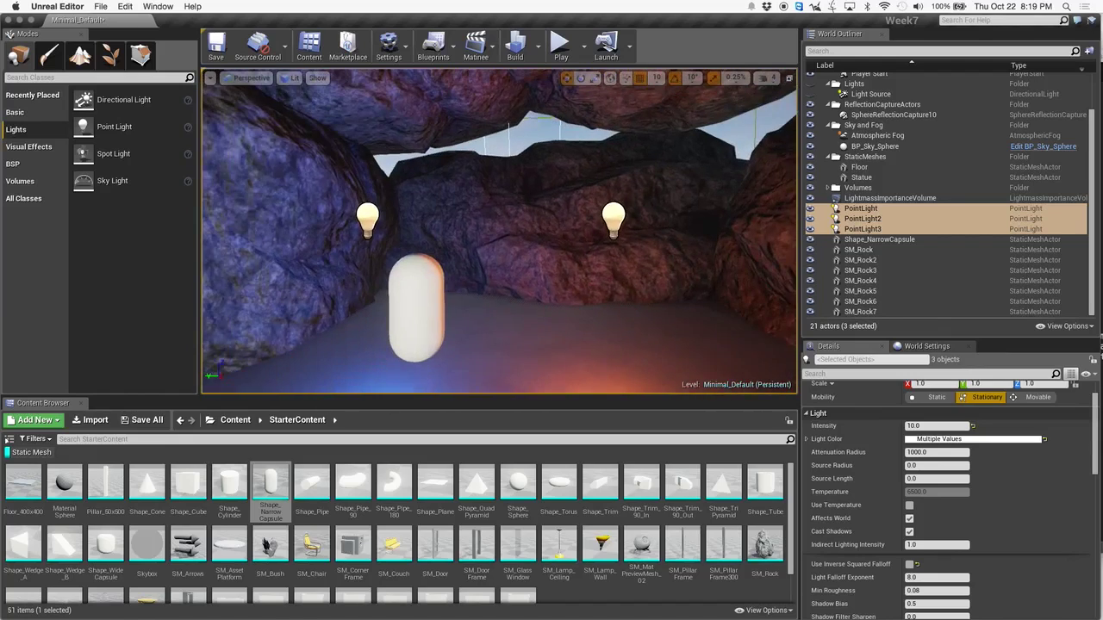
pyautogui.moveTo(535, 125); pyautogui.dragTo(535, 91, button='right')
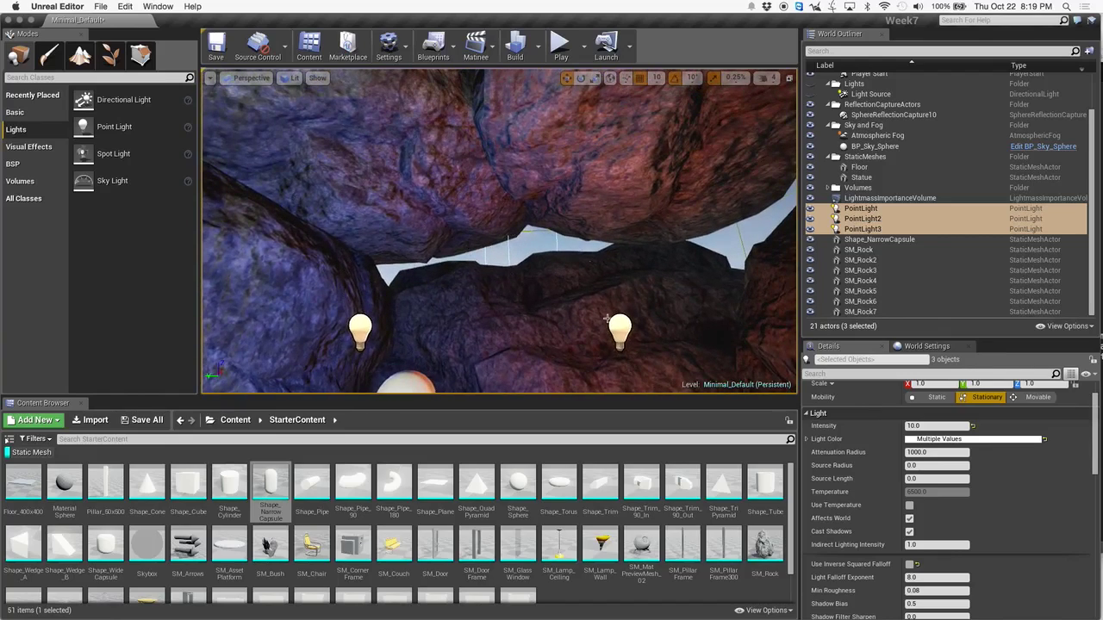
pyautogui.moveTo(536, 319)
pyautogui.mouseDown(button='right')
pyautogui.moveTo(536, 289)
pyautogui.moveTo(527, 323)
pyautogui.mouseUp(button='right')
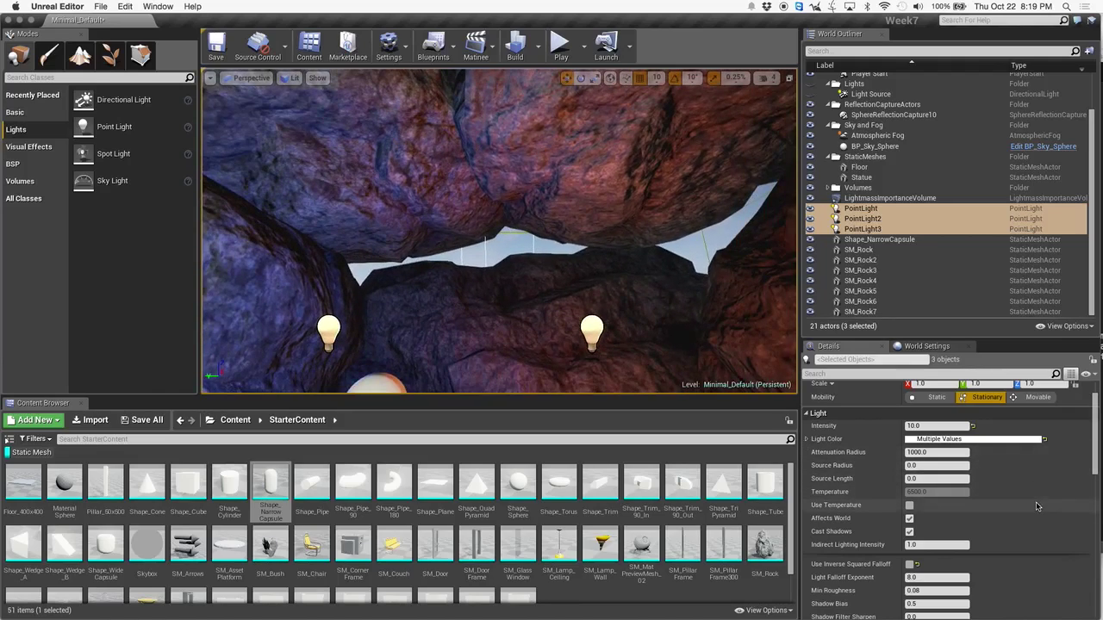
# - Look through the materials available as the Light Function Material for the selected point lights
pyautogui.scroll(-1, 1097, 466)
pyautogui.moveTo(1097, 465); pyautogui.dragTo(1096, 573)
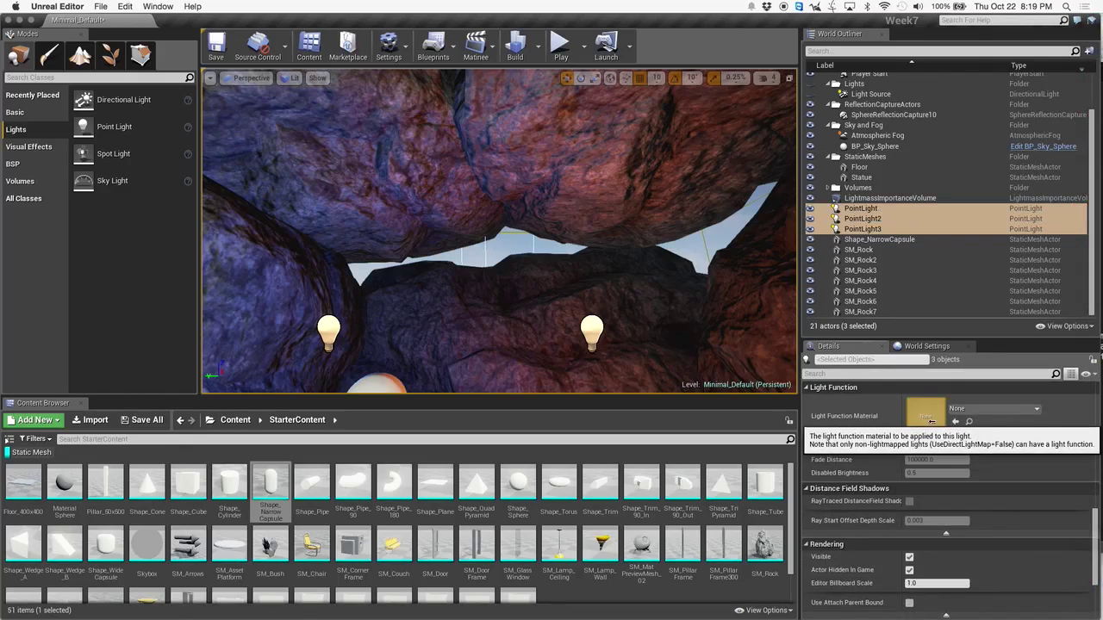
pyautogui.click(1006, 409)
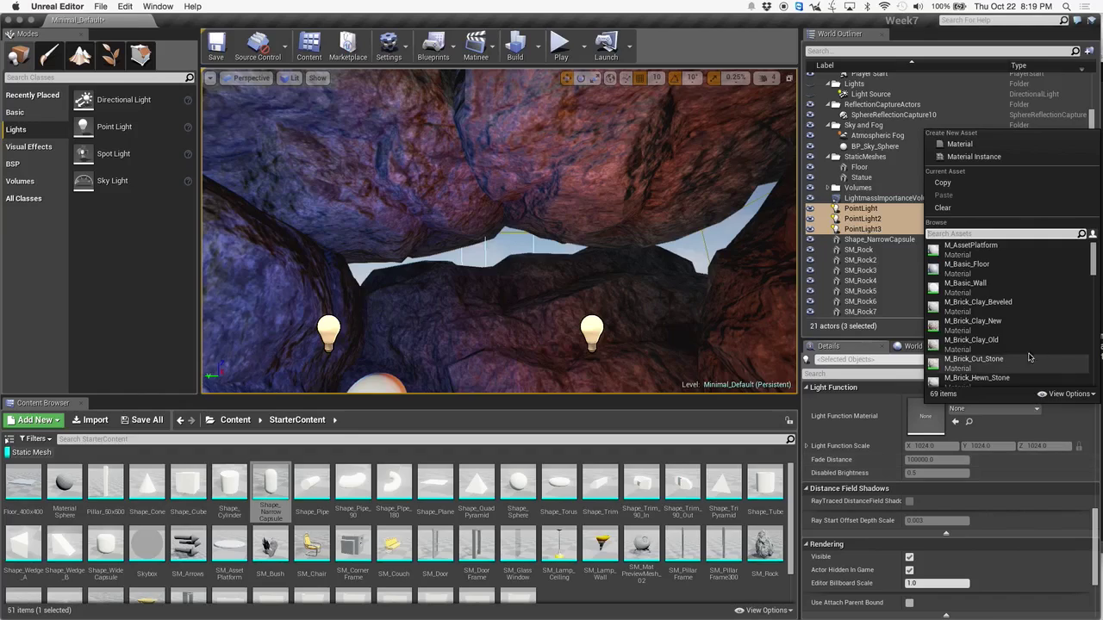
pyautogui.moveTo(1092, 274); pyautogui.dragTo(1093, 384)
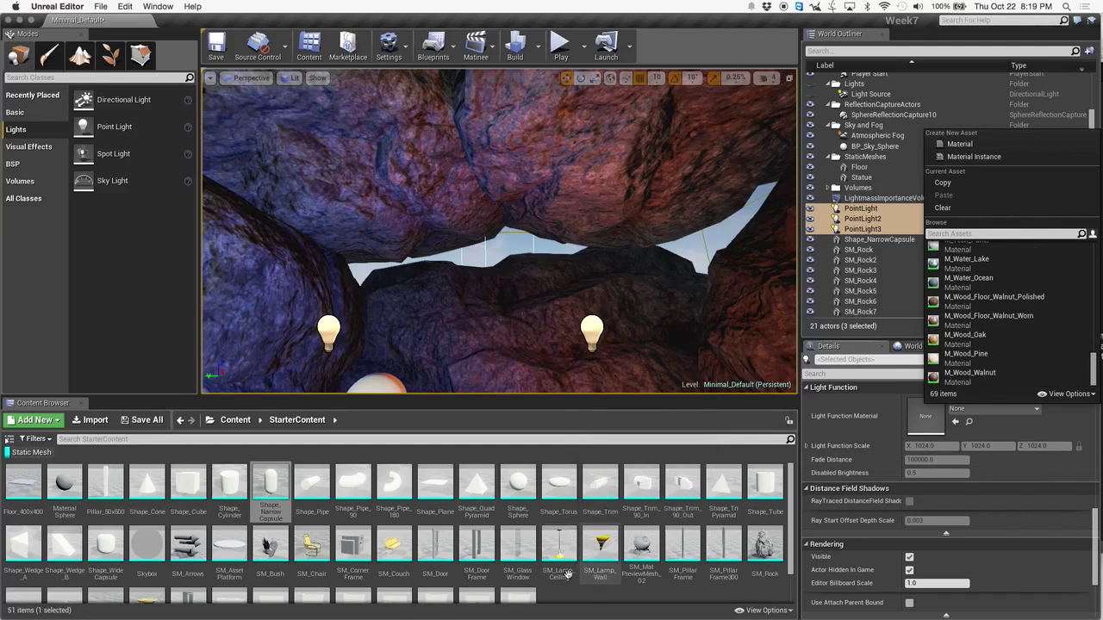
pyautogui.scroll(-1, 572, 527)
# - Turn off the Static Mesh filter and create a material named LF_01 in the Materia folder under Assets
pyautogui.click(22, 454)
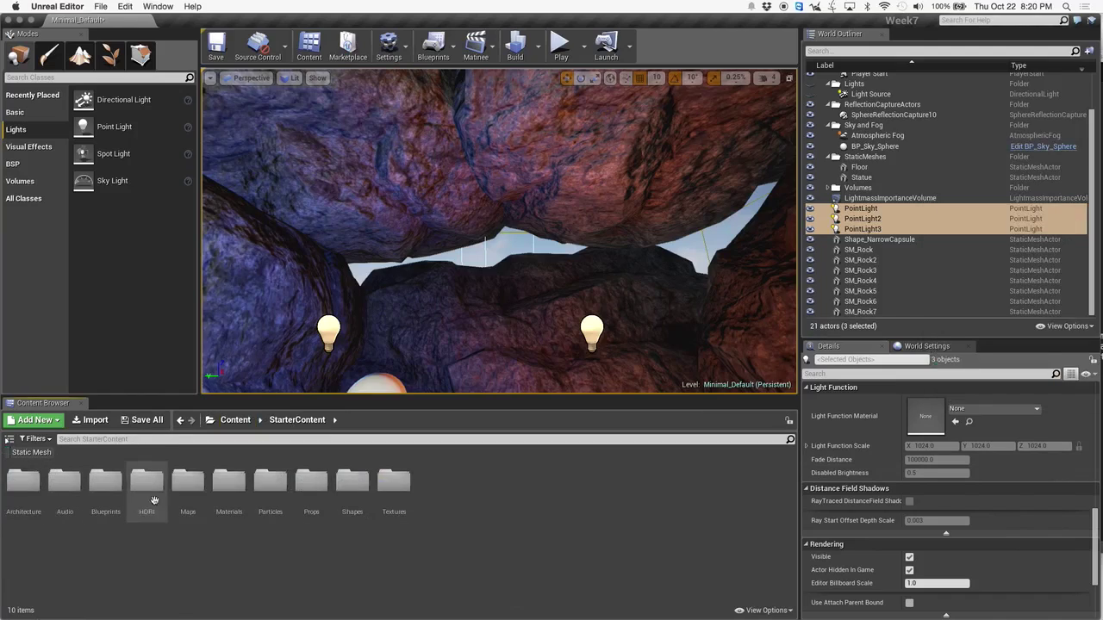
pyautogui.click(235, 419)
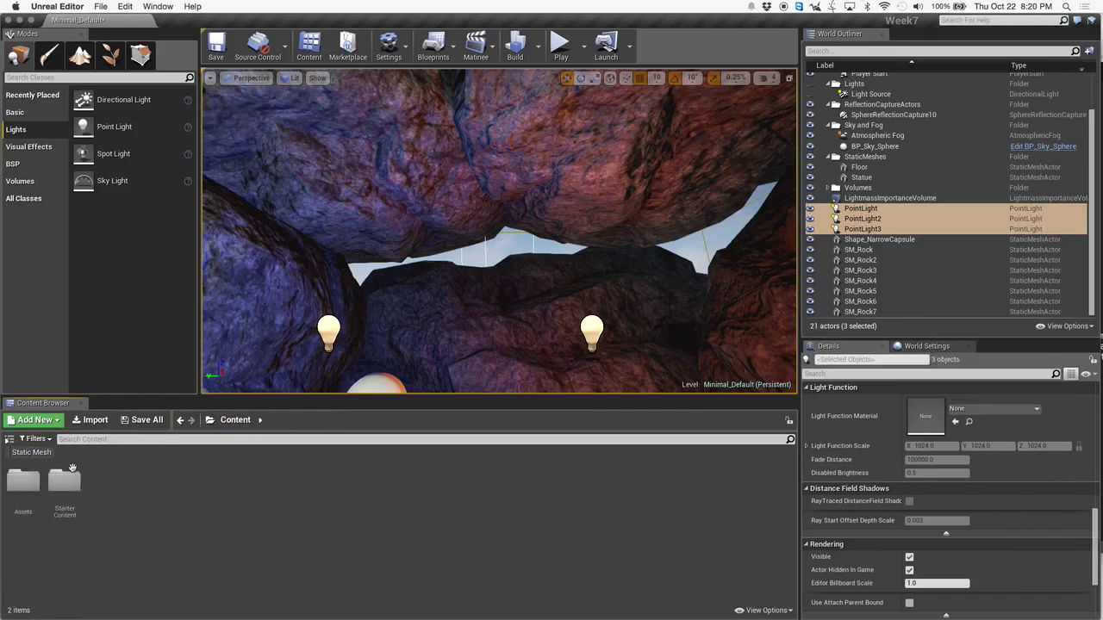
pyautogui.doubleClick(24, 485)
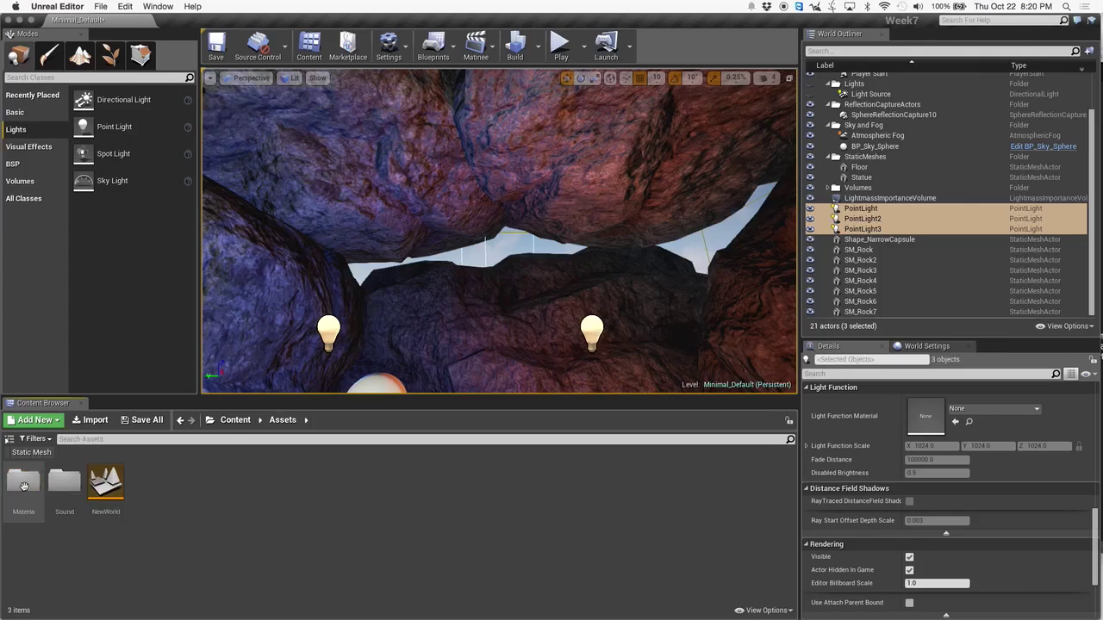
pyautogui.doubleClick(25, 483)
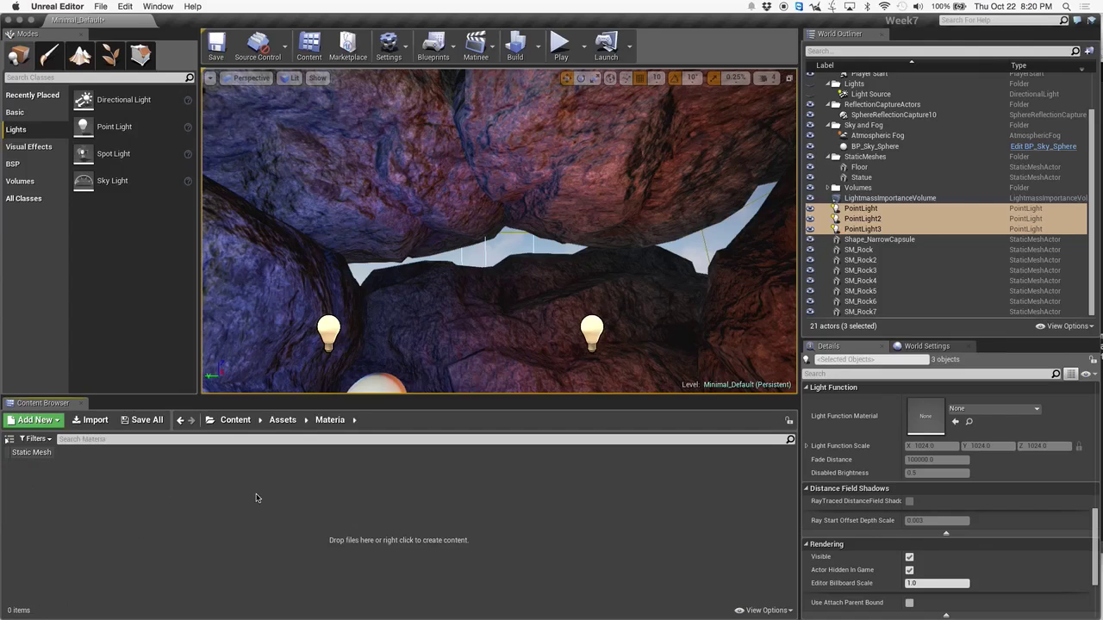
pyautogui.rightClick(185, 499)
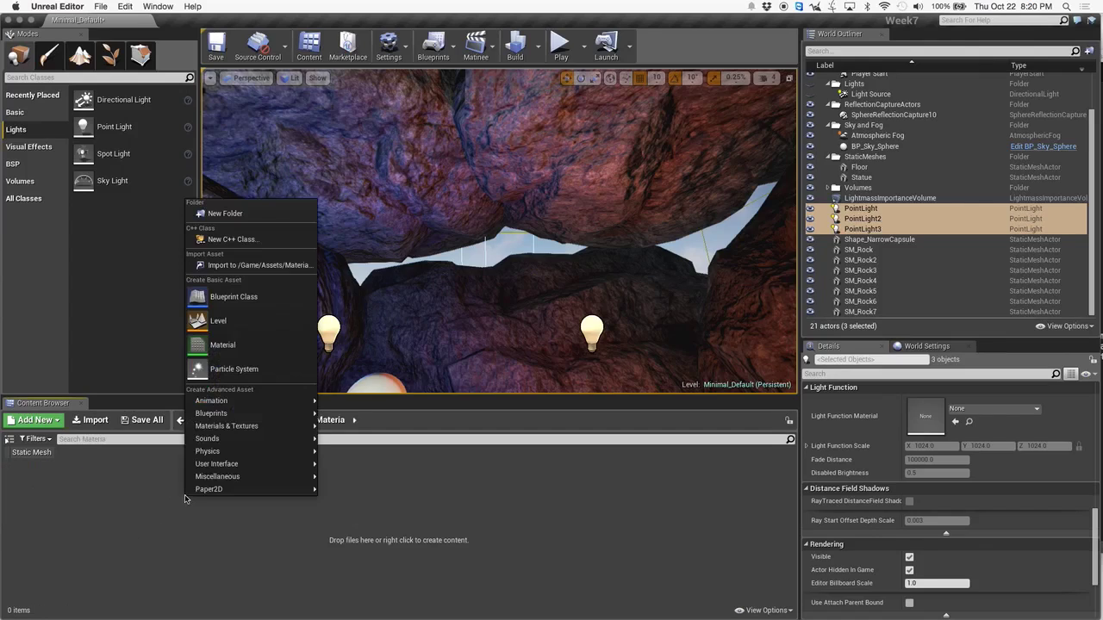
pyautogui.click(232, 344)
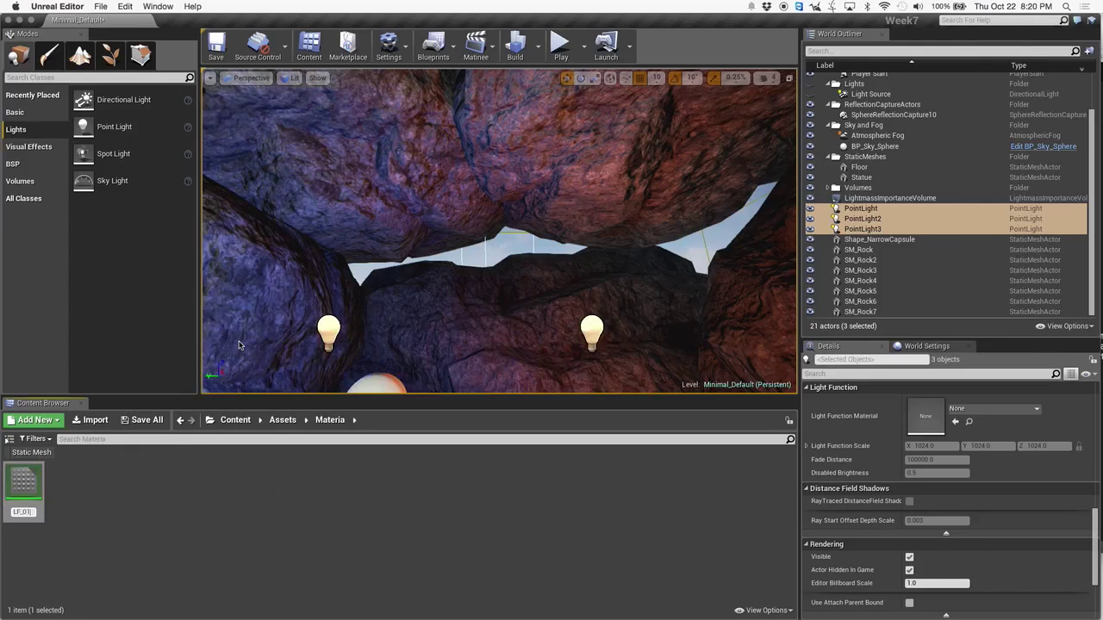
pyautogui.press('Return')
# - Open LF_01 in a docked material editor, set its Material Domain to Light Function, and shift the main node to make room
pyautogui.doubleClick(24, 487)
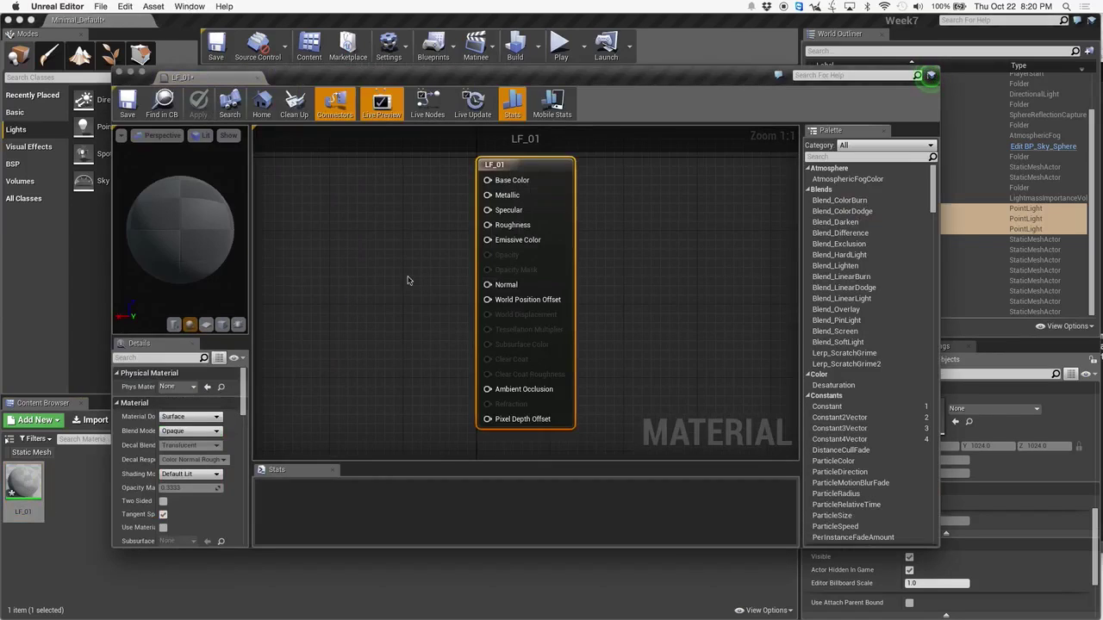
pyautogui.moveTo(228, 79); pyautogui.dragTo(234, 21)
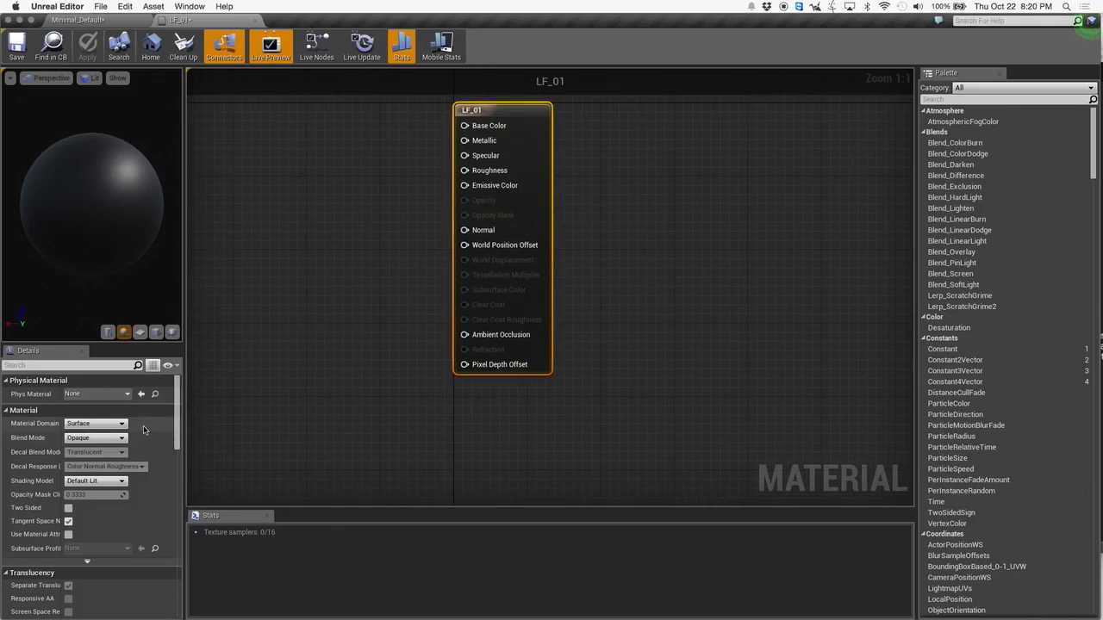
pyautogui.click(107, 424)
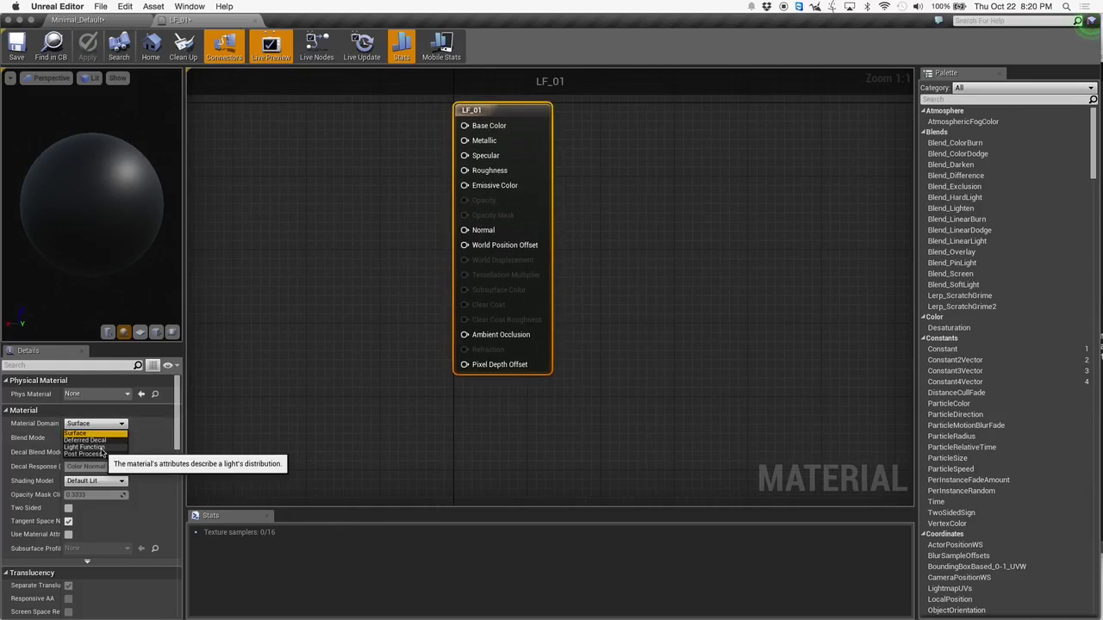
pyautogui.click(101, 447)
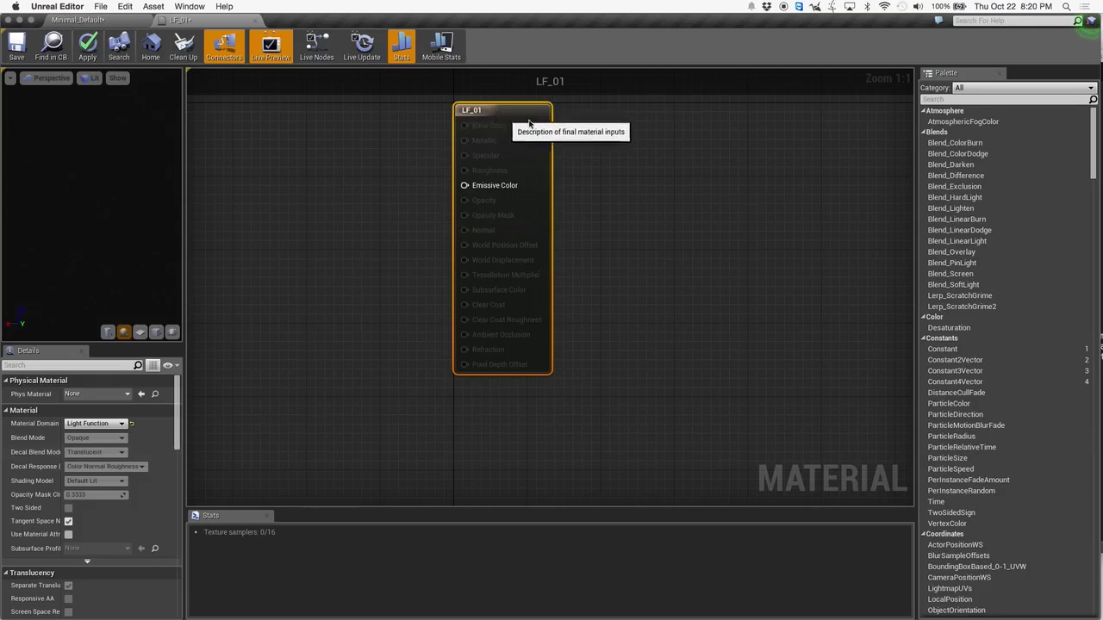
pyautogui.moveTo(493, 116); pyautogui.dragTo(584, 125)
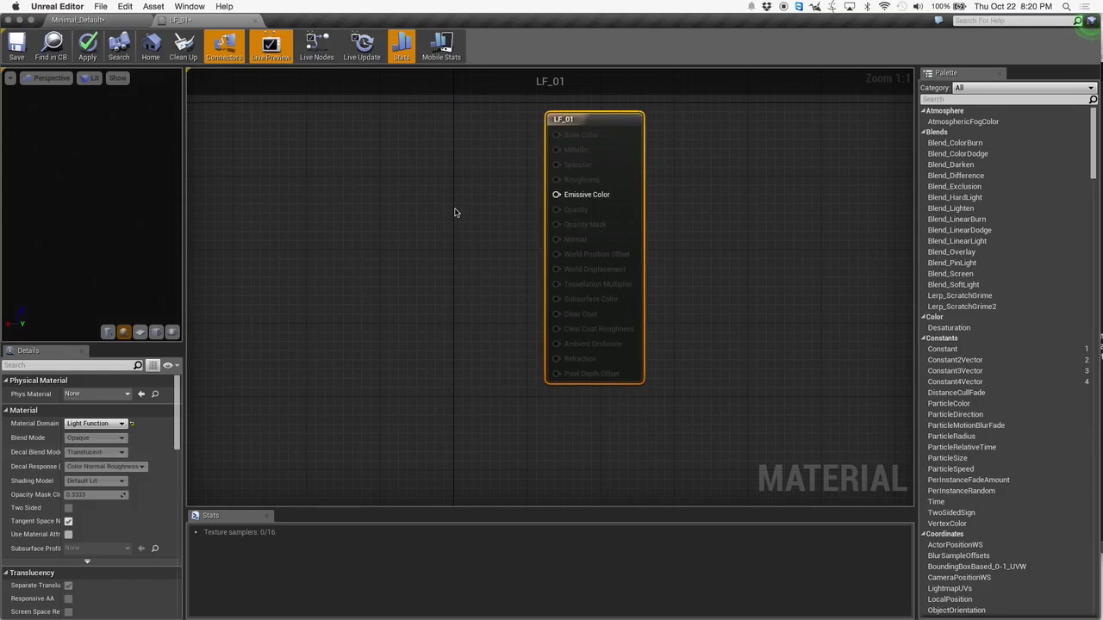
# - Add a Constant3Vector node with the near-white colour 0.974, 0.968, 1 and connect it to Emissive Color
pyautogui.rightClick(304, 196)
pyautogui.click(340, 163)
pyautogui.click(276, 181)
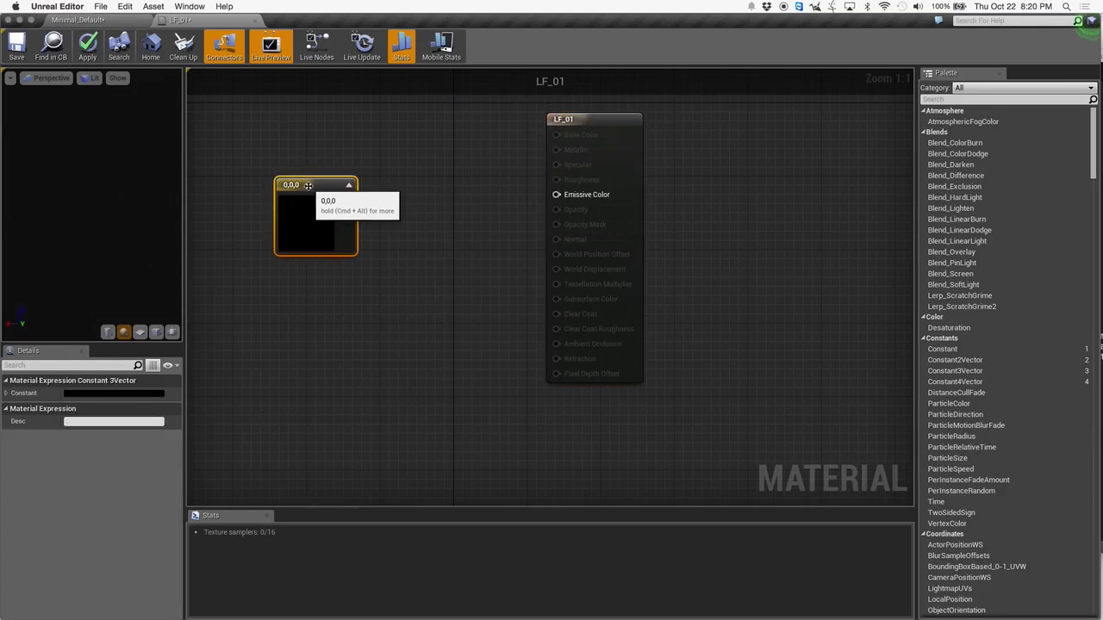
pyautogui.doubleClick(307, 223)
pyautogui.moveTo(380, 300)
pyautogui.mouseDown()
pyautogui.moveTo(353, 290)
pyautogui.moveTo(374, 312)
pyautogui.mouseUp()
pyautogui.moveTo(461, 357); pyautogui.dragTo(474, 191)
pyautogui.click(475, 467)
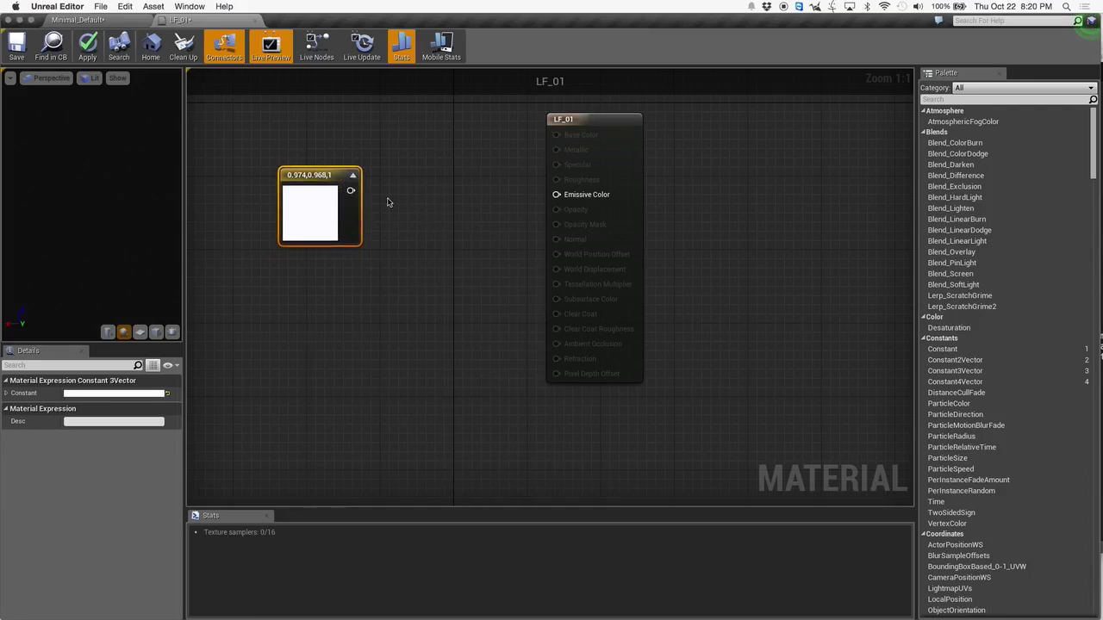
pyautogui.moveTo(350, 190); pyautogui.dragTo(580, 200)
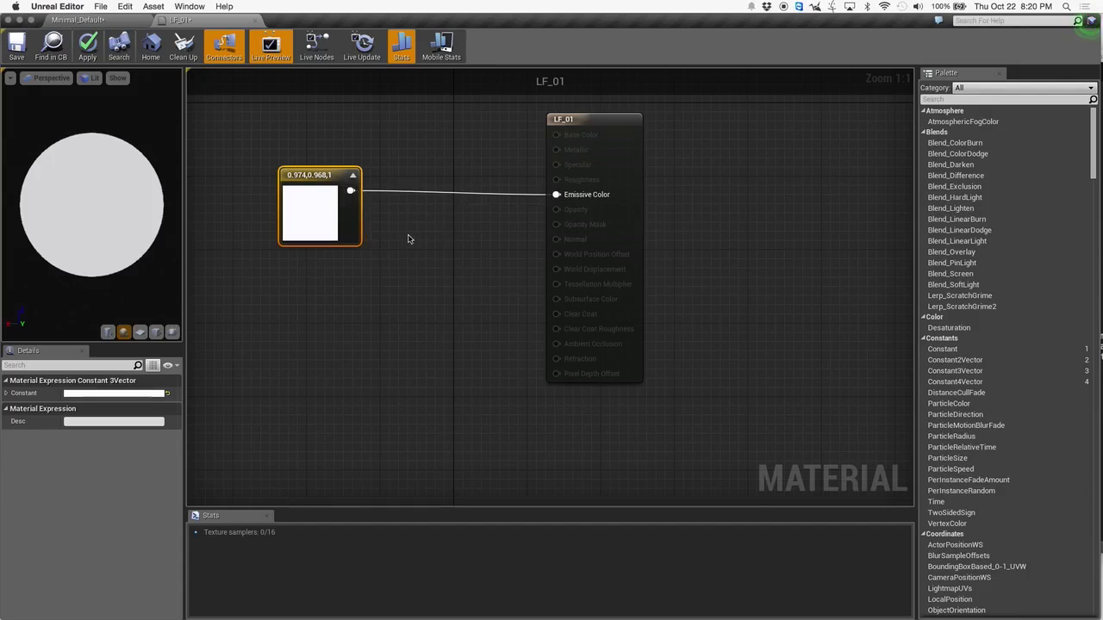
# - Insert a Frac node between the near-white constant and Emissive Color, and apply the material
pyautogui.moveTo(324, 175); pyautogui.dragTo(324, 158)
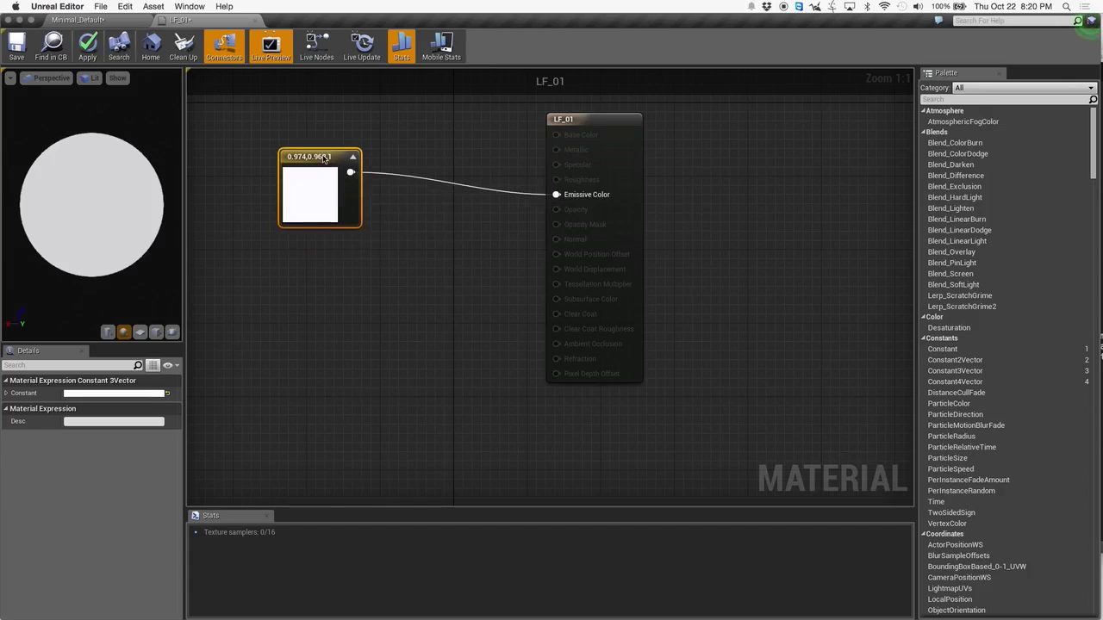
pyautogui.rightClick(432, 218)
pyautogui.write('frac')
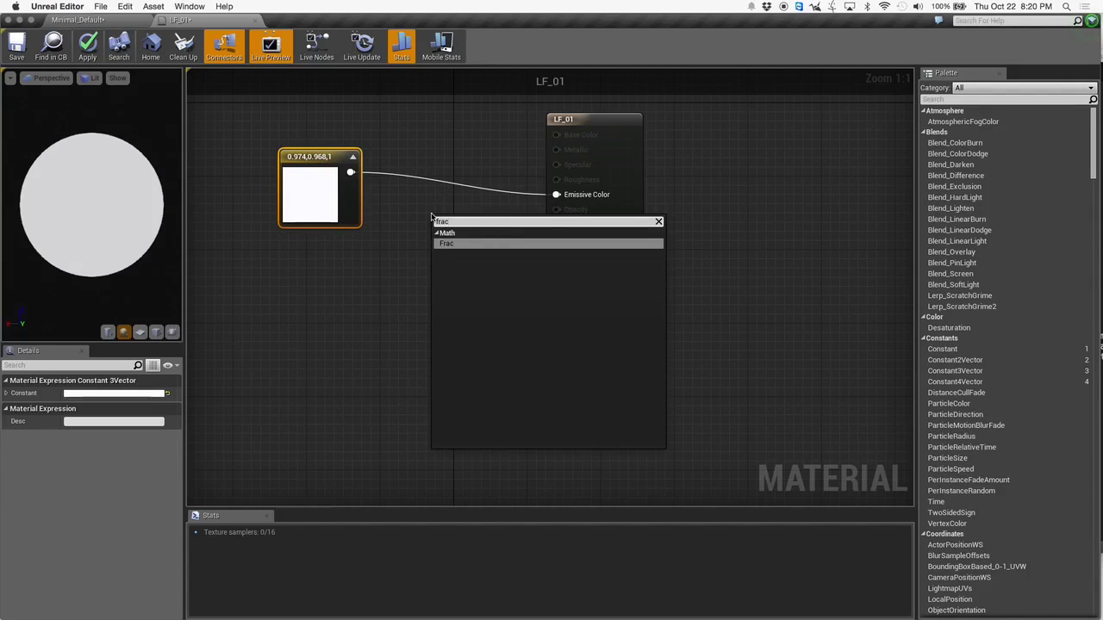
pyautogui.press('Return')
pyautogui.moveTo(350, 172); pyautogui.dragTo(586, 196)
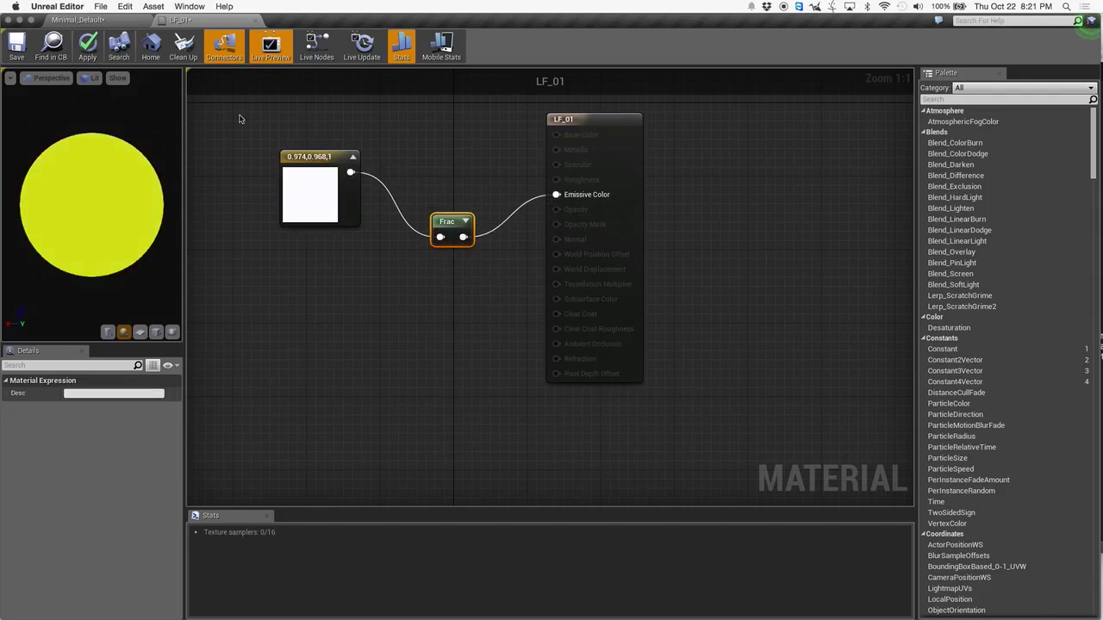
pyautogui.press('Return')
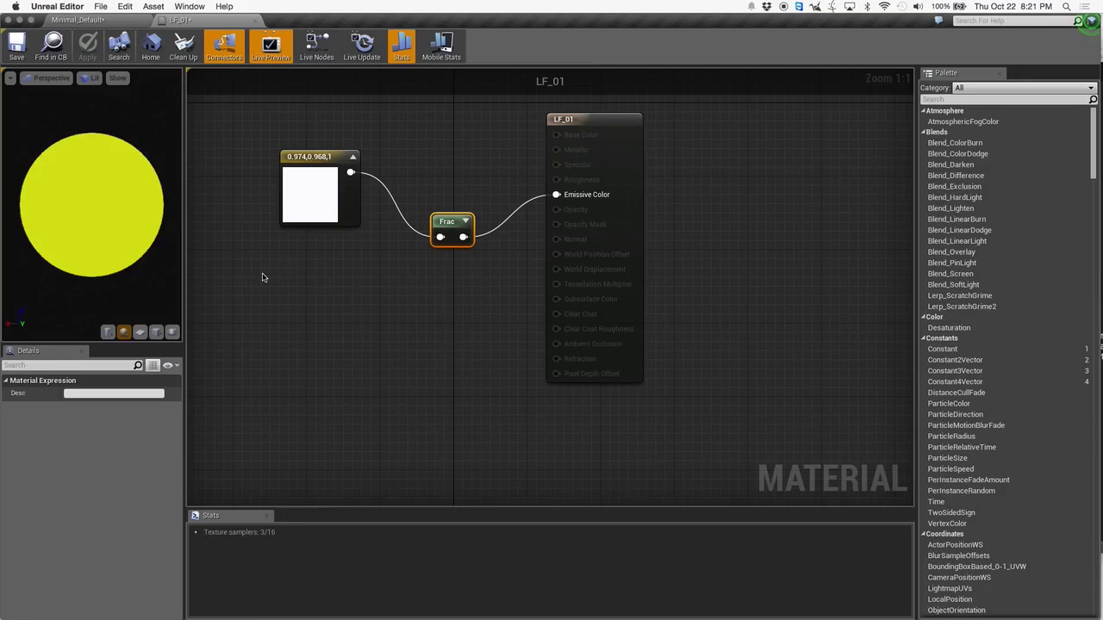
# - Add a Time node below the colour constant, connect it to a new Sine node, and place the Sine node beside it
pyautogui.rightClick(263, 278)
pyautogui.write('time')
pyautogui.press('Return')
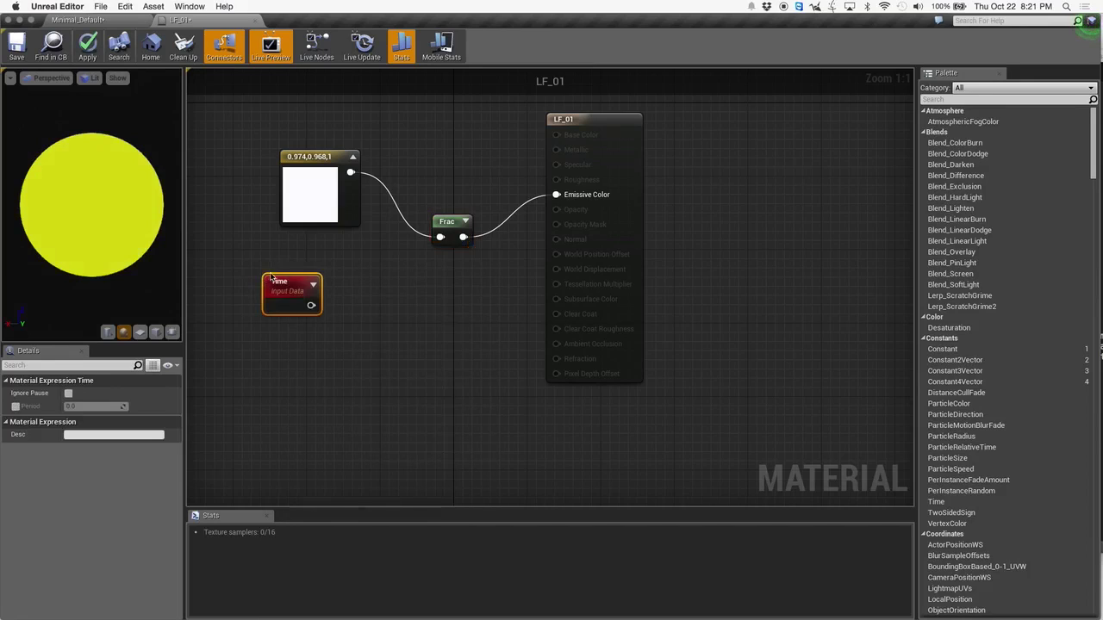
pyautogui.moveTo(311, 306); pyautogui.dragTo(361, 300)
pyautogui.write('sin')
pyautogui.press('Down')
pyautogui.press('Down')
pyautogui.press('Return')
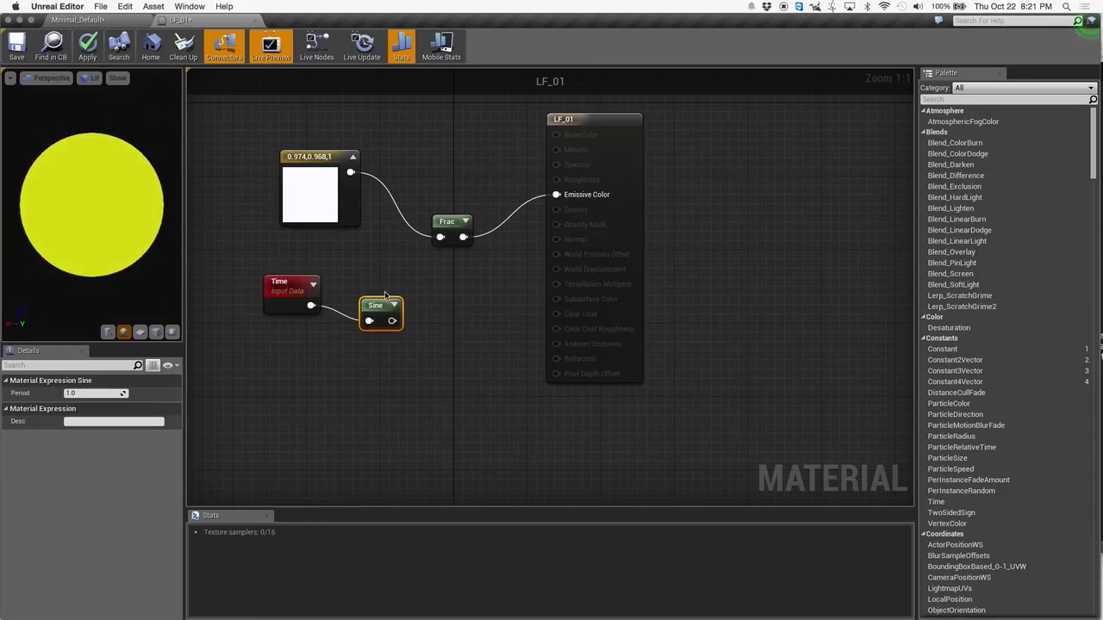
pyautogui.moveTo(379, 303); pyautogui.dragTo(423, 293)
pyautogui.click(424, 276)
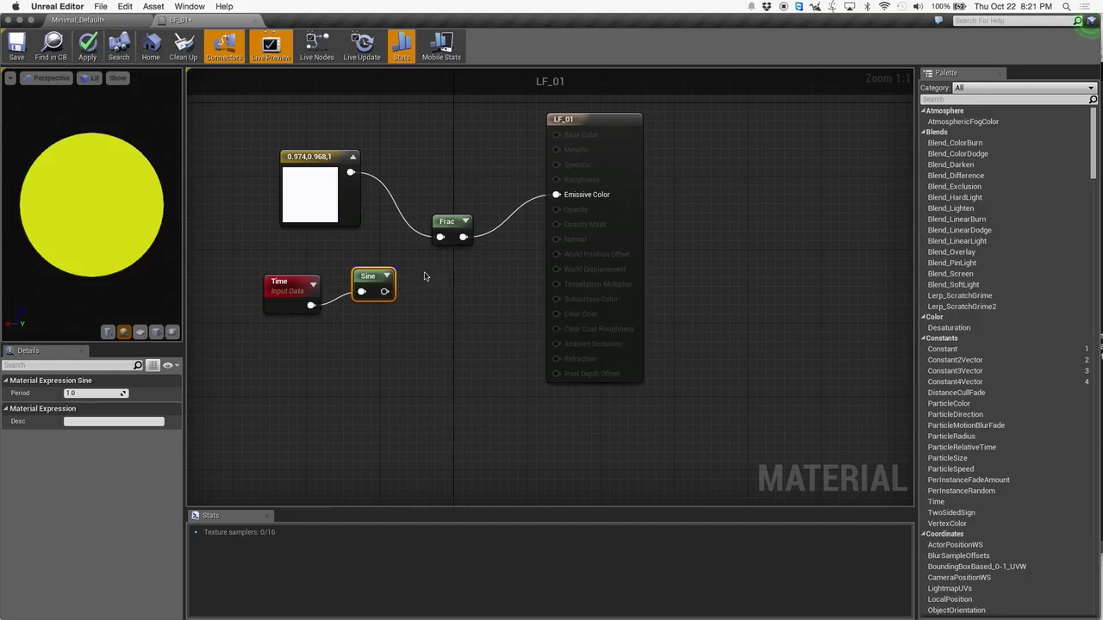
# - Add a Multiply node that combines the white colour constant with the Sine output and feeds the Frac node
pyautogui.rightClick(399, 194)
pyautogui.write('mul')
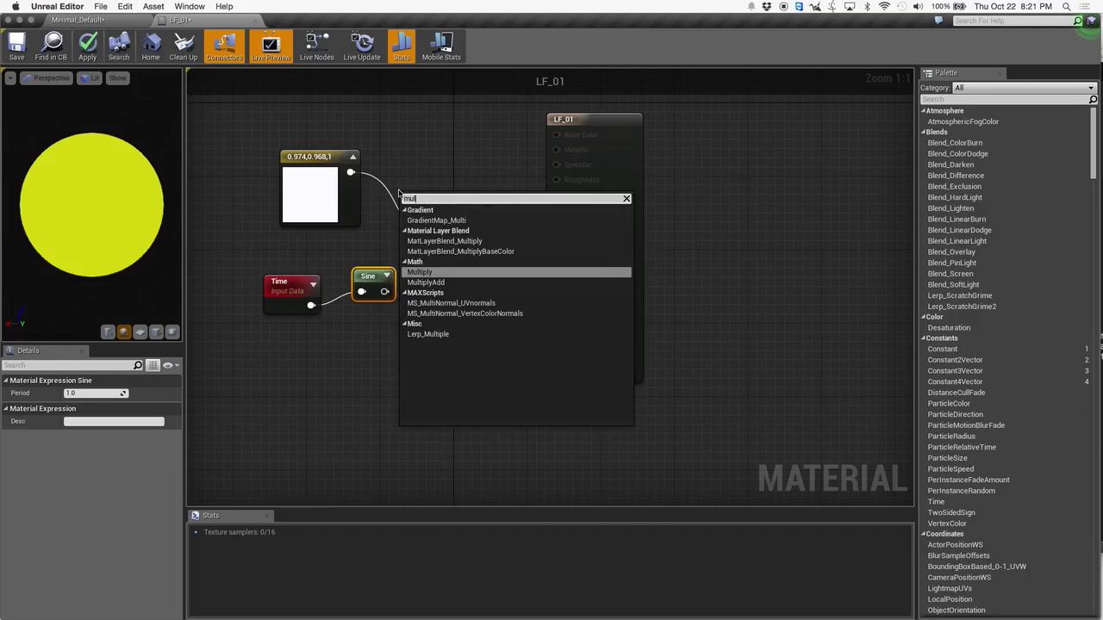
pyautogui.press('Return')
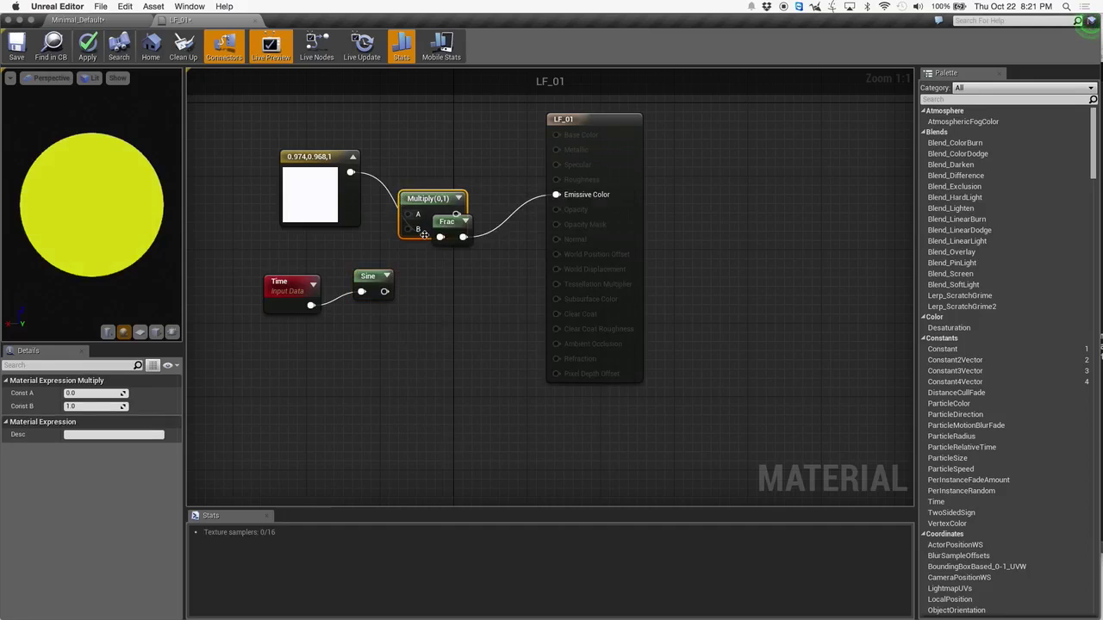
pyautogui.moveTo(376, 177); pyautogui.dragTo(411, 214)
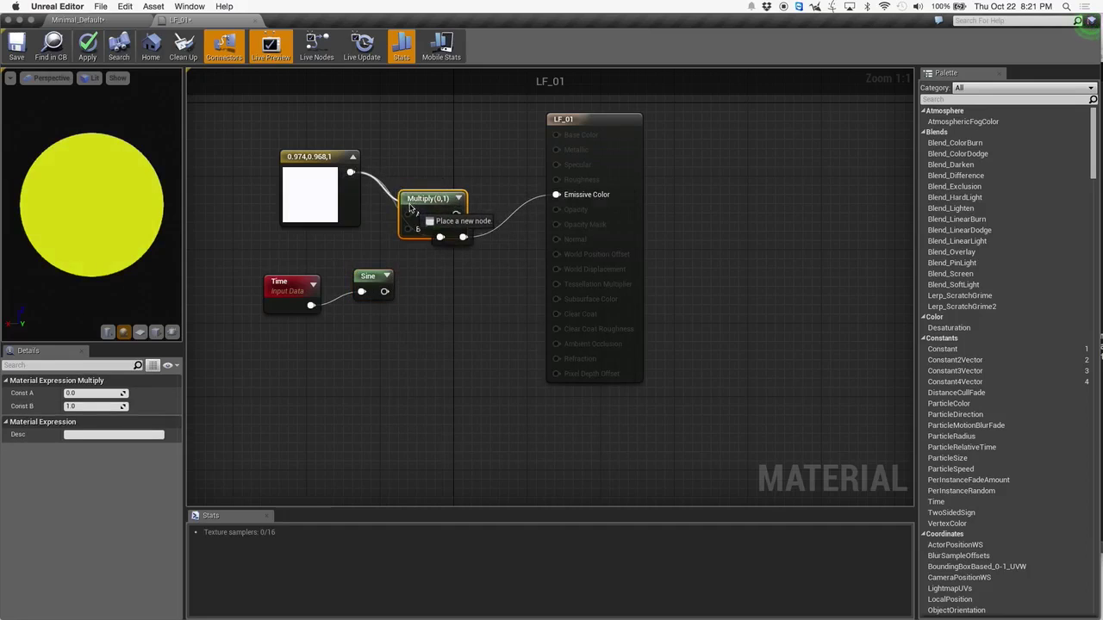
pyautogui.moveTo(385, 291); pyautogui.dragTo(440, 236)
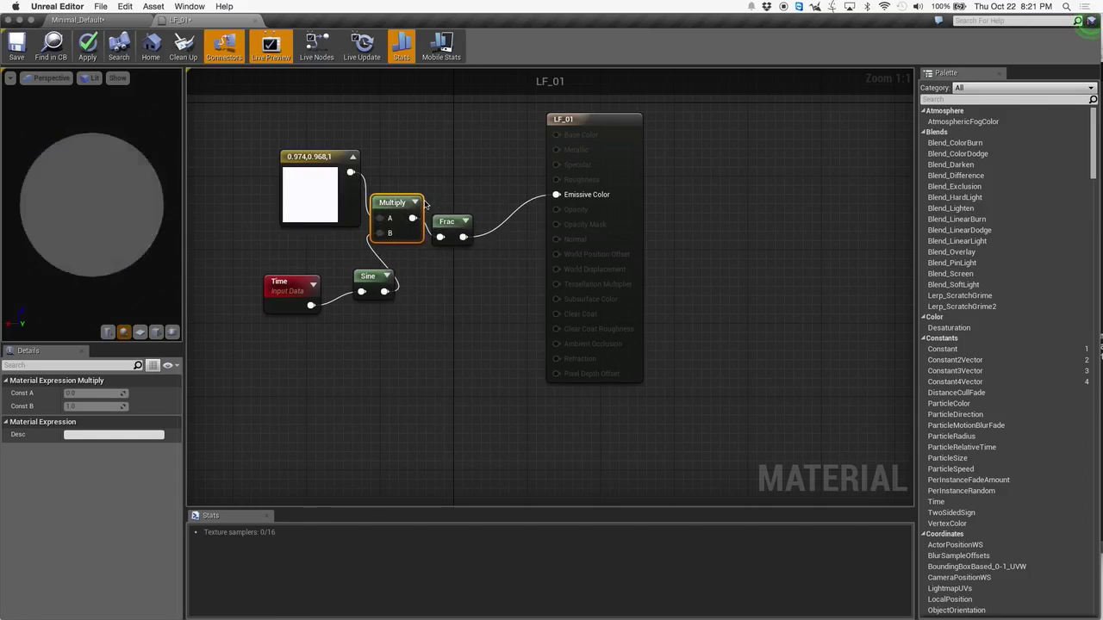
# - Delete all the expression nodes feeding LF_01 and place a new Constant3Vector node beside the material node
pyautogui.moveTo(227, 116); pyautogui.dragTo(502, 350)
pyautogui.press('Delete')
pyautogui.click(388, 214)
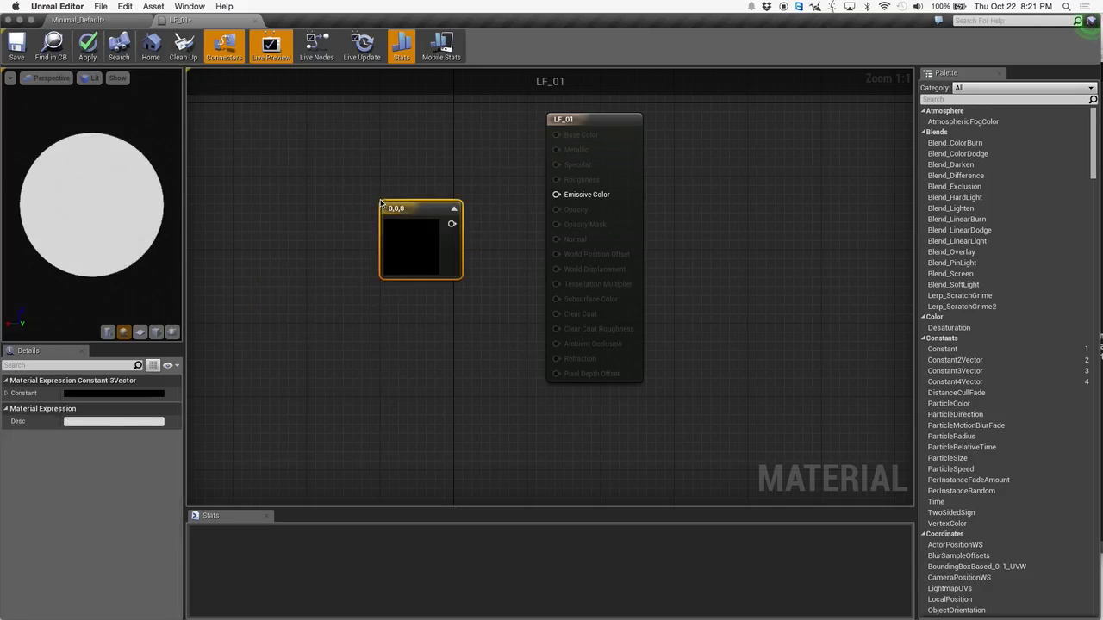
pyautogui.moveTo(421, 235); pyautogui.dragTo(347, 211)
# - Set the Constant3Vector's colour to pure red (1,0,0)
pyautogui.doubleClick(348, 211)
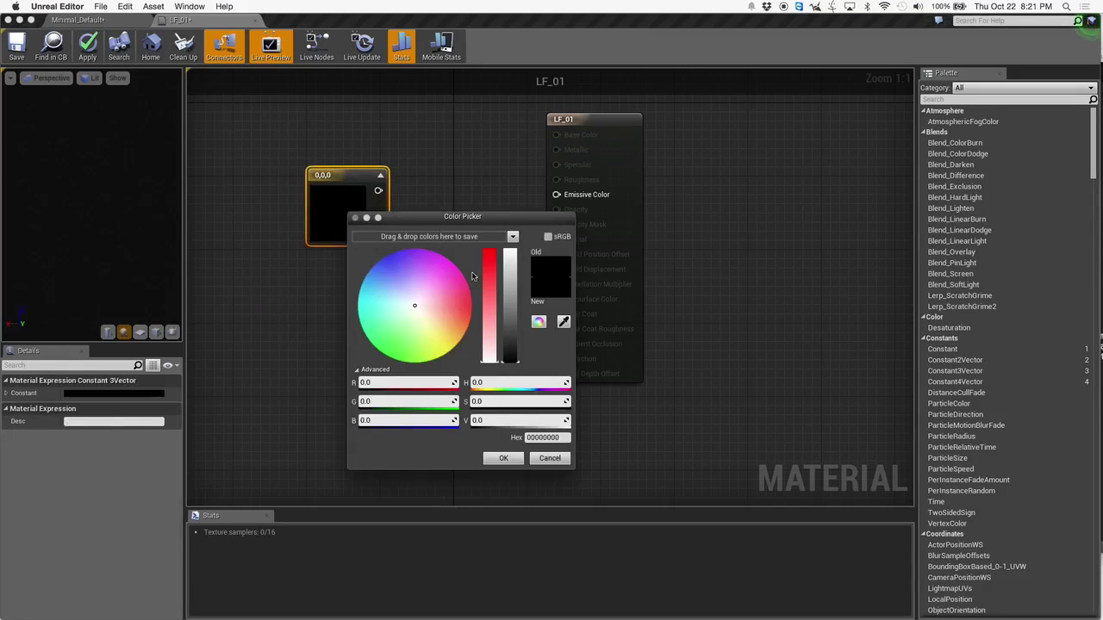
pyautogui.moveTo(514, 287); pyautogui.dragTo(508, 243)
pyautogui.moveTo(489, 292); pyautogui.dragTo(490, 212)
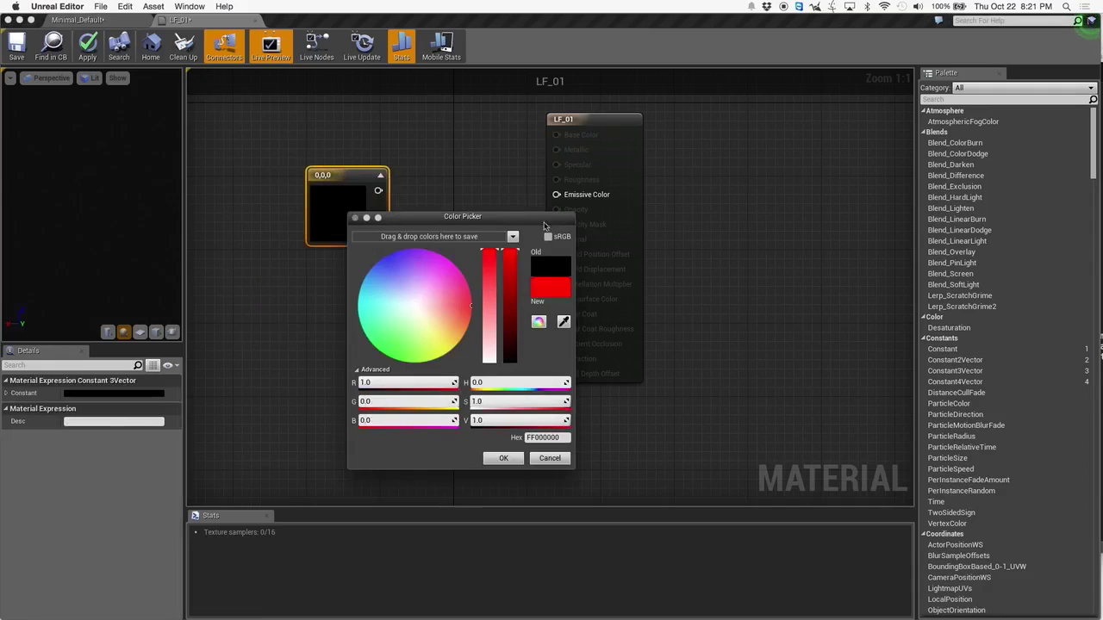
pyautogui.click(505, 458)
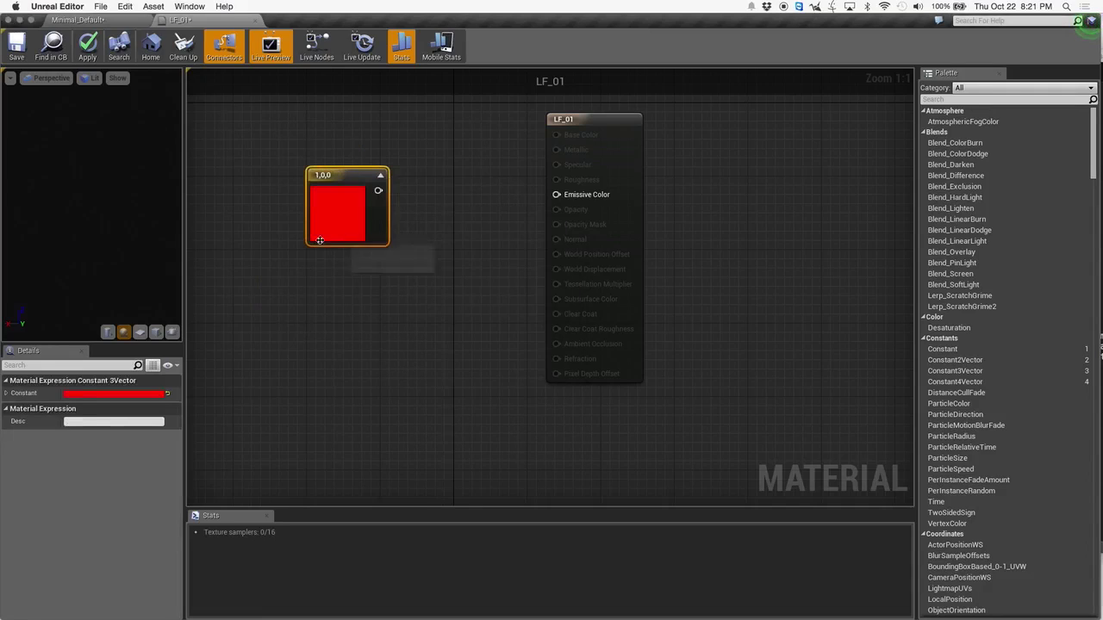
# - Add a Time node and position it below the red colour constant
pyautogui.rightClick(301, 293)
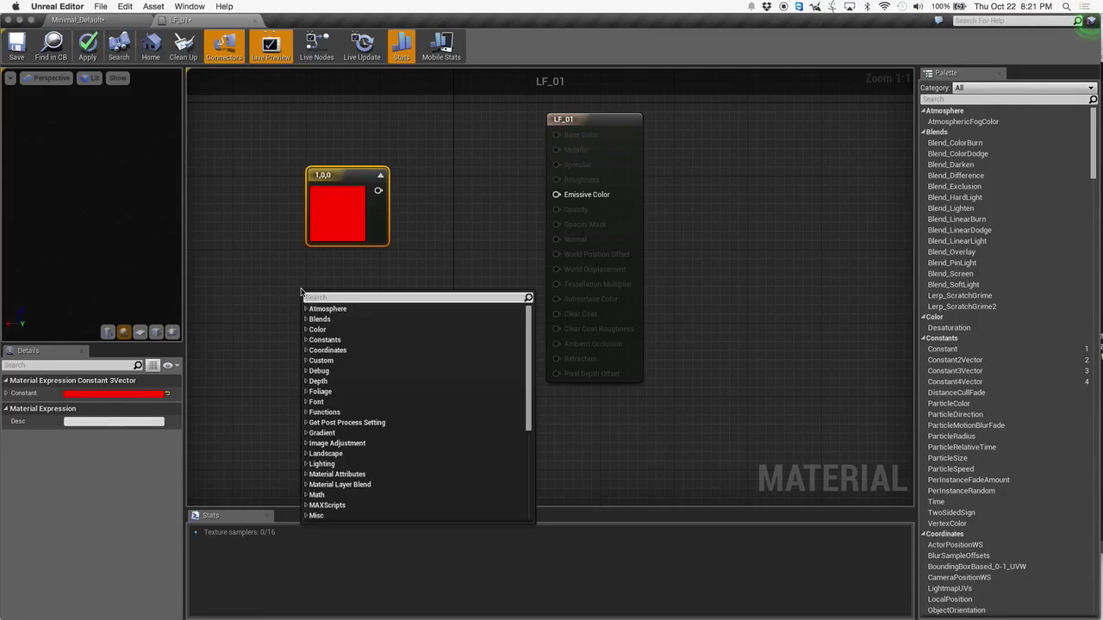
pyautogui.write('e')
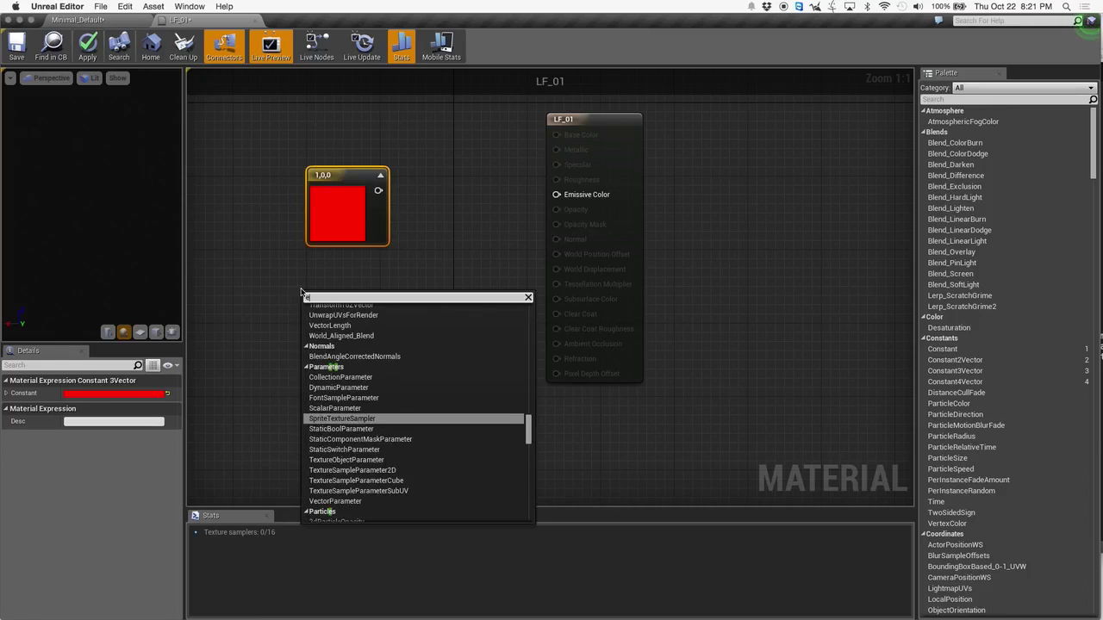
pyautogui.press('BackSpace')
pyautogui.write('time')
pyautogui.press('Return')
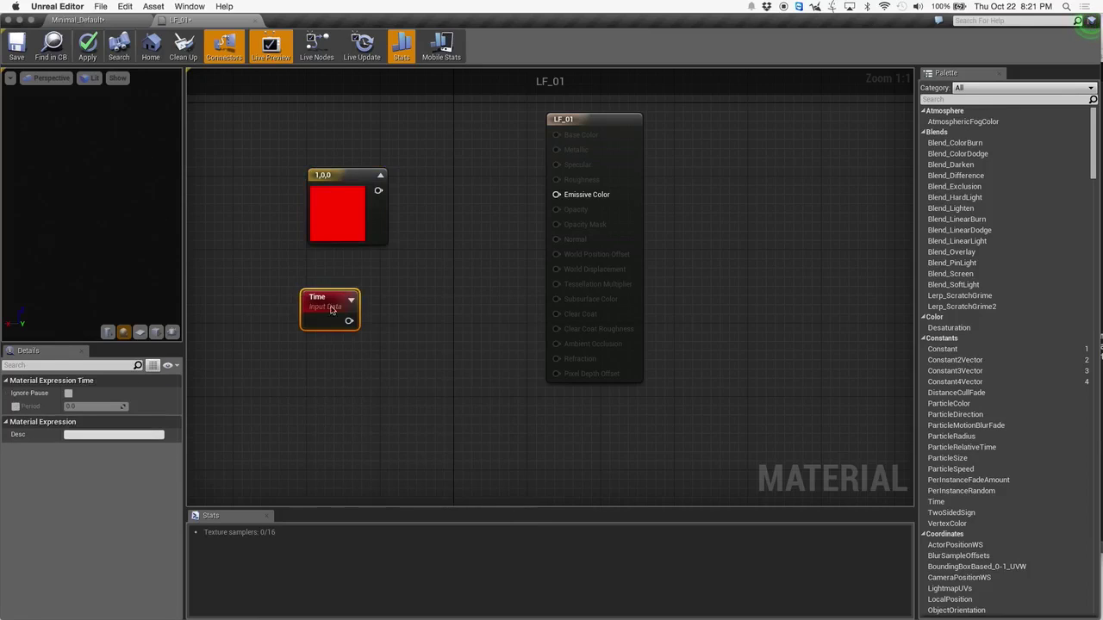
pyautogui.moveTo(320, 306); pyautogui.dragTo(290, 294)
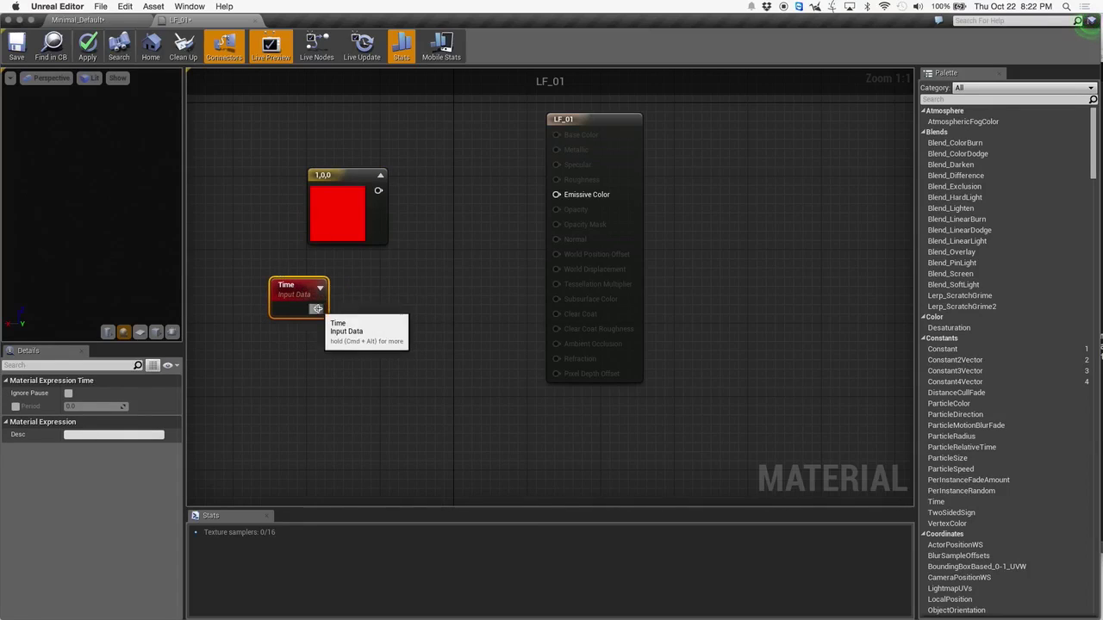
# - Add a Sine node fed by the Time node's output
pyautogui.moveTo(318, 308); pyautogui.dragTo(363, 293)
pyautogui.write('sine')
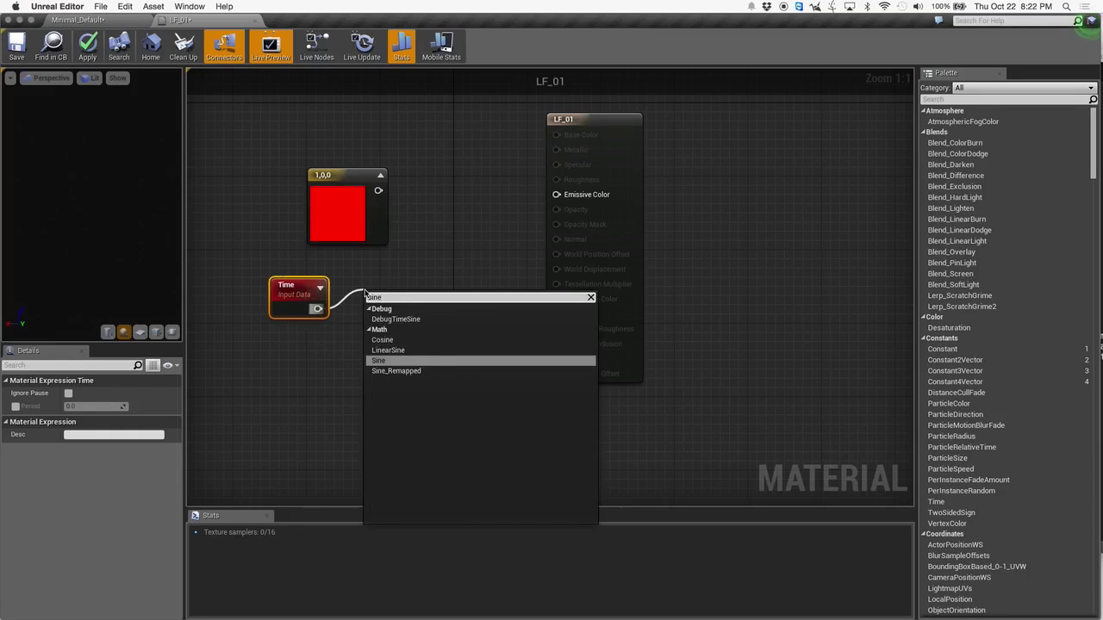
pyautogui.press('Return')
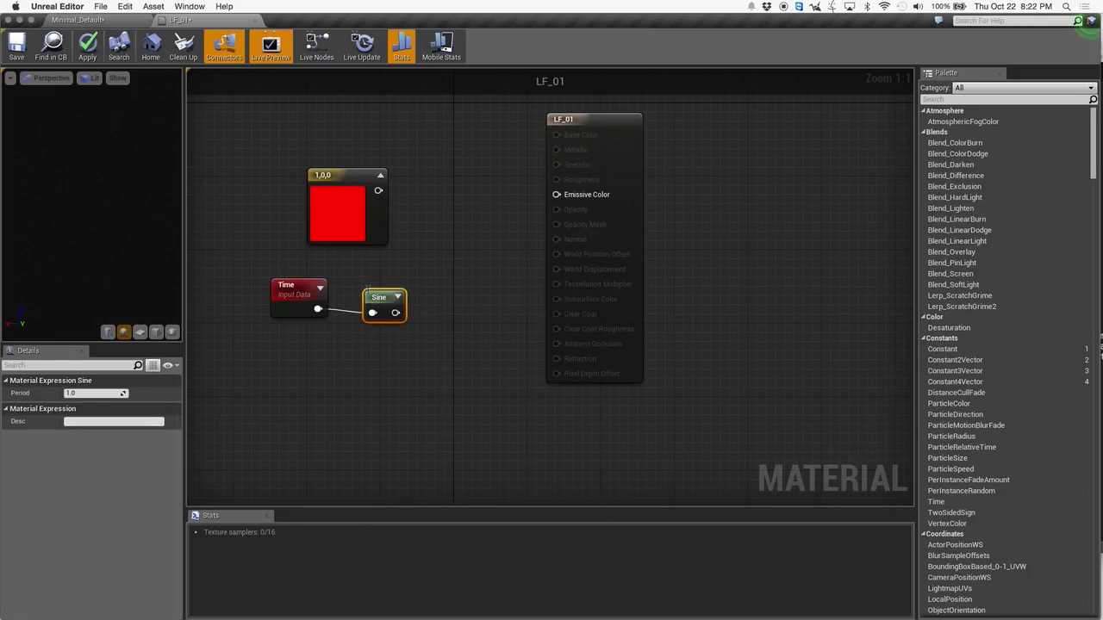
# - Expand the Sine node's thumbnail and preview the node on the sphere to examine its output
pyautogui.click(399, 298)
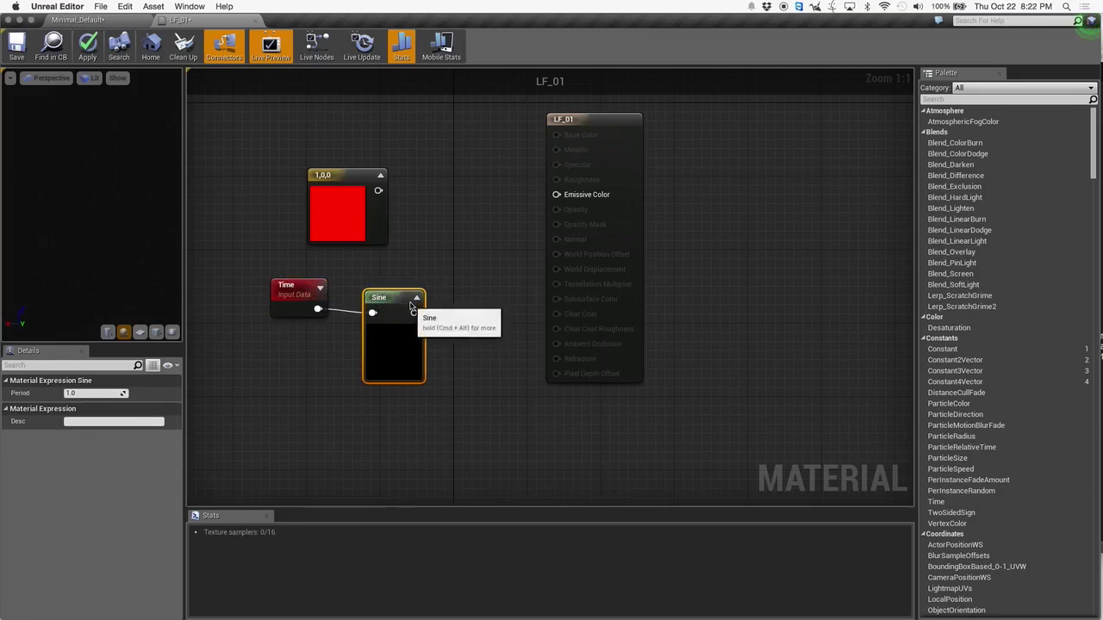
pyautogui.rightClick(410, 304)
pyautogui.click(439, 310)
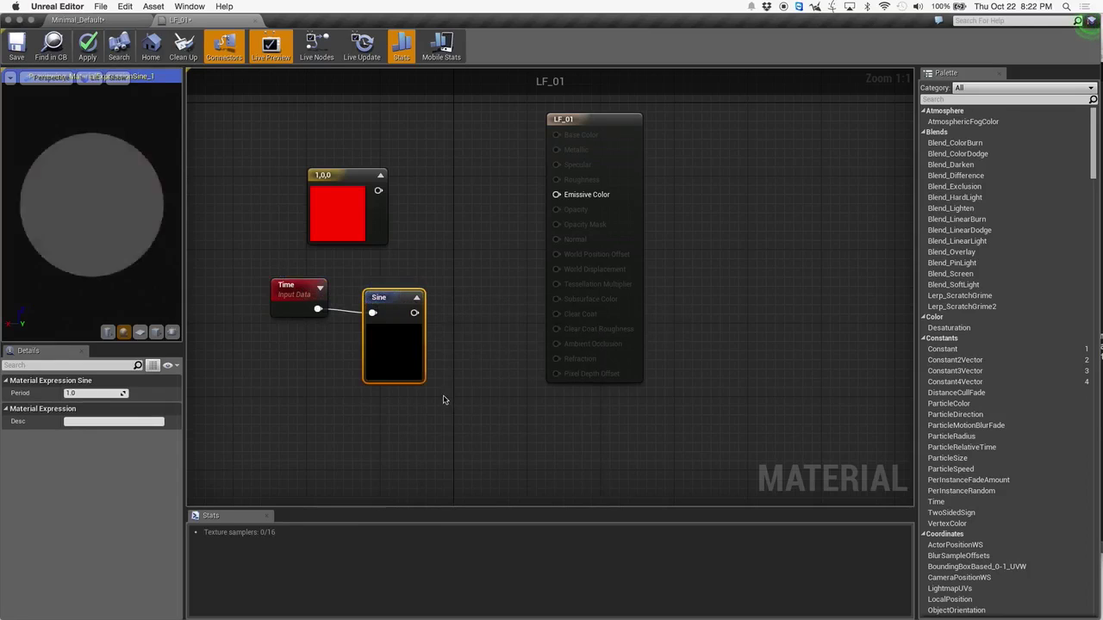
pyautogui.rightClick(400, 298)
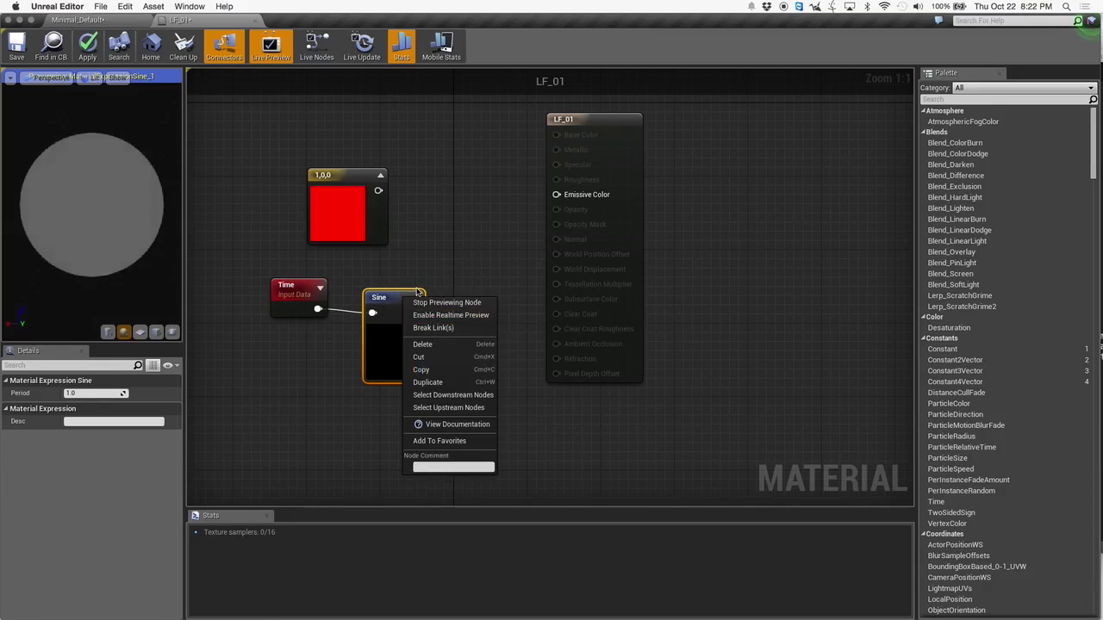
pyautogui.click(387, 294)
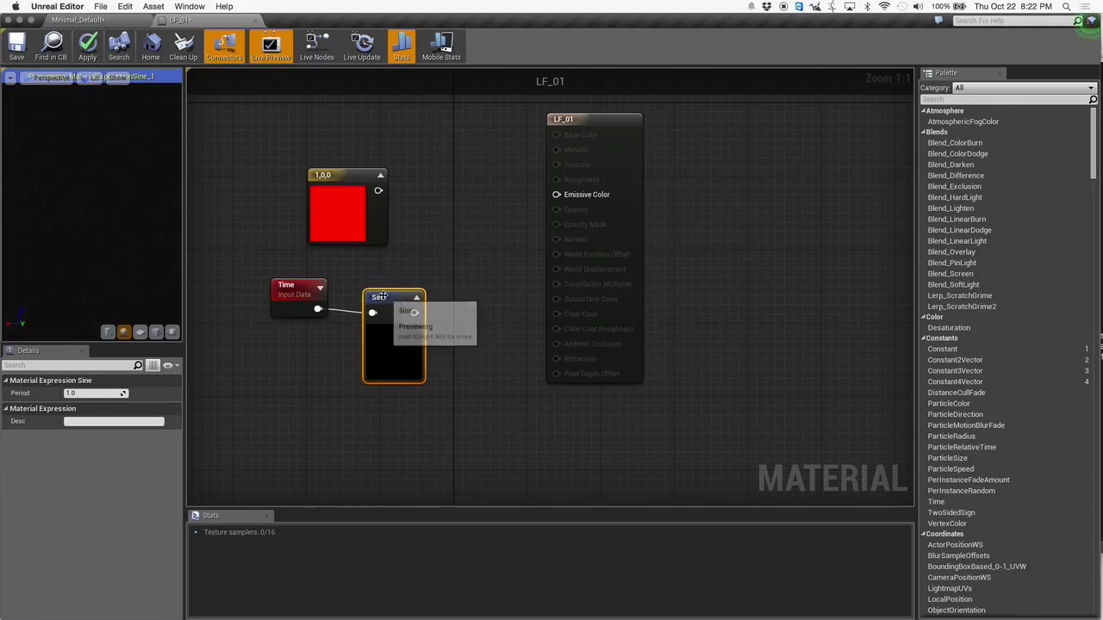
# - Align the Sine node closely beside the Time node, stop previewing it and collapse its thumbnail
pyautogui.moveTo(382, 297); pyautogui.dragTo(362, 286)
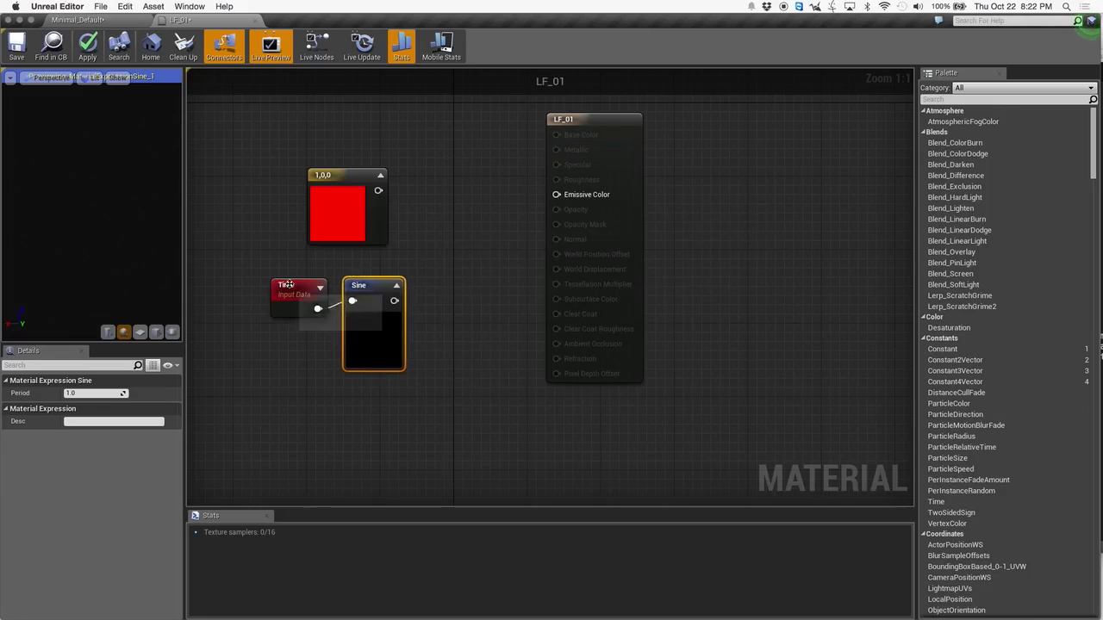
pyautogui.rightClick(353, 286)
pyautogui.click(444, 287)
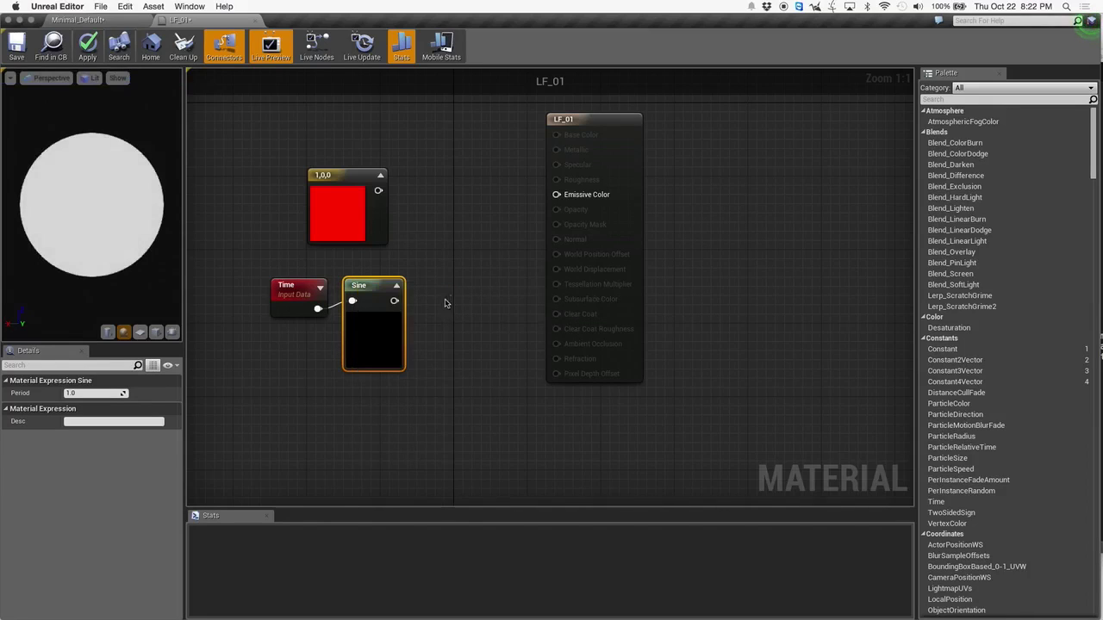
pyautogui.moveTo(367, 285); pyautogui.dragTo(367, 295)
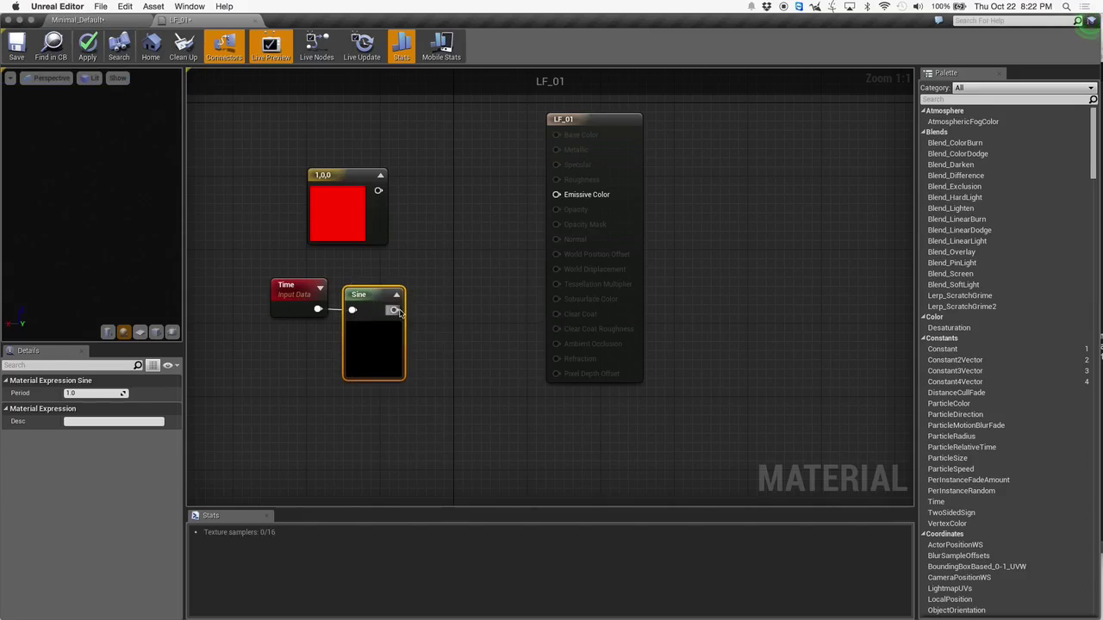
pyautogui.click(395, 297)
# - Add a Frac node fed by the Sine output and align it in the same row
pyautogui.moveTo(375, 310); pyautogui.dragTo(435, 276)
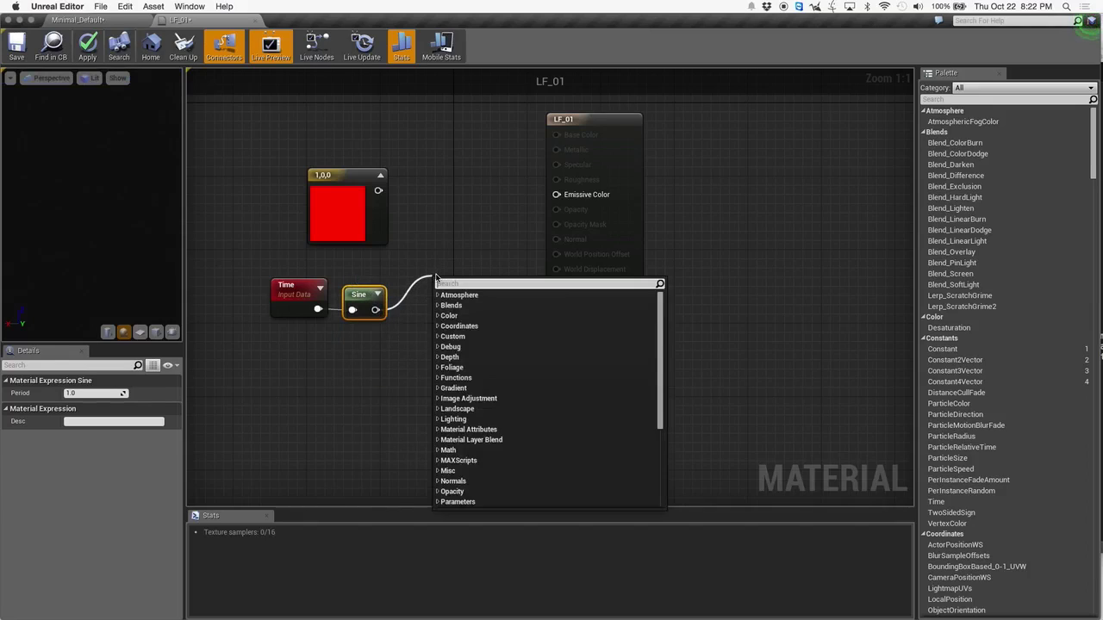
pyautogui.write('frac')
pyautogui.press('Return')
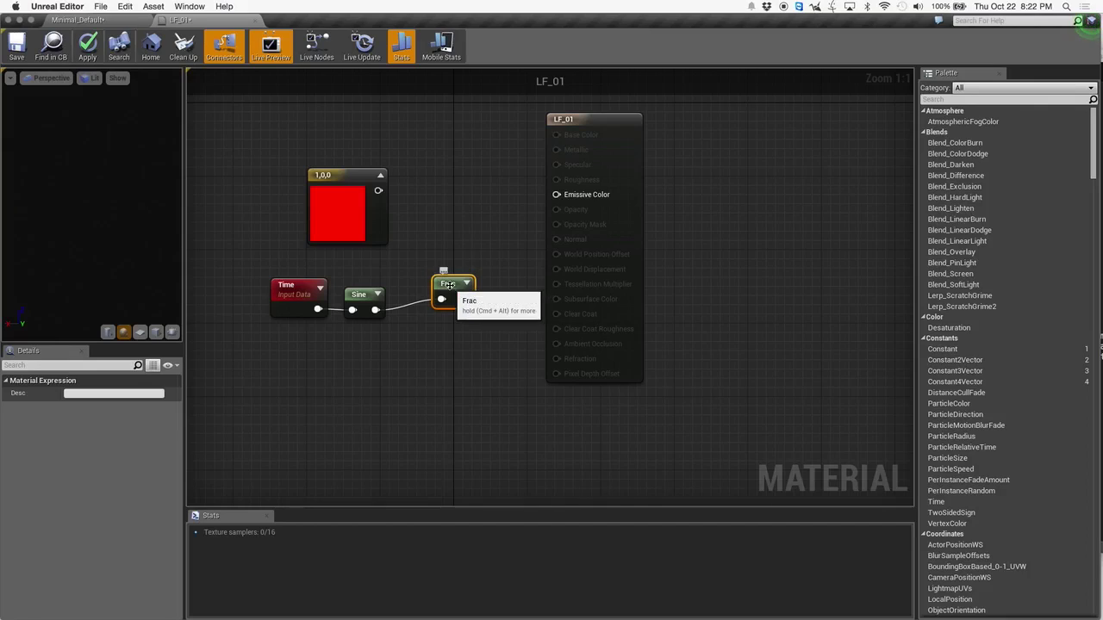
pyautogui.moveTo(449, 285); pyautogui.dragTo(438, 296)
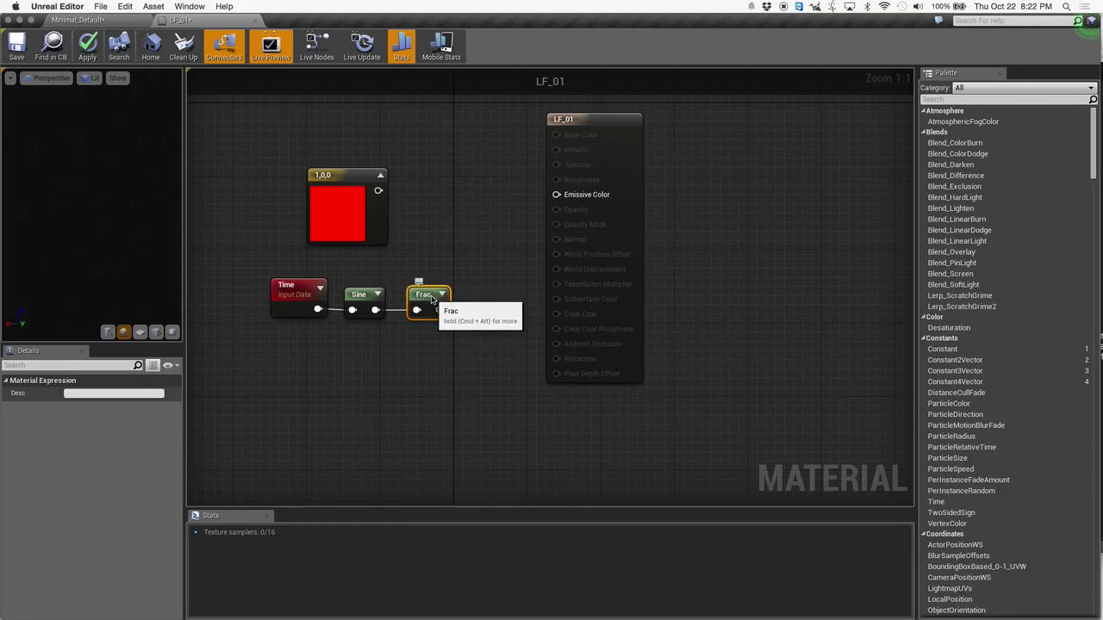
# - Add a Multiply node with the red colour constant connected to its A input
pyautogui.moveTo(353, 182); pyautogui.dragTo(438, 207)
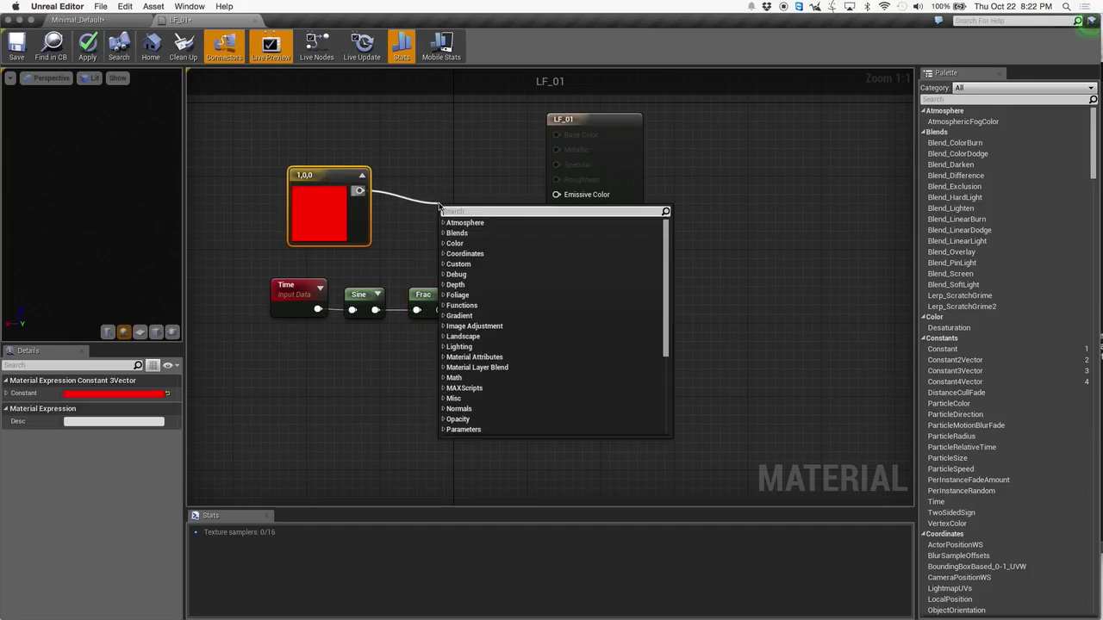
pyautogui.write('multipl')
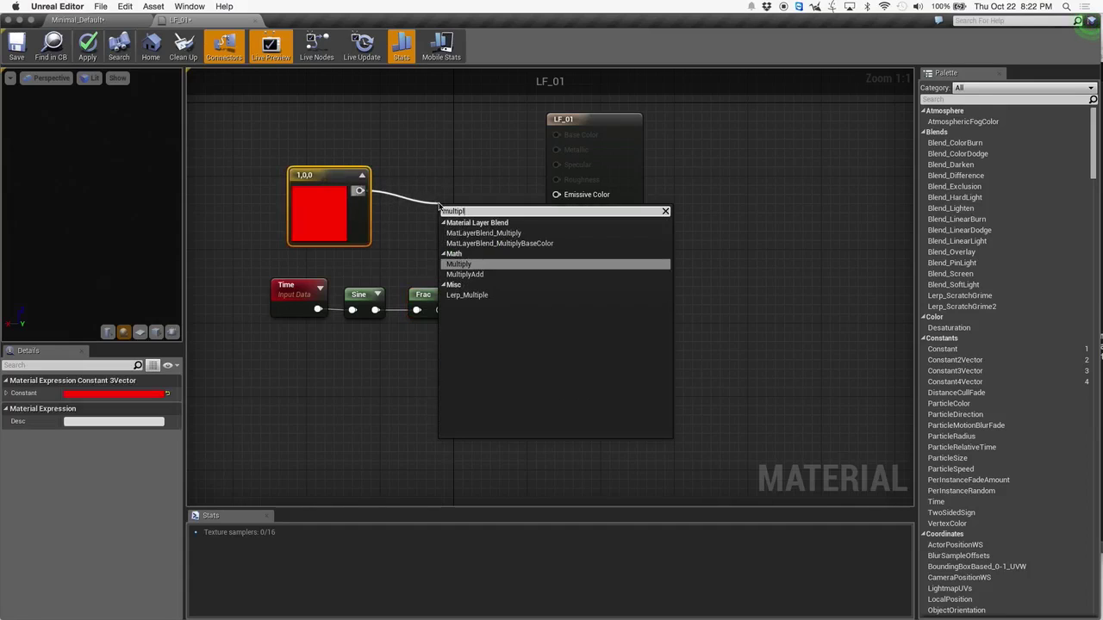
pyautogui.press('Return')
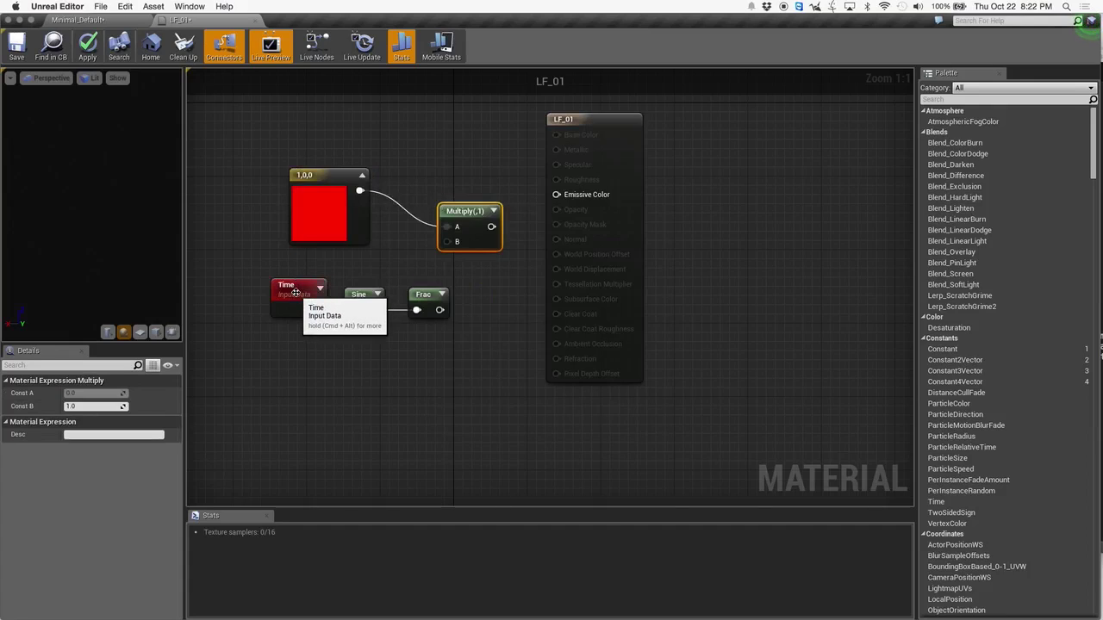
pyautogui.click(295, 291)
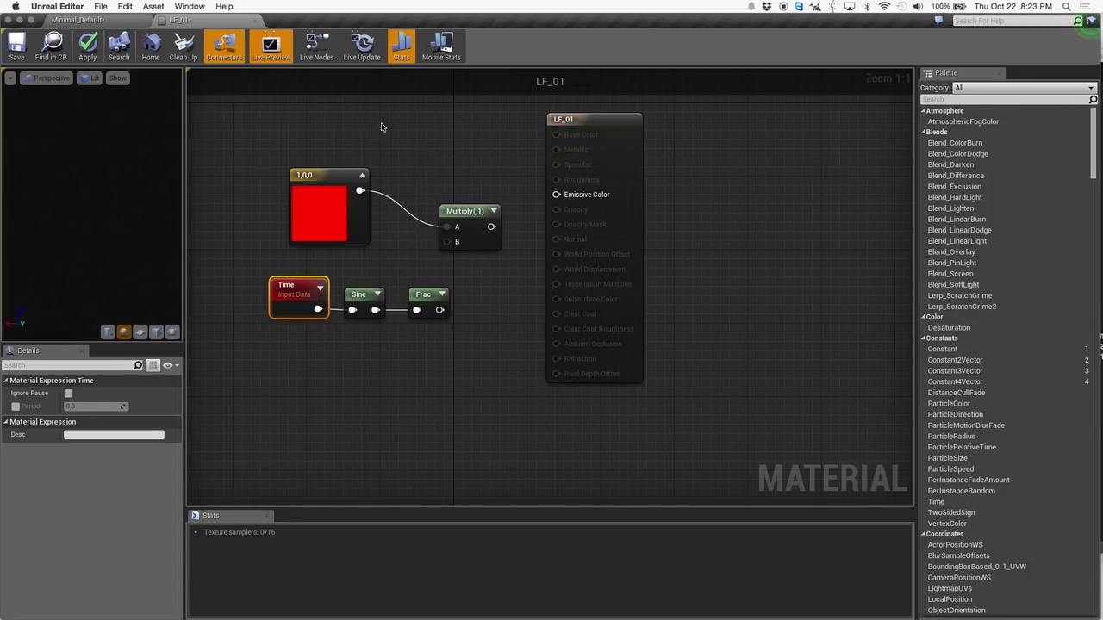
# - Place a Constant, a Constant2Vector and a Constant3Vector node in a row above the existing nodes
pyautogui.click(326, 114)
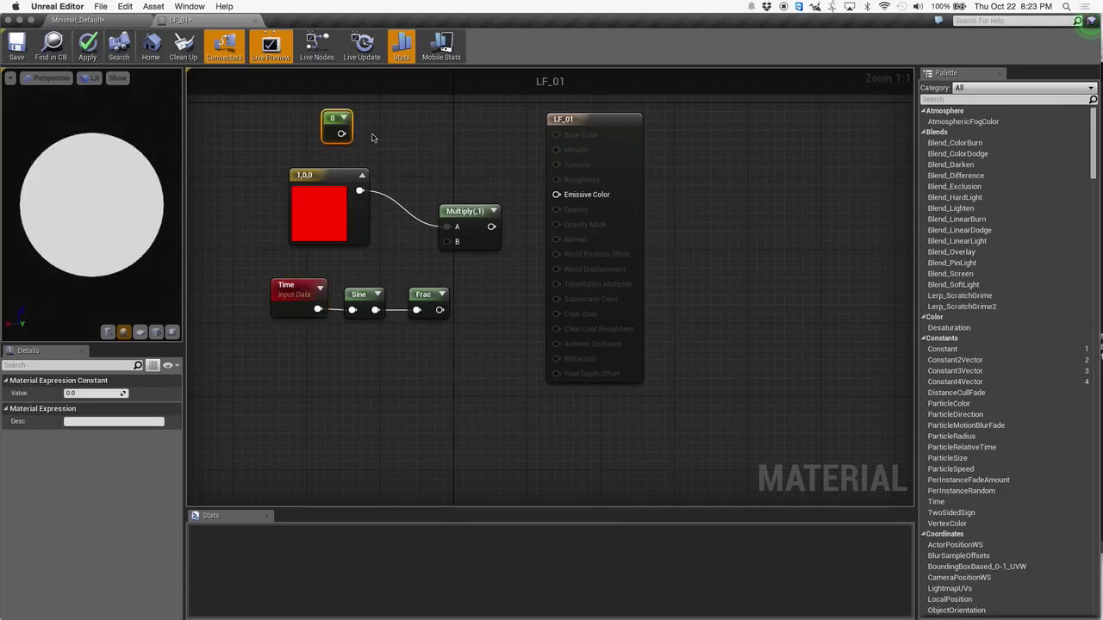
pyautogui.click(374, 114)
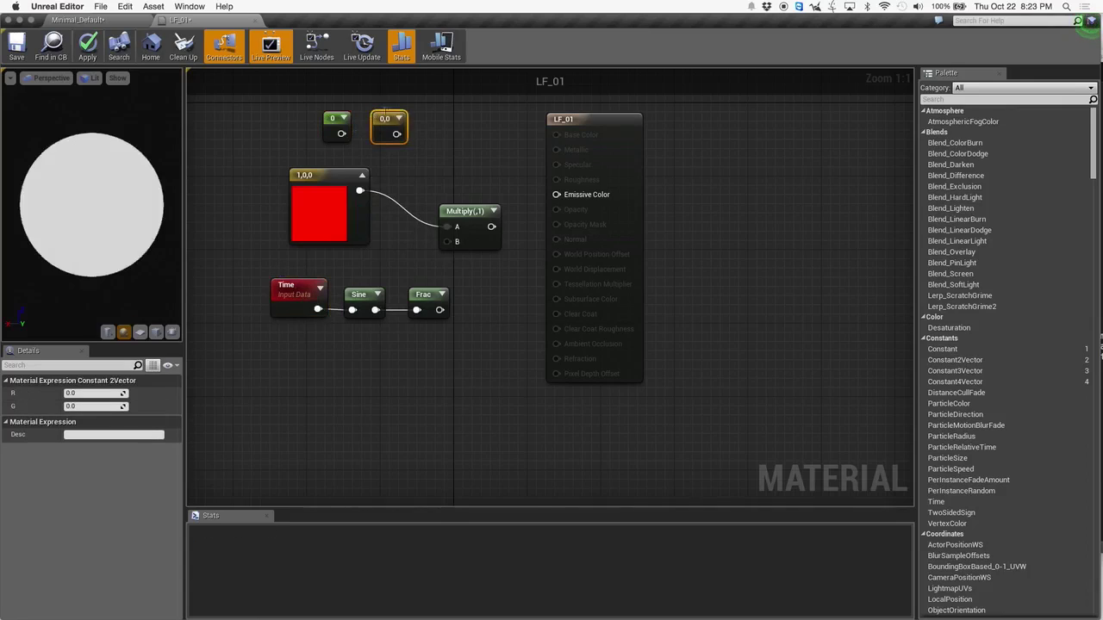
pyautogui.click(430, 118)
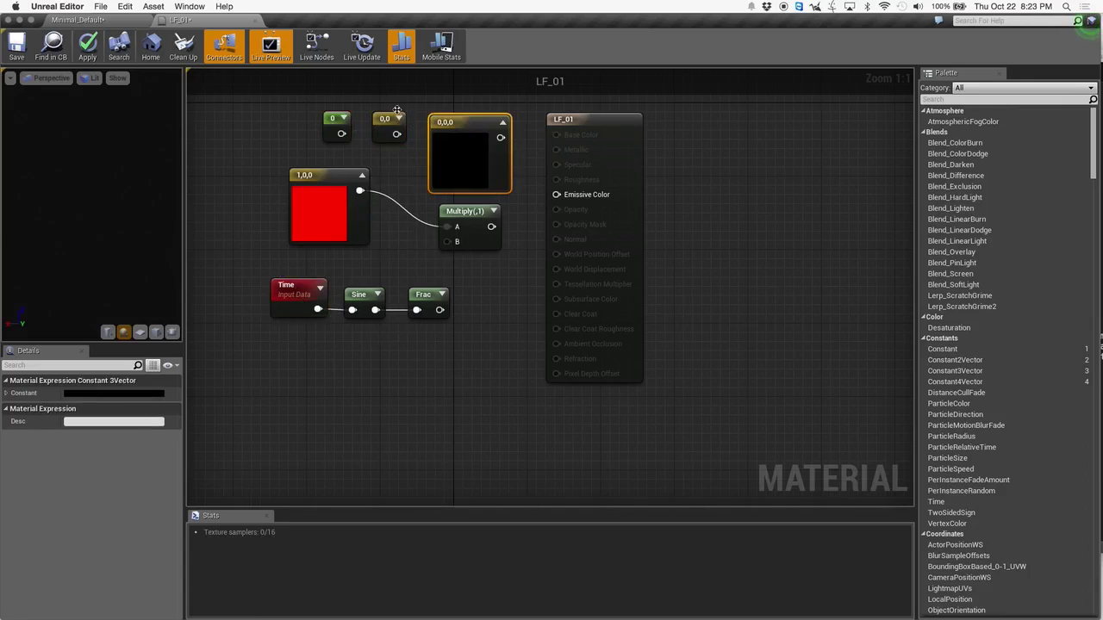
pyautogui.click(338, 125)
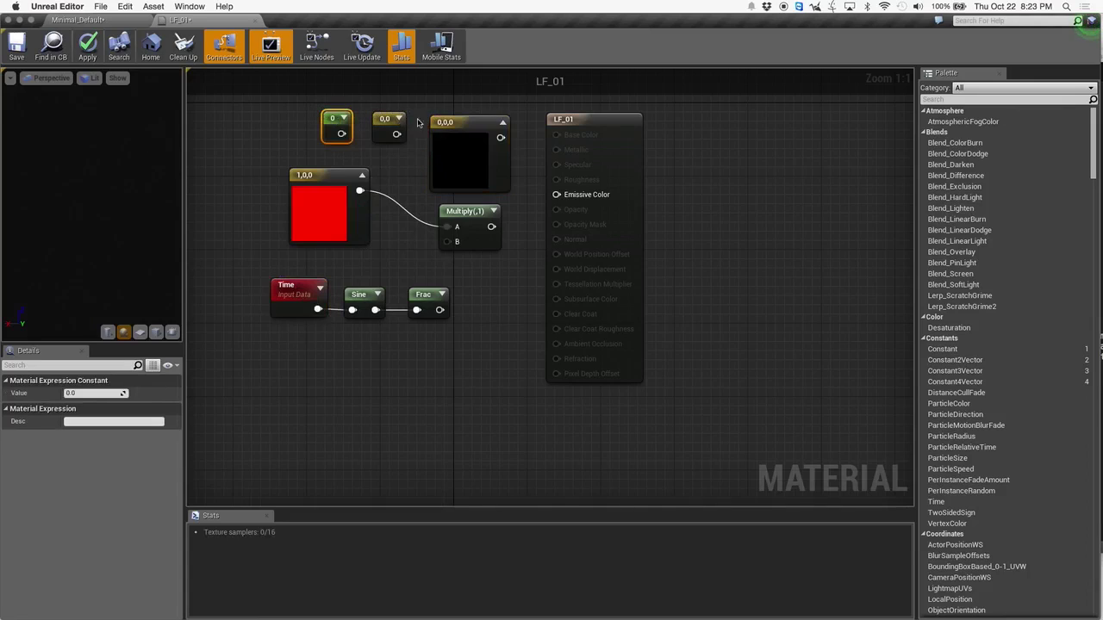
# - Move the black Constant3Vector node away from the other new constants and delete it
pyautogui.click(443, 166)
pyautogui.moveTo(442, 166); pyautogui.dragTo(475, 314)
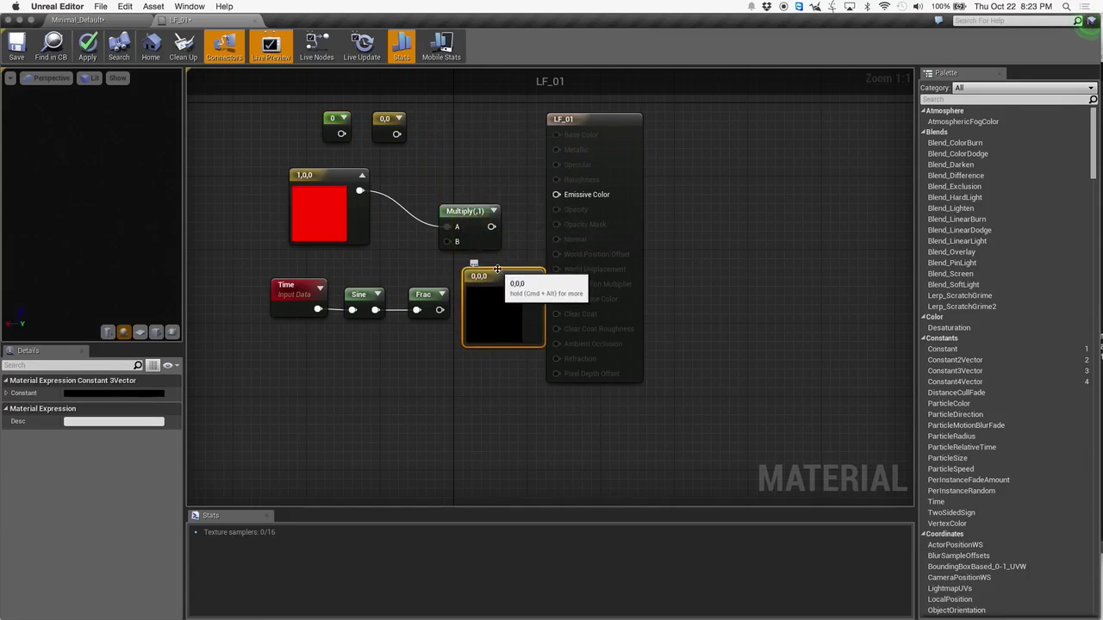
pyautogui.press('Delete')
# - Add an AppendVector node and connect the Constant2Vector to its A input and the Constant to its B input
pyautogui.rightClick(448, 139)
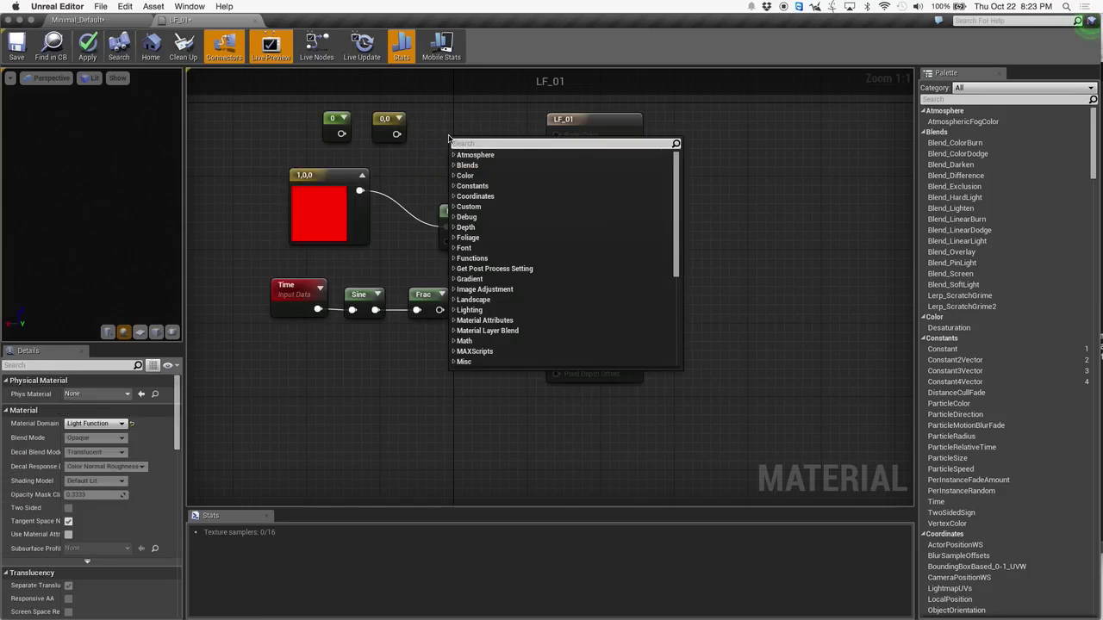
pyautogui.write('app')
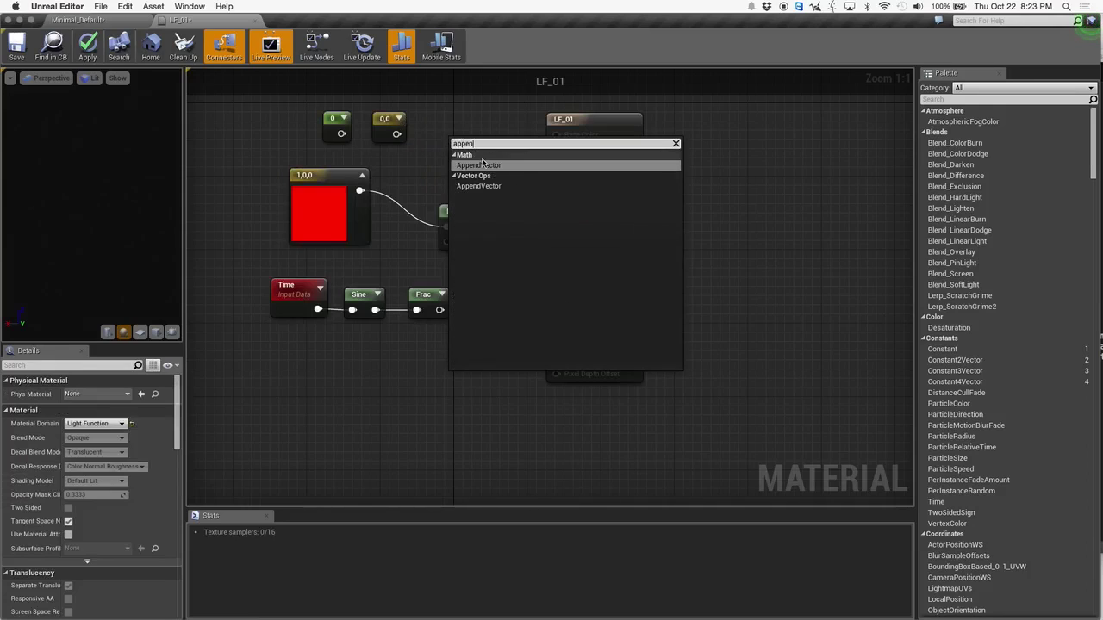
pyautogui.write('en')
pyautogui.click(483, 164)
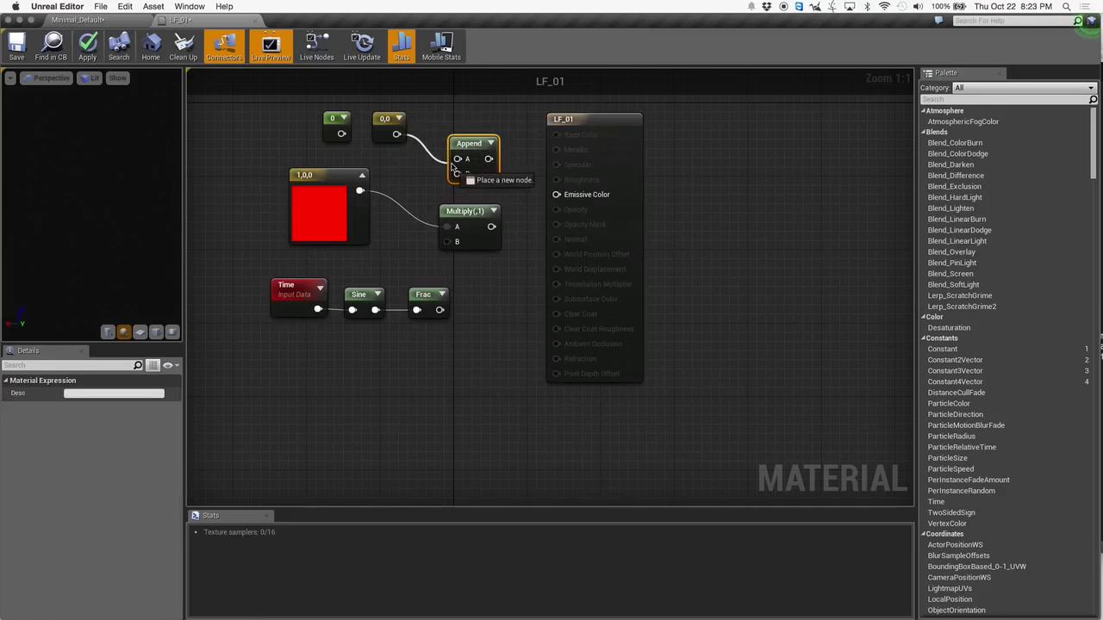
pyautogui.moveTo(461, 163); pyautogui.dragTo(458, 160)
pyautogui.moveTo(341, 134); pyautogui.dragTo(378, 156)
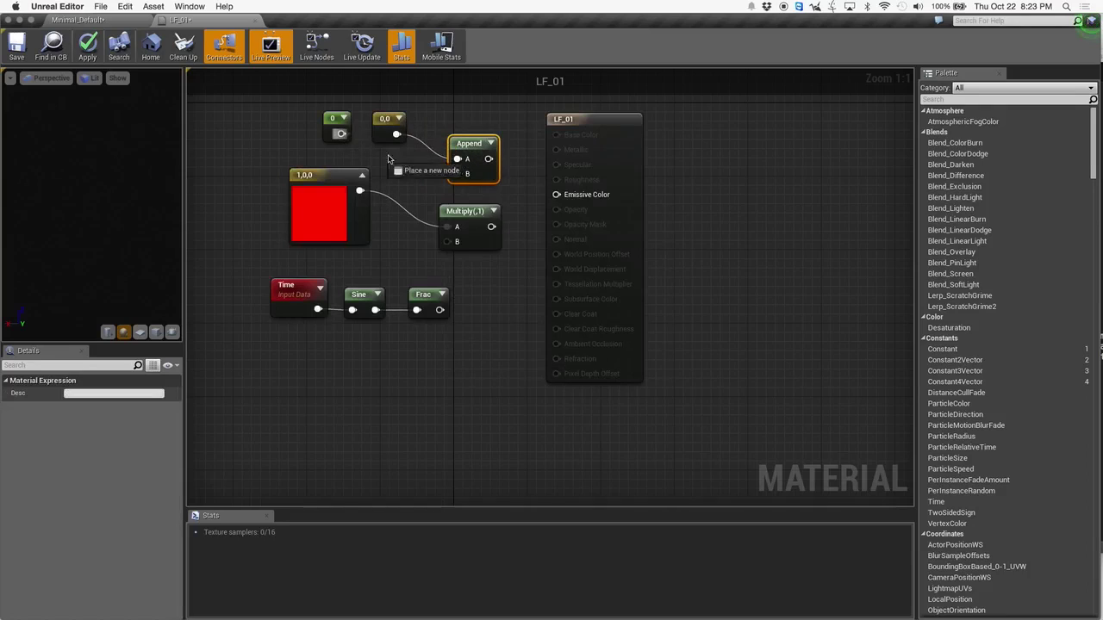
pyautogui.moveTo(471, 176); pyautogui.dragTo(468, 174)
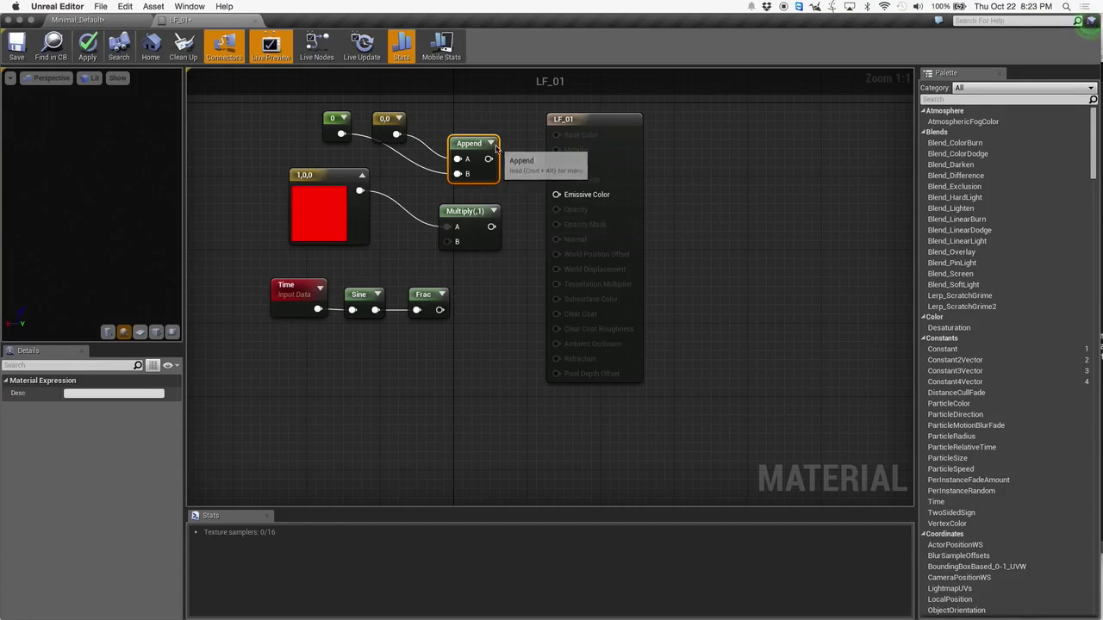
# - Delete the Append node together with the Constant and Constant2Vector nodes
pyautogui.moveTo(313, 110); pyautogui.dragTo(517, 173)
pyautogui.press('Delete')
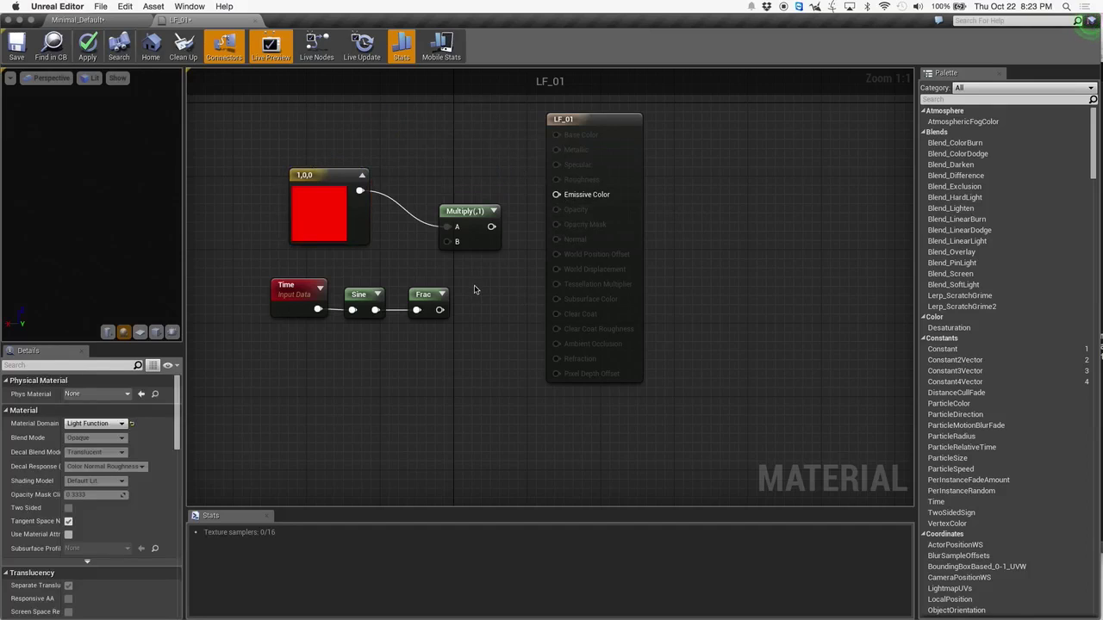
# - Connect Frac to Multiply's B input and Multiply's output to Emissive Color, and save and close the LF_01 material
pyautogui.moveTo(439, 310); pyautogui.dragTo(530, 208)
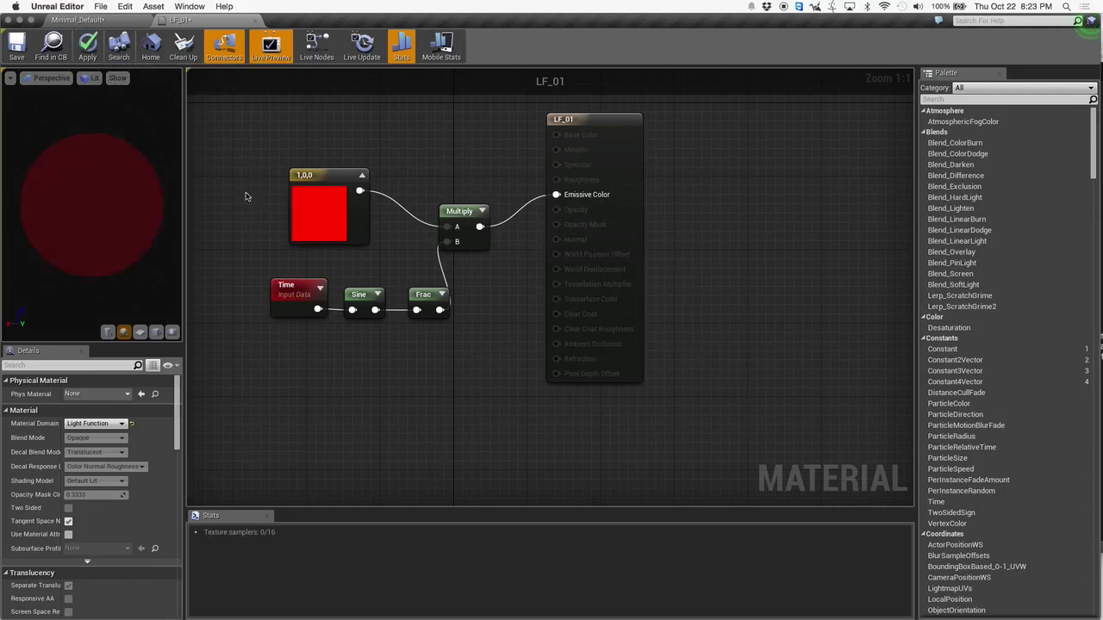
pyautogui.click(27, 68)
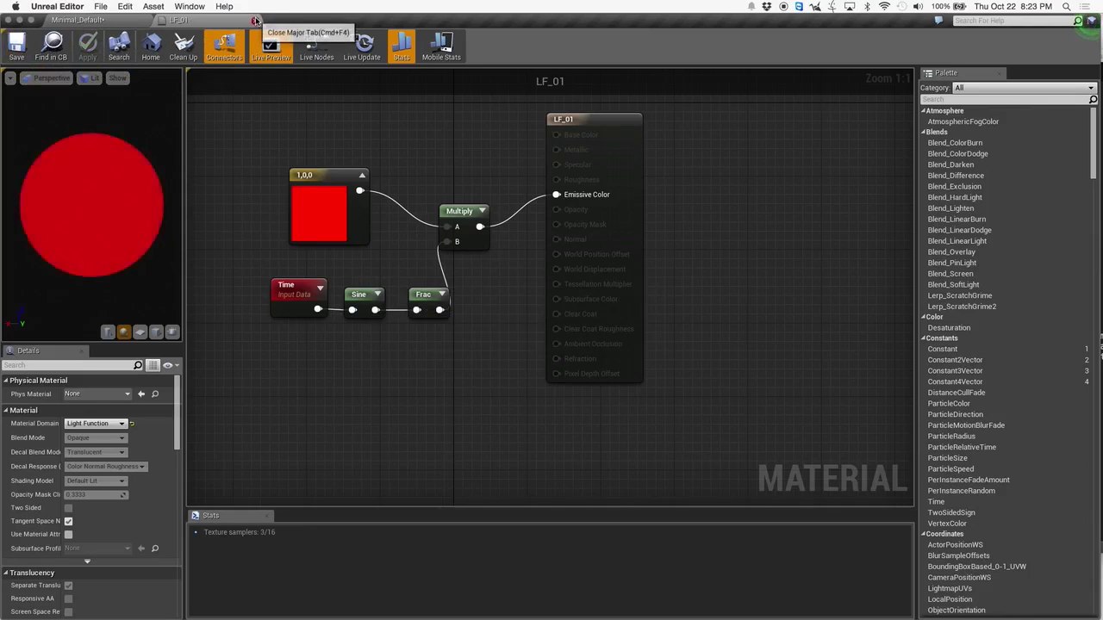
pyautogui.click(255, 21)
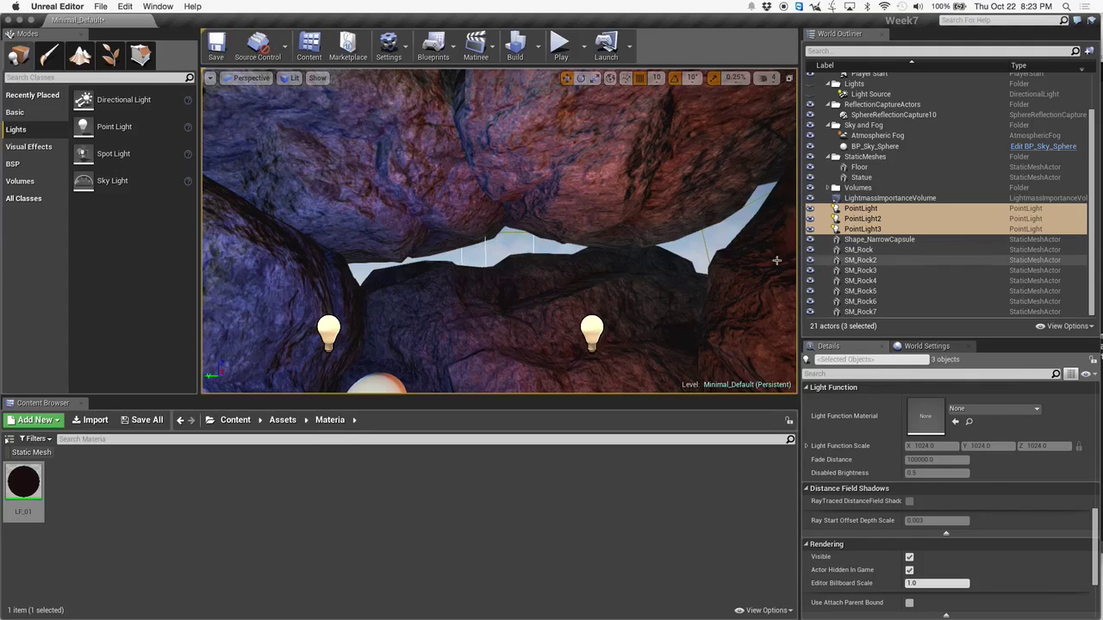
# - Select PointLight3 and assign LF_01 as its Light Function Material
pyautogui.click(870, 281)
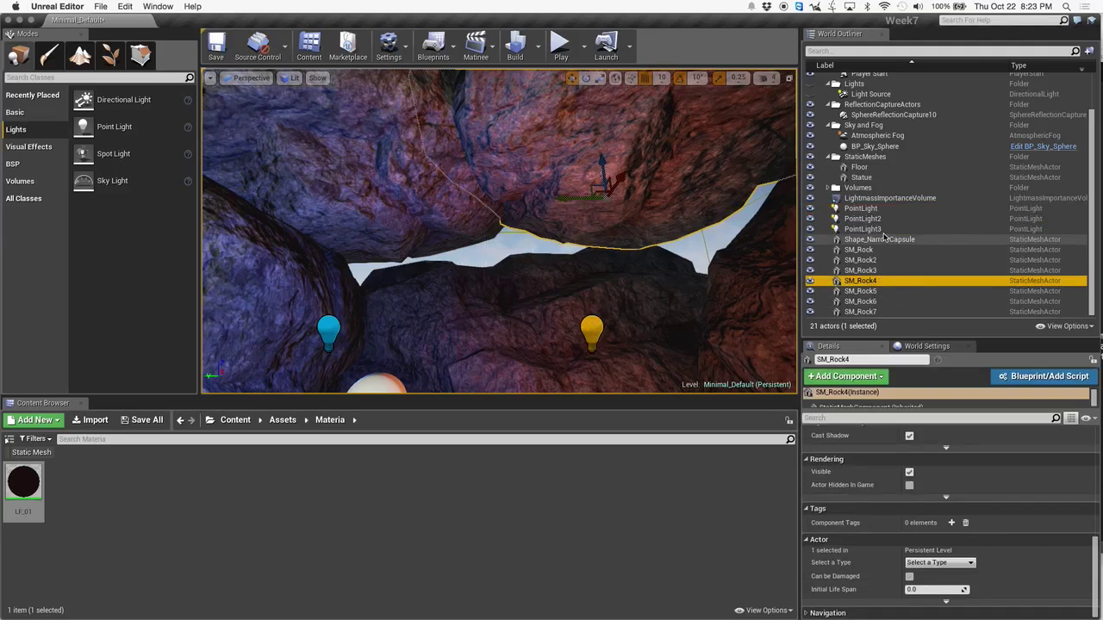
pyautogui.doubleClick(863, 229)
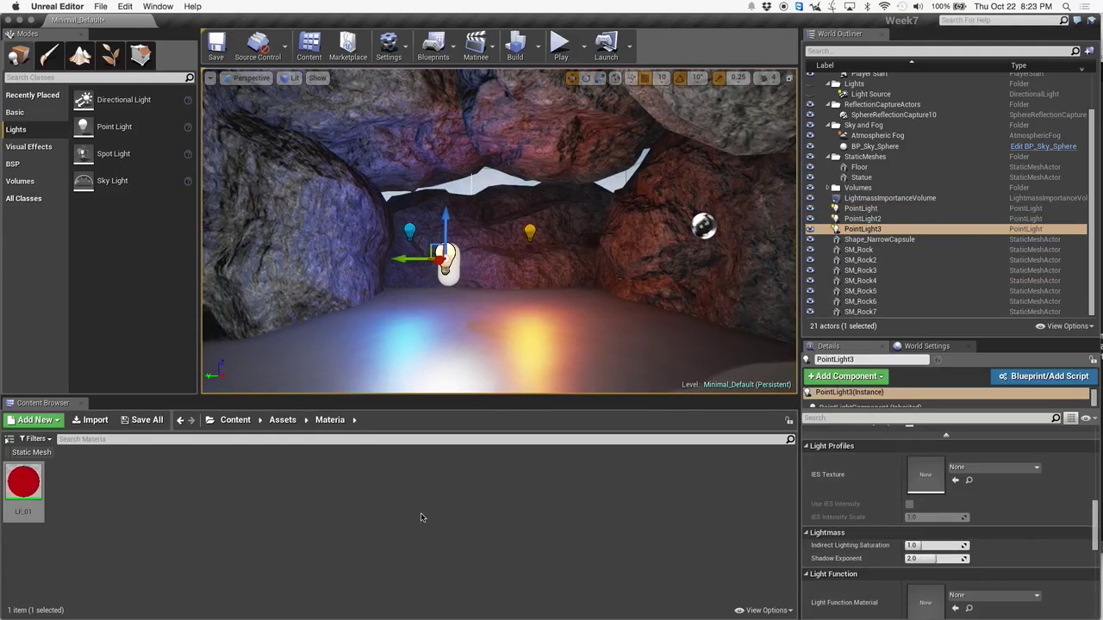
pyautogui.moveTo(15, 498); pyautogui.dragTo(940, 596)
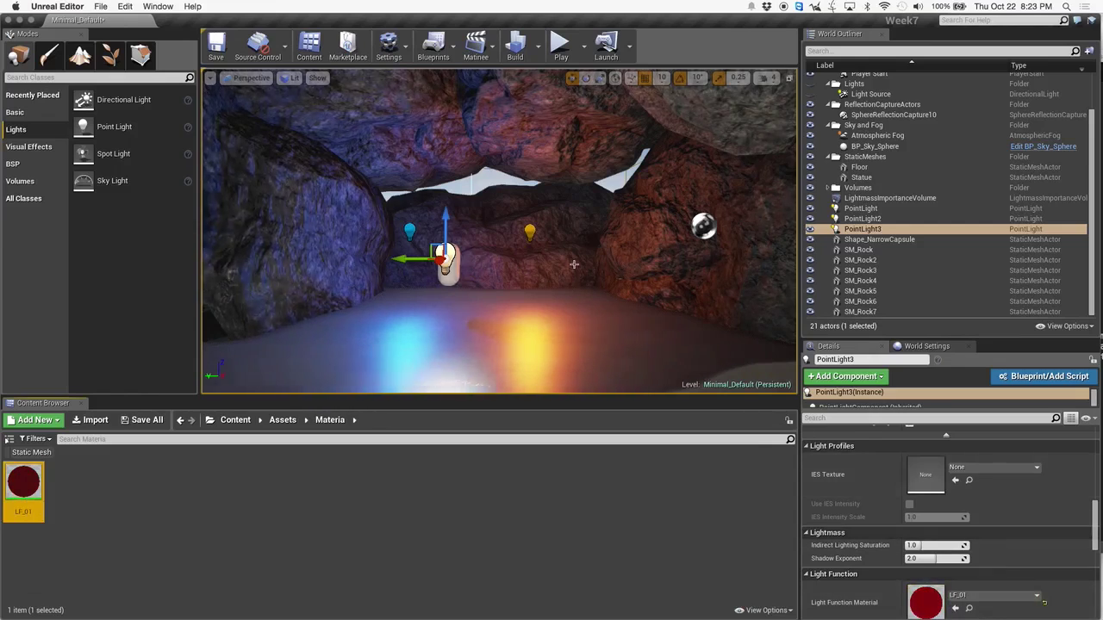
# - Play the level, move through the cave to examine the light function's effect, and stop the session
pyautogui.click(560, 50)
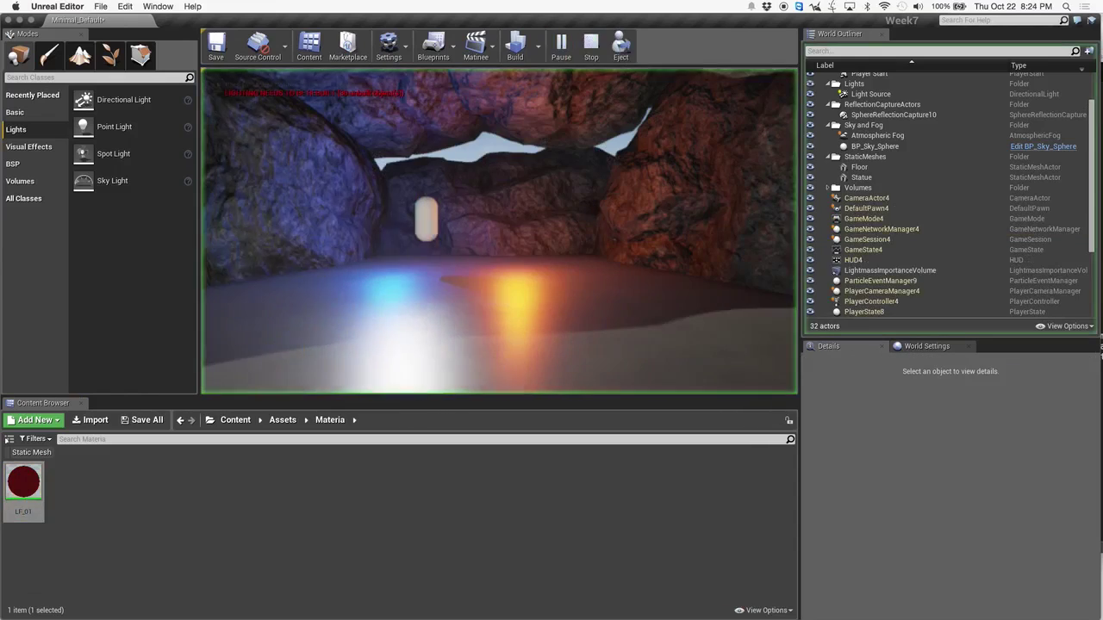
pyautogui.press('w')
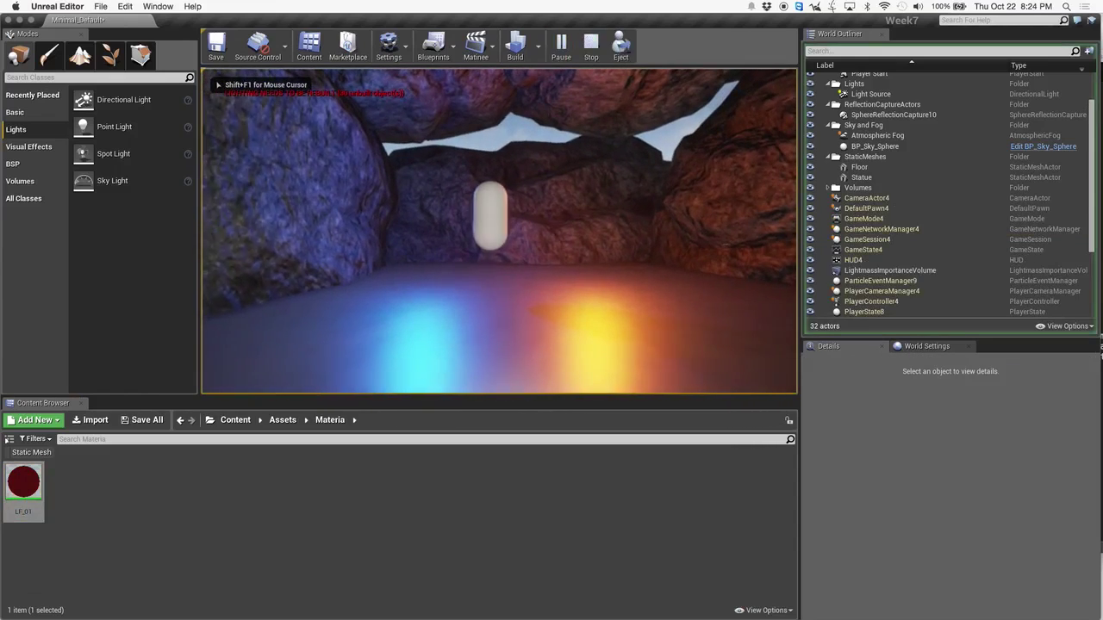
pyautogui.press('w')
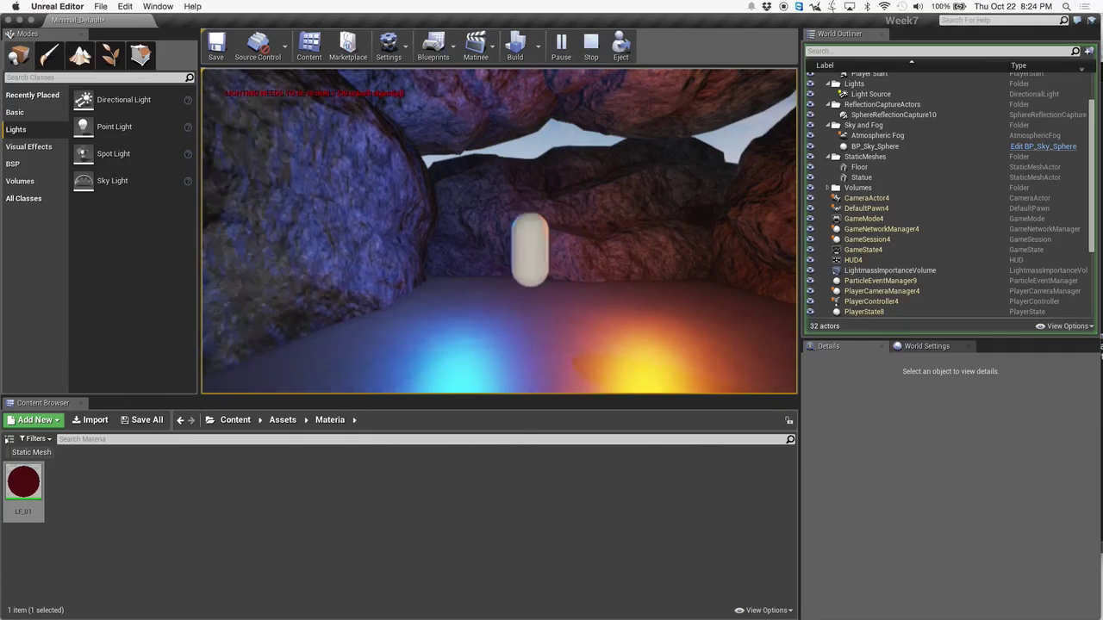
pyautogui.press('w')
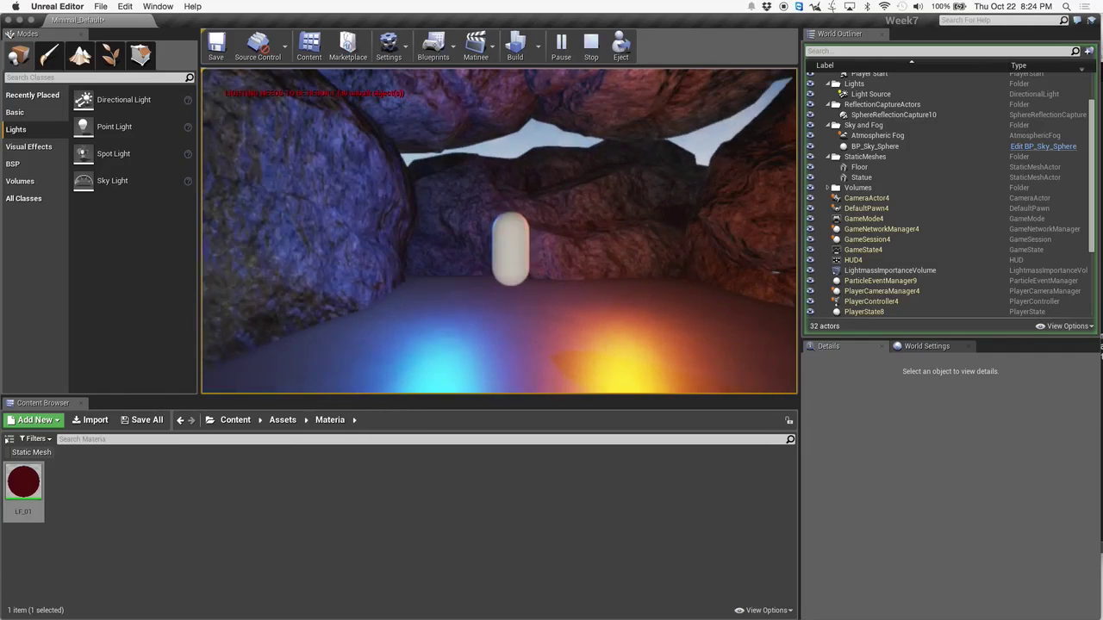
pyautogui.press('w')
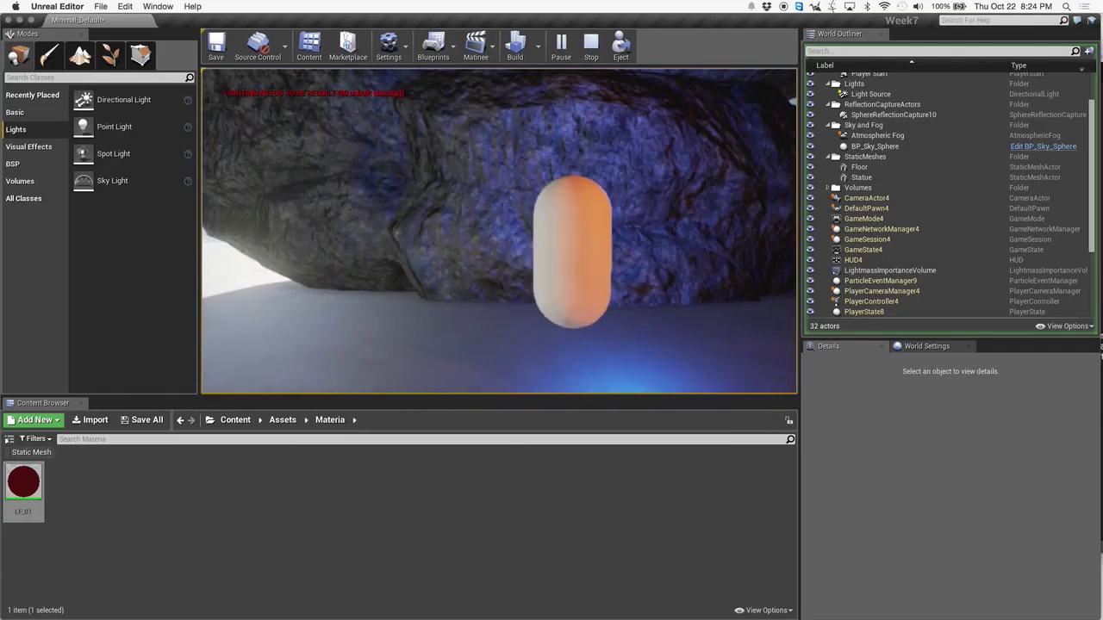
pyautogui.press('a')
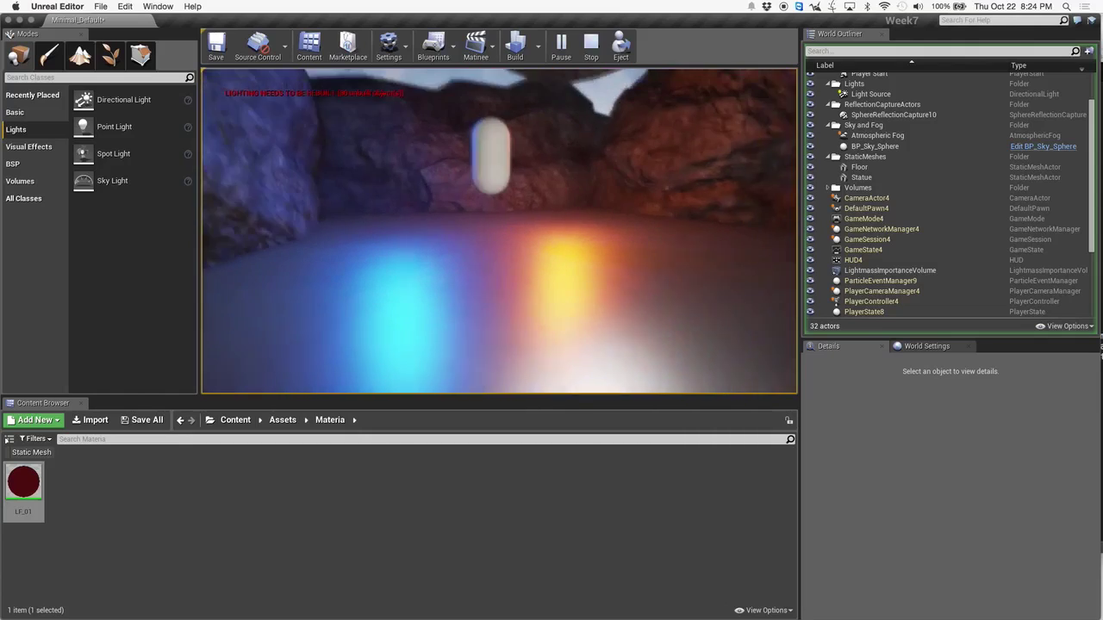
pyautogui.press('Escape')
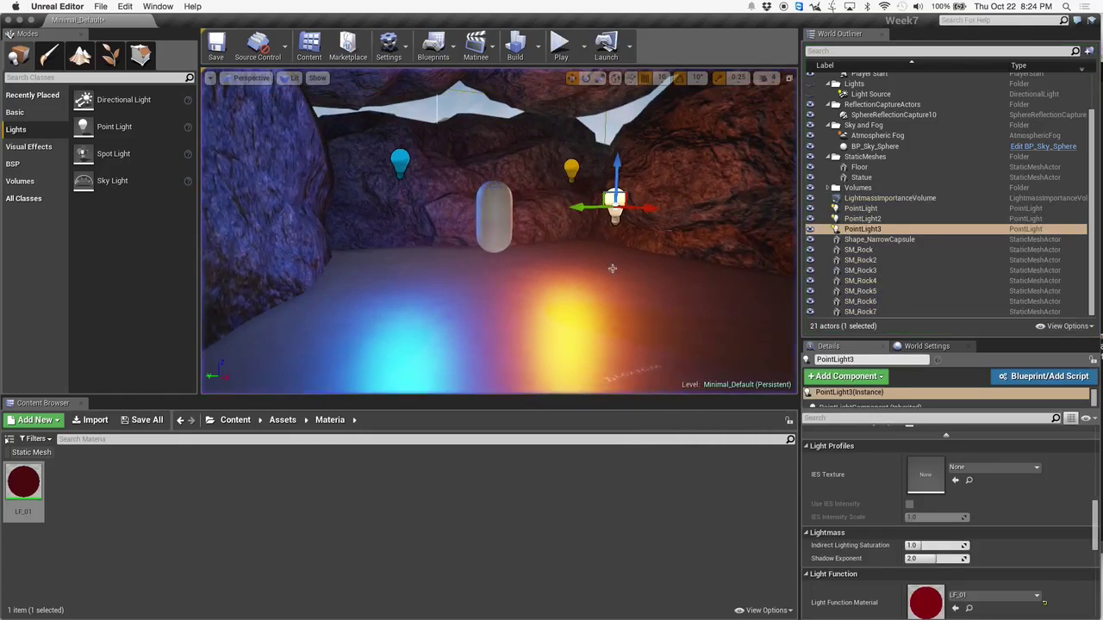
# - Reopen the LF_01 material, preview the Frac node's output on its own, and stop previewing it
pyautogui.moveTo(1092, 249)
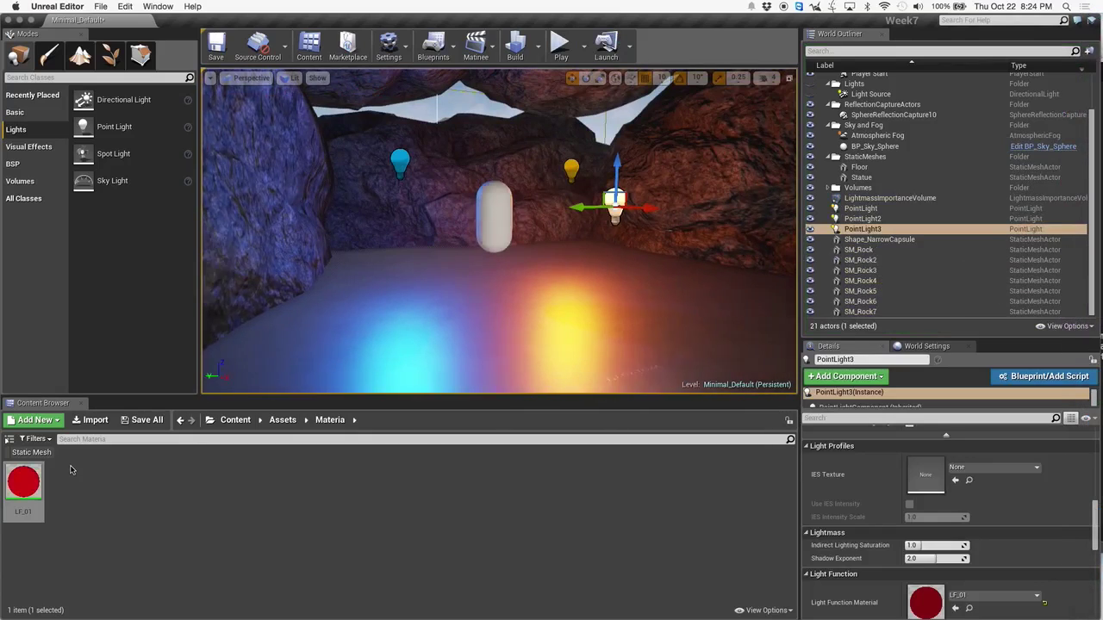
pyautogui.doubleClick(22, 481)
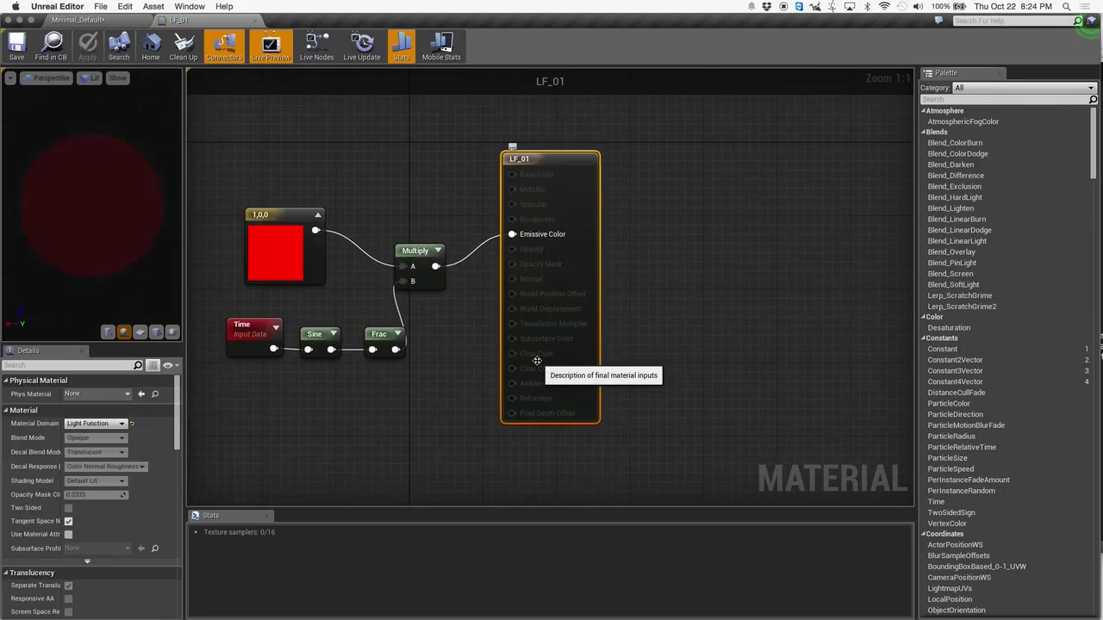
pyautogui.moveTo(733, 281); pyautogui.dragTo(871, 279, button='right')
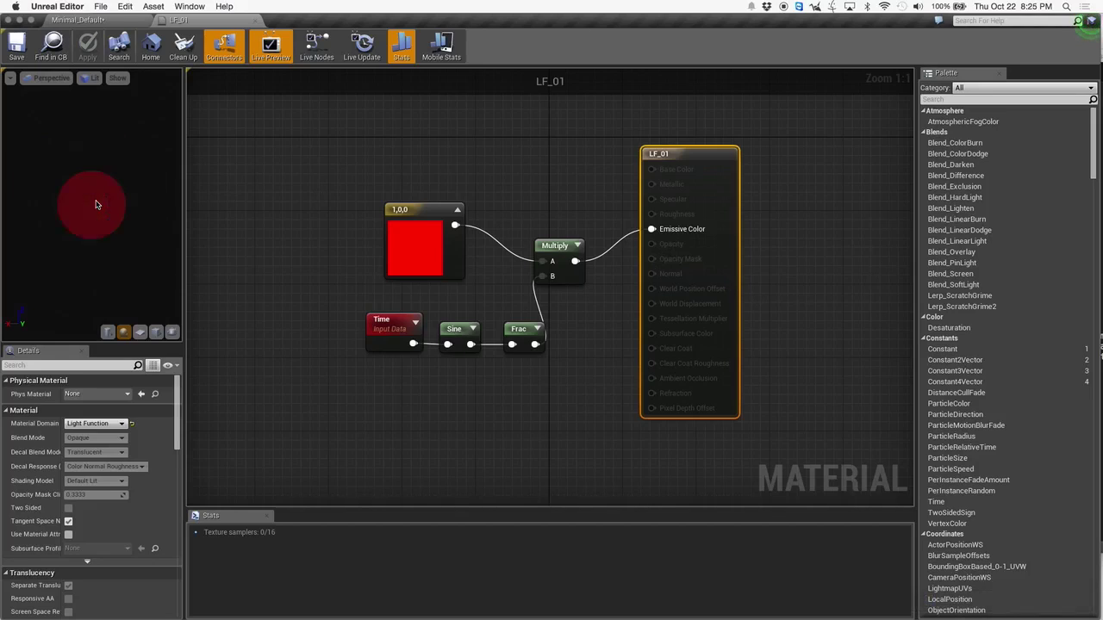
pyautogui.rightClick(533, 329)
pyautogui.click(564, 336)
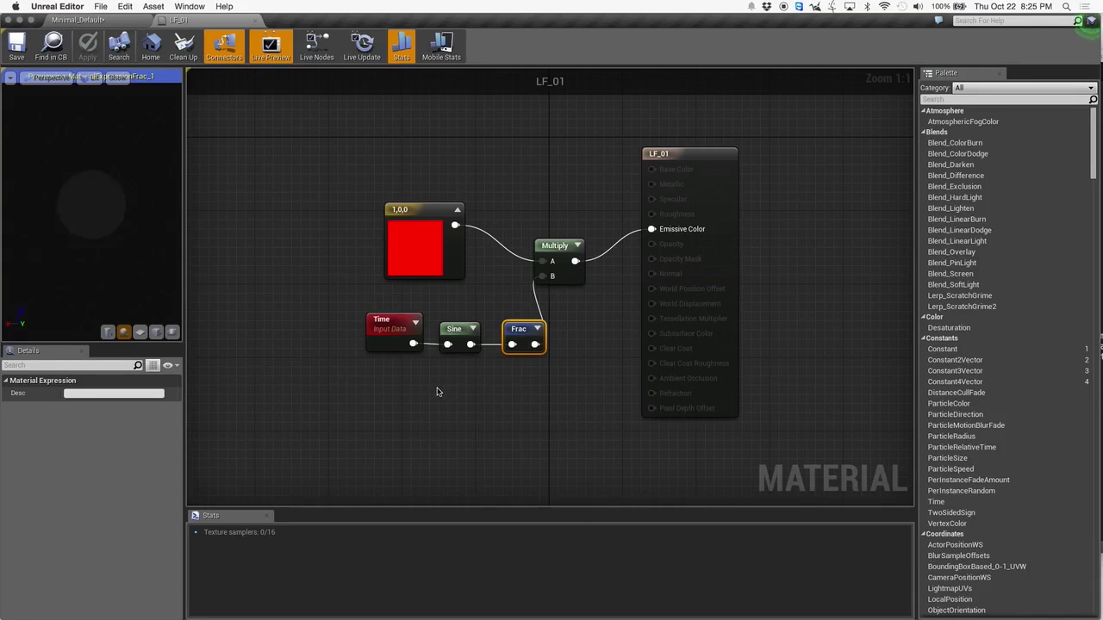
pyautogui.rightClick(522, 332)
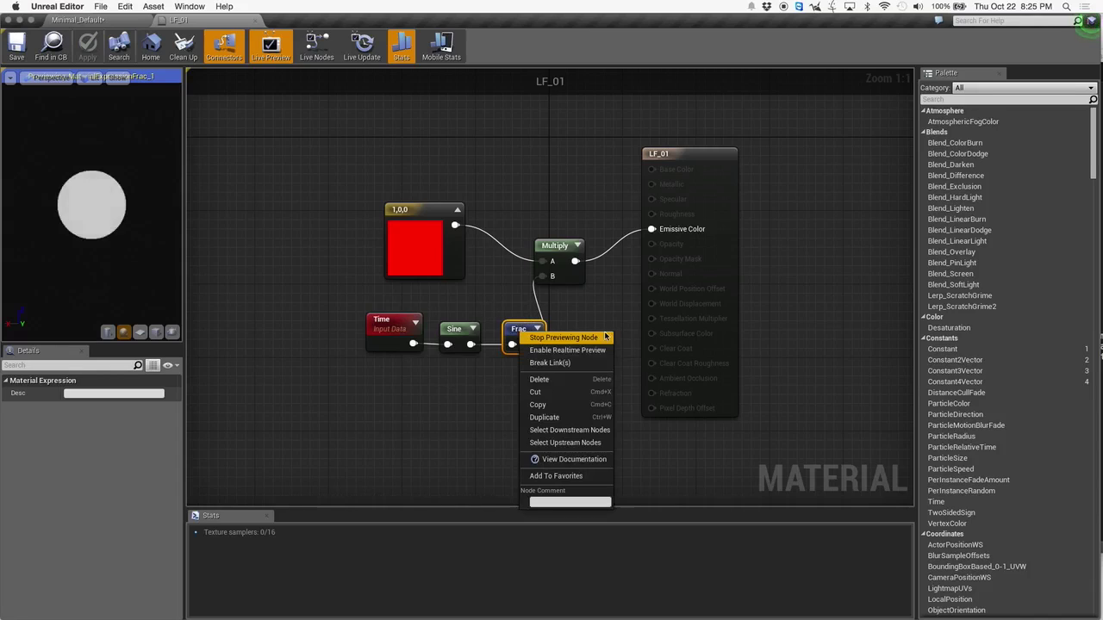
pyautogui.click(564, 338)
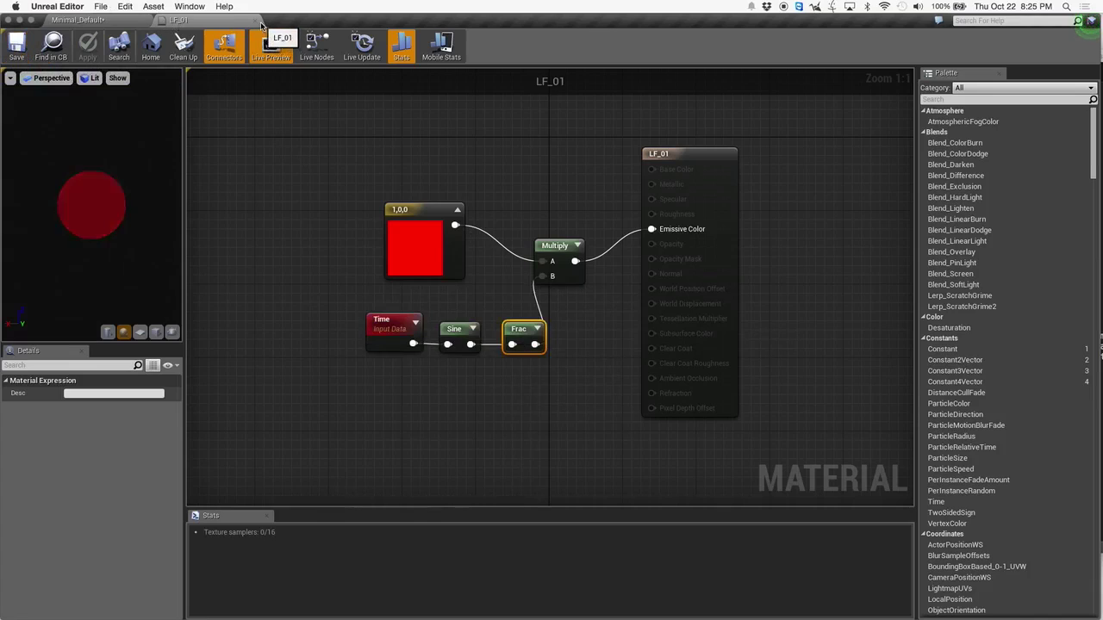
# - Close the LF_01 material editor and save the Minimal_Default level
pyautogui.click(255, 21)
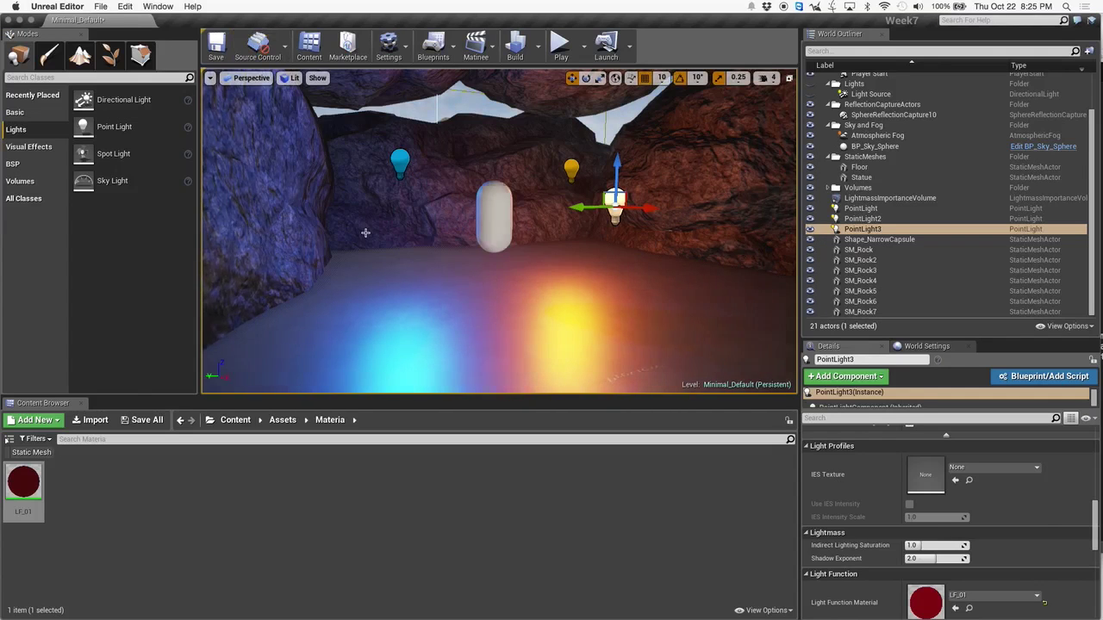
pyautogui.press('super+s')
# - Switch to Sublime Text and reposition the light types notes window so that its full text can be read
pyautogui.moveTo(1098, 212)
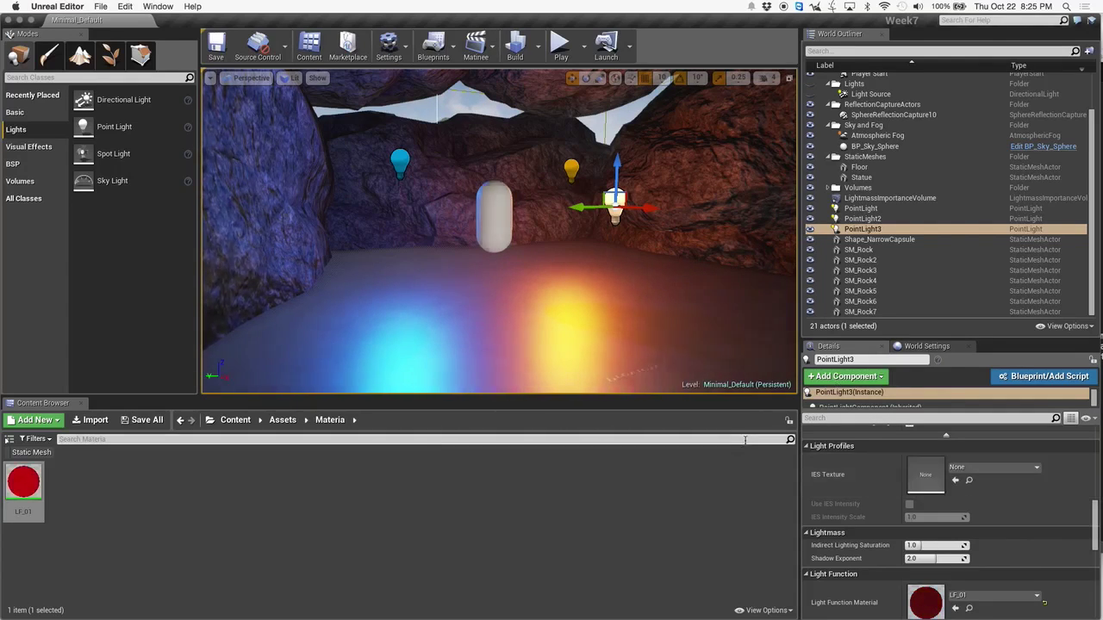
pyautogui.moveTo(1087, 240)
pyautogui.click(1082, 150)
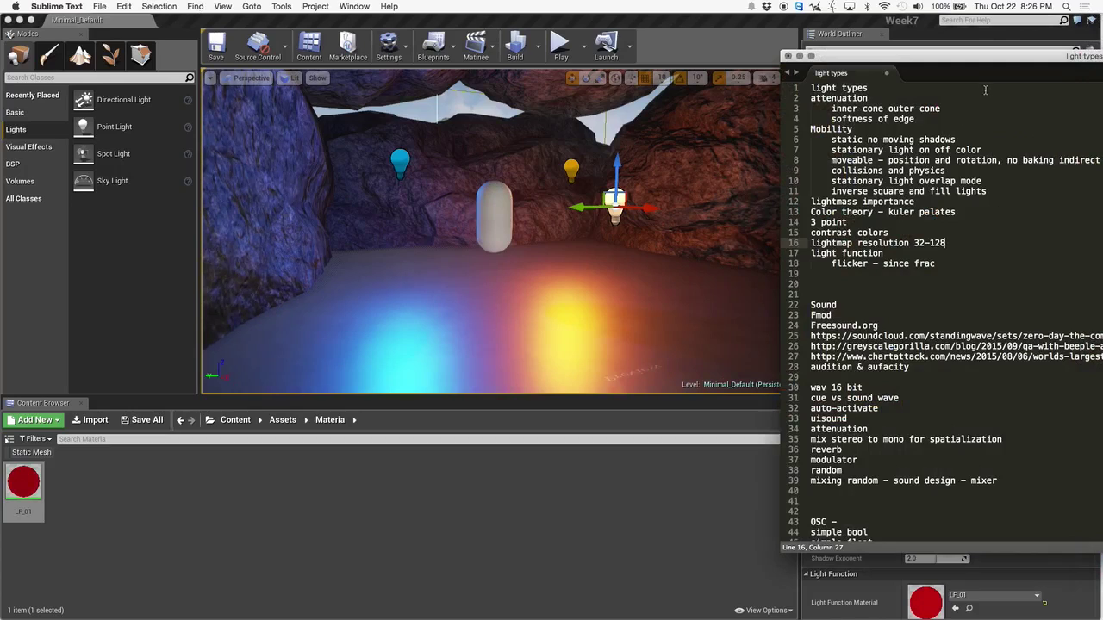
pyautogui.moveTo(985, 61); pyautogui.dragTo(673, 36)
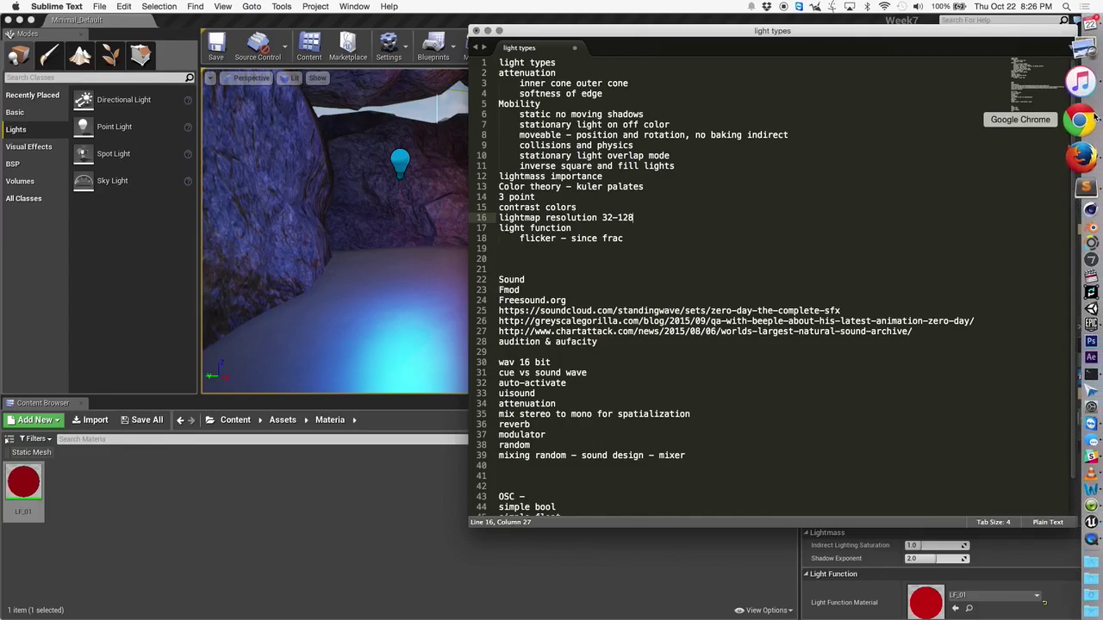
# - Switch to Google Chrome and close the Adobe Color wheel page
pyautogui.click(1097, 117)
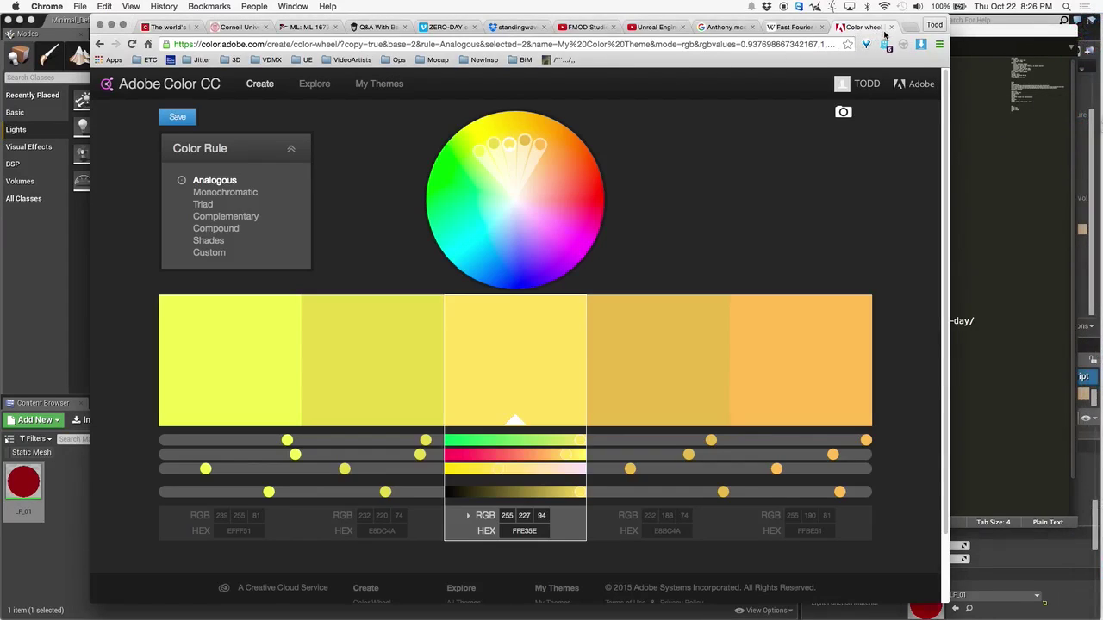
pyautogui.click(890, 27)
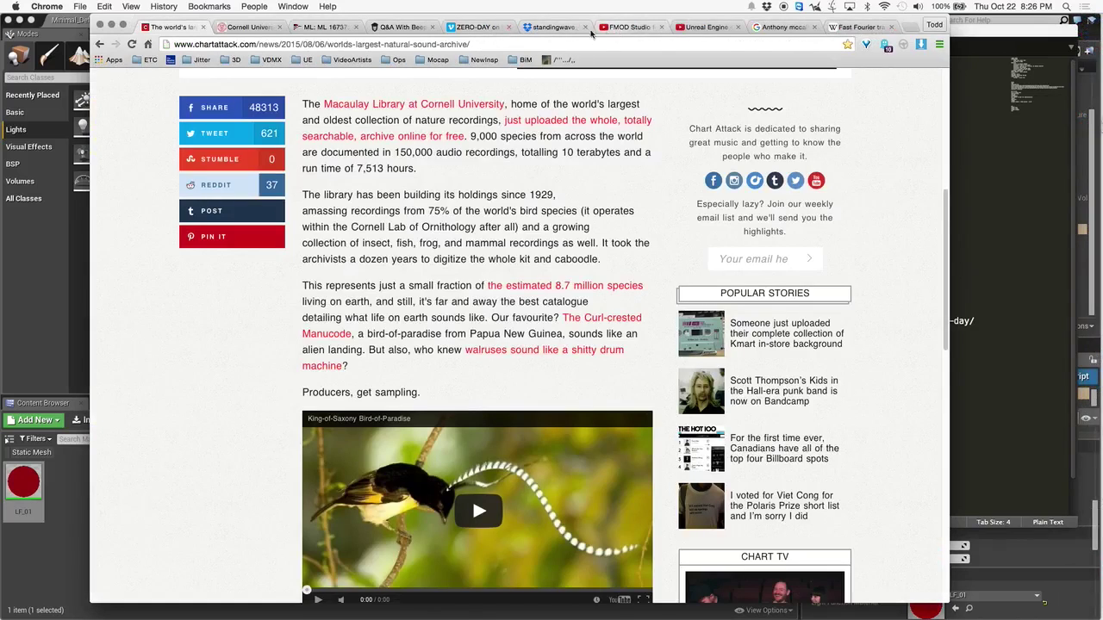
pyautogui.click(908, 26)
pyautogui.write('fmode')
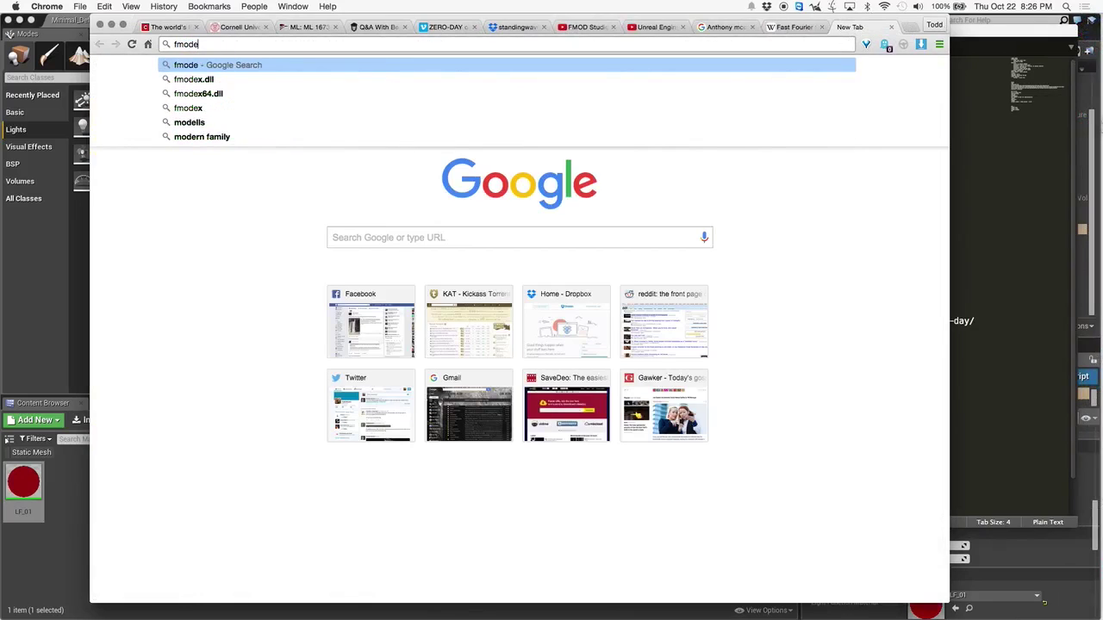
pyautogui.press('BackSpace')
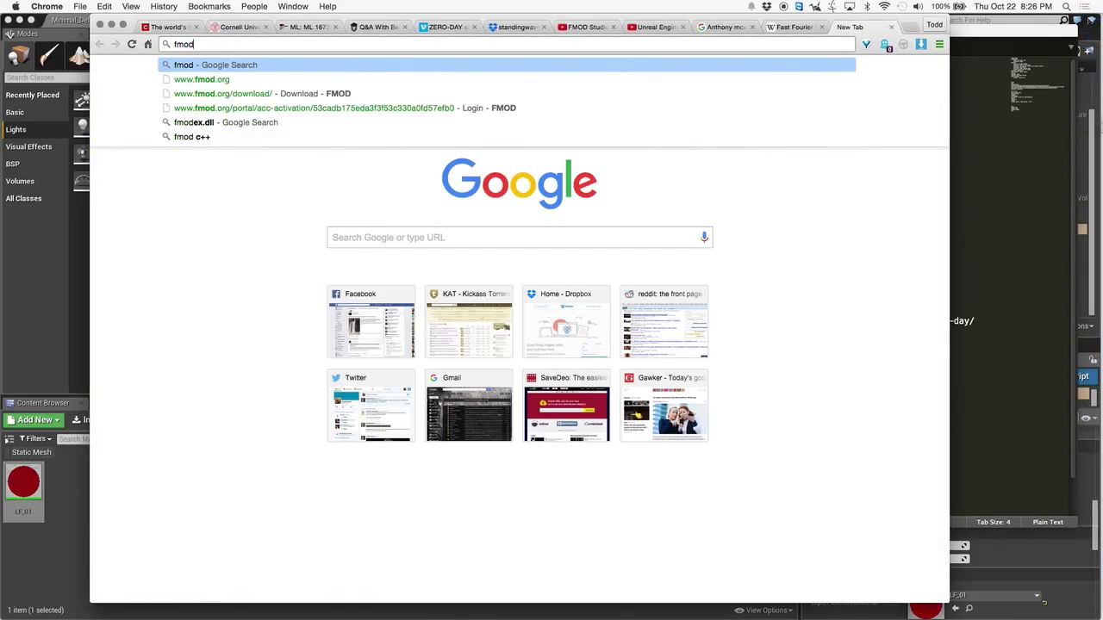
pyautogui.press('Down')
pyautogui.press('Return')
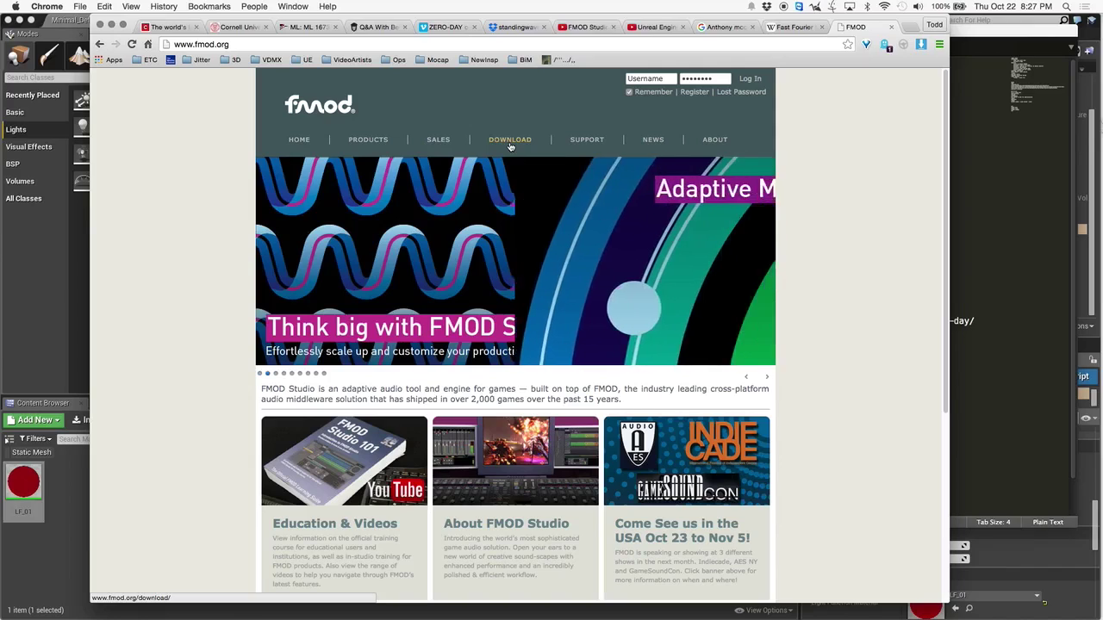
pyautogui.click(509, 142)
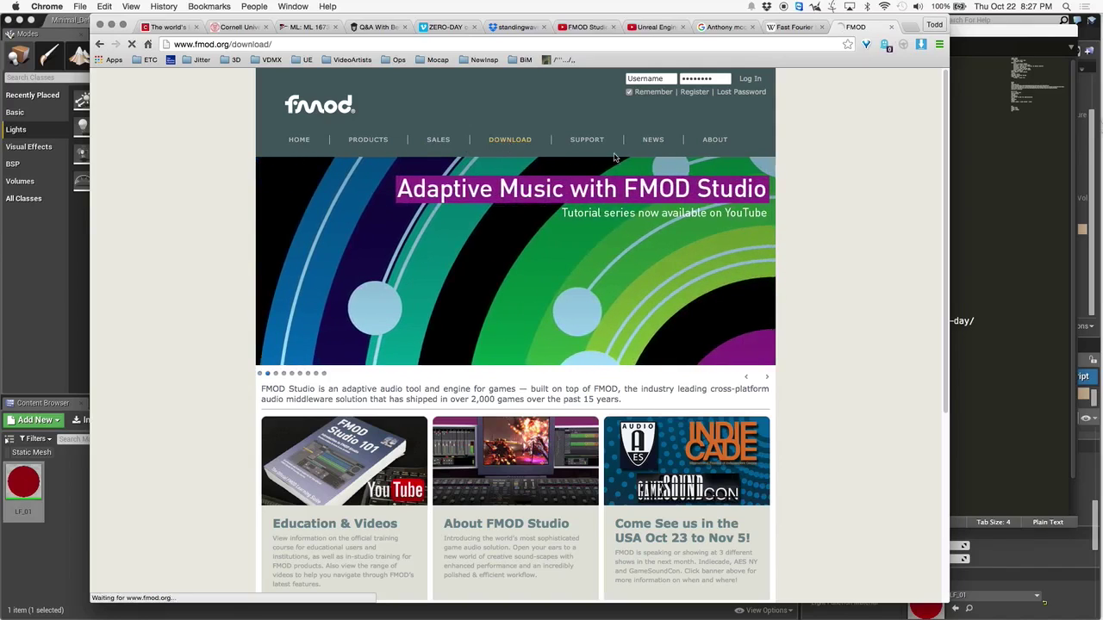
# - Review the FMOD Studio downloads and the engine integrations listed for Unity and Unreal Engine 4
pyautogui.scroll(-3, 557, 197)
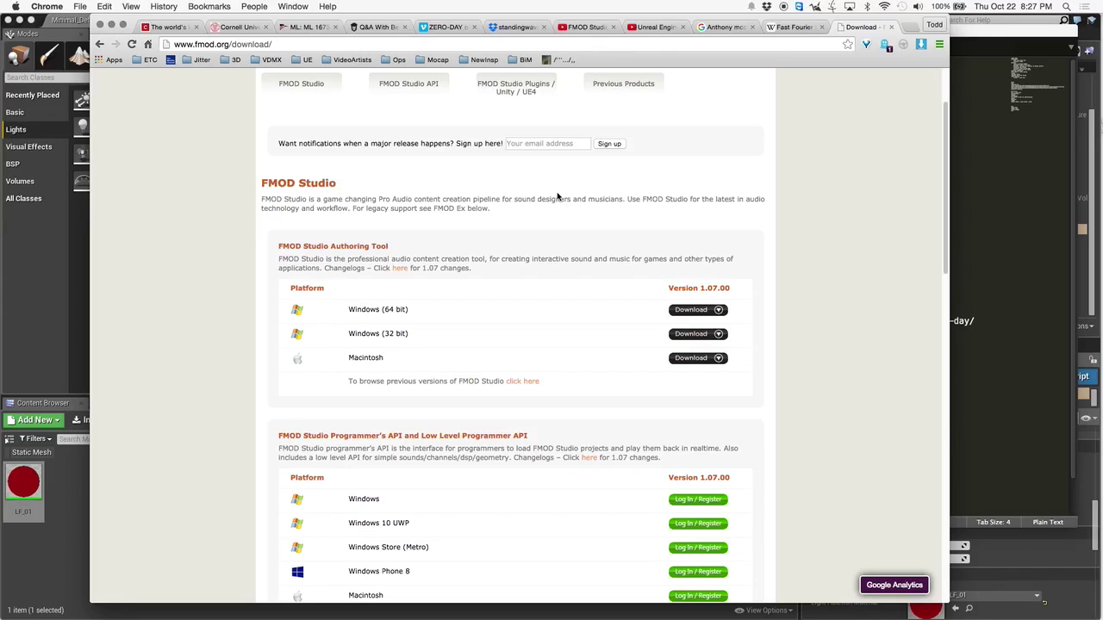
pyautogui.scroll(-2, 524, 317)
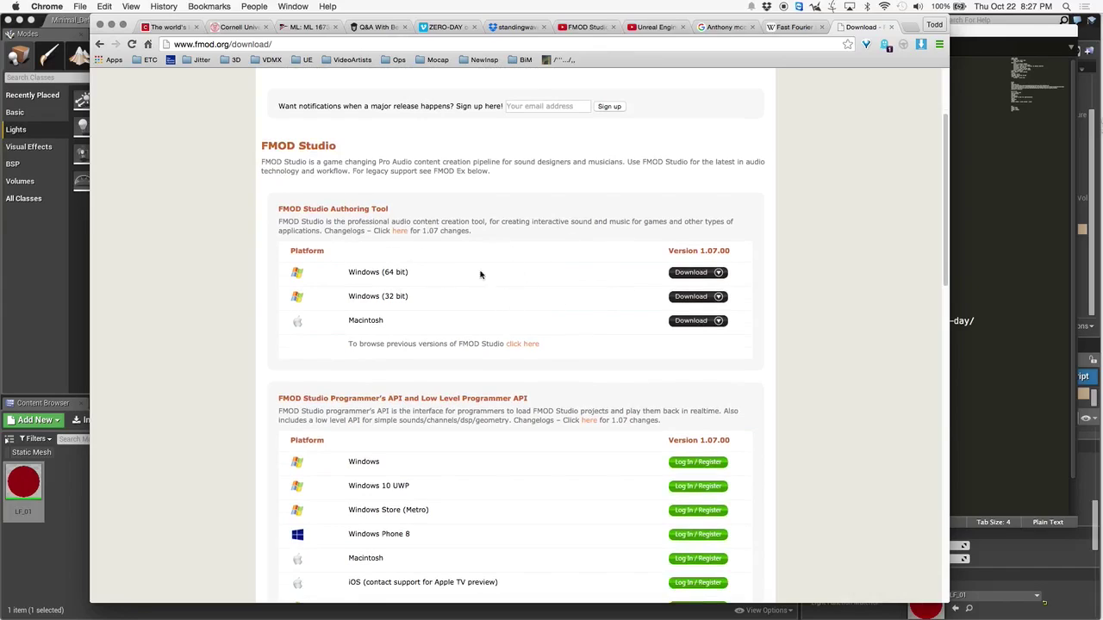
pyautogui.scroll(2, 465, 334)
pyautogui.scroll(-10, 495, 332)
pyautogui.scroll(-8, 496, 336)
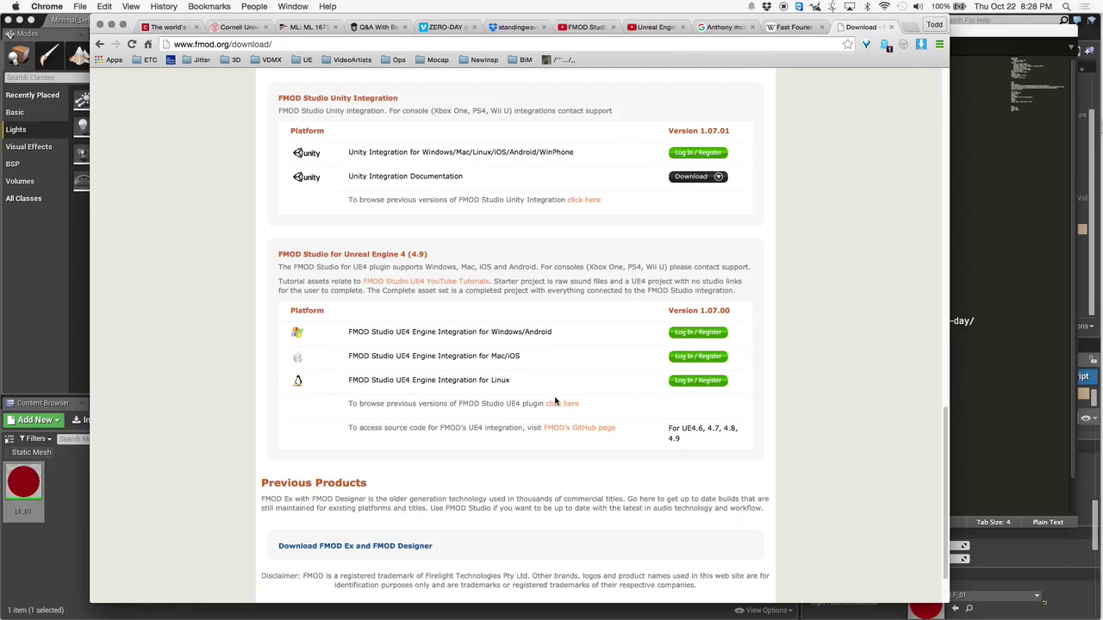
# - Look through the installed programs in the Applications folder and close its overview
pyautogui.moveTo(1099, 379)
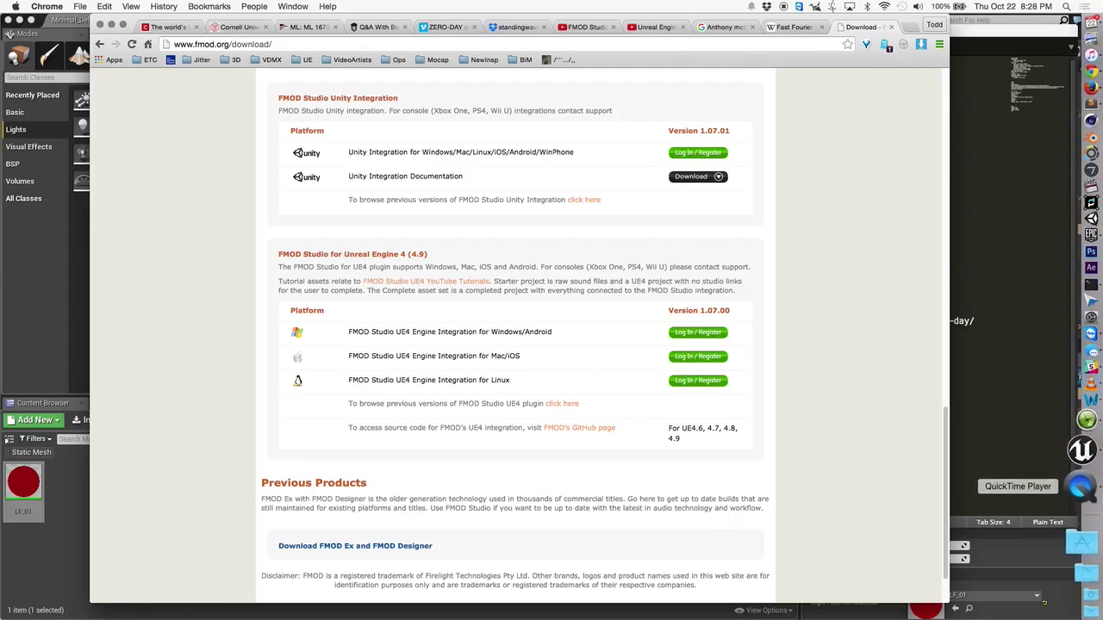
pyautogui.click(1084, 515)
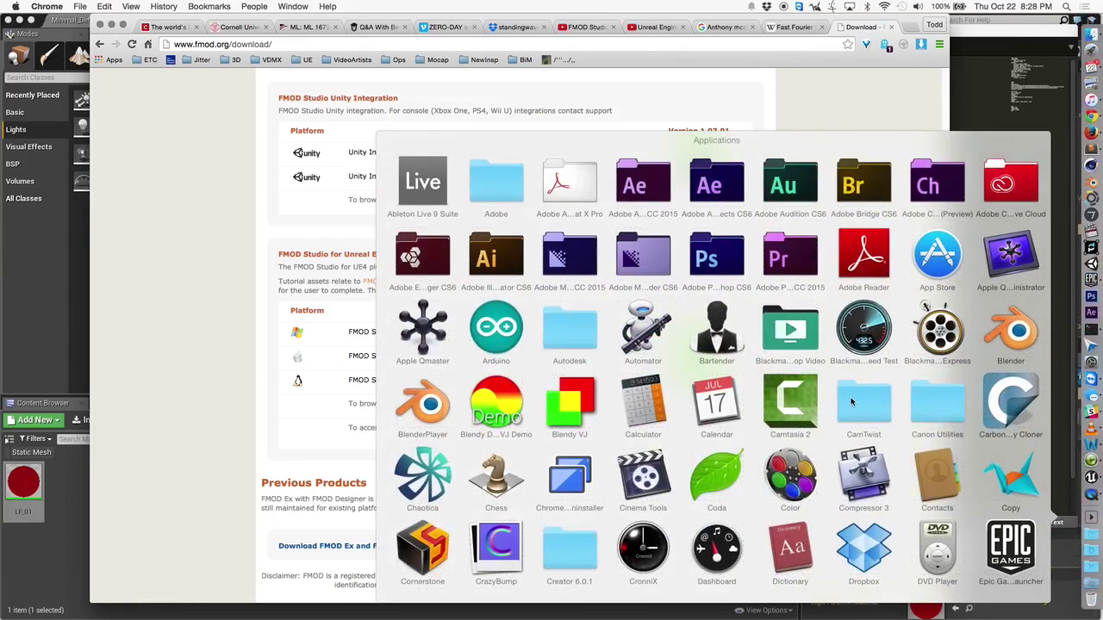
pyautogui.scroll(6, 797, 362)
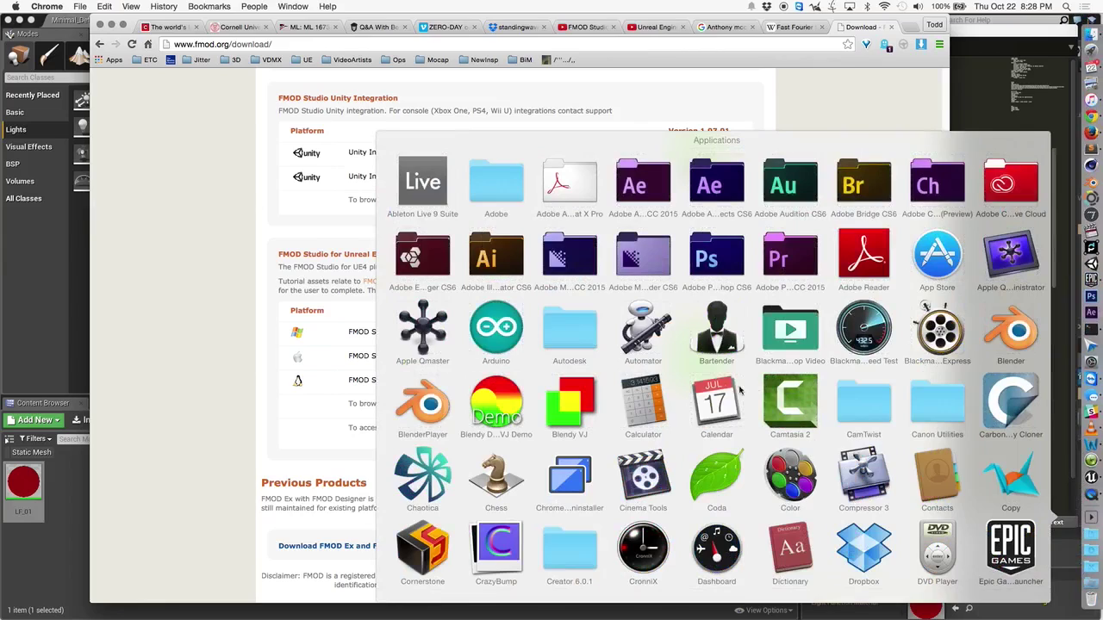
pyautogui.scroll(-3, 710, 456)
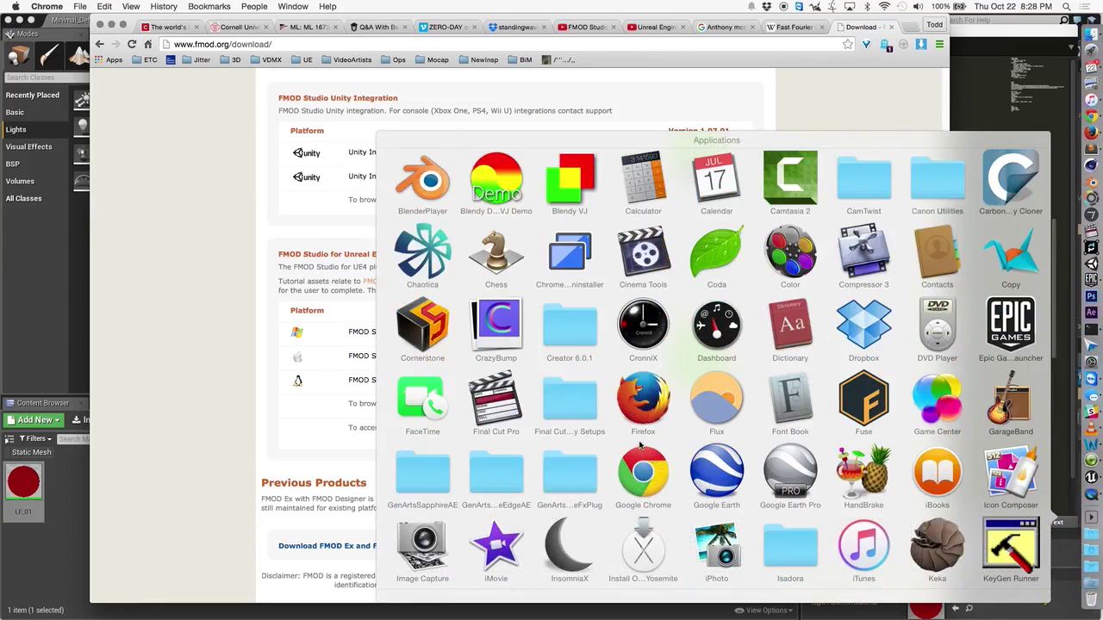
pyautogui.scroll(-3, 640, 445)
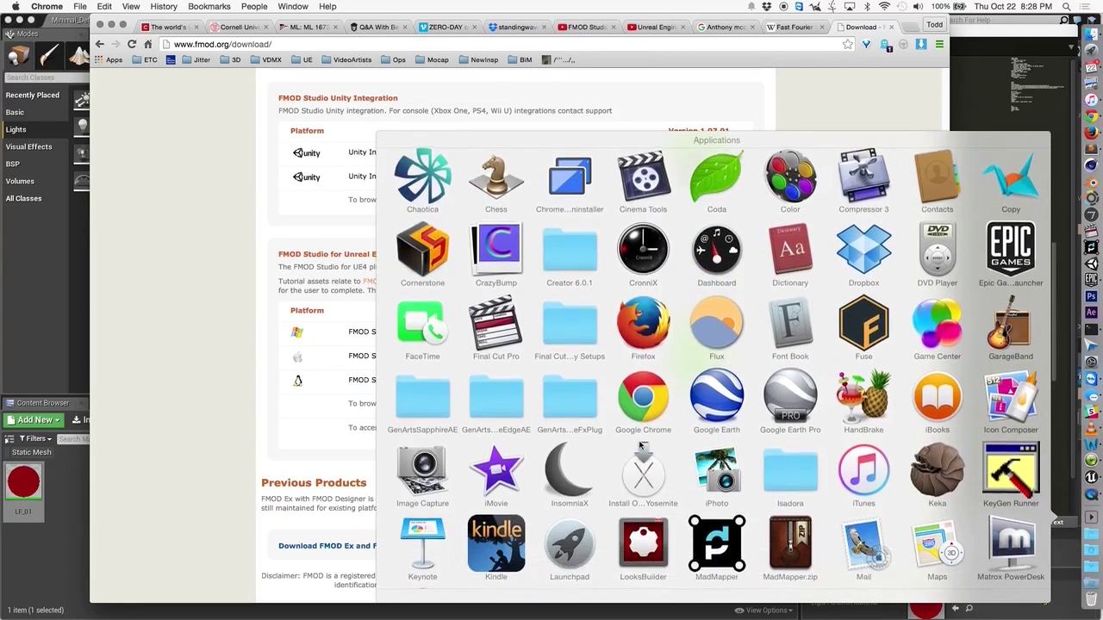
pyautogui.scroll(5, 639, 445)
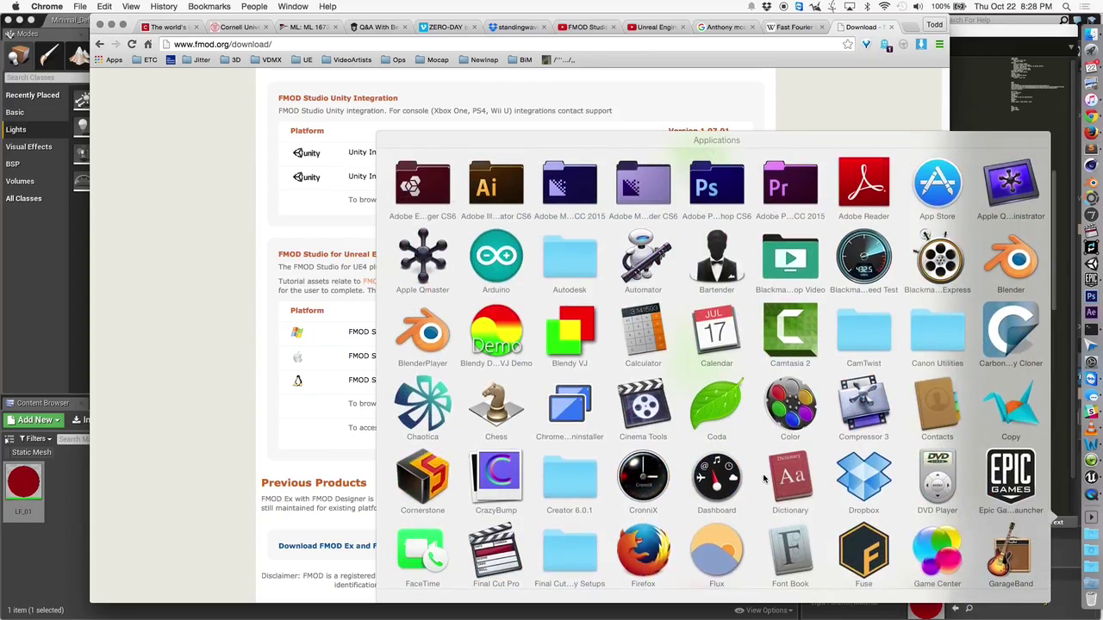
pyautogui.scroll(-10, 763, 479)
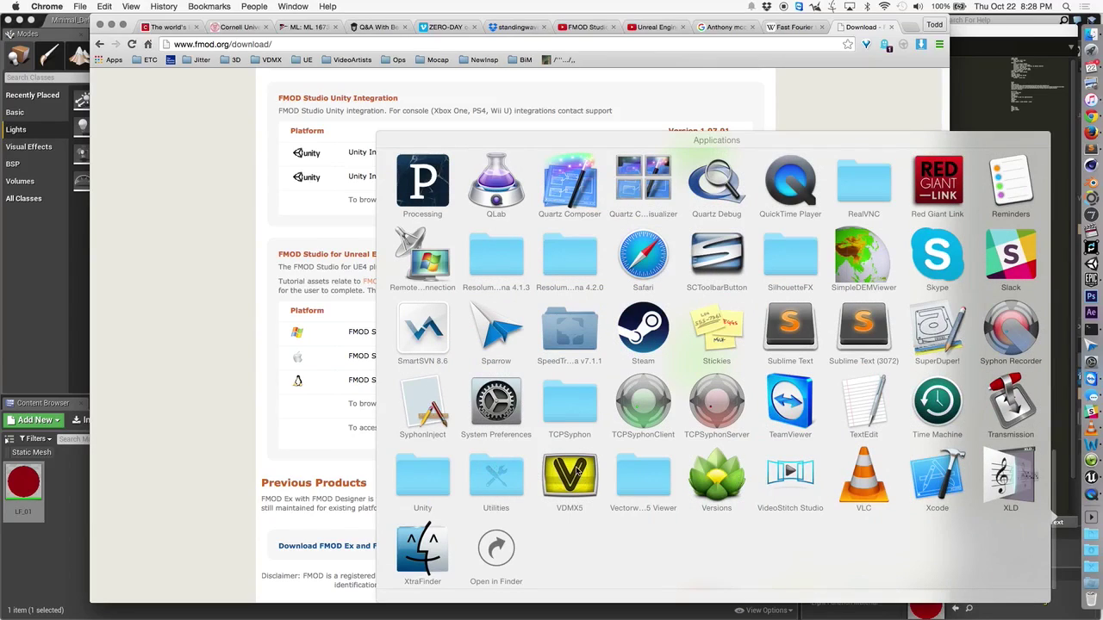
pyautogui.click(234, 365)
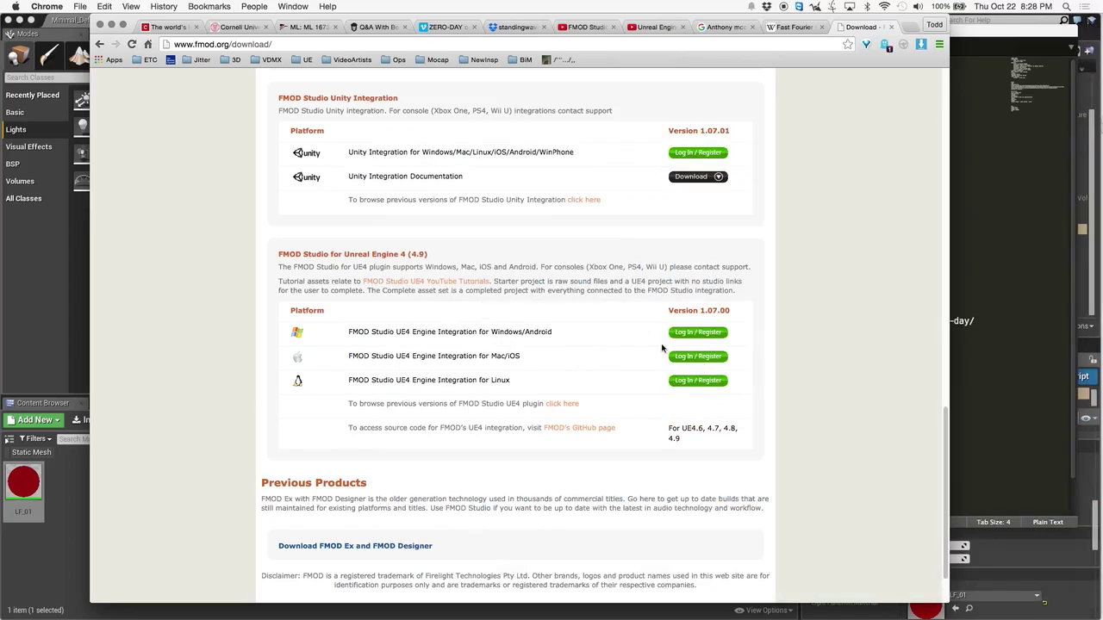
# - Open the FMOD Studio UE4 YouTube Tutorials link in a new tab and switch to it
pyautogui.rightClick(446, 288)
pyautogui.click(487, 286)
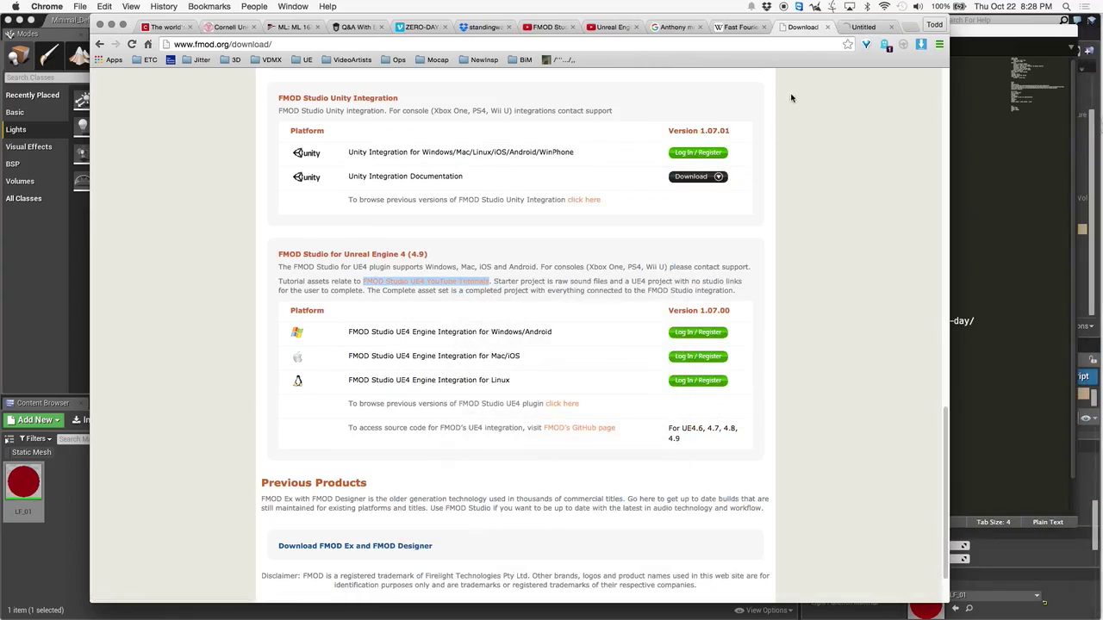
pyautogui.click(863, 27)
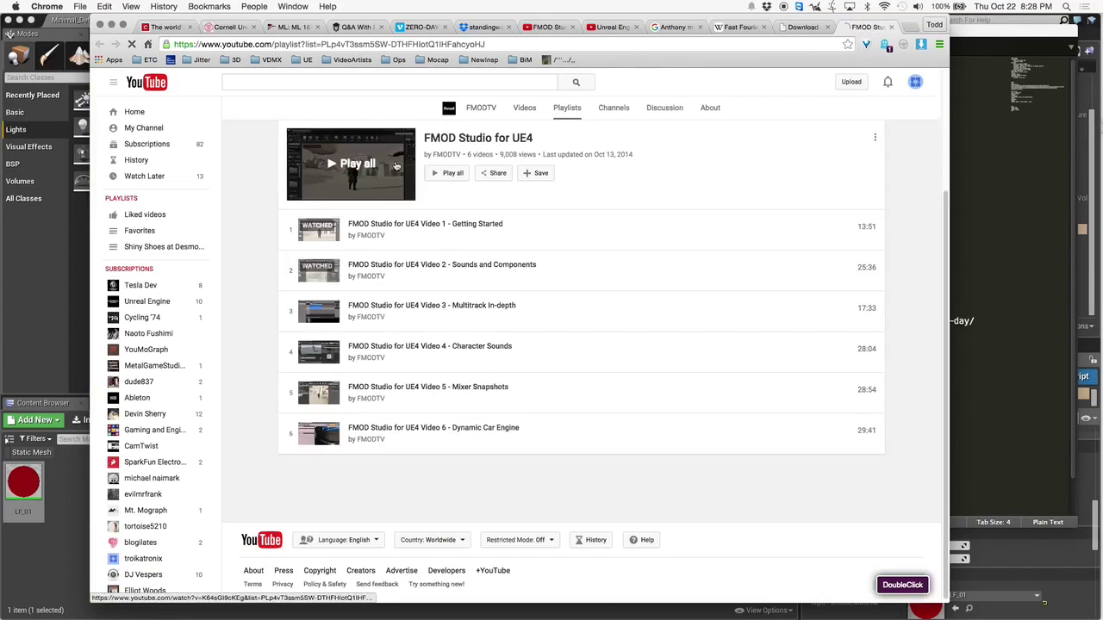
# - Preview the FMOD Studio for UE4 Getting Started video in excerpts up to about 8:54, pause it and close its tab
pyautogui.click(385, 151)
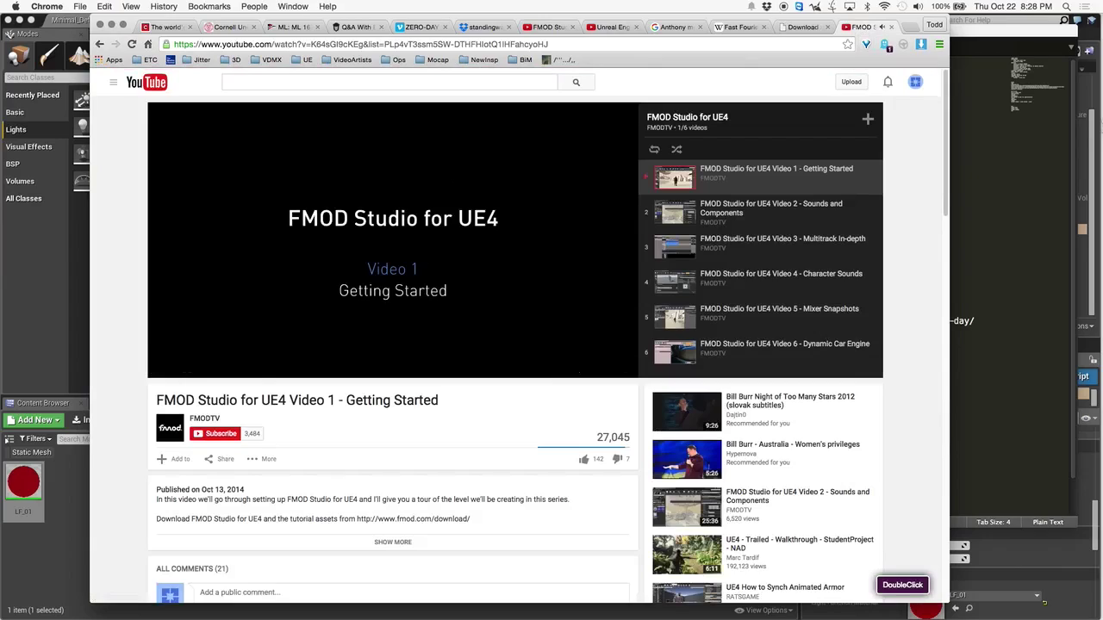
pyautogui.click(247, 356)
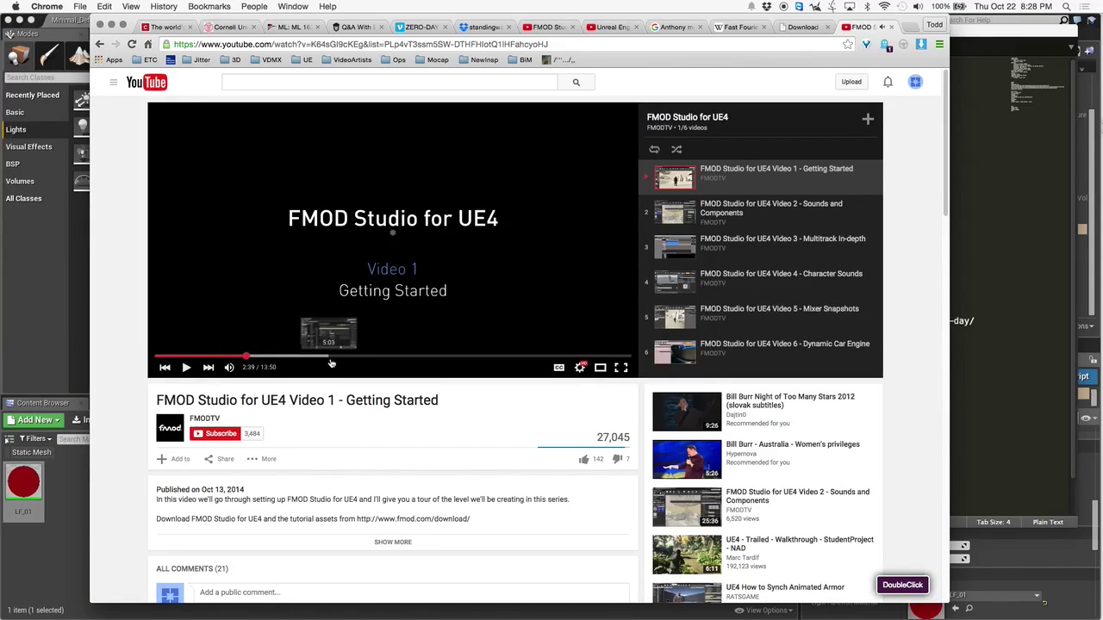
pyautogui.click(363, 356)
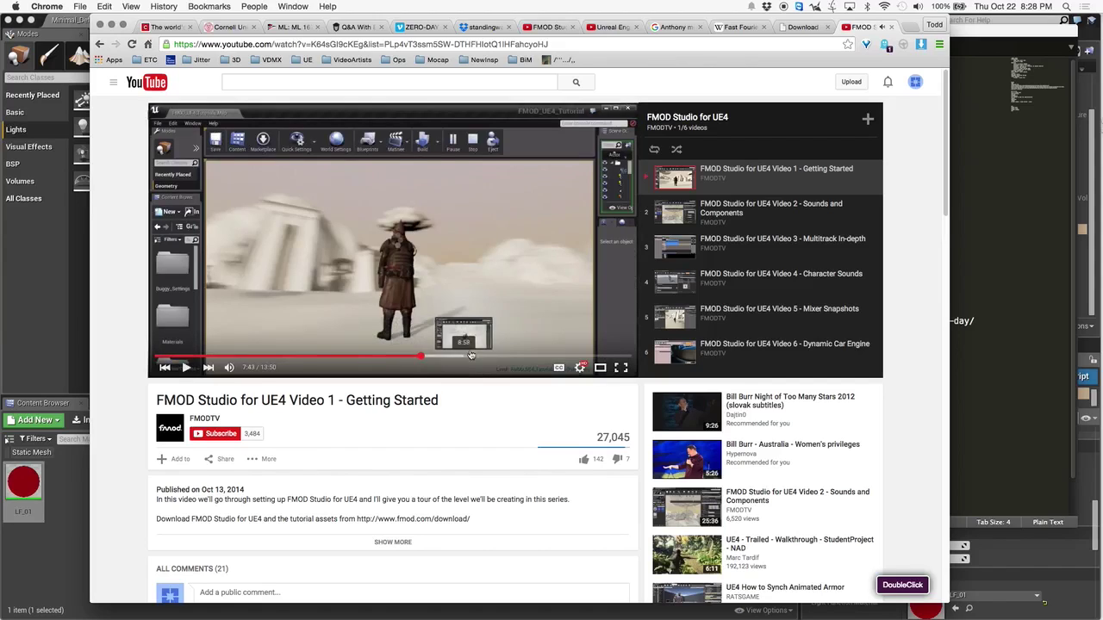
pyautogui.click(422, 356)
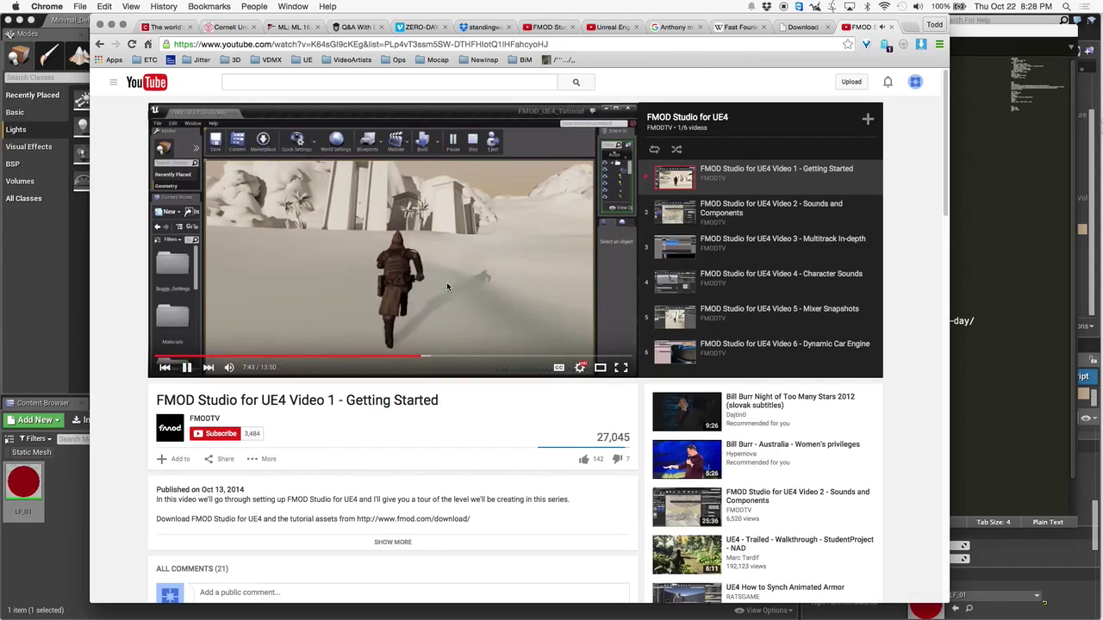
pyautogui.click(459, 356)
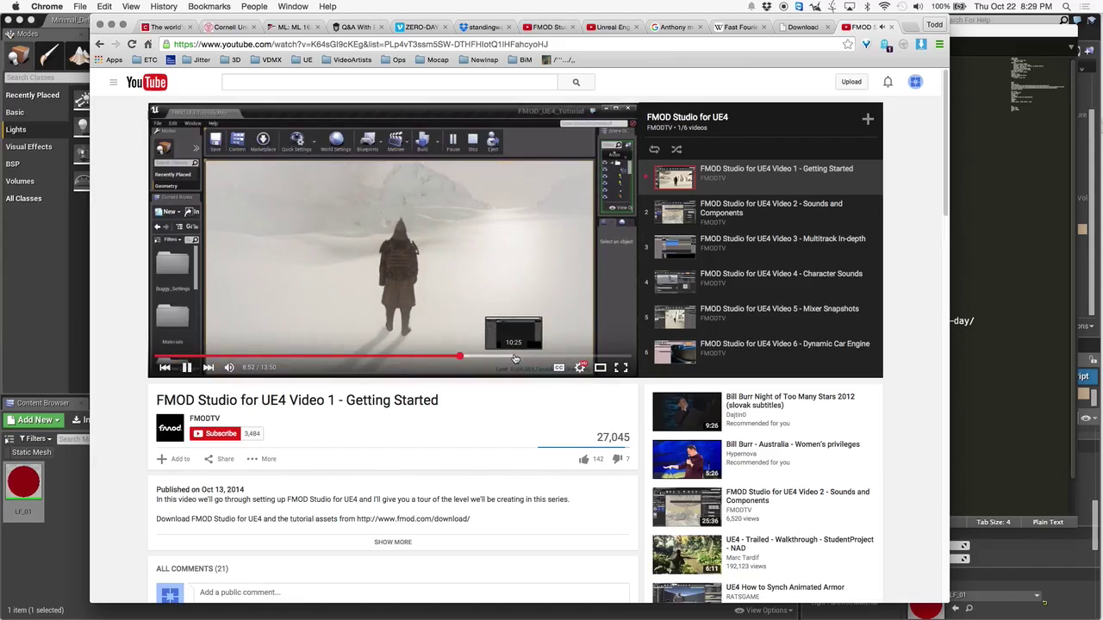
pyautogui.click(469, 214)
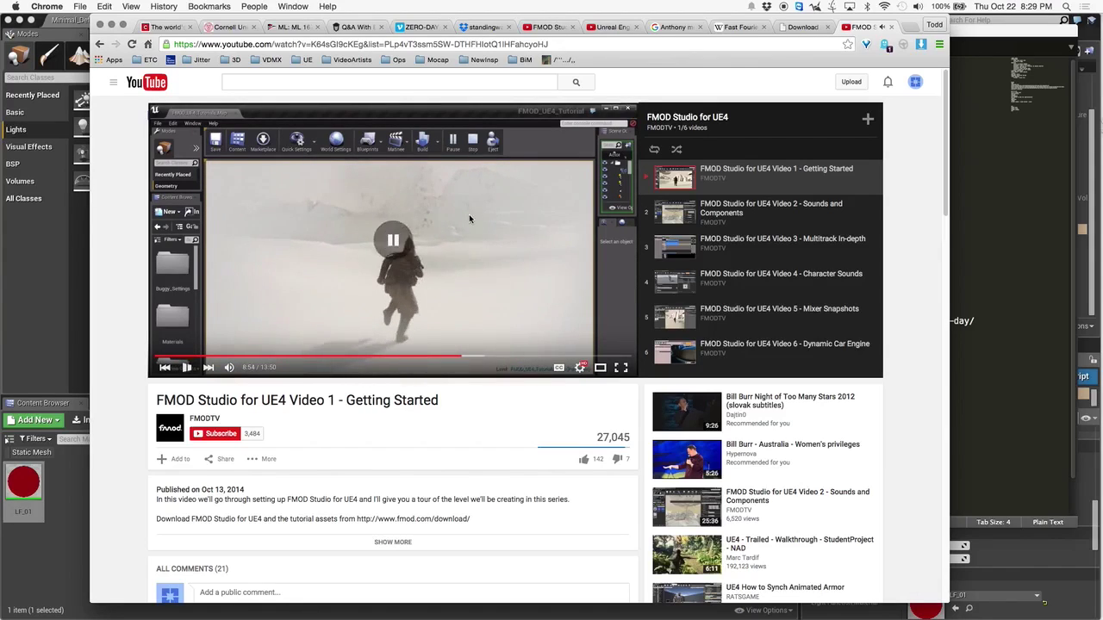
pyautogui.click(893, 28)
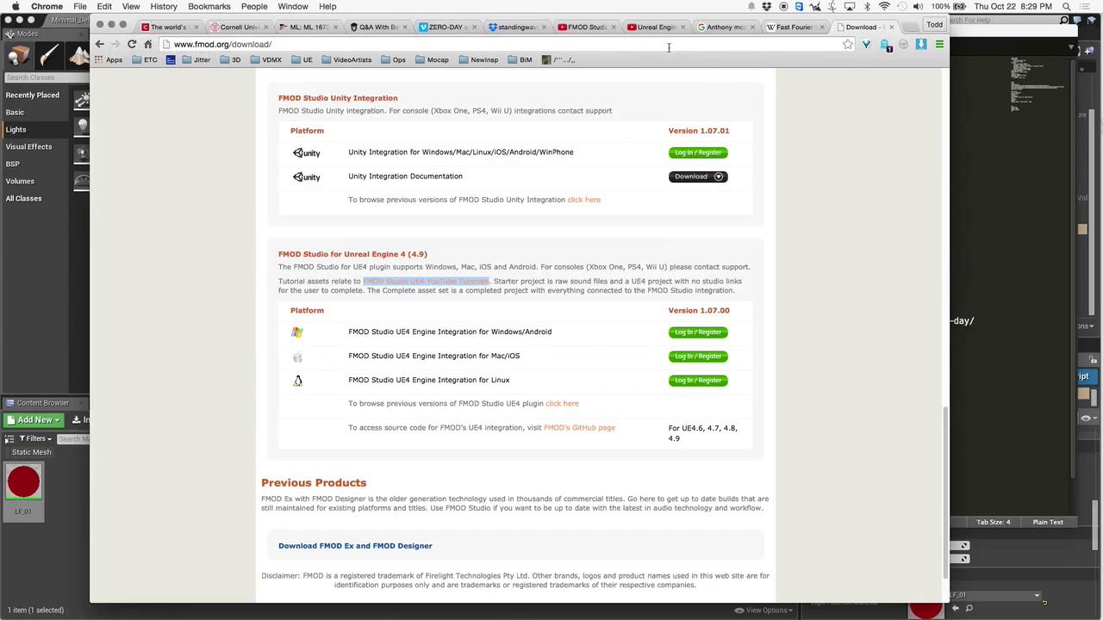
# - Switch to Slack and create a public channel named week_ in the Bodies in Motion team
pyautogui.moveTo(1093, 264)
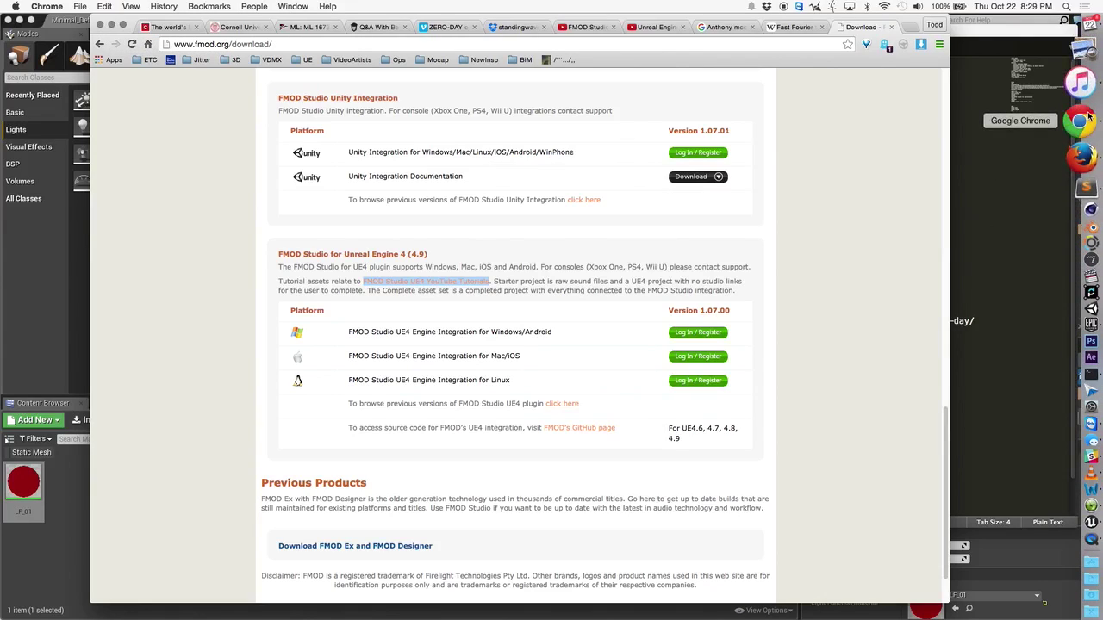
pyautogui.click(1091, 404)
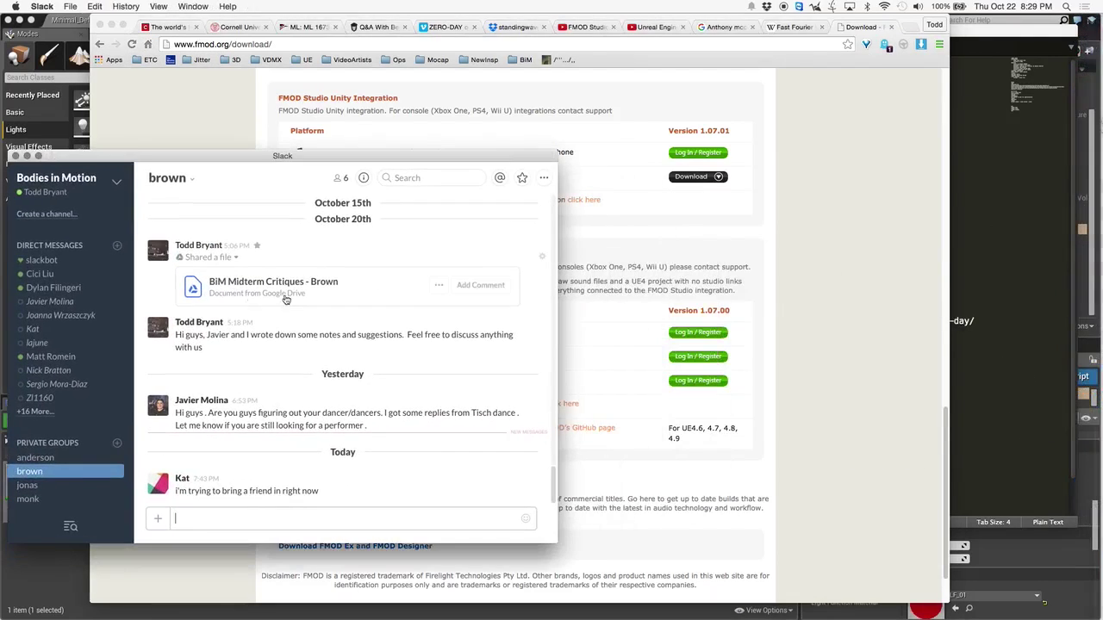
pyautogui.scroll(-3, 80, 305)
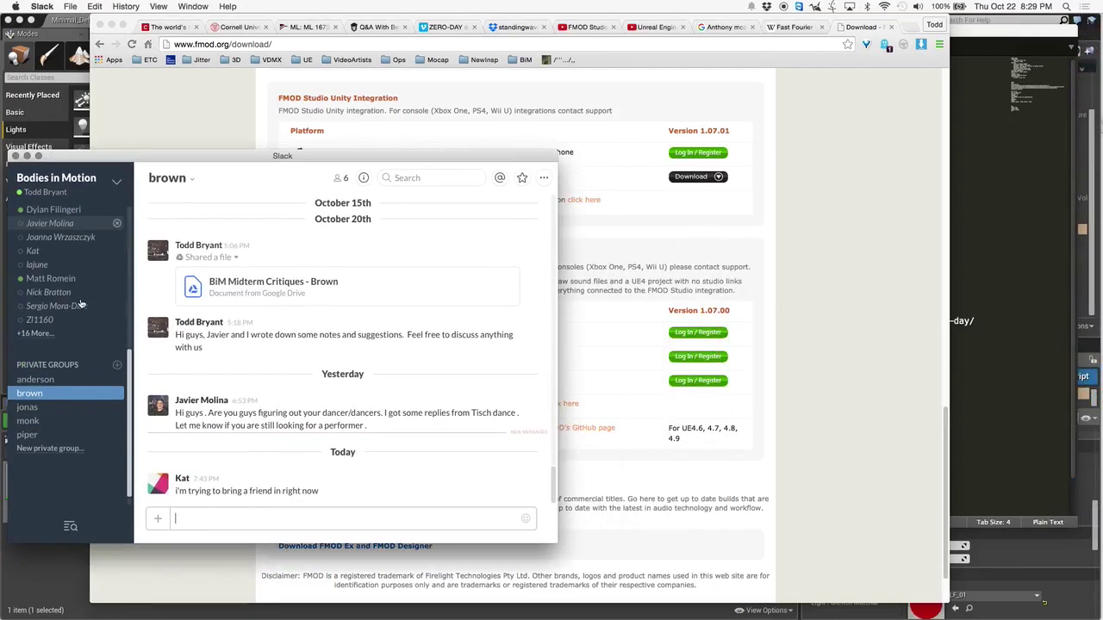
pyautogui.scroll(10, 79, 305)
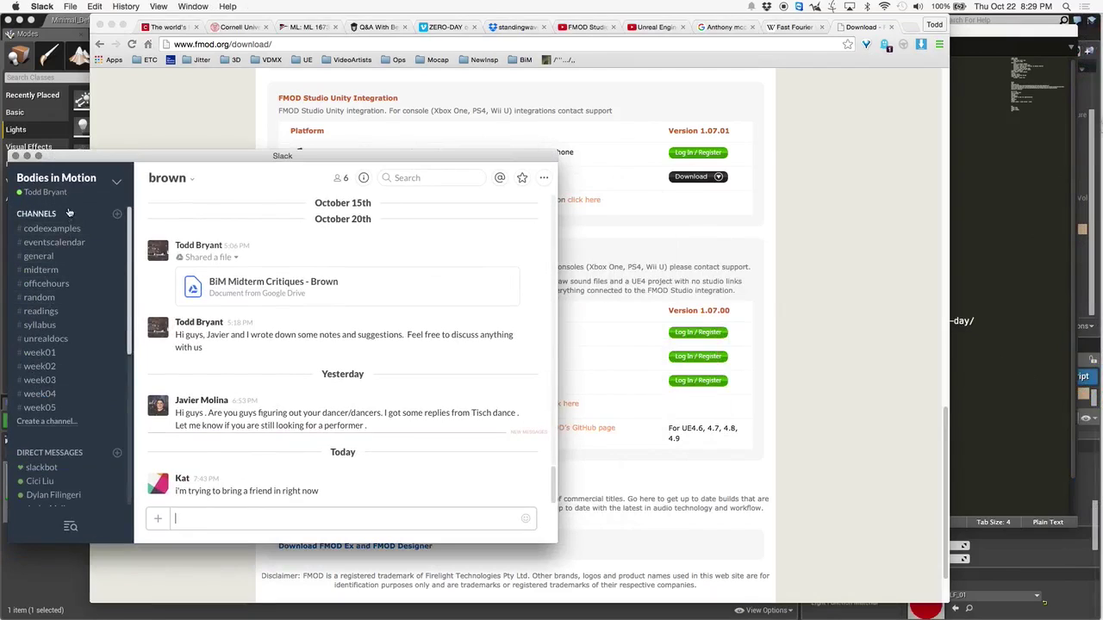
pyautogui.click(117, 213)
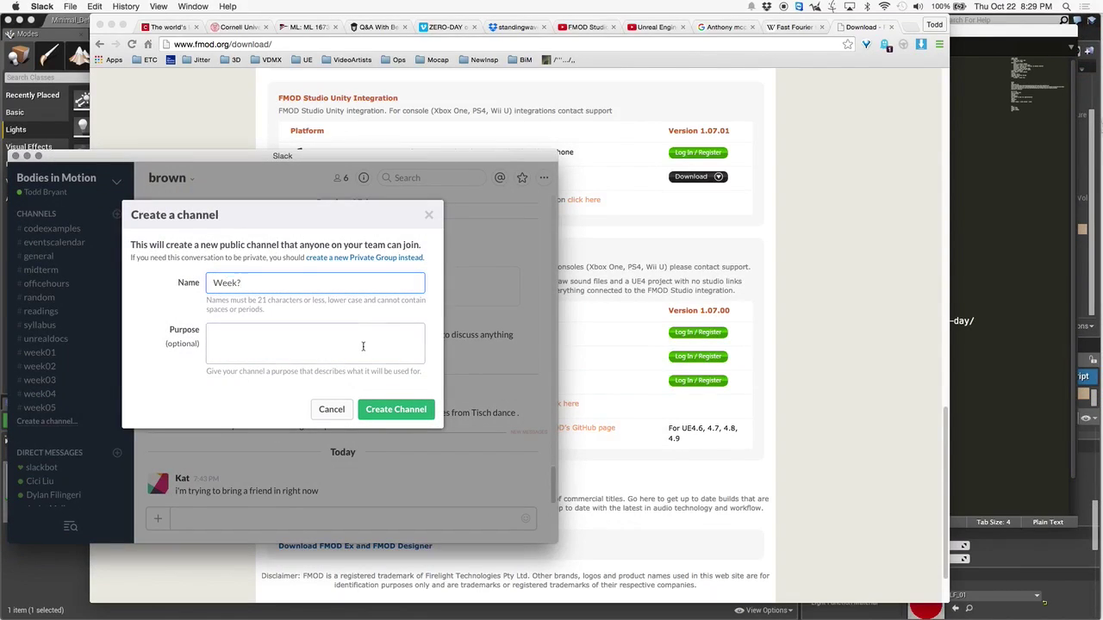
pyautogui.click(421, 408)
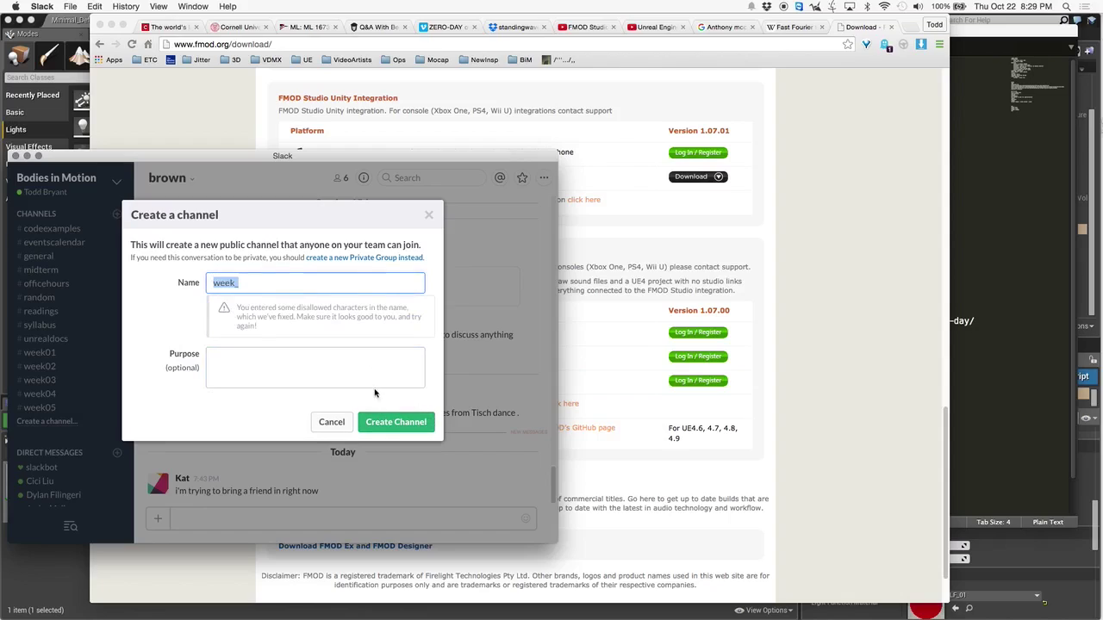
pyautogui.click(402, 424)
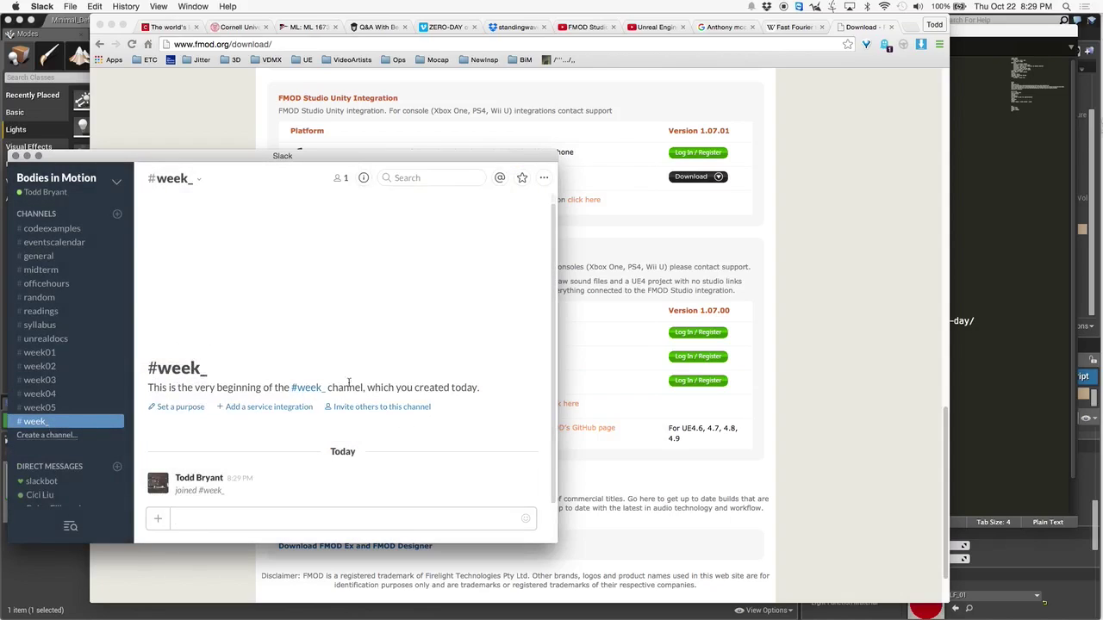
# - Copy the Freesound.org line from the light types notes in Sublime Text and post it to Slack's week_ channel
pyautogui.moveTo(1100, 303)
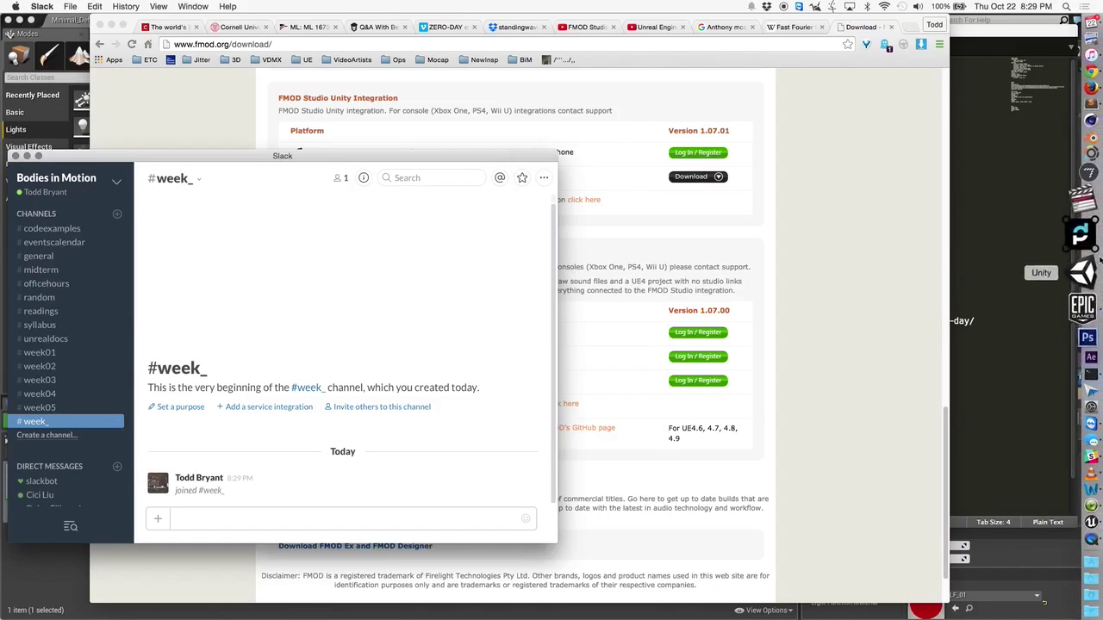
pyautogui.click(1090, 148)
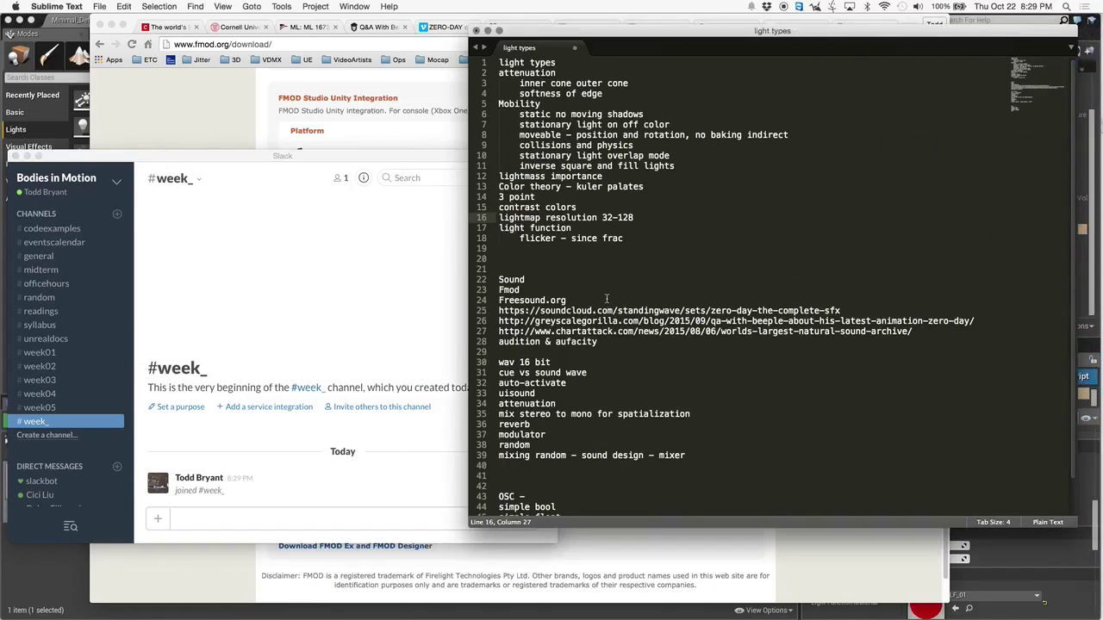
pyautogui.moveTo(596, 299); pyautogui.dragTo(497, 300)
pyautogui.press('super+c')
pyautogui.click(247, 522)
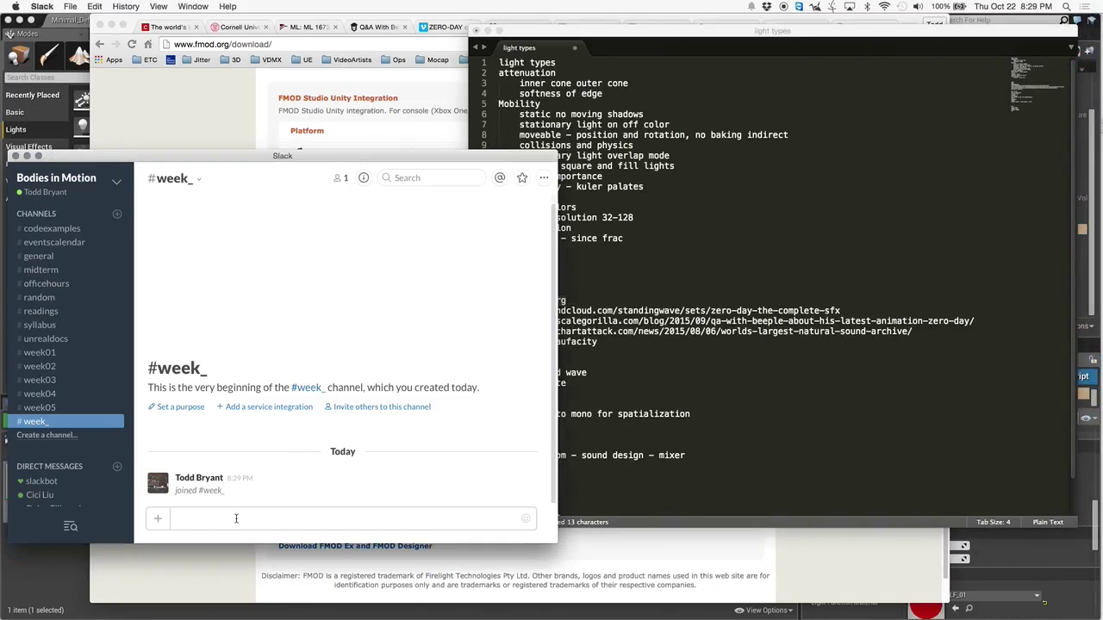
pyautogui.press('super+v')
pyautogui.press('Return')
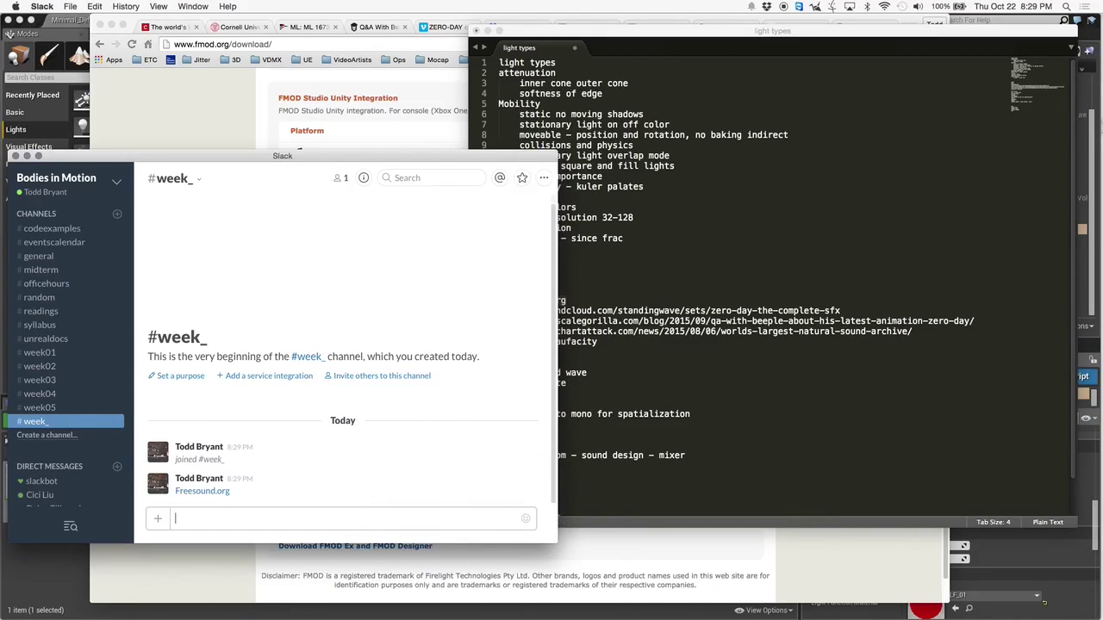
# - Switch to Google Chrome and load freesound.org in place of the FMOD download page
pyautogui.click(1082, 109)
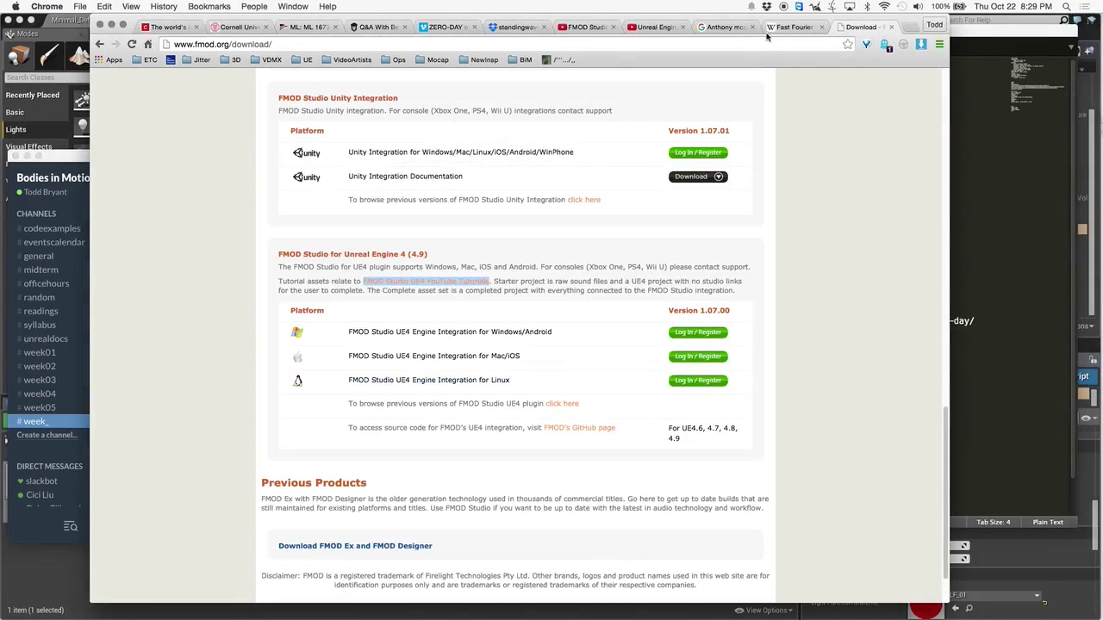
pyautogui.press('super+l')
pyautogui.write('freesound.org')
pyautogui.press('Return')
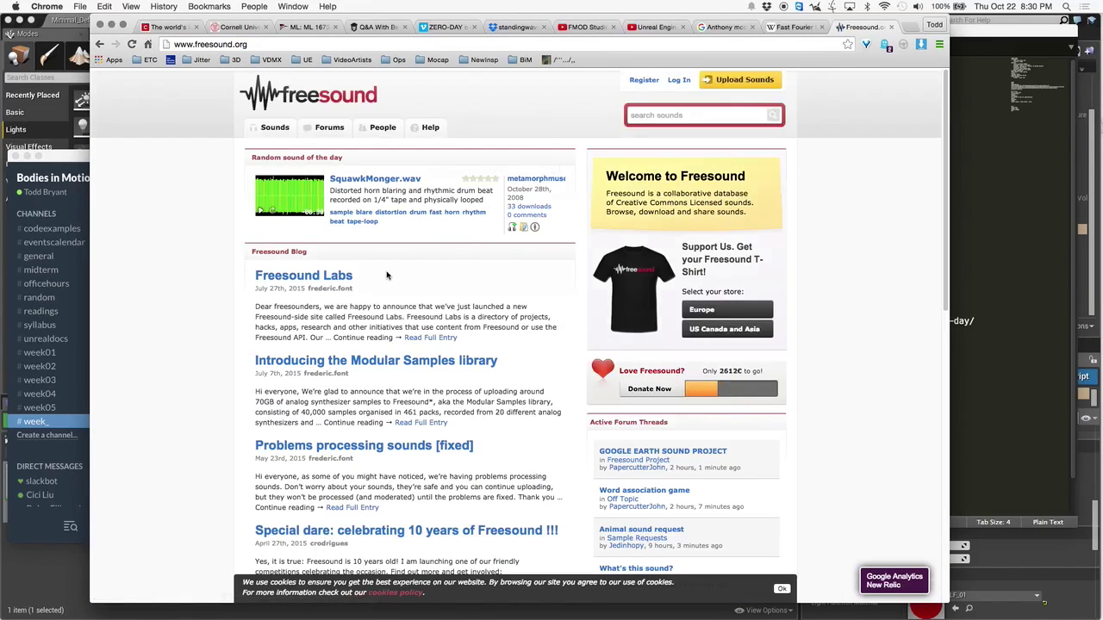
# - Search Freesound for "desert wind" sounds
pyautogui.click(679, 118)
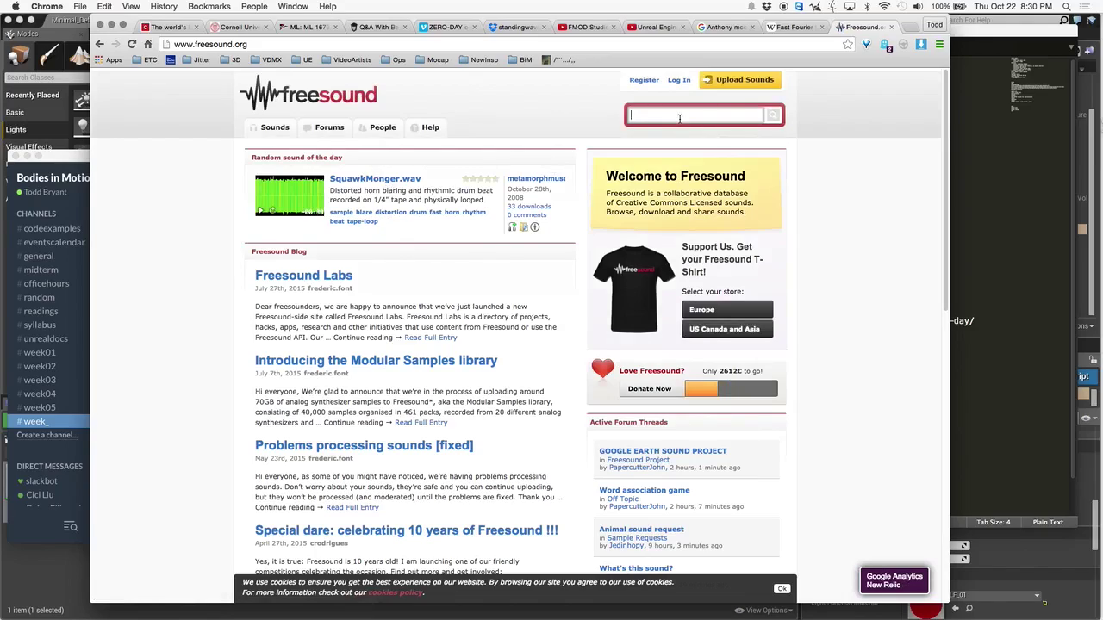
pyautogui.write('desert wind')
pyautogui.press('Return')
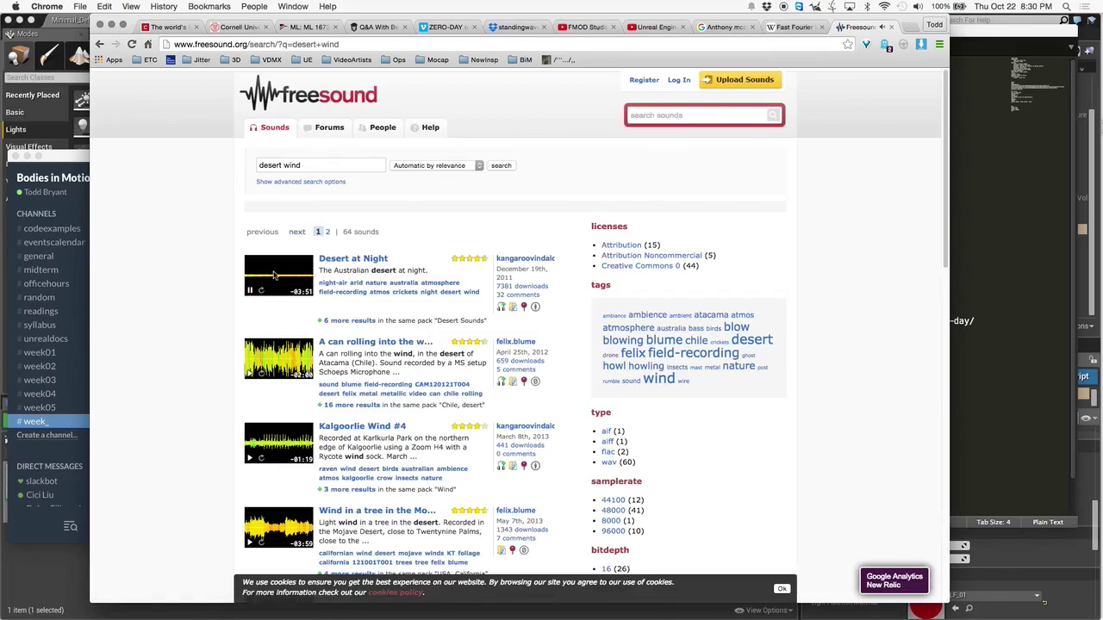
# - Preview the first two desert wind recordings on Freesound at a lower volume and browse the remaining search results
pyautogui.click(272, 290)
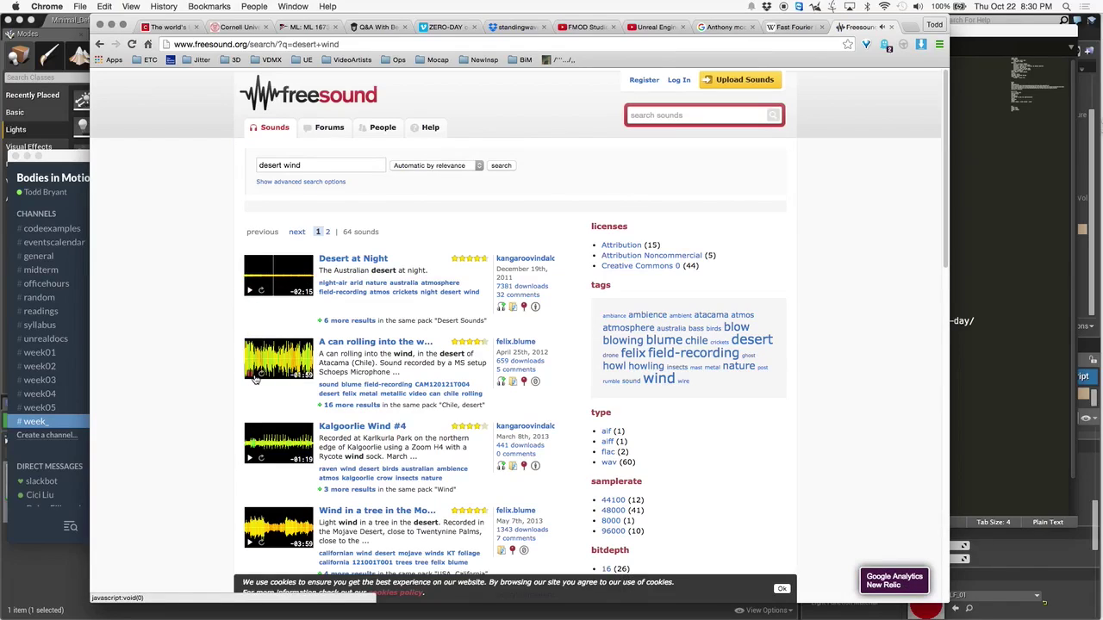
pyautogui.press('XF86AudioLowerVolume')
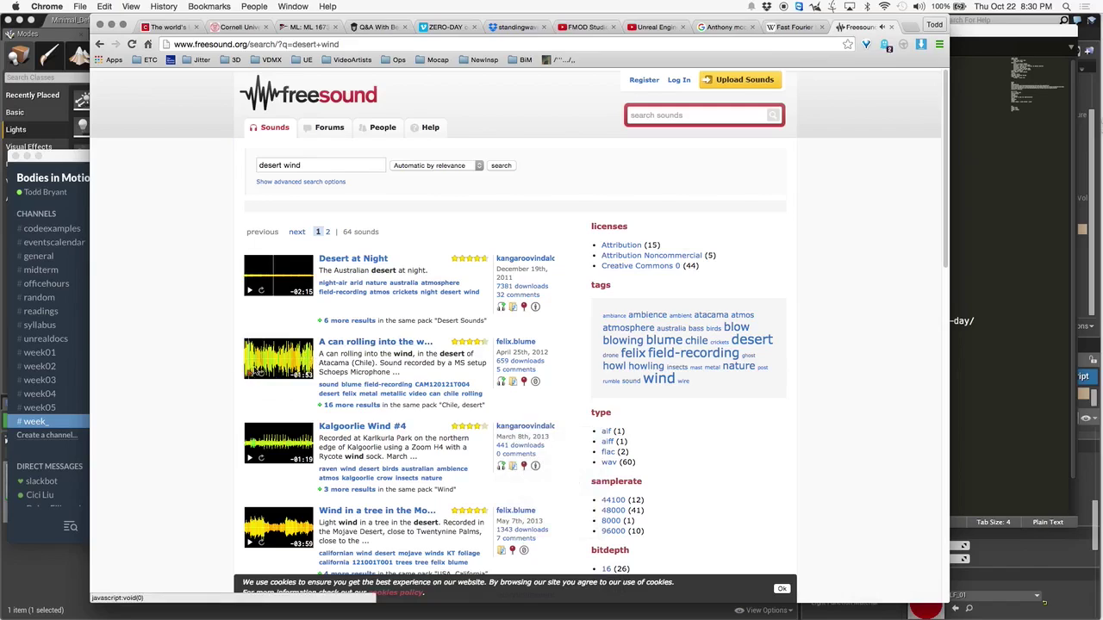
pyautogui.scroll(-10, 259, 237)
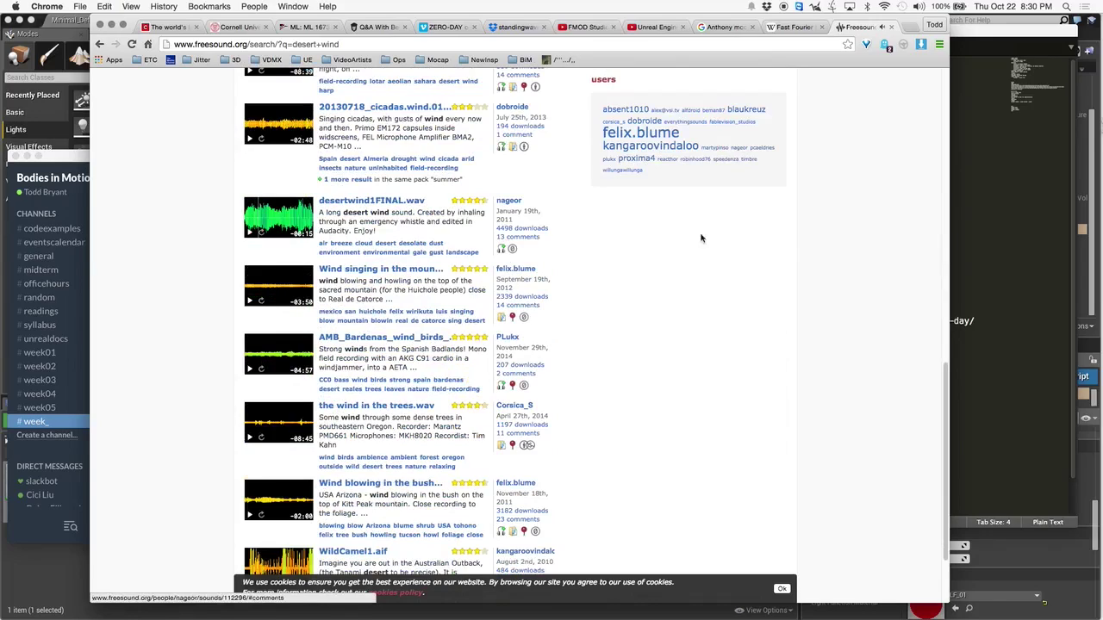
# - Copy the SoundCloud zero-day-the-complete-sfx link from the light types notes in Sublime Text and post it to Slack's week_ channel
pyautogui.click(999, 204)
pyautogui.click(622, 321)
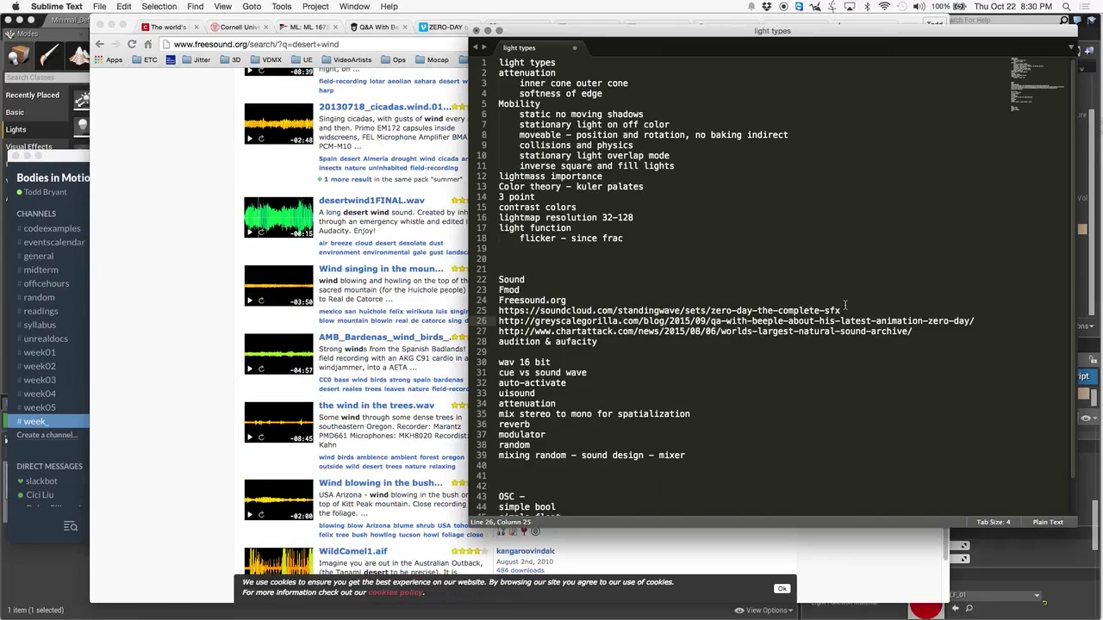
pyautogui.moveTo(849, 310); pyautogui.dragTo(498, 310)
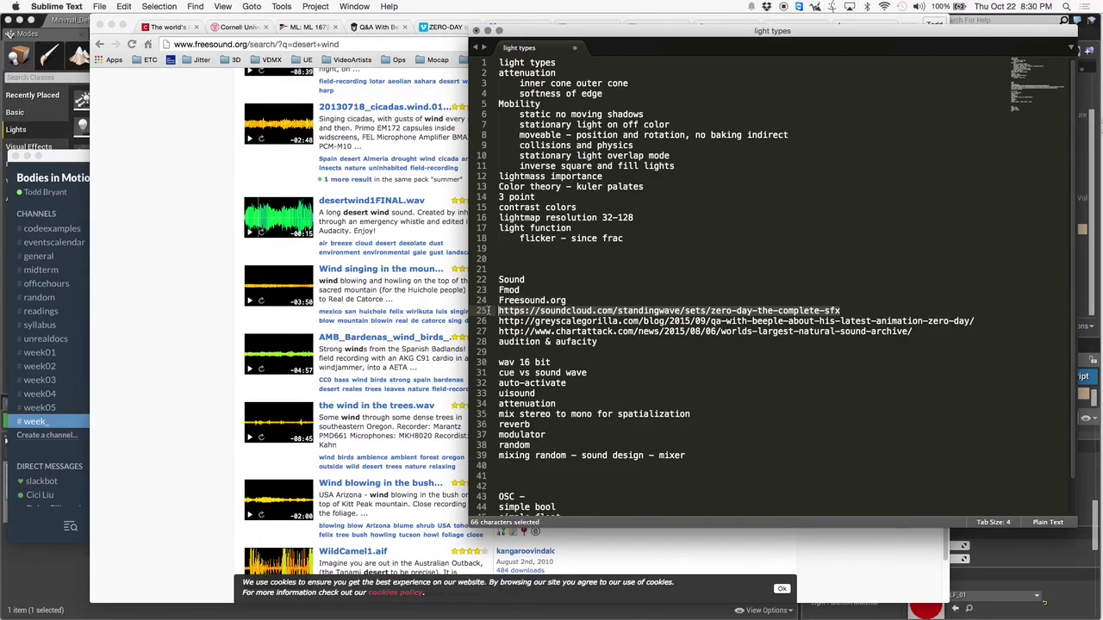
pyautogui.press('super+c')
pyautogui.moveTo(1087, 285)
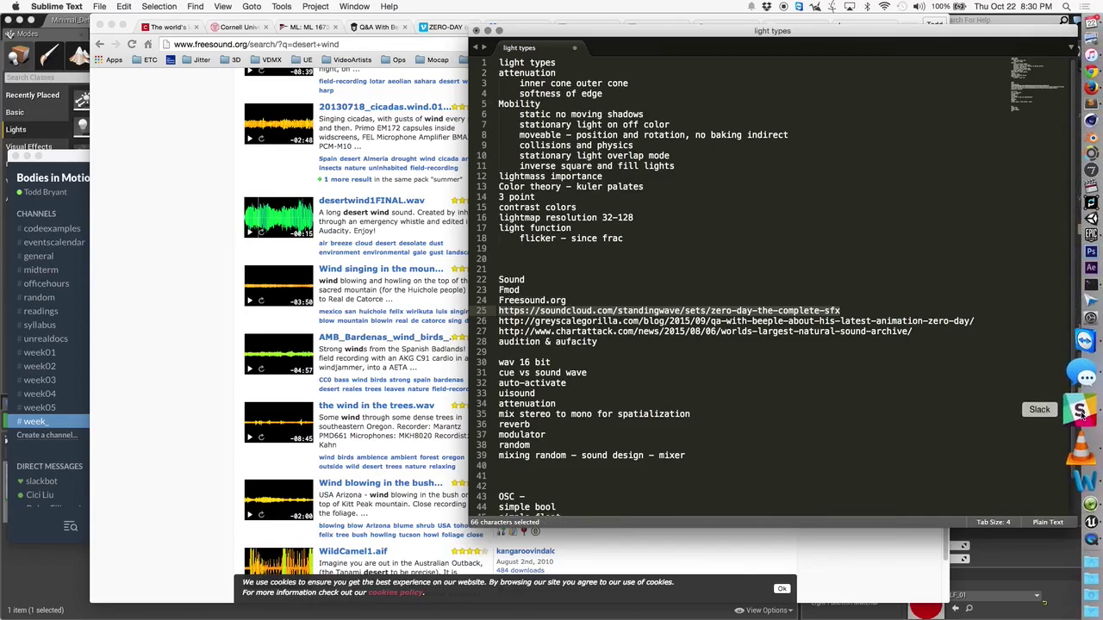
pyautogui.click(1084, 401)
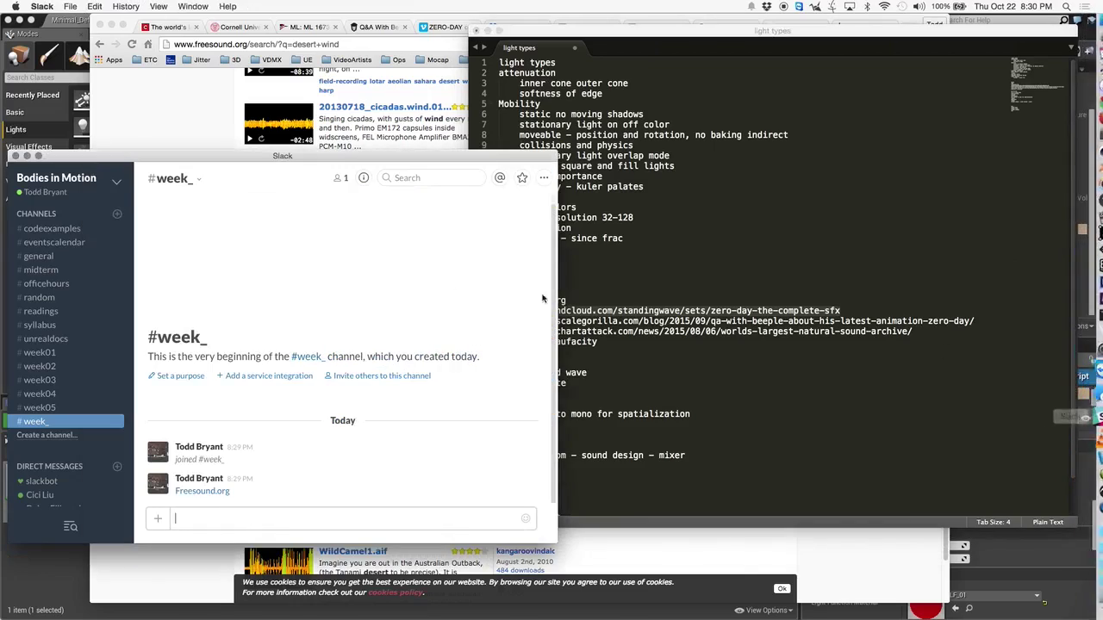
pyautogui.click(212, 516)
pyautogui.press('super+v')
pyautogui.press('Return')
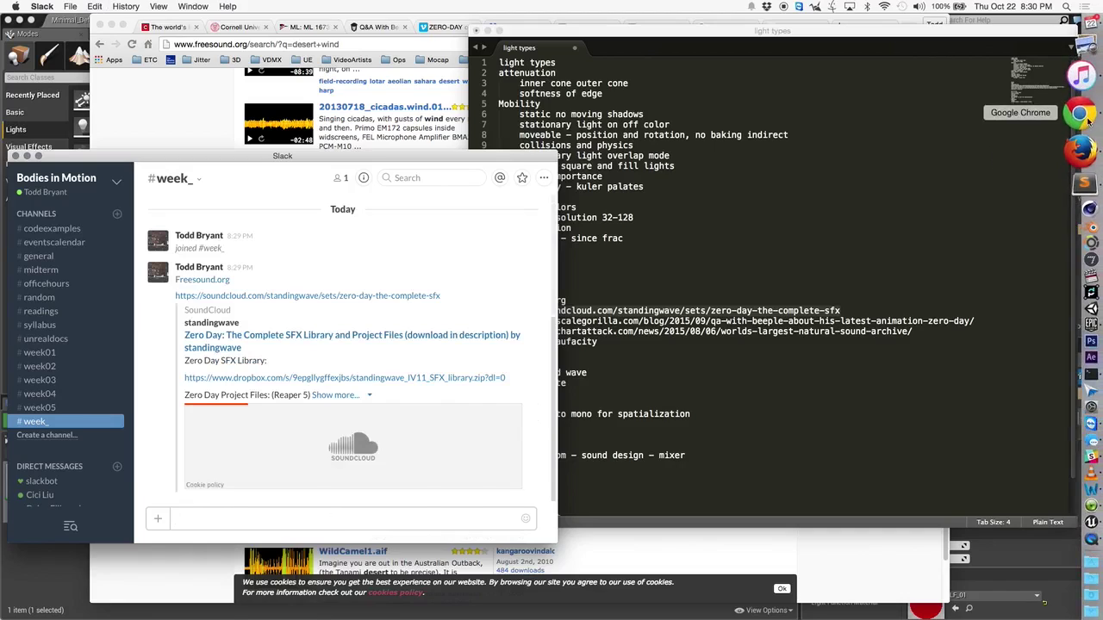
# - Switch to Google Chrome and load the copied SoundCloud link in place of the Freesound results
pyautogui.click(1088, 120)
pyautogui.click(630, 45)
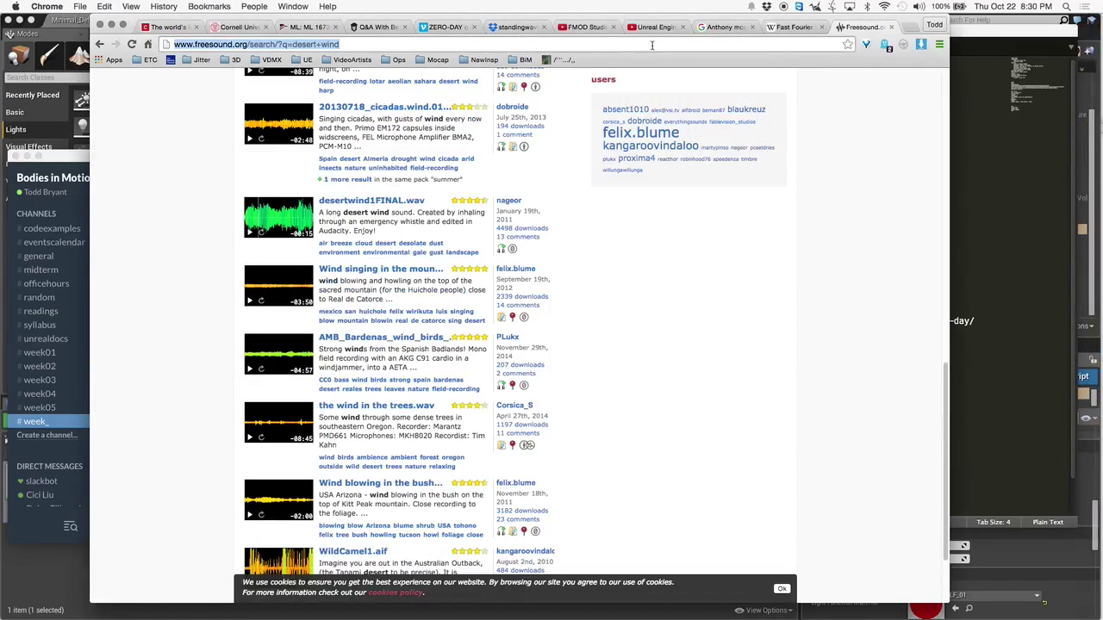
pyautogui.press('super+v')
pyautogui.press('Return')
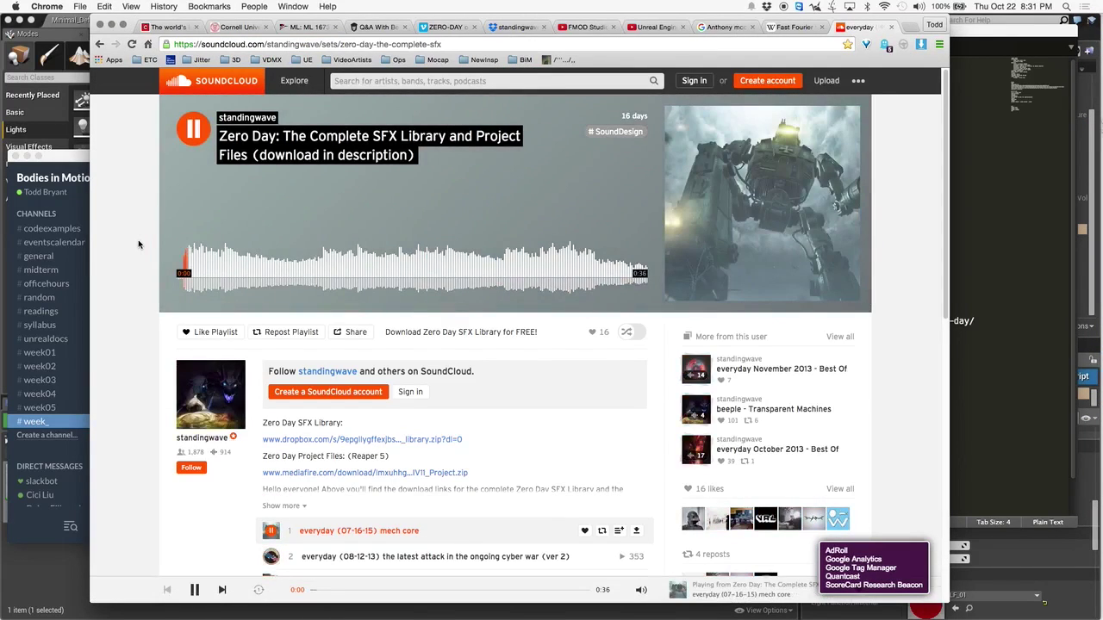
# - Listen to the start of the Zero Day SFX playlist, adjusting the system volume, and pause playback
pyautogui.press('XF86AudioRaiseVolume')
pyautogui.press('XF86AudioRaiseVolume')
pyautogui.press('XF86AudioLowerVolume')
pyautogui.press('XF86AudioLowerVolume')
pyautogui.press('XF86AudioLowerVolume')
pyautogui.press('XF86AudioLowerVolume')
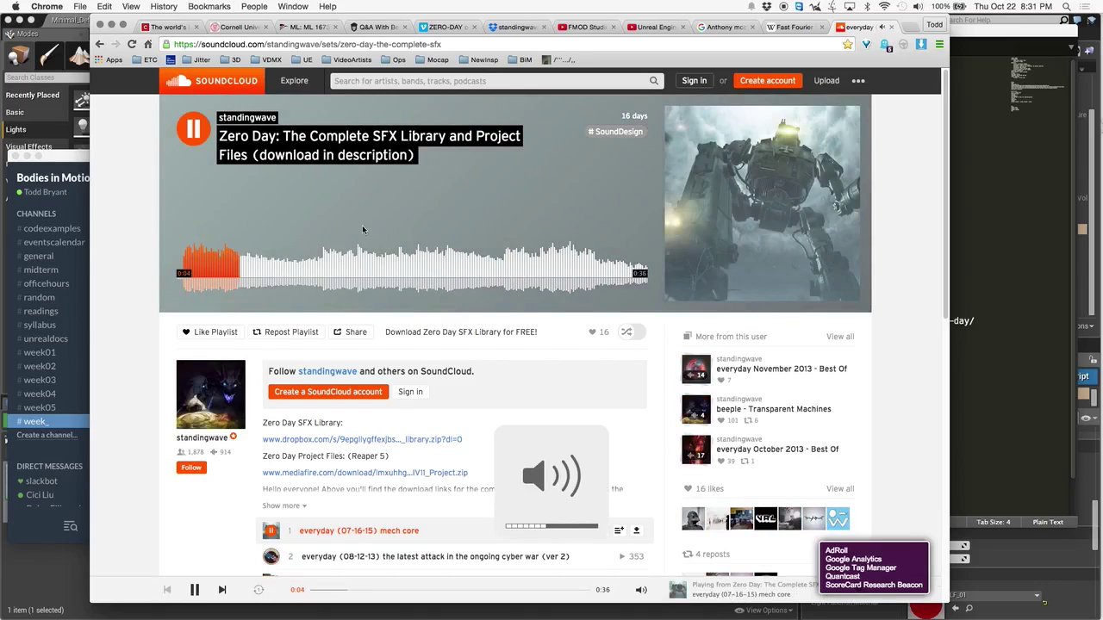
pyautogui.click(194, 131)
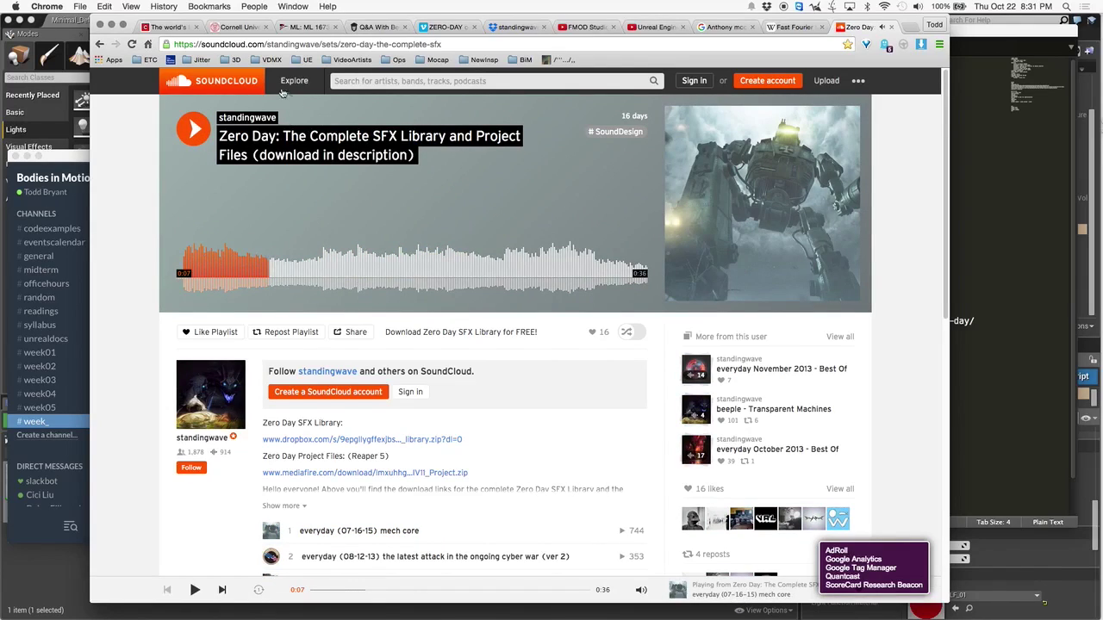
# - Open the Greyscalegorilla Q&A With Beeple page and play its ZERO-DAY video full screen from 00:10
pyautogui.click(377, 26)
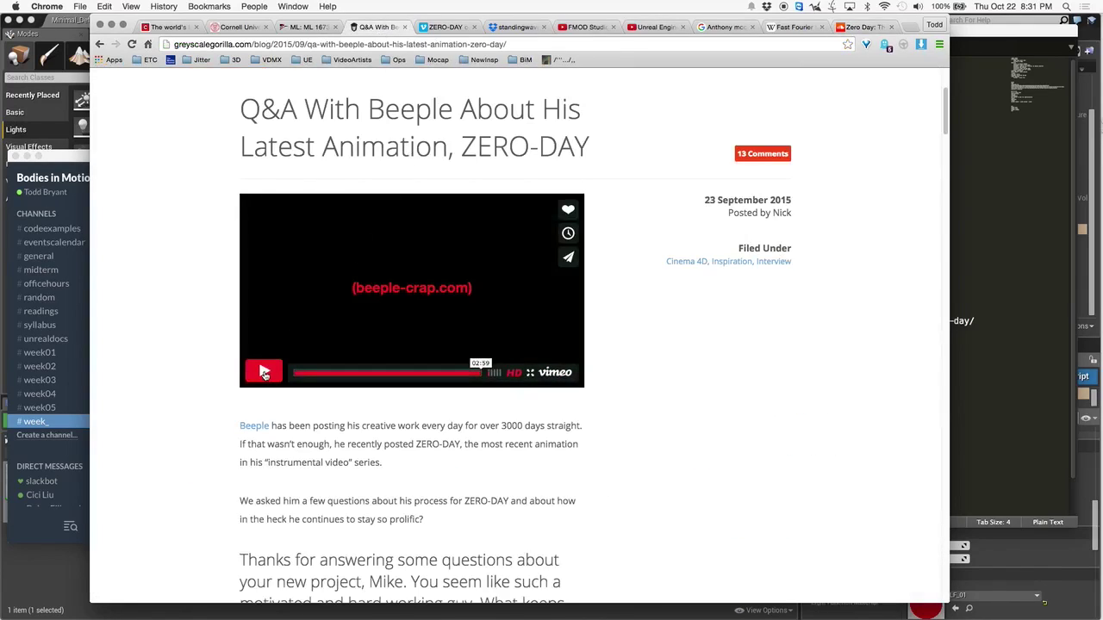
pyautogui.click(265, 373)
pyautogui.click(532, 374)
pyautogui.click(282, 603)
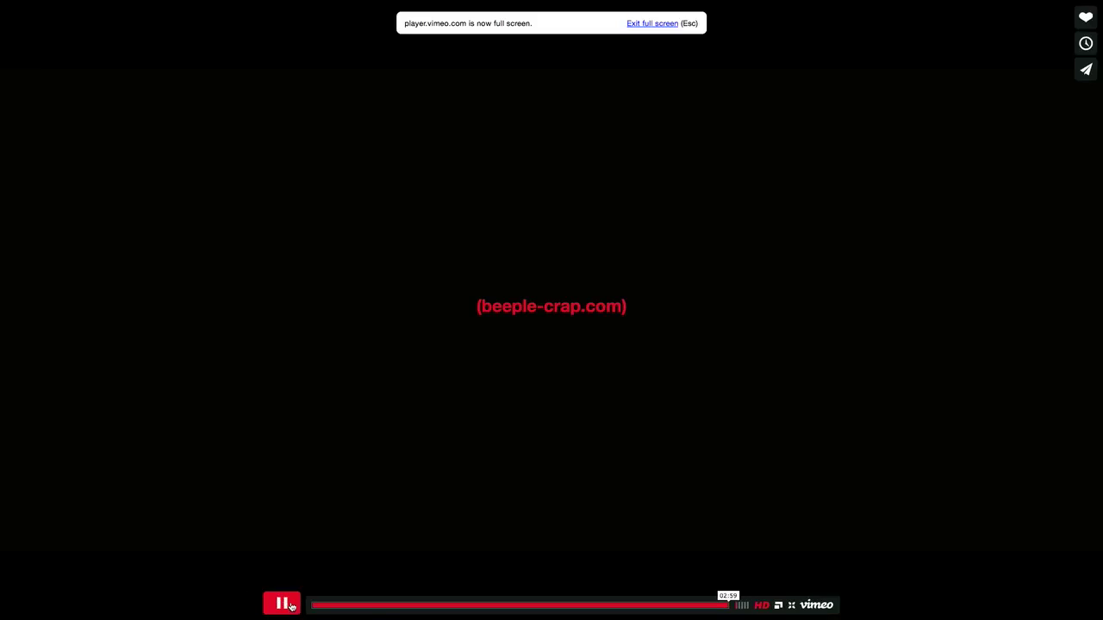
pyautogui.click(338, 606)
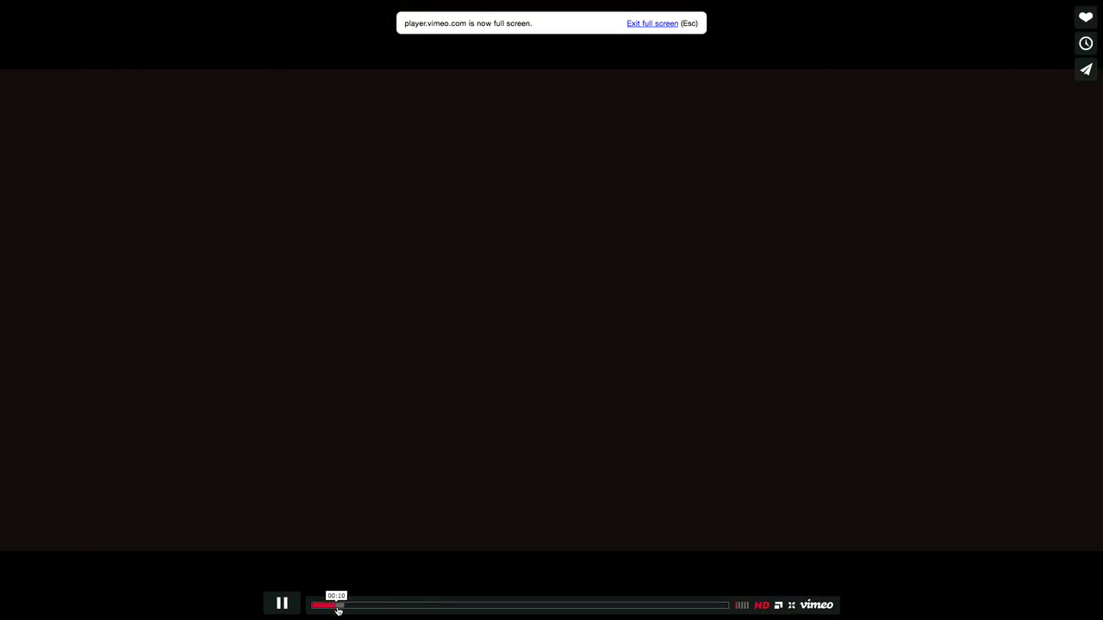
# - Raise the volume, skip the ZERO-DAY video ahead to 00:34 and watch a passage, then exit full screen and pause it
pyautogui.press('XF86AudioRaiseVolume')
pyautogui.press('XF86AudioRaiseVolume')
pyautogui.press('XF86AudioRaiseVolume')
pyautogui.press('XF86AudioRaiseVolume')
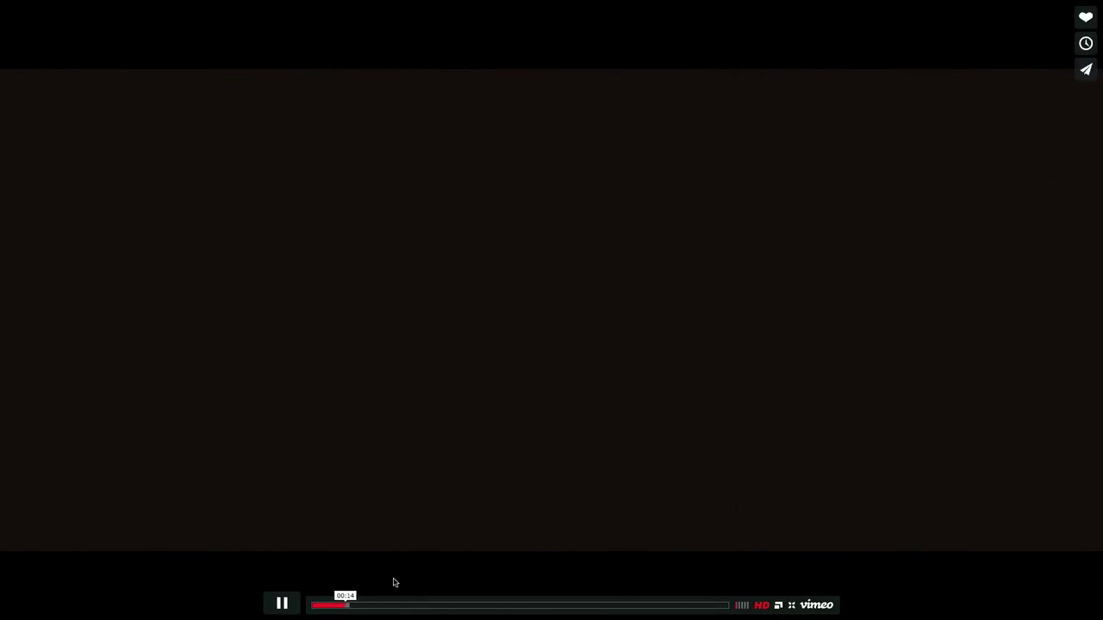
pyautogui.click(393, 606)
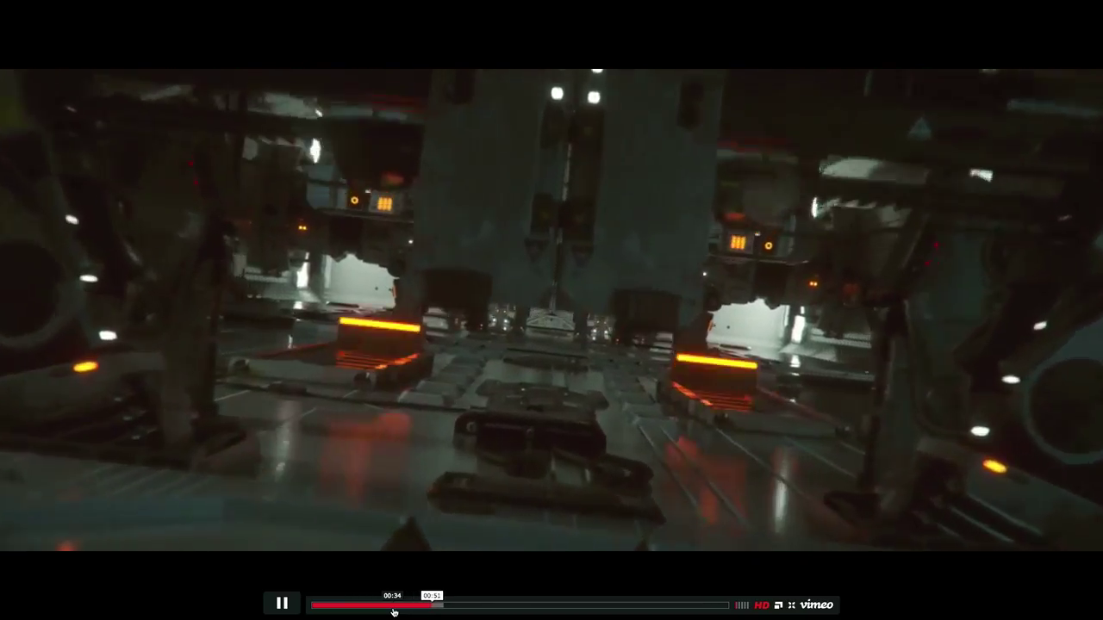
pyautogui.press('Escape')
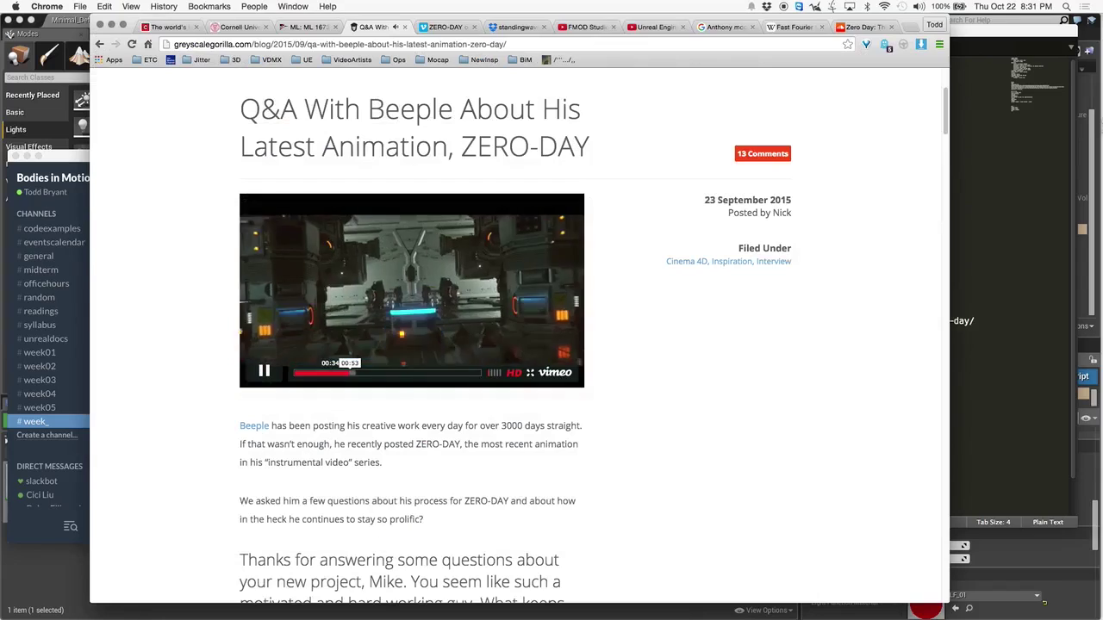
pyautogui.click(381, 313)
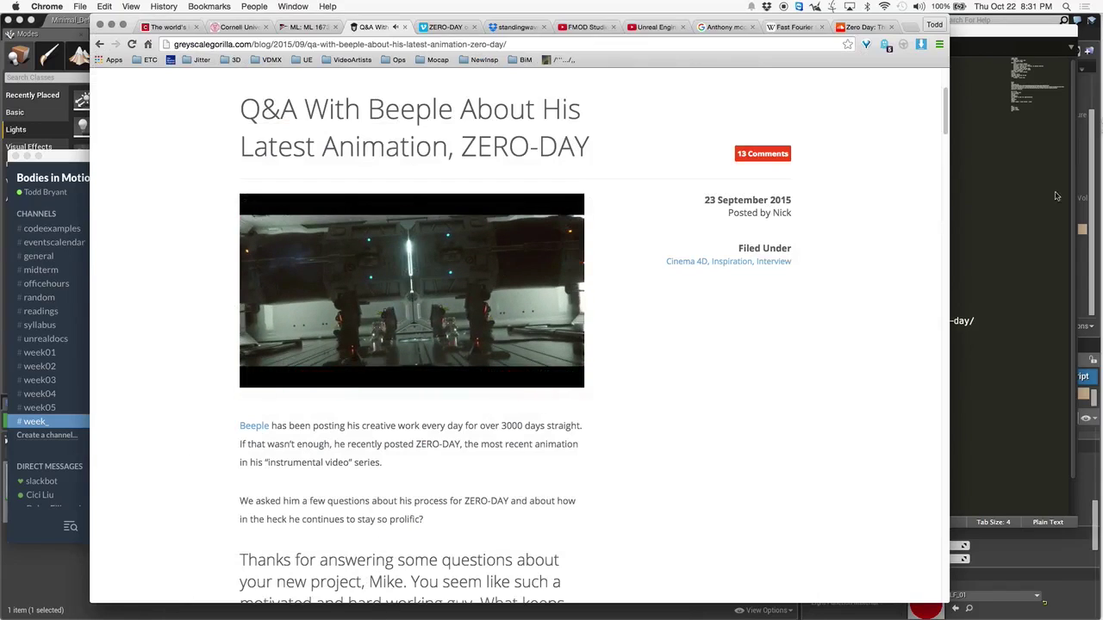
# - Copy the chartattack.com natural sound archive link from the light types notes in Sublime Text and post it to Slack's week_ channel
pyautogui.click(994, 213)
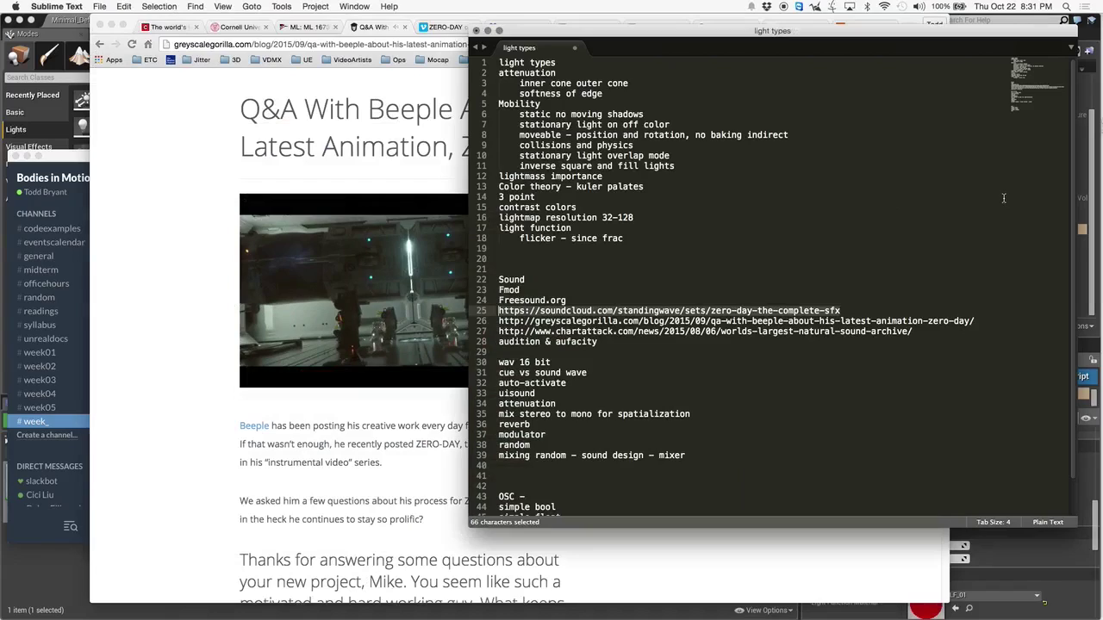
pyautogui.click(612, 341)
pyautogui.moveTo(607, 344); pyautogui.dragTo(554, 344)
pyautogui.moveTo(918, 331); pyautogui.dragTo(488, 334)
pyautogui.press('super+c')
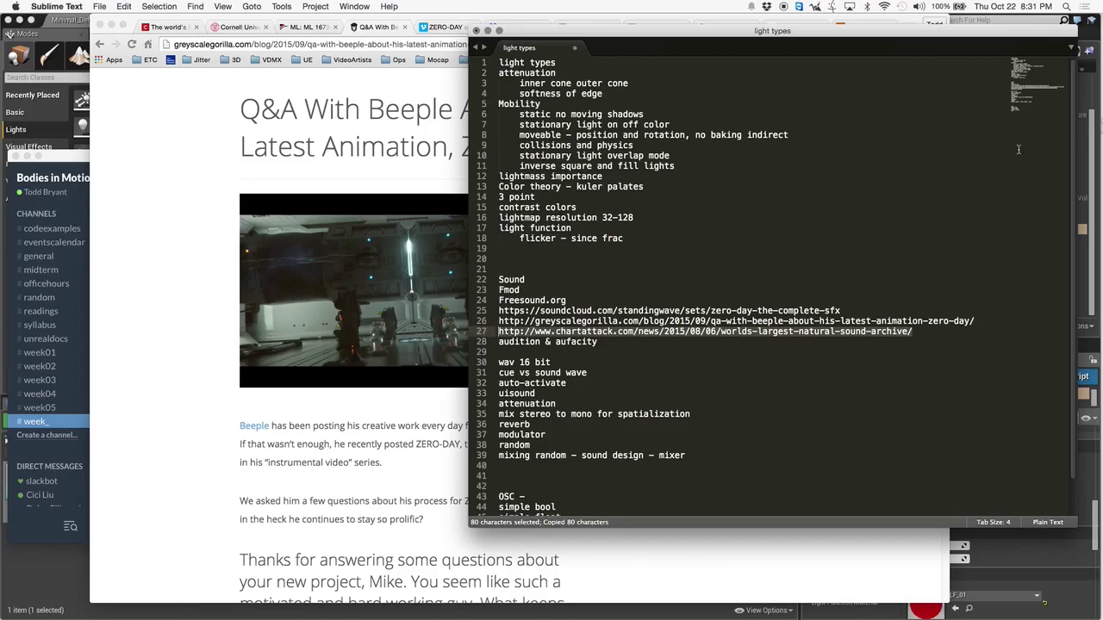
pyautogui.click(393, 112)
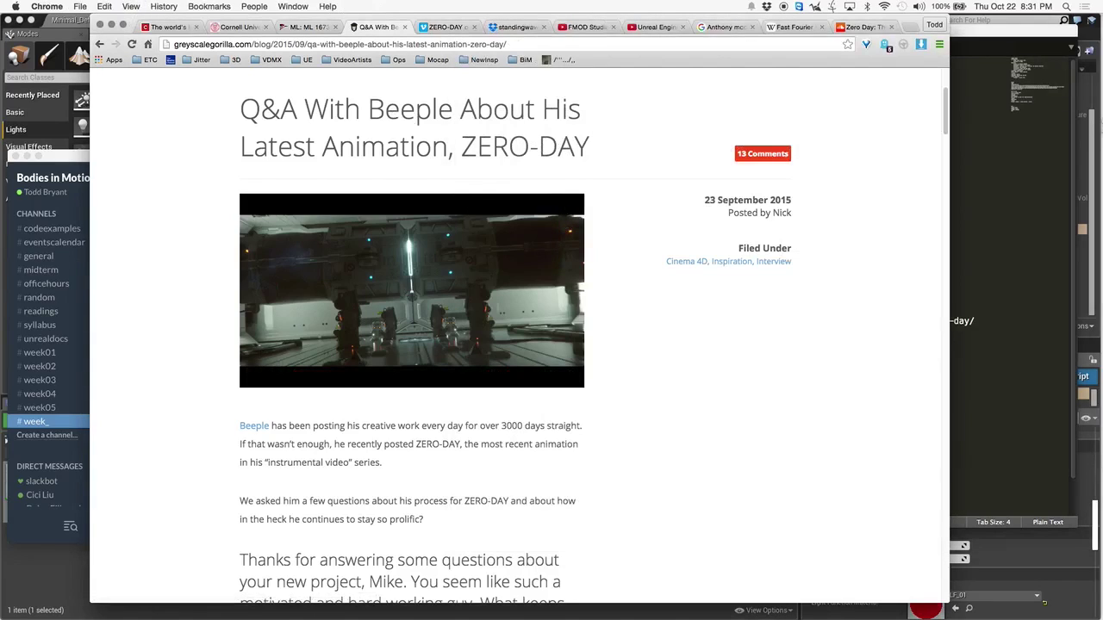
pyautogui.moveTo(1094, 463)
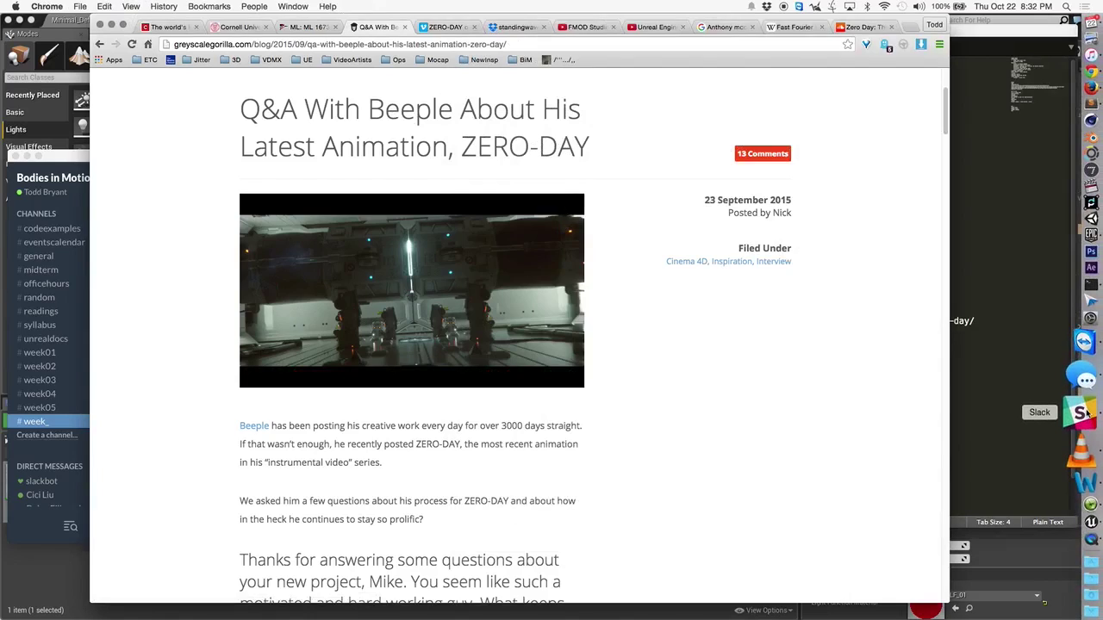
pyautogui.click(1081, 413)
pyautogui.press('super+v')
pyautogui.press('Return')
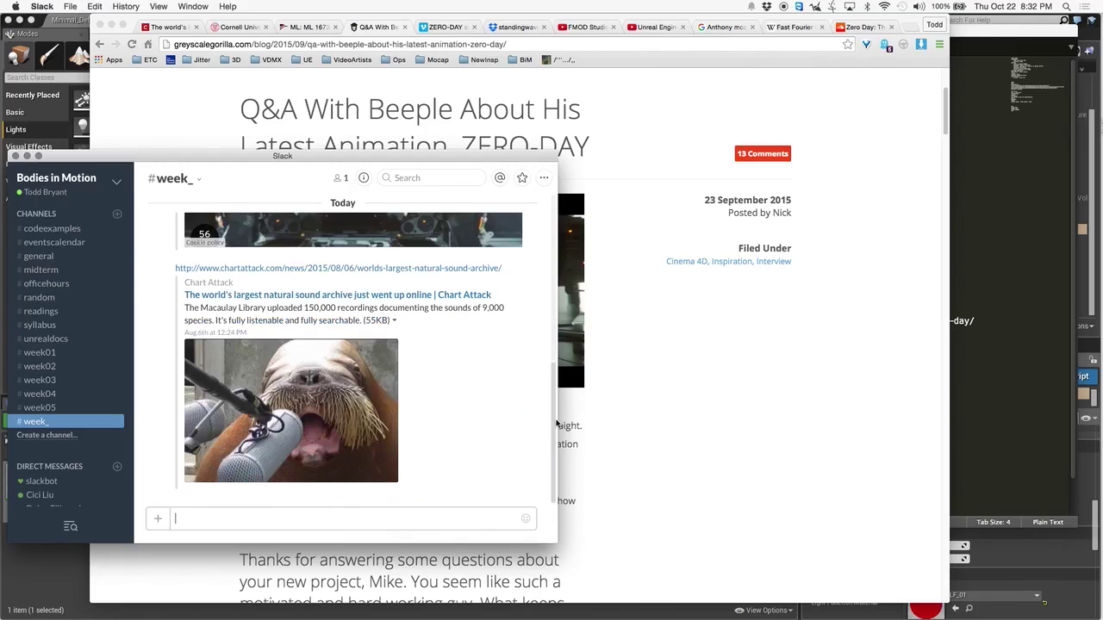
# - Switch to Firefox, load the copied Chart Attack link in place of the Macaulay Library page, and widen the browser window
pyautogui.moveTo(1101, 155)
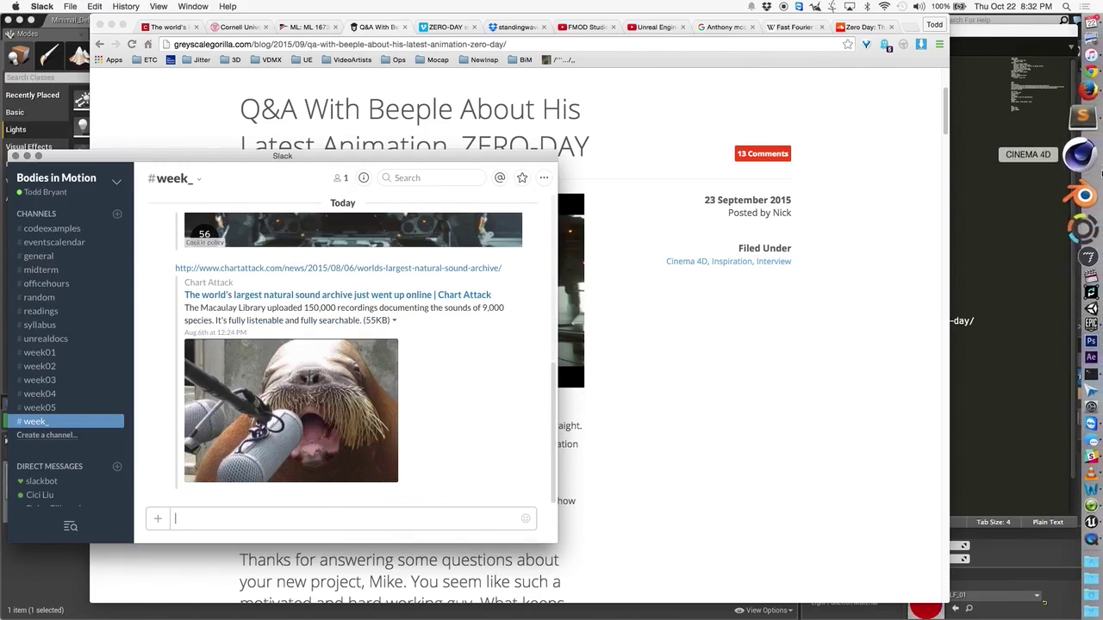
pyautogui.click(1083, 134)
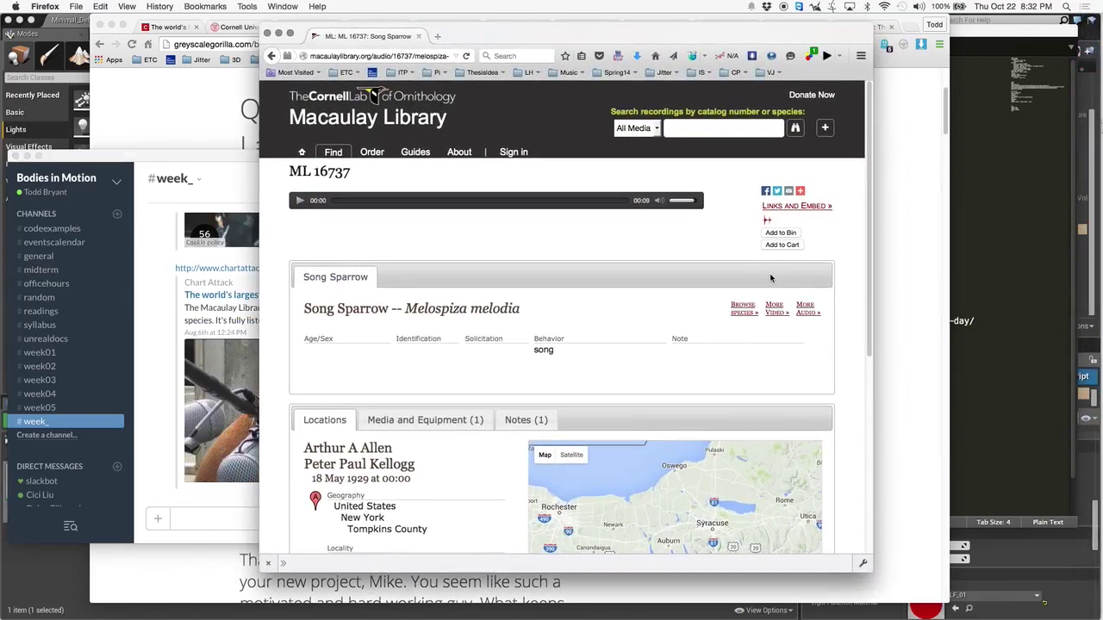
pyautogui.click(411, 55)
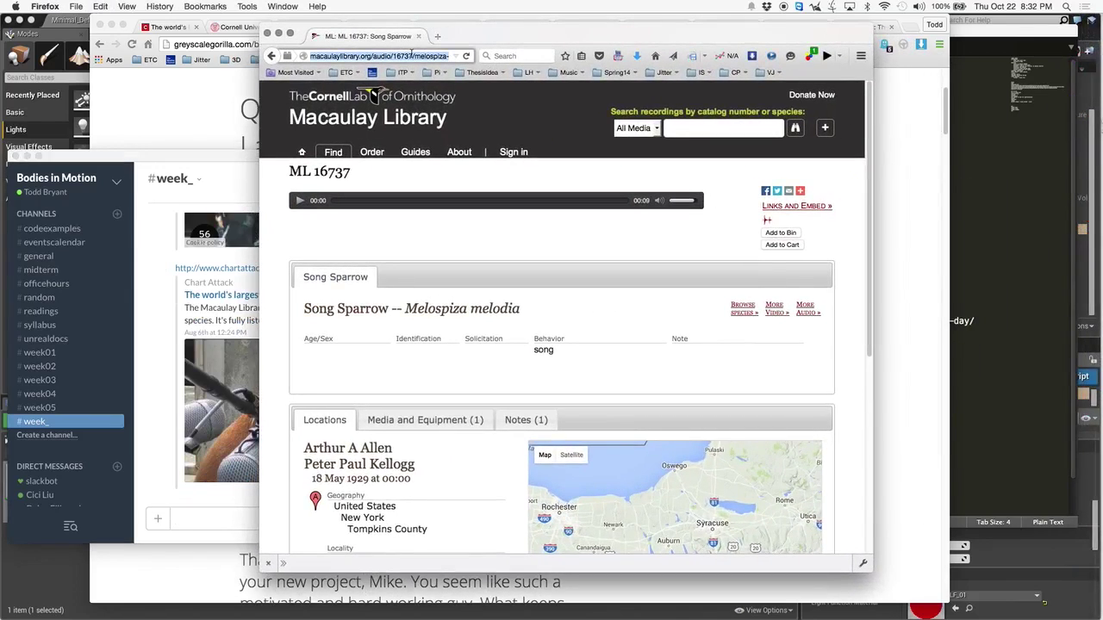
pyautogui.press('super+v')
pyautogui.press('Return')
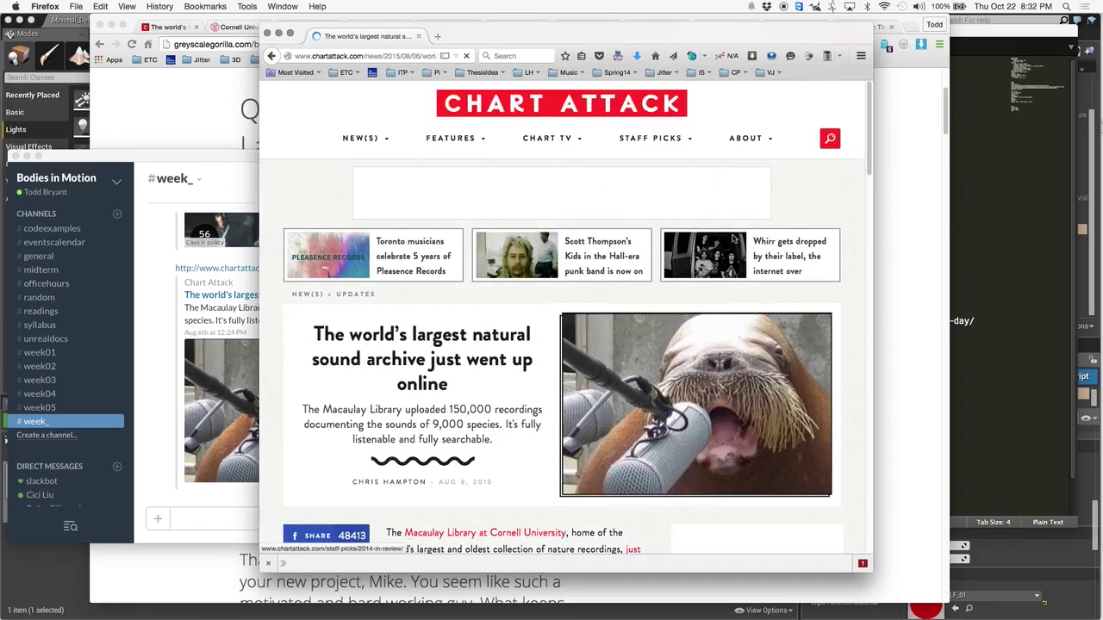
pyautogui.moveTo(875, 411); pyautogui.dragTo(1009, 412)
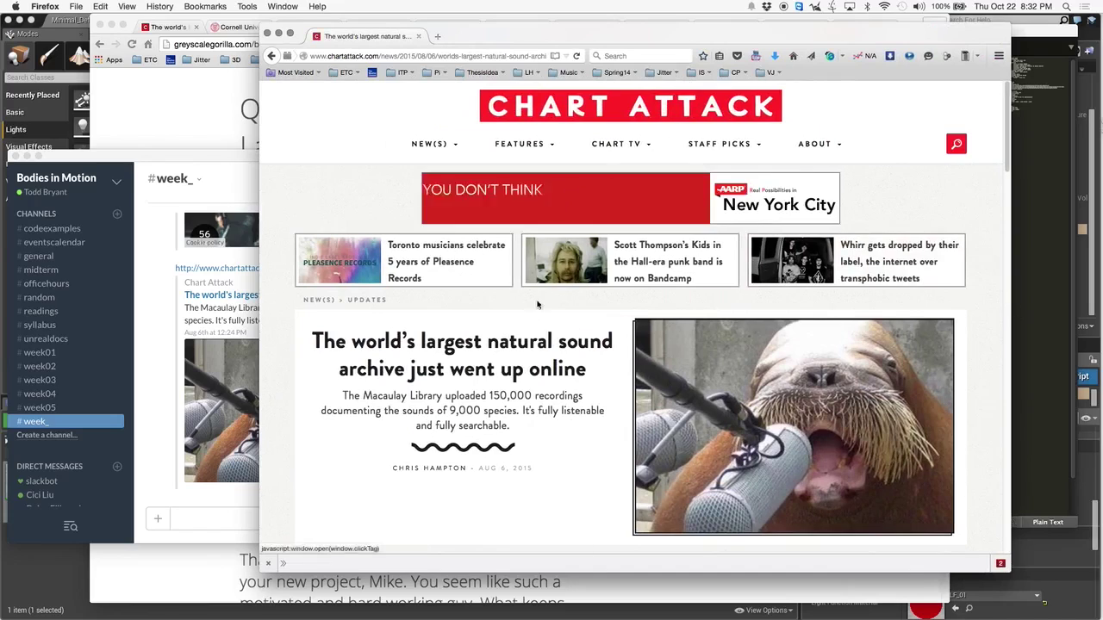
# - Skim the Chart Attack article, follow its link about the searchable archive, and look through the sample recordings in Cornell University's Tumblr post
pyautogui.scroll(-2, 758, 345)
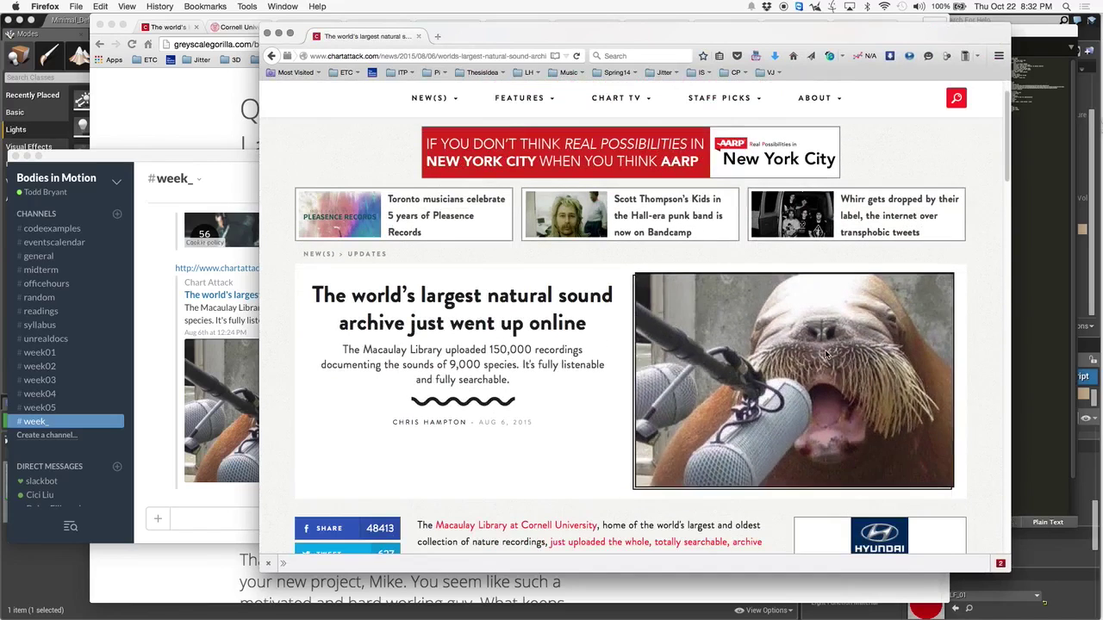
pyautogui.scroll(2, 577, 358)
pyautogui.scroll(-12, 552, 345)
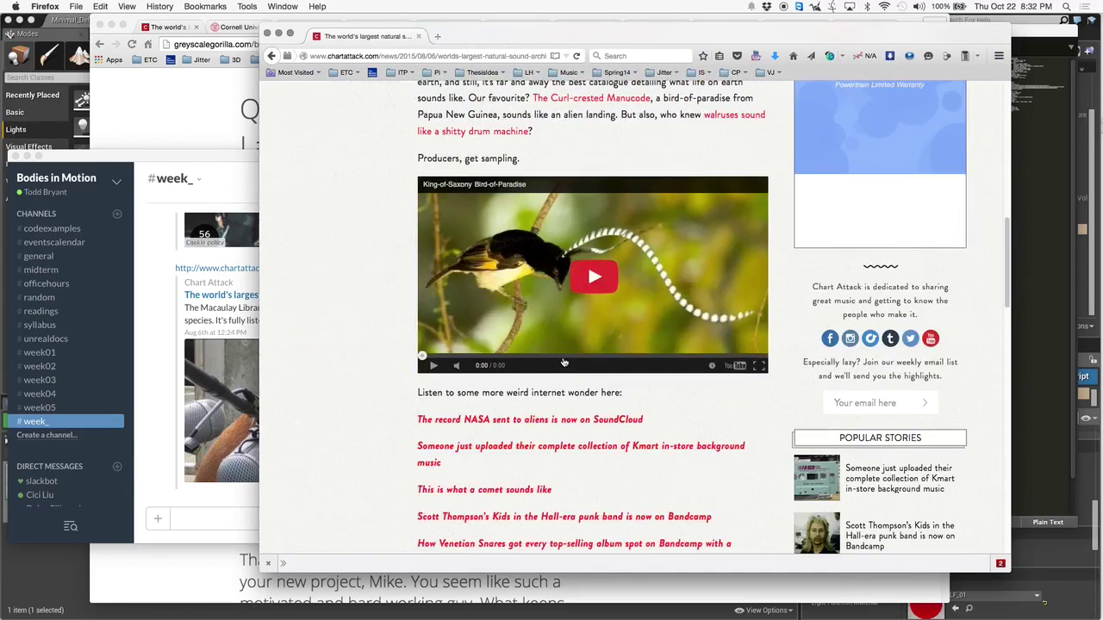
pyautogui.scroll(6, 520, 322)
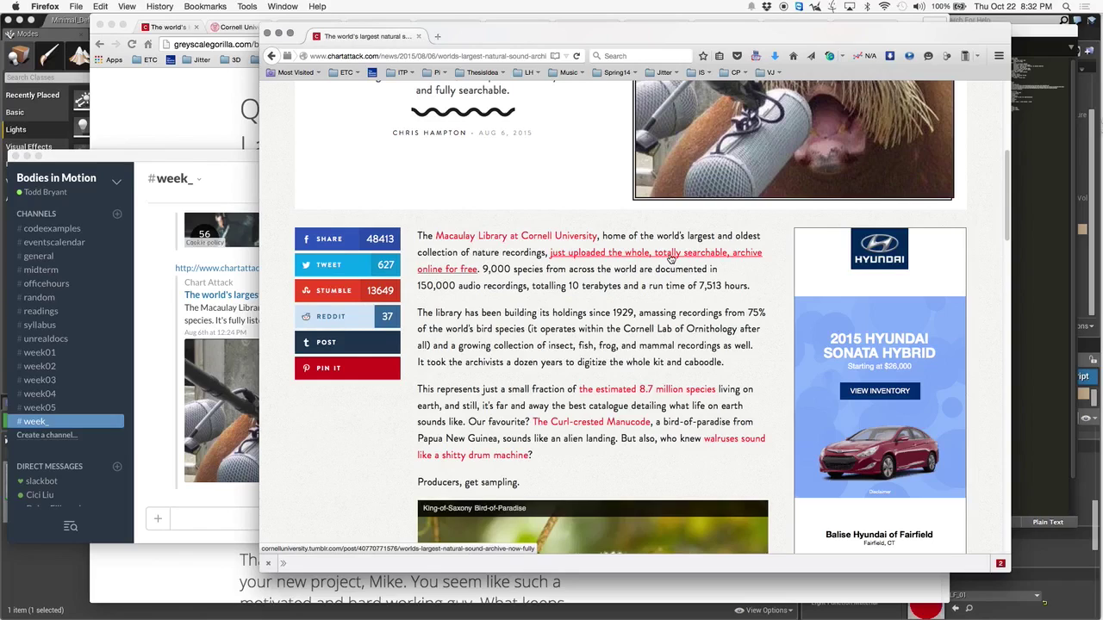
pyautogui.click(671, 256)
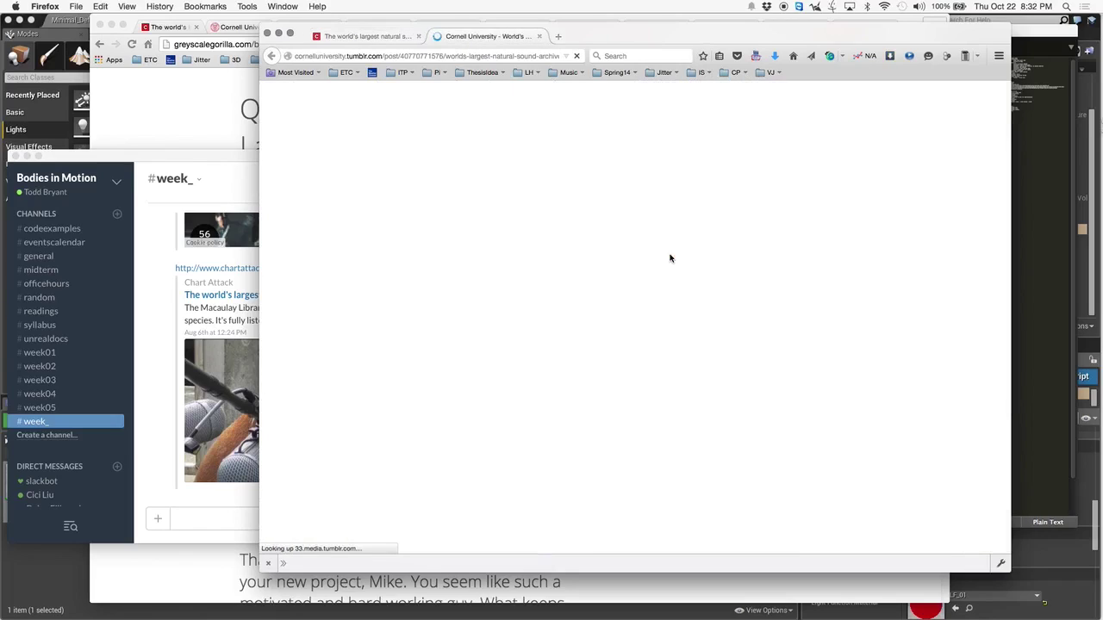
pyautogui.scroll(-15, 642, 280)
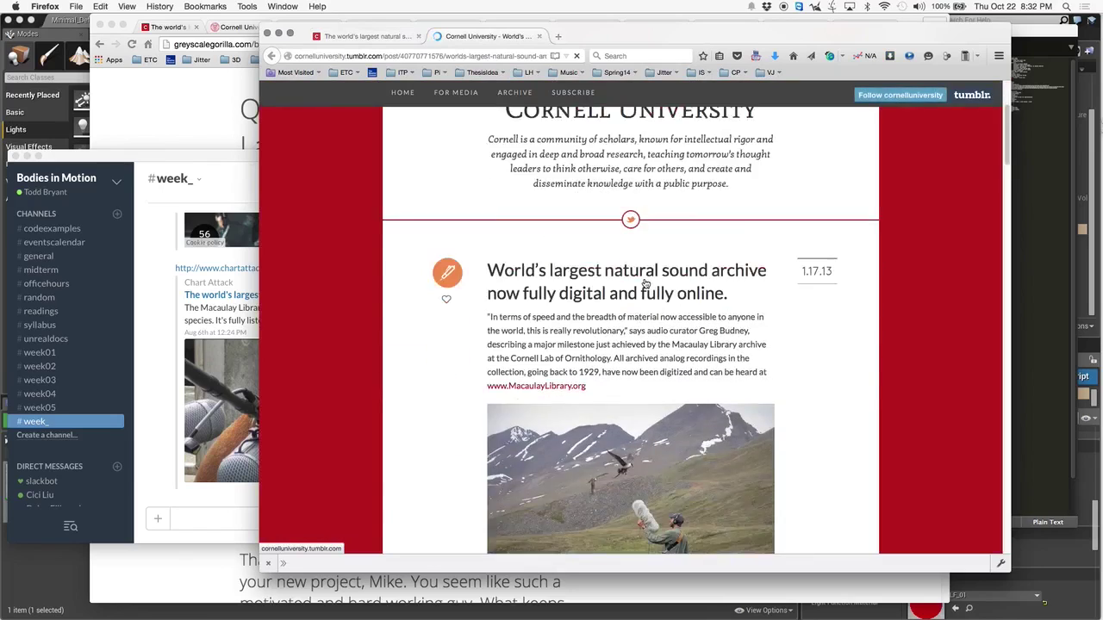
pyautogui.scroll(-5, 637, 289)
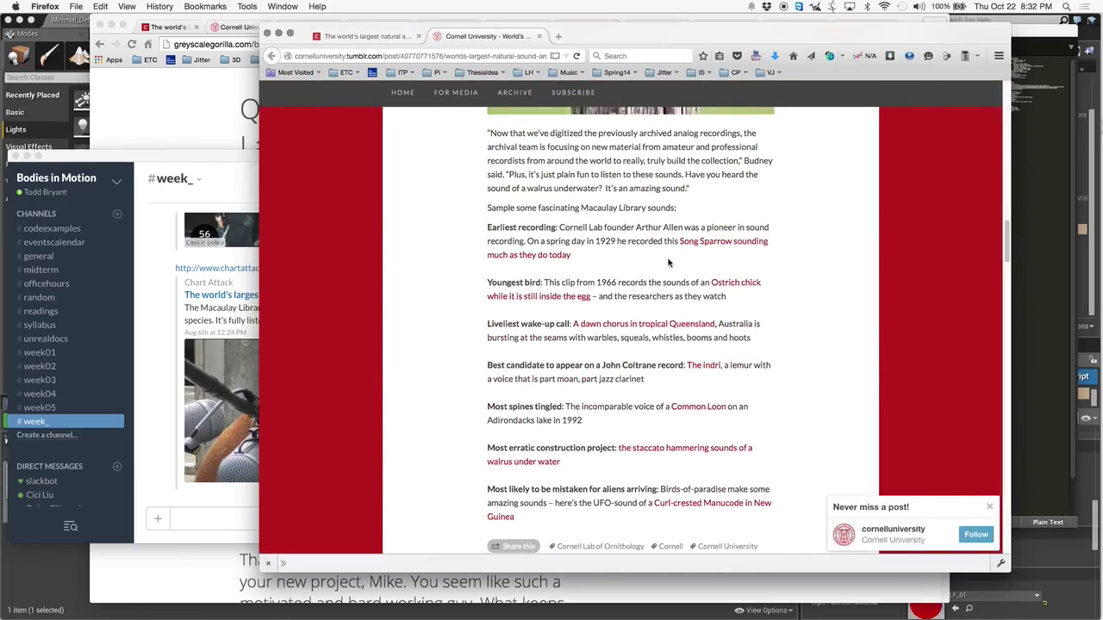
# - Listen to the linked Song Sparrow recording on its Macaulay Library page, pause it, and open the detected audio file in iTunes
pyautogui.click(699, 248)
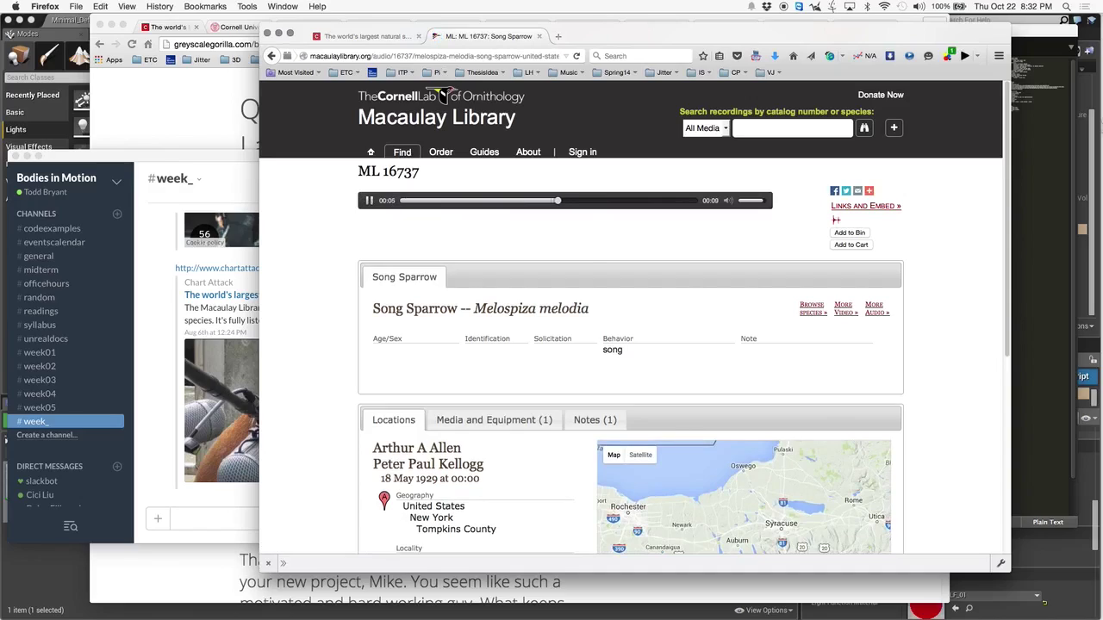
pyautogui.click(369, 201)
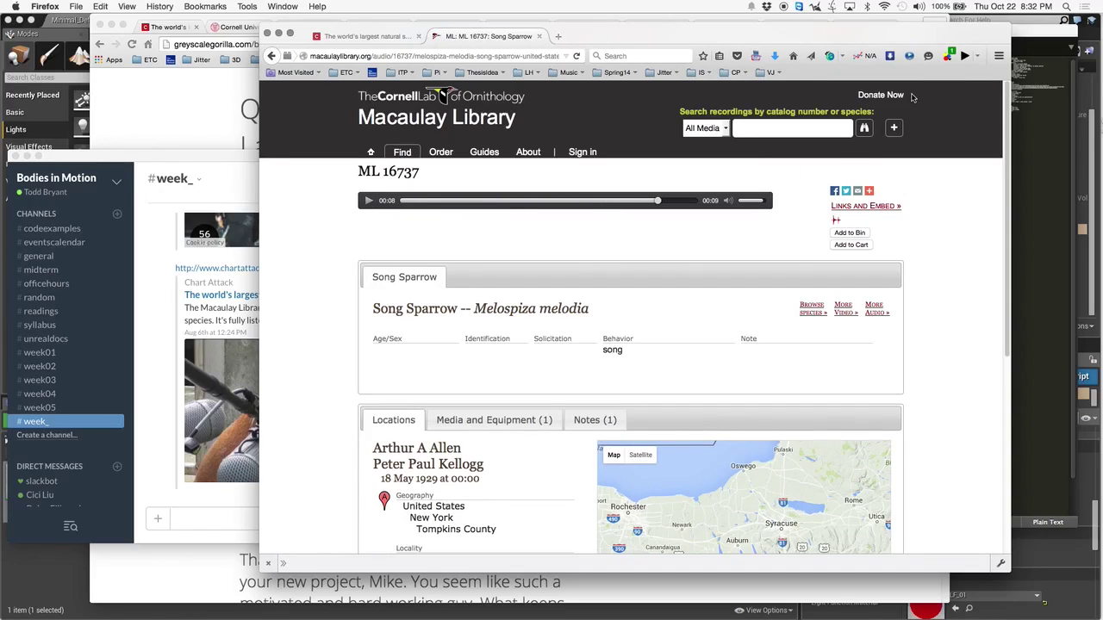
pyautogui.click(980, 56)
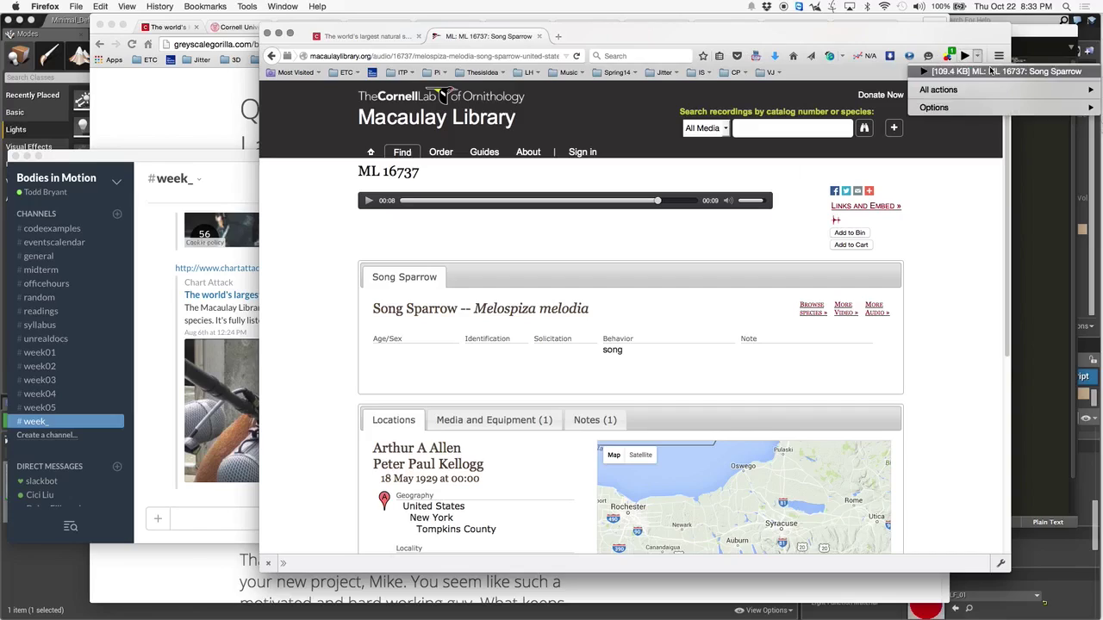
pyautogui.click(991, 71)
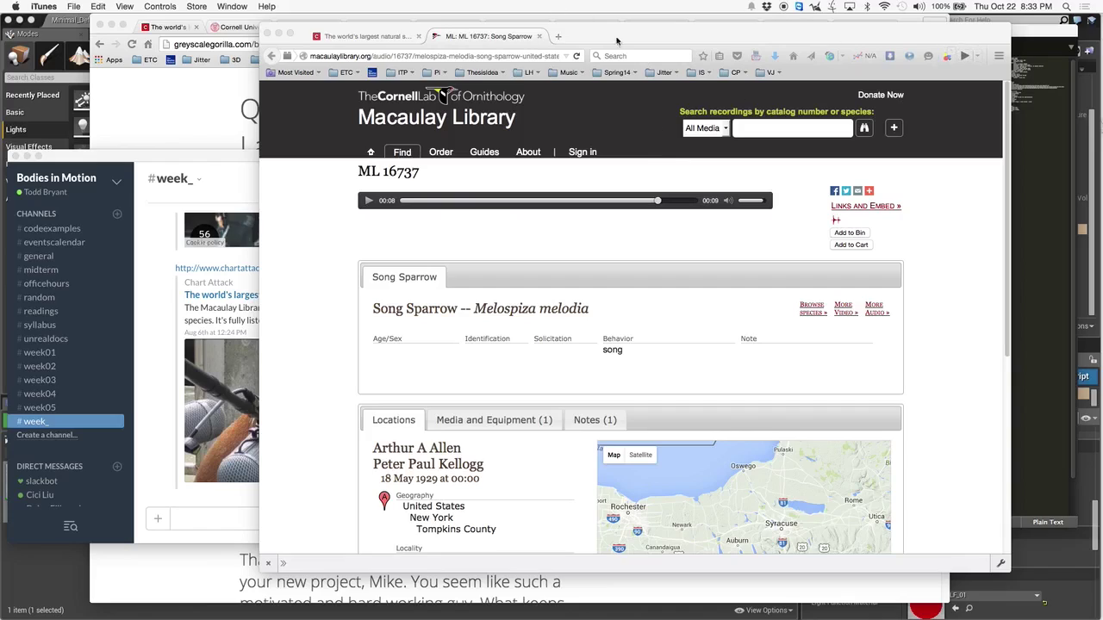
# - Download the detected Song Sparrow audio to the Downloads folder as ML ML 16737 Song Sparrow-1.mp3
pyautogui.click(977, 57)
pyautogui.moveTo(910, 90)
pyautogui.moveTo(871, 90)
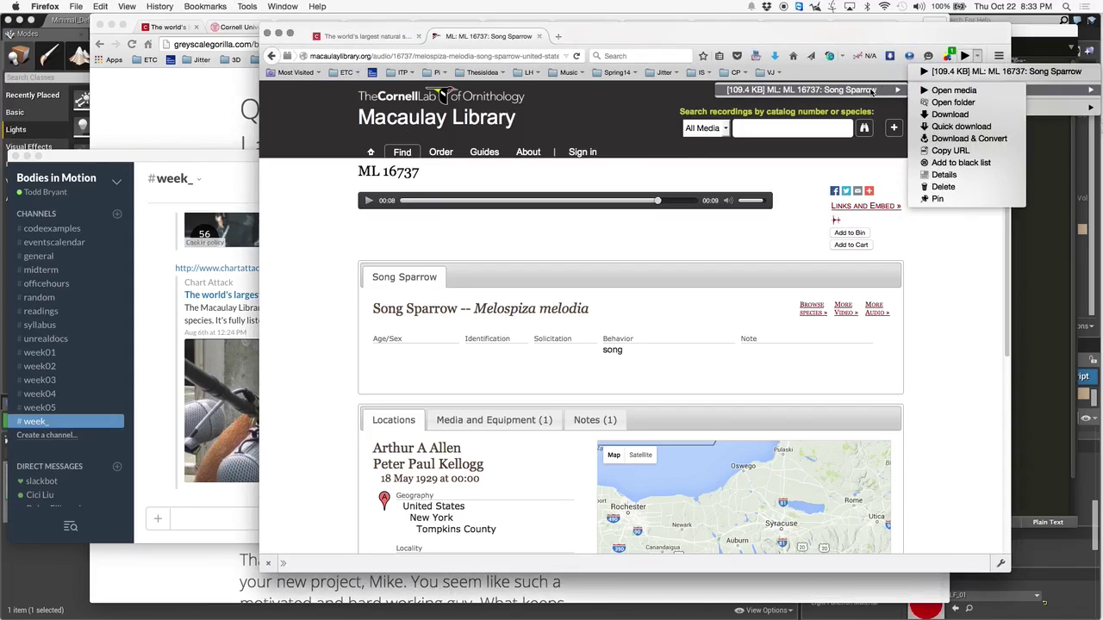
pyautogui.click(950, 114)
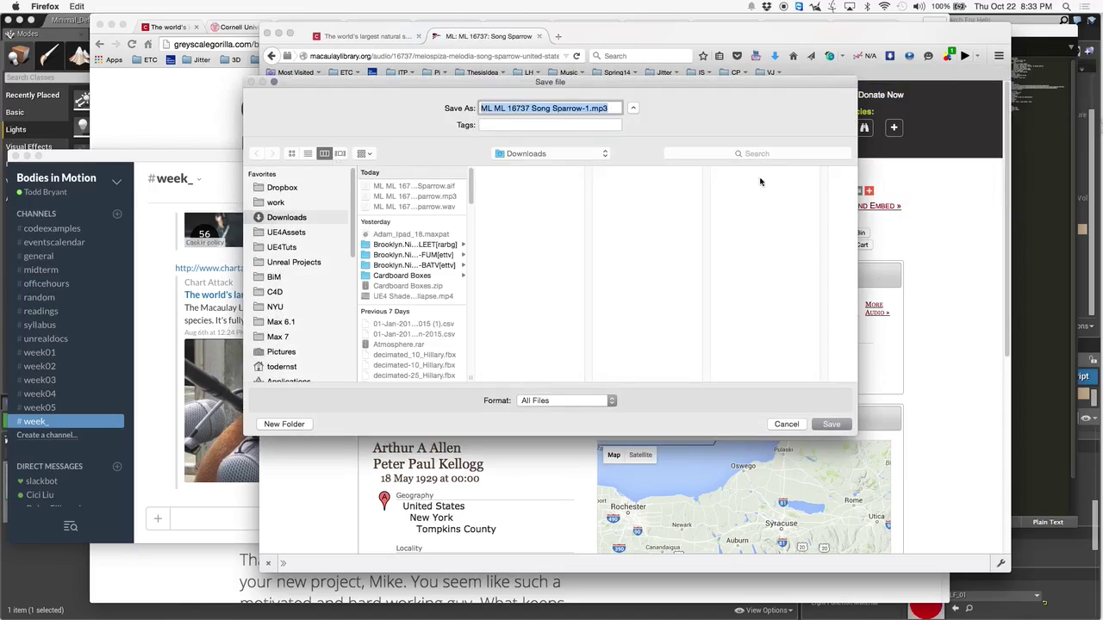
pyautogui.click(842, 426)
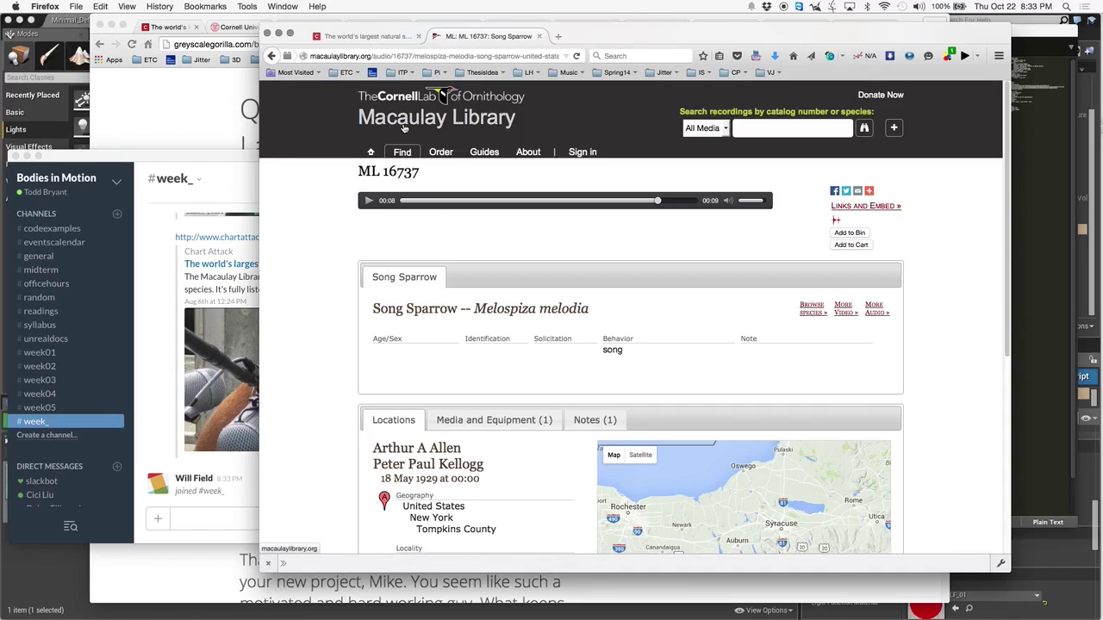
# - Minimize the Firefox and Slack windows, then search for audacity in Chrome and open the audacityteam.org site
pyautogui.click(279, 33)
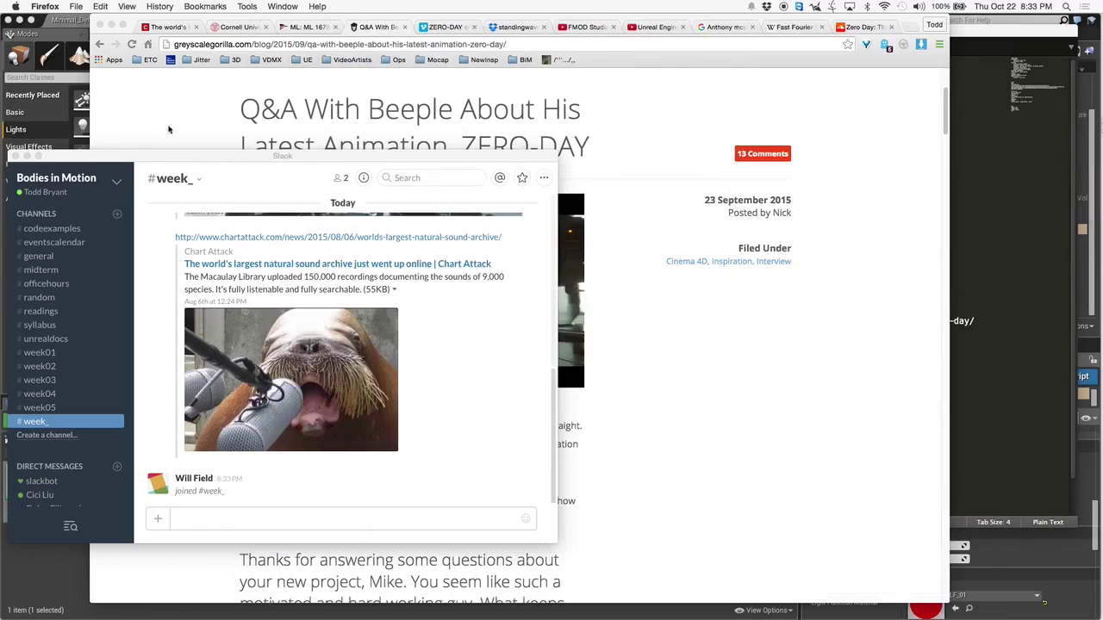
pyautogui.click(26, 157)
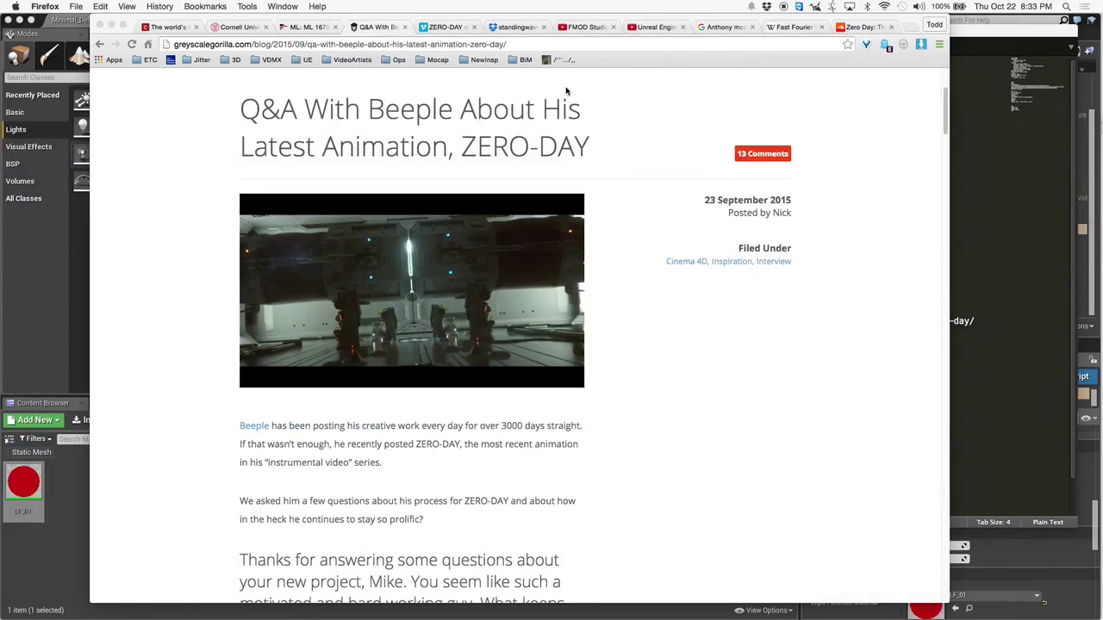
pyautogui.click(640, 48)
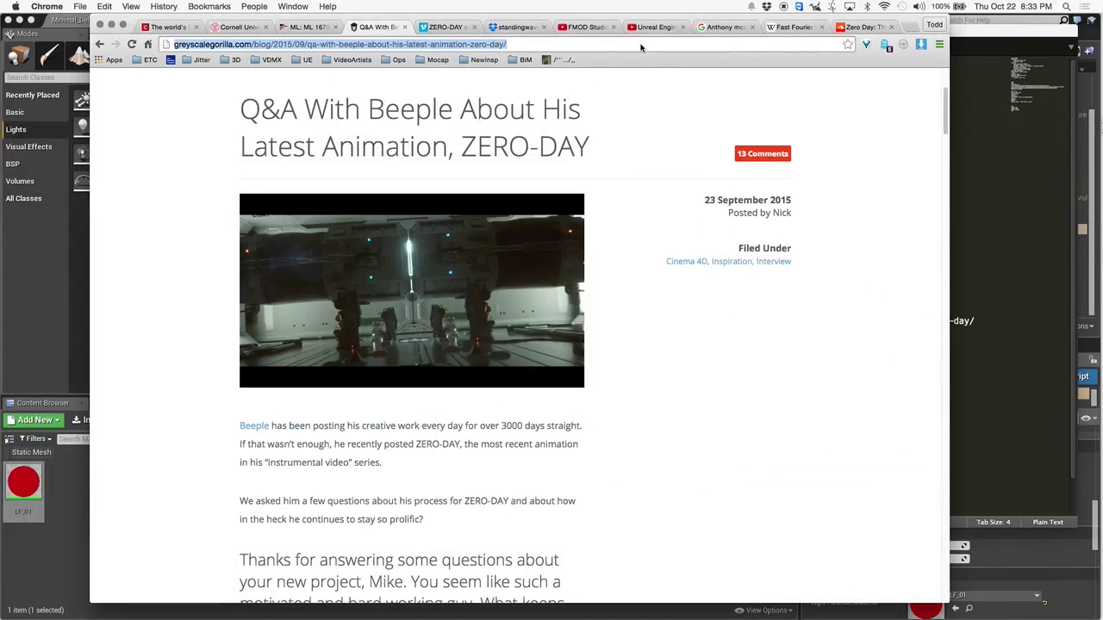
pyautogui.write('audacity')
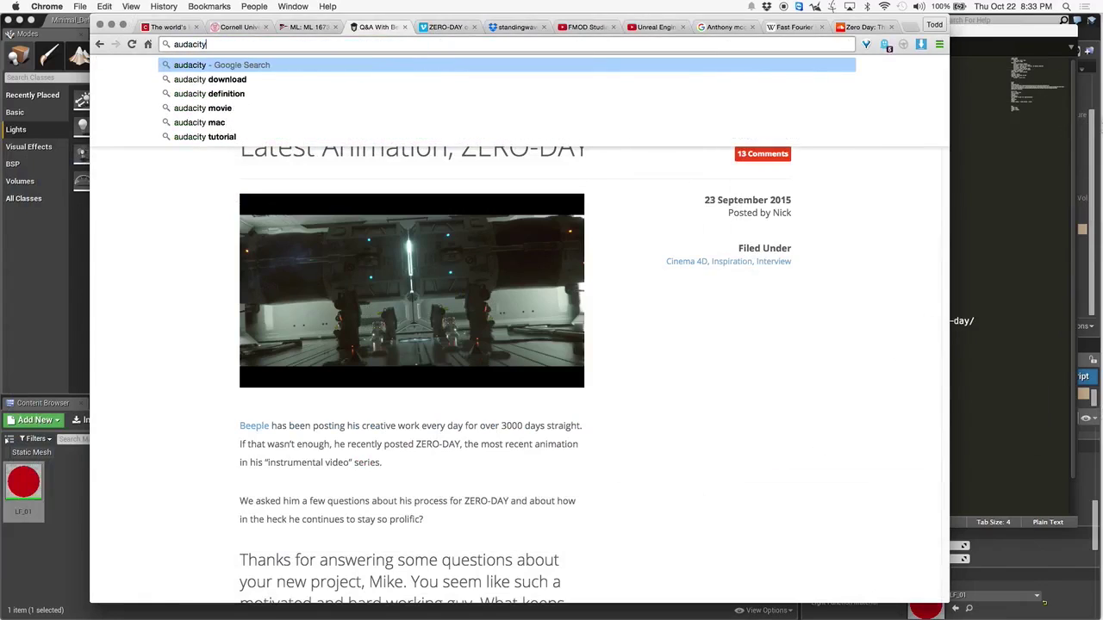
pyautogui.press('Return')
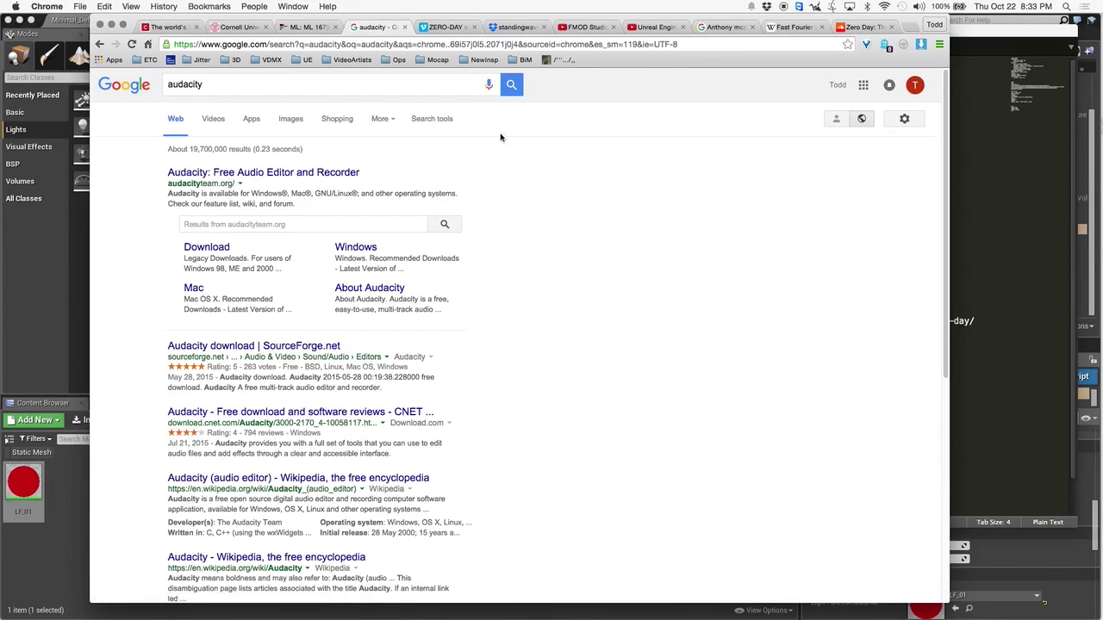
pyautogui.click(292, 176)
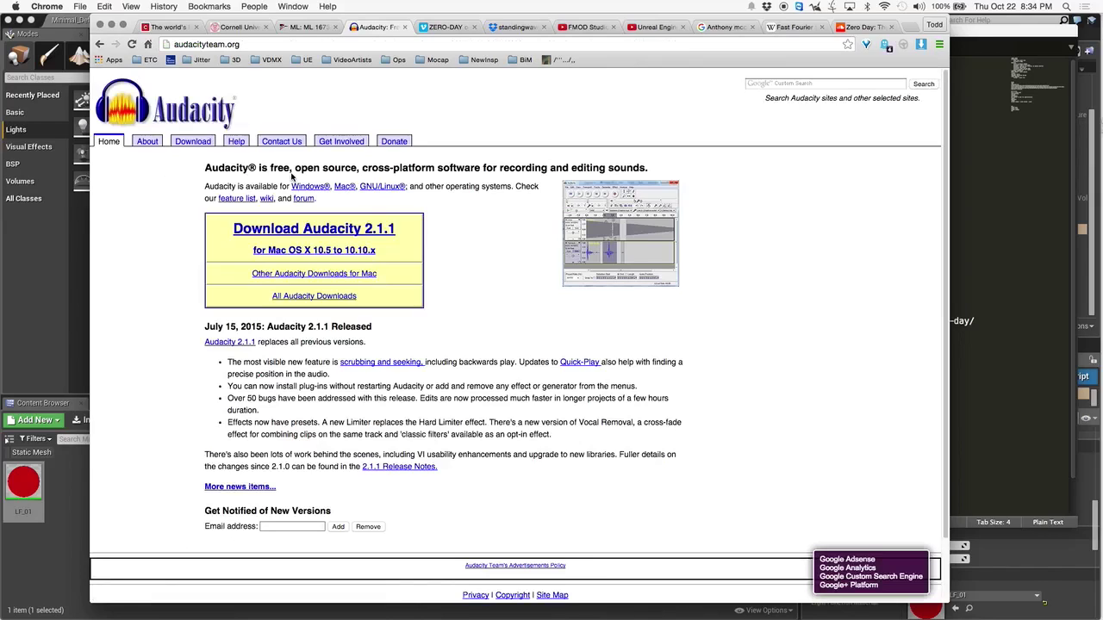
# - Launch Adobe Audition and widen its window
pyautogui.moveTo(1097, 375)
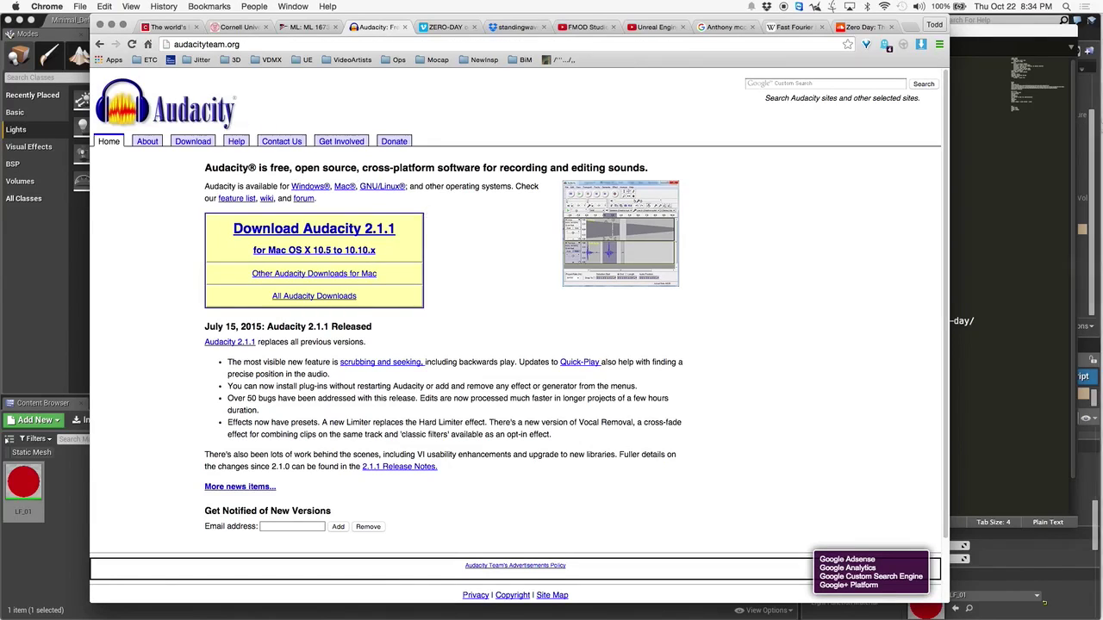
pyautogui.click(1069, 6)
pyautogui.write('audition')
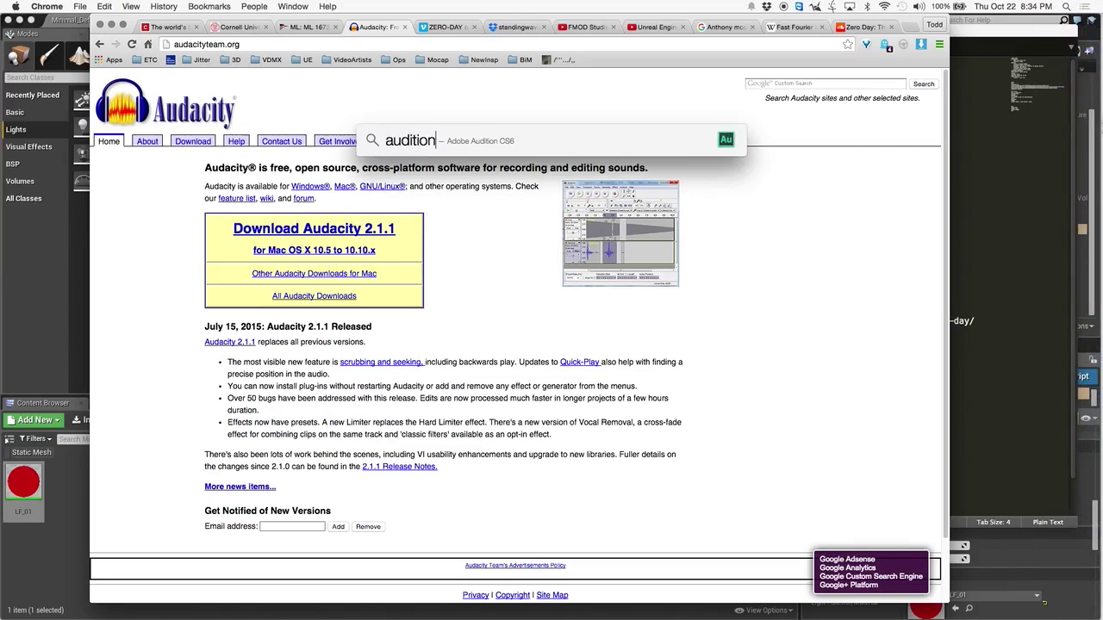
pyautogui.press('Return')
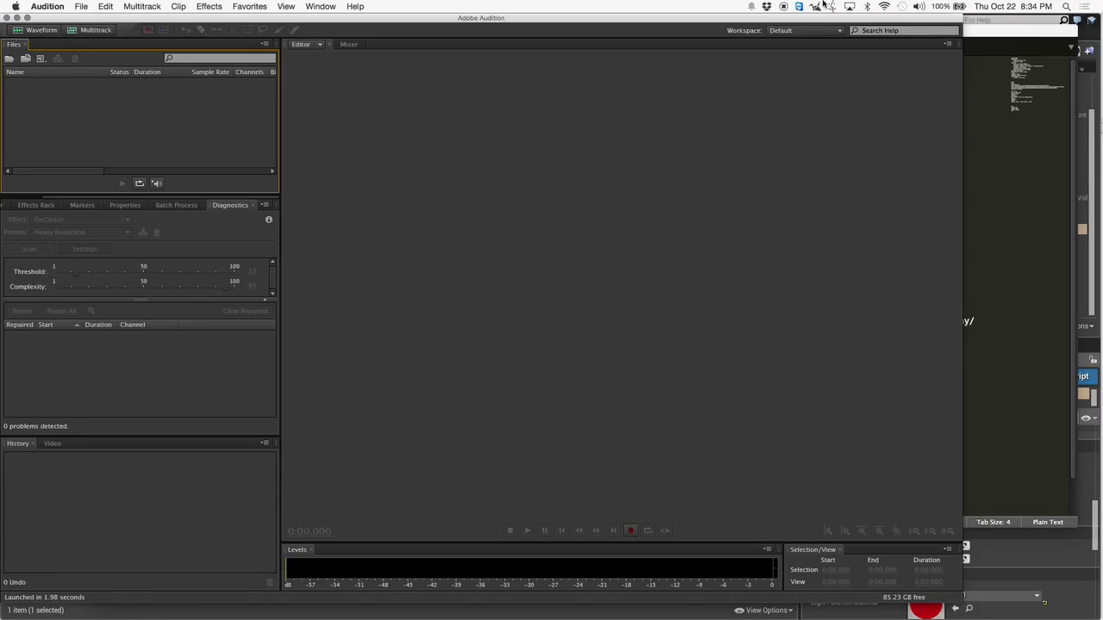
pyautogui.moveTo(1022, 113); pyautogui.dragTo(1053, 93)
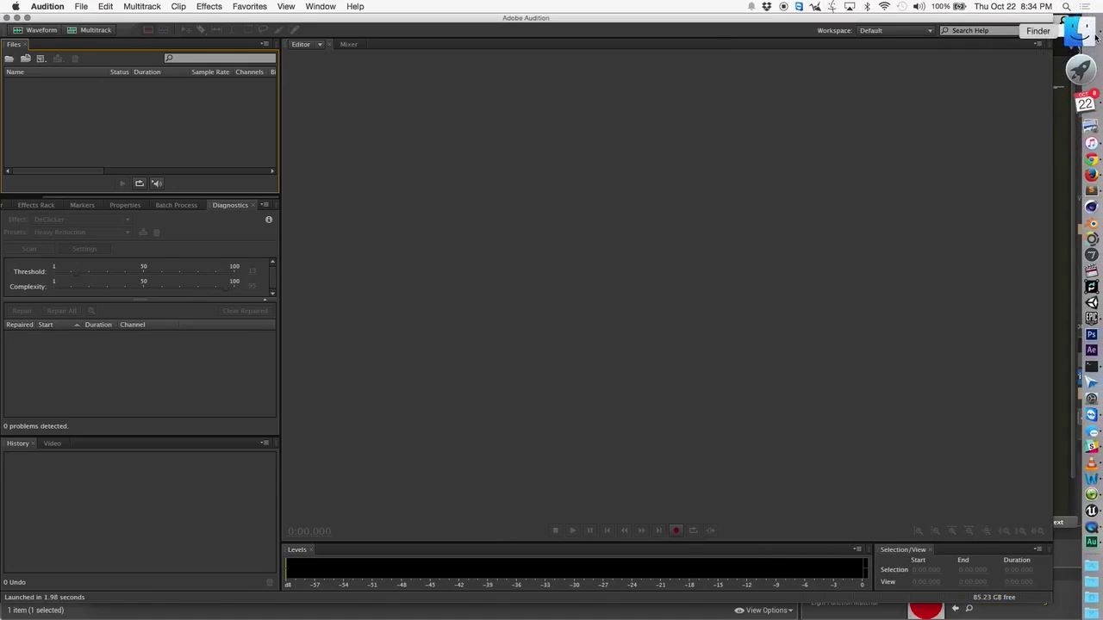
# - Import ML ML 16737 Song Sparrow-1.mp3 from the Downloads folder into Audition and open it in the waveform editor
pyautogui.click(1095, 35)
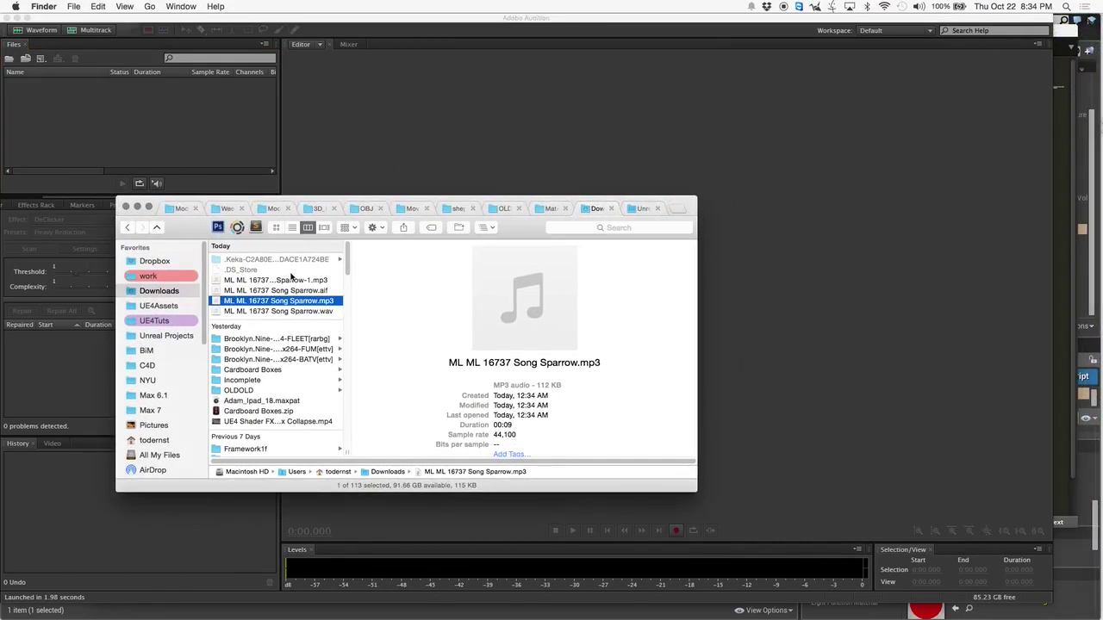
pyautogui.click(292, 281)
pyautogui.moveTo(290, 286); pyautogui.dragTo(150, 113)
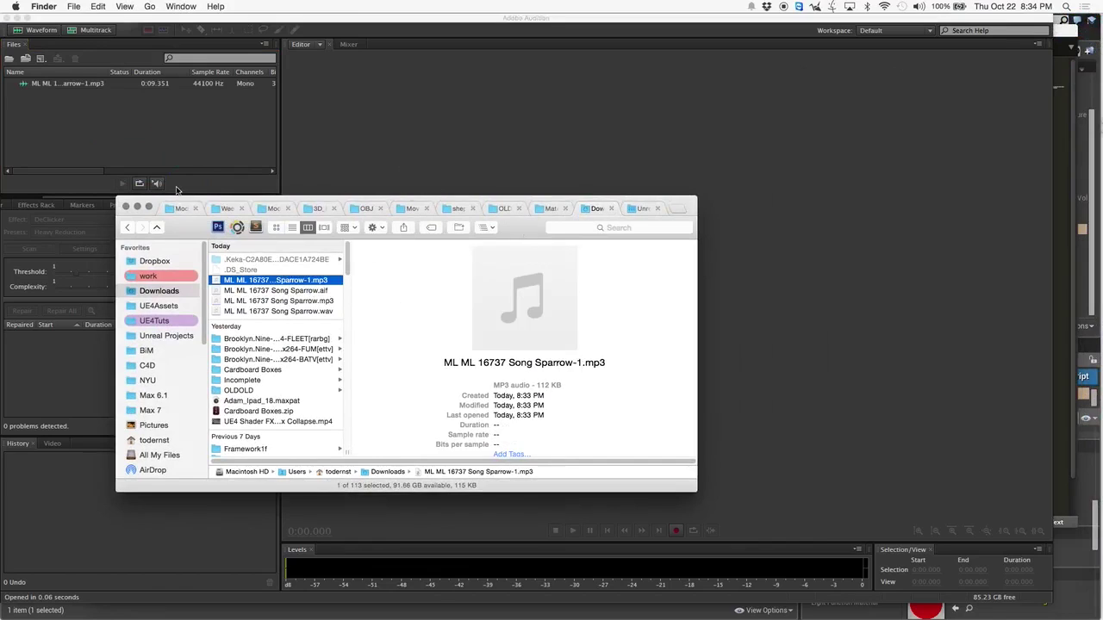
pyautogui.click(137, 208)
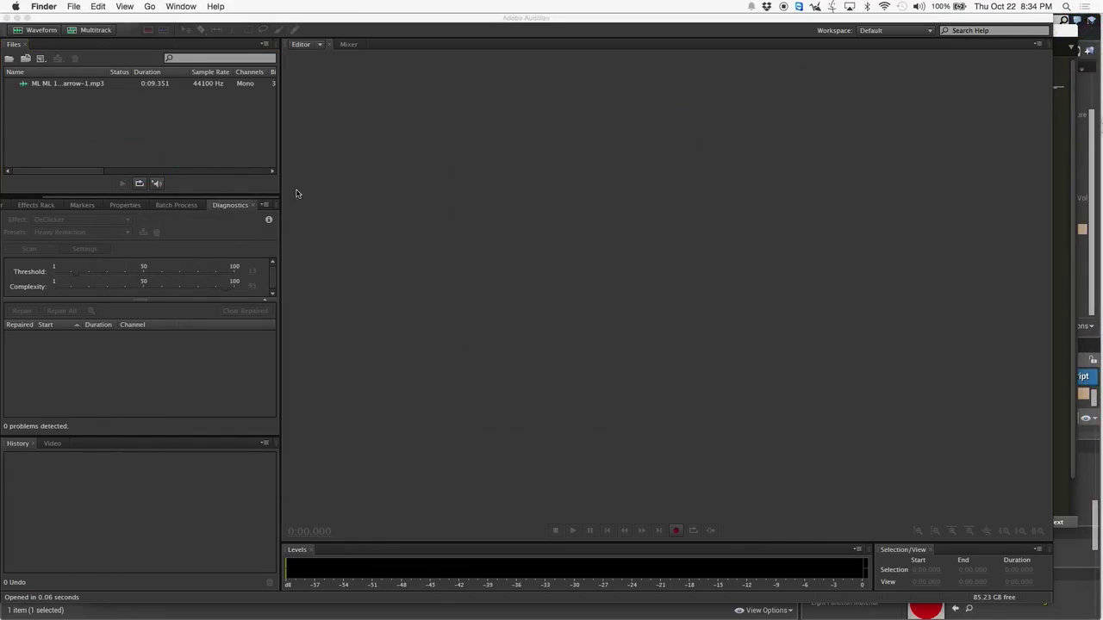
pyautogui.doubleClick(74, 83)
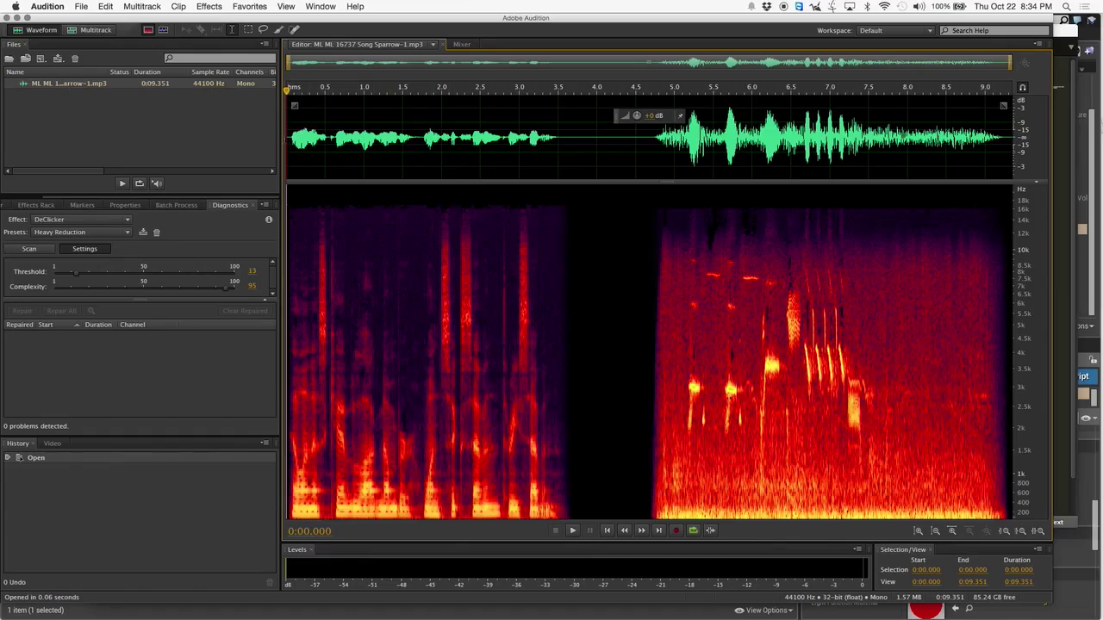
# - Play the spoken introduction, skip ahead to about 4.7 s, listen to the birdsong, and stop playback
pyautogui.press('space')
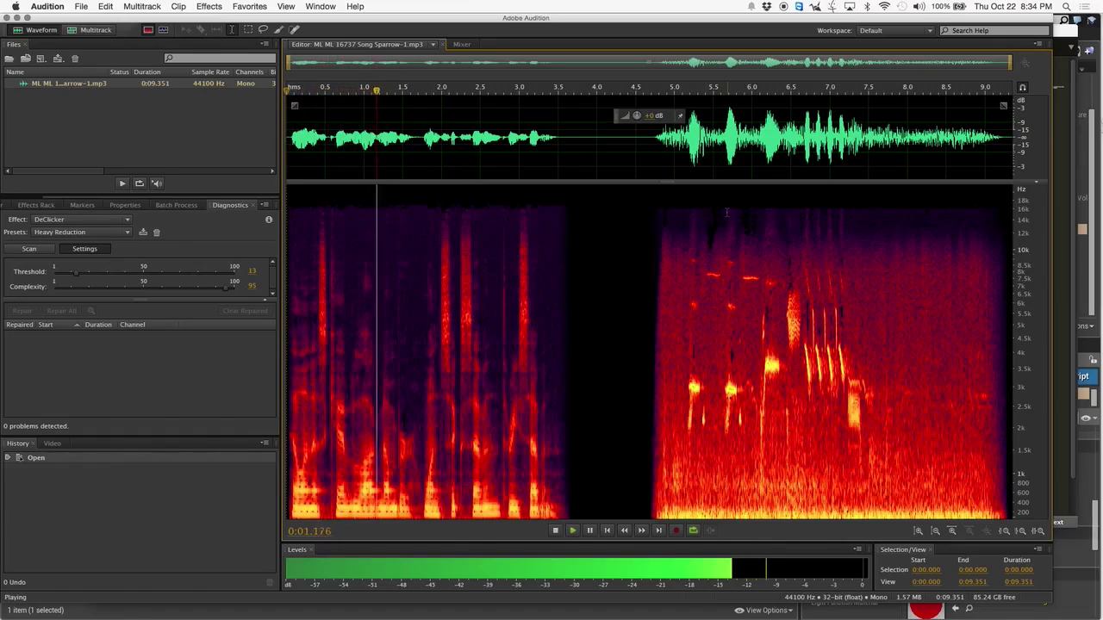
pyautogui.click(651, 250)
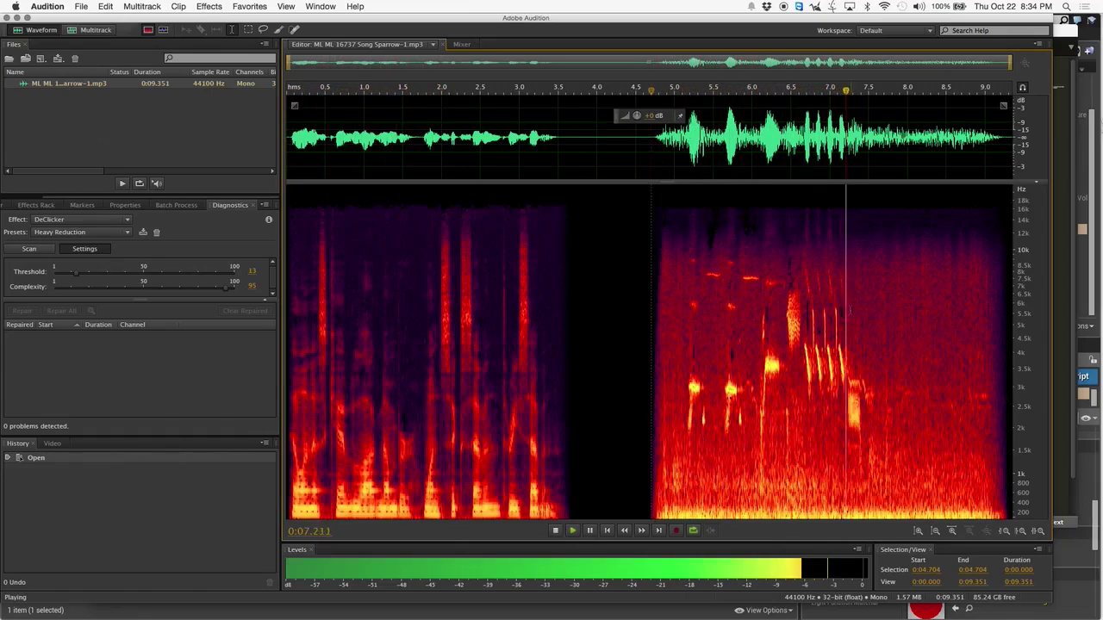
pyautogui.press('space')
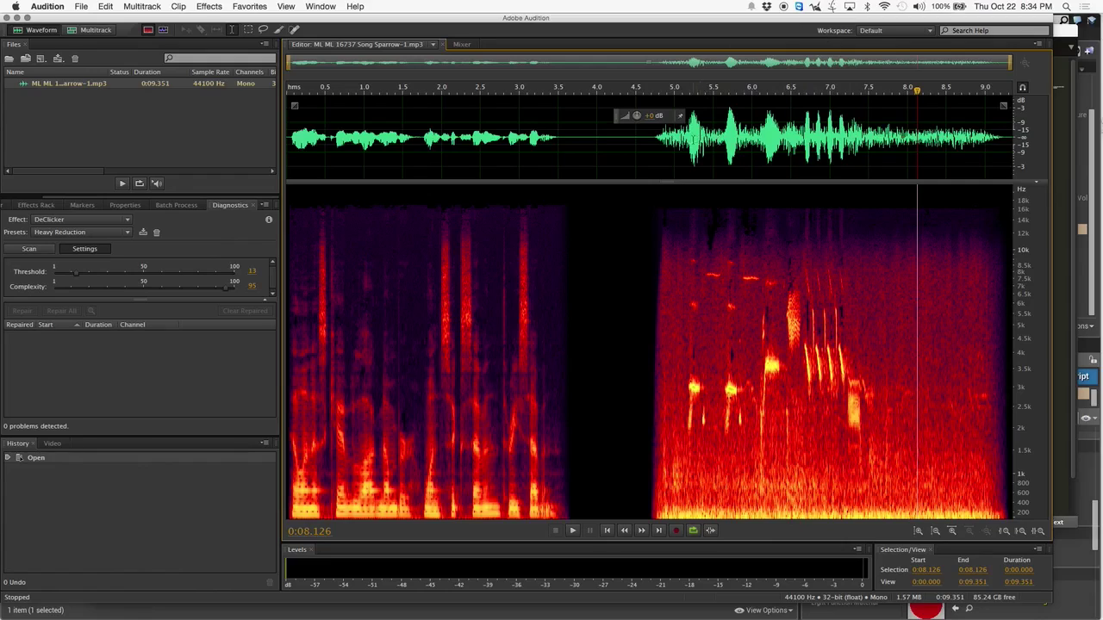
# - Delete the first 4.799 s containing the spoken introduction and trim the fade-out of about 0.35 s at the clip's end
pyautogui.moveTo(658, 153); pyautogui.dragTo(71, 168)
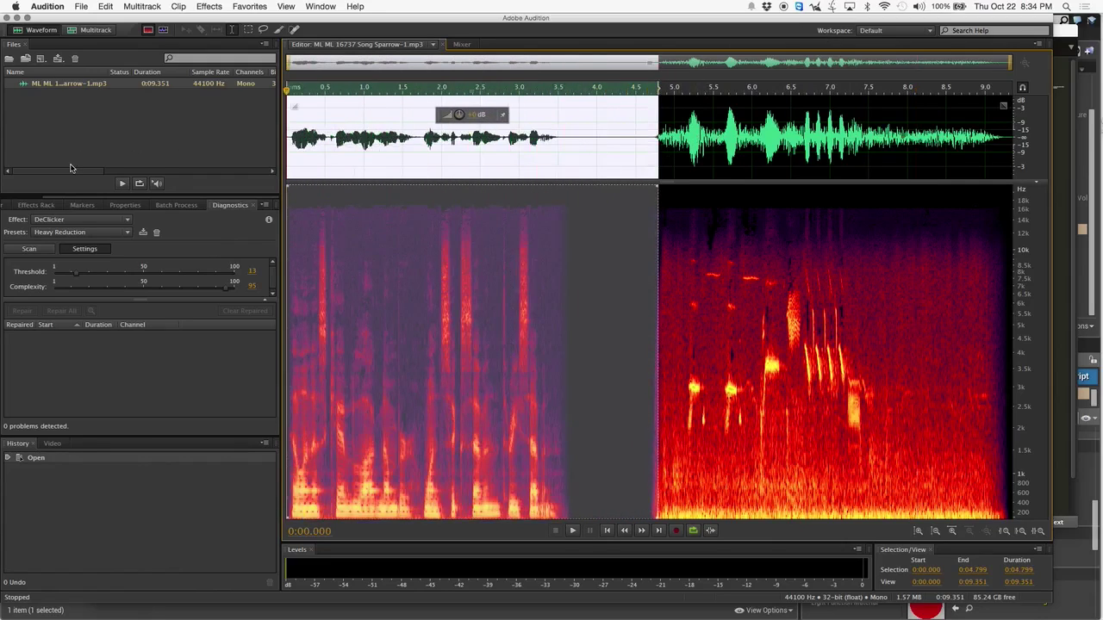
pyautogui.press('Delete')
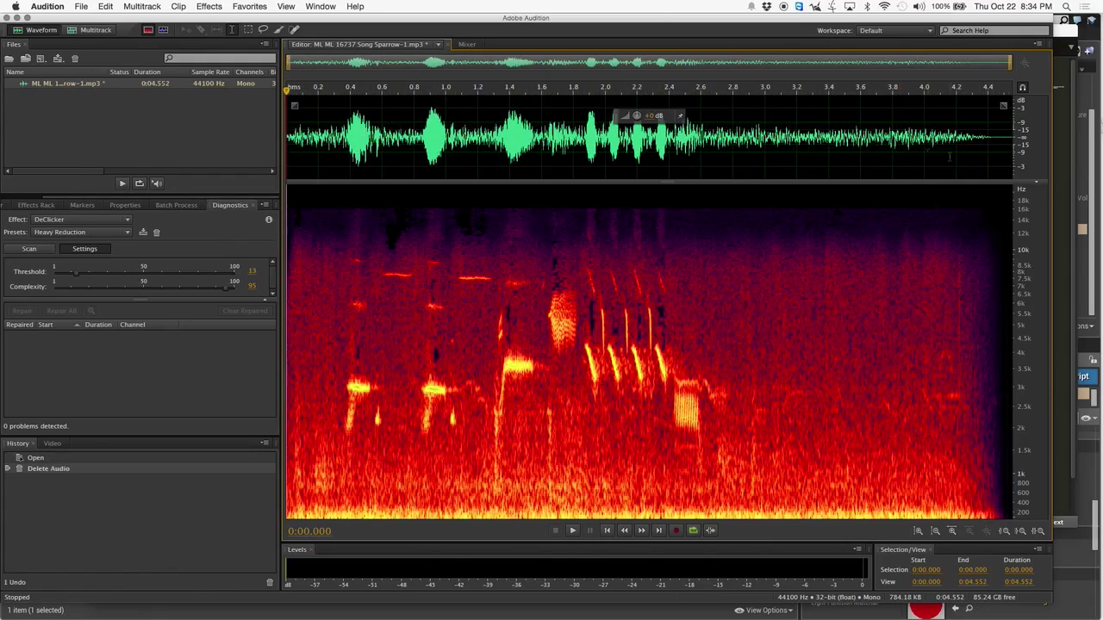
pyautogui.moveTo(956, 158); pyautogui.dragTo(1014, 158)
pyautogui.press('Delete')
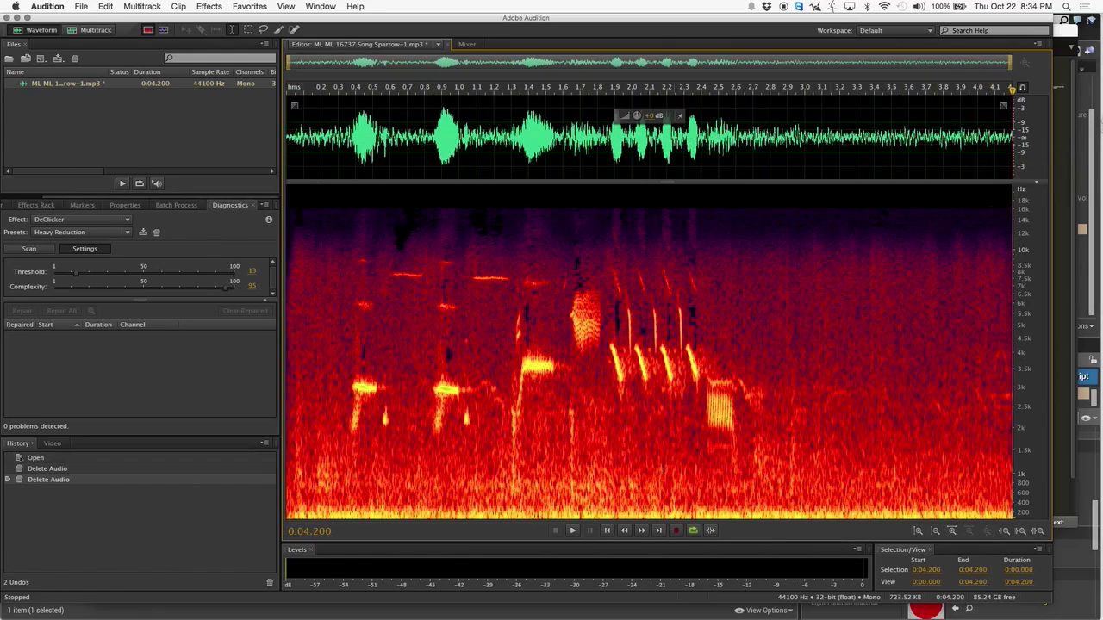
# - Play the trimmed birdsong and delete the background noise after about 2.97 s
pyautogui.press('space')
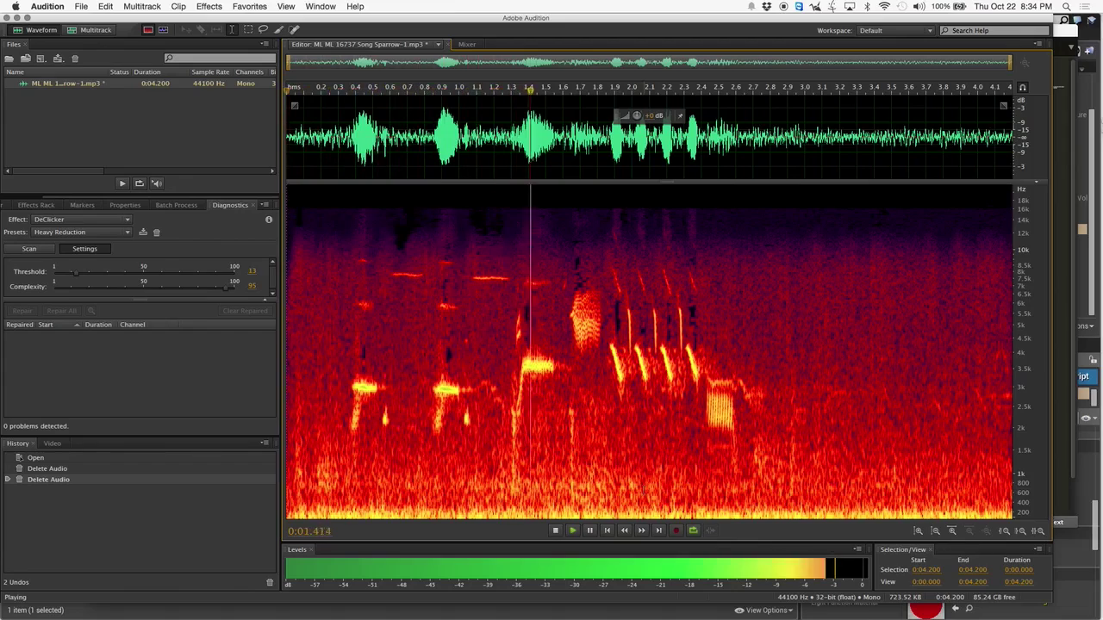
pyautogui.press('space')
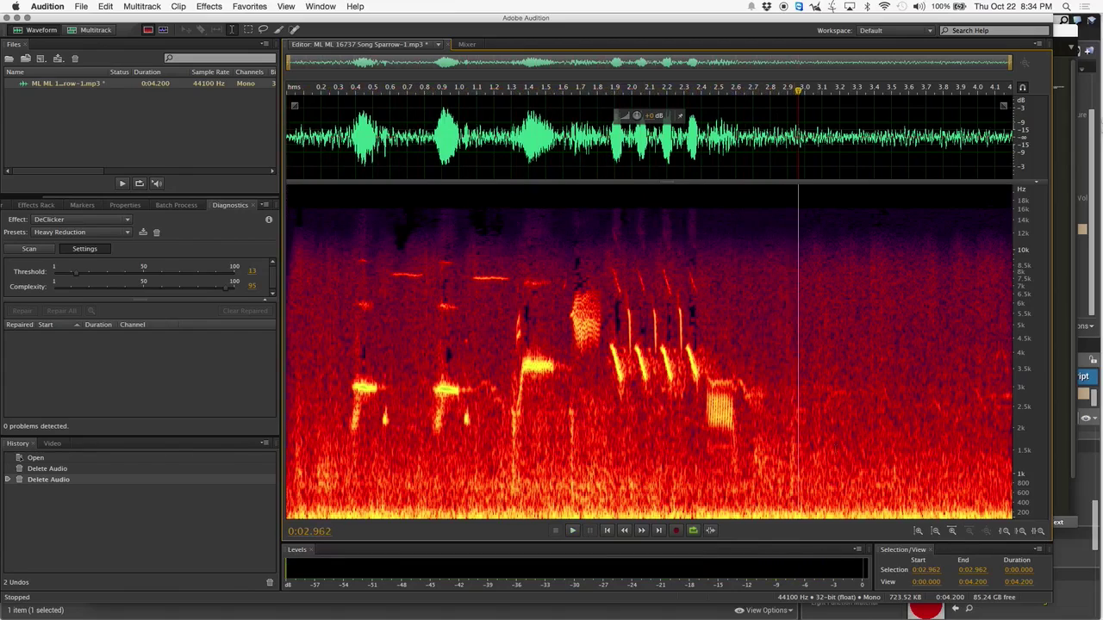
pyautogui.moveTo(800, 176); pyautogui.dragTo(1073, 191)
pyautogui.press('Delete')
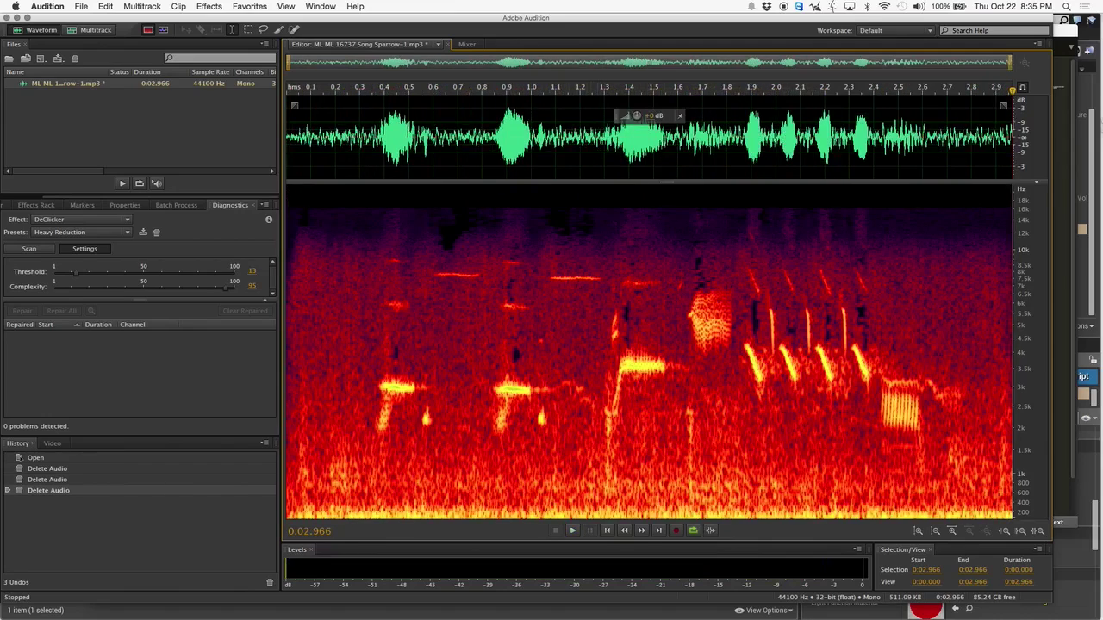
# - Hide the spectral frequency display to view only the waveform, and look through the Favorites effects without applying any
pyautogui.click(149, 31)
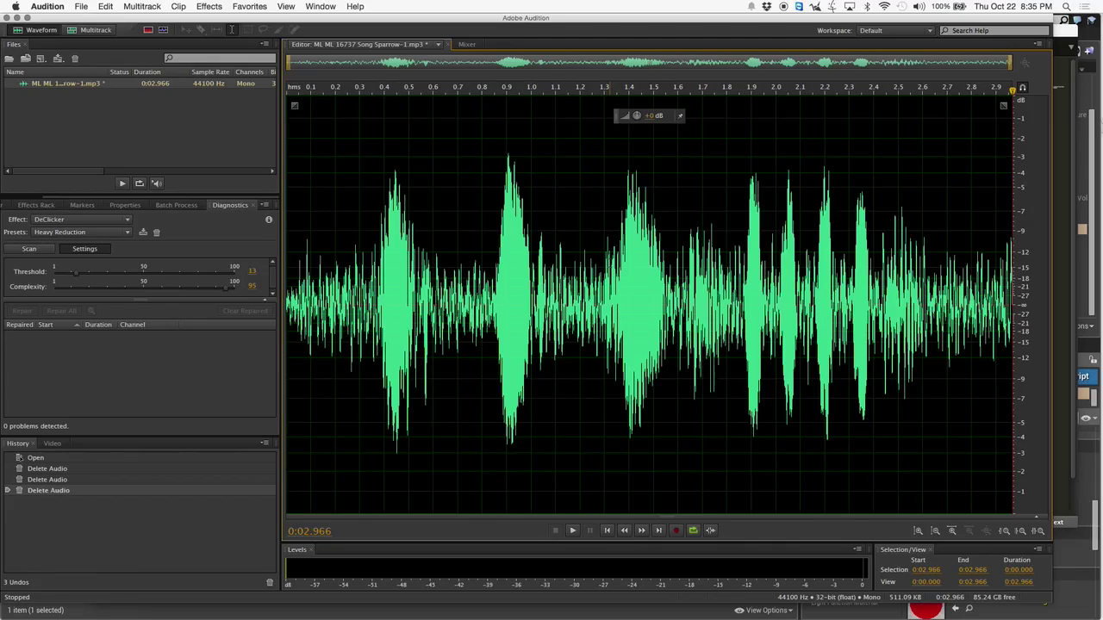
pyautogui.click(263, 5)
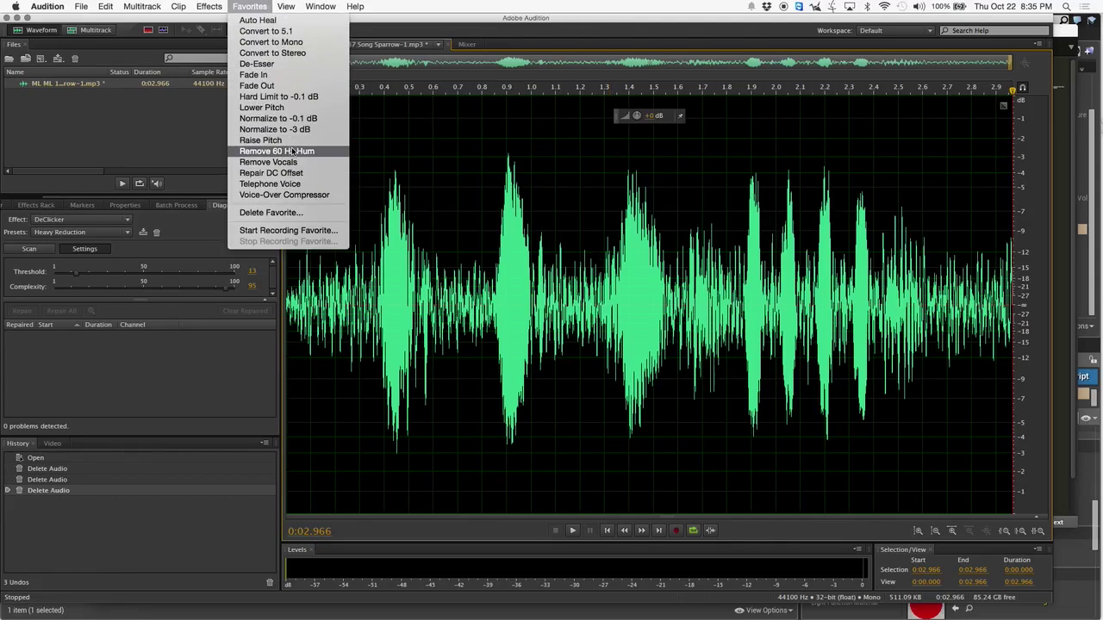
pyautogui.click(440, 157)
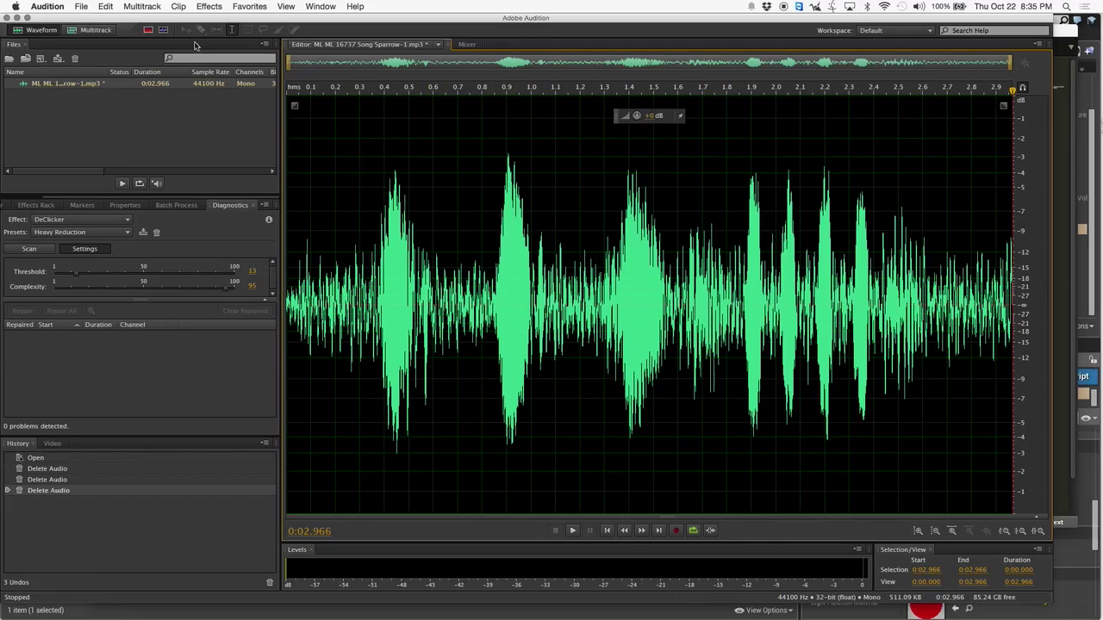
# - Show the spectral frequency display and play the birdsong from about 1.54 s, stopping near the end
pyautogui.click(147, 30)
pyautogui.click(663, 398)
pyautogui.press('space')
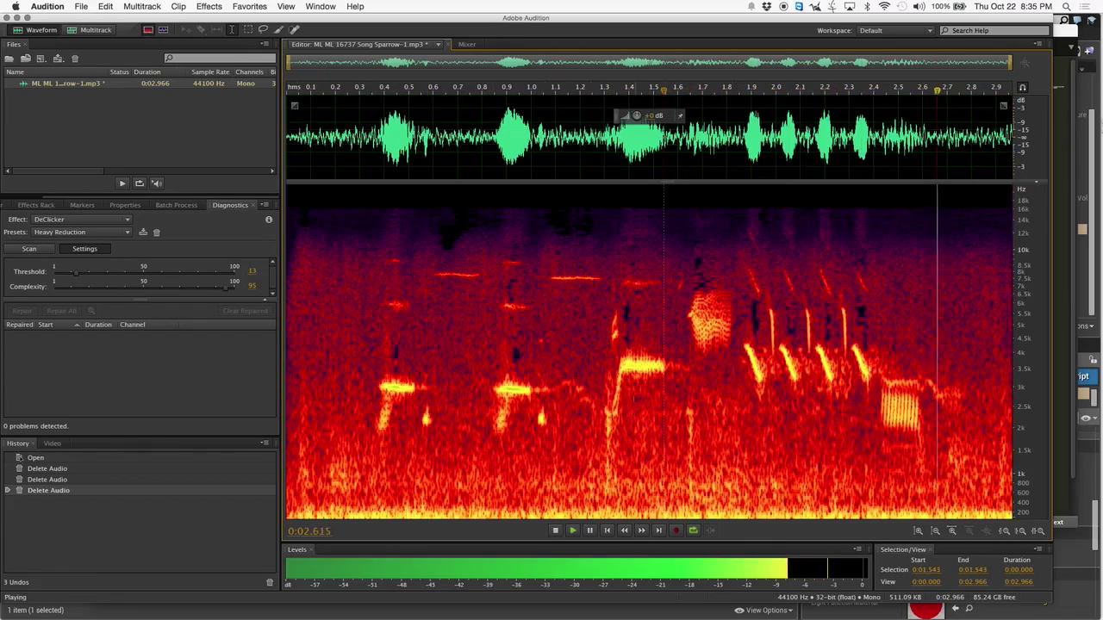
pyautogui.press('space')
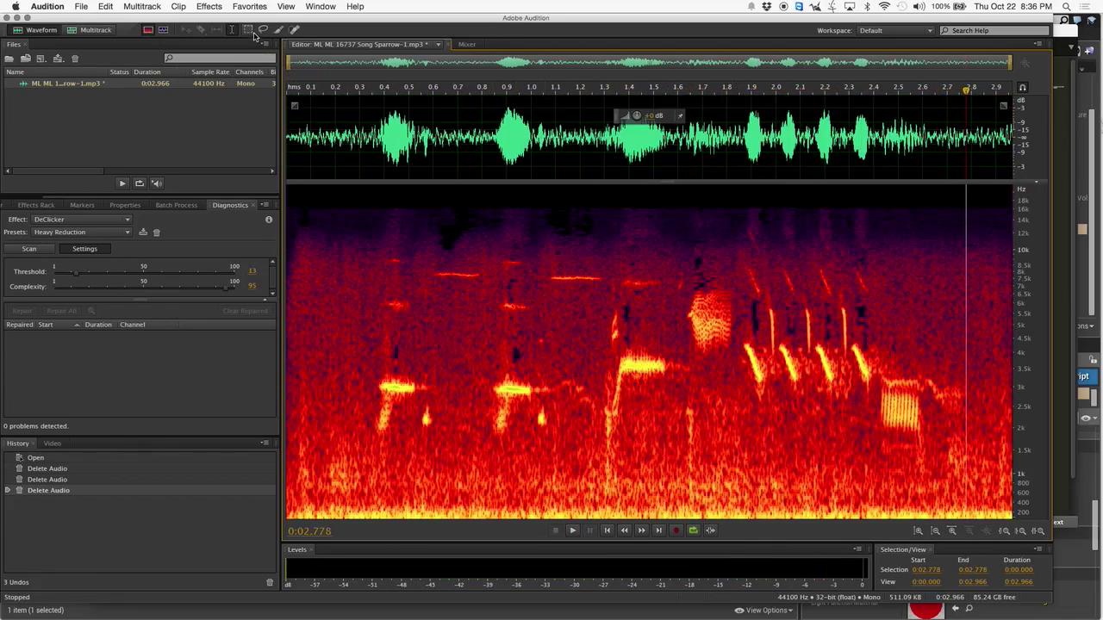
# - Try deleting the low frequencies below about 1.5 kHz across the whole clip, play the result, and undo the deletion
pyautogui.moveTo(290, 455); pyautogui.dragTo(1088, 617)
pyautogui.press('Delete')
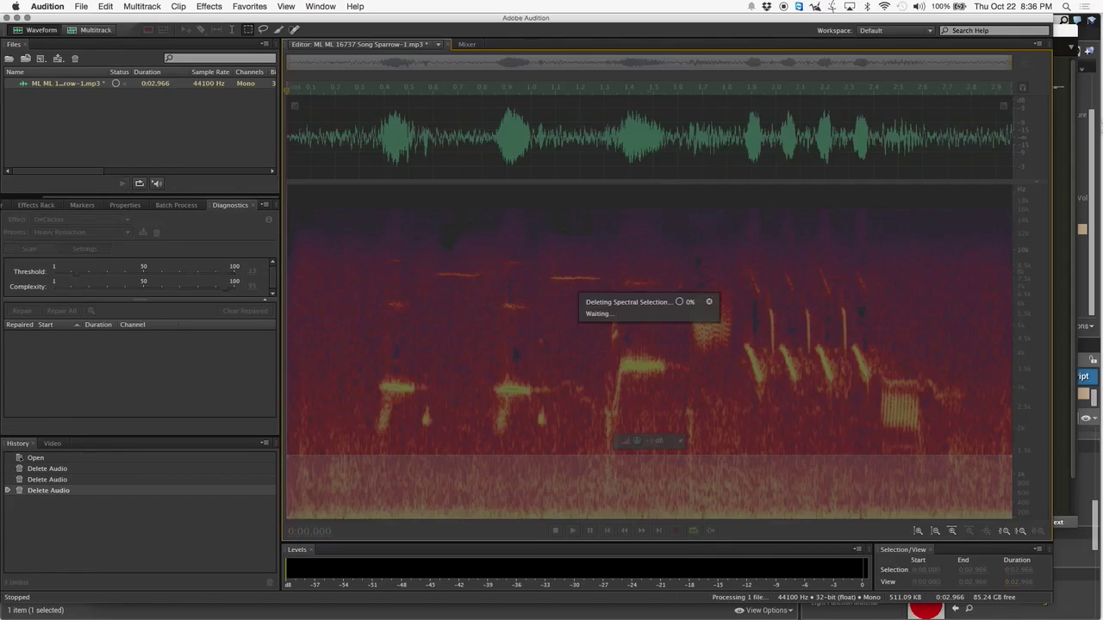
pyautogui.press('space')
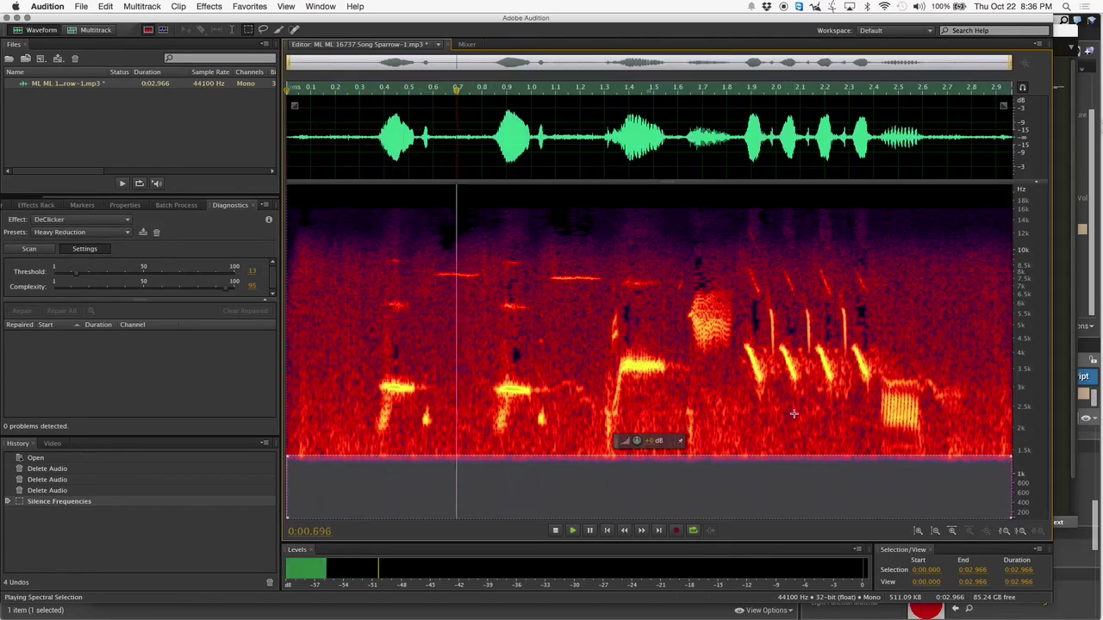
pyautogui.moveTo(564, 328); pyautogui.dragTo(572, 328)
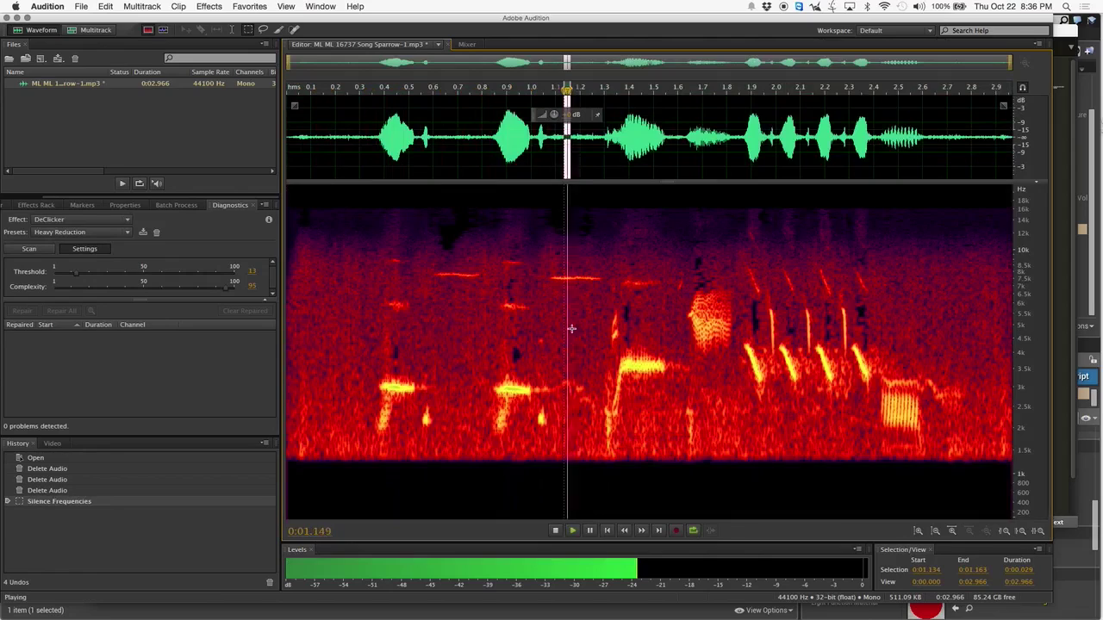
pyautogui.click(536, 319)
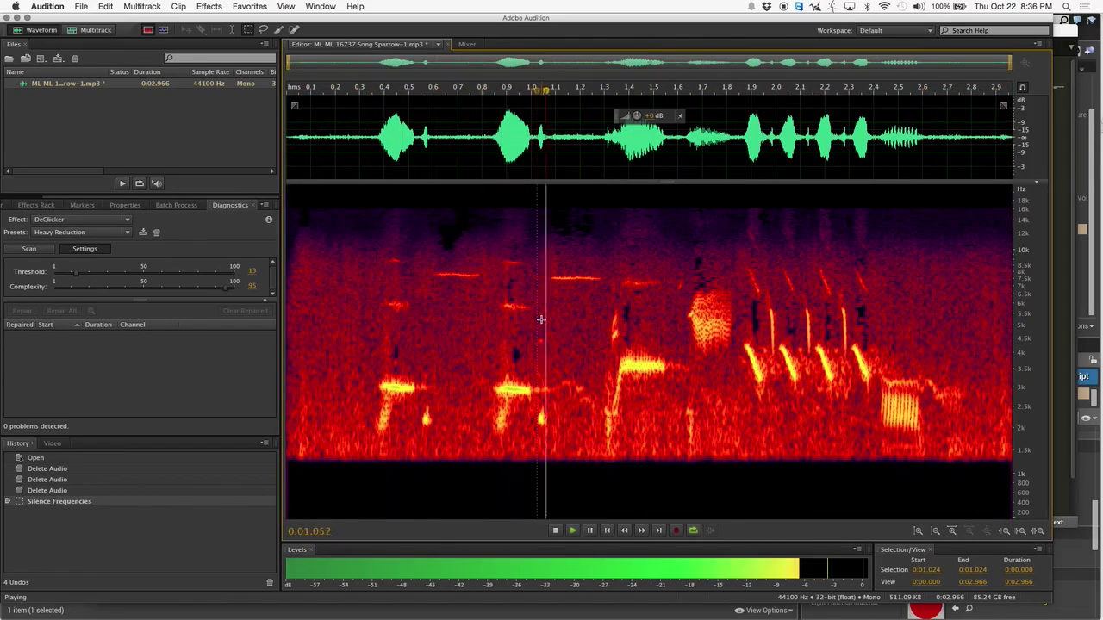
pyautogui.press('space')
pyautogui.press('super+z')
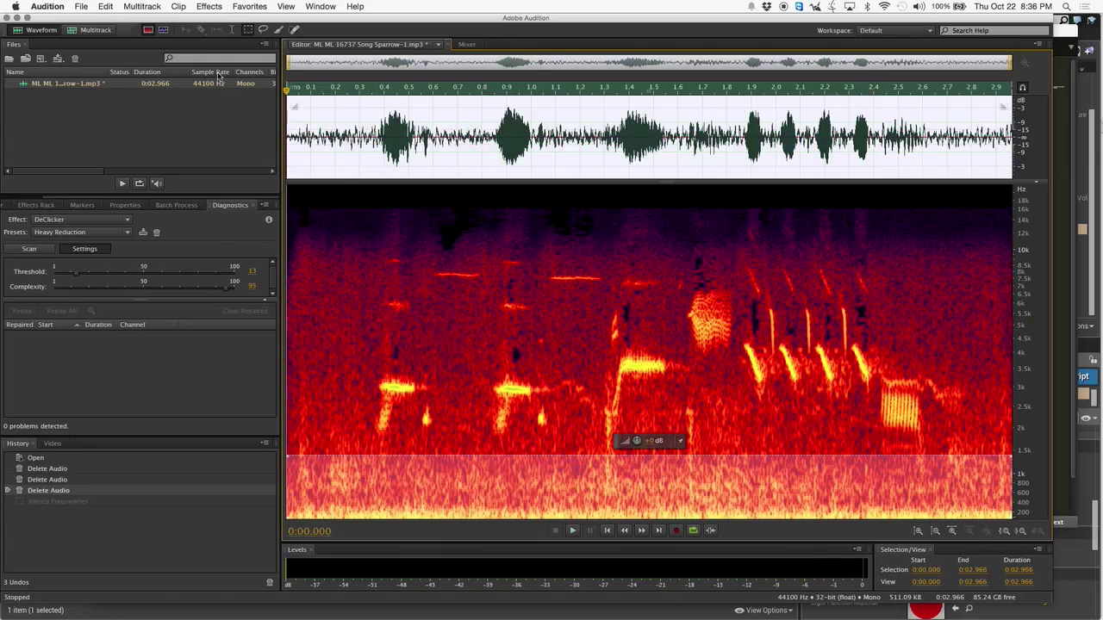
# - Capture a noise print from the first 0.361 s of background noise before the first note
pyautogui.click(232, 29)
pyautogui.click(374, 239)
pyautogui.hotkey('shift', 'Home')
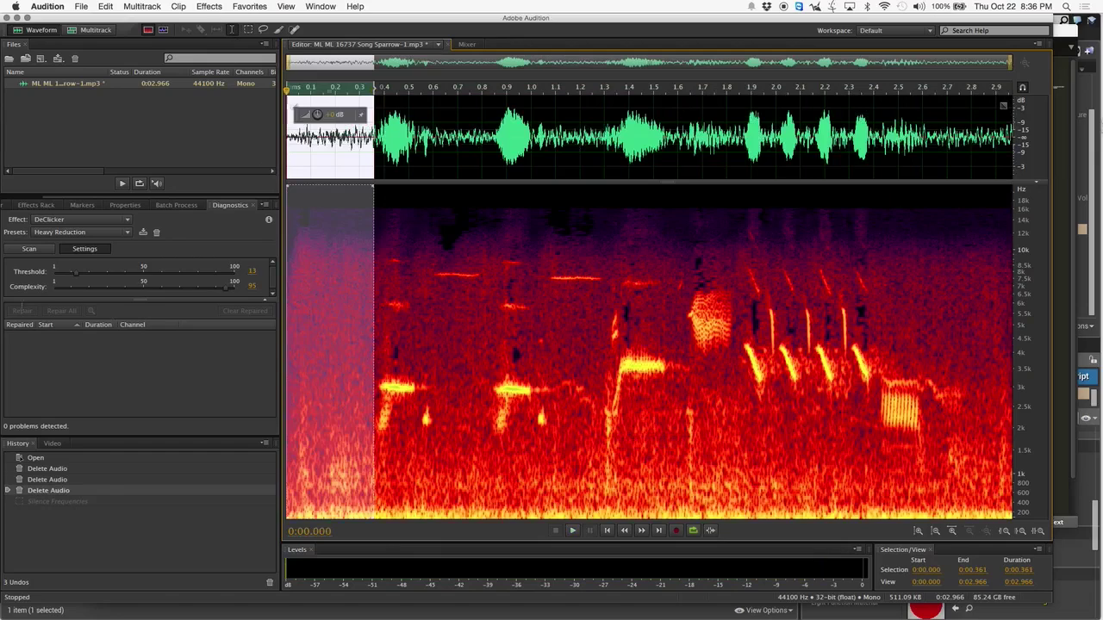
pyautogui.click(203, 7)
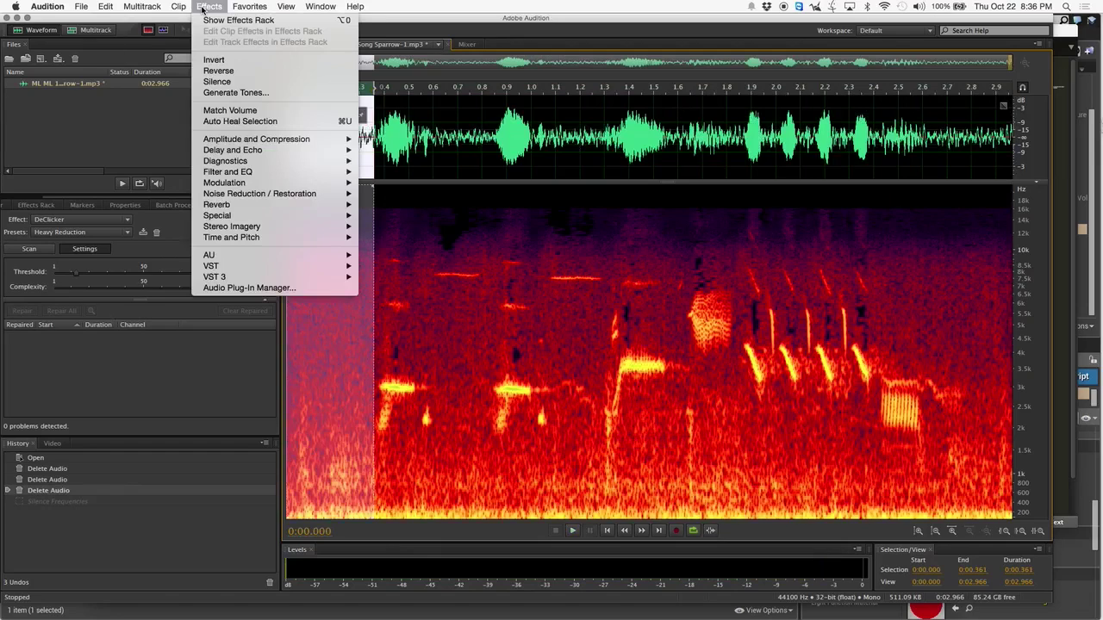
pyautogui.moveTo(353, 194)
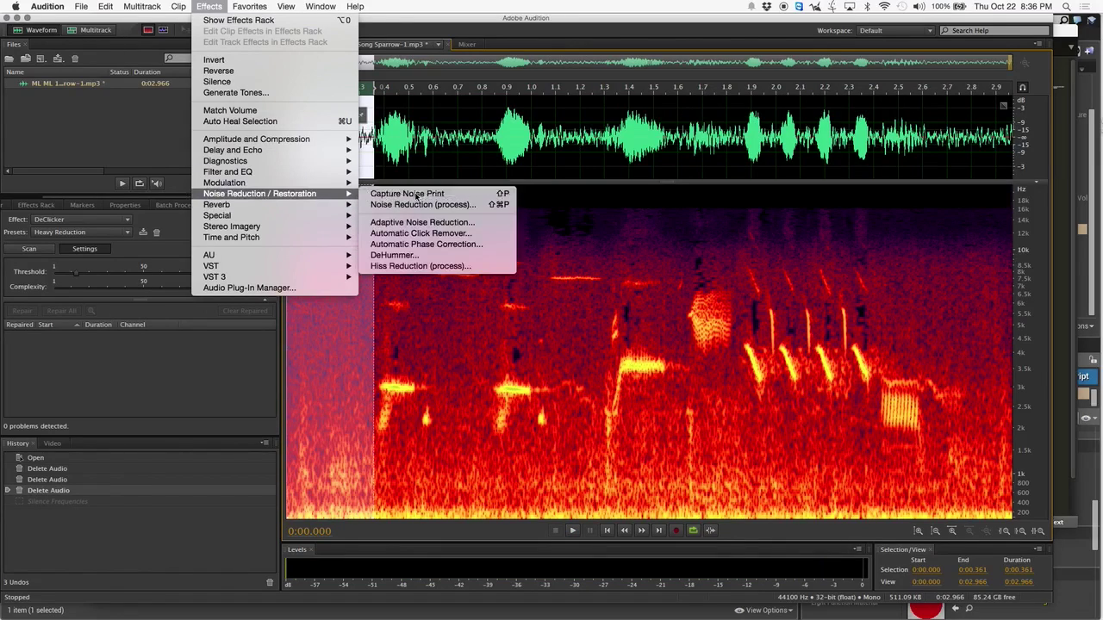
pyautogui.click(415, 195)
pyautogui.click(637, 336)
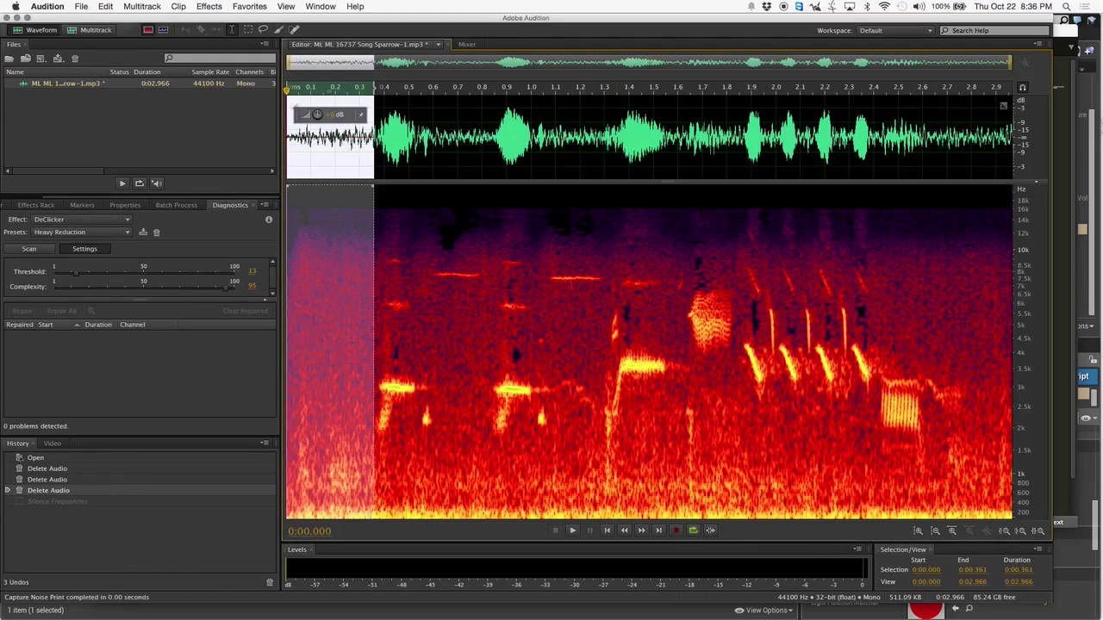
# - Open Noise Reduction (process) for the entire clip and preview the effect, toggling its power state to compare
pyautogui.press('super+a')
pyautogui.click(209, 6)
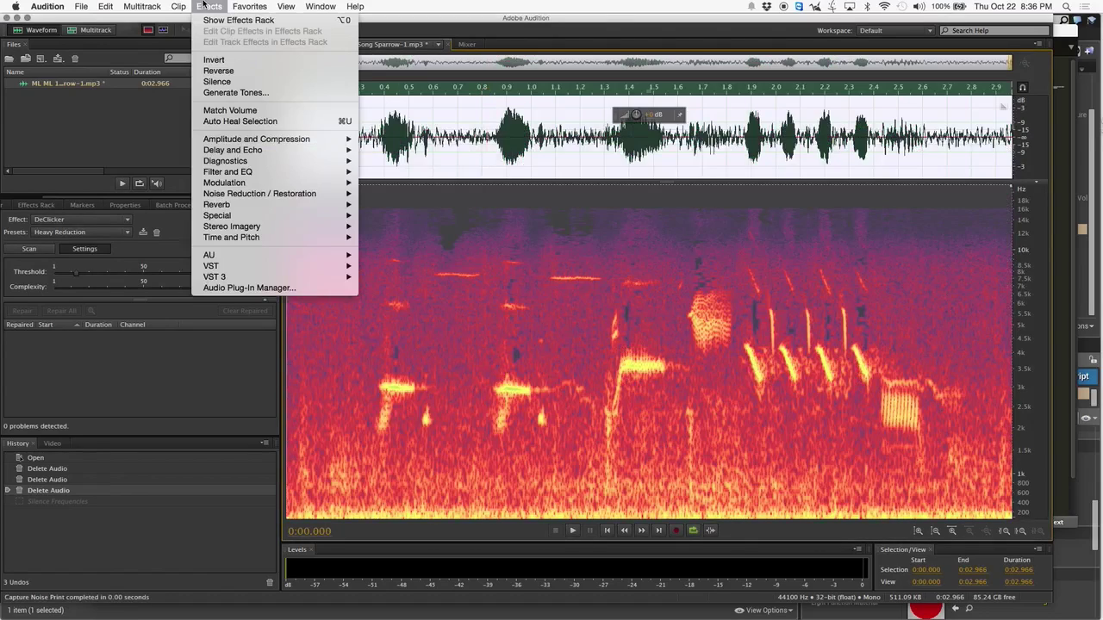
pyautogui.moveTo(278, 196)
pyautogui.click(397, 205)
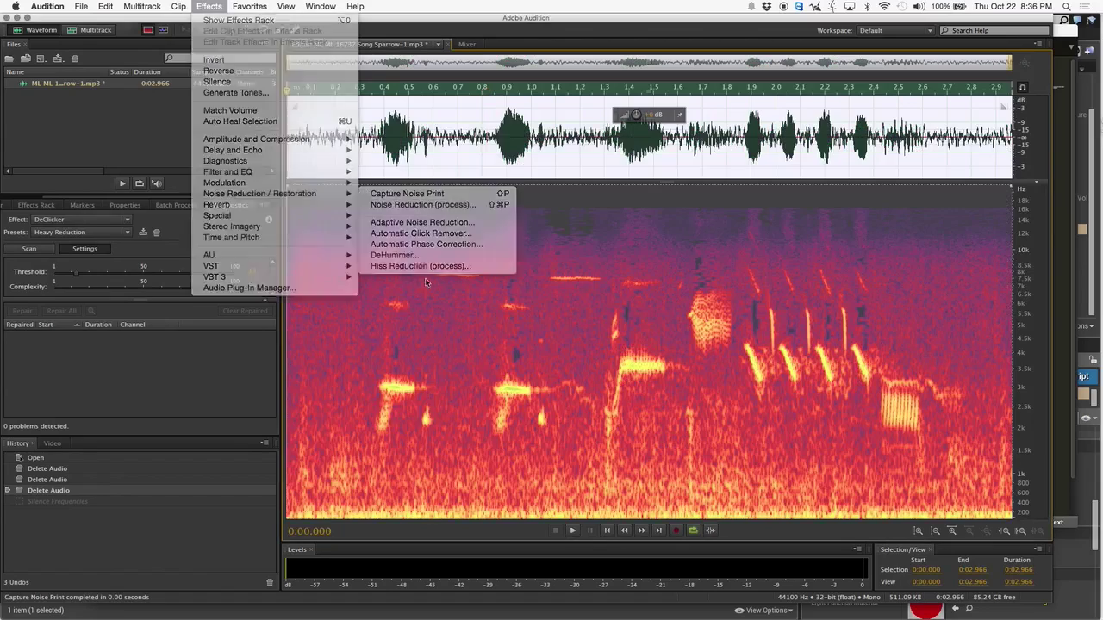
pyautogui.click(320, 462)
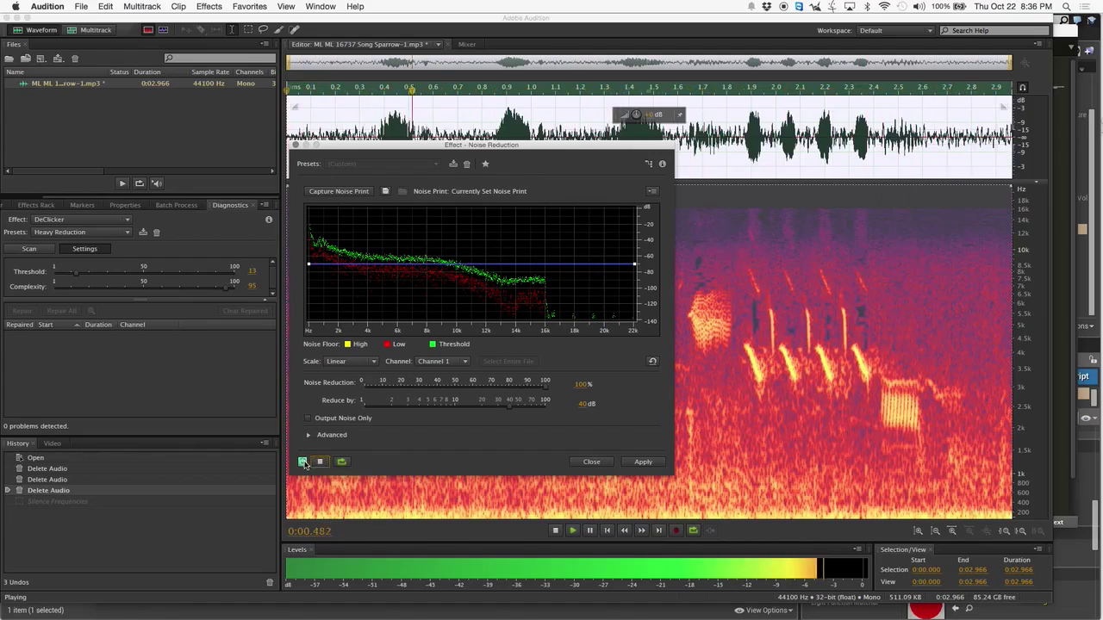
pyautogui.click(303, 462)
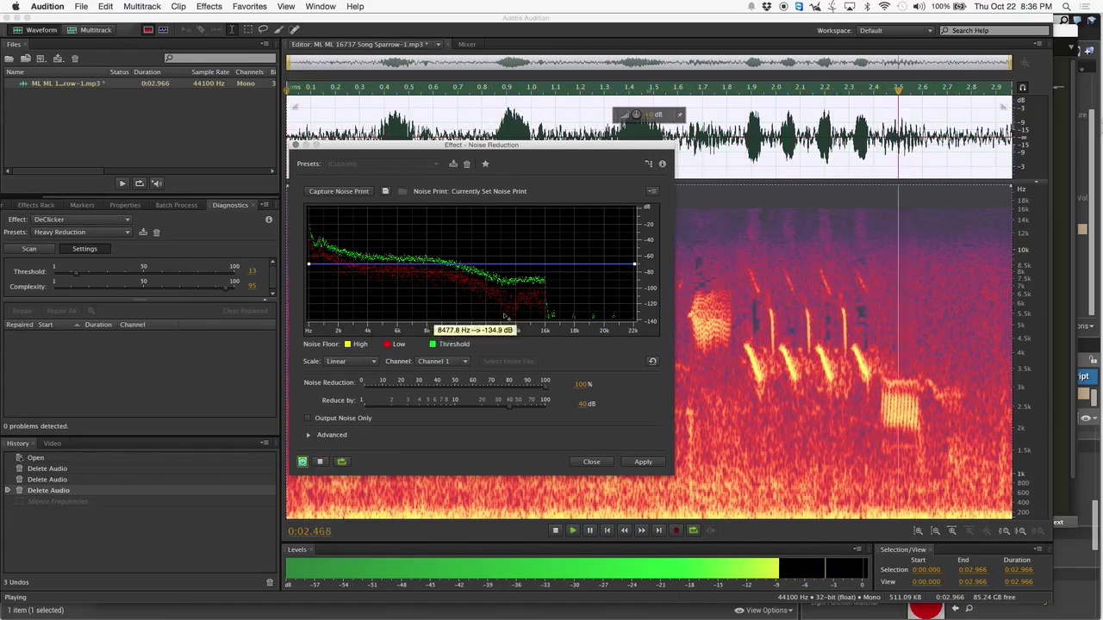
# - Reshape the noise reduction curve from about -27 dB at 0 Hz, through points near 2.5 kHz and 7 kHz, to -140 dB at 22 kHz
pyautogui.moveTo(308, 264); pyautogui.dragTo(360, 260)
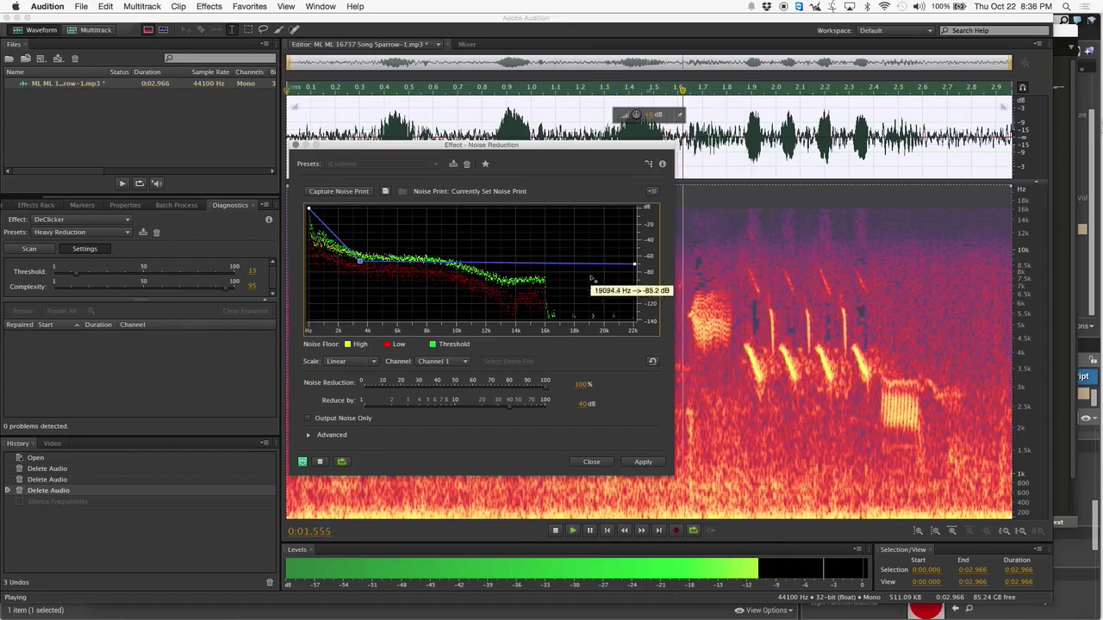
pyautogui.moveTo(634, 263); pyautogui.dragTo(634, 320)
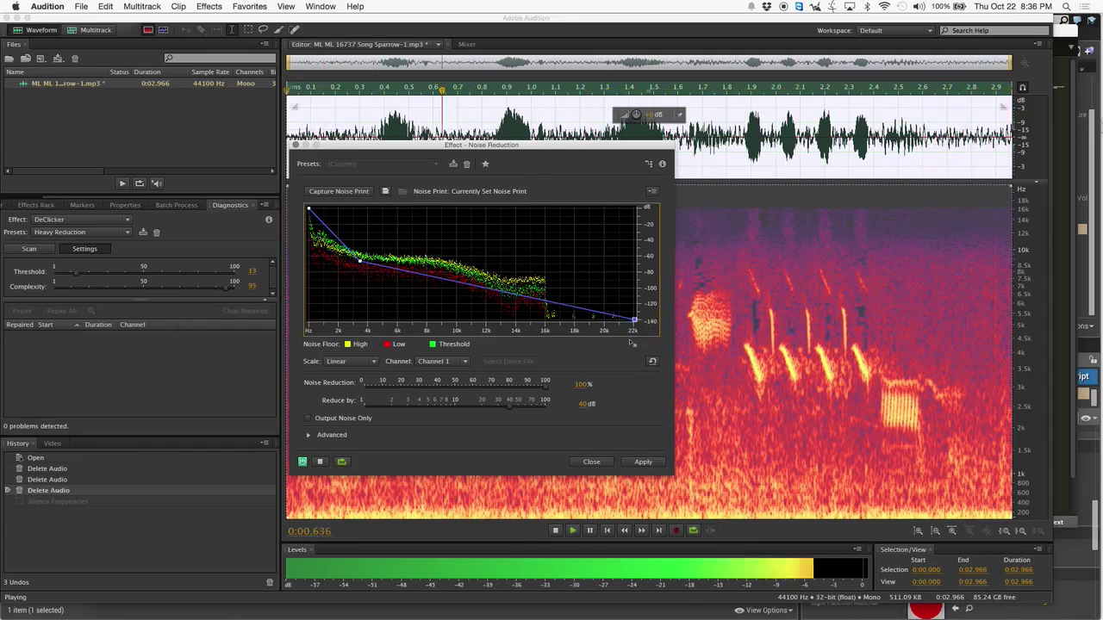
pyautogui.moveTo(365, 260); pyautogui.dragTo(414, 287)
pyautogui.moveTo(360, 262); pyautogui.dragTo(327, 285)
pyautogui.moveTo(309, 209); pyautogui.dragTo(308, 231)
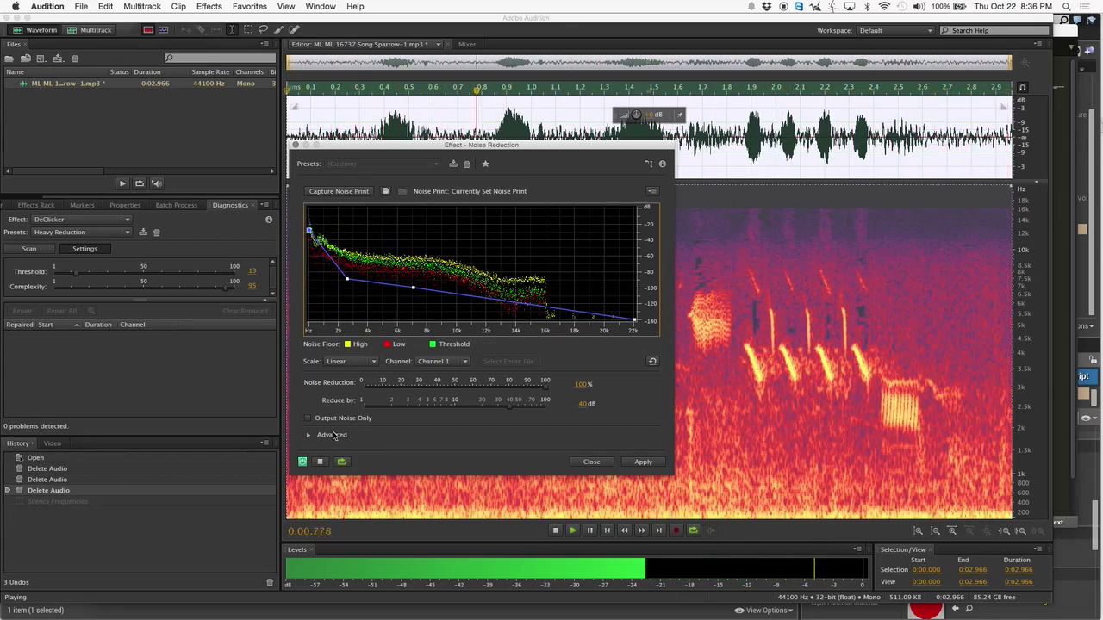
# - Apply the noise reduction with Output Noise Only enabled and extra curve points near 12 kHz and 15 kHz
pyautogui.click(309, 417)
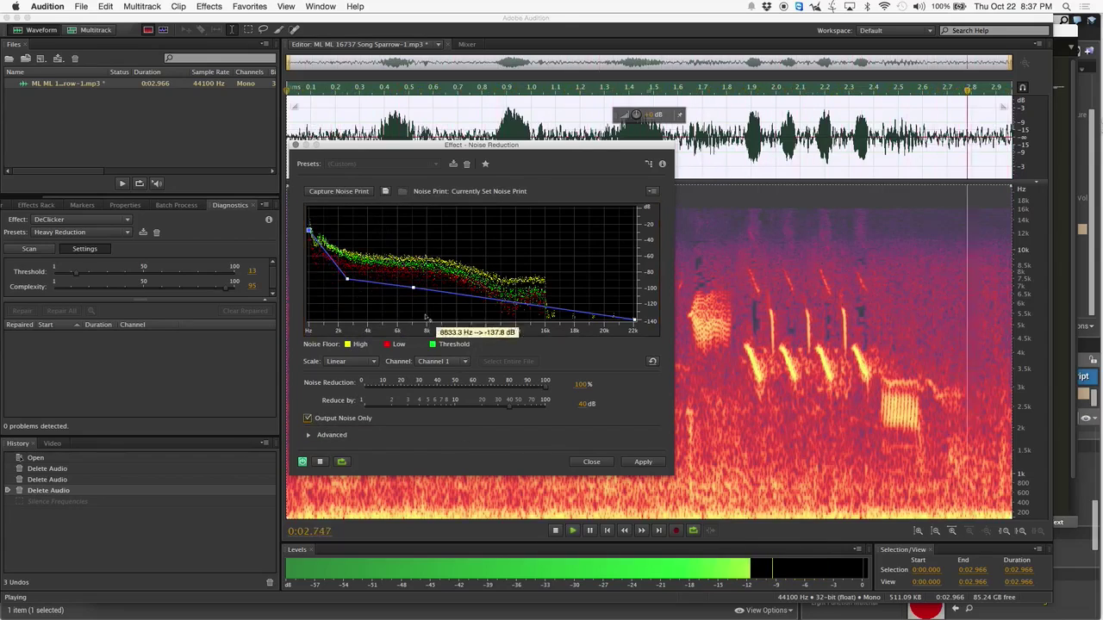
pyautogui.moveTo(422, 289); pyautogui.dragTo(483, 295)
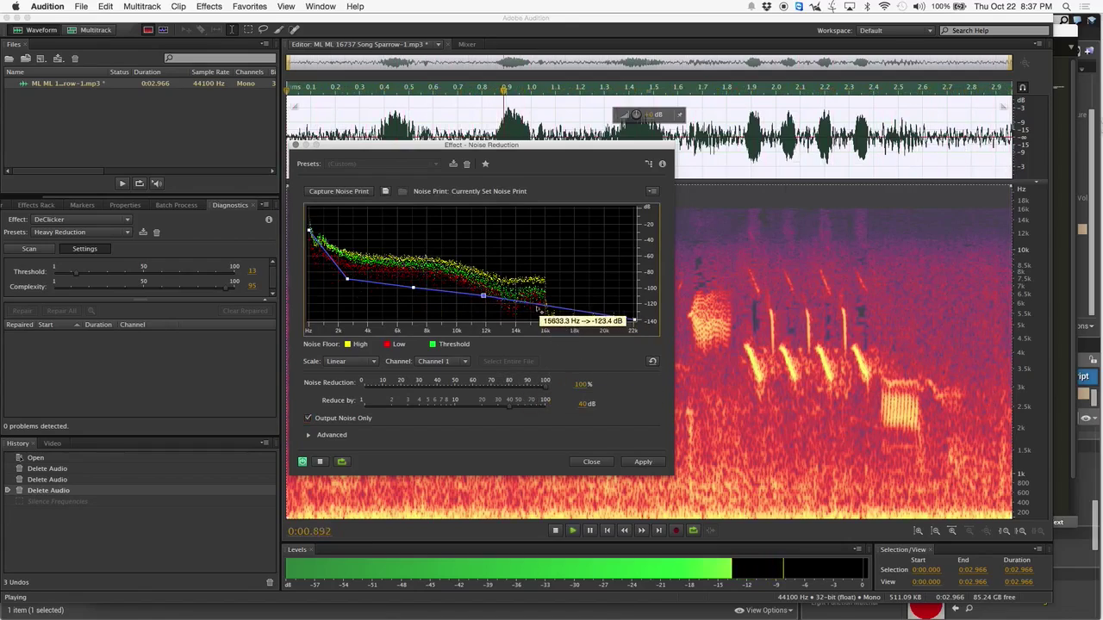
pyautogui.moveTo(540, 308); pyautogui.dragTo(535, 321)
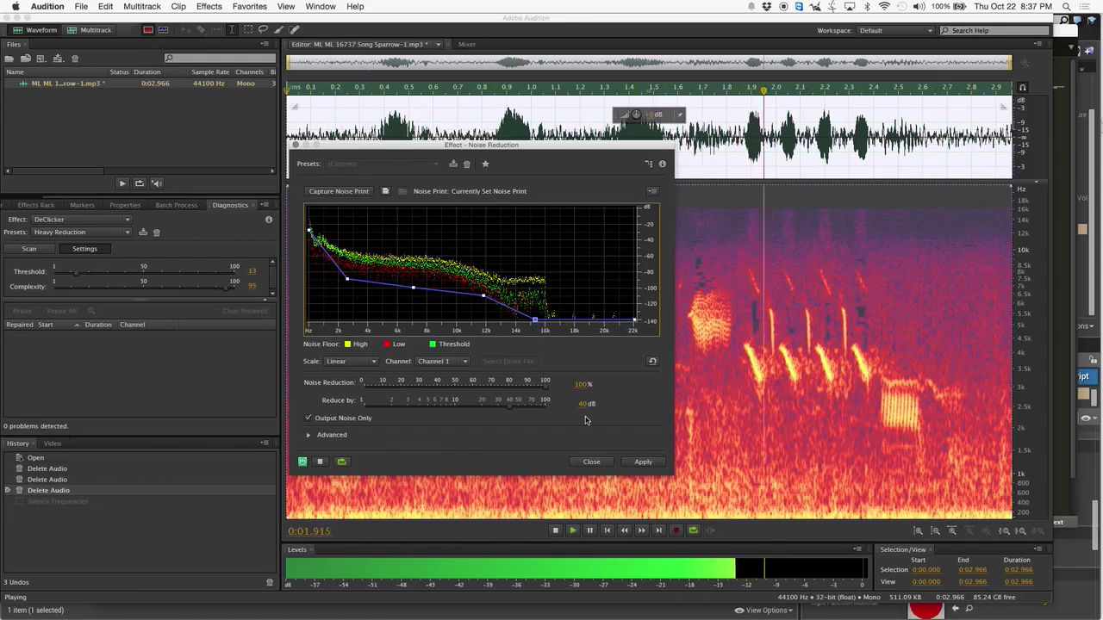
pyautogui.click(644, 462)
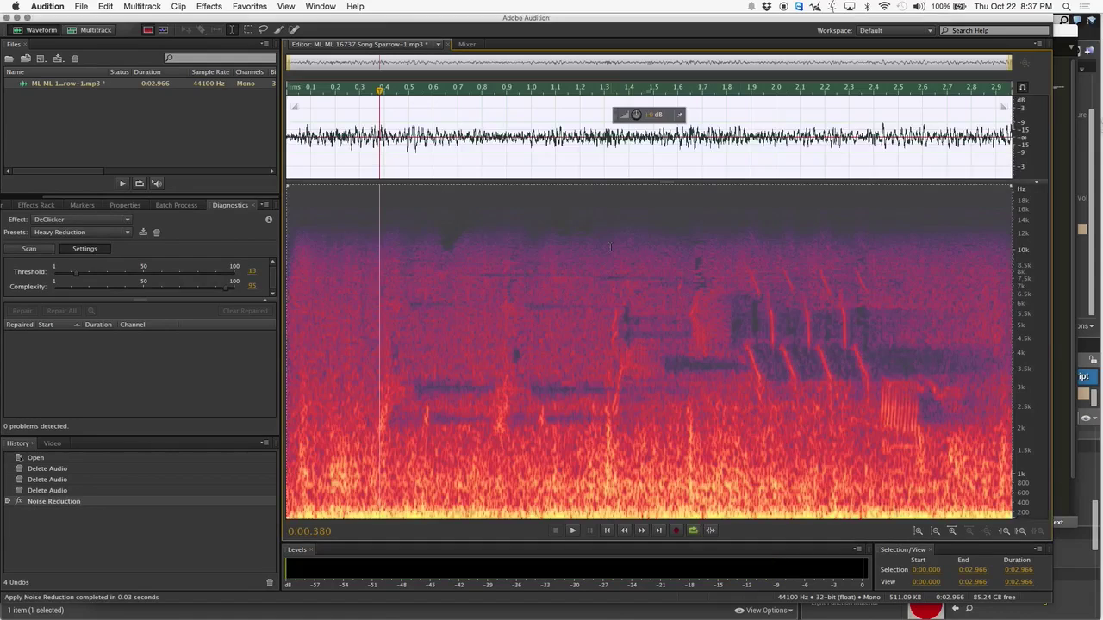
# - Start saving the edited clip as a new file in Wave PCM (*.wav, *.bwf) format
pyautogui.click(81, 7)
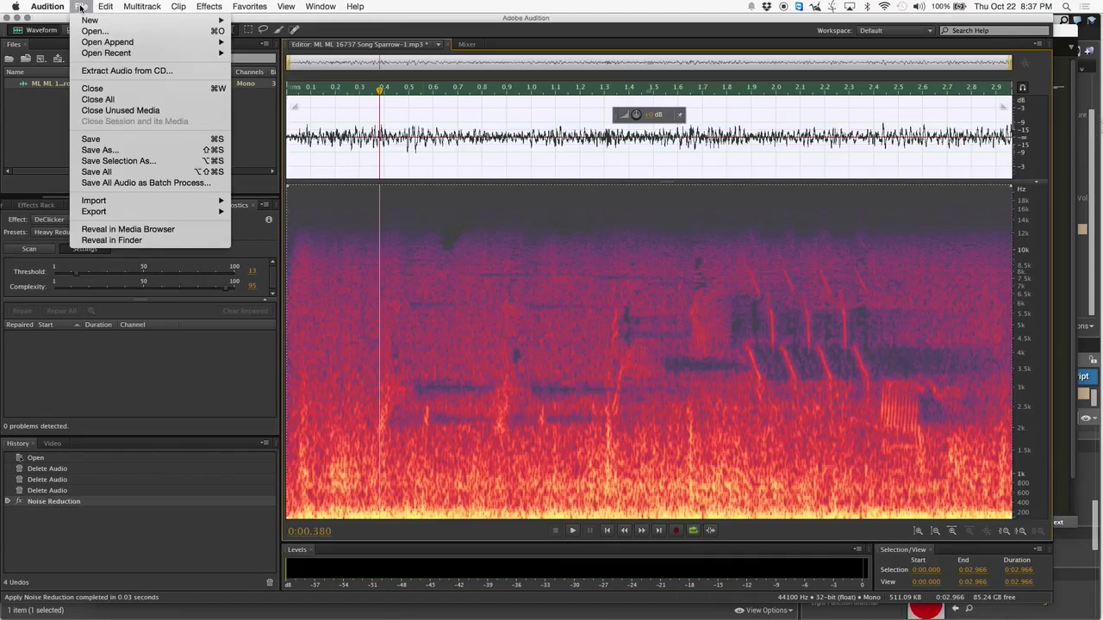
pyautogui.click(168, 150)
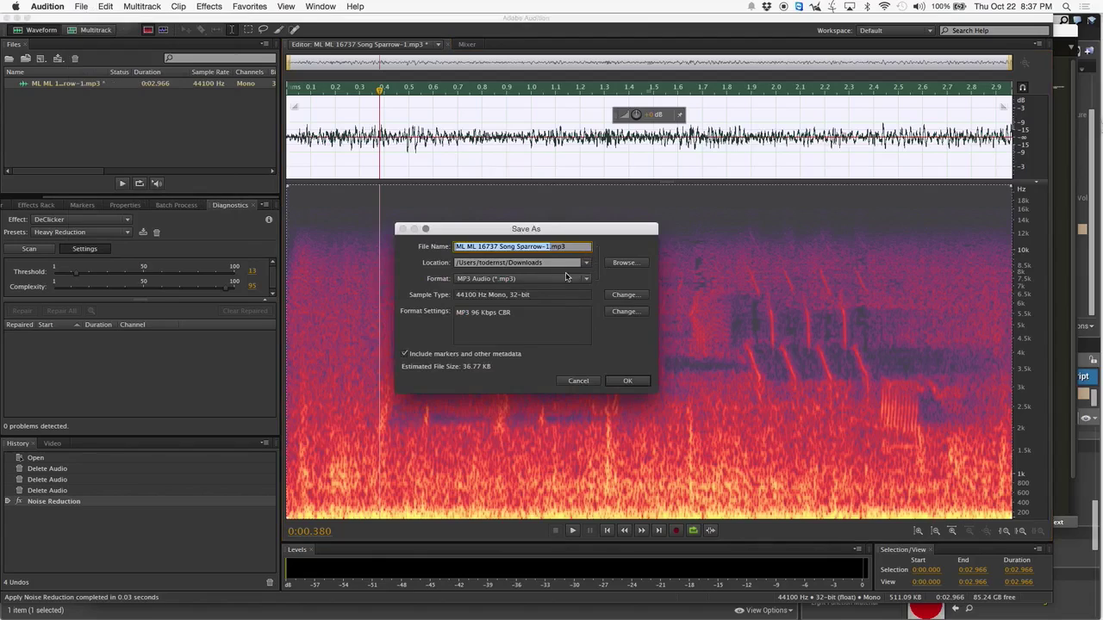
pyautogui.click(574, 238)
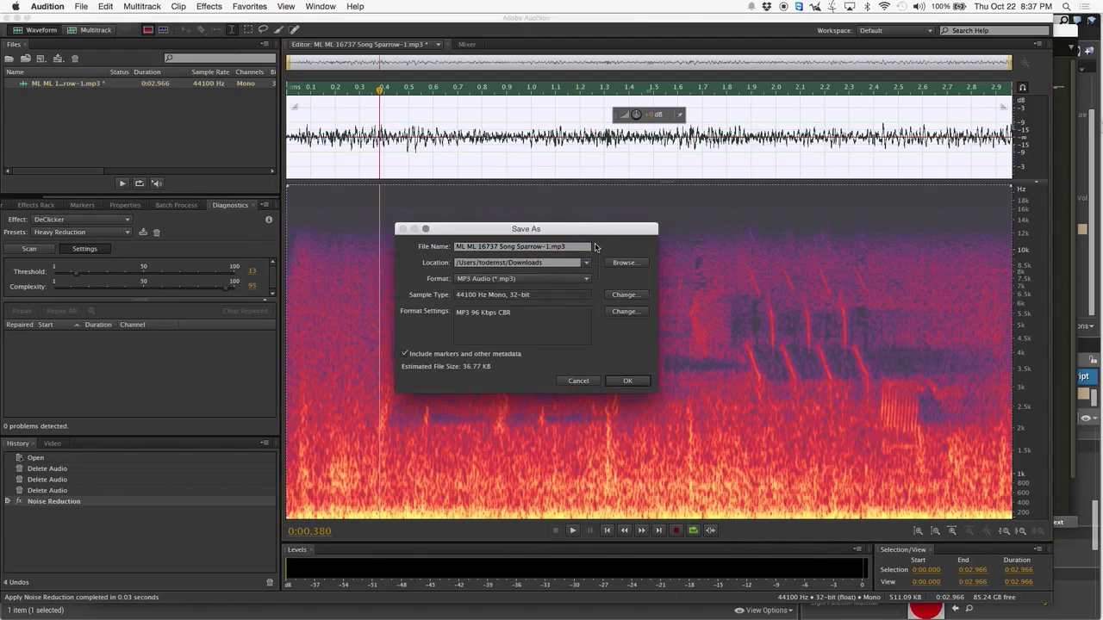
pyautogui.click(556, 280)
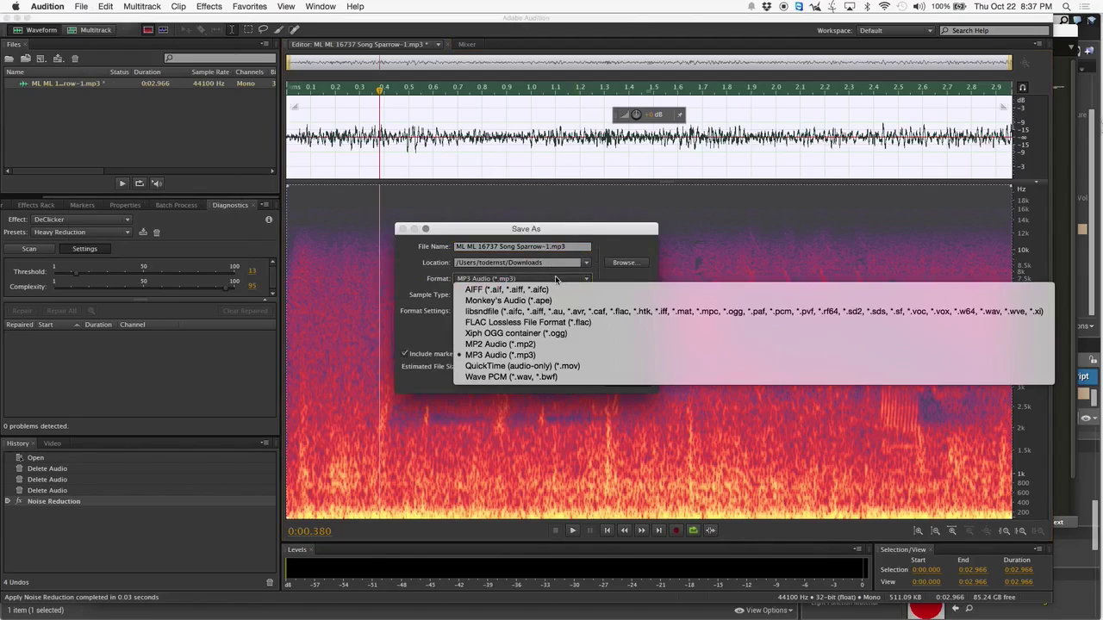
pyautogui.click(544, 379)
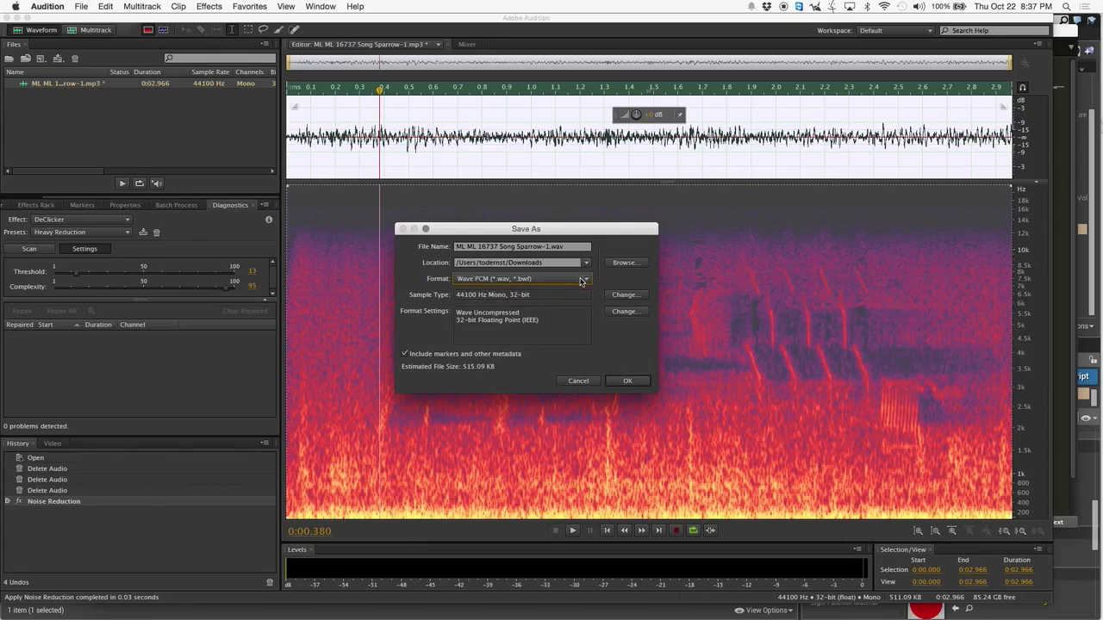
# - Save the WAV file with a 44100 Hz, Mono, 16-bit sample type and minimize the Adobe Audition window
pyautogui.click(624, 295)
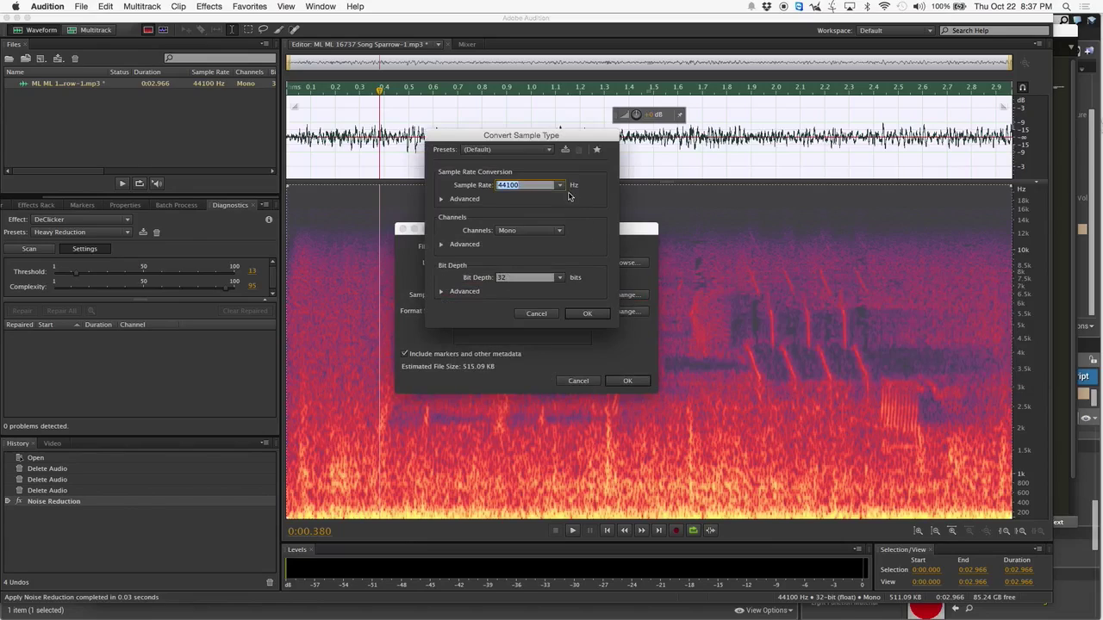
pyautogui.click(559, 186)
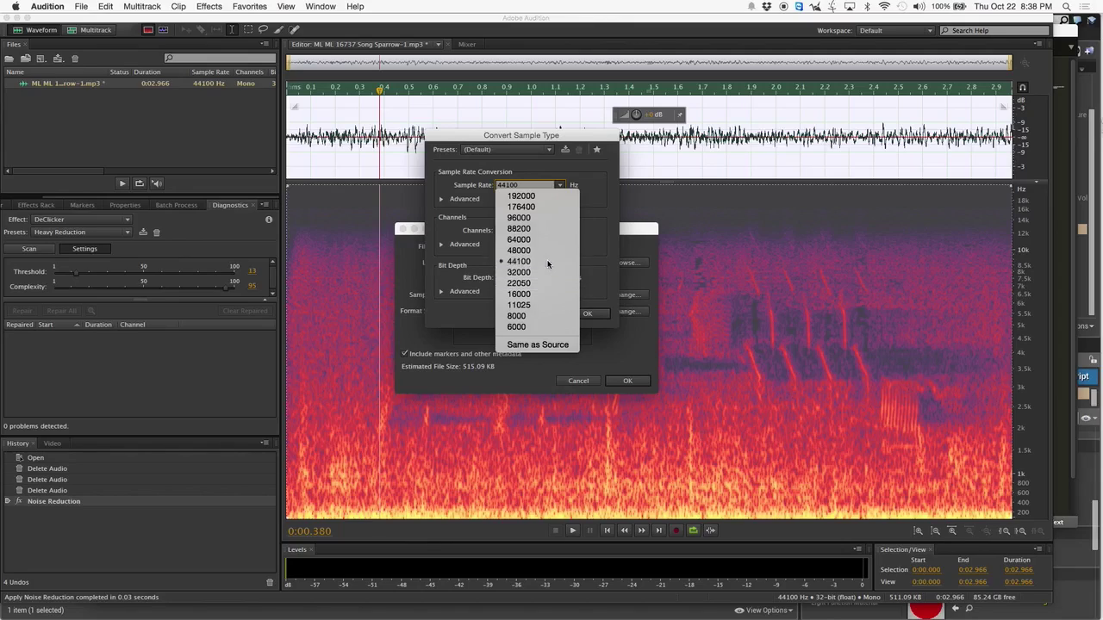
pyautogui.click(547, 263)
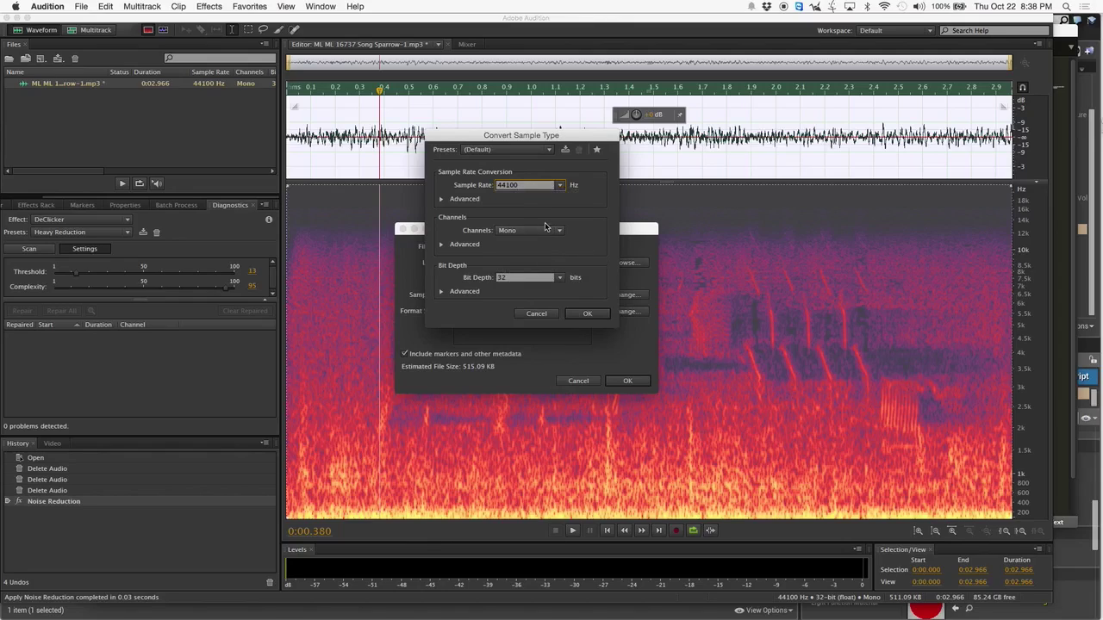
pyautogui.click(546, 230)
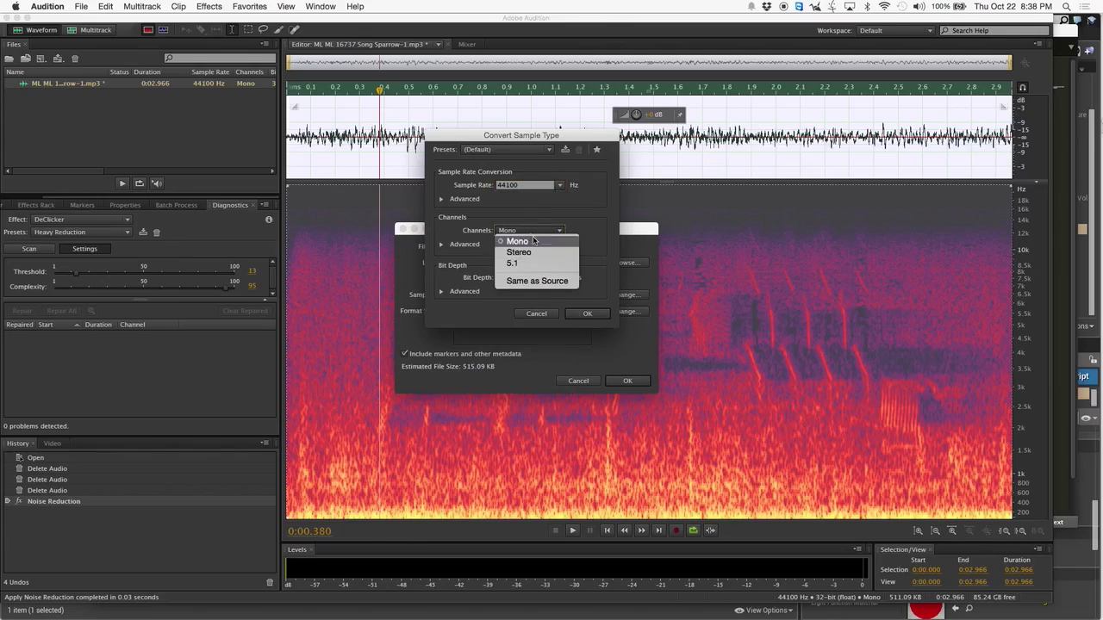
pyautogui.click(540, 244)
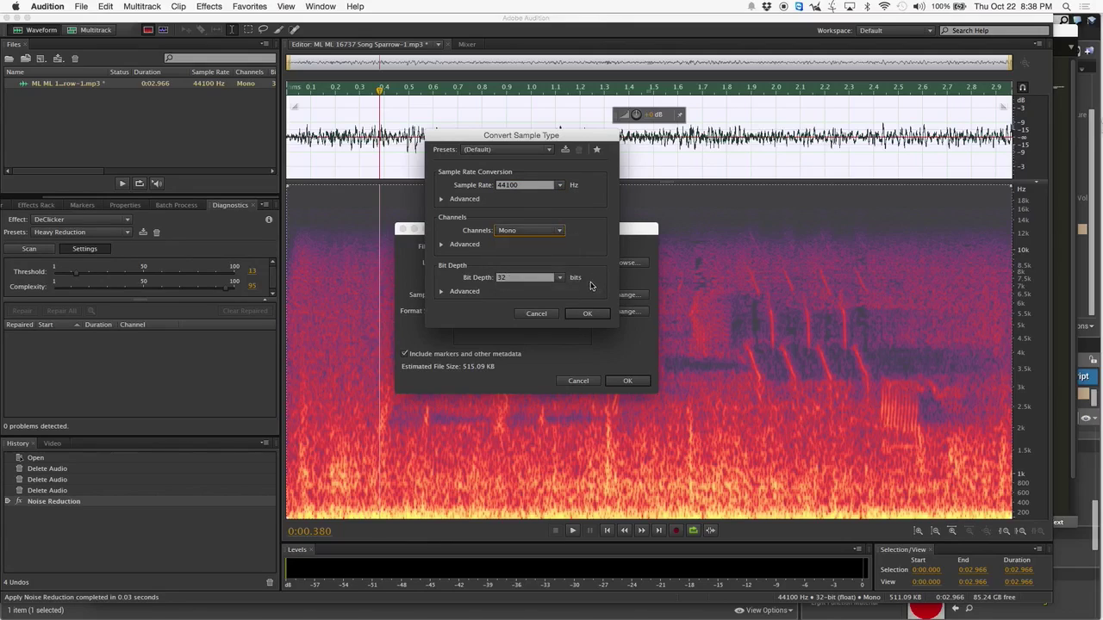
pyautogui.click(559, 279)
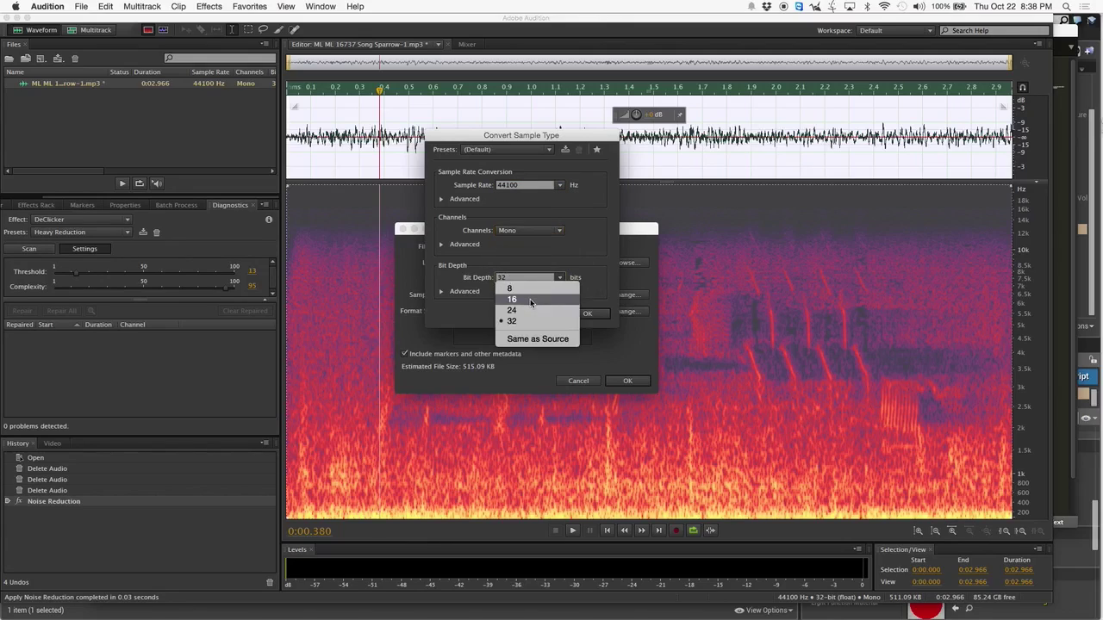
pyautogui.click(530, 299)
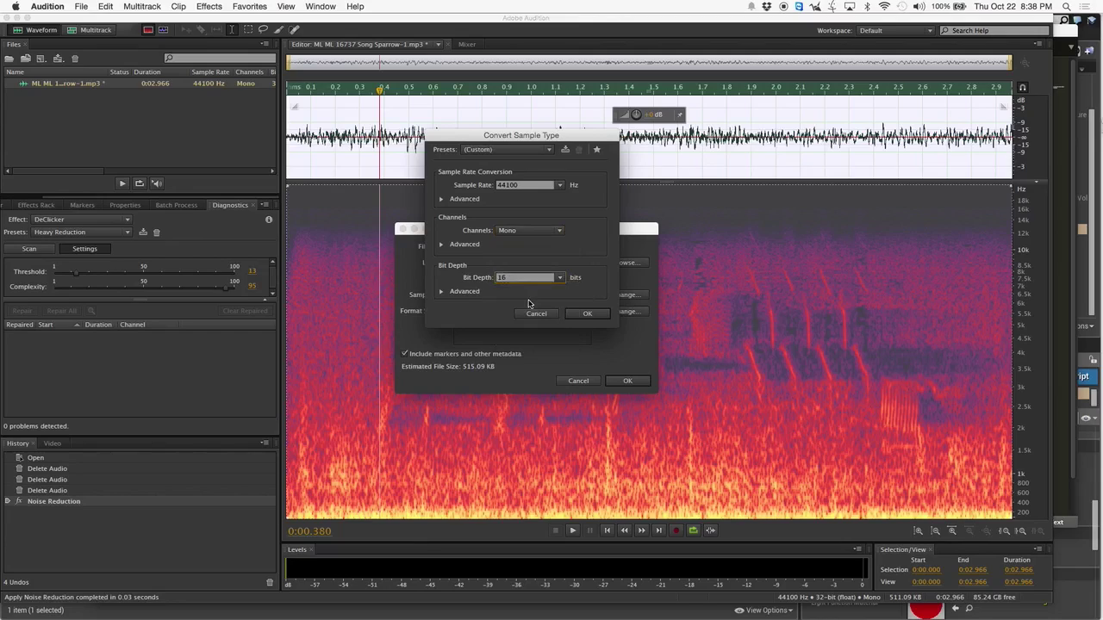
pyautogui.click(587, 313)
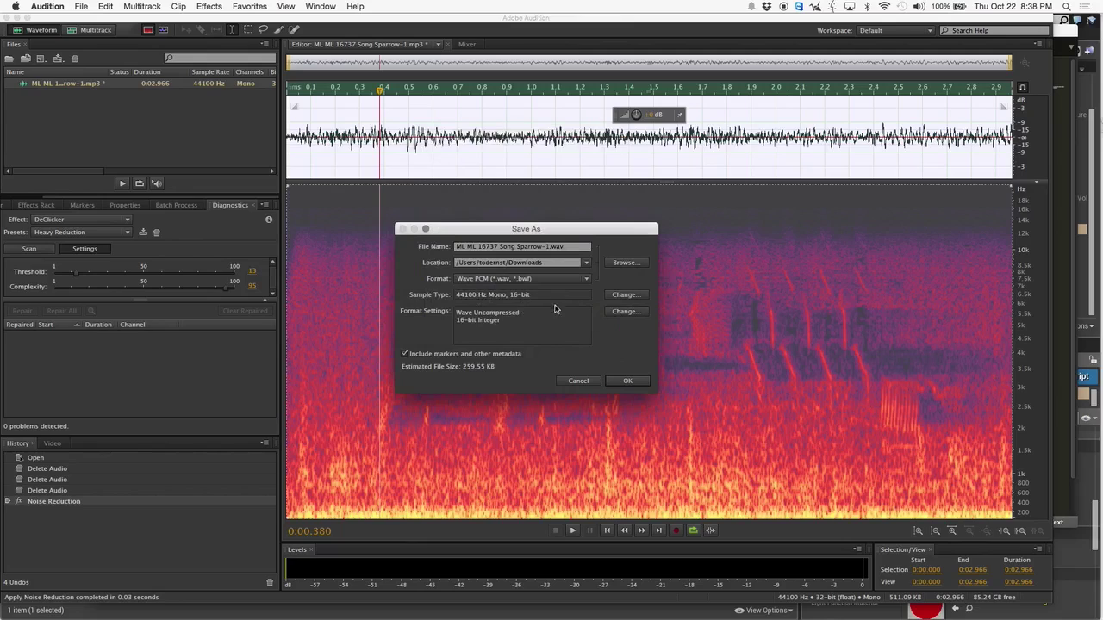
pyautogui.click(638, 381)
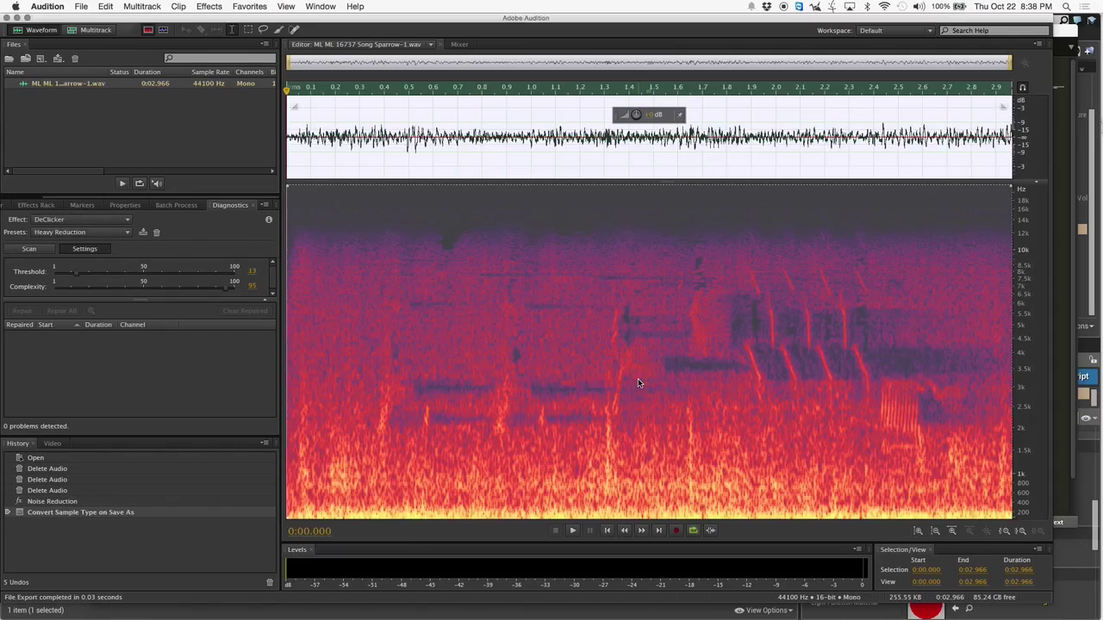
pyautogui.click(17, 19)
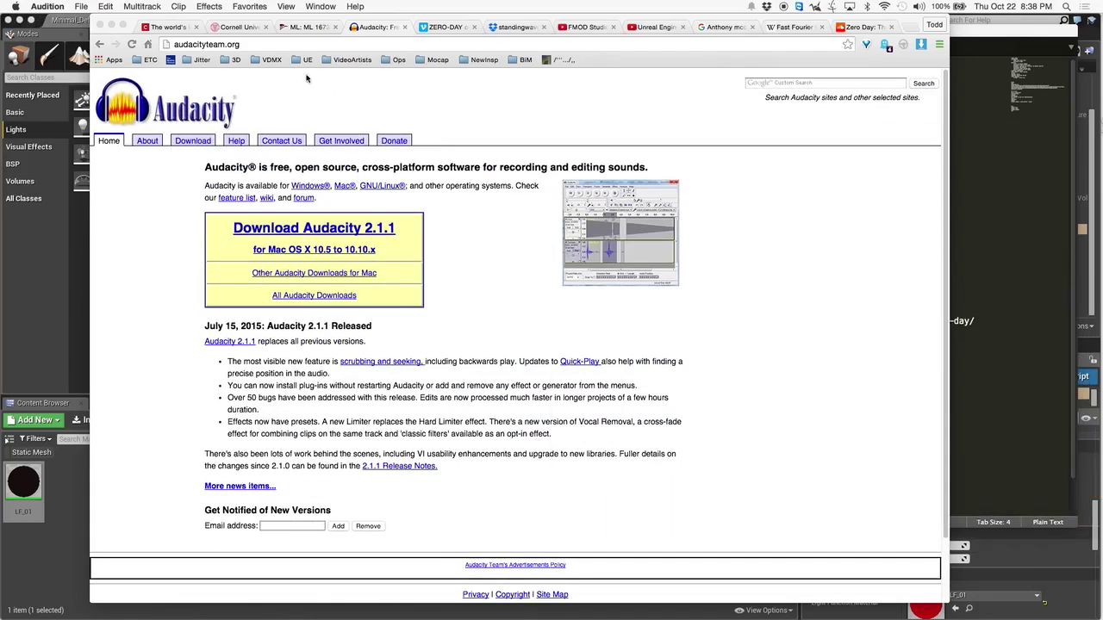
# - Switch to Unreal Editor, go to the root Content folder and start an import from the Downloads folder
pyautogui.click(110, 24)
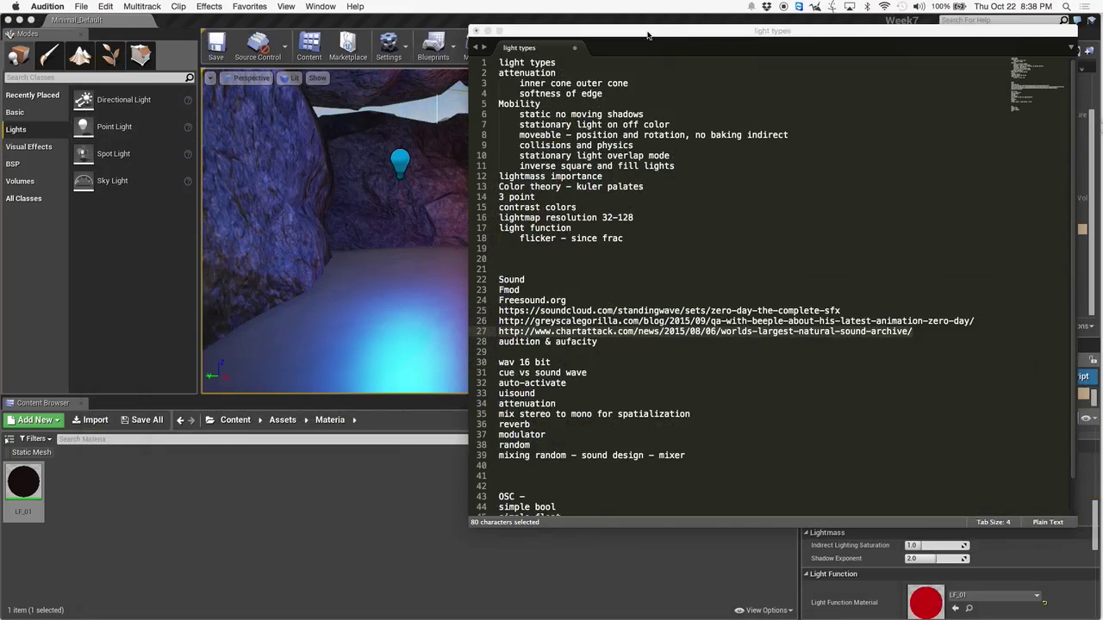
pyautogui.moveTo(618, 28); pyautogui.dragTo(834, 47)
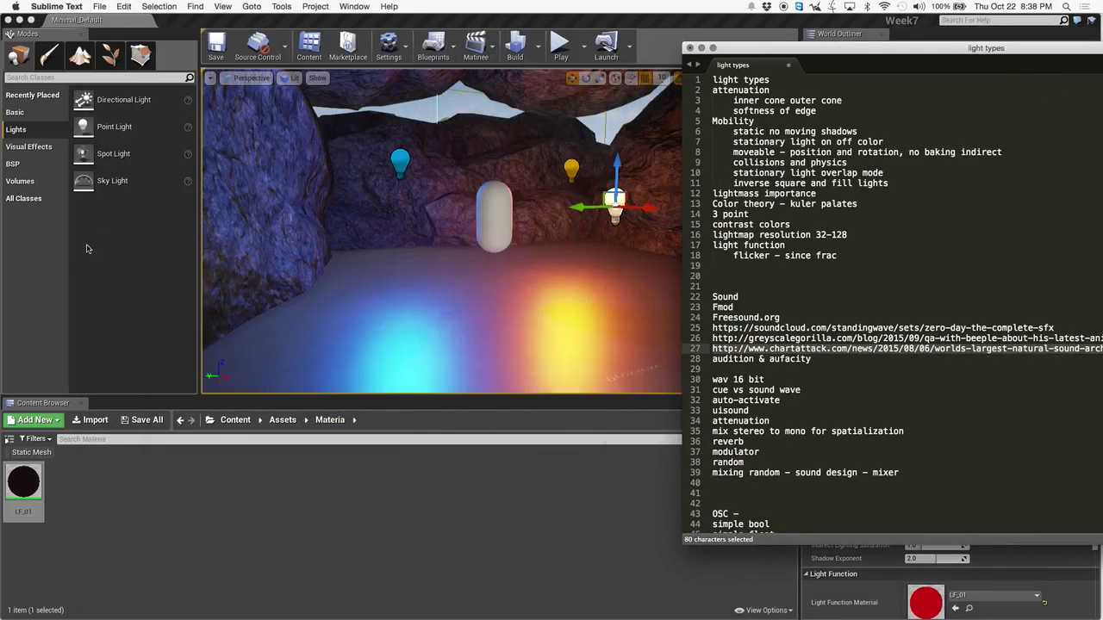
pyautogui.click(140, 458)
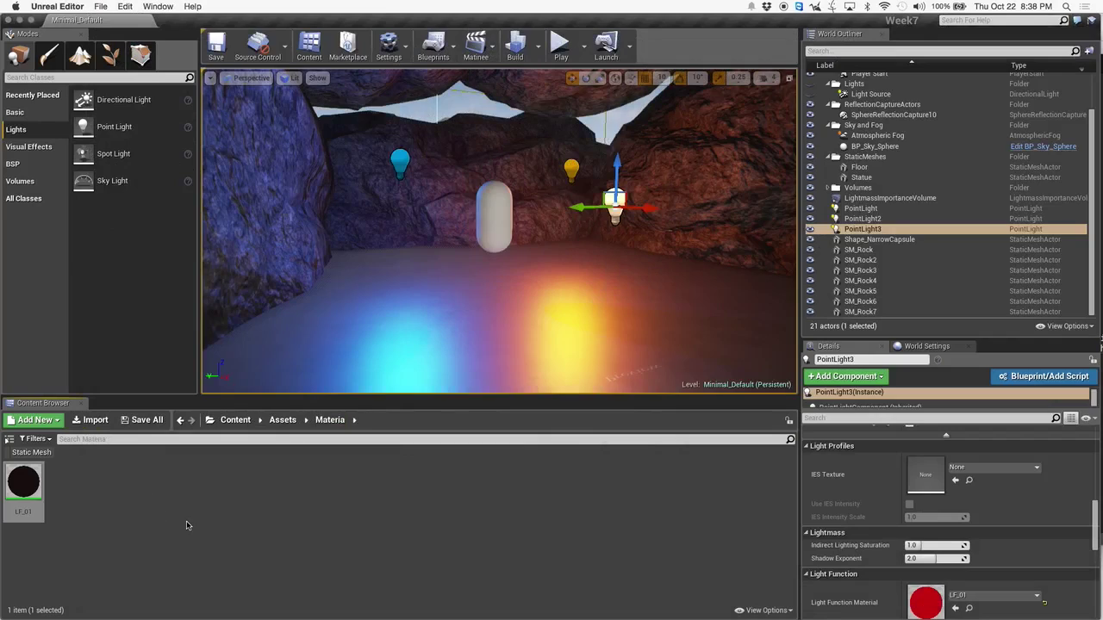
pyautogui.click(235, 419)
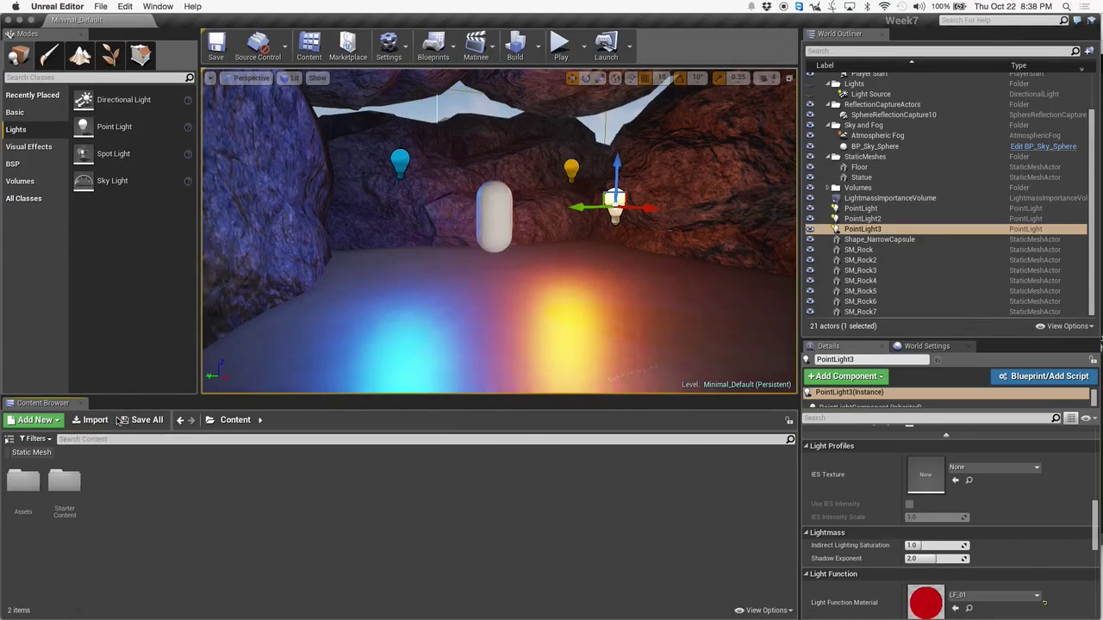
pyautogui.click(95, 419)
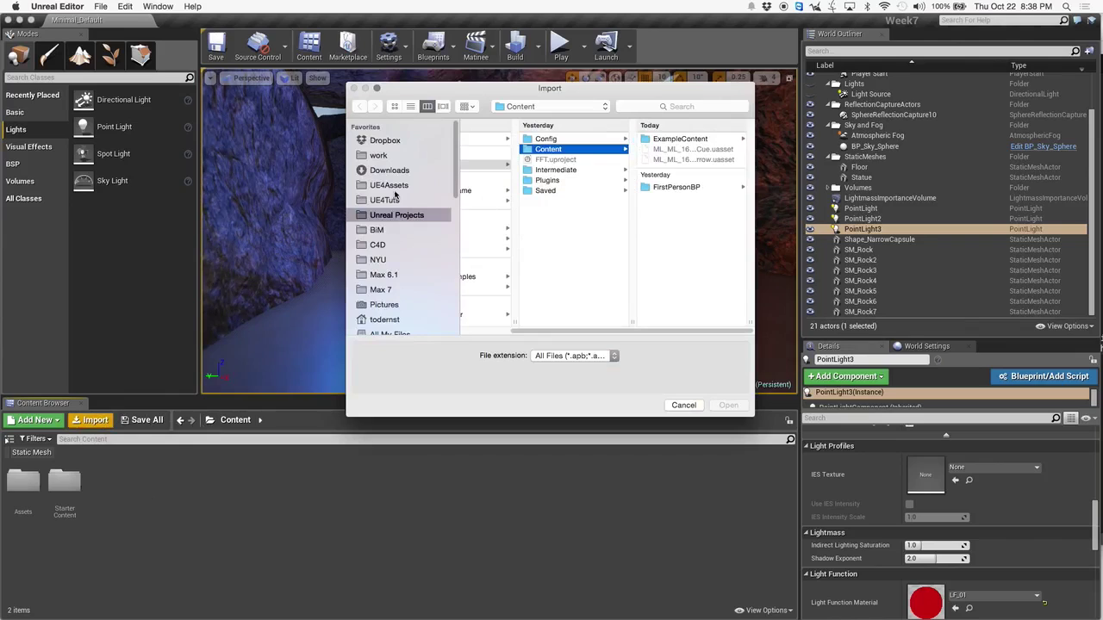
pyautogui.click(395, 172)
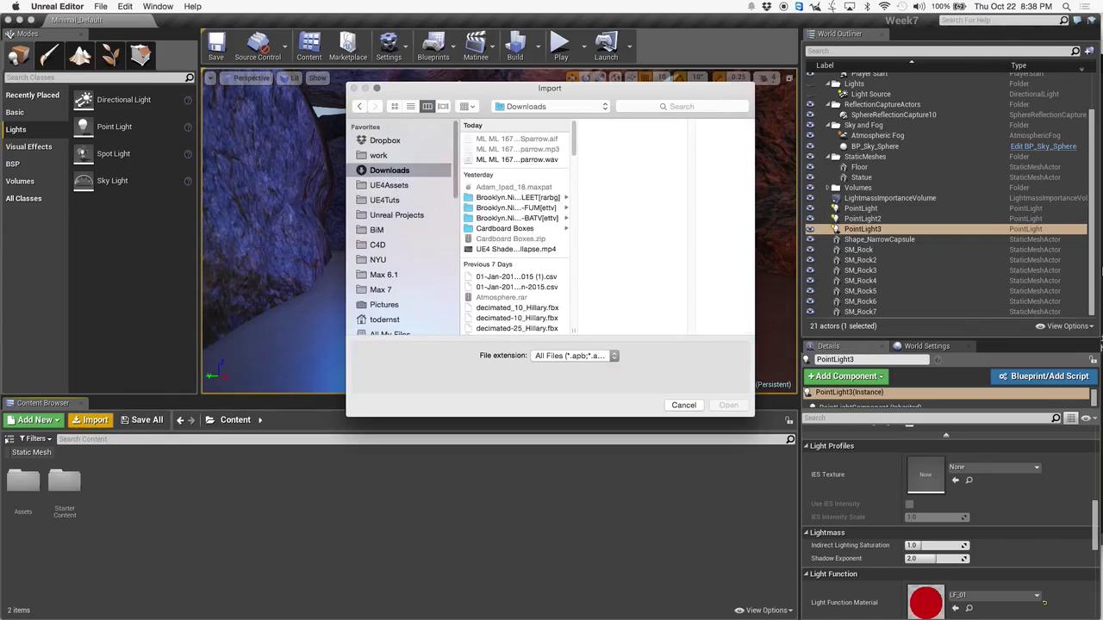
# - Switch to Adobe Audition and play the denoised Song Sparrow clip from about 0.92 s
pyautogui.moveTo(1087, 252)
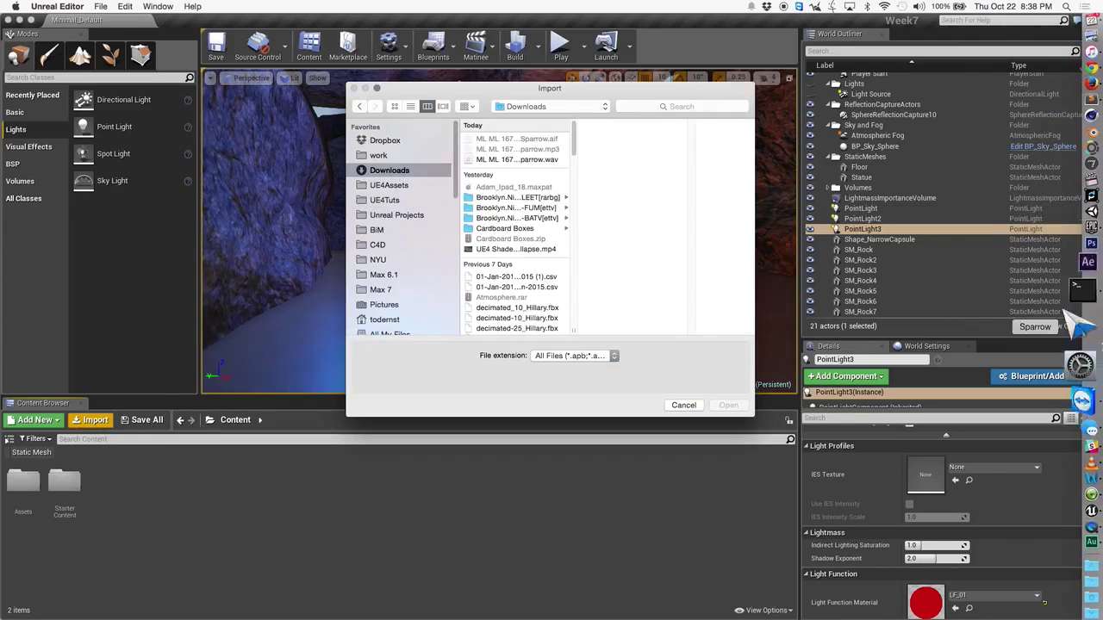
pyautogui.click(1087, 490)
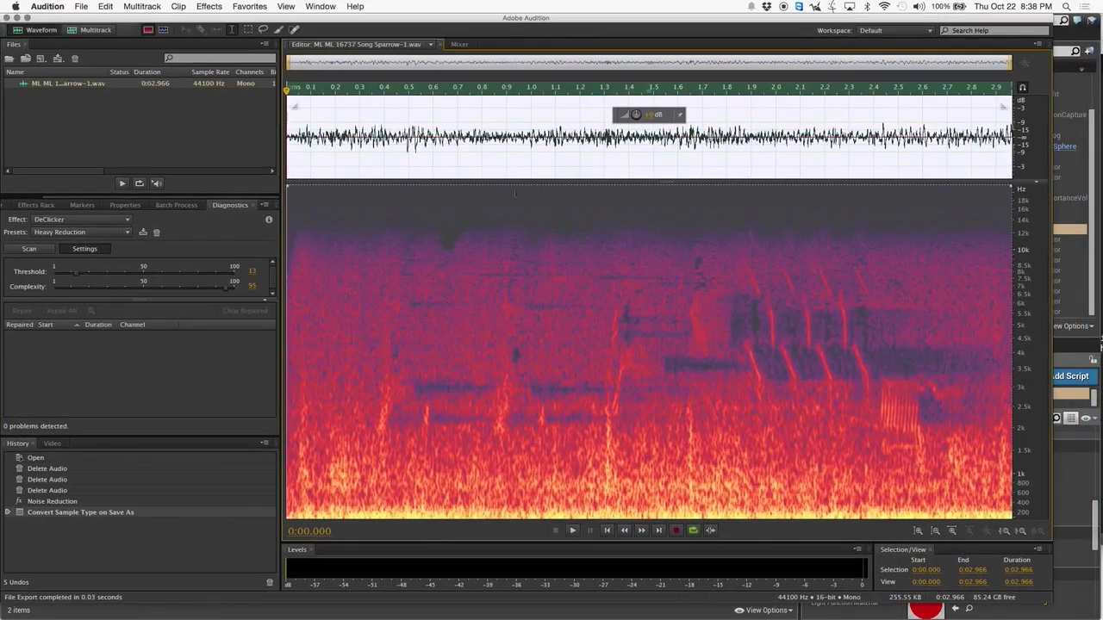
pyautogui.click(511, 267)
pyautogui.press('space')
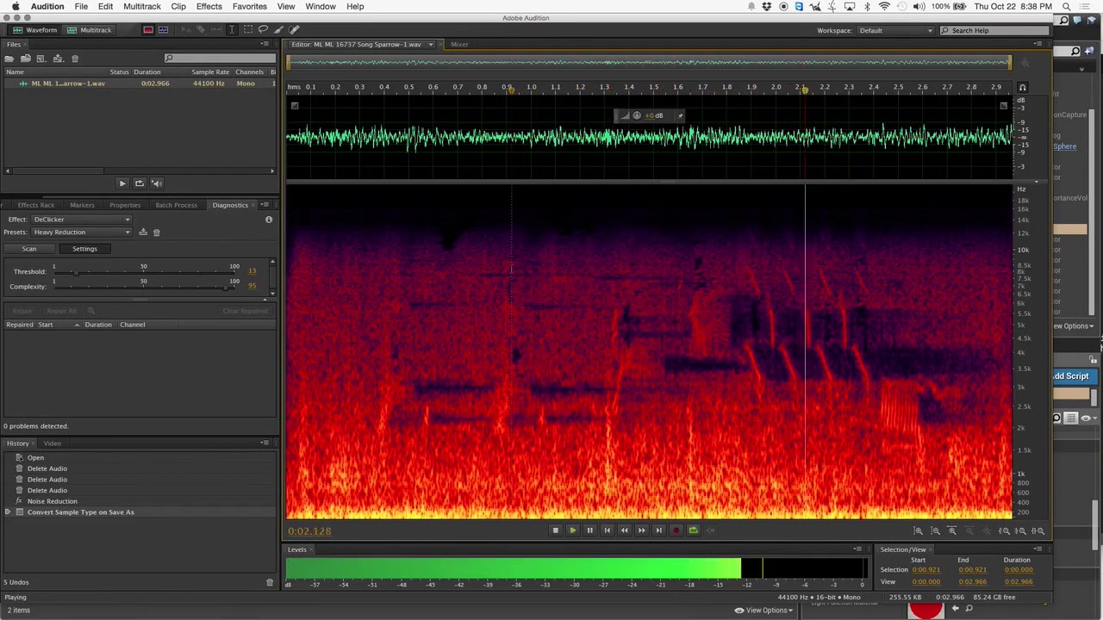
pyautogui.press('space')
# - Undo the sample type conversion and the noise reduction, and play the restored clip from 0.5 s
pyautogui.press('super+z')
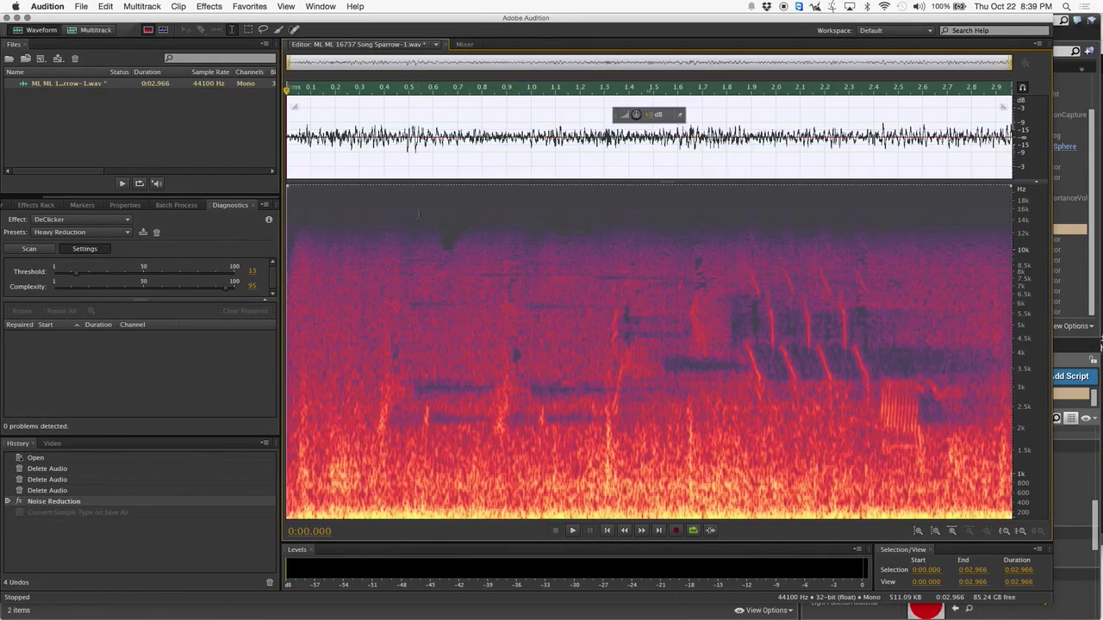
pyautogui.press('super+z')
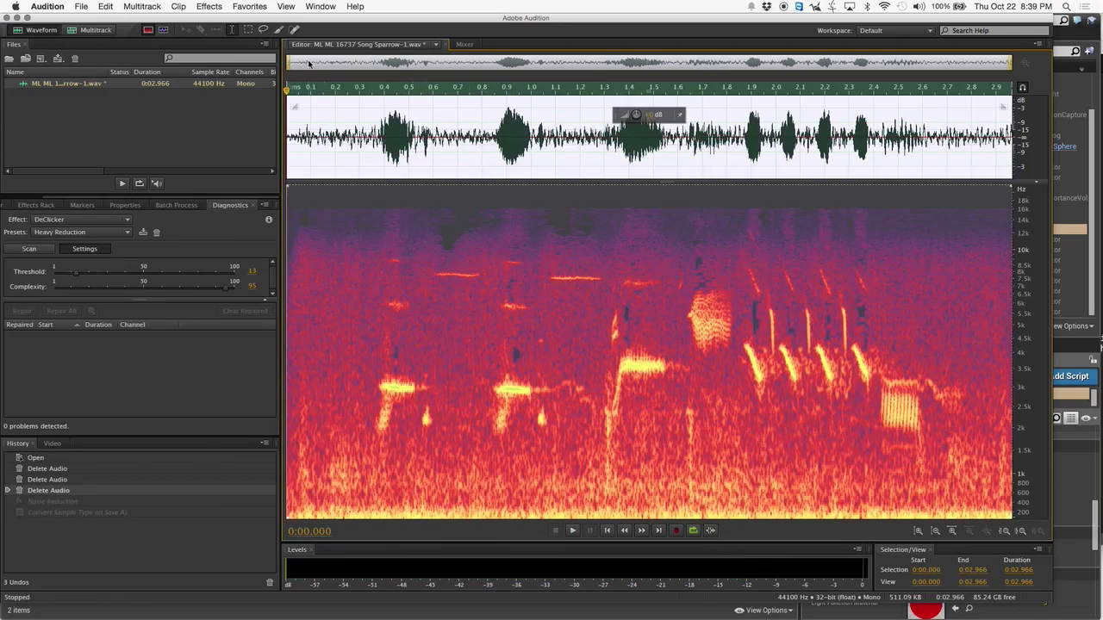
pyautogui.click(131, 7)
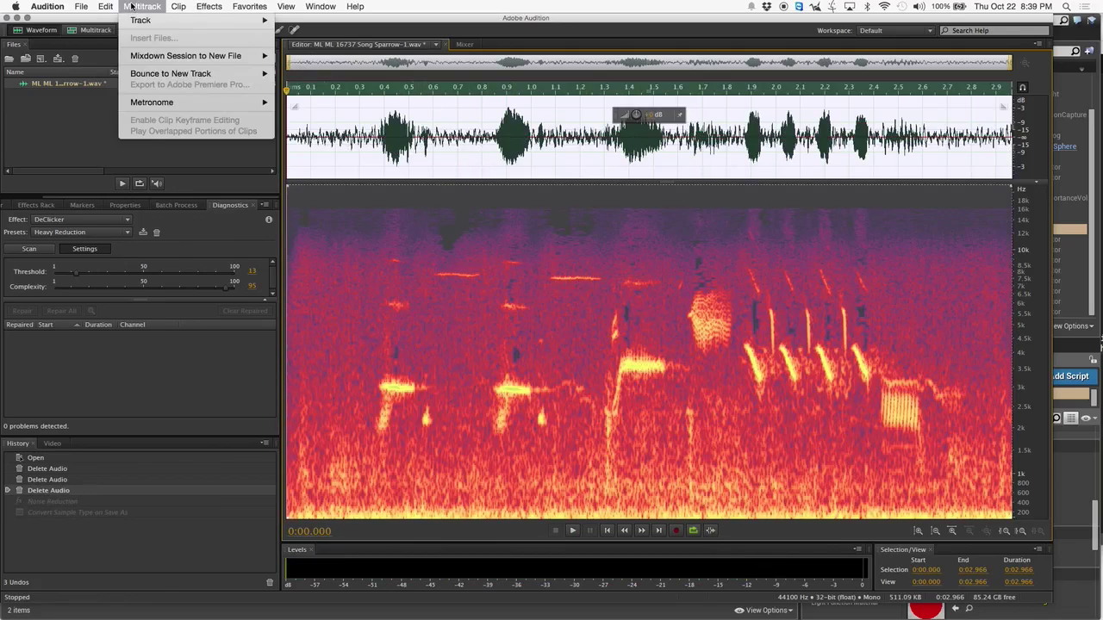
pyautogui.click(403, 275)
pyautogui.click(409, 270)
pyautogui.press('space')
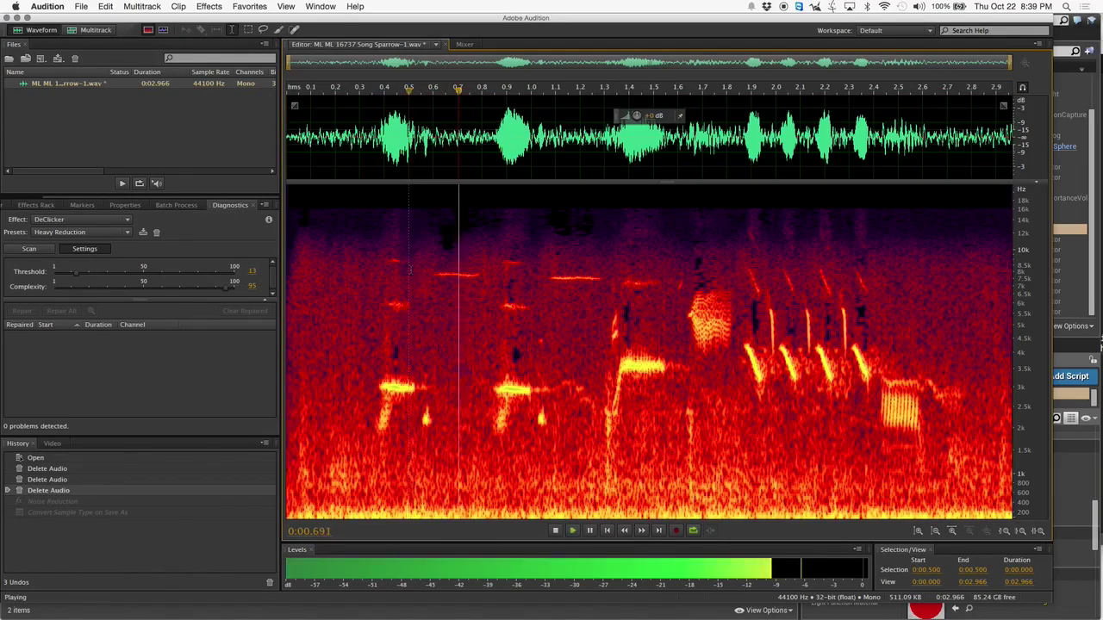
pyautogui.press('space')
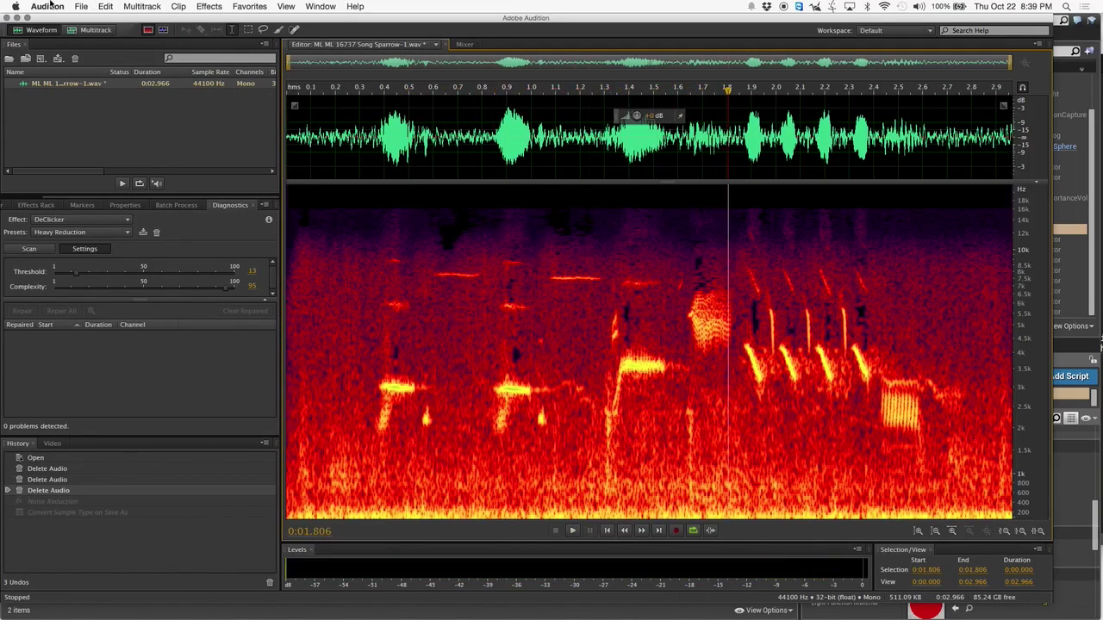
# - Save the restored clip over ML ML 16737 Song Sparrow-1.wav as 44100 Hz Mono, 16-bit, and play it from 0.8 s
pyautogui.click(79, 7)
pyautogui.click(131, 151)
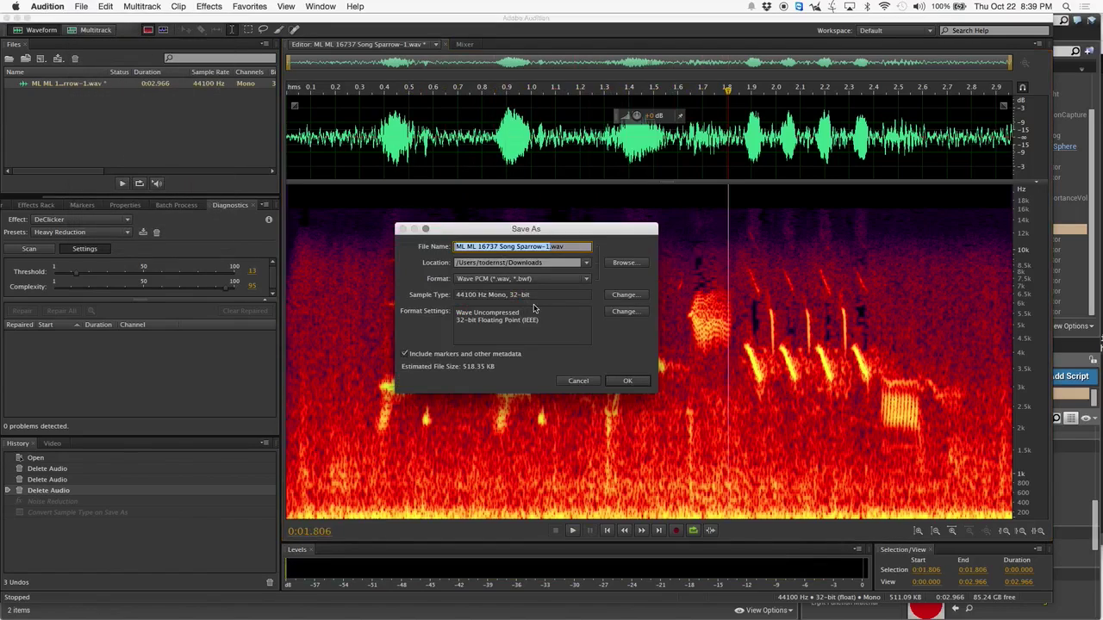
pyautogui.click(622, 295)
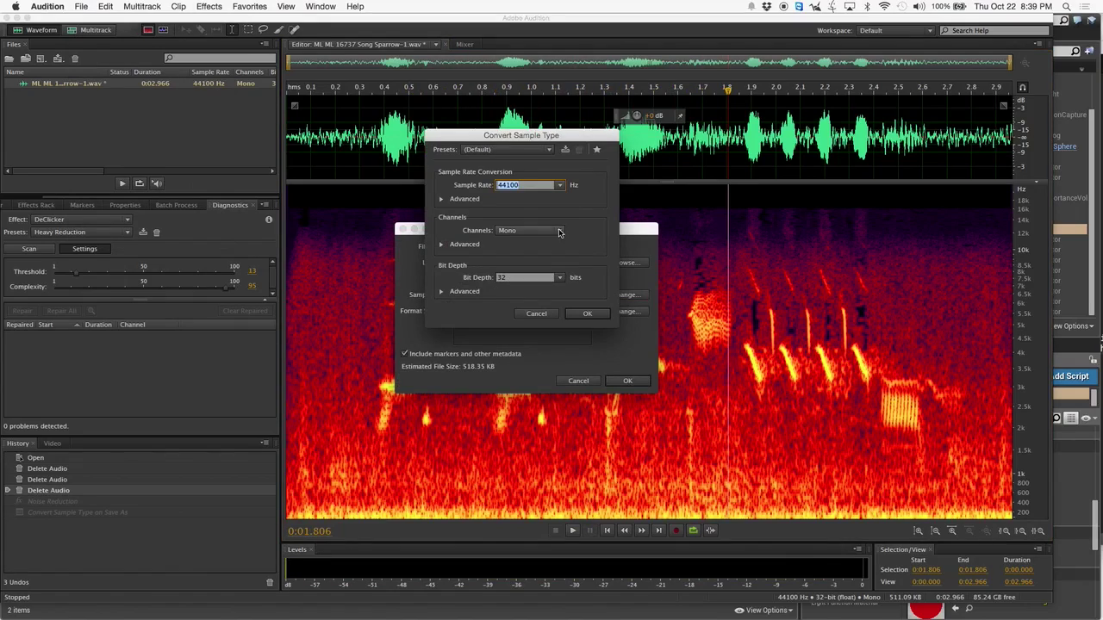
pyautogui.click(559, 278)
pyautogui.click(542, 300)
pyautogui.click(587, 313)
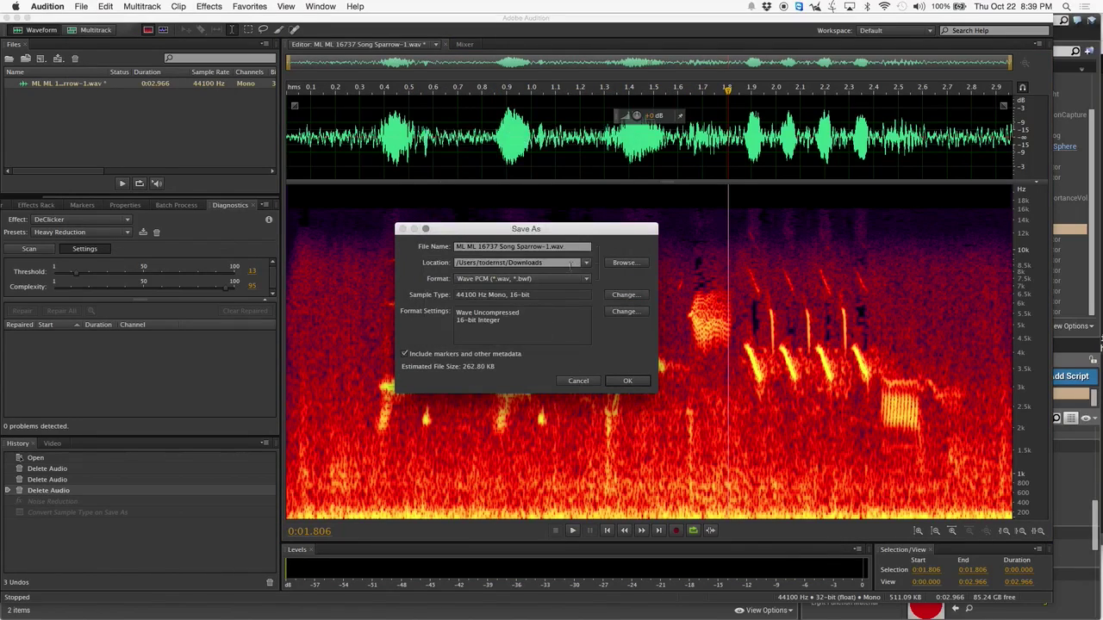
pyautogui.click(629, 381)
pyautogui.click(632, 328)
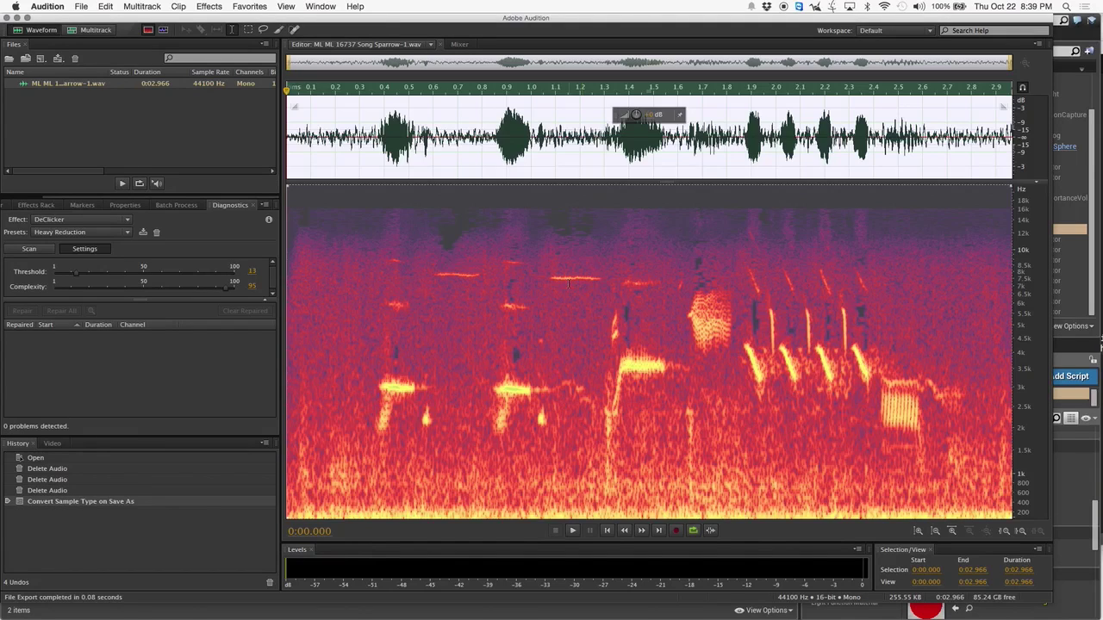
pyautogui.press('space')
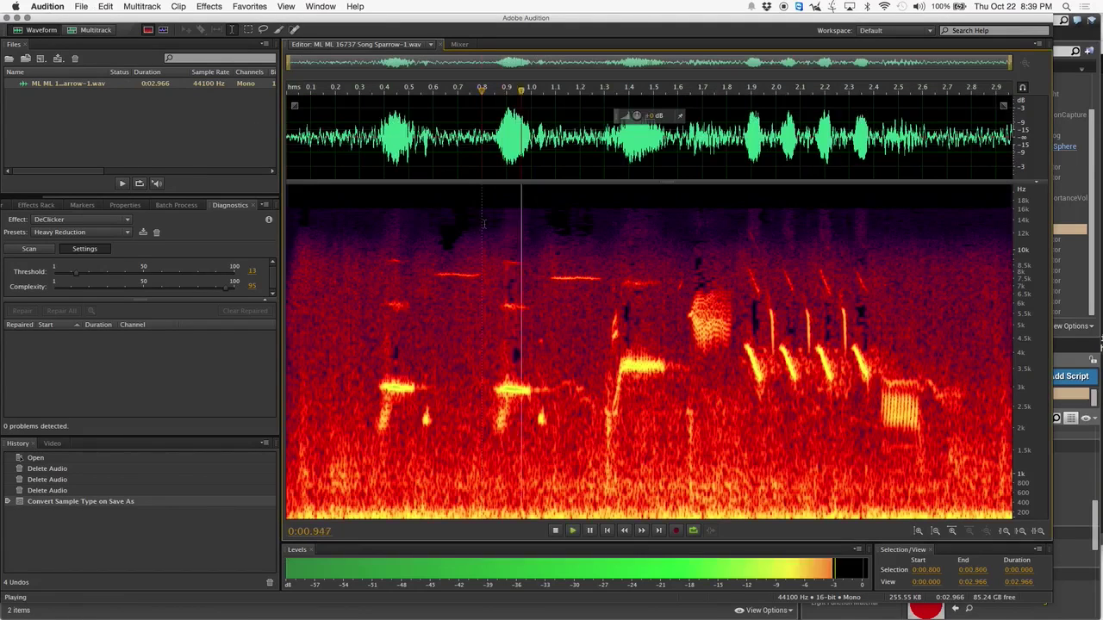
pyautogui.press('space')
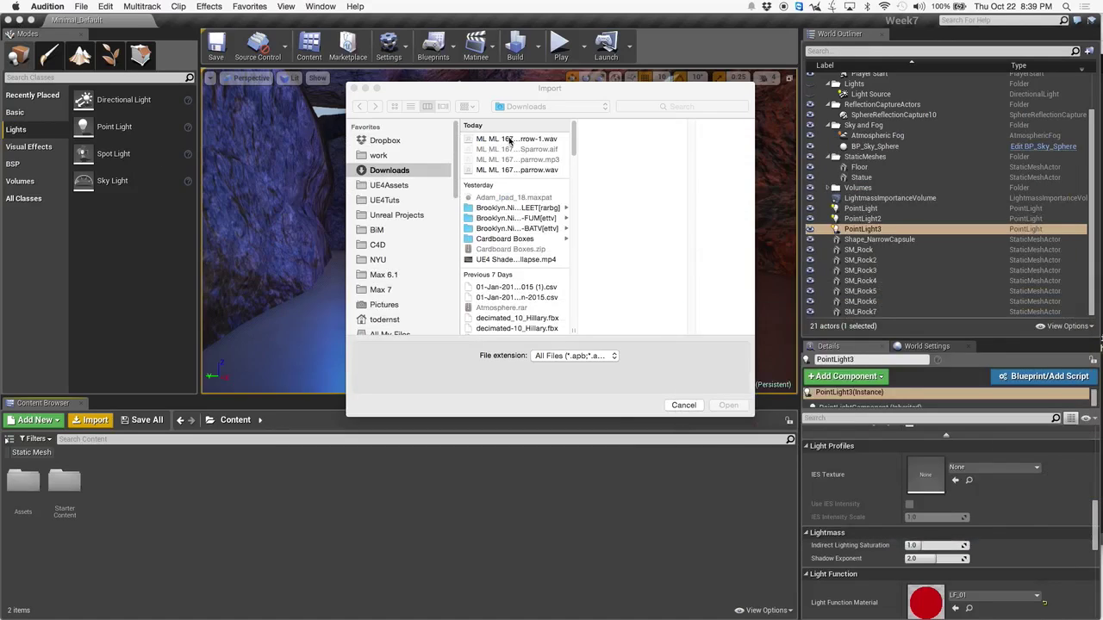
# - Import ML ML 16737 Song Sparrow-1.wav from Downloads into the Unreal project's root Content folder
pyautogui.click(510, 141)
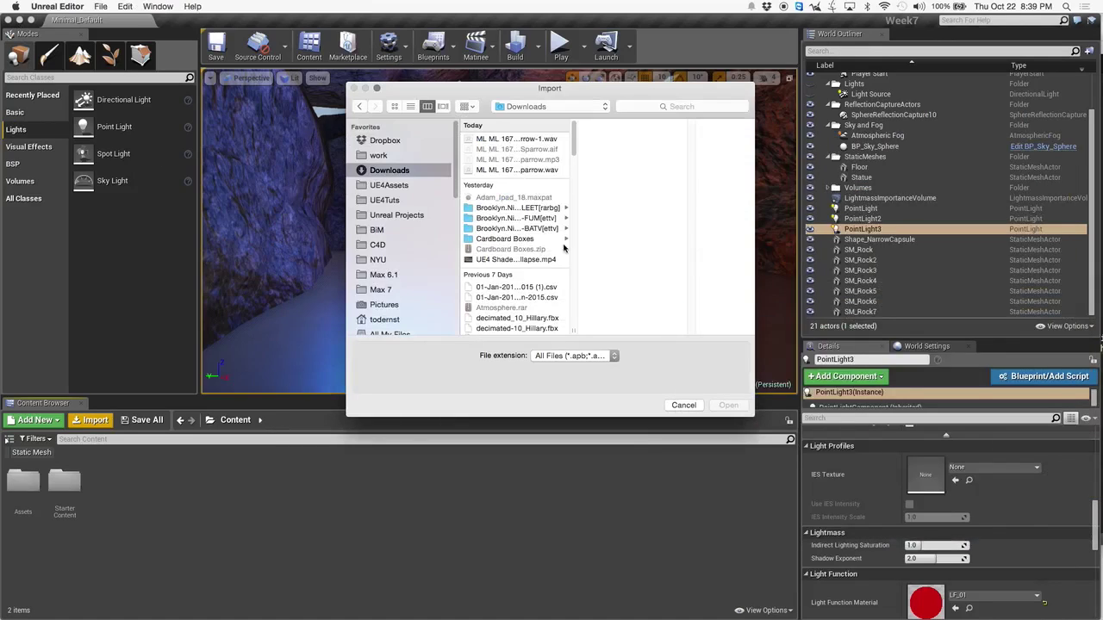
pyautogui.click(552, 140)
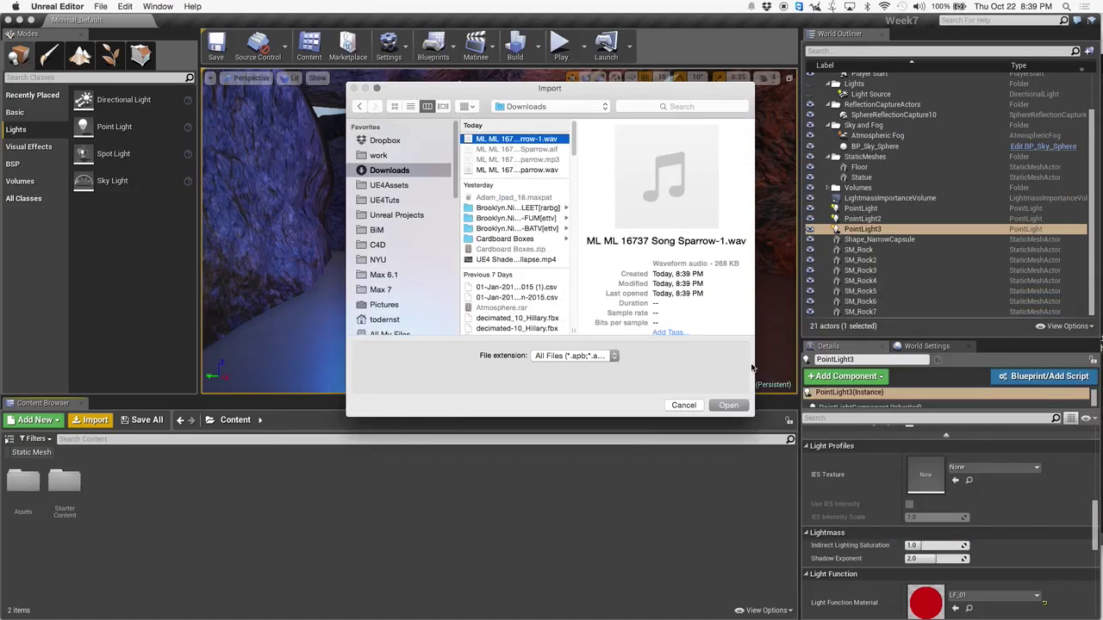
pyautogui.click(736, 410)
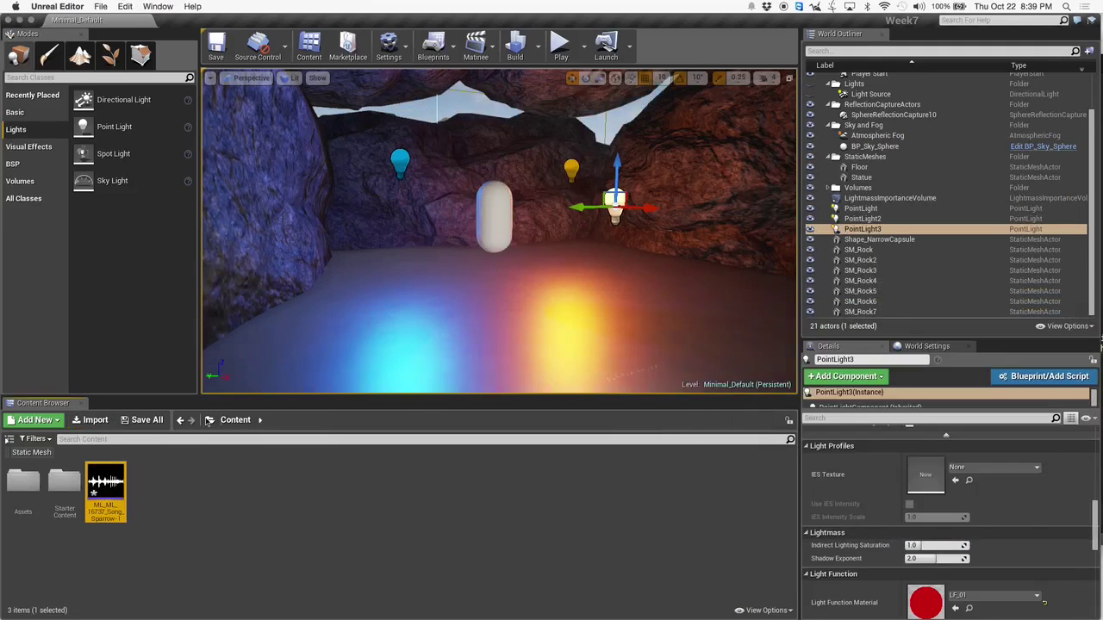
# - Open the imported Song Sparrow sound wave, enable Looping, review its remaining properties and close its editor
pyautogui.doubleClick(105, 481)
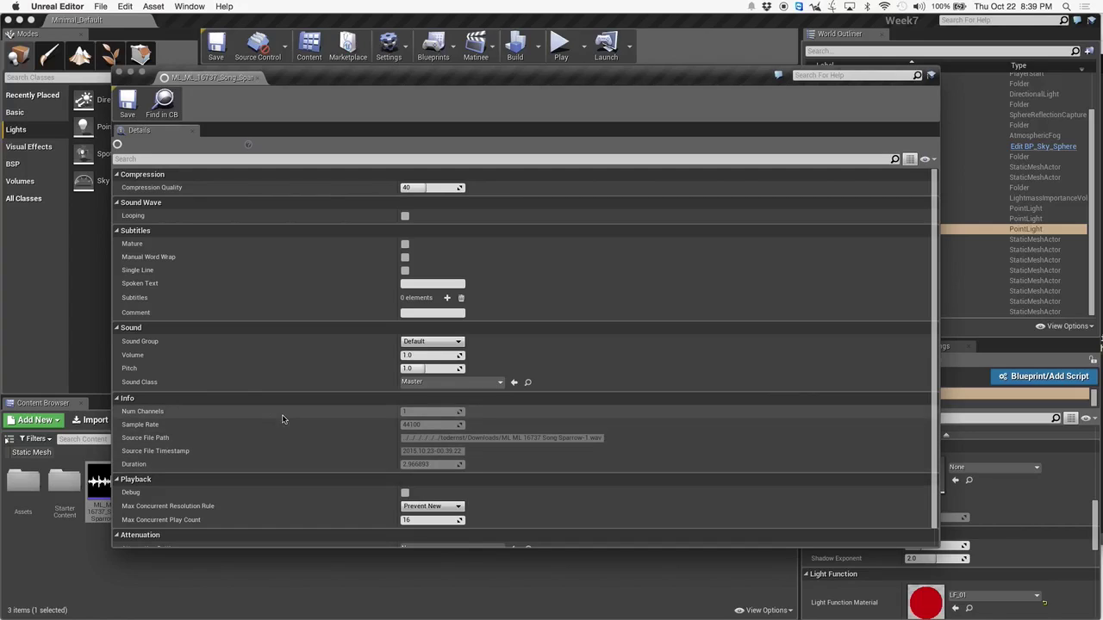
pyautogui.click(405, 217)
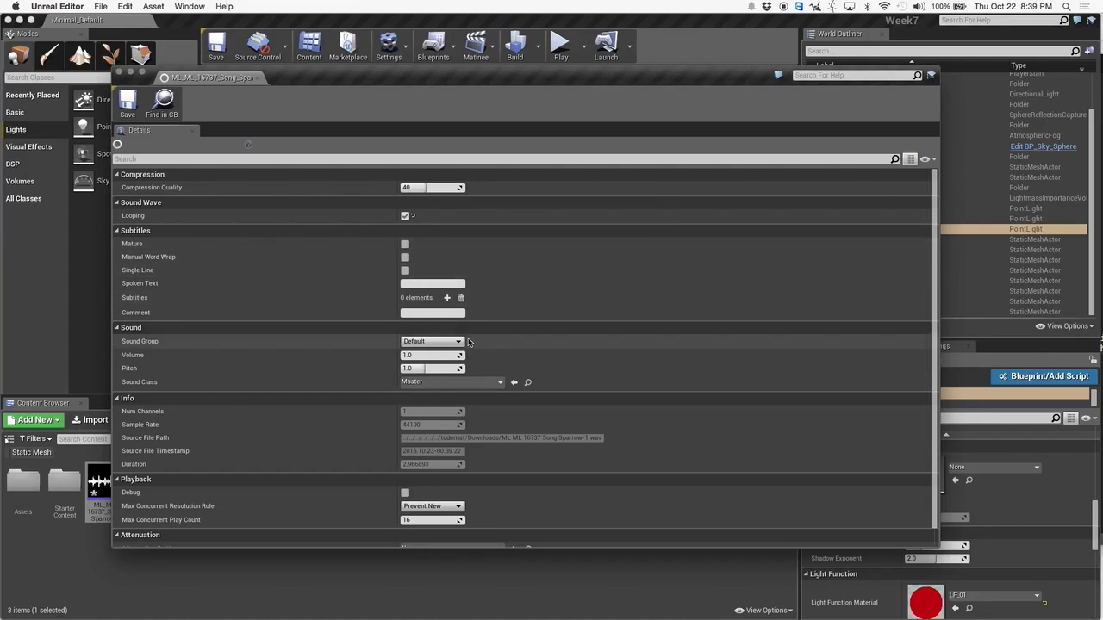
pyautogui.scroll(-1, 512, 339)
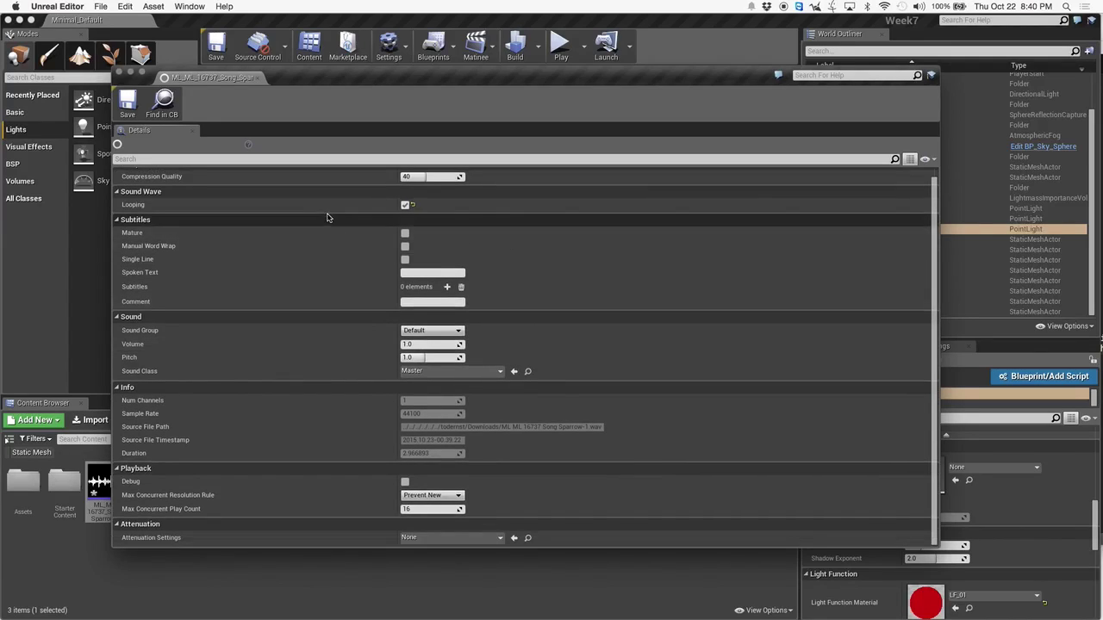
pyautogui.click(122, 74)
# - Place the Song Sparrow sound wave in the level near the cave as an Ambient Sound actor
pyautogui.moveTo(429, 362); pyautogui.dragTo(485, 332)
pyautogui.scroll(-4, 485, 332)
pyautogui.moveTo(485, 333); pyautogui.dragTo(490, 317, button='right')
pyautogui.press('s')
pyautogui.press('w')
# - Play the level, moving toward and away from the cave to listen to the ambient sound, and stop the session
pyautogui.click(561, 47)
pyautogui.press('w')
pyautogui.press('s')
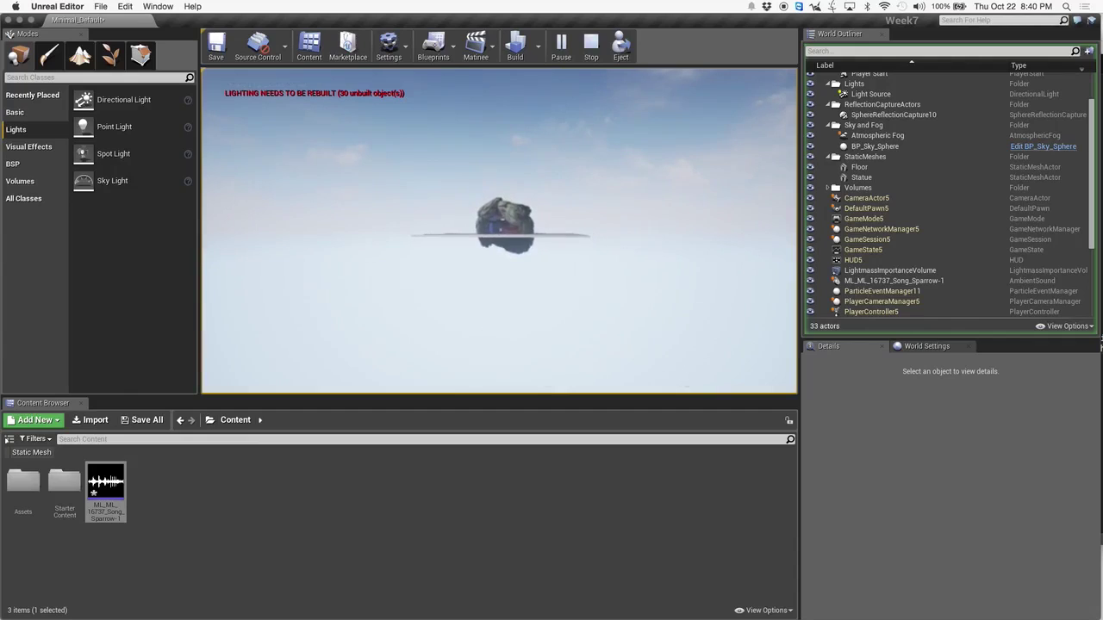
pyautogui.press('Escape')
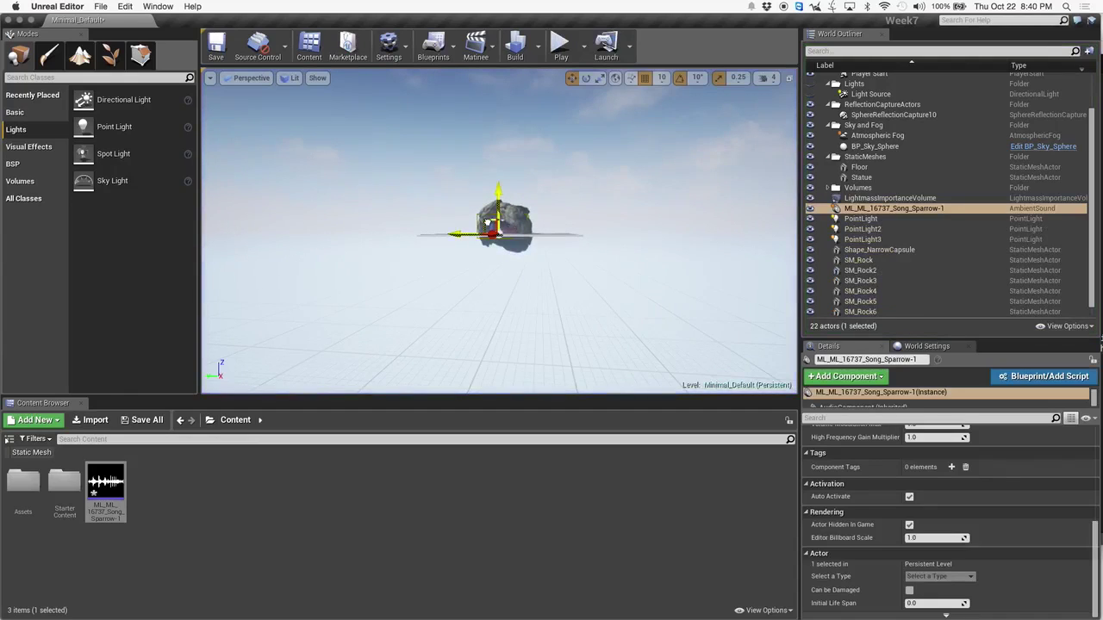
# - Select the ML_ML_16737_Song_Sparrow-1 Ambient Sound actor and focus the view on it inside the cave
pyautogui.rightClick(487, 222)
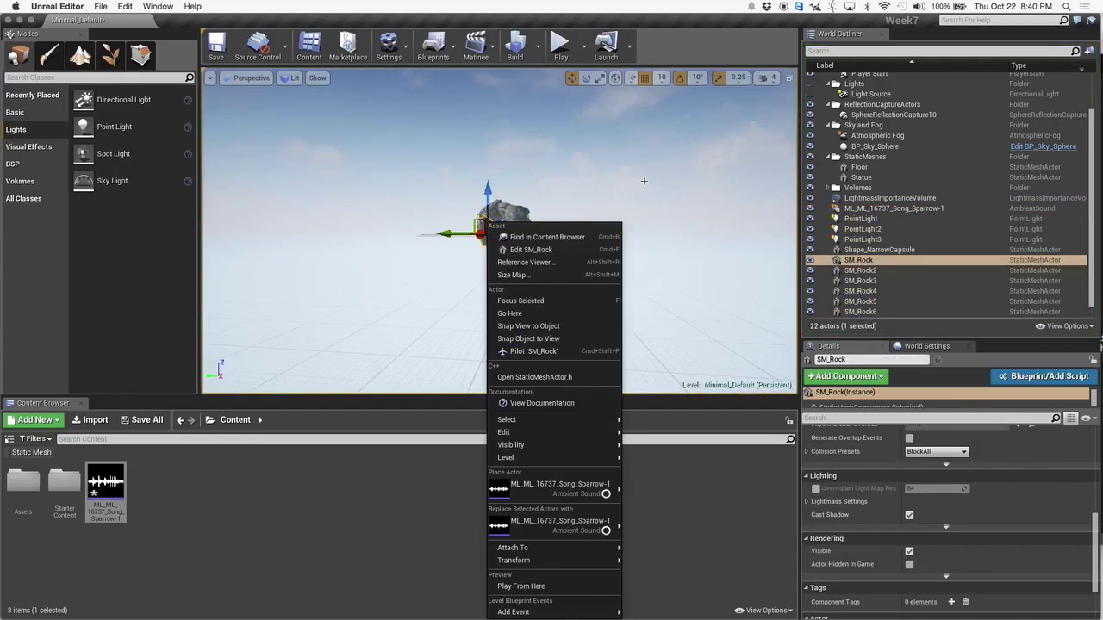
pyautogui.click(787, 242)
pyautogui.scroll(-1, 880, 281)
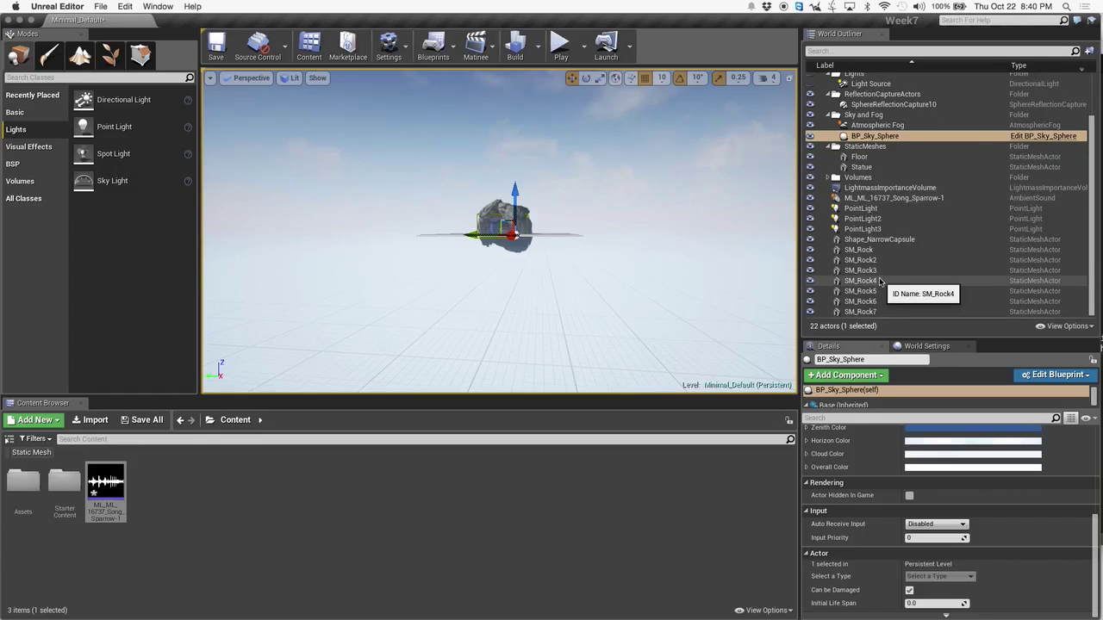
pyautogui.scroll(5, 880, 281)
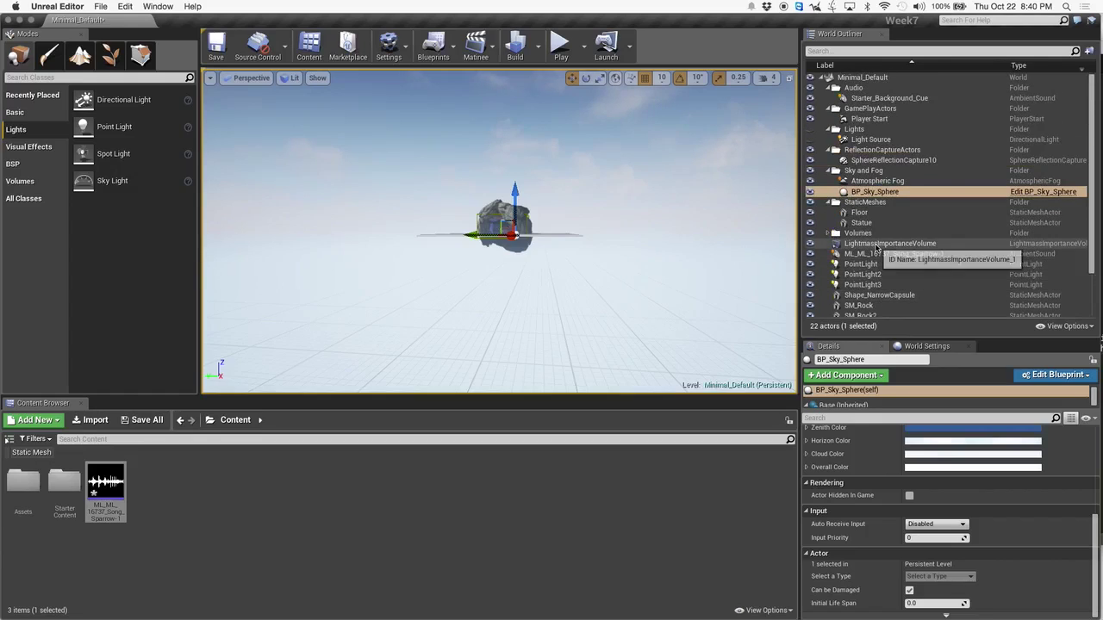
pyautogui.doubleClick(861, 253)
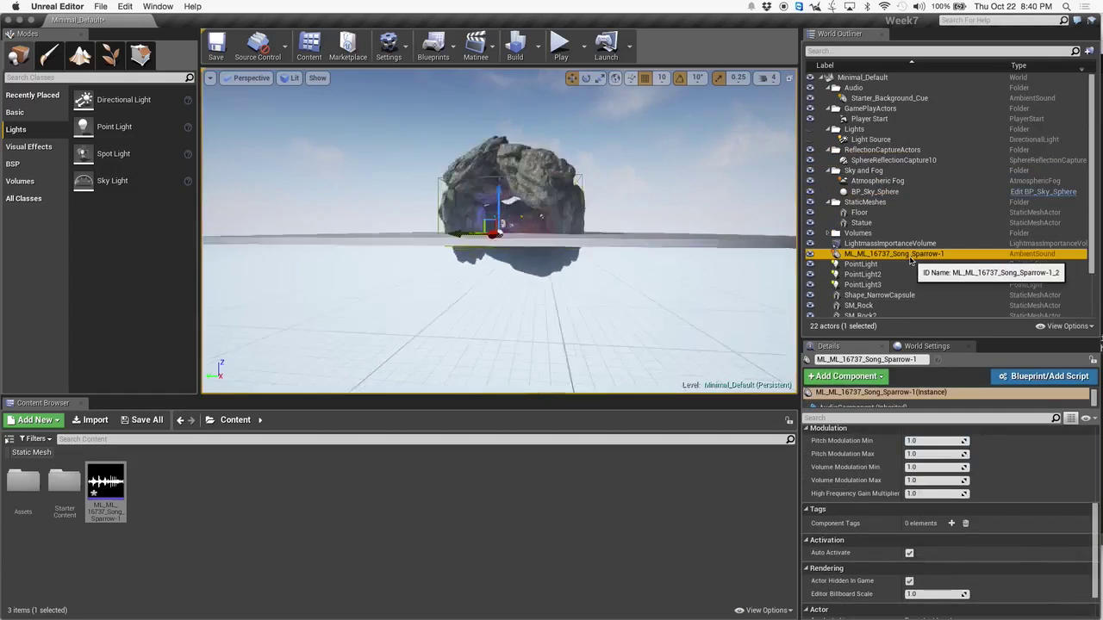
pyautogui.moveTo(652, 252); pyautogui.dragTo(613, 259, button='right')
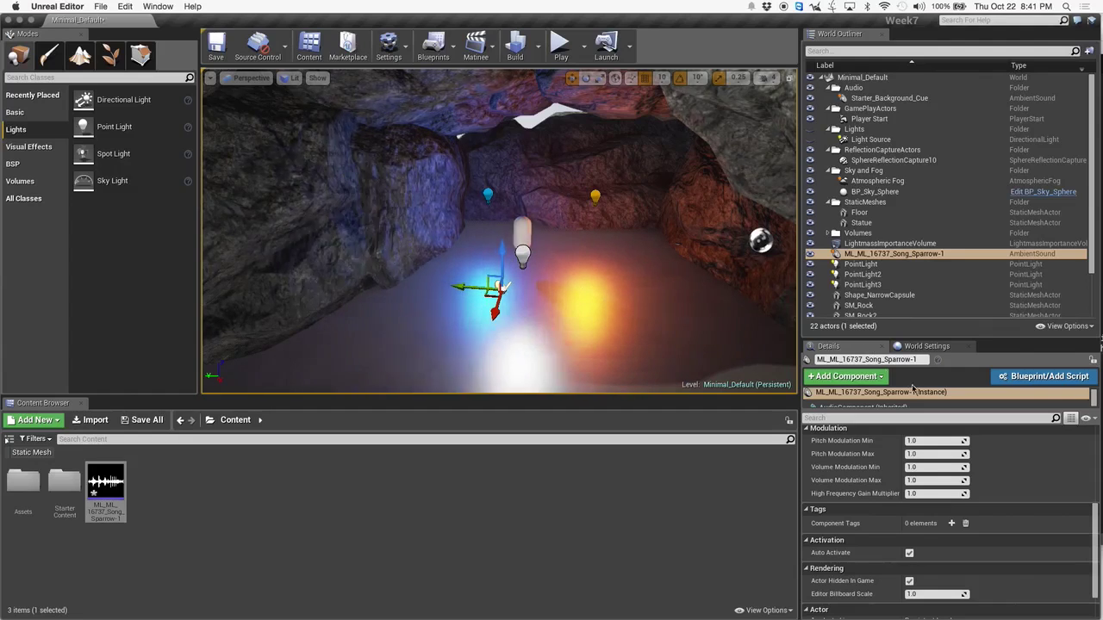
# - Make more room for the Song Sparrow ambient sound's details and enable Override Attenuation
pyautogui.moveTo(856, 338); pyautogui.dragTo(859, 311)
pyautogui.moveTo(861, 233); pyautogui.dragTo(858, 161)
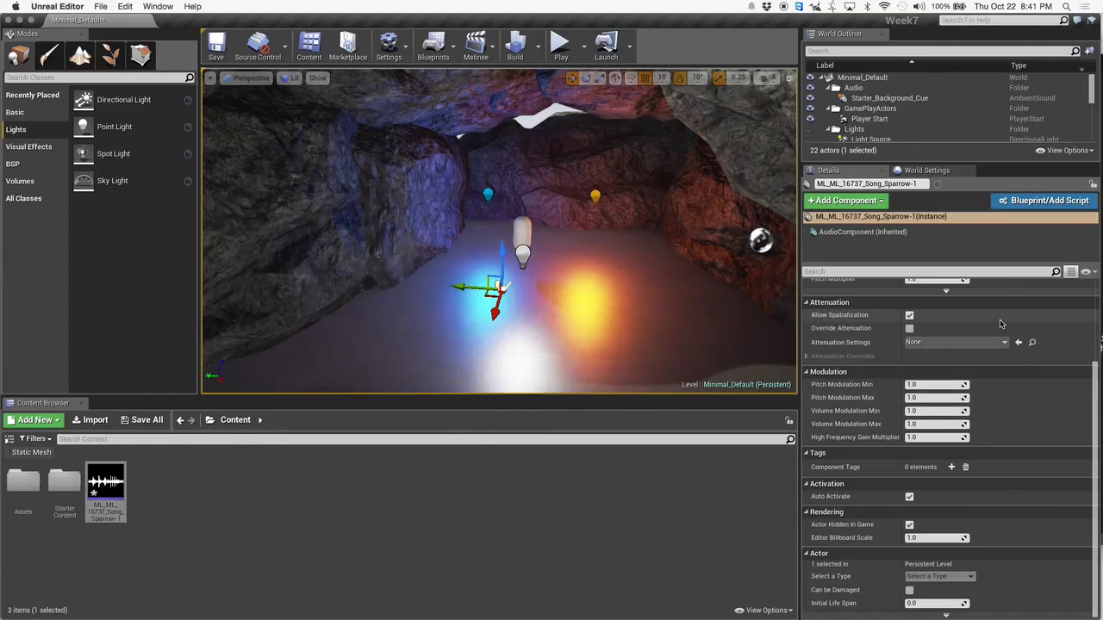
pyautogui.click(909, 330)
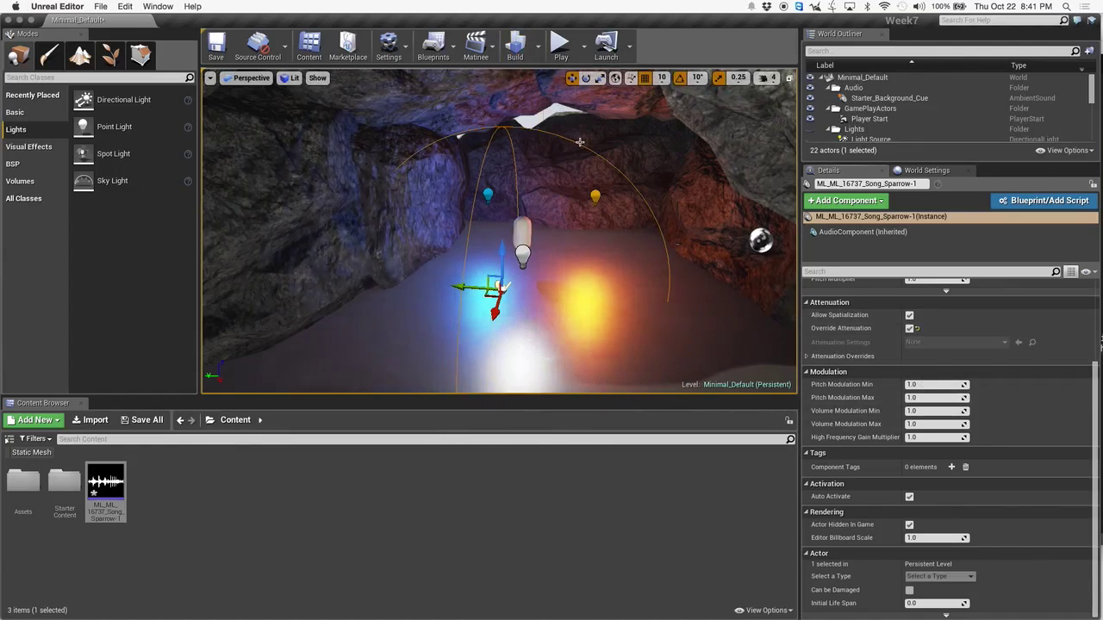
# - In the Song Sparrow sound's Attenuation Overrides, reduce Radius to about 242 and Falloff Distance to about 293
pyautogui.scroll(-10, 540, 225)
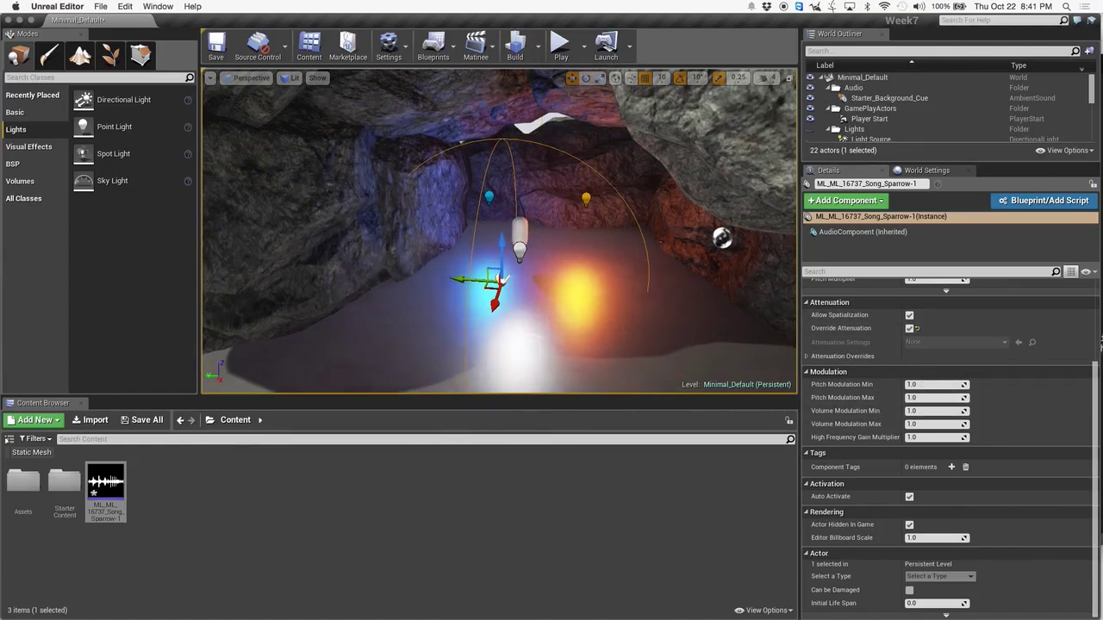
pyautogui.moveTo(540, 226); pyautogui.dragTo(517, 263, button='right')
pyautogui.moveTo(531, 365); pyautogui.dragTo(524, 365, button='right')
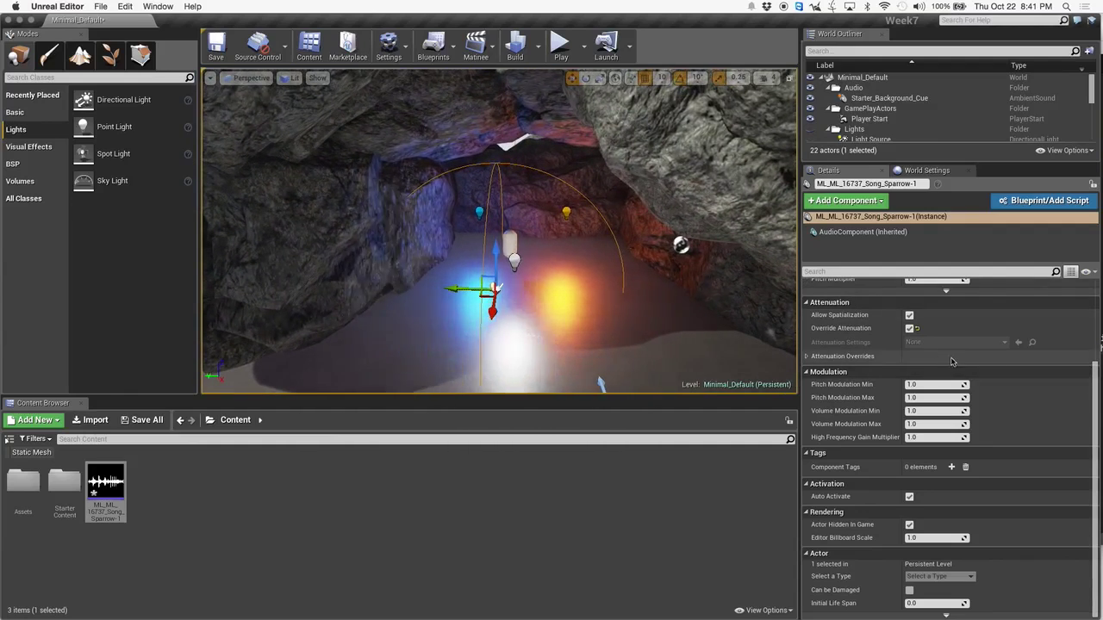
pyautogui.click(806, 356)
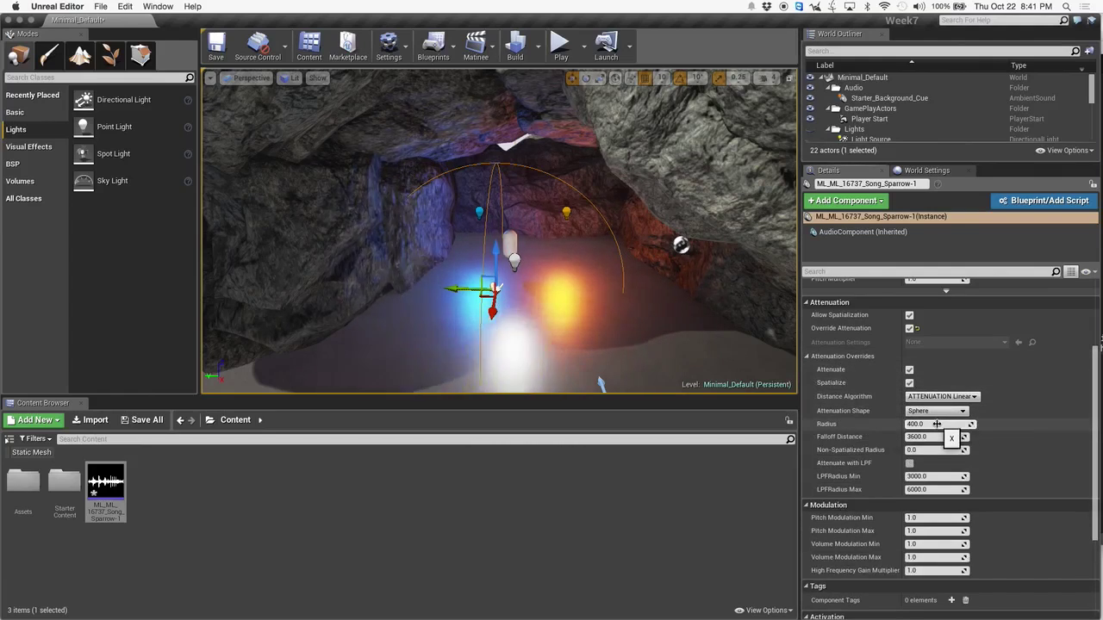
pyautogui.moveTo(937, 424); pyautogui.dragTo(915, 437)
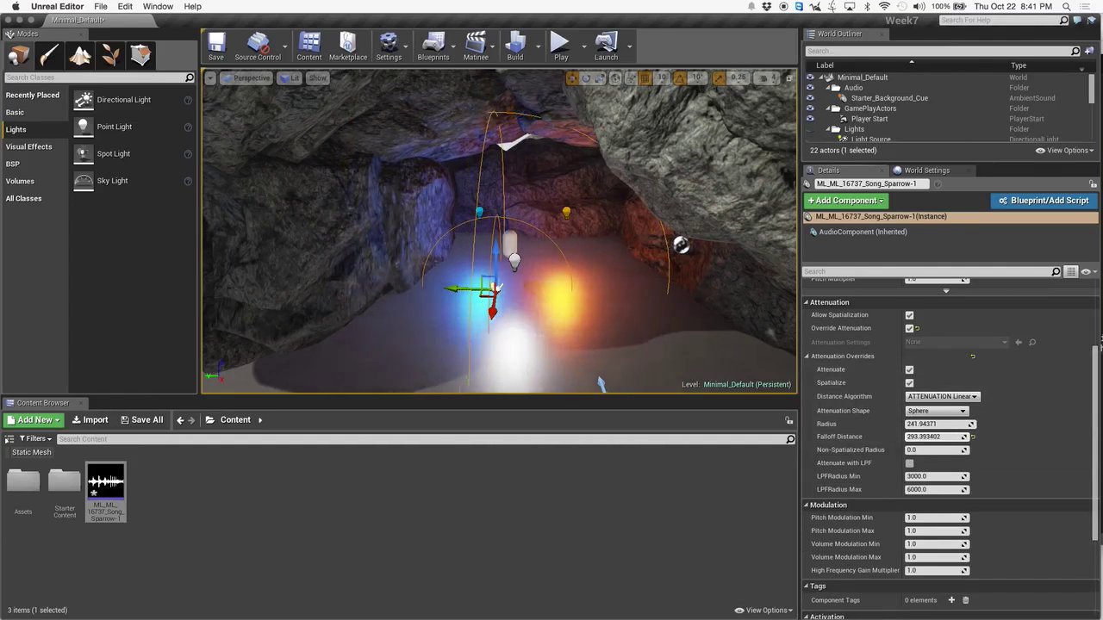
# - Try the Cone attenuation shape for the Song Sparrow sound, and return it to Sphere
pyautogui.click(950, 412)
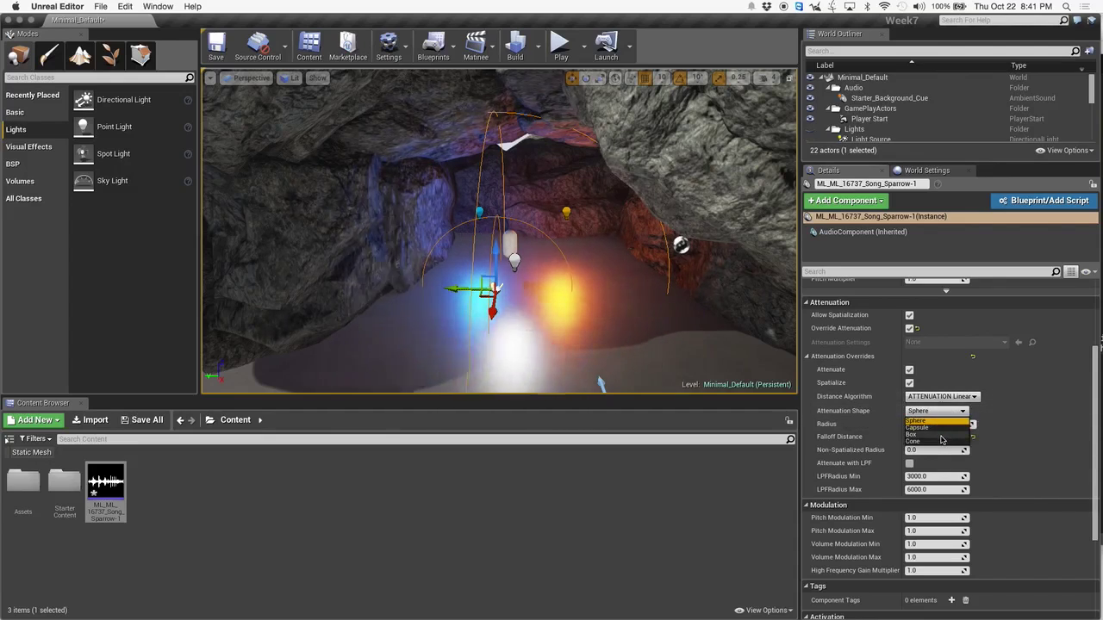
pyautogui.click(940, 443)
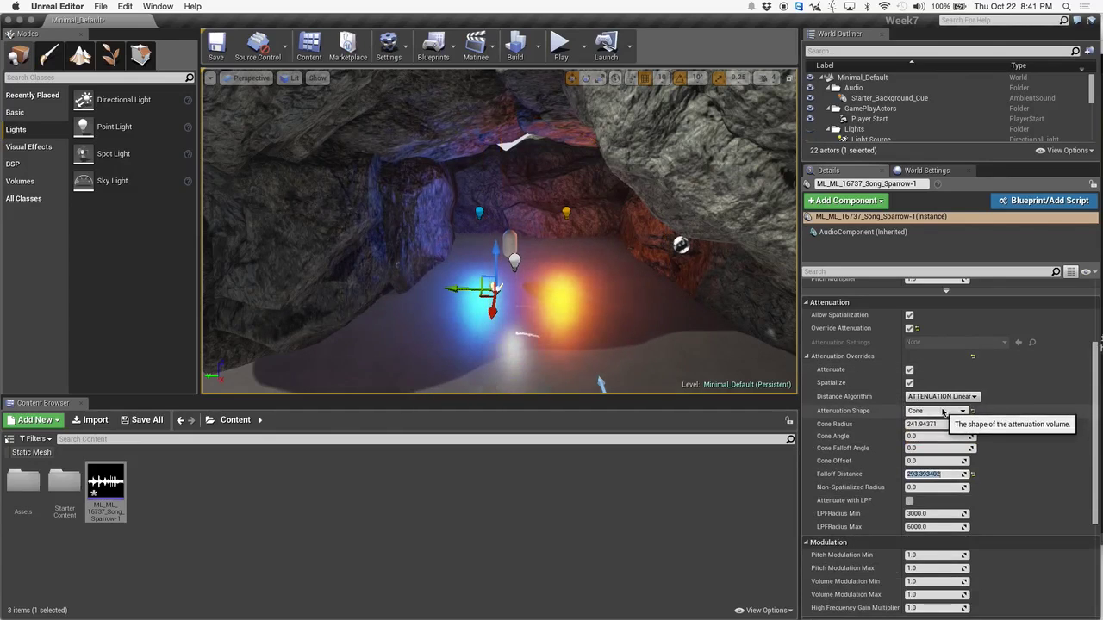
pyautogui.click(938, 411)
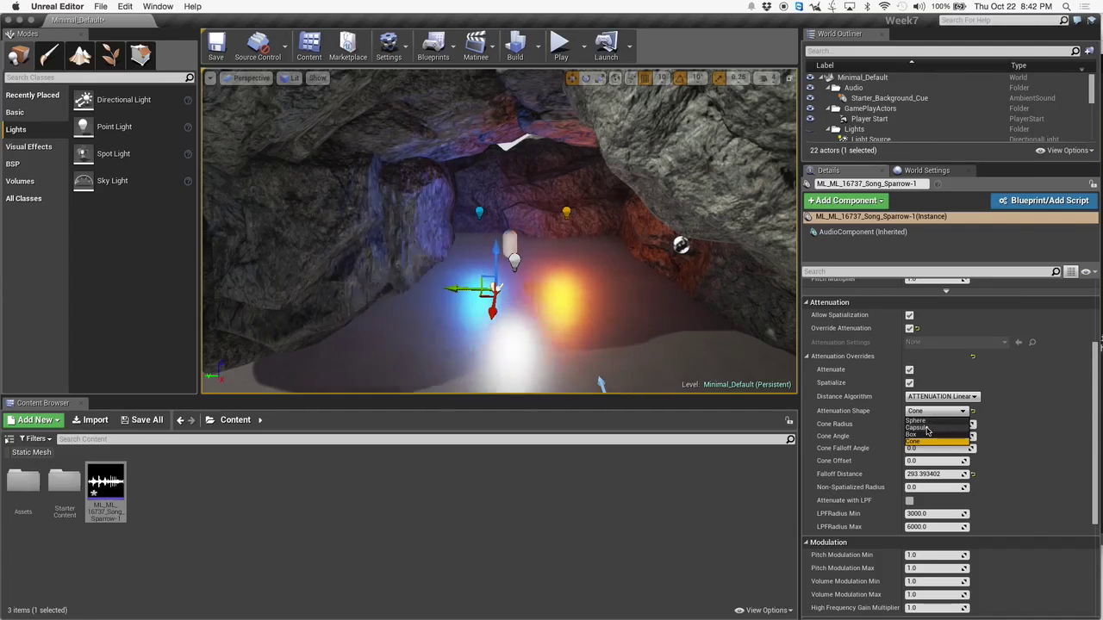
pyautogui.click(923, 421)
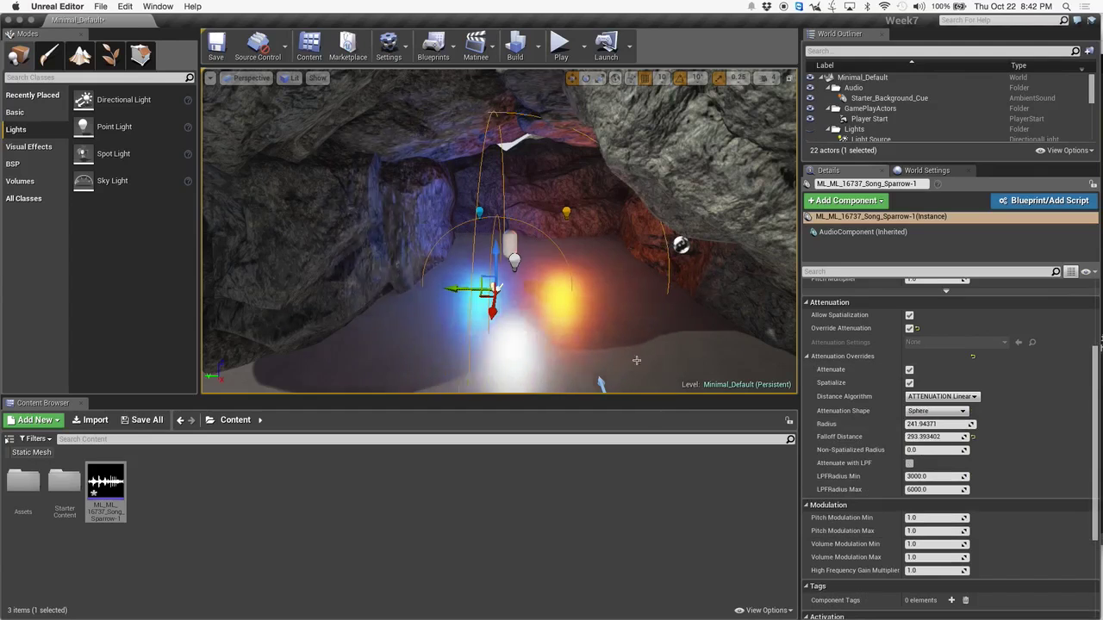
# - Play the level, moving in and out of the cave and looking around to hear the reduced attenuation, and stop the session
pyautogui.click(561, 45)
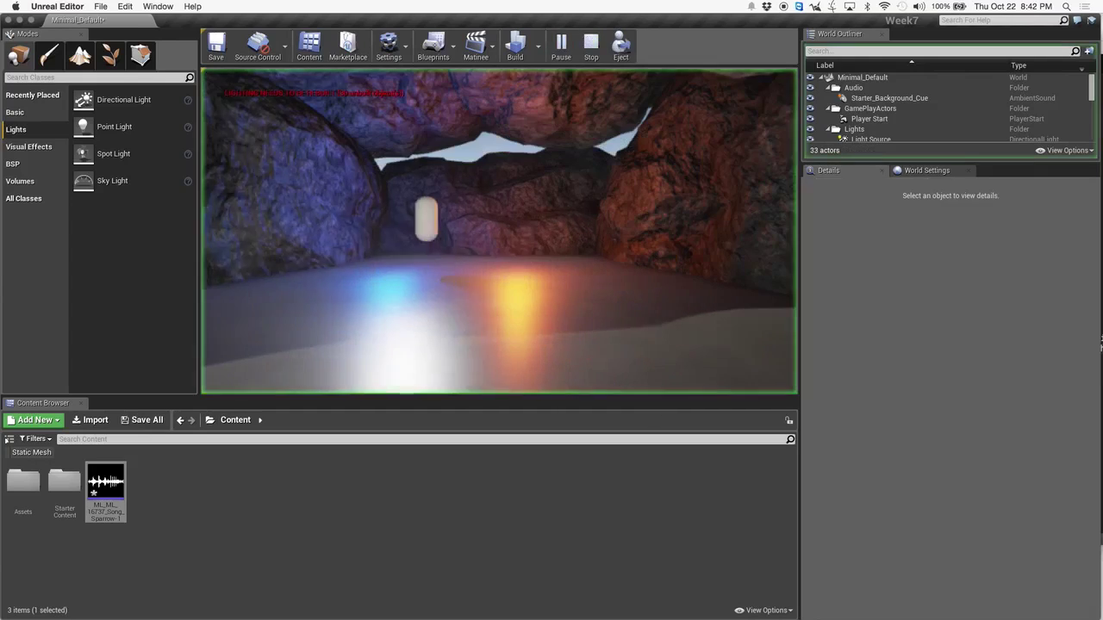
pyautogui.press('s')
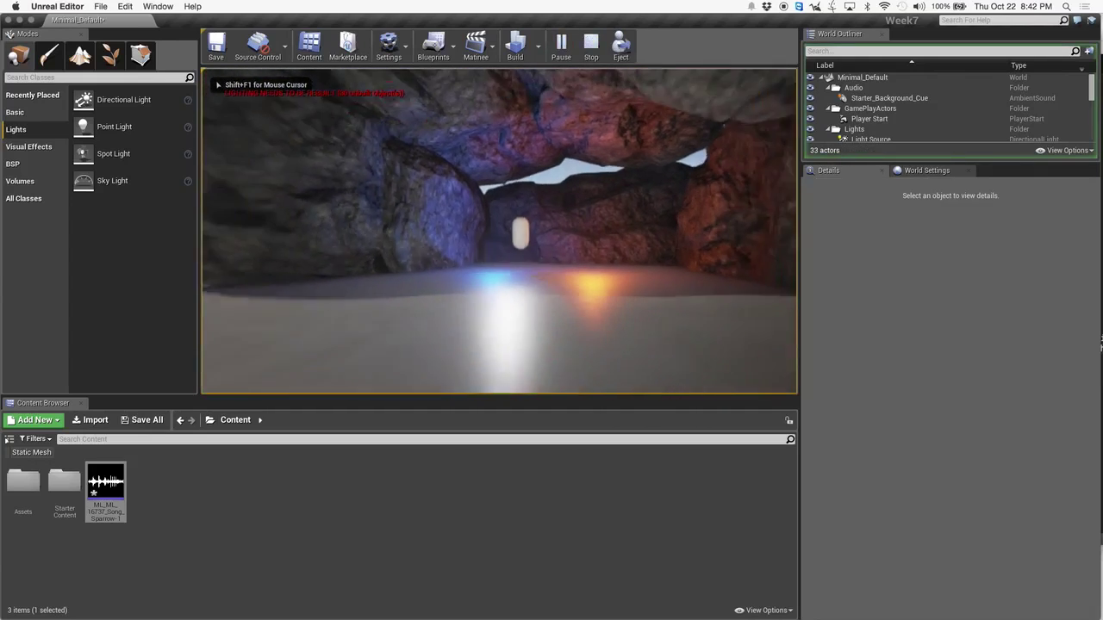
pyautogui.press('w')
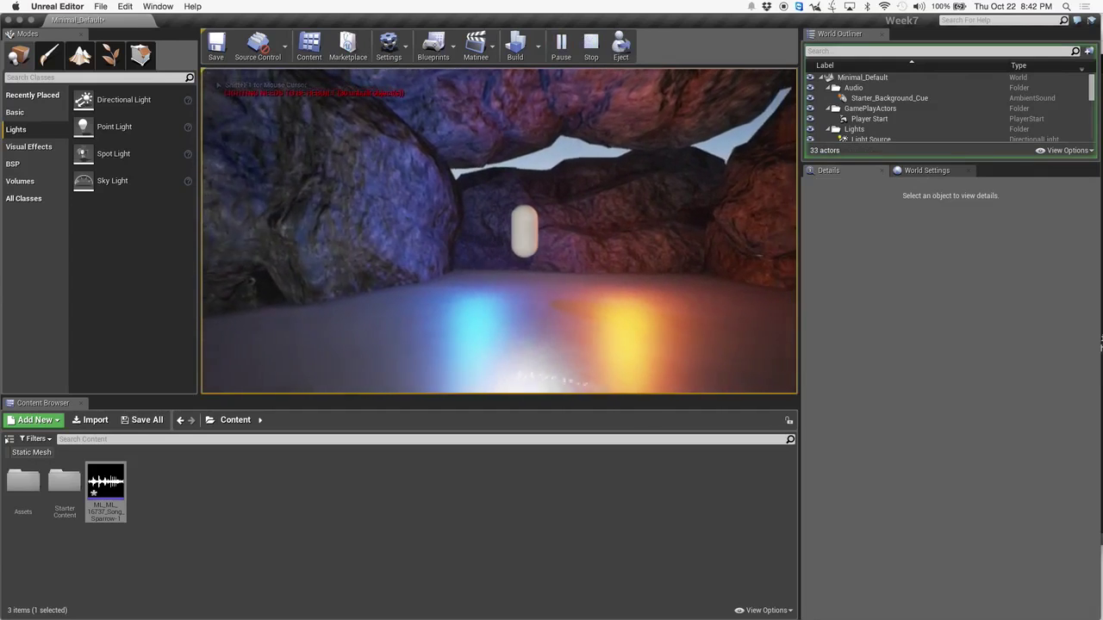
pyautogui.press('w')
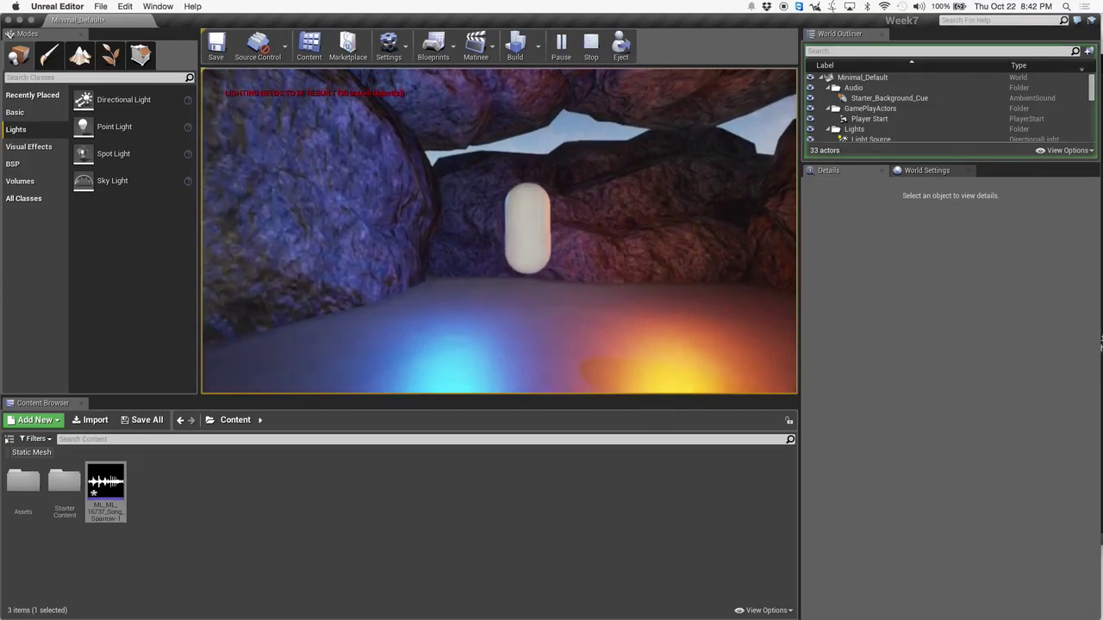
pyautogui.press('w')
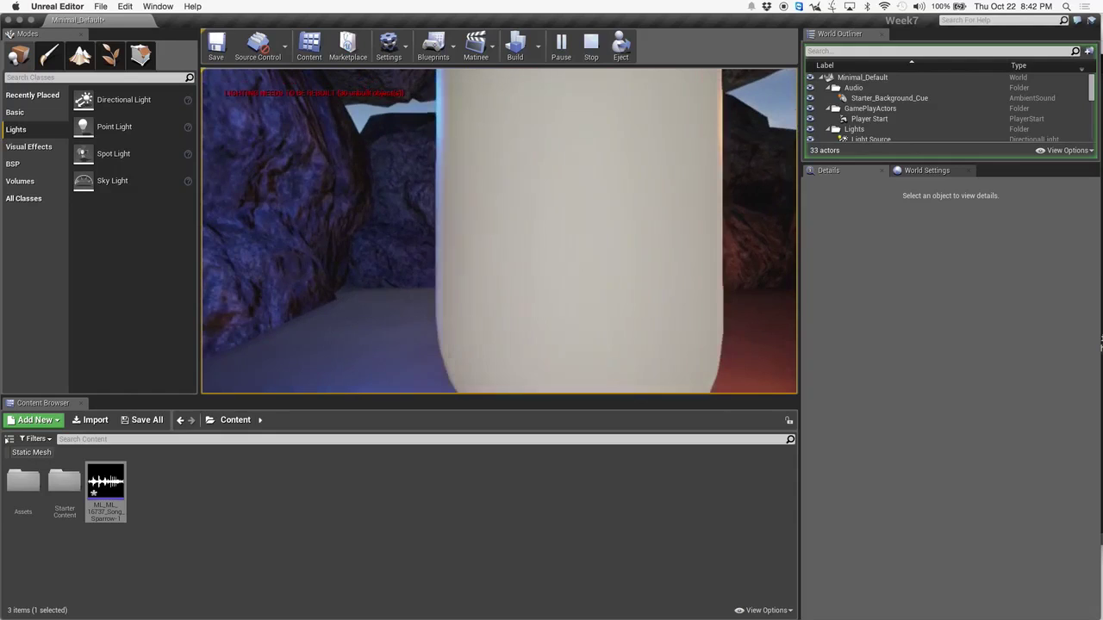
pyautogui.press('s')
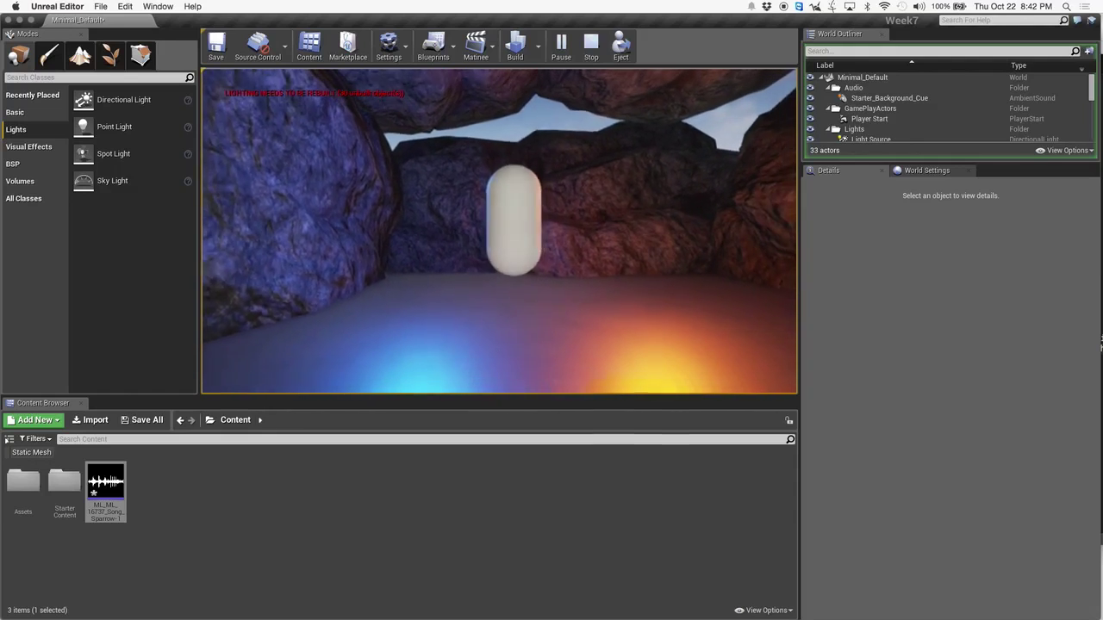
pyautogui.press('w')
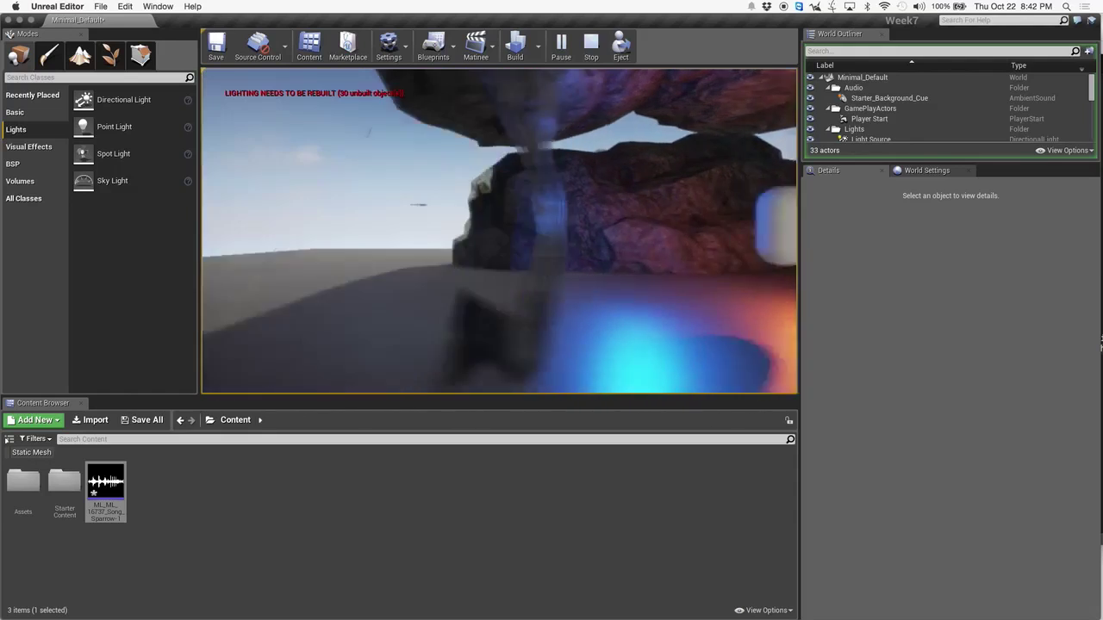
pyautogui.press('w')
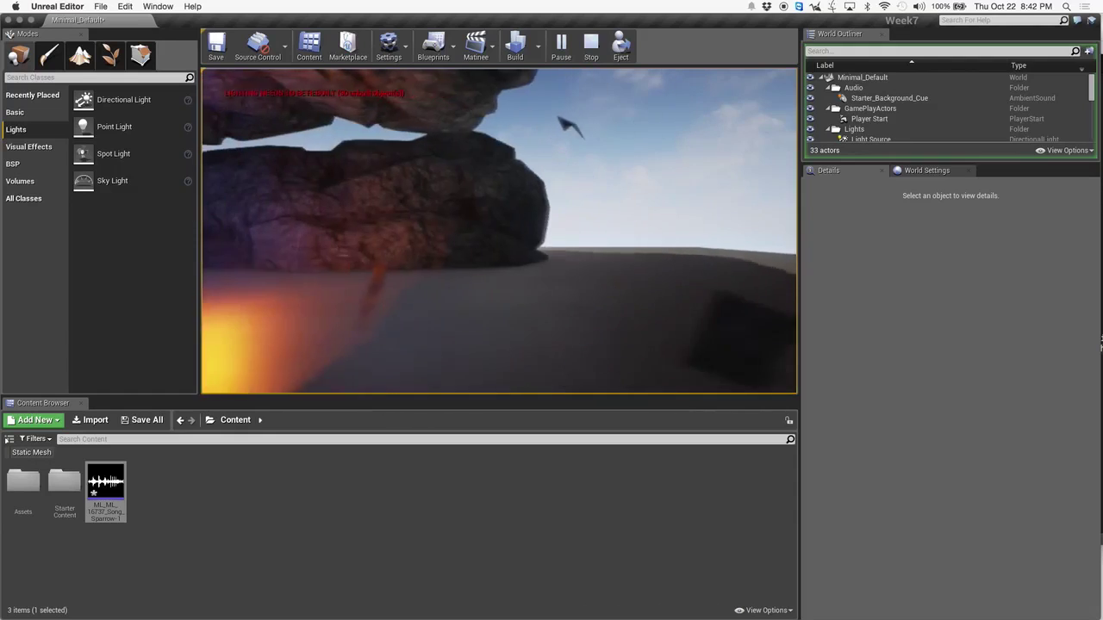
pyautogui.press('s')
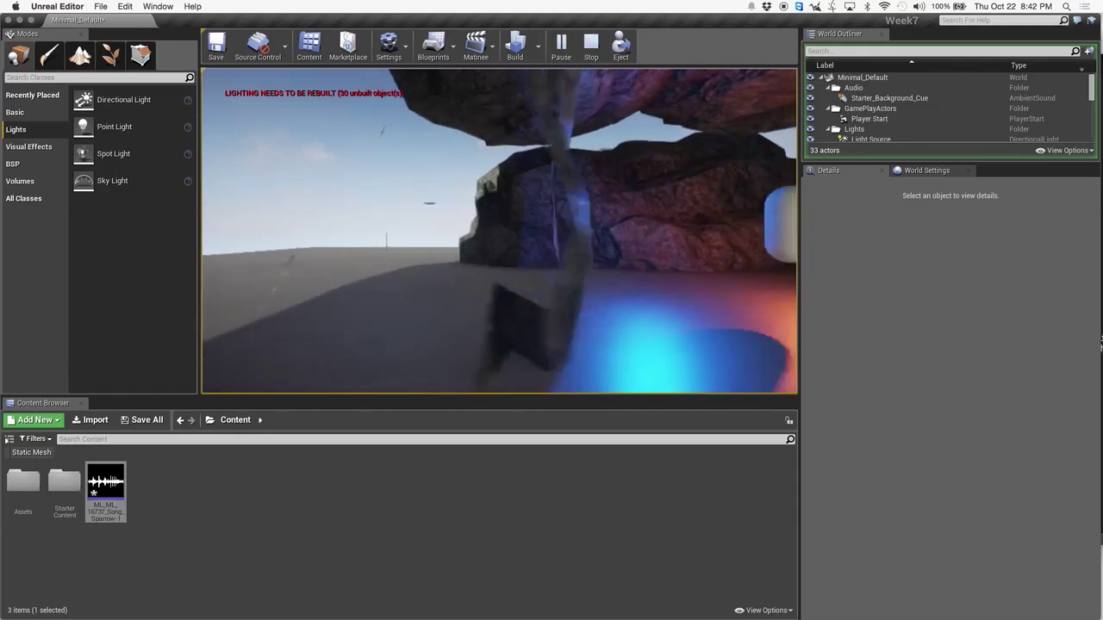
pyautogui.press('w')
pyautogui.press('s')
pyautogui.press('s')
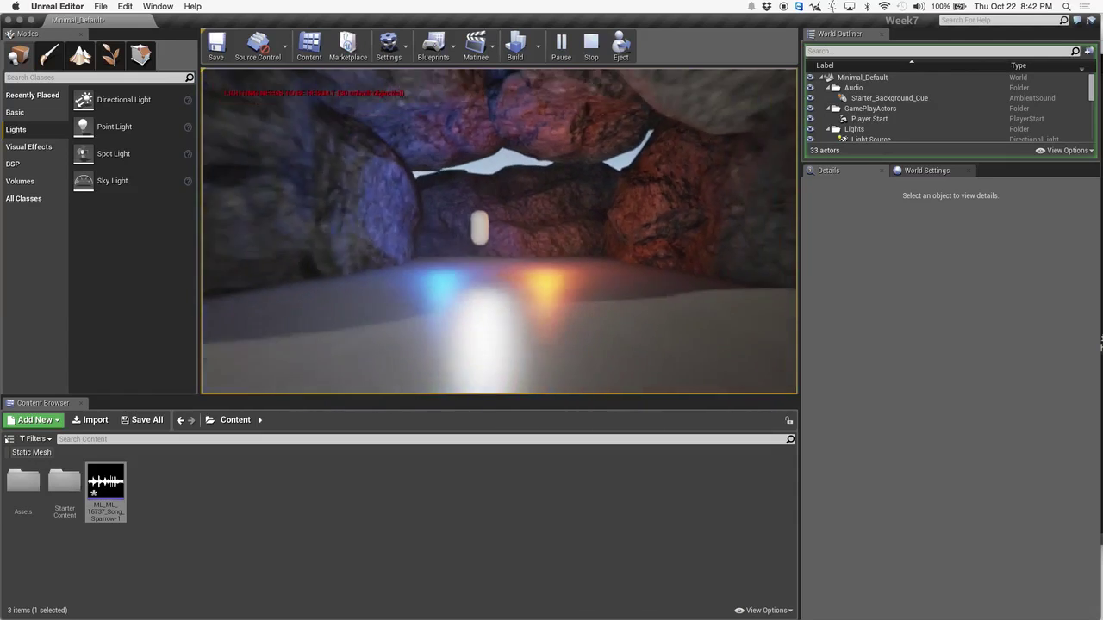
pyautogui.press('Escape')
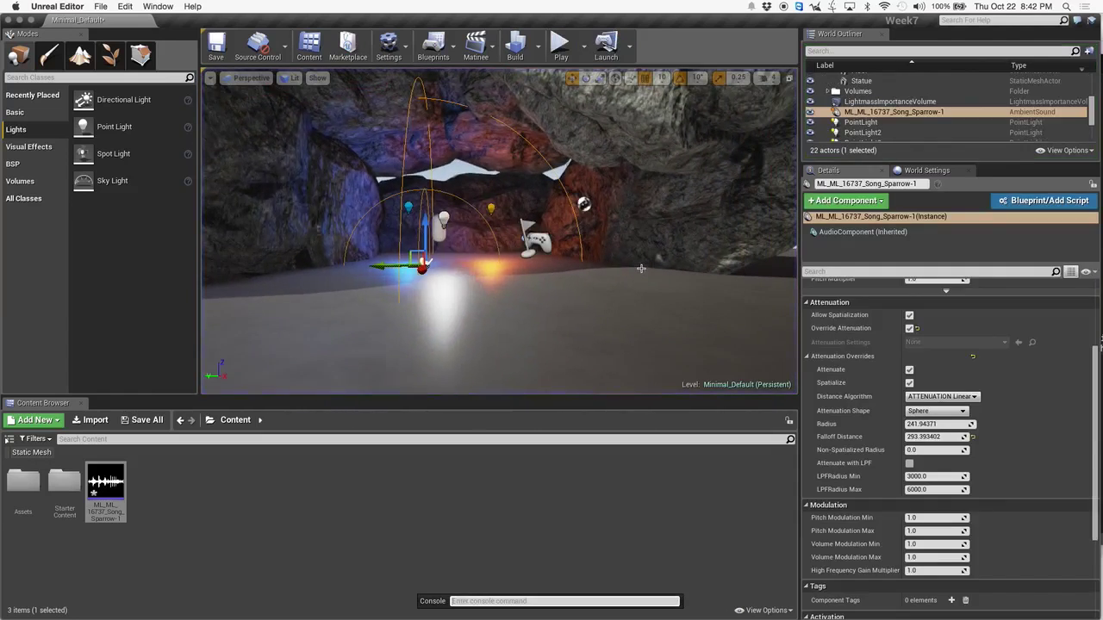
# - Enable Attenuate with LPF for the Song Sparrow sound and lower LPFRadius Min to about 29.5
pyautogui.moveTo(655, 275); pyautogui.dragTo(646, 242, button='right')
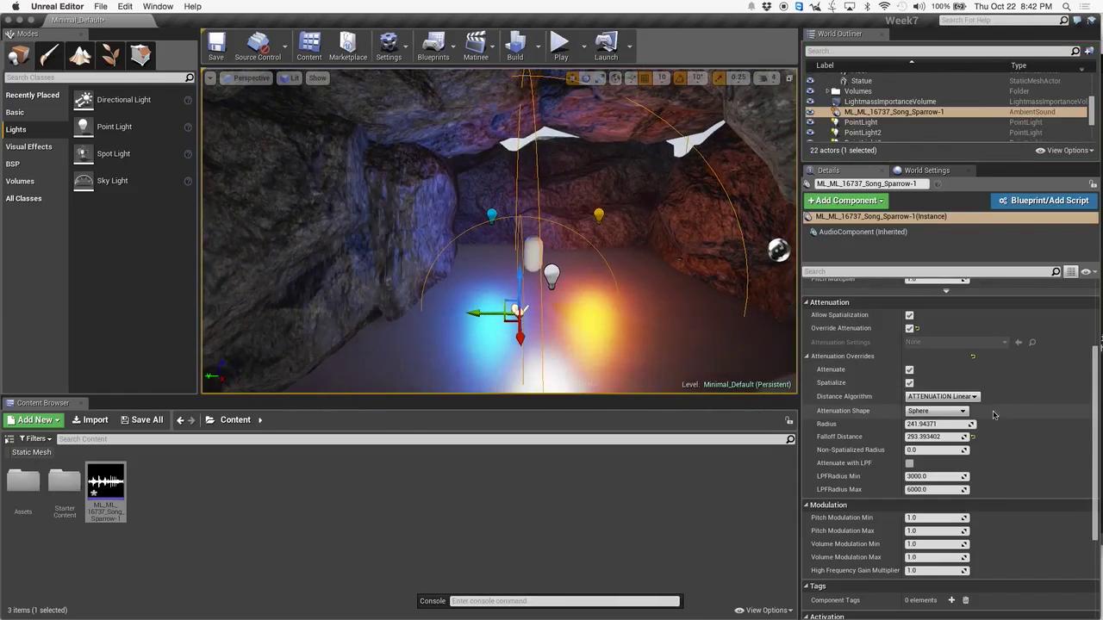
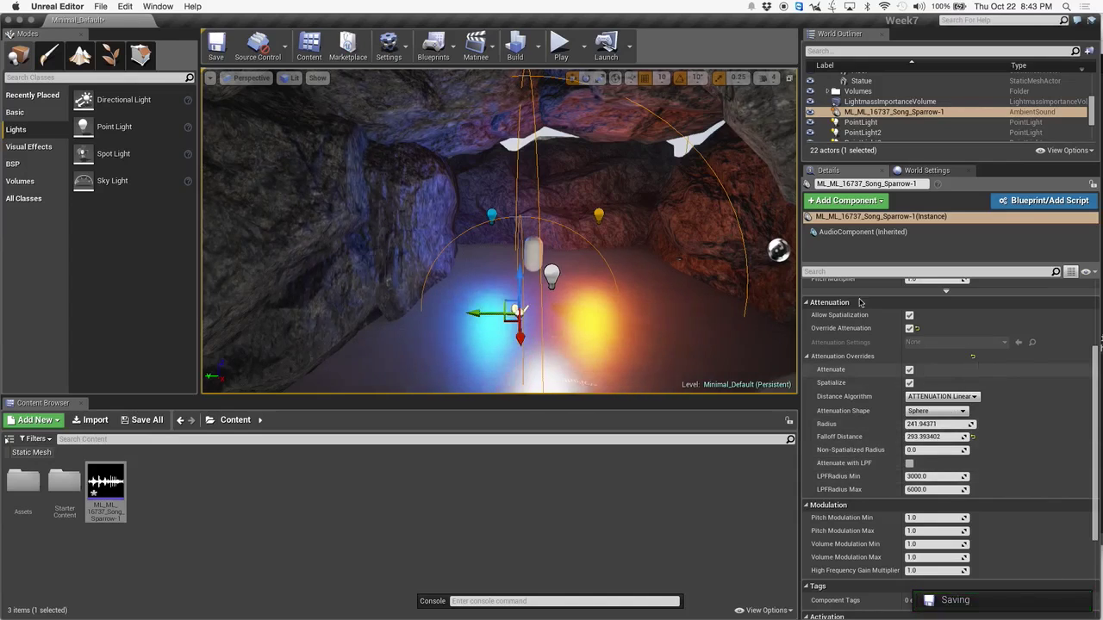
pyautogui.scroll(-1, 970, 466)
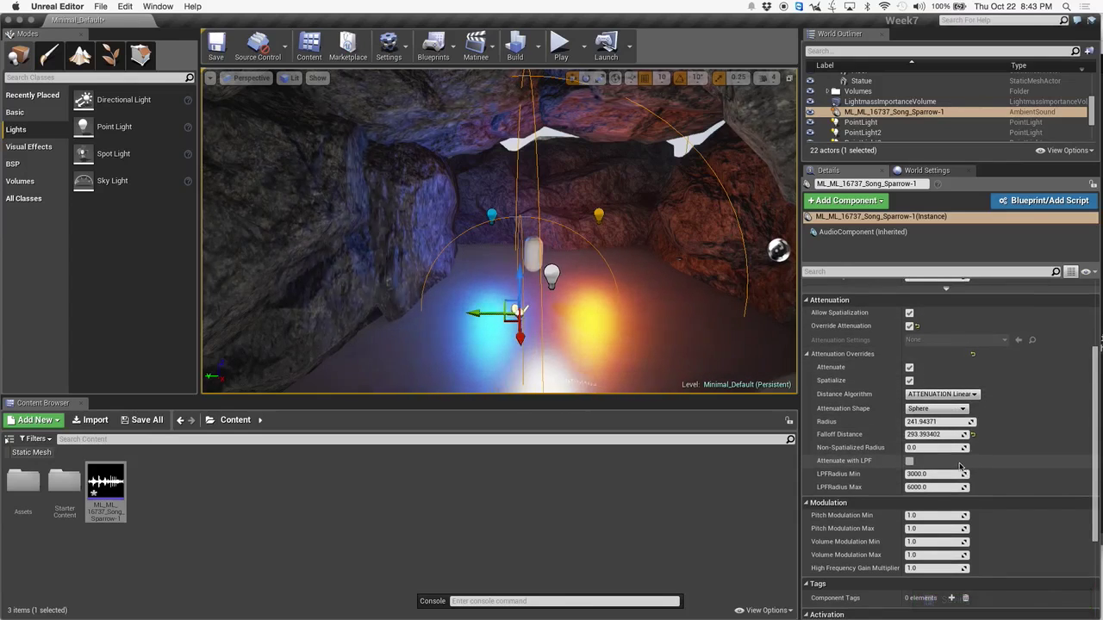
pyautogui.click(910, 461)
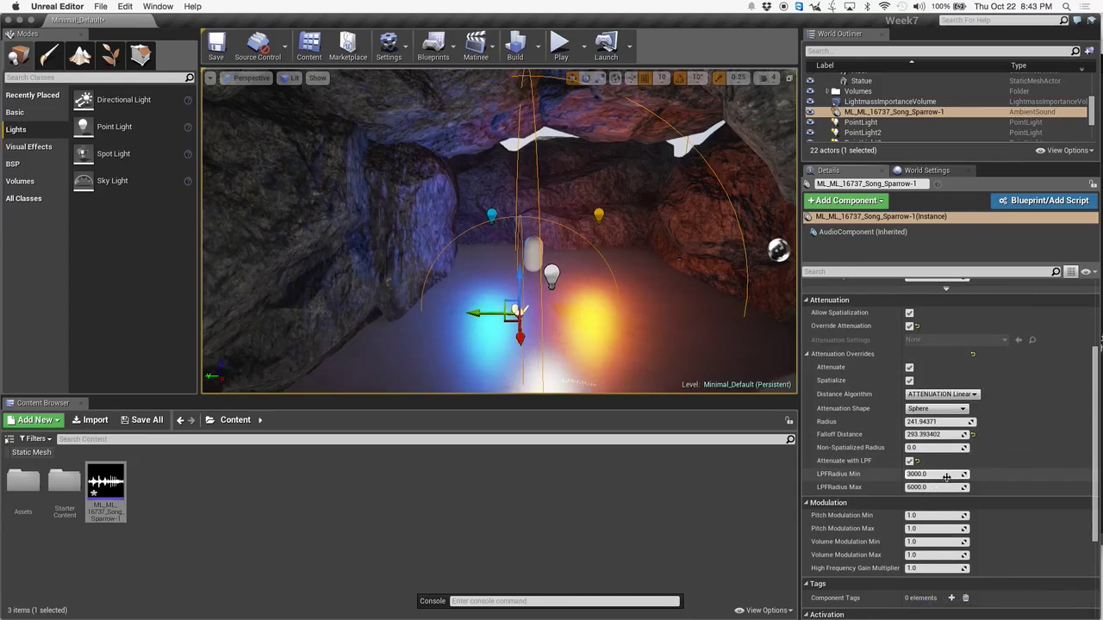
pyautogui.moveTo(936, 474); pyautogui.dragTo(896, 474)
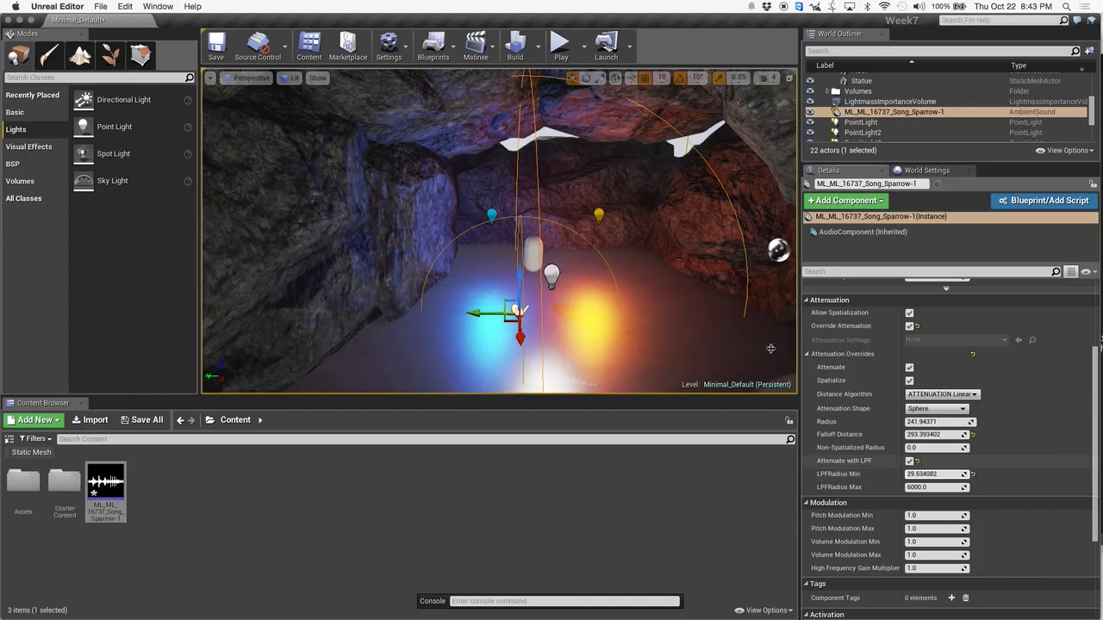
pyautogui.moveTo(498, 231)
pyautogui.mouseDown(button='right')
pyautogui.moveTo(465, 259)
pyautogui.moveTo(482, 226)
pyautogui.moveTo(474, 211)
pyautogui.moveTo(496, 237)
pyautogui.mouseUp(button='right')
pyautogui.moveTo(543, 347); pyautogui.dragTo(586, 357, button='right')
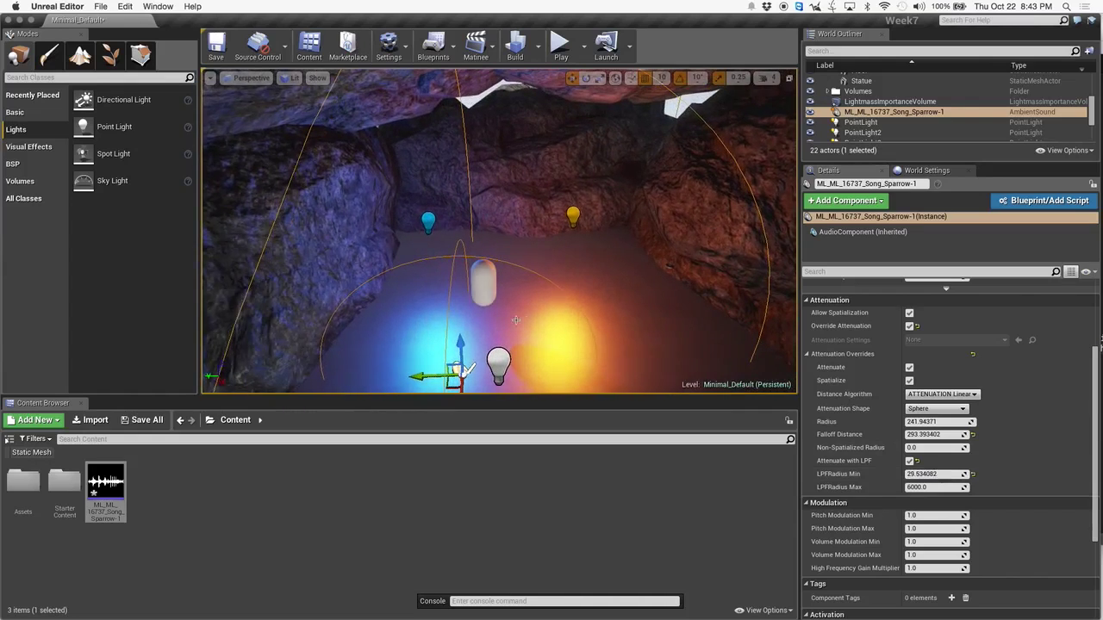
# - Set the sparrow ambient sound's LPFRadius Max to about 71.93 and play the level, moving toward and away from the cave
pyautogui.moveTo(939, 488); pyautogui.dragTo(900, 487)
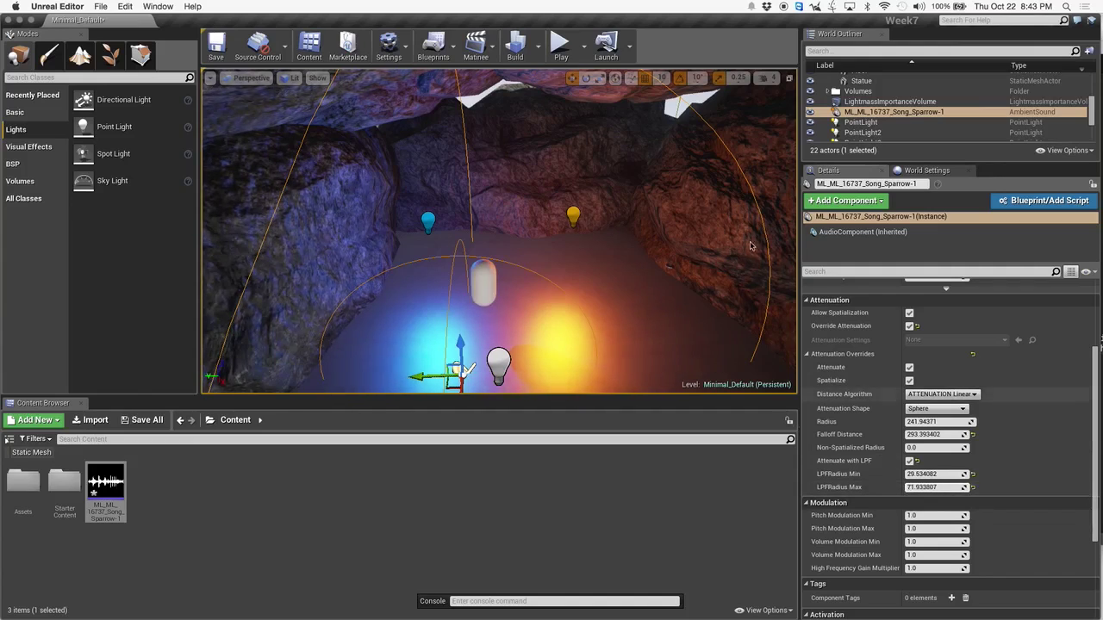
pyautogui.click(561, 45)
pyautogui.press('s')
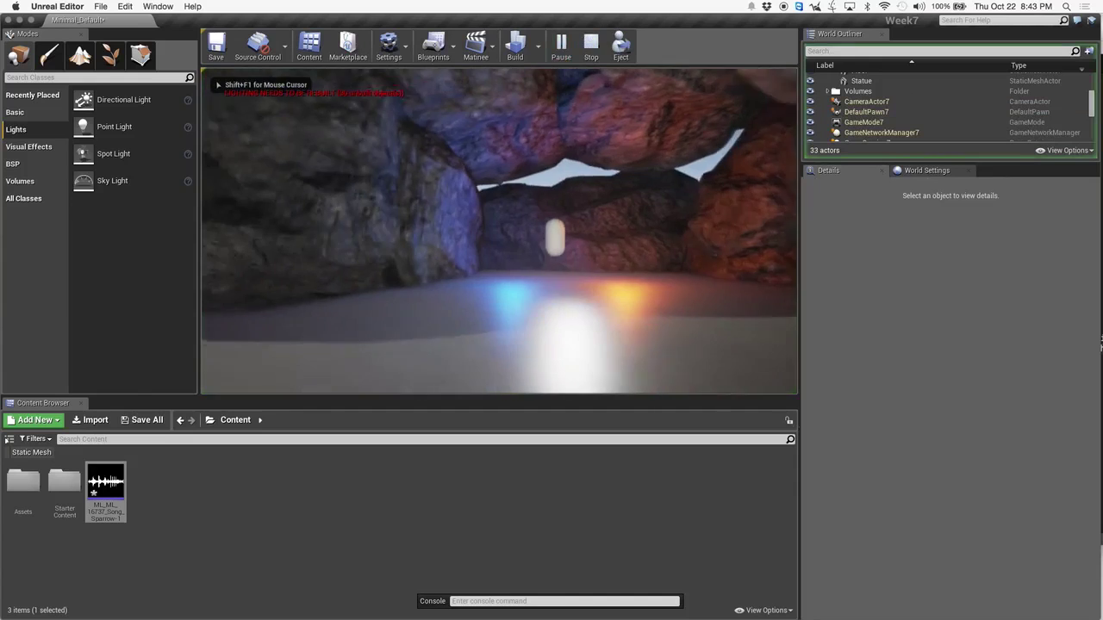
pyautogui.press('w')
pyautogui.press('s')
pyautogui.press('s')
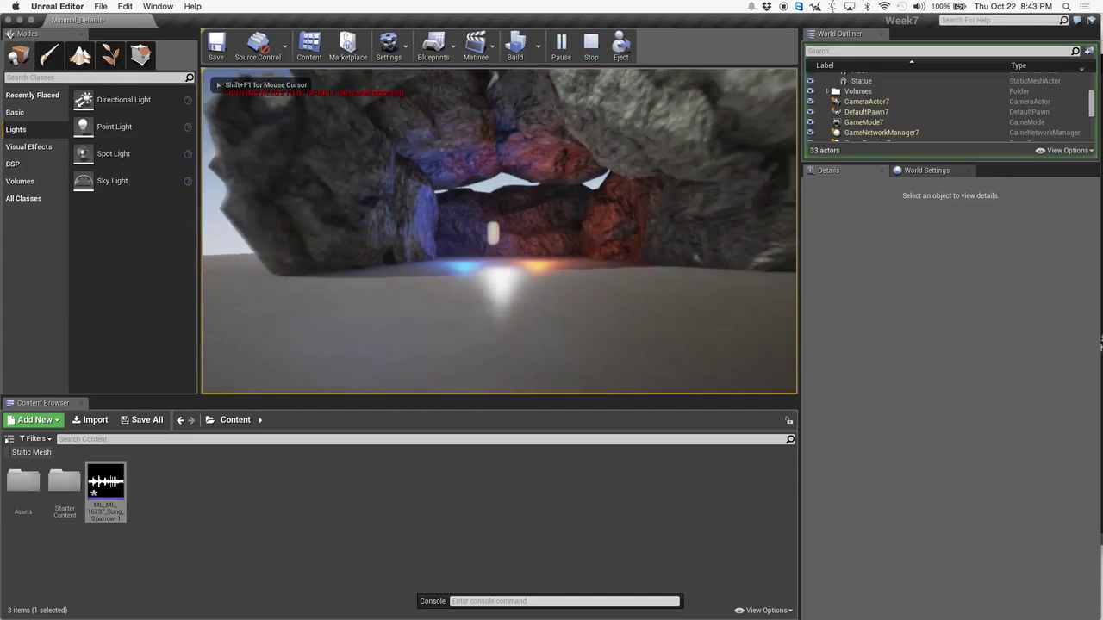
pyautogui.press('w')
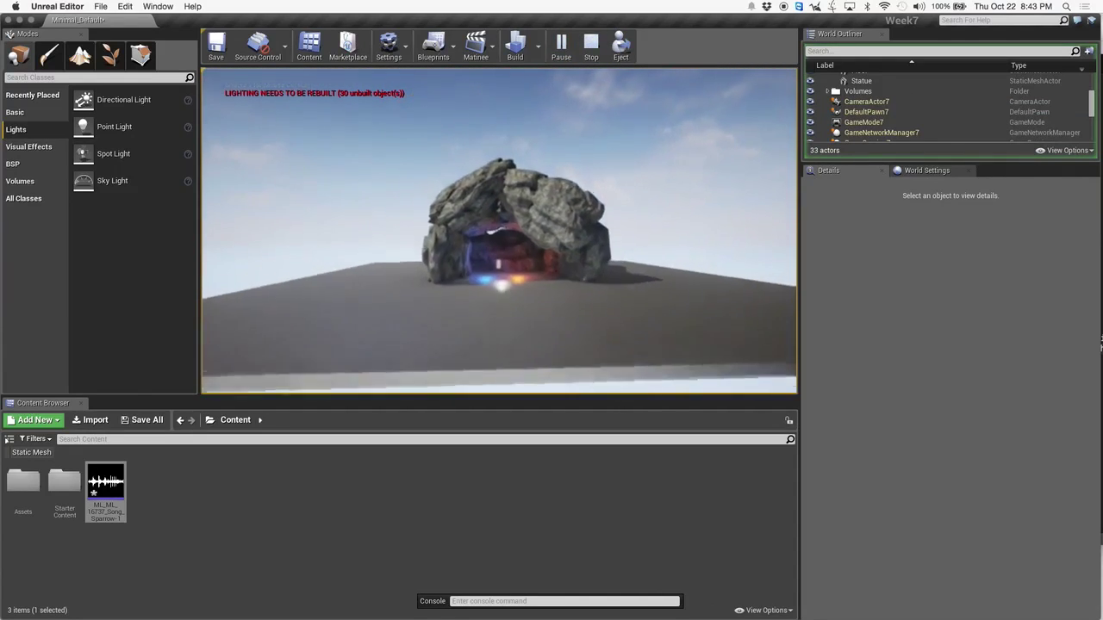
pyautogui.press('s')
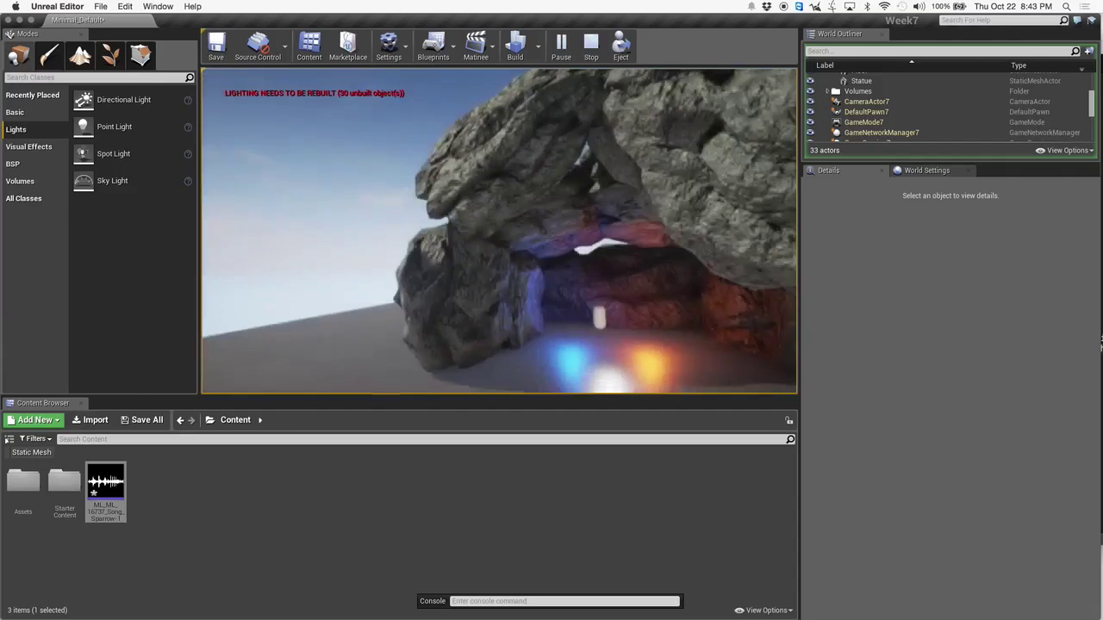
pyautogui.press('Escape')
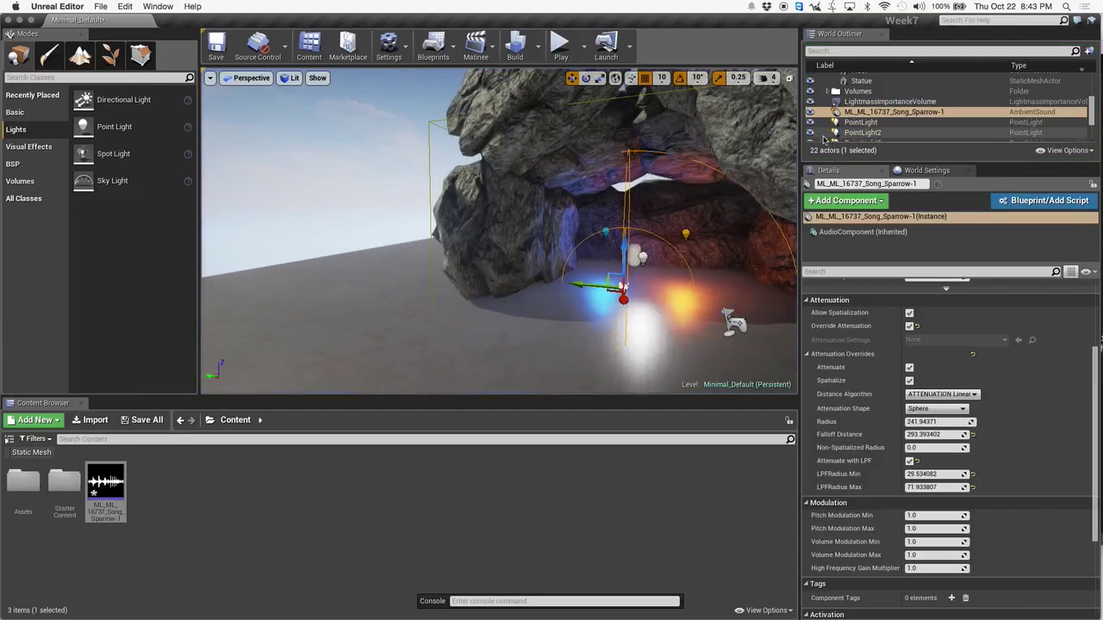
# - Delete the Starter_Background_Cue ambient sound from the level and briefly play the level to check the audio
pyautogui.moveTo(840, 161); pyautogui.dragTo(847, 497)
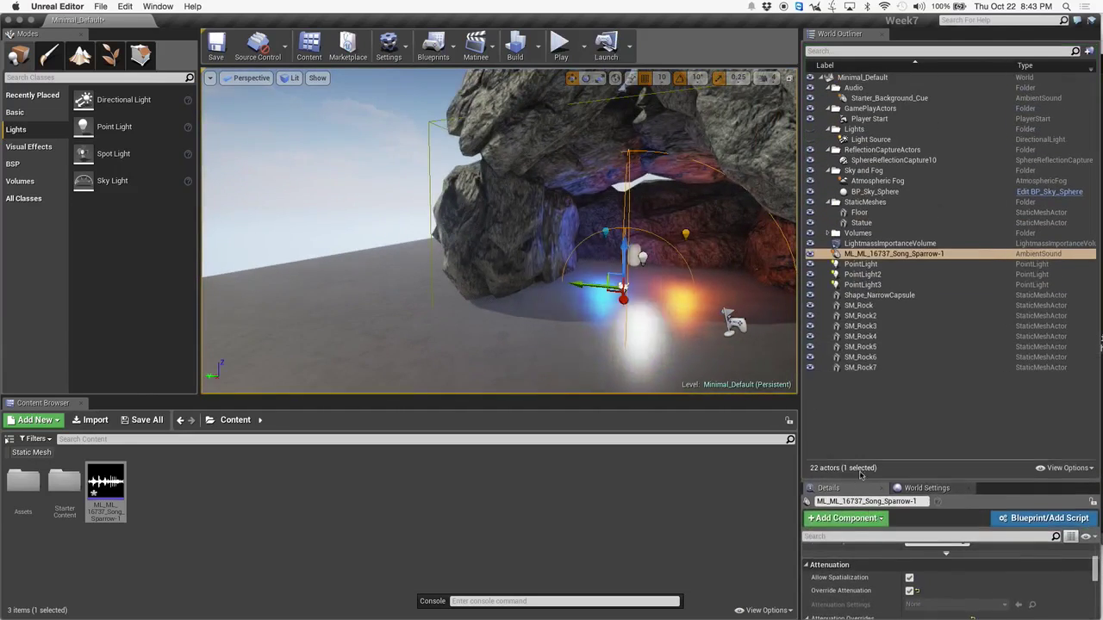
pyautogui.click(888, 99)
pyautogui.press('Delete')
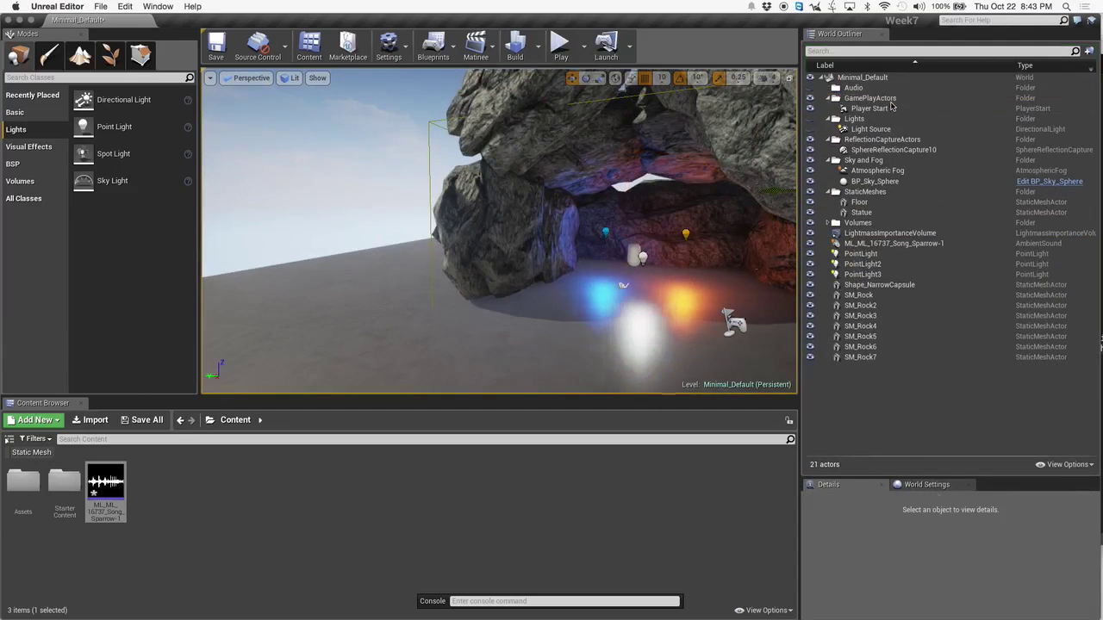
pyautogui.click(553, 52)
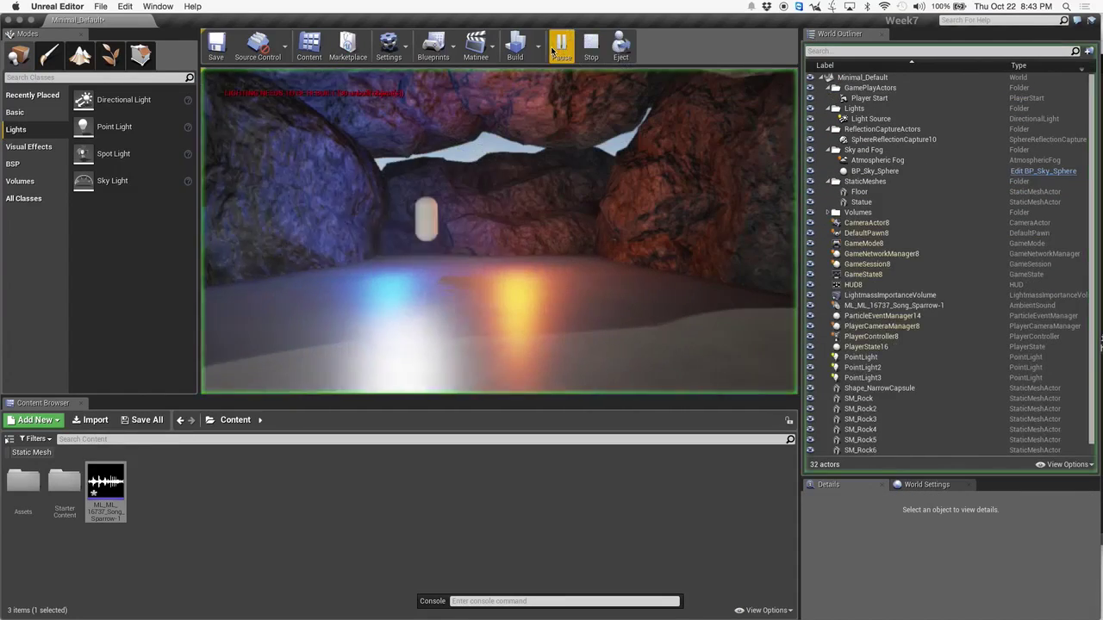
pyautogui.click(591, 48)
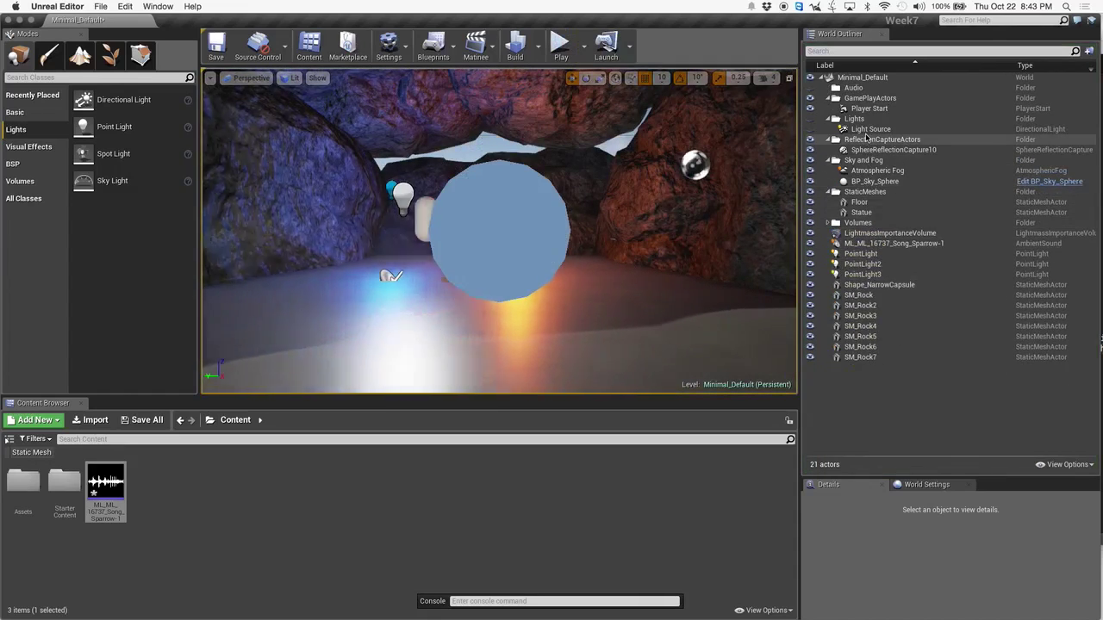
# - Set the sparrow ambient sound's Falloff Distance to about 3645.5 and play the level, moving away from the cave and back
pyautogui.click(389, 276)
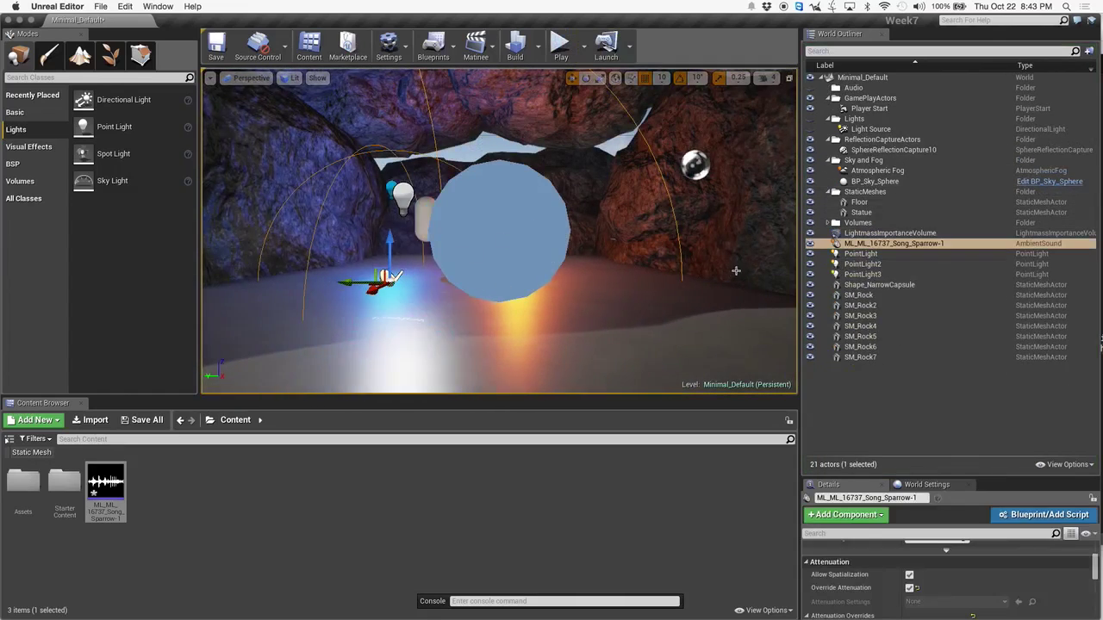
pyautogui.moveTo(906, 477); pyautogui.dragTo(906, 145)
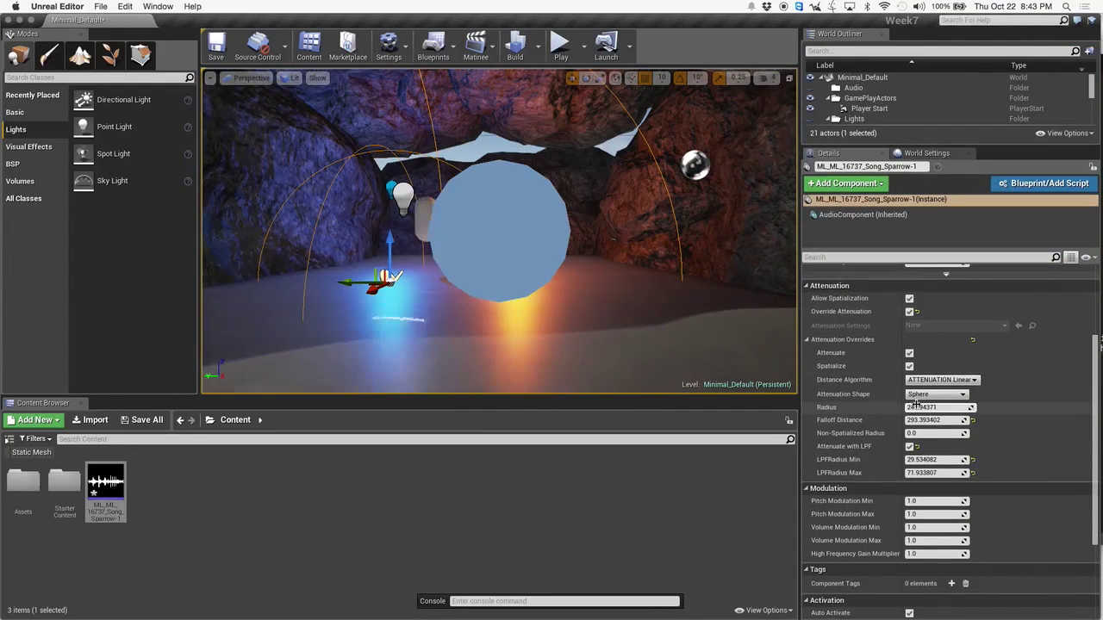
pyautogui.moveTo(931, 420); pyautogui.dragTo(983, 419)
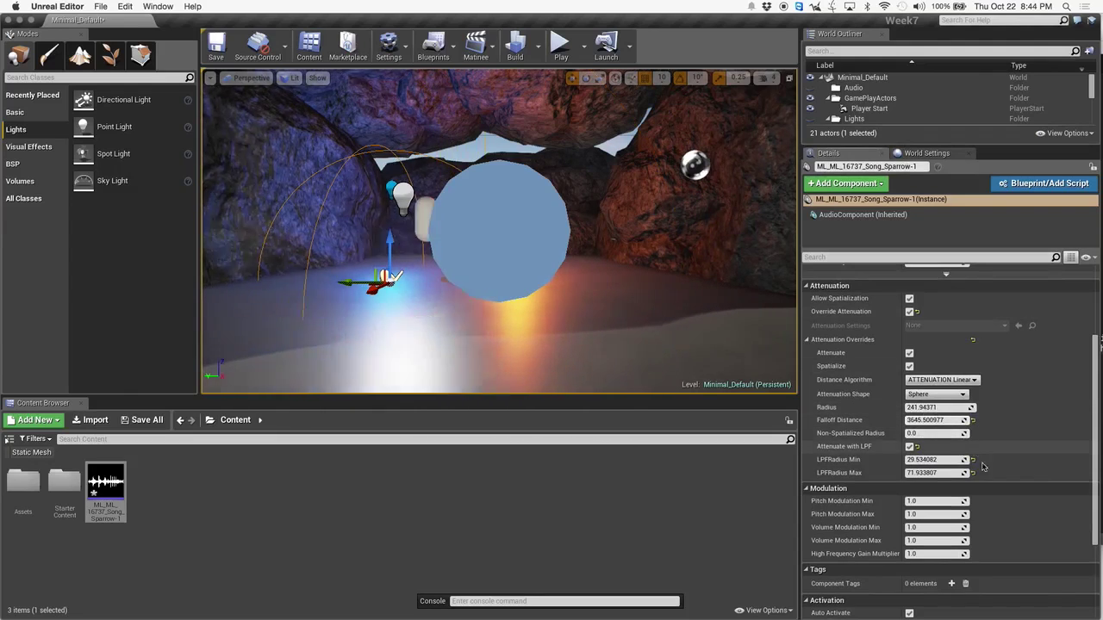
pyautogui.click(561, 44)
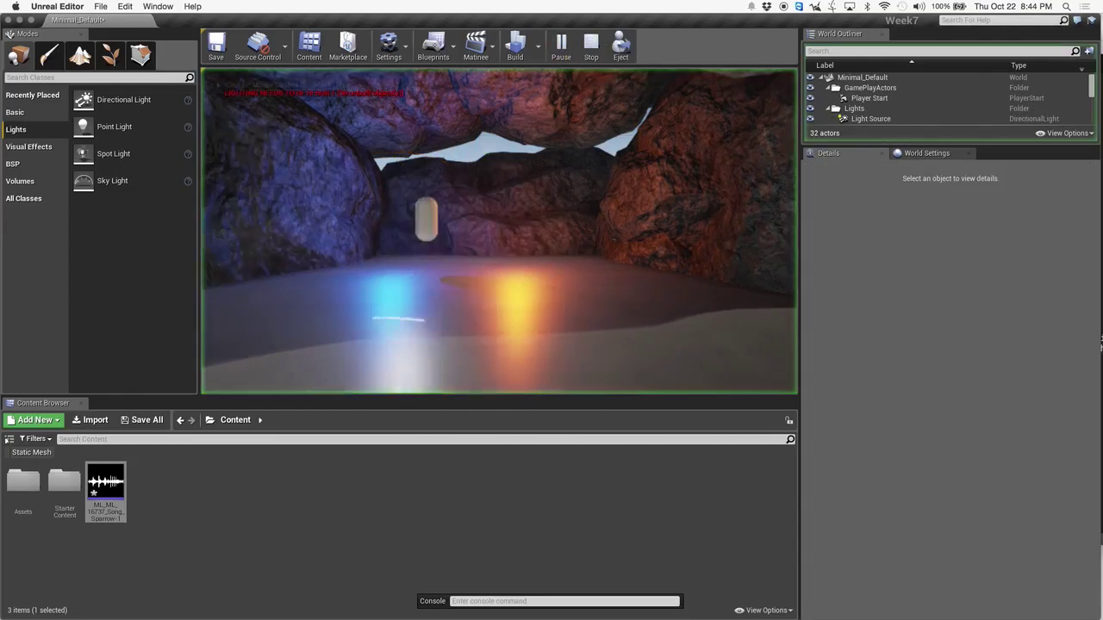
pyautogui.press('s')
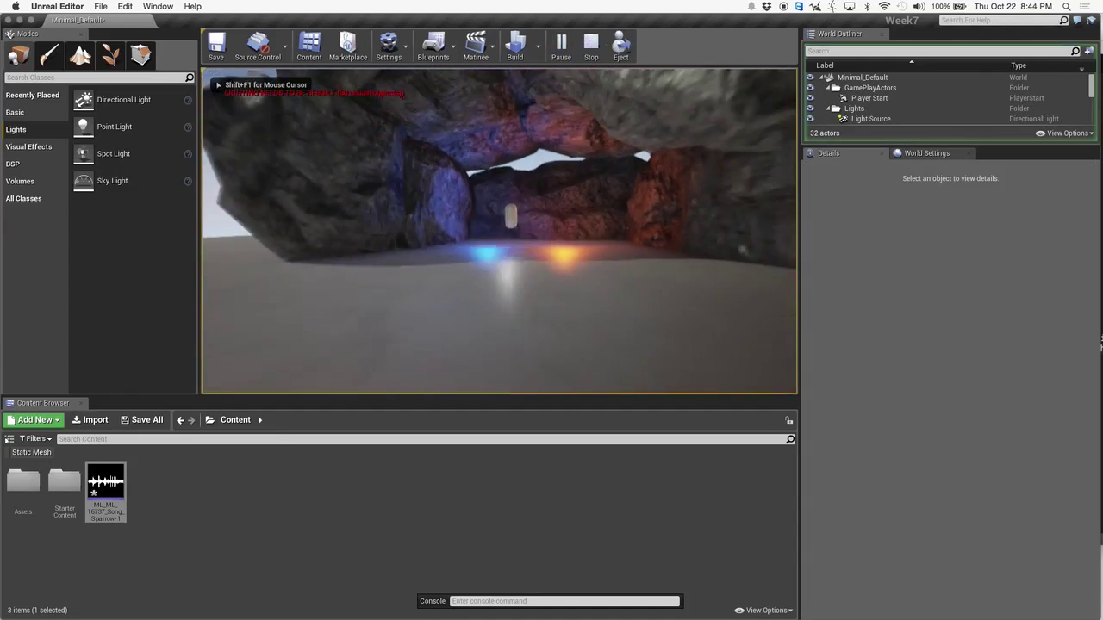
pyautogui.press('s')
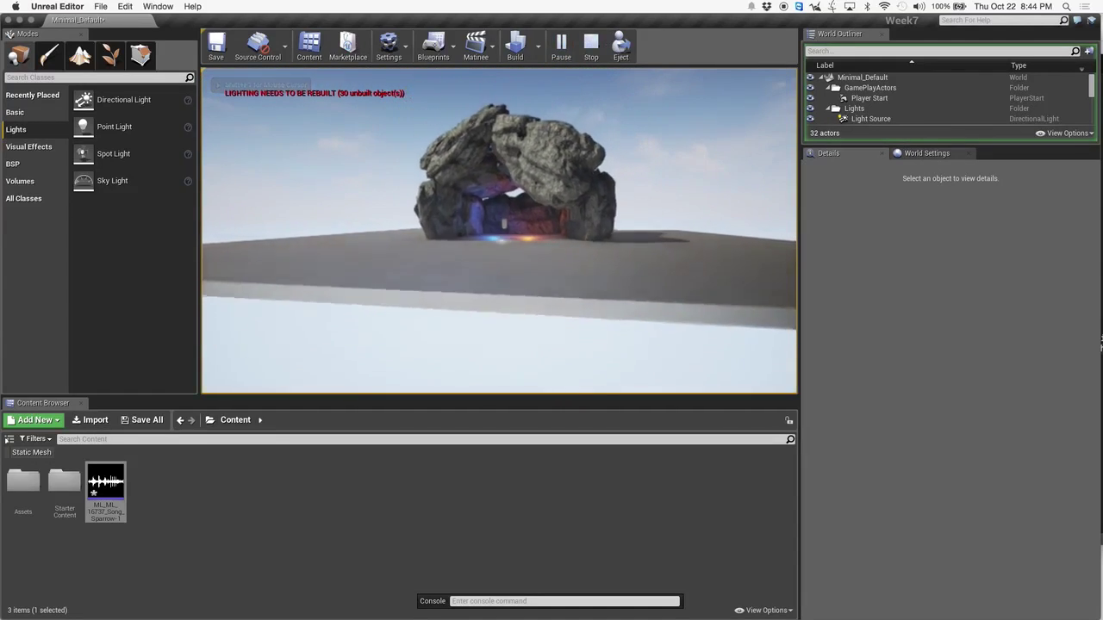
pyautogui.press('w')
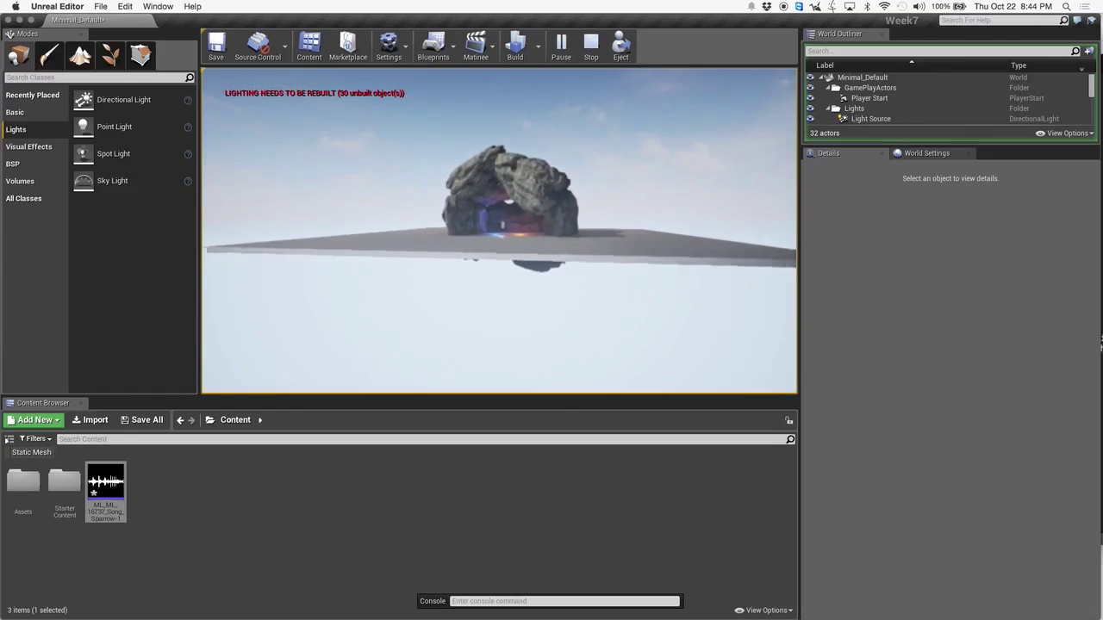
pyautogui.press('w')
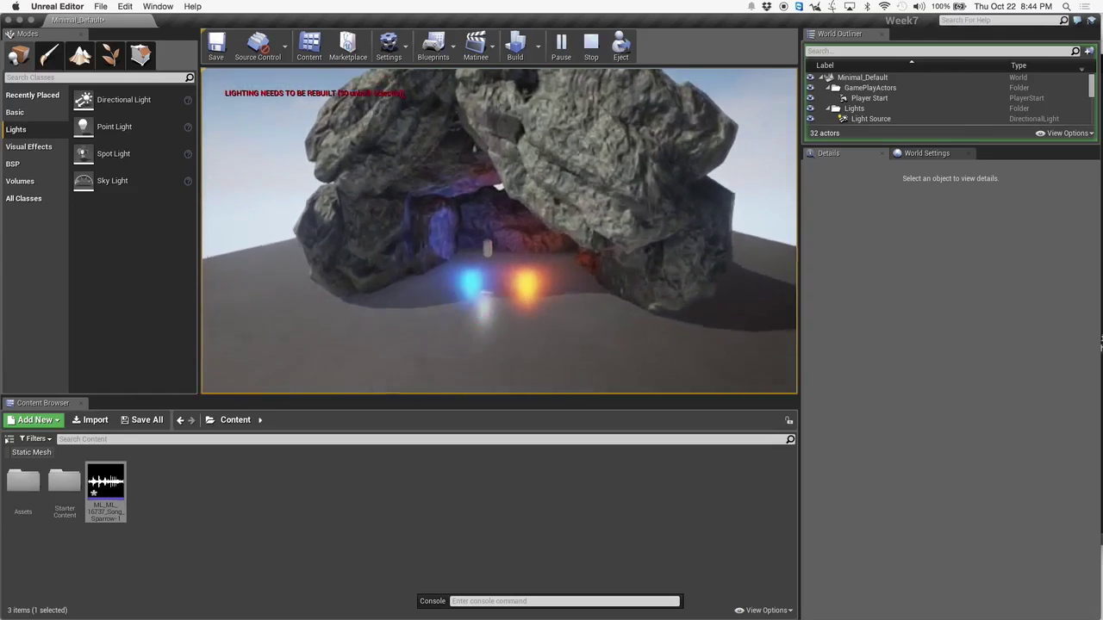
pyautogui.press('Escape')
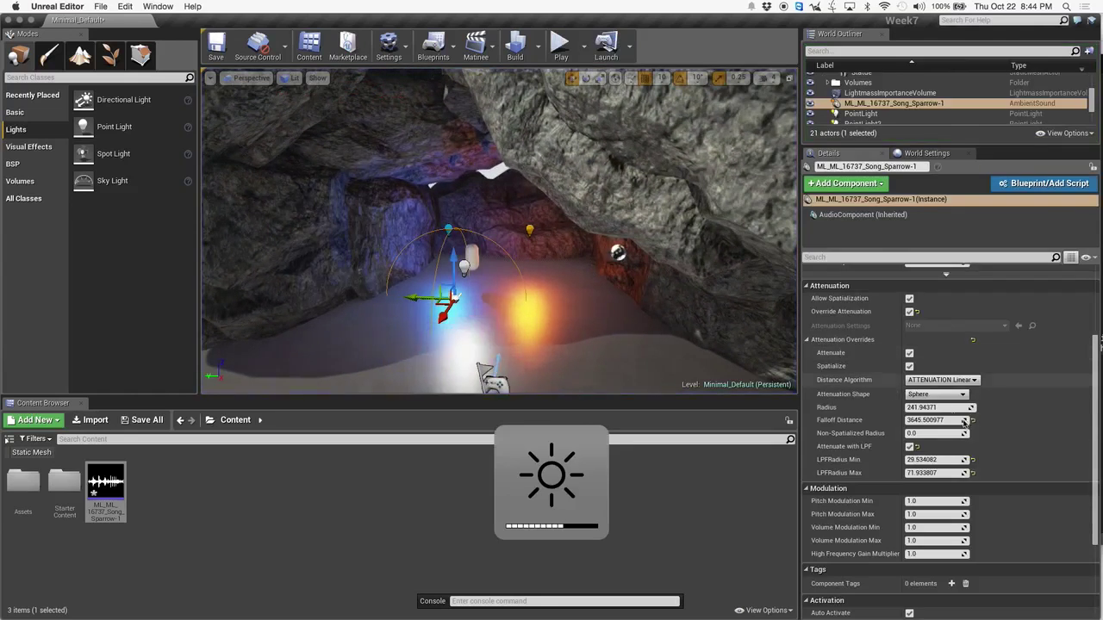
# - Turn off Auto Activate for the sparrow ambient sound and play the level inside the cave
pyautogui.scroll(-5, 1041, 459)
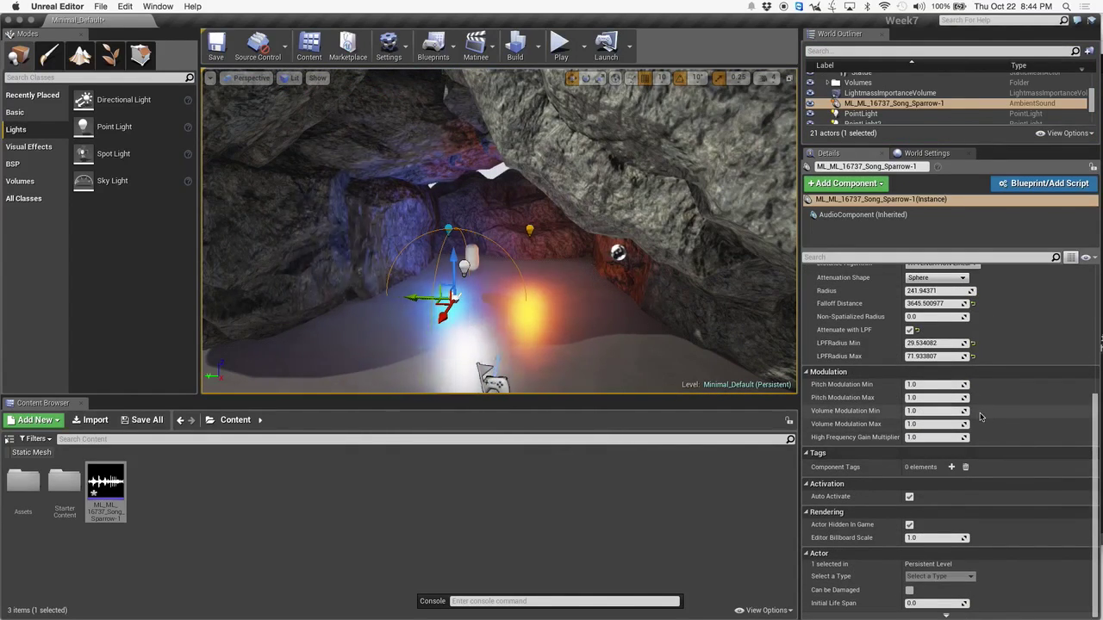
pyautogui.click(909, 498)
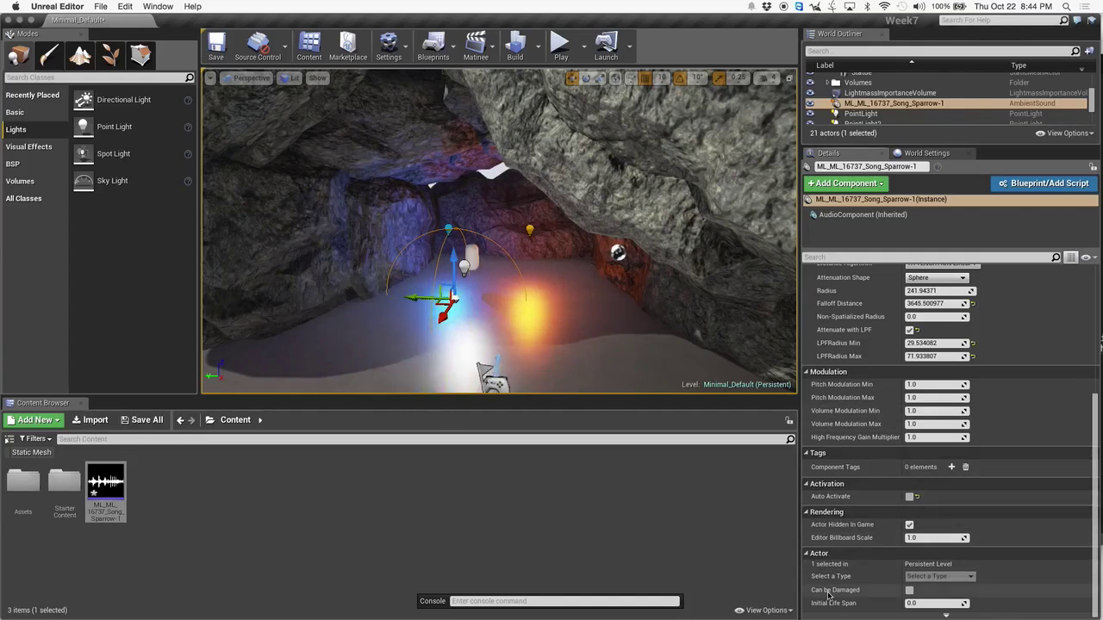
pyautogui.click(560, 45)
pyautogui.click(499, 231)
pyautogui.press('w')
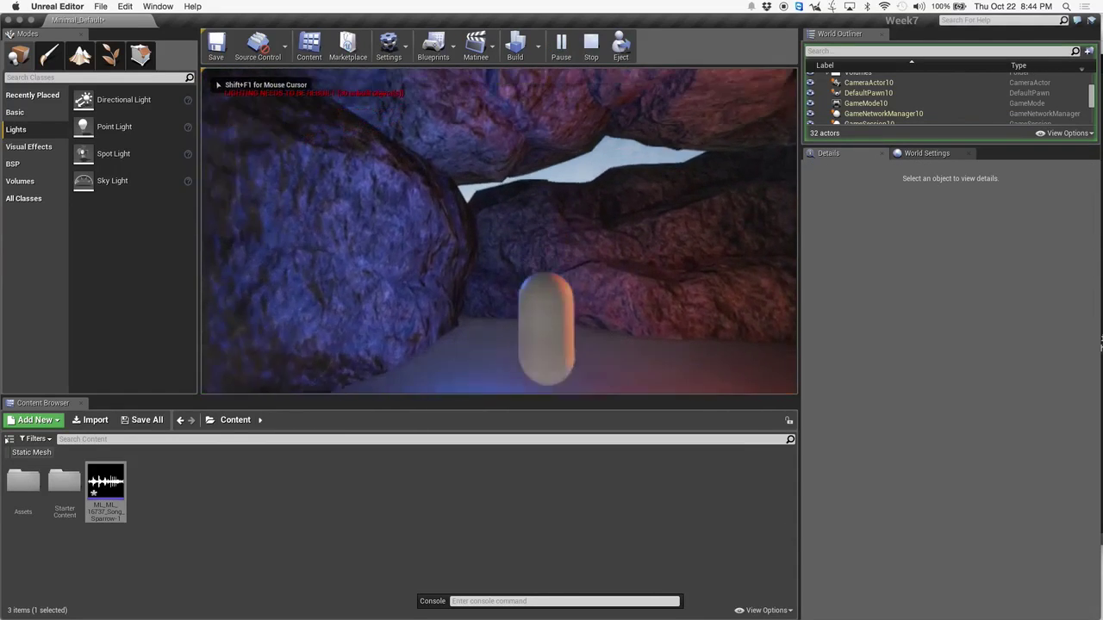
pyautogui.press('s')
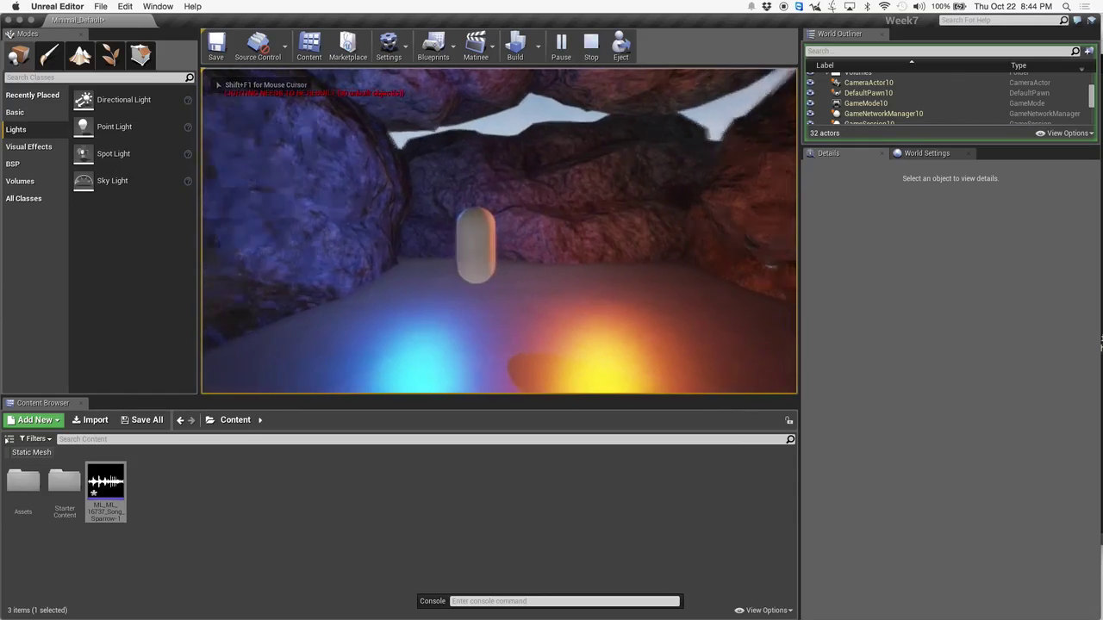
pyautogui.press('Escape')
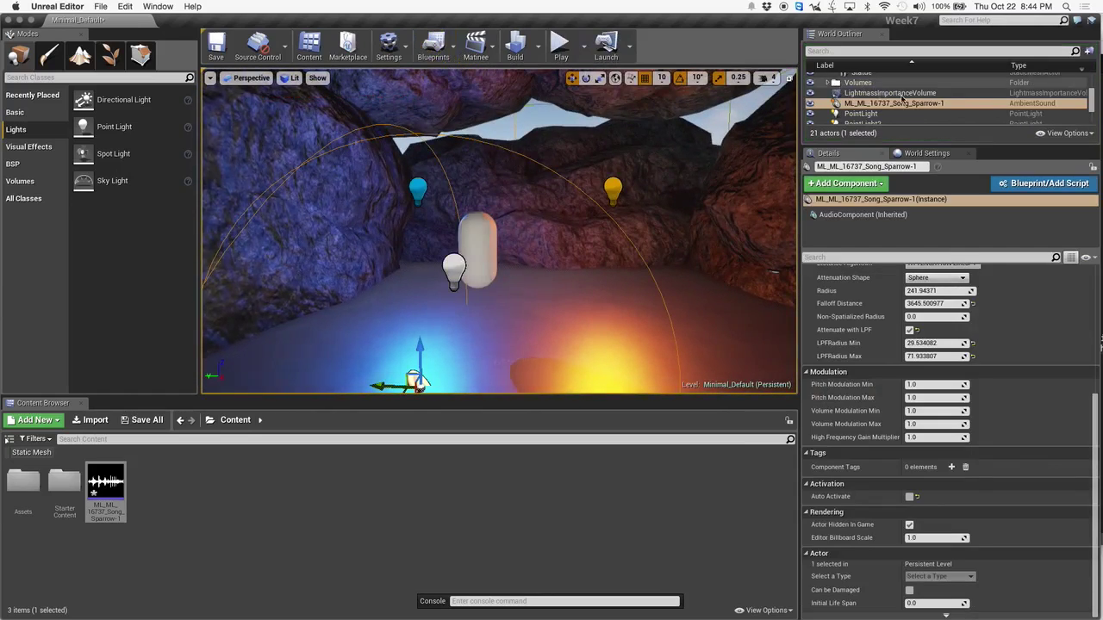
# - Open the Level Blueprint and create a reference to the ML_ML_16737_Song_Sparrow-1 sound in the event graph
pyautogui.click(457, 57)
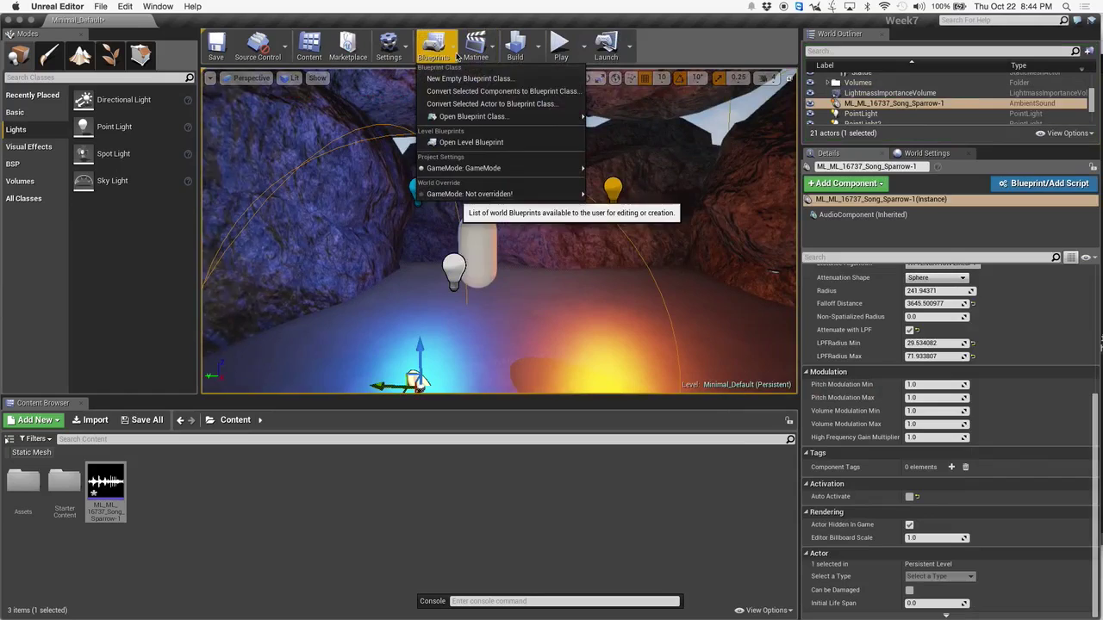
pyautogui.click(495, 142)
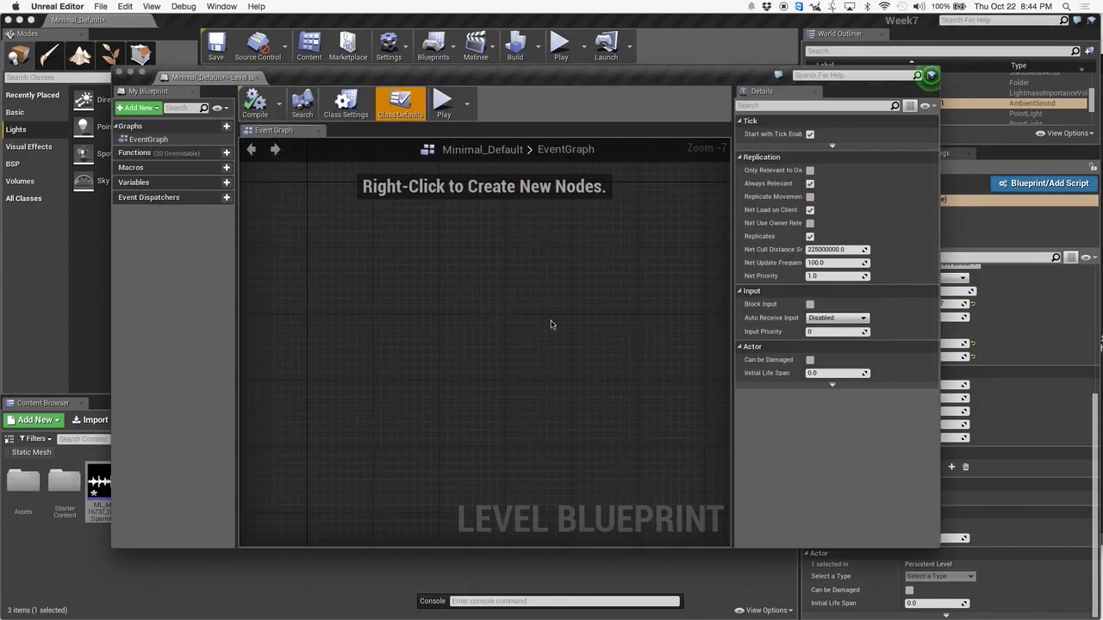
pyautogui.rightClick(348, 270)
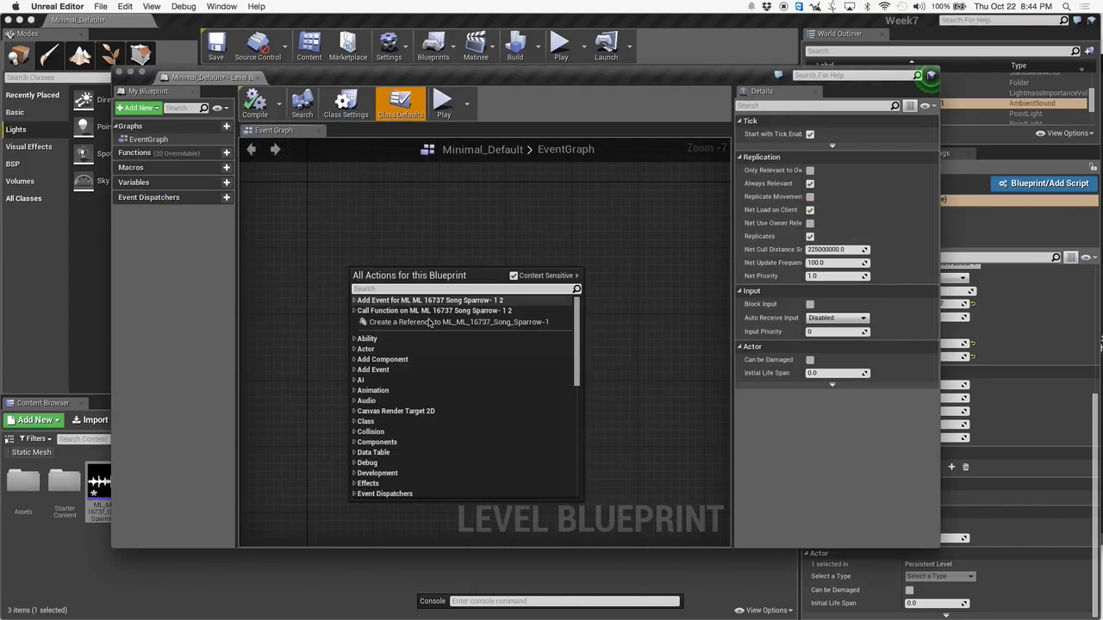
pyautogui.click(370, 323)
# - Add a Play (AudioComponent) node from the sparrow sound reference and move it up beside the audio component node
pyautogui.scroll(7, 340, 267)
pyautogui.moveTo(370, 249); pyautogui.dragTo(387, 349, button='right')
pyautogui.moveTo(413, 304); pyautogui.dragTo(515, 244)
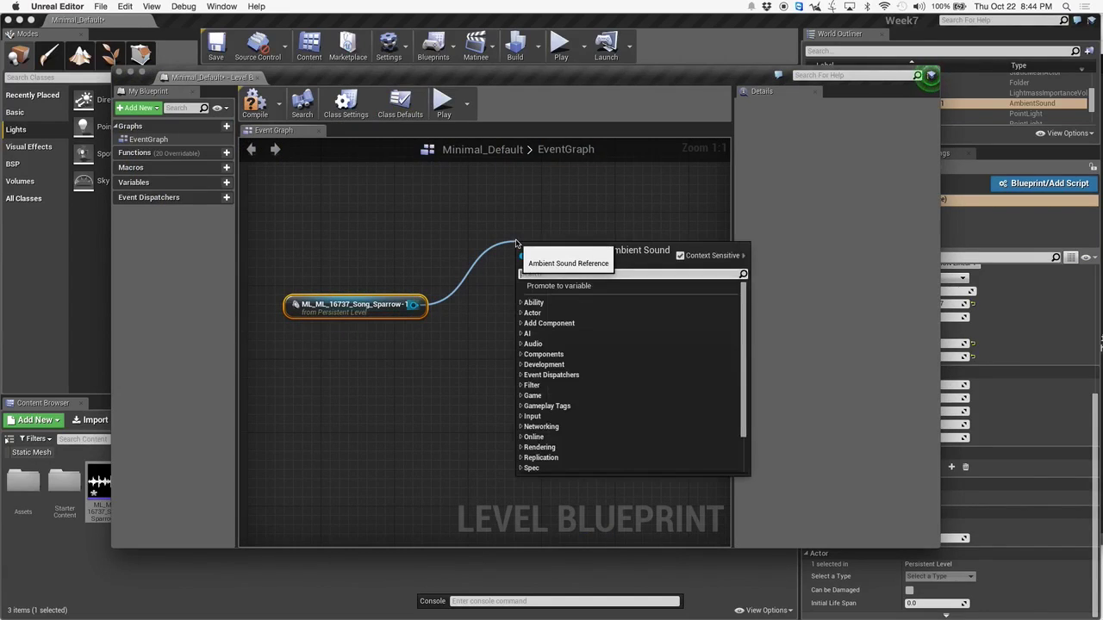
pyautogui.write('play')
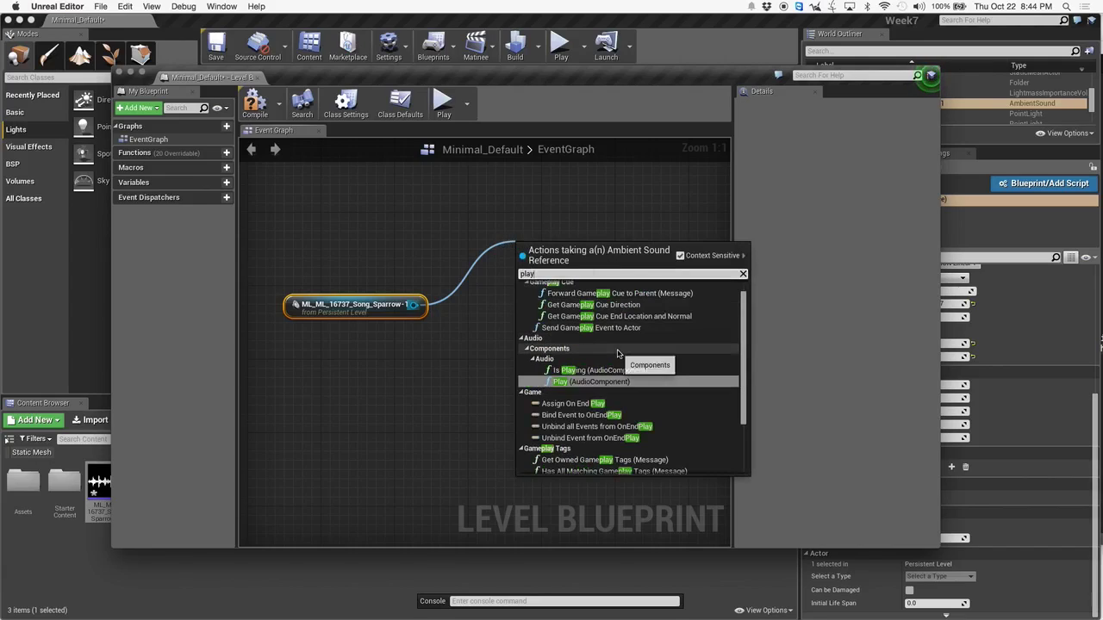
pyautogui.click(596, 386)
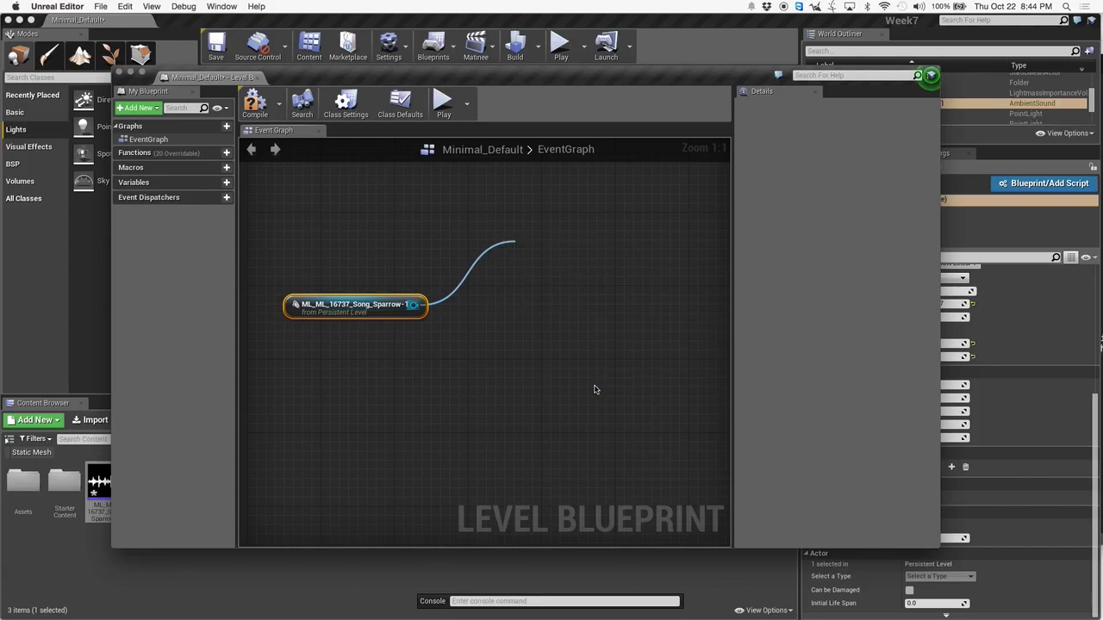
pyautogui.moveTo(665, 320); pyautogui.dragTo(663, 246)
pyautogui.click(626, 303)
pyautogui.click(503, 226)
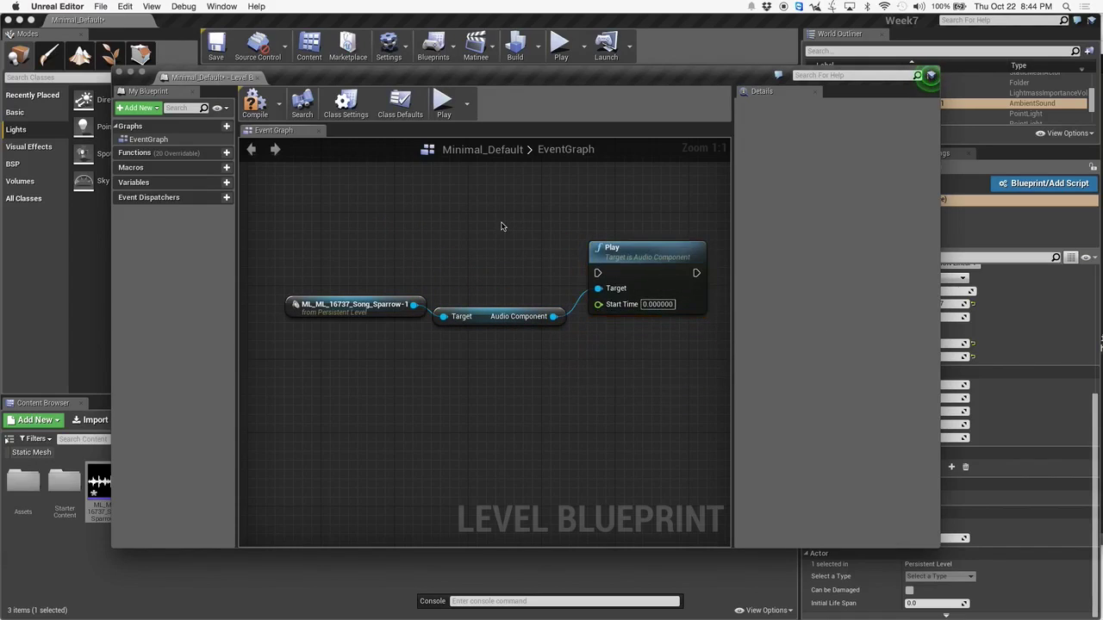
# - Add a G keyboard event, connect its Pressed output to the Play node's execution input, and compile the blueprint
pyautogui.rightClick(459, 219)
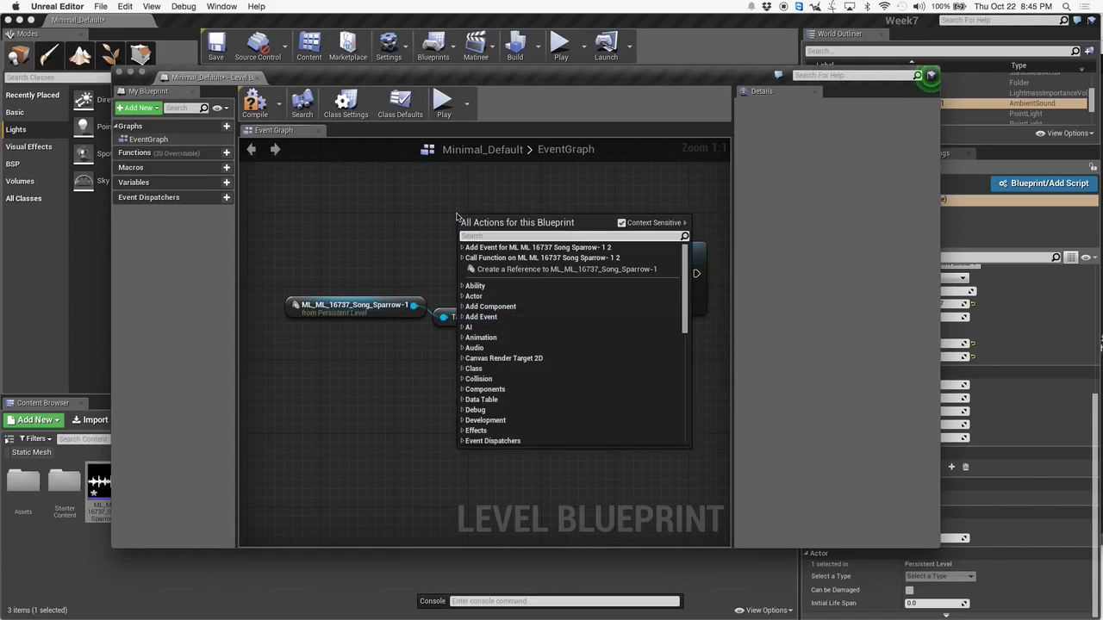
pyautogui.write('g')
pyautogui.click(507, 360)
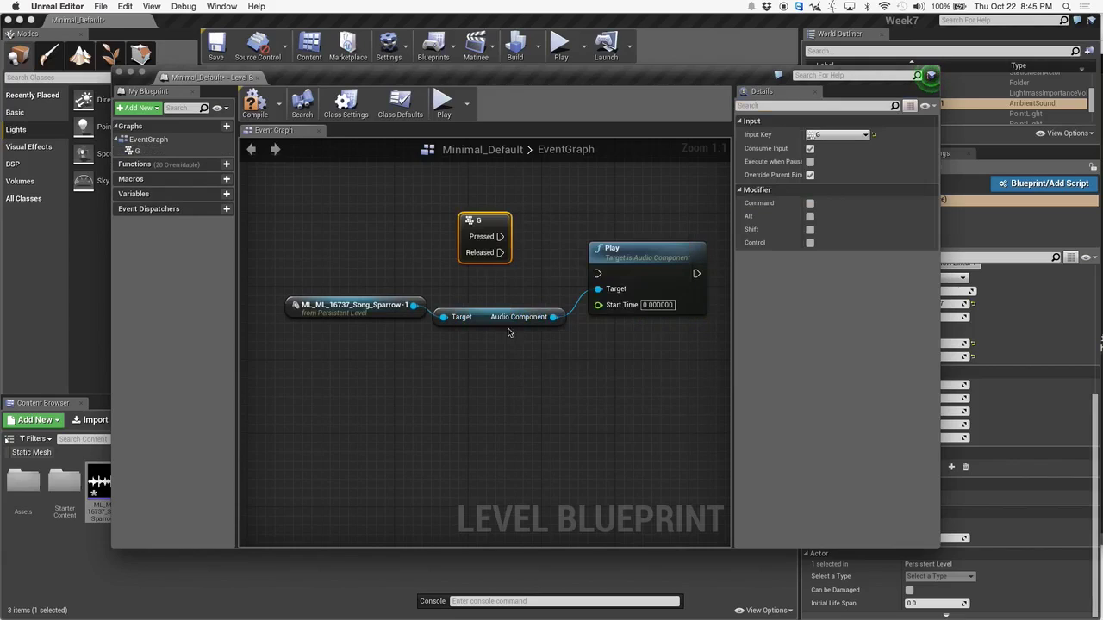
pyautogui.moveTo(501, 243); pyautogui.dragTo(600, 275)
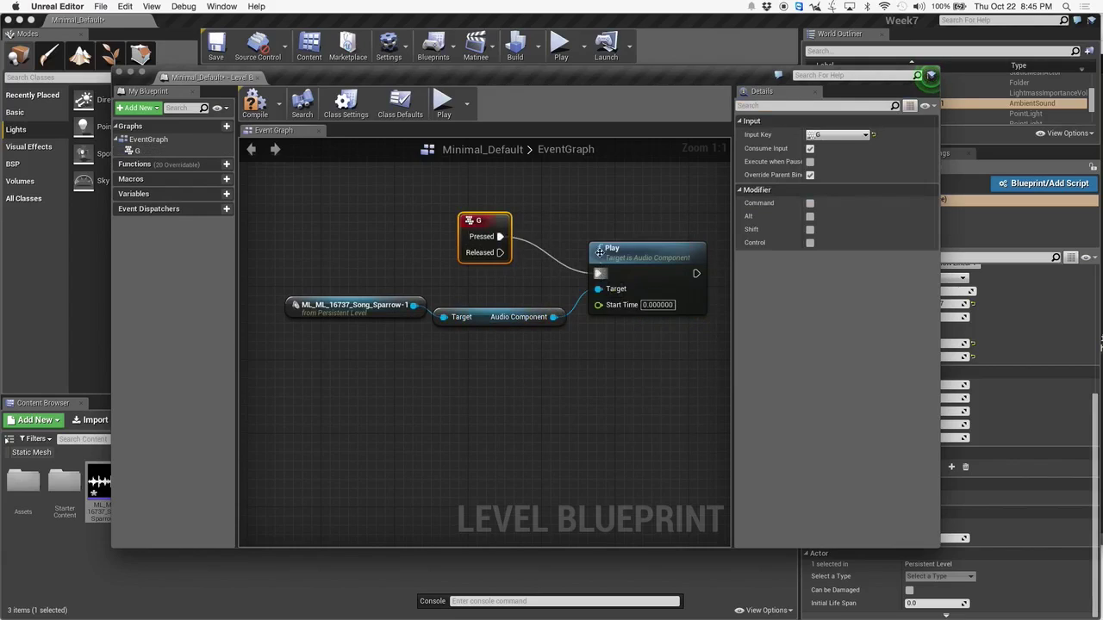
pyautogui.click(253, 104)
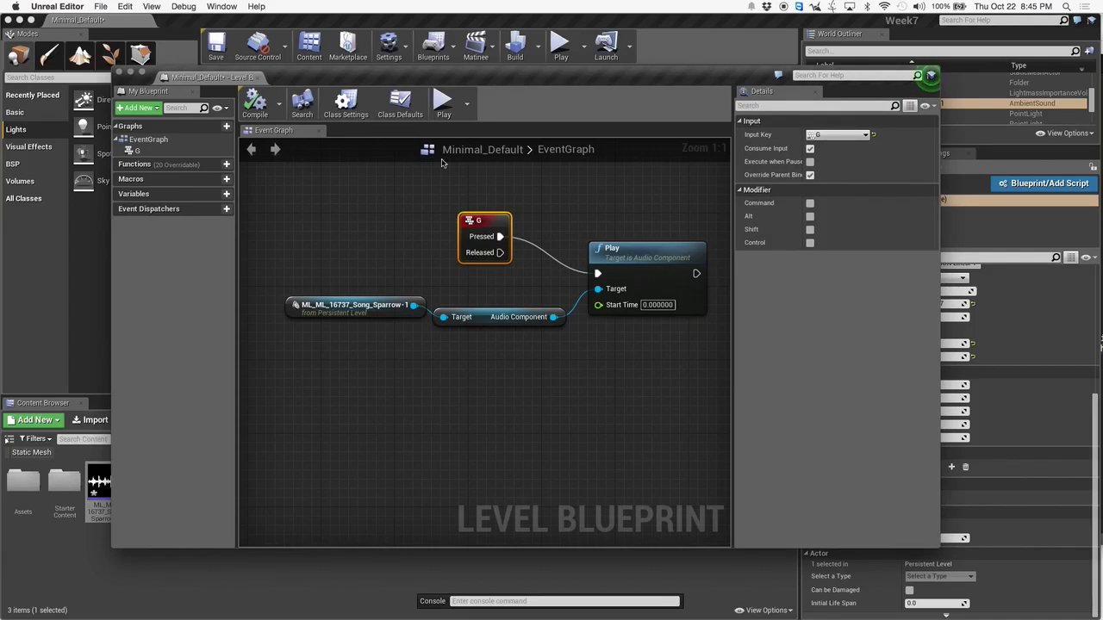
# - Save the level and move the Level Blueprint window aside to uncover the viewport
pyautogui.moveTo(467, 74); pyautogui.dragTo(833, 199)
pyautogui.hotkey('ctrl', 's')
pyautogui.moveTo(720, 203); pyautogui.dragTo(919, 197)
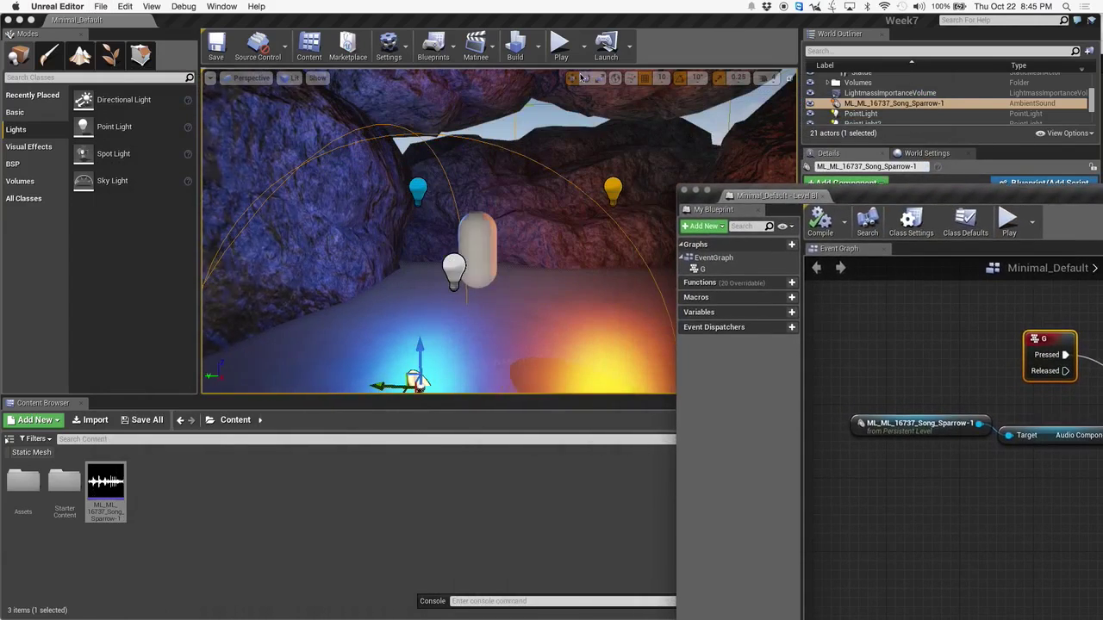
# - Play the level in the cave to test the key-triggered sparrow sound, then stop the session
pyautogui.click(558, 57)
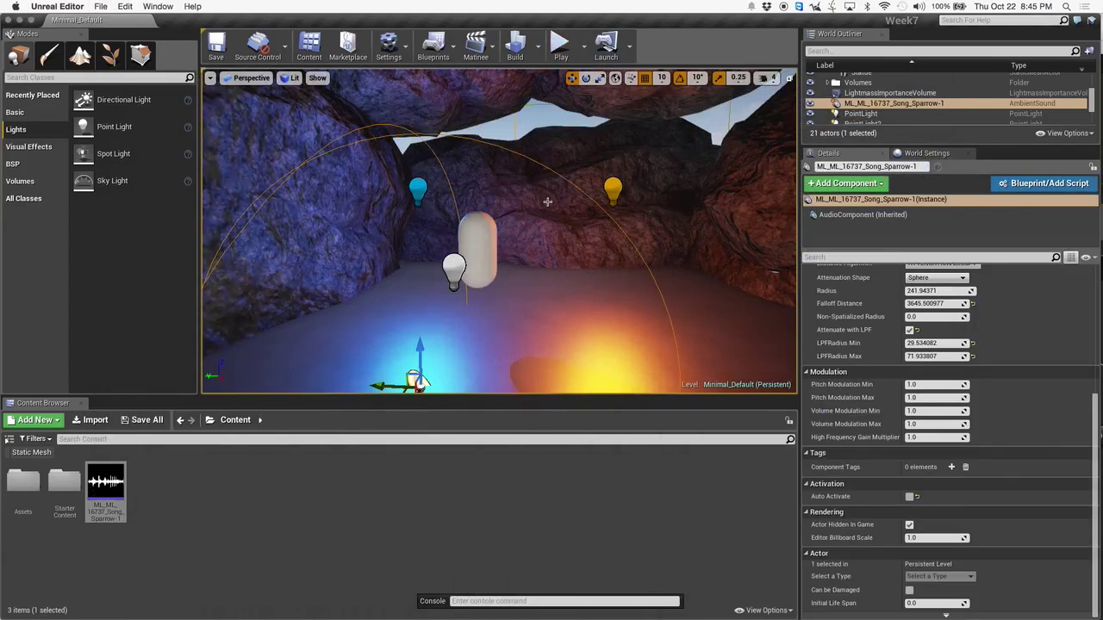
pyautogui.click(559, 57)
pyautogui.press('w')
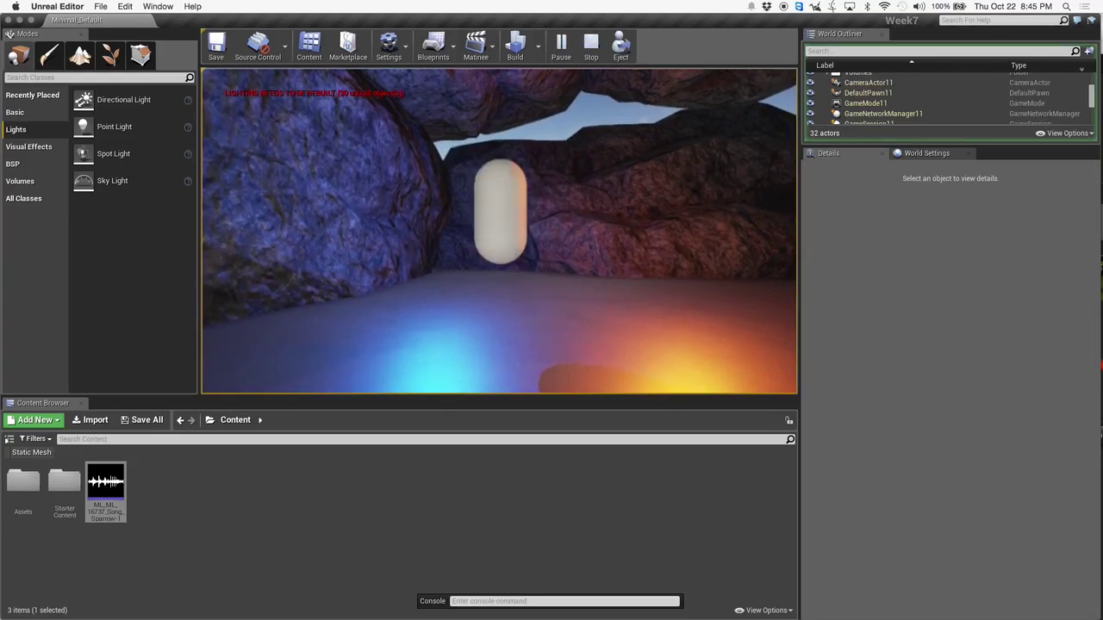
pyautogui.hotkey('shift', 'F1')
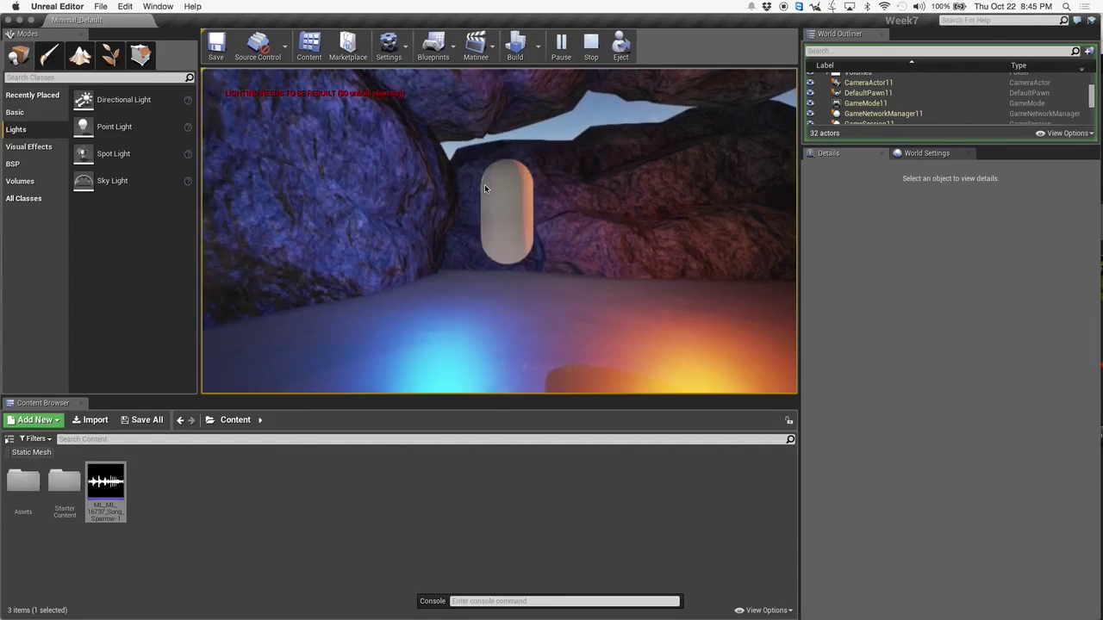
pyautogui.press('Escape')
# - Check the sound topics in the light types notes in Sublime Text and review the sparrow sound's Is UISound setting
pyautogui.moveTo(545, 205); pyautogui.dragTo(569, 319)
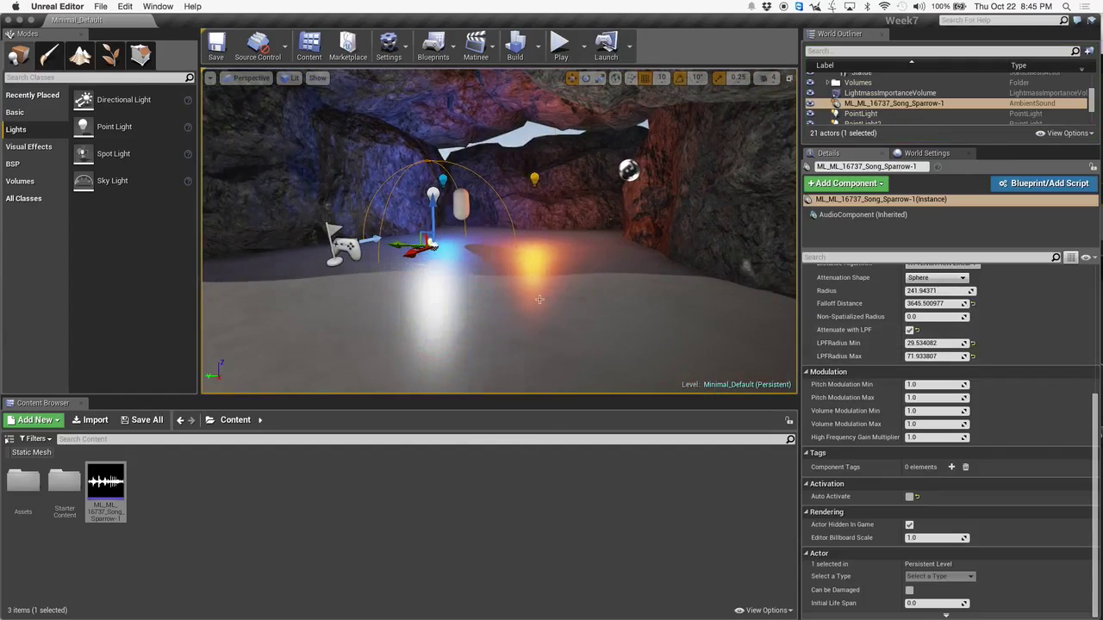
pyautogui.click(1089, 126)
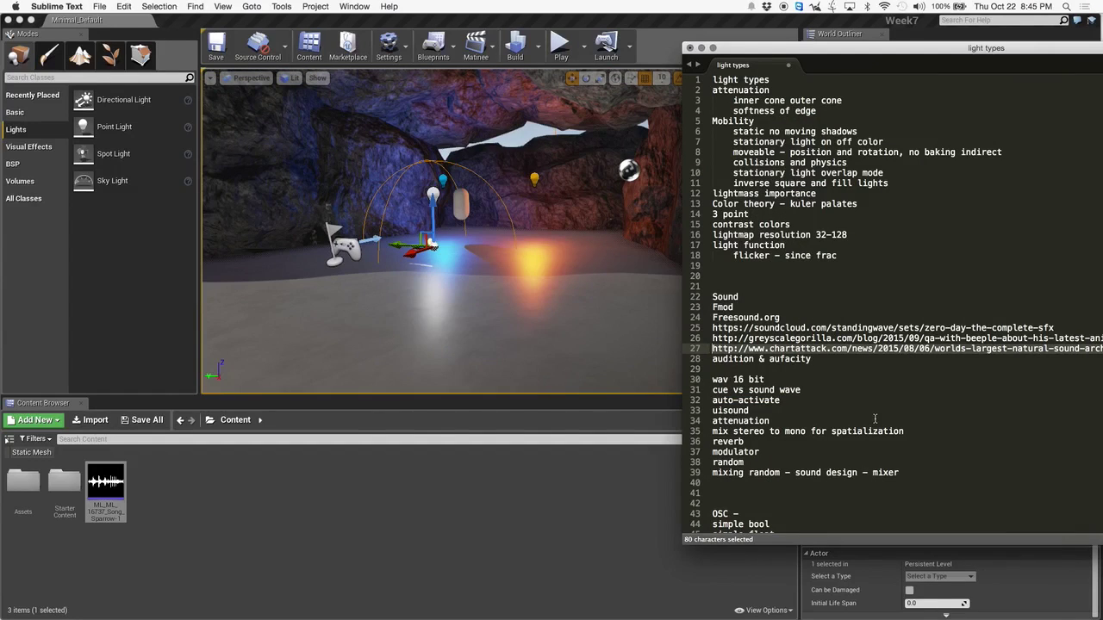
pyautogui.moveTo(844, 46); pyautogui.dragTo(691, 586)
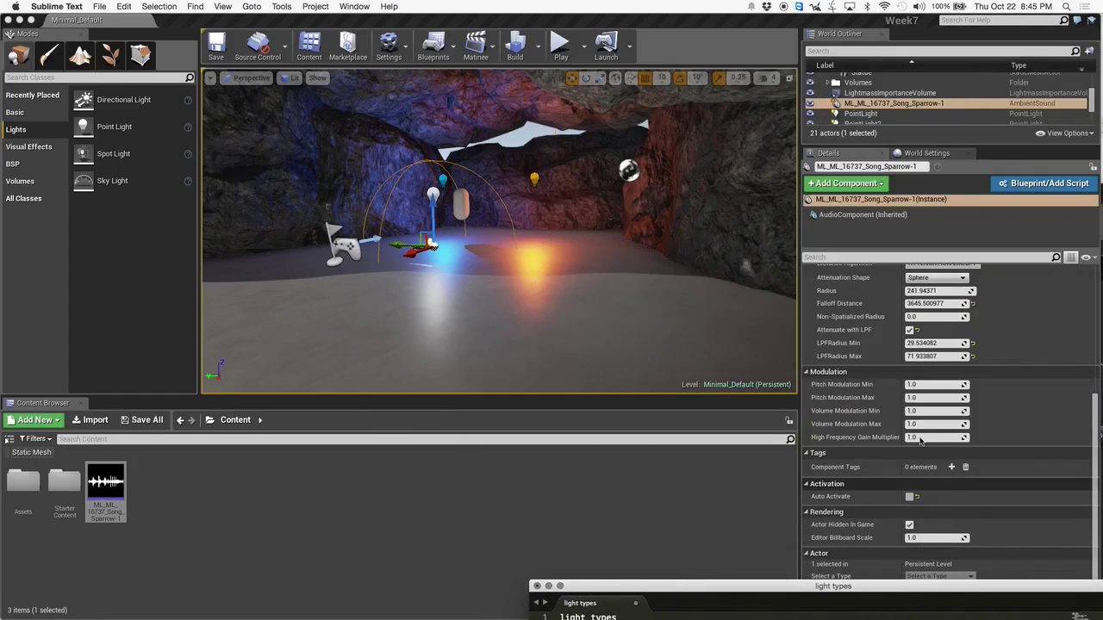
pyautogui.scroll(5, 919, 439)
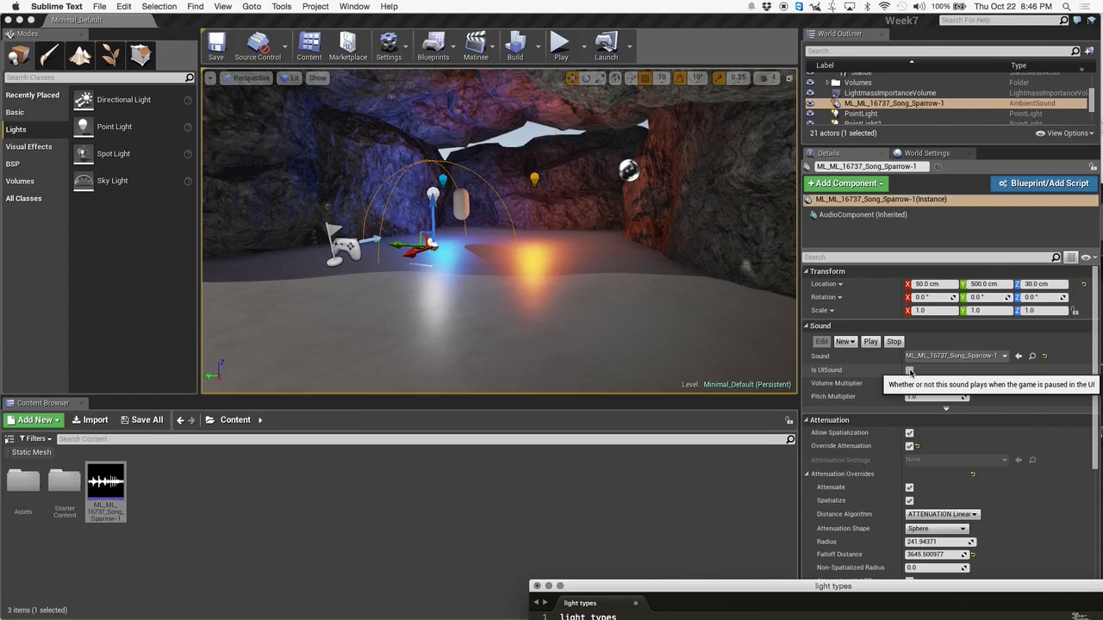
pyautogui.moveTo(892, 589); pyautogui.dragTo(1063, 61)
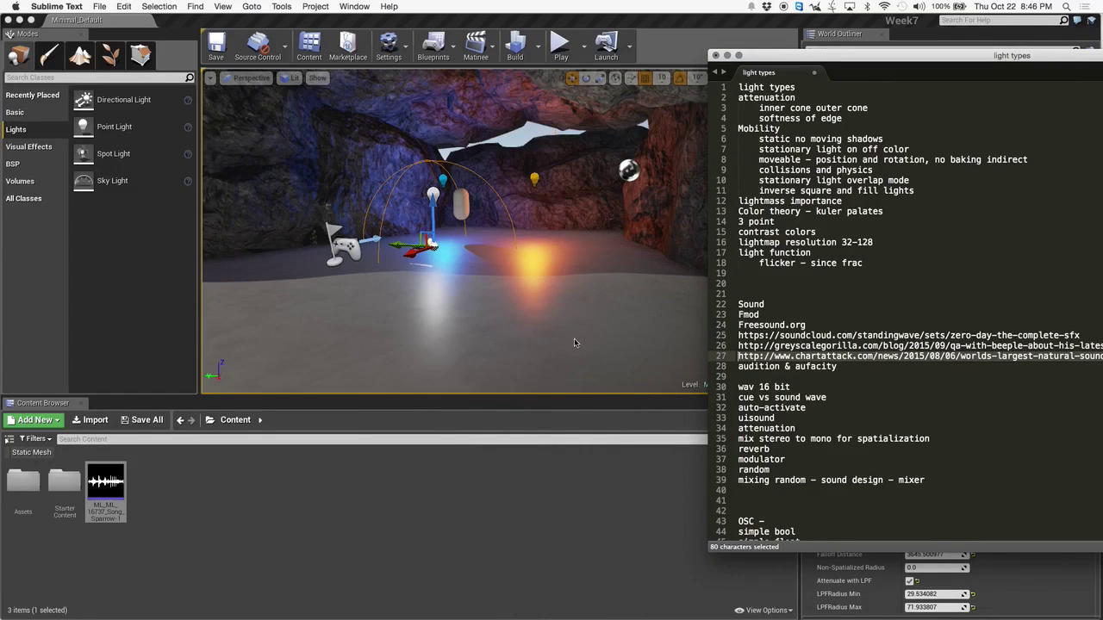
# - Search the placeable classes for "rever" and clear the search
pyautogui.click(605, 281)
pyautogui.moveTo(606, 281); pyautogui.dragTo(570, 317, button='right')
pyautogui.press('s')
pyautogui.press('w')
pyautogui.click(95, 77)
pyautogui.write('rever')
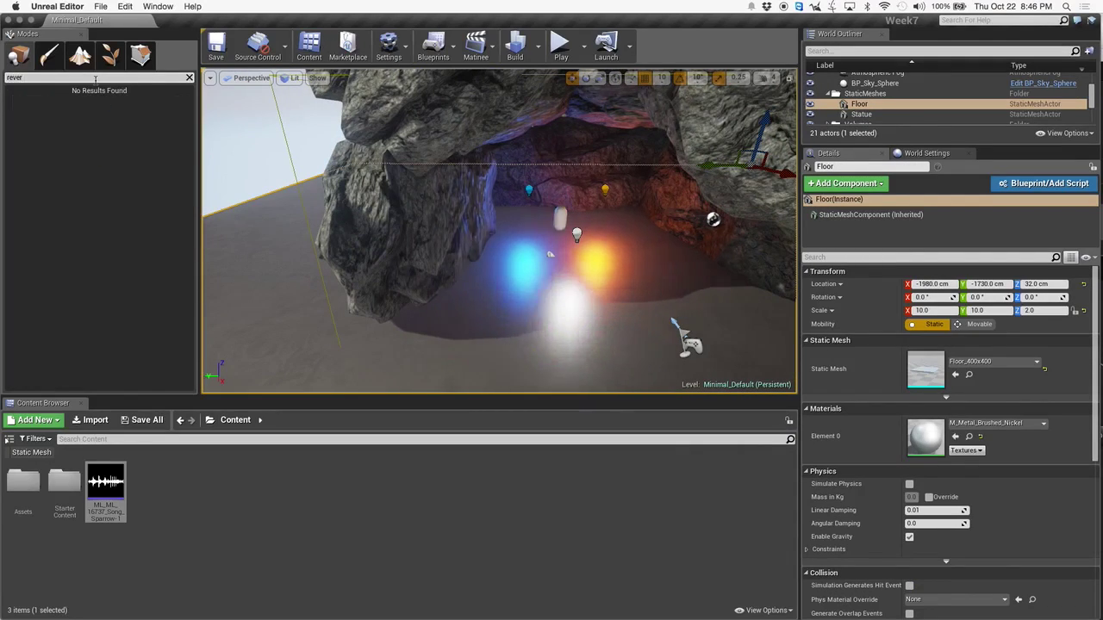
pyautogui.click(189, 77)
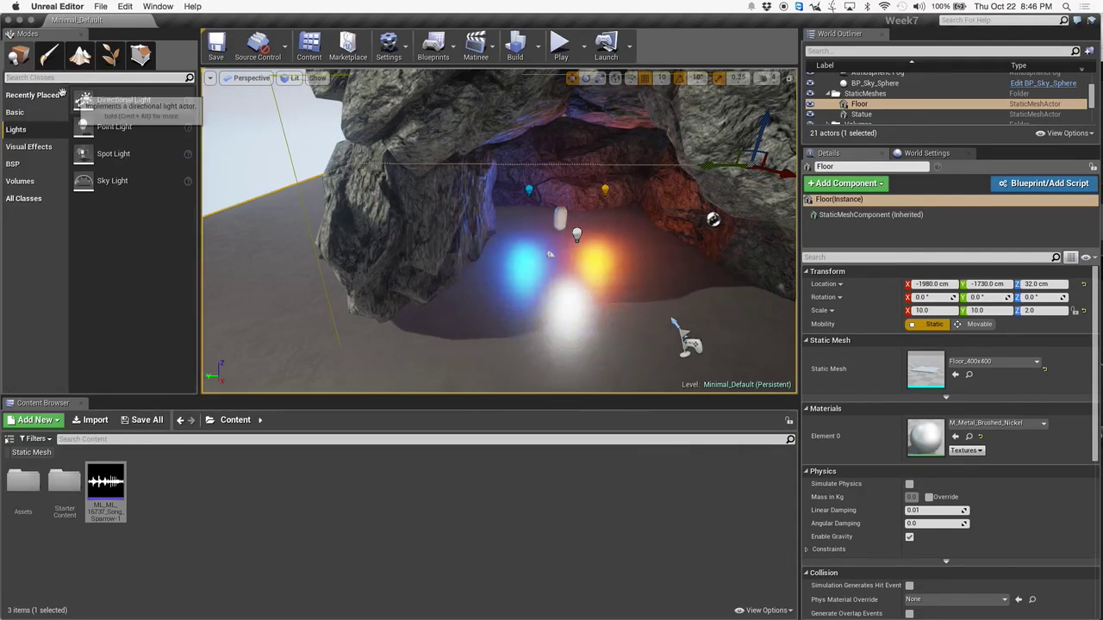
# - Place an Audio Volume on the cave floor beside the lights at about X 400, Y 470, Z 130 cm
pyautogui.click(27, 146)
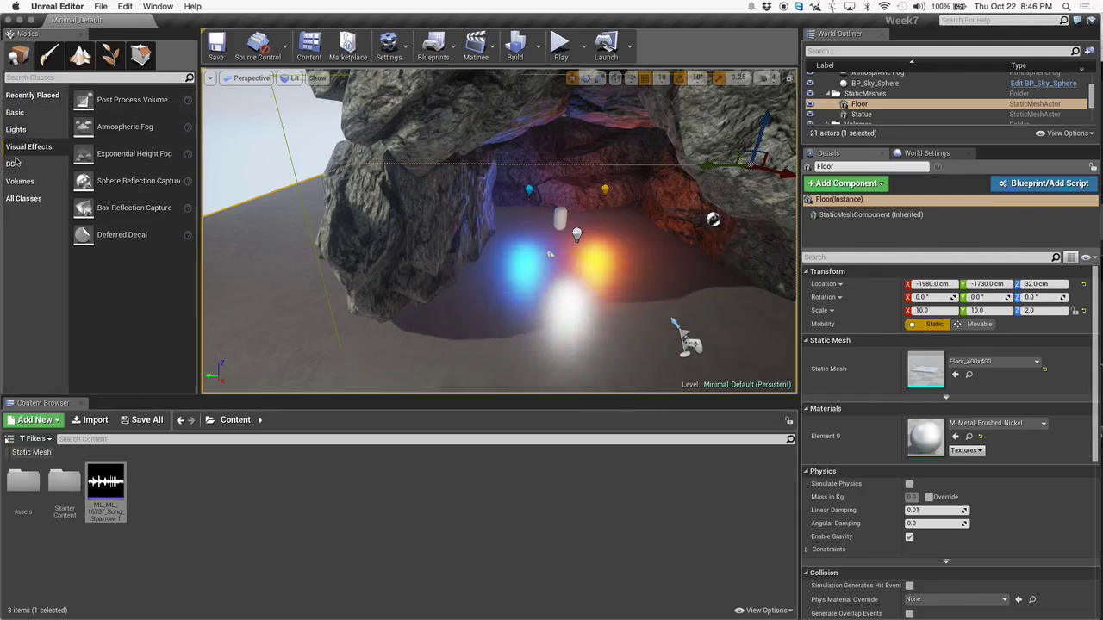
pyautogui.click(13, 164)
pyautogui.click(19, 181)
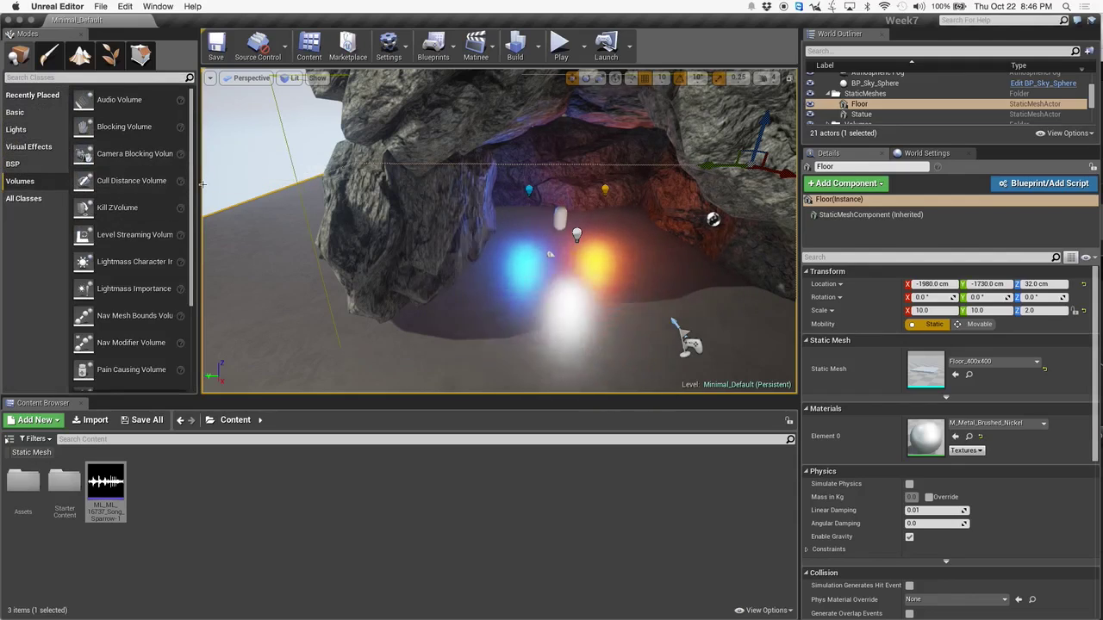
pyautogui.moveTo(500, 231); pyautogui.dragTo(556, 238)
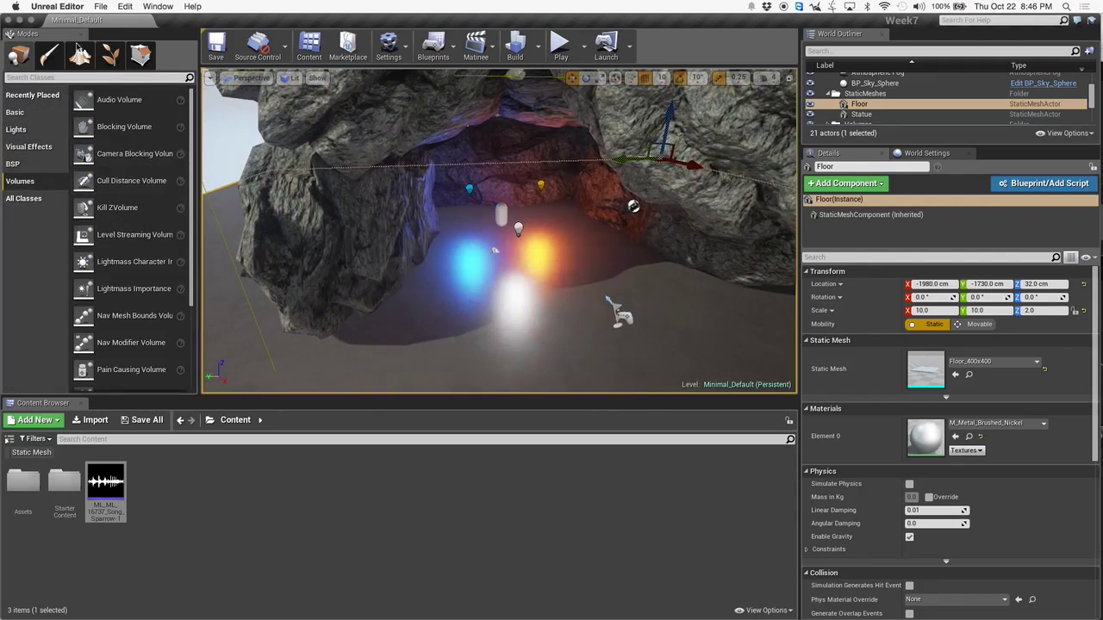
pyautogui.moveTo(119, 99); pyautogui.dragTo(551, 284)
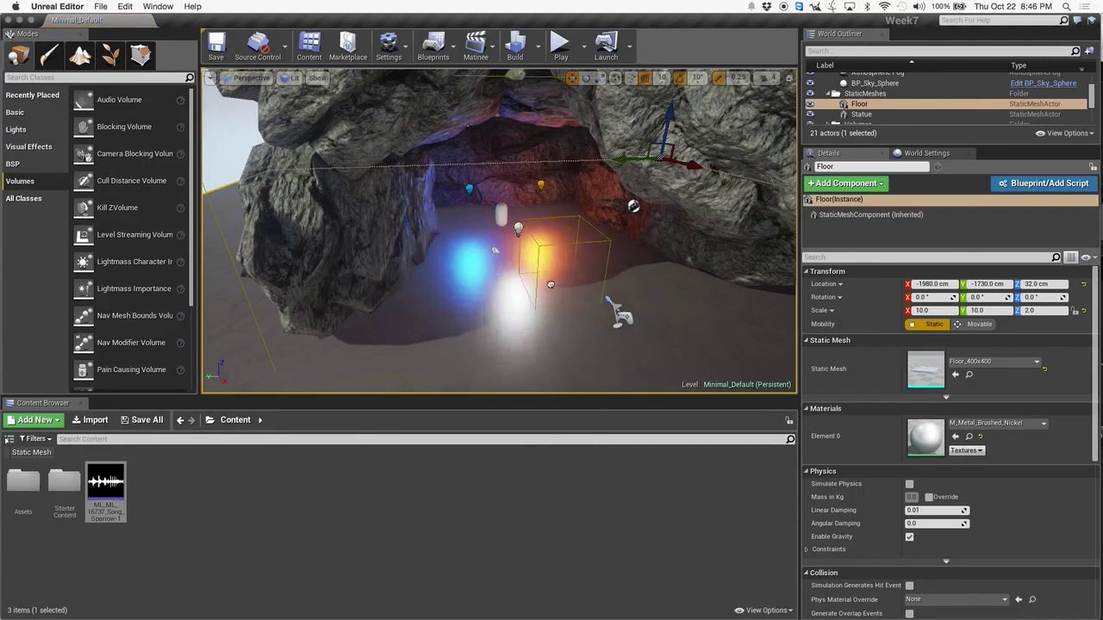
pyautogui.moveTo(509, 251); pyautogui.dragTo(528, 307)
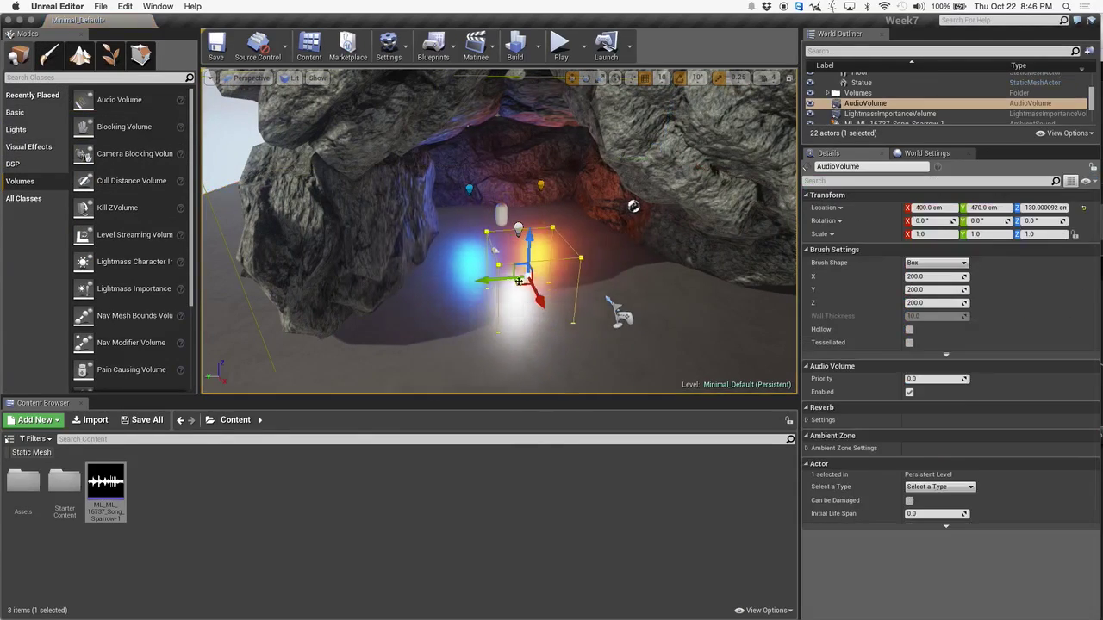
# - Scale the audio volume to about 3.25 in X and 2.25 in Y
pyautogui.click(587, 79)
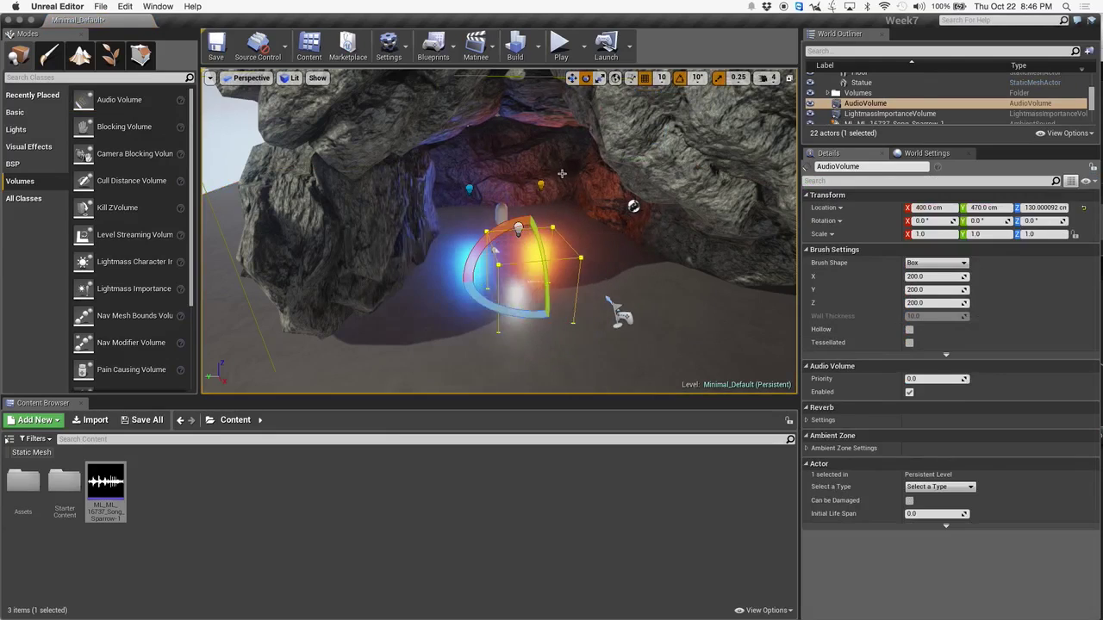
pyautogui.click(601, 80)
pyautogui.moveTo(489, 285); pyautogui.dragTo(392, 291)
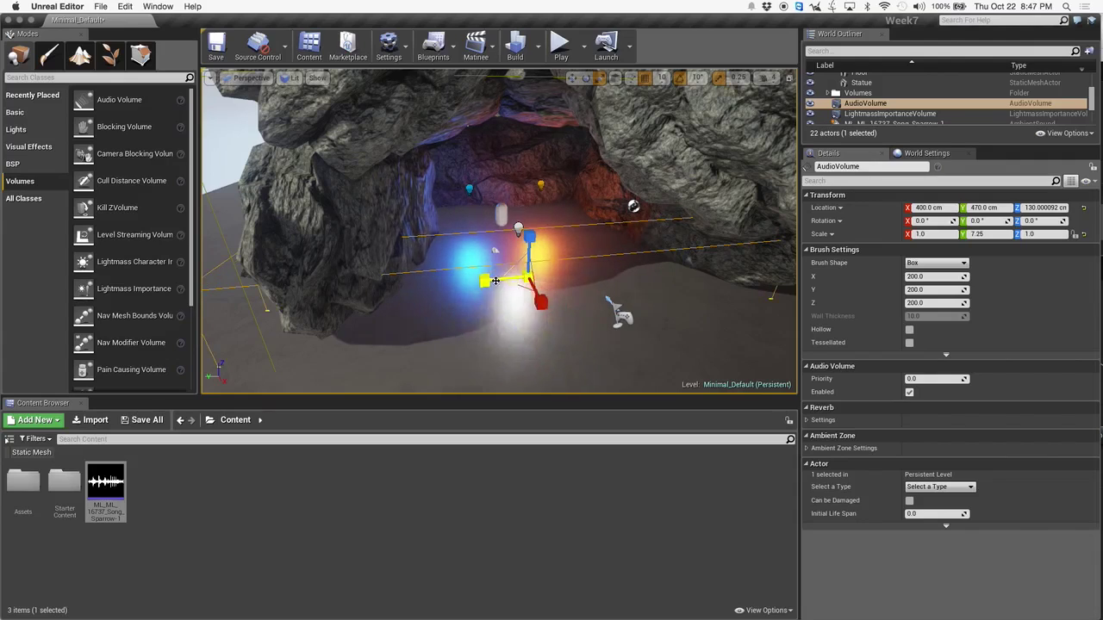
pyautogui.moveTo(392, 291); pyautogui.dragTo(446, 285)
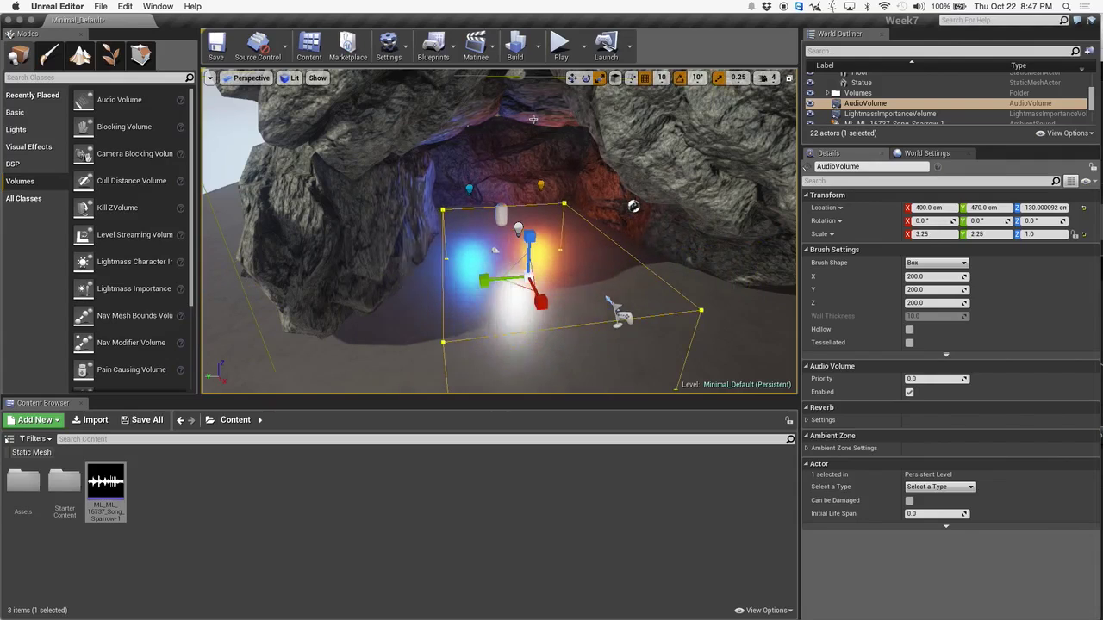
# - Move the audio volume inside the cave to about X 300, Y 420, Z 230 cm
pyautogui.moveTo(522, 266); pyautogui.dragTo(535, 151)
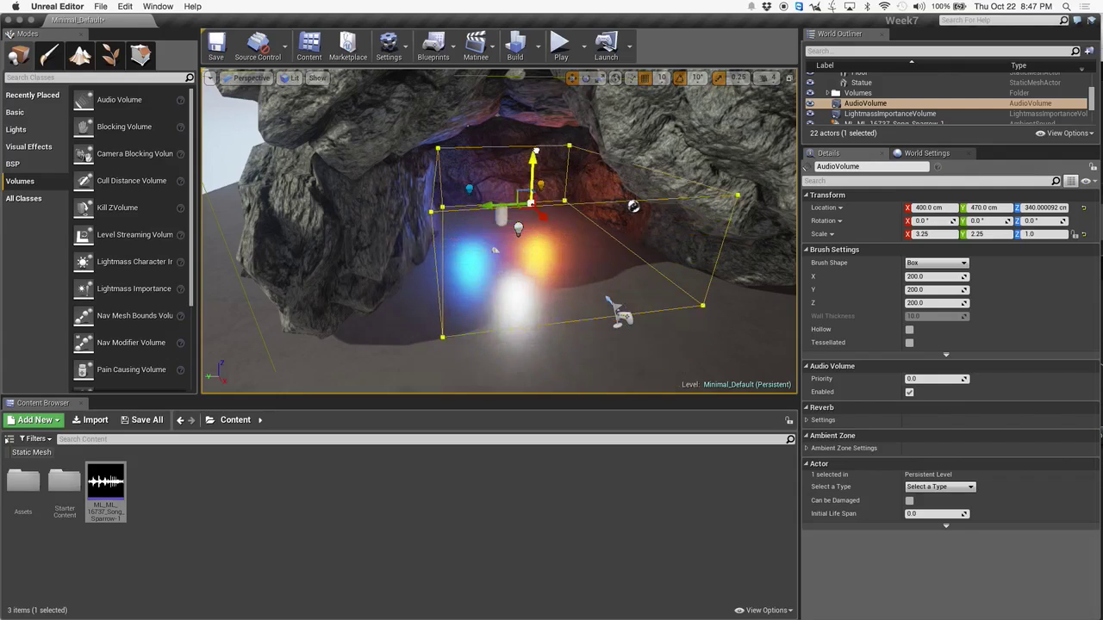
pyautogui.scroll(6, 520, 207)
pyautogui.moveTo(569, 227); pyautogui.dragTo(569, 181, button='right')
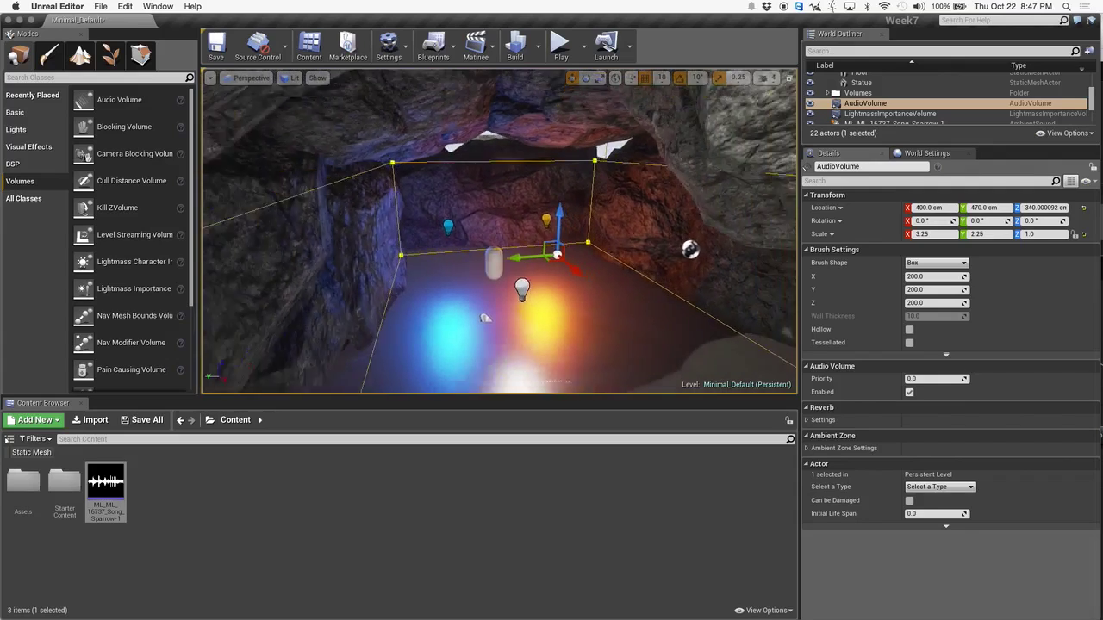
pyautogui.scroll(-2, 570, 228)
pyautogui.moveTo(552, 209); pyautogui.dragTo(552, 282)
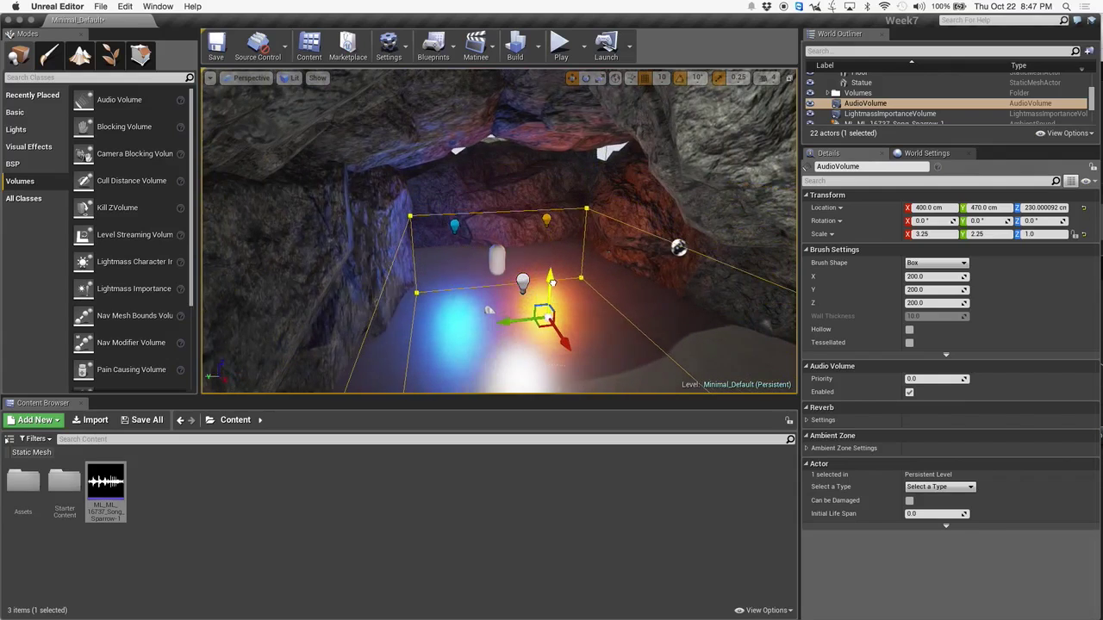
pyautogui.moveTo(596, 268); pyautogui.dragTo(597, 222, button='right')
pyautogui.moveTo(596, 268)
pyautogui.mouseDown(button='right')
pyautogui.moveTo(579, 237)
pyautogui.moveTo(604, 259)
pyautogui.moveTo(603, 280)
pyautogui.mouseUp(button='right')
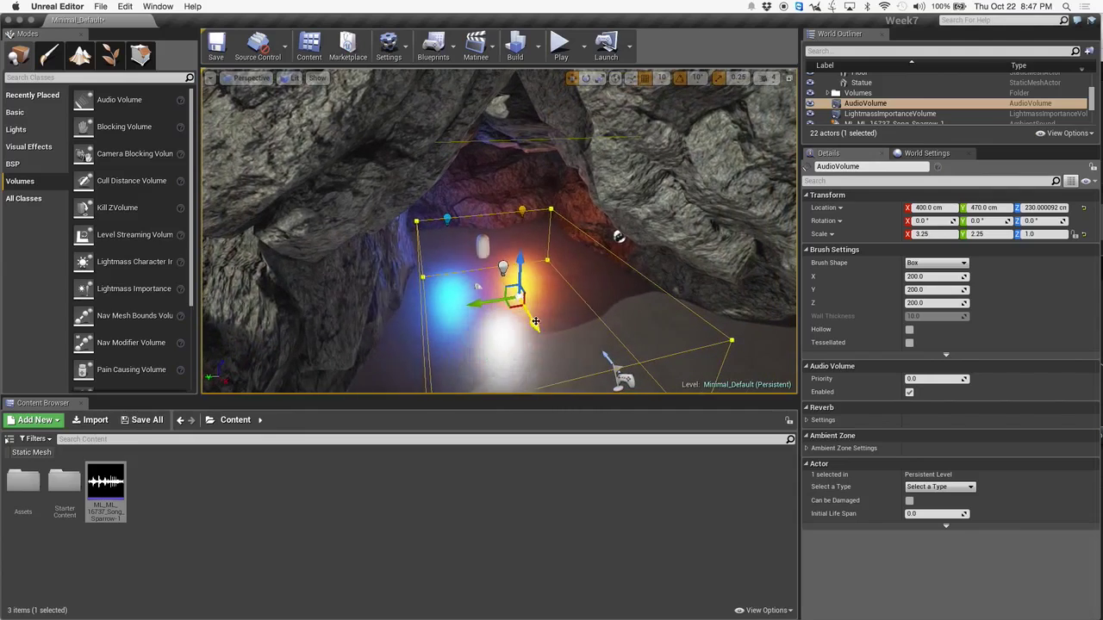
pyautogui.moveTo(512, 306); pyautogui.dragTo(518, 282)
# - Enlarge the audio volume to a scale of about 3.5 in Y and 2.75 in Z to enclose the cave interior
pyautogui.click(585, 79)
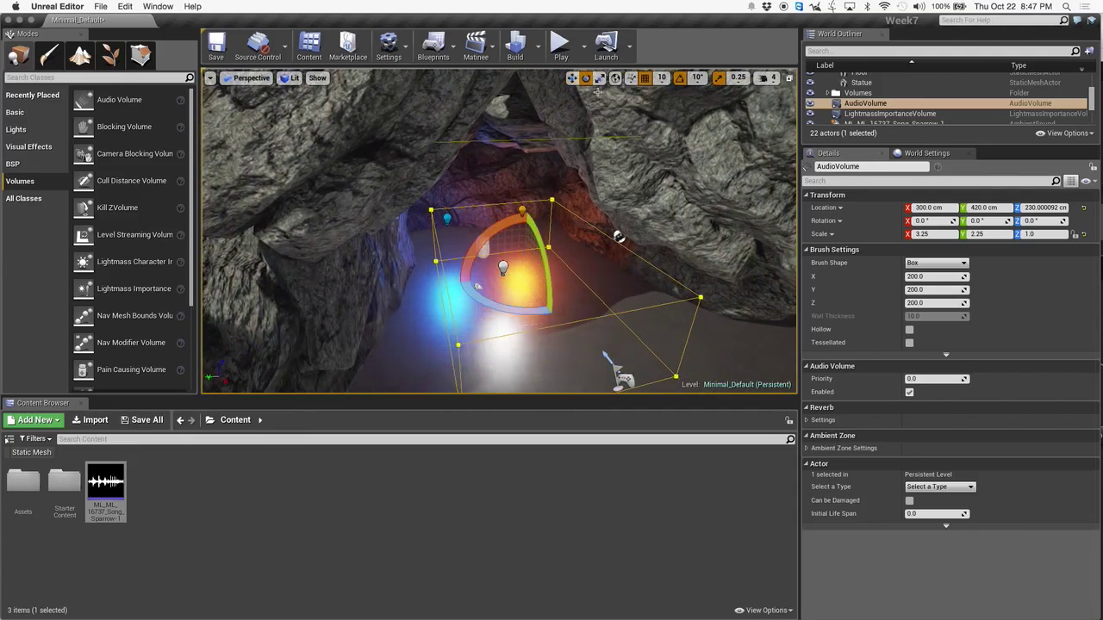
pyautogui.click(601, 78)
pyautogui.moveTo(528, 234); pyautogui.dragTo(529, 244)
pyautogui.moveTo(479, 280); pyautogui.dragTo(466, 282)
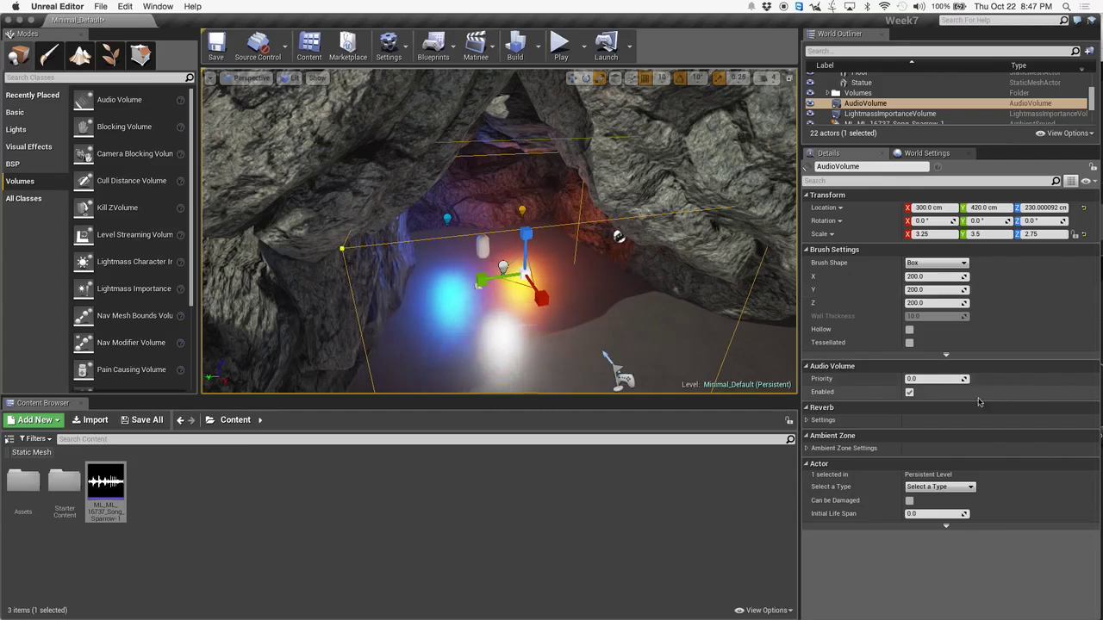
# - Expand the volume's reverb and ambient zone settings and raise Exterior Volume to about 10.1, Exterior Time to 63.45 and Exterior LPF to 15.85
pyautogui.click(820, 420)
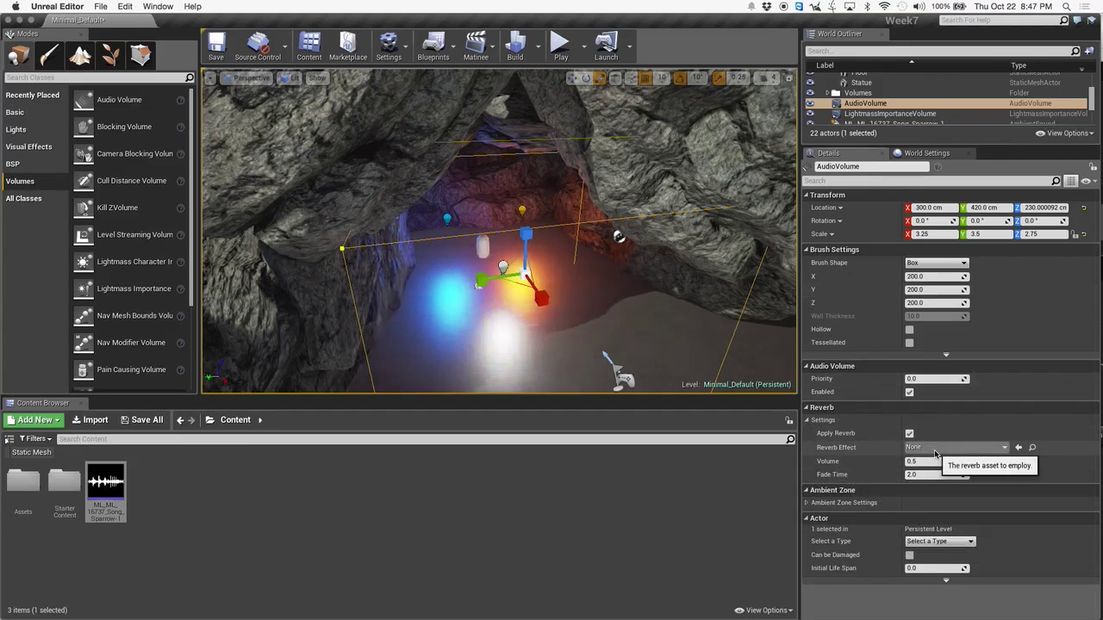
pyautogui.click(808, 504)
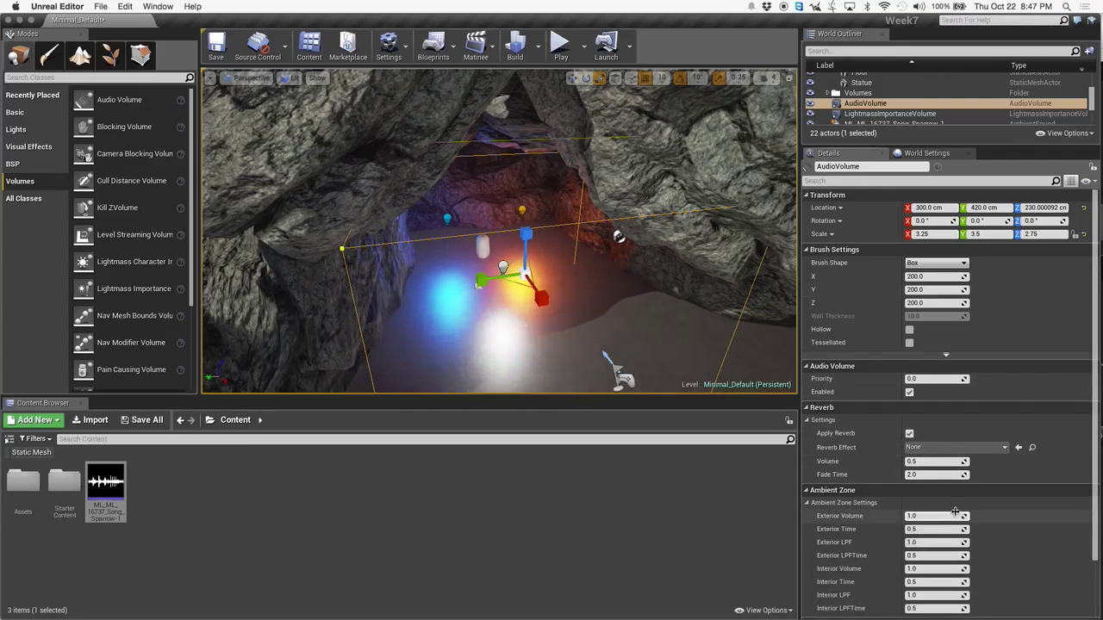
pyautogui.scroll(-2, 956, 501)
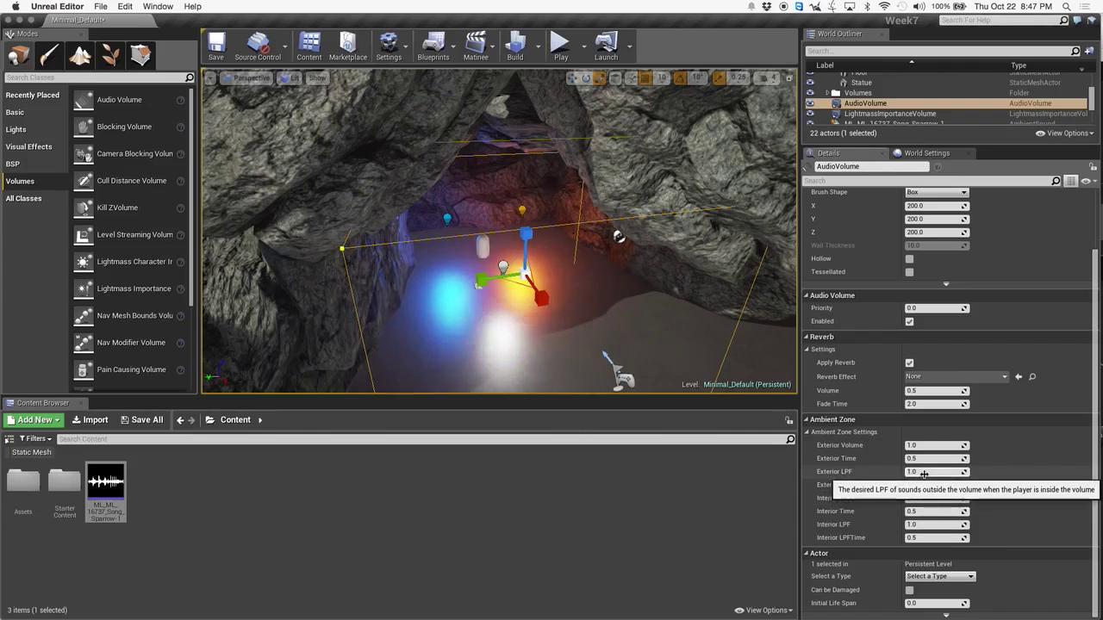
pyautogui.moveTo(915, 472); pyautogui.dragTo(935, 445)
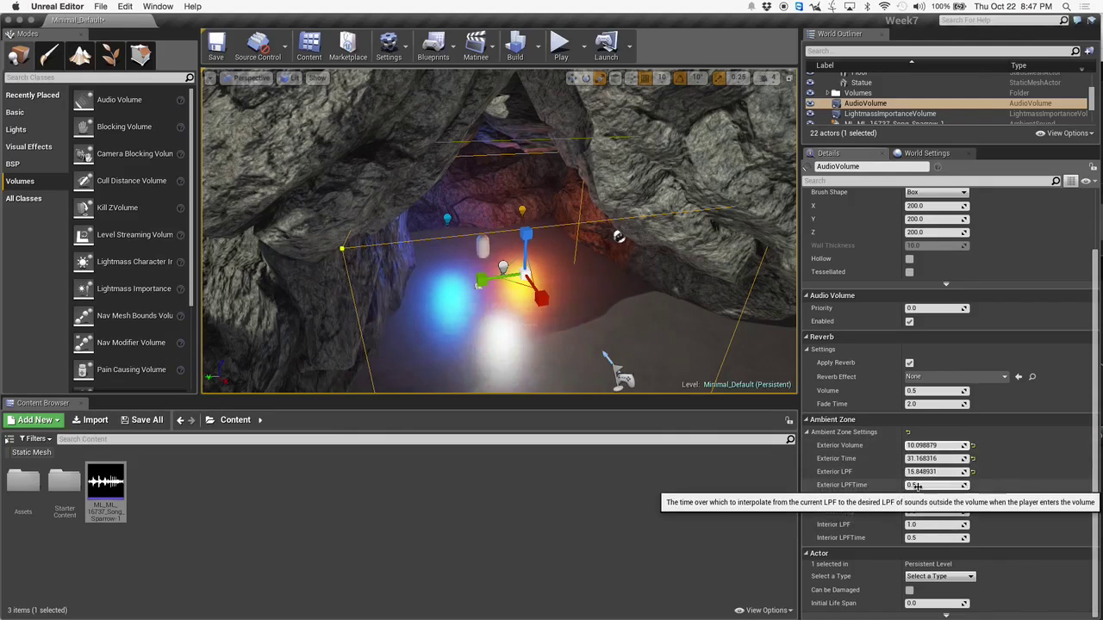
pyautogui.moveTo(915, 459); pyautogui.dragTo(926, 458)
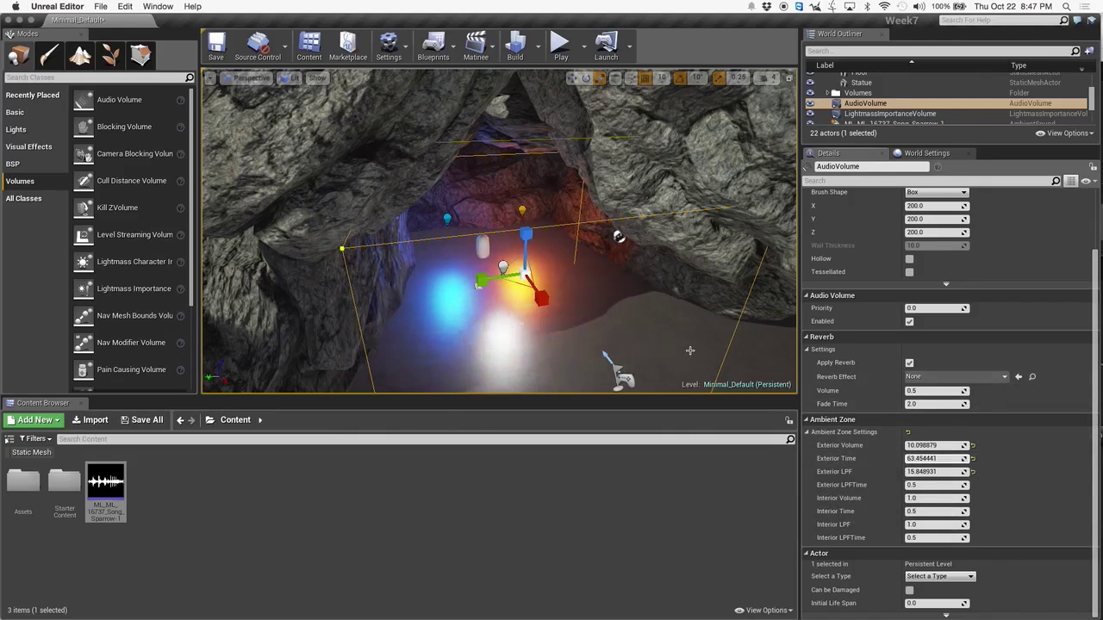
# - Play the level, fly out of the cave and back in to test the audio volume, and stop the session
pyautogui.click(561, 42)
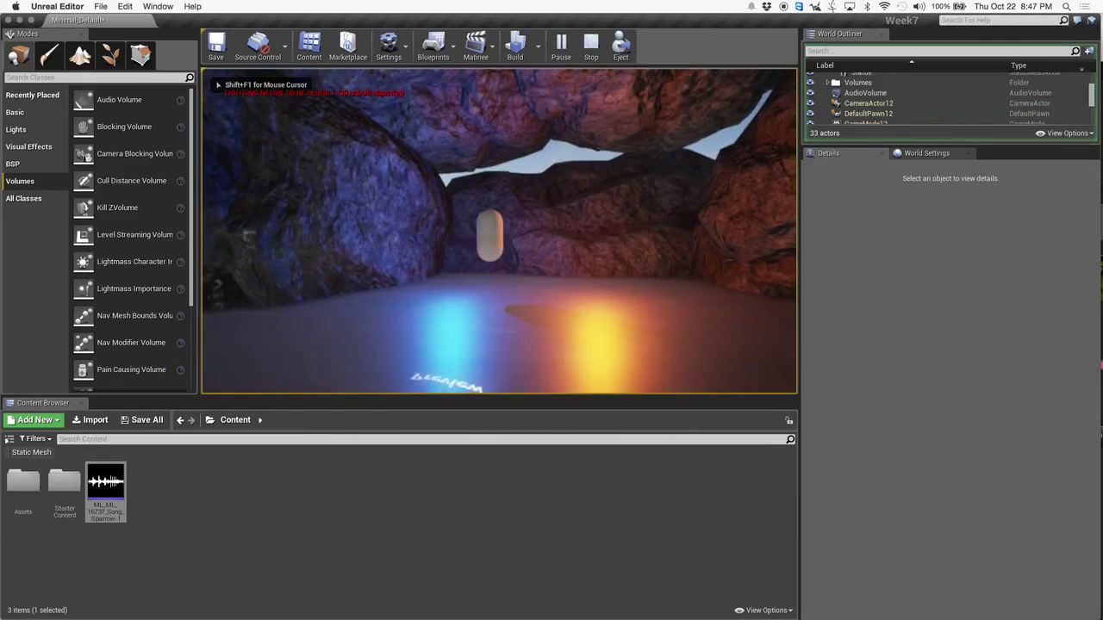
pyautogui.press('w')
pyautogui.press('w')
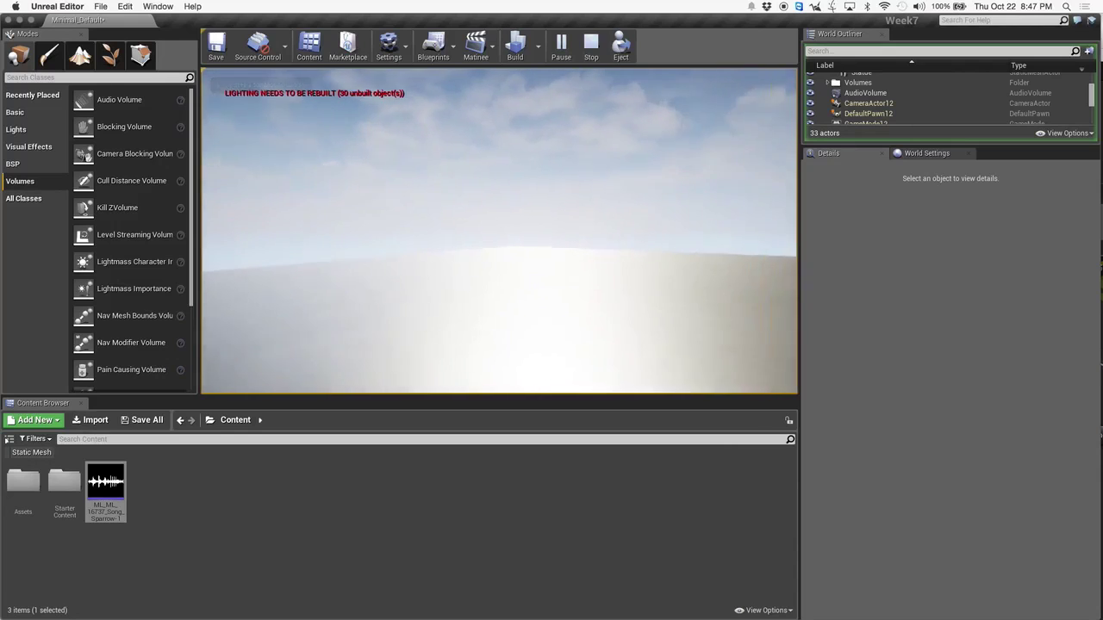
pyautogui.press('s')
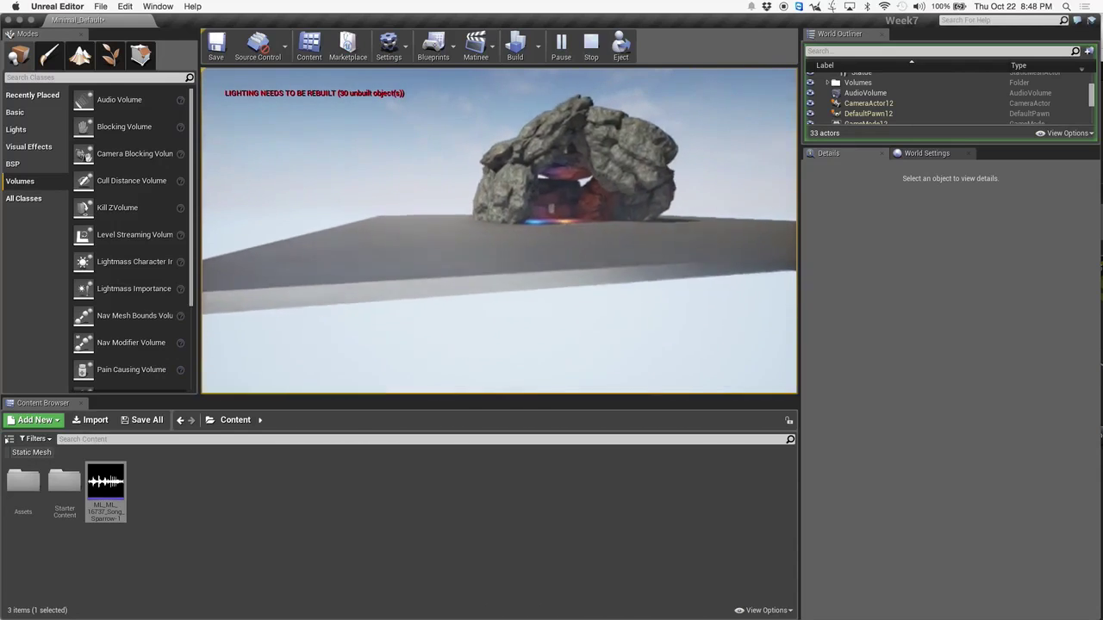
pyautogui.press('w')
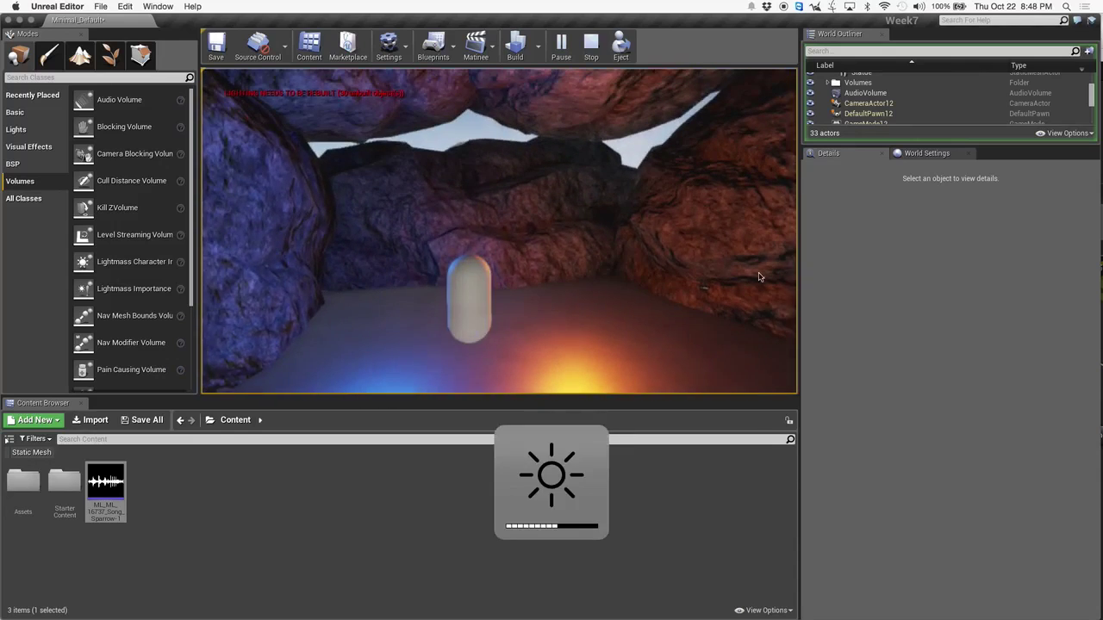
pyautogui.press('Escape')
# - Create a Reverb Effect asset for the audio volume and save it in the Content folder as NewReverbEffect
pyautogui.click(960, 376)
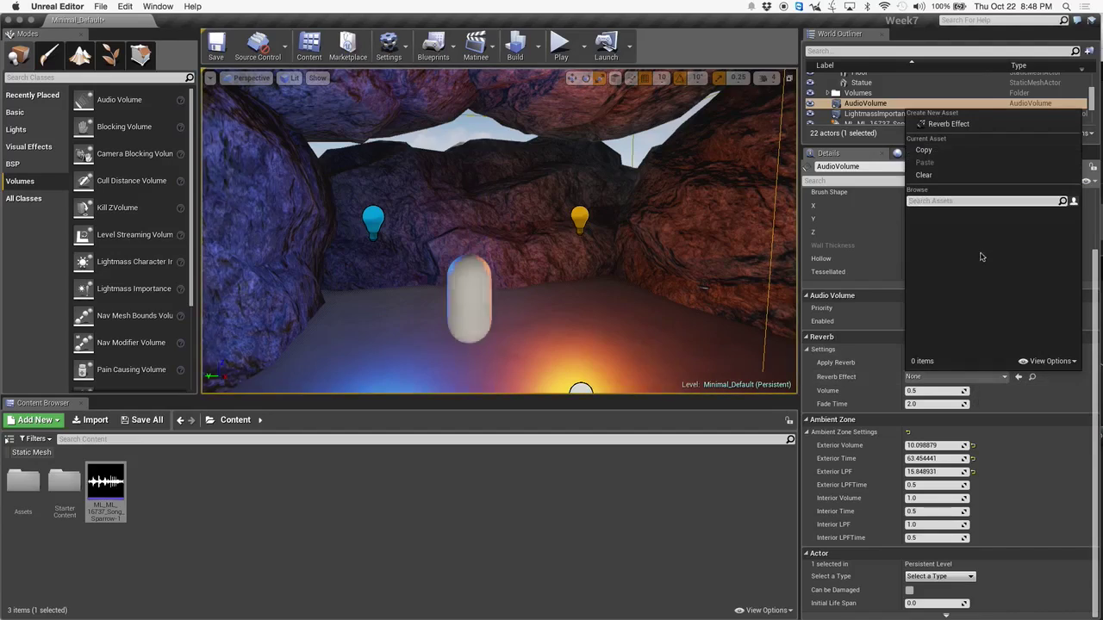
pyautogui.click(982, 123)
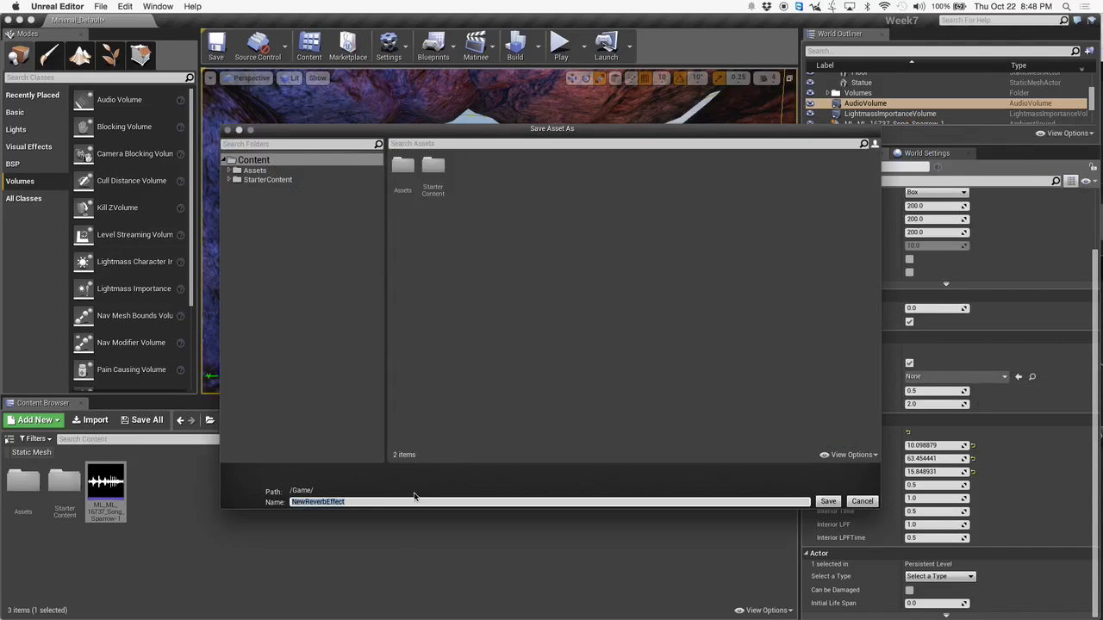
pyautogui.click(827, 502)
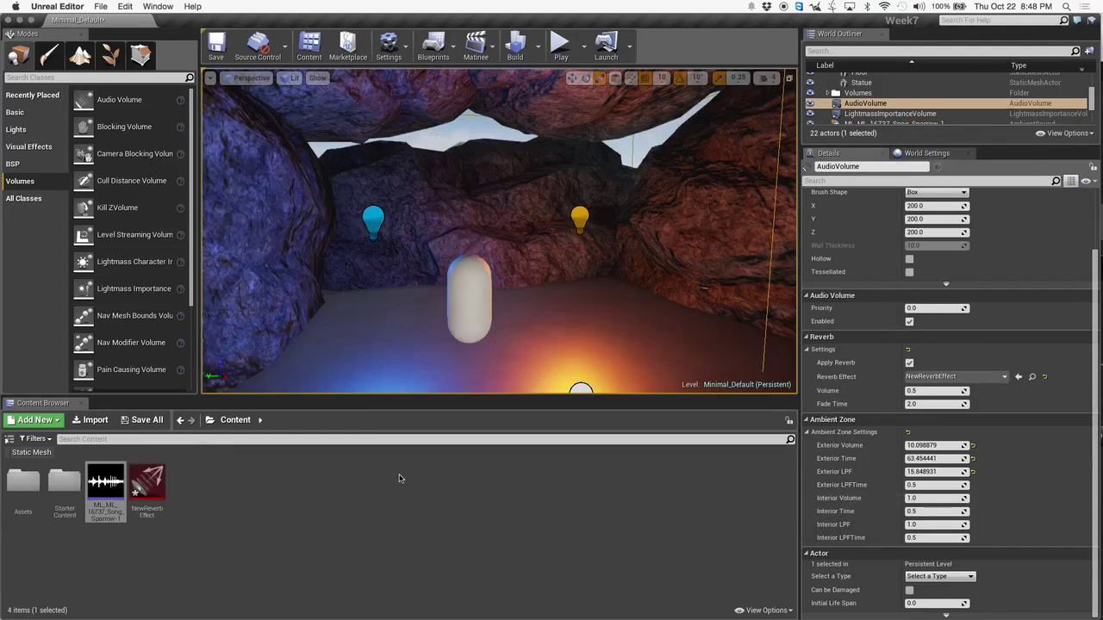
# - Set NewReverbEffect's Gain to about 0.75, Decay Time to 20.0 and Decay HFRatio to about 1.75
pyautogui.click(150, 484)
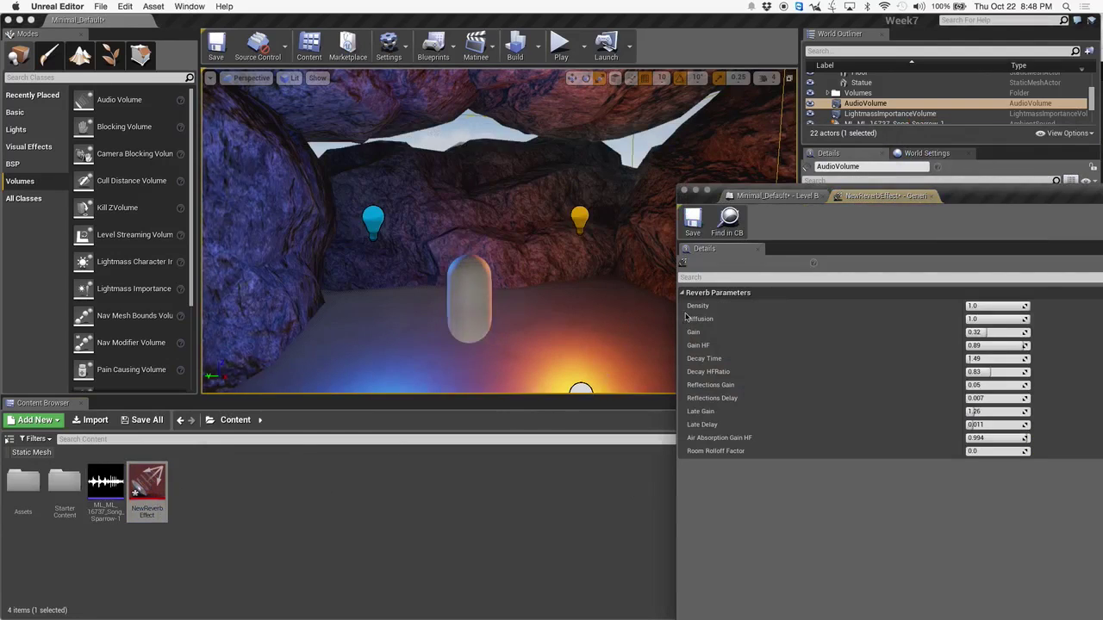
pyautogui.moveTo(967, 200); pyautogui.dragTo(674, 123)
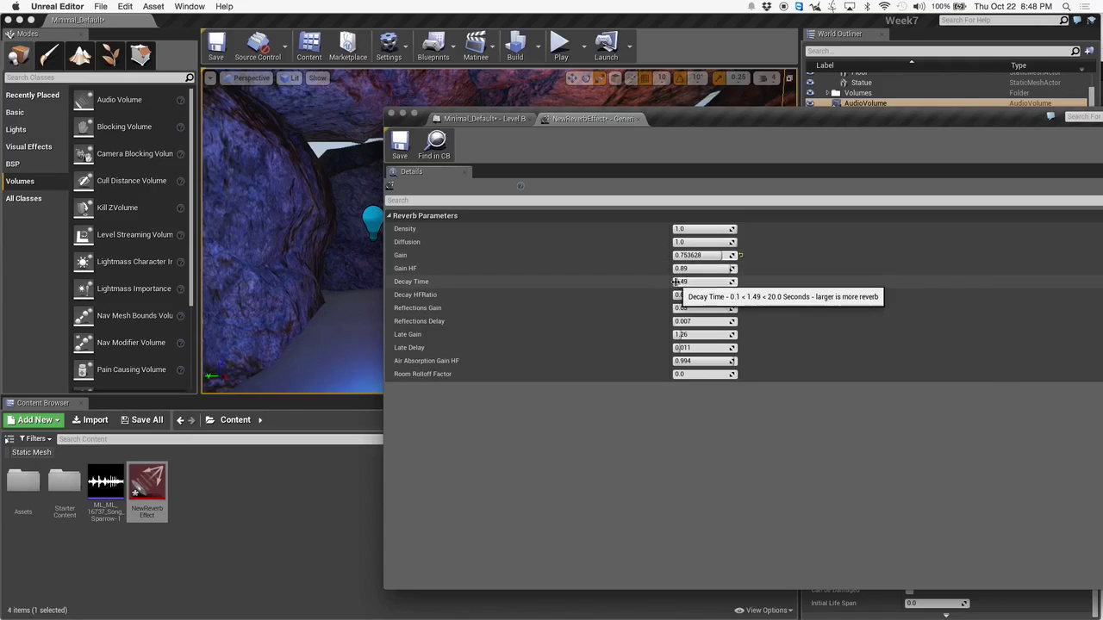
pyautogui.moveTo(735, 282); pyautogui.dragTo(738, 282)
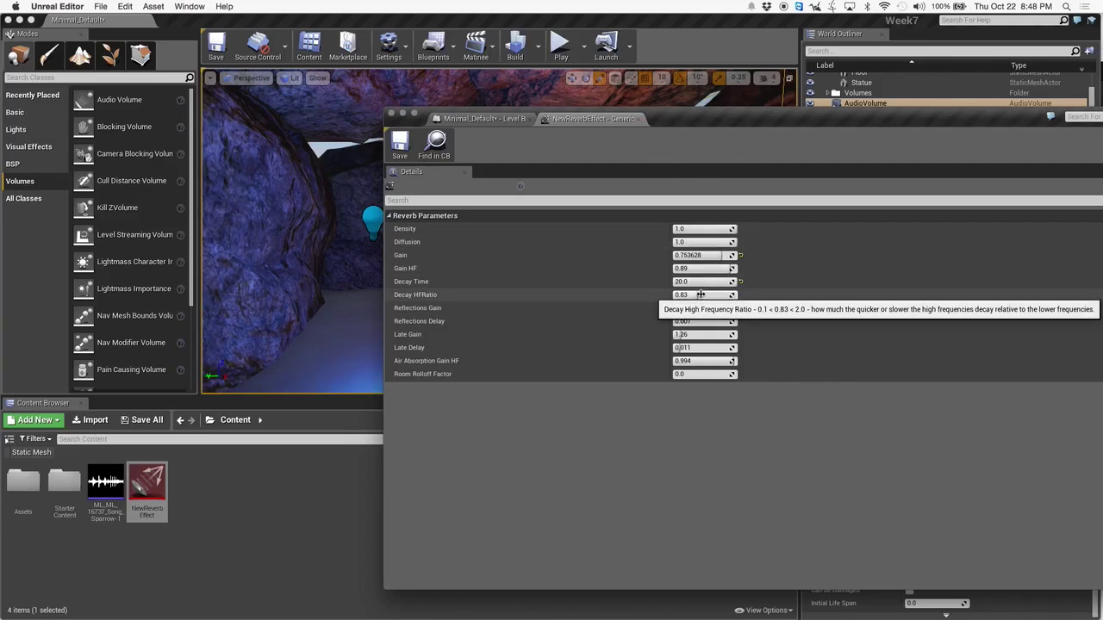
pyautogui.moveTo(700, 294); pyautogui.dragTo(700, 294)
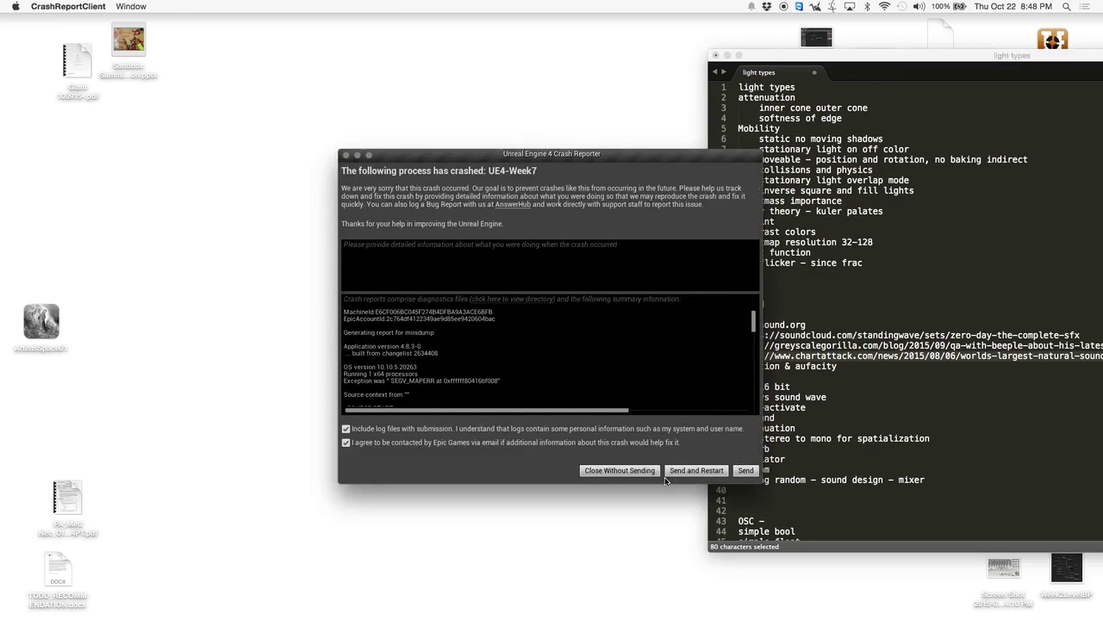
# - Reopen the Week7 project from the Epic Games Launcher after dismissing the crash report, and enlarge the viewport area
pyautogui.click(345, 156)
pyautogui.moveTo(1101, 337)
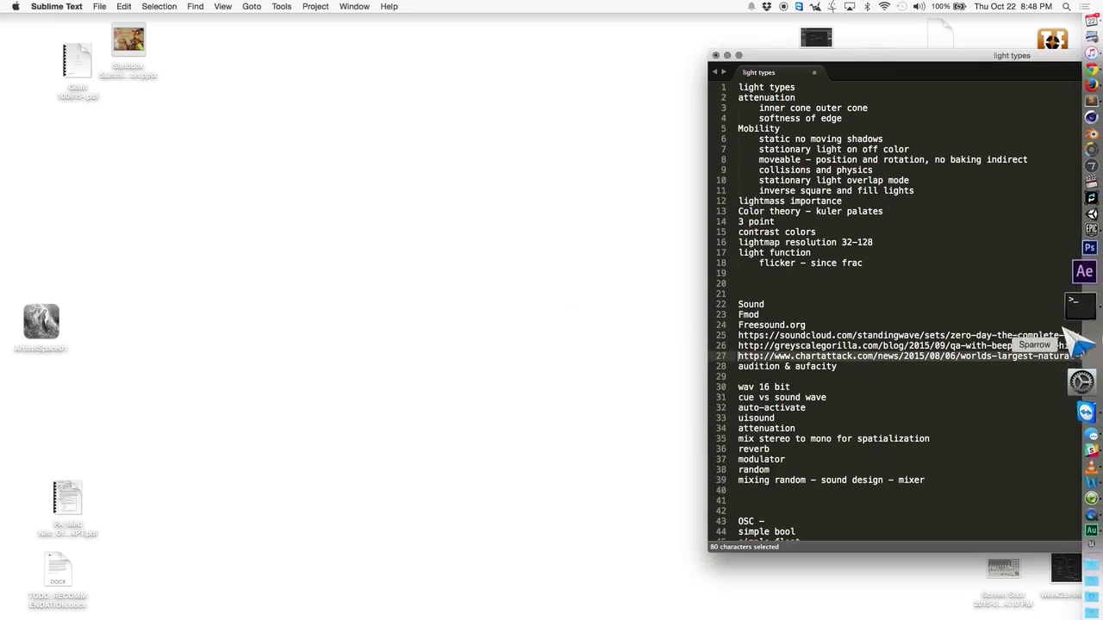
pyautogui.click(1078, 278)
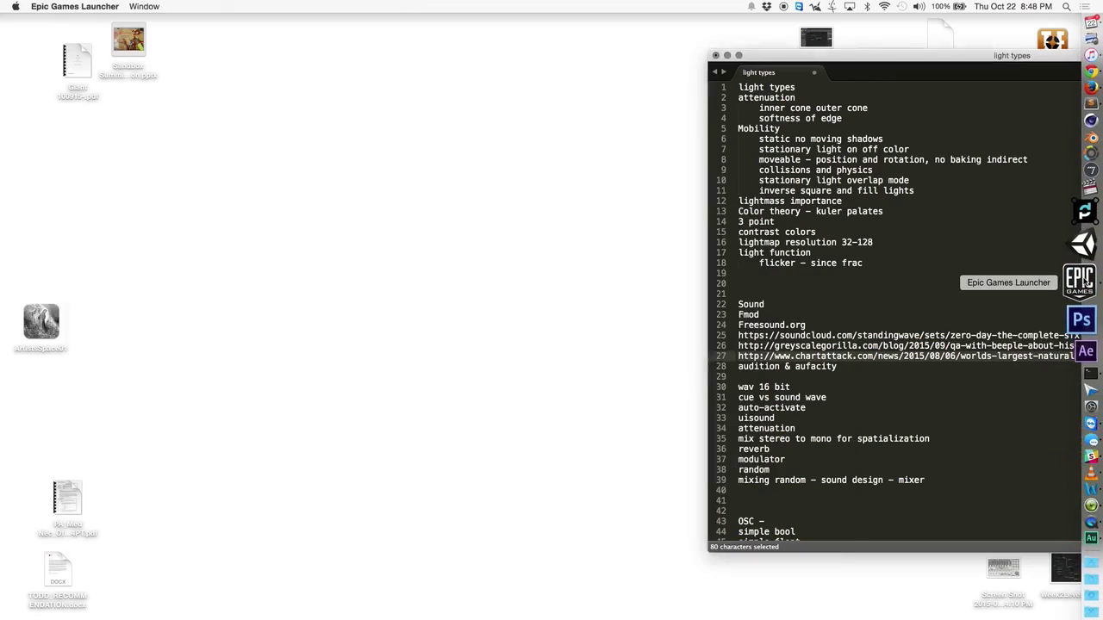
pyautogui.doubleClick(600, 479)
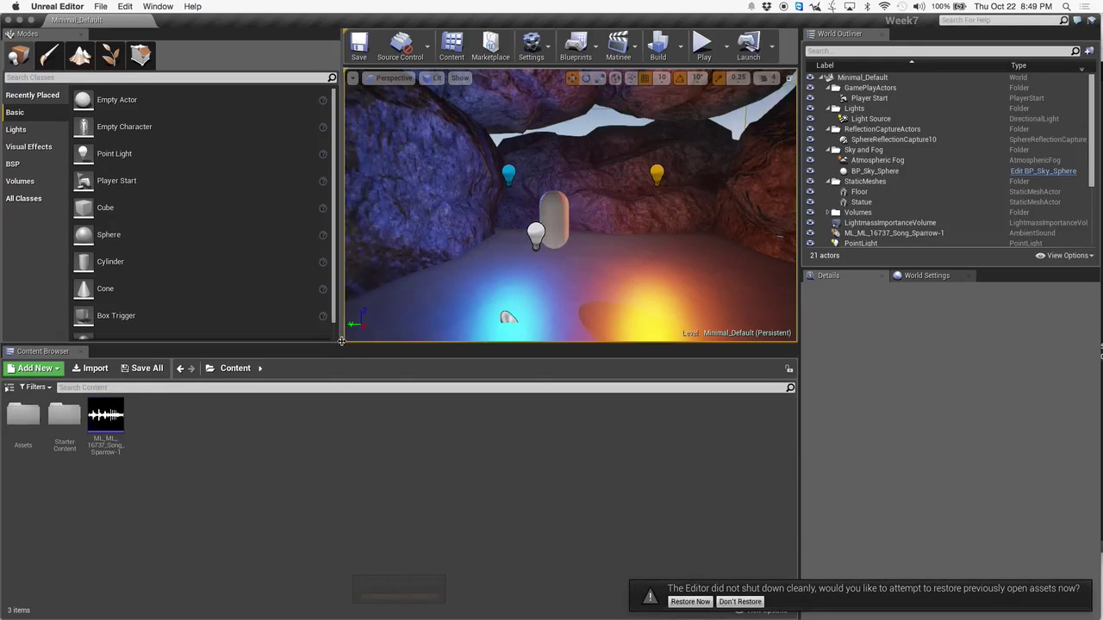
pyautogui.moveTo(341, 341); pyautogui.dragTo(313, 433)
pyautogui.moveTo(342, 348); pyautogui.dragTo(341, 362)
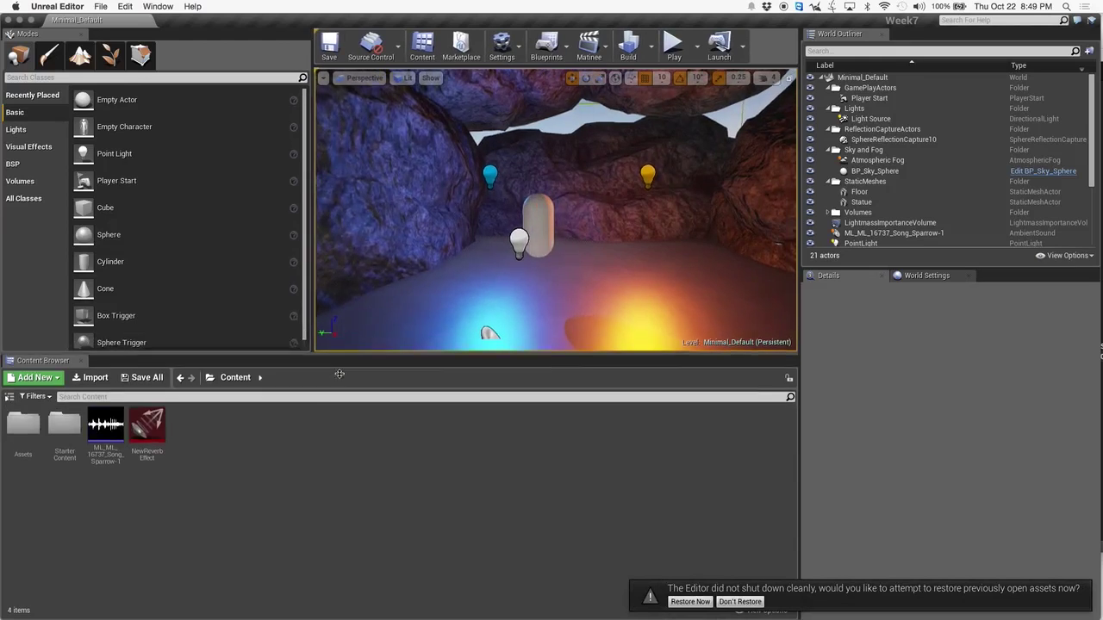
# - Check the NewReverbEffect parameters and the sparrow sound wave's properties, closing each asset afterward
pyautogui.doubleClick(147, 488)
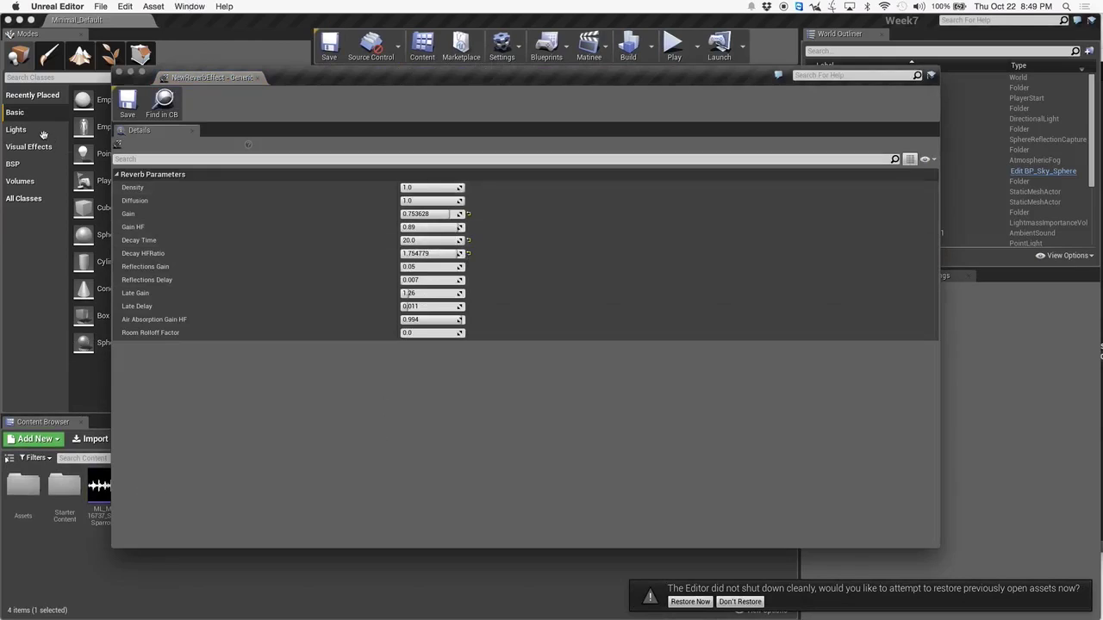
pyautogui.click(120, 71)
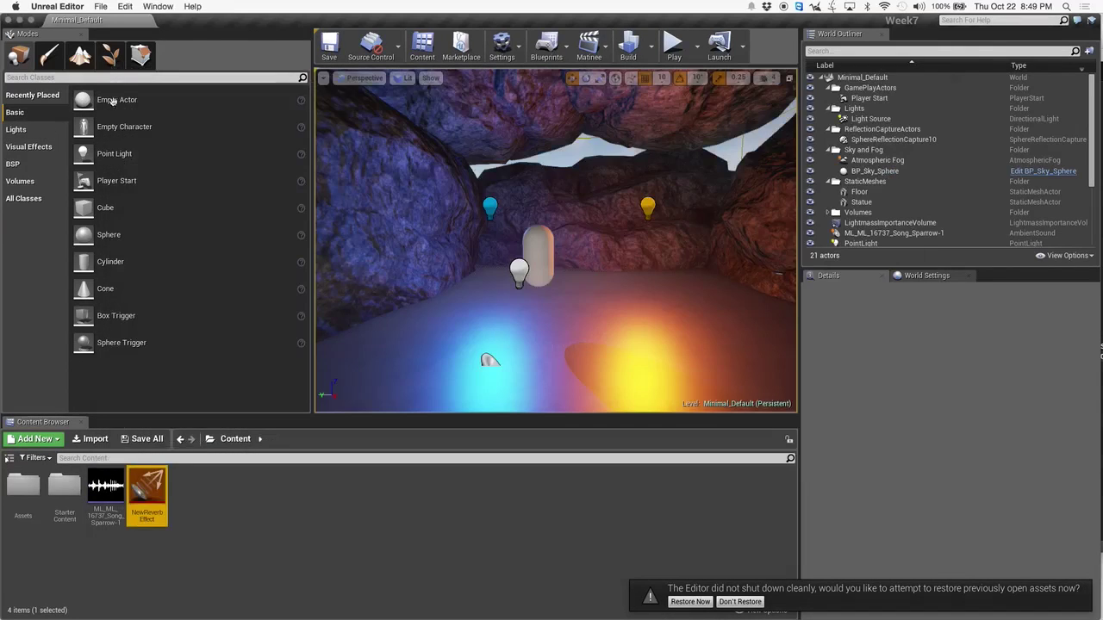
pyautogui.doubleClick(117, 479)
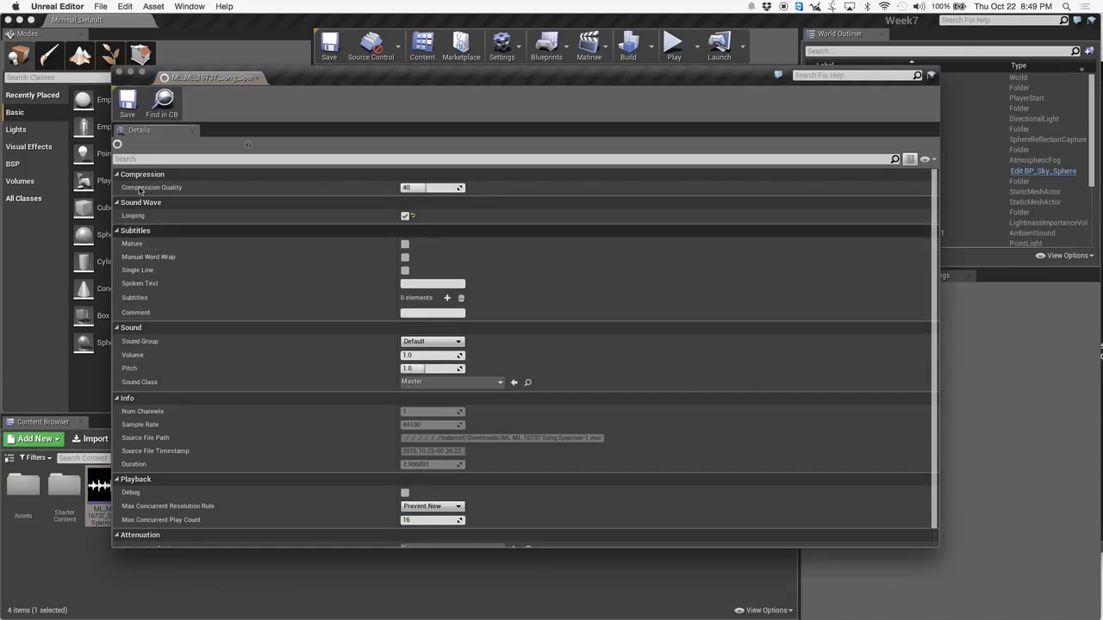
pyautogui.click(120, 72)
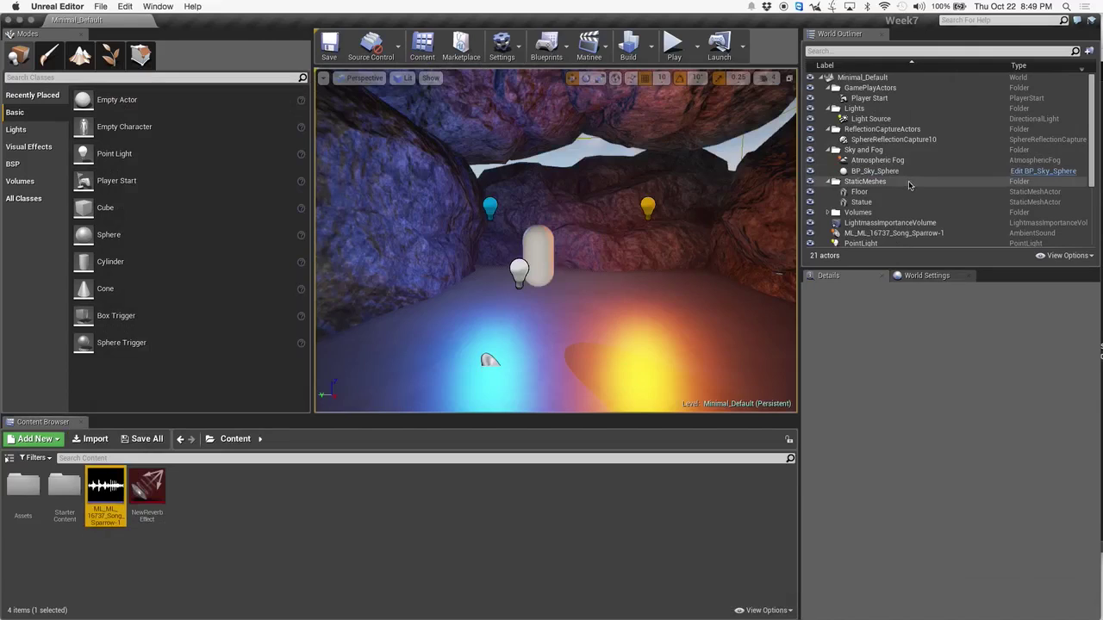
# - Examine the sparrow ambient sound actor's sound, attenuation, modulation, activation and actor settings
pyautogui.scroll(-1, 881, 222)
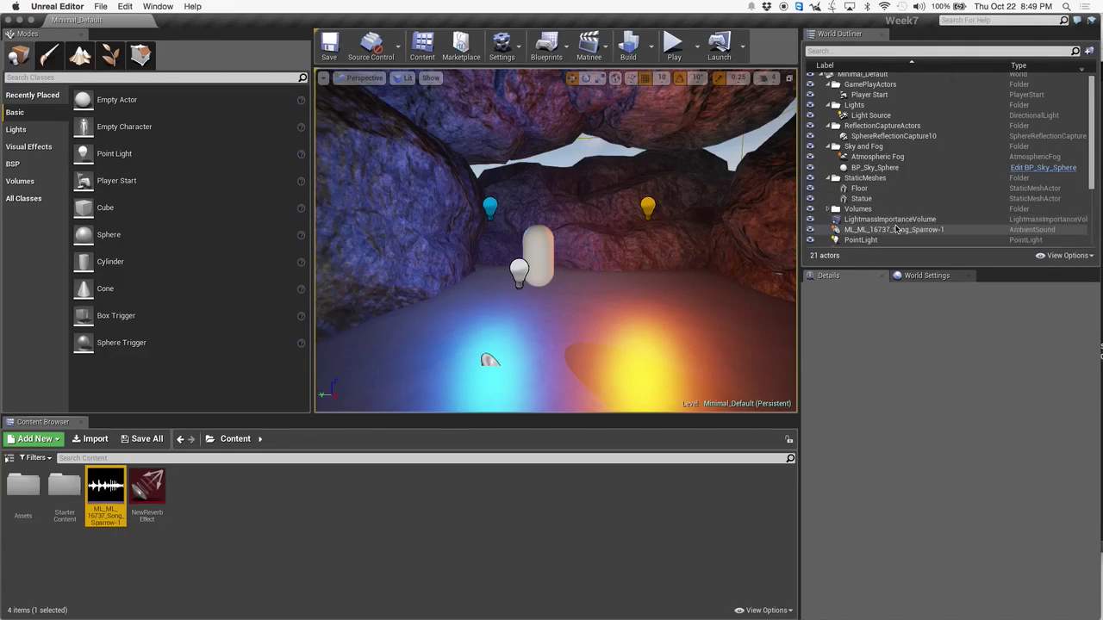
pyautogui.click(888, 229)
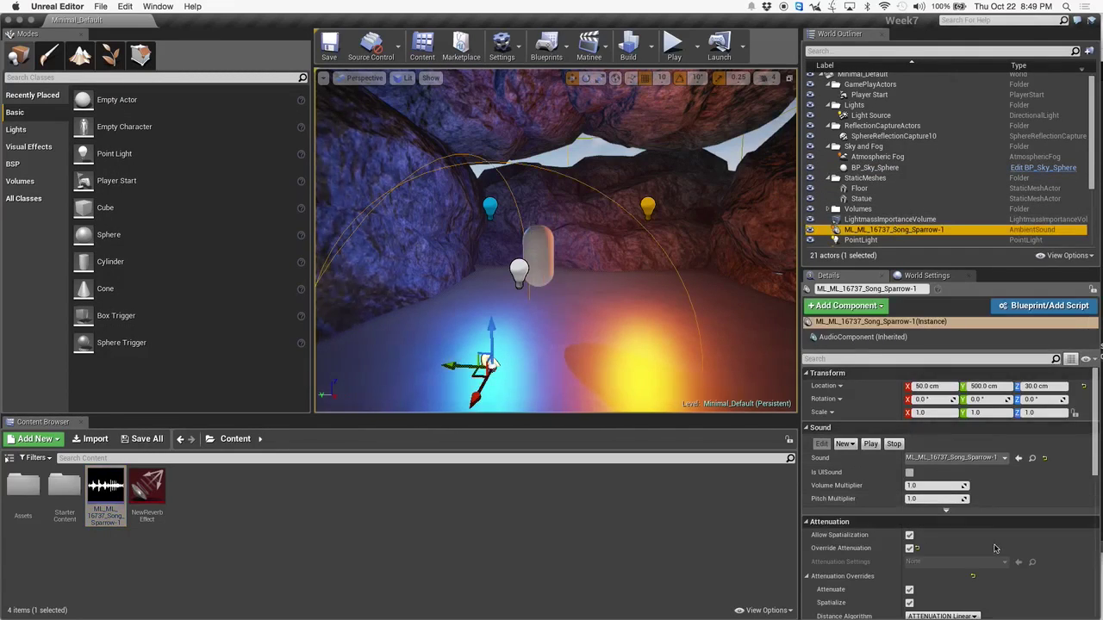
pyautogui.scroll(-10, 1034, 500)
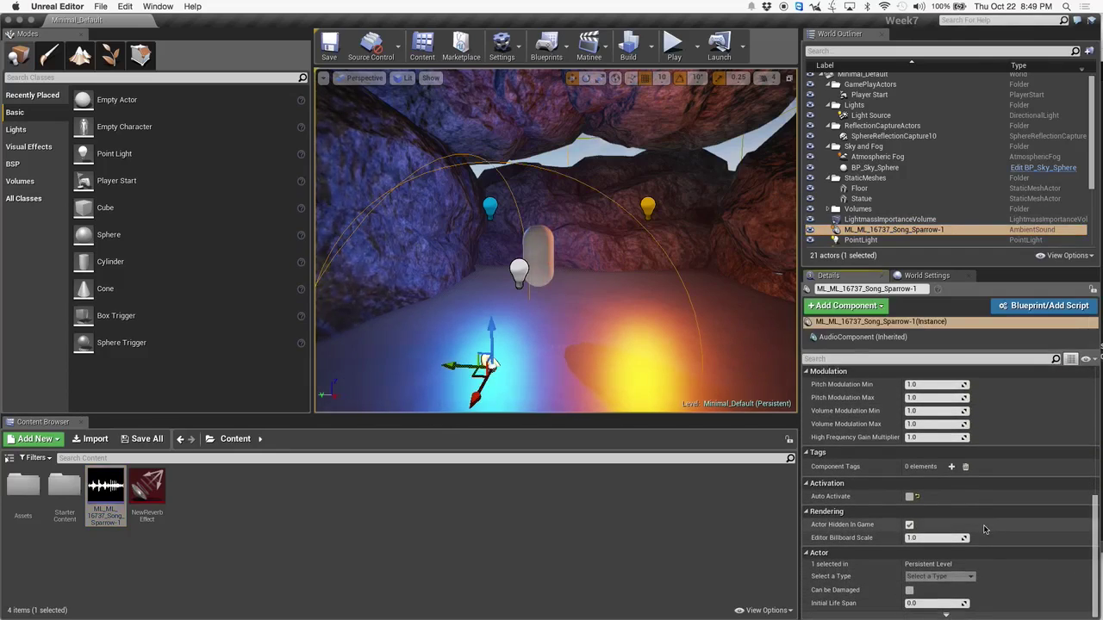
pyautogui.scroll(10, 974, 532)
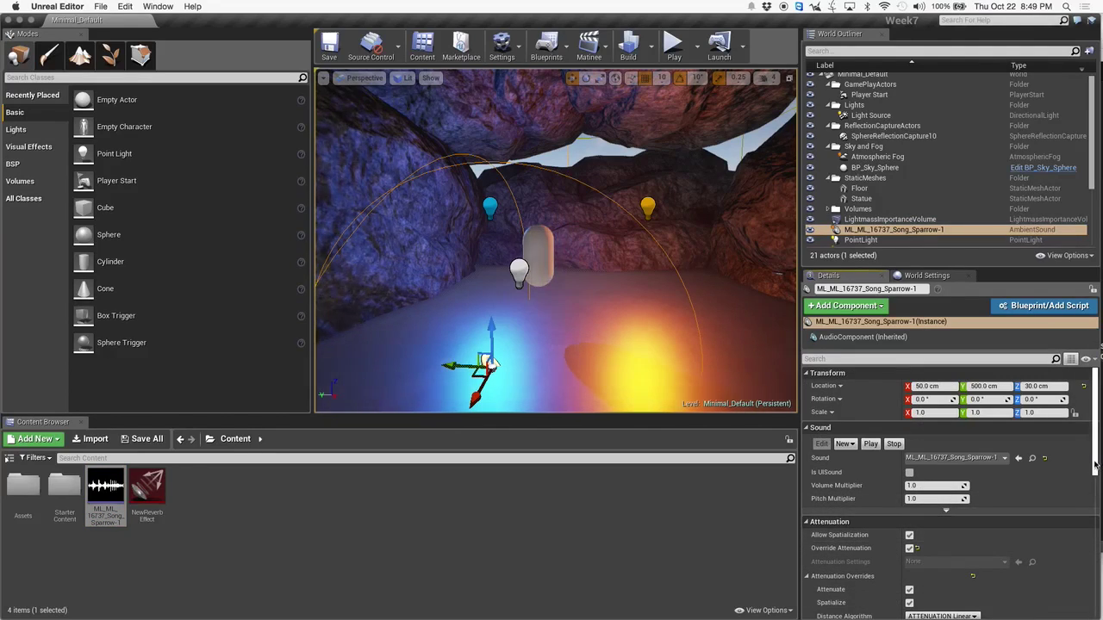
pyautogui.scroll(-10, 1095, 463)
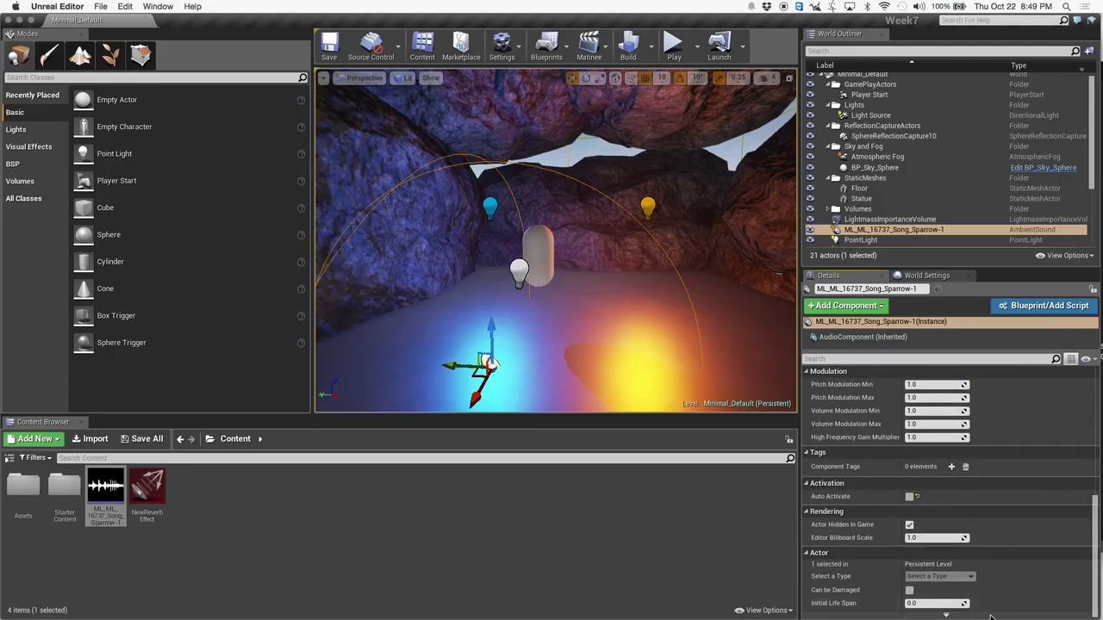
pyautogui.moveTo(1096, 548); pyautogui.dragTo(1093, 587)
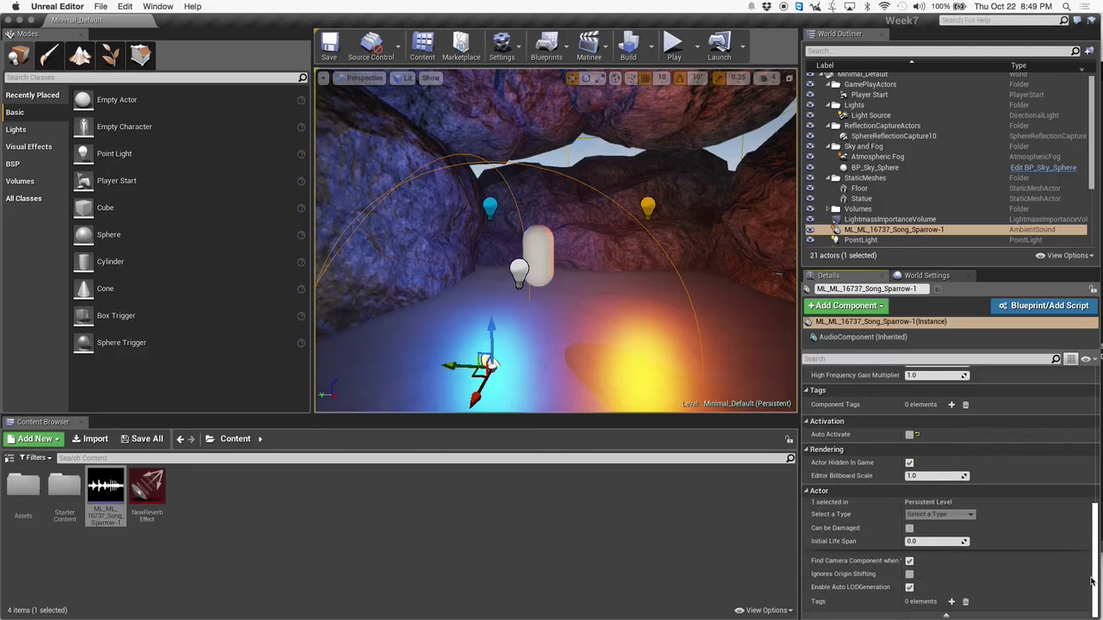
pyautogui.moveTo(1090, 577); pyautogui.dragTo(1098, 432)
pyautogui.click(1075, 491)
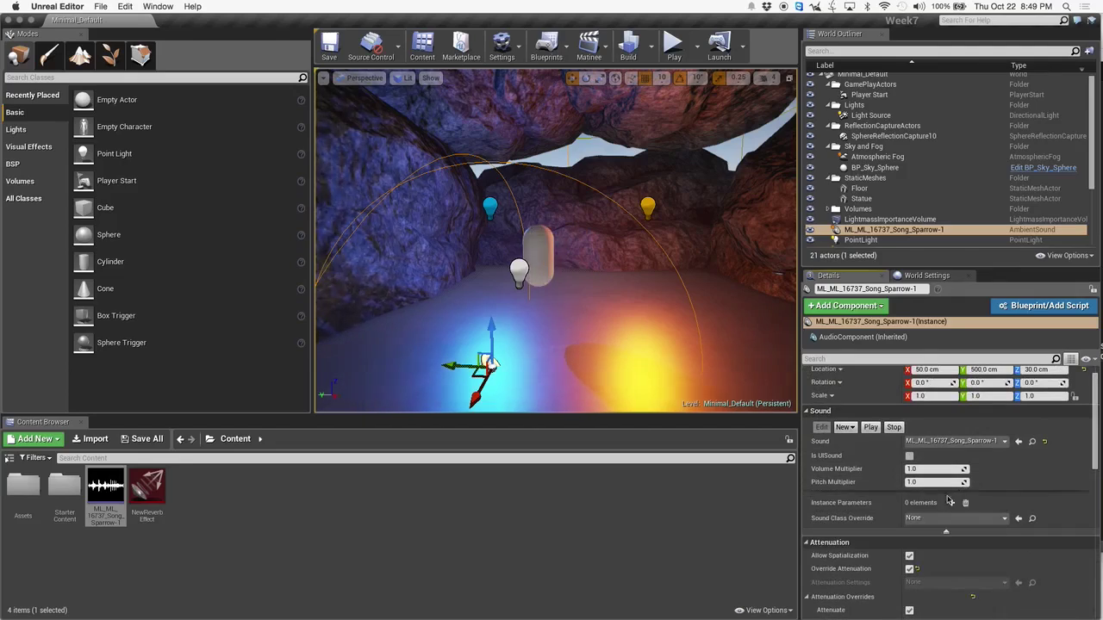
pyautogui.moveTo(1093, 437); pyautogui.dragTo(1094, 443)
pyautogui.scroll(-1, 1093, 446)
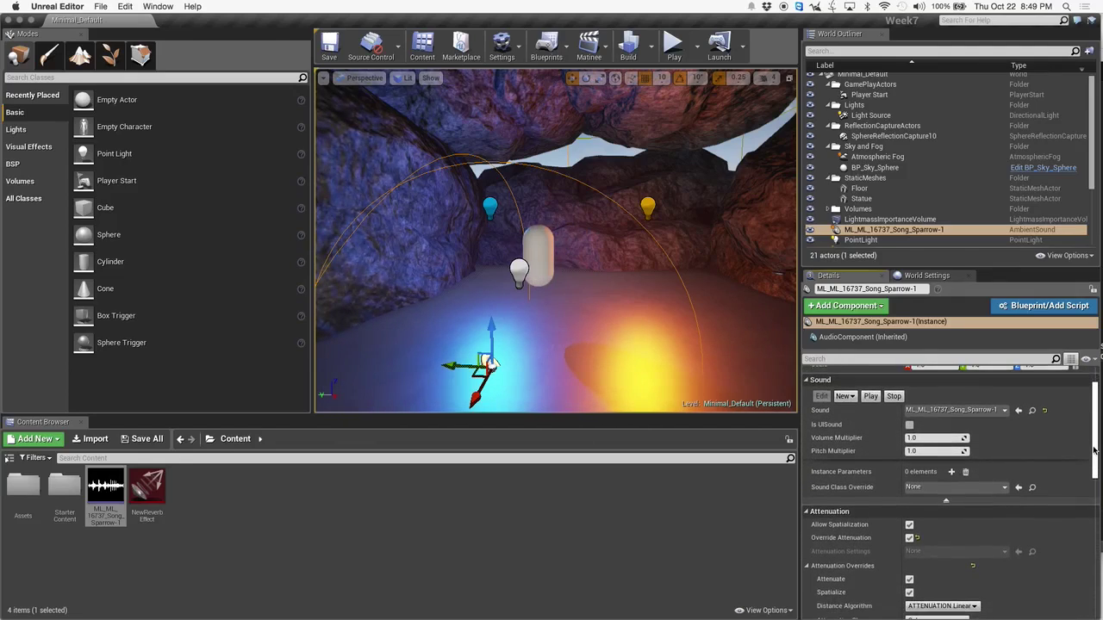
pyautogui.moveTo(1093, 450); pyautogui.dragTo(1084, 579)
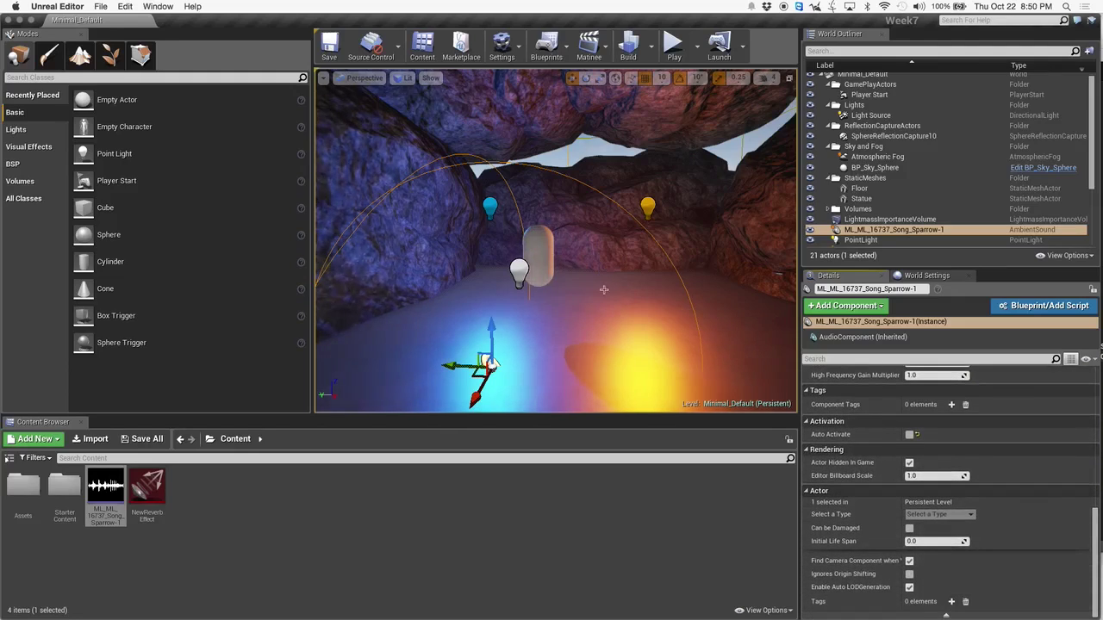
# - Review the sparrow sound wave asset's compression, sound, playback and attenuation properties, and close it
pyautogui.click(117, 480)
pyautogui.doubleClick(116, 481)
pyautogui.scroll(-1, 583, 405)
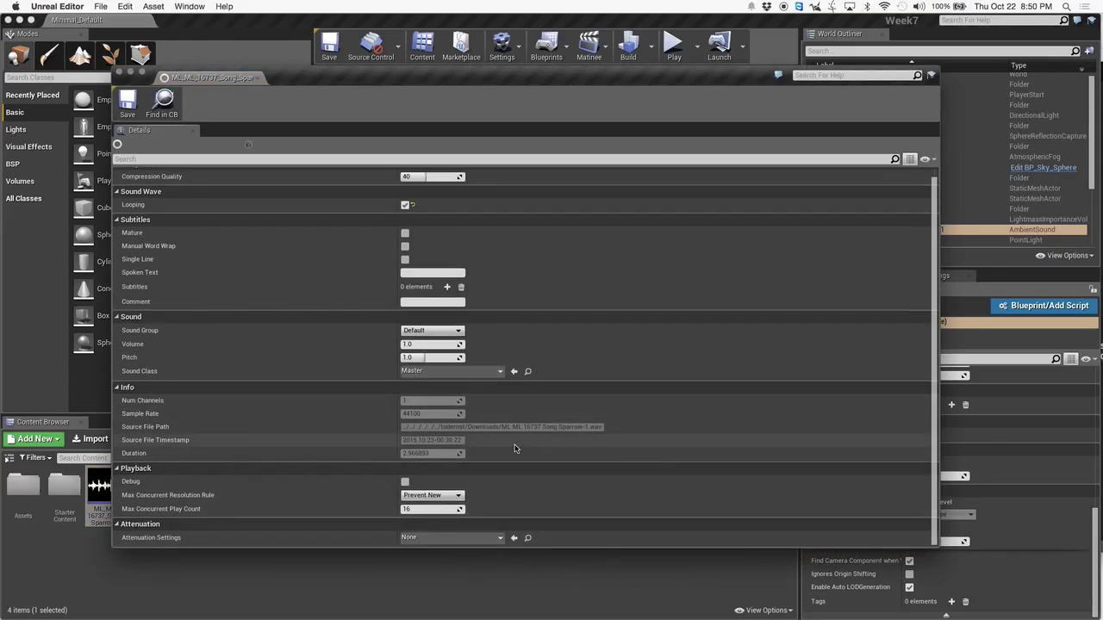
pyautogui.scroll(1, 518, 446)
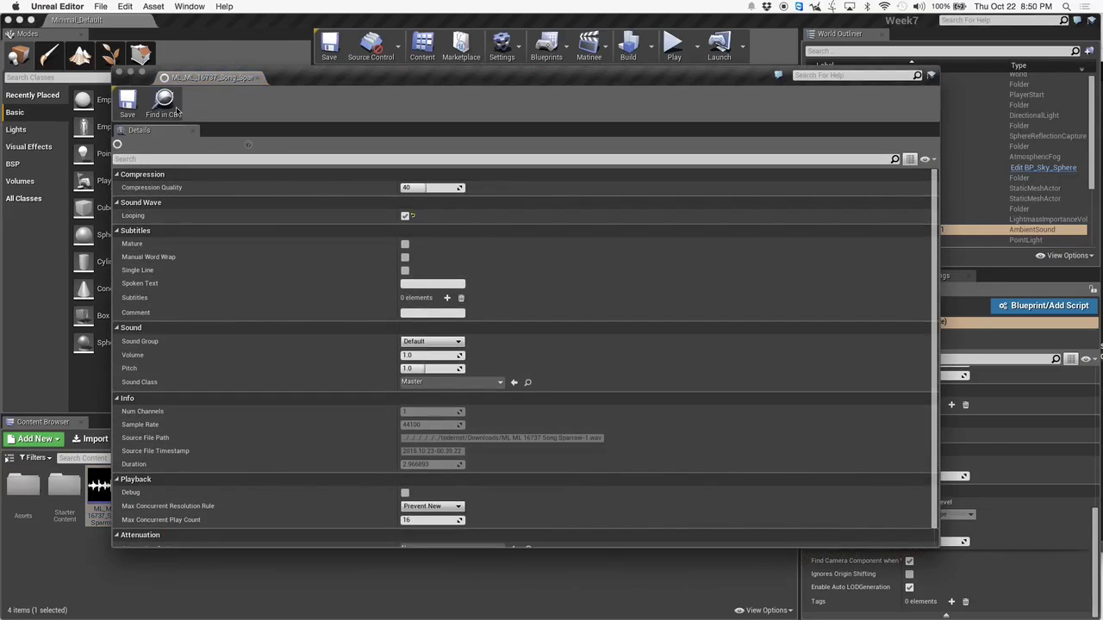
pyautogui.click(121, 75)
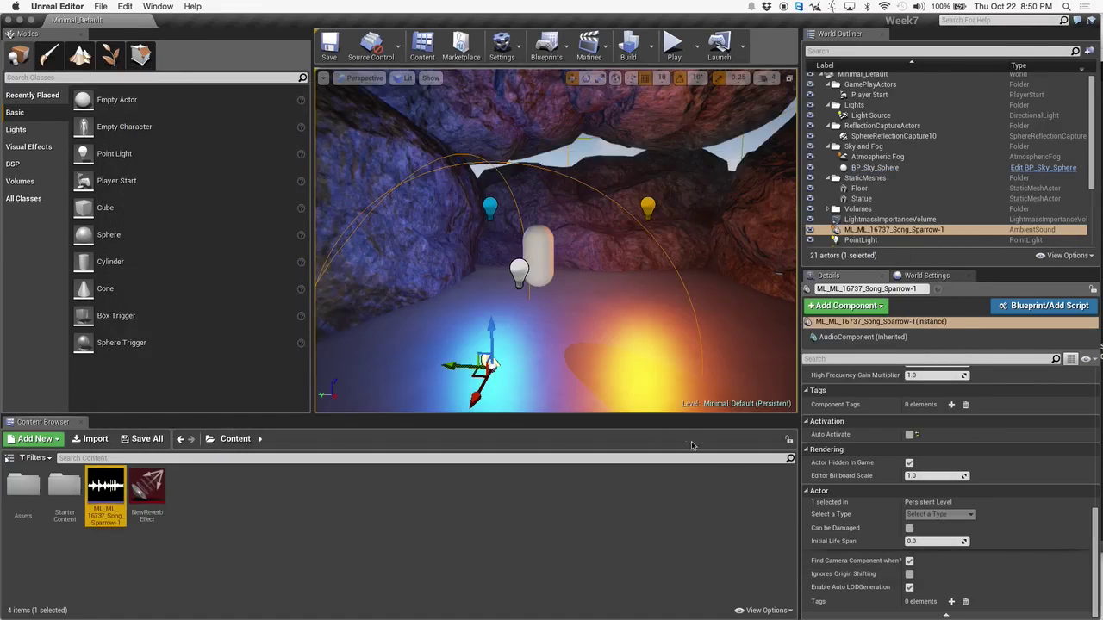
# - Frame the sparrow ambient sound in the viewport and filter the World Outliner by "sound" to look for the audio volume
pyautogui.click(934, 233)
pyautogui.press('f')
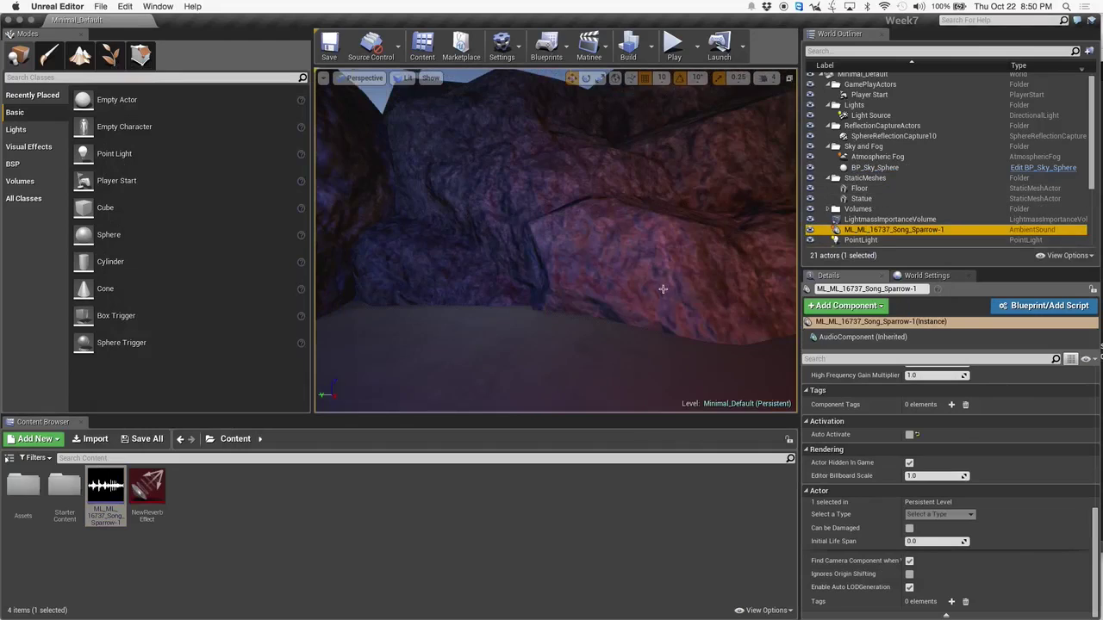
pyautogui.scroll(-10, 662, 287)
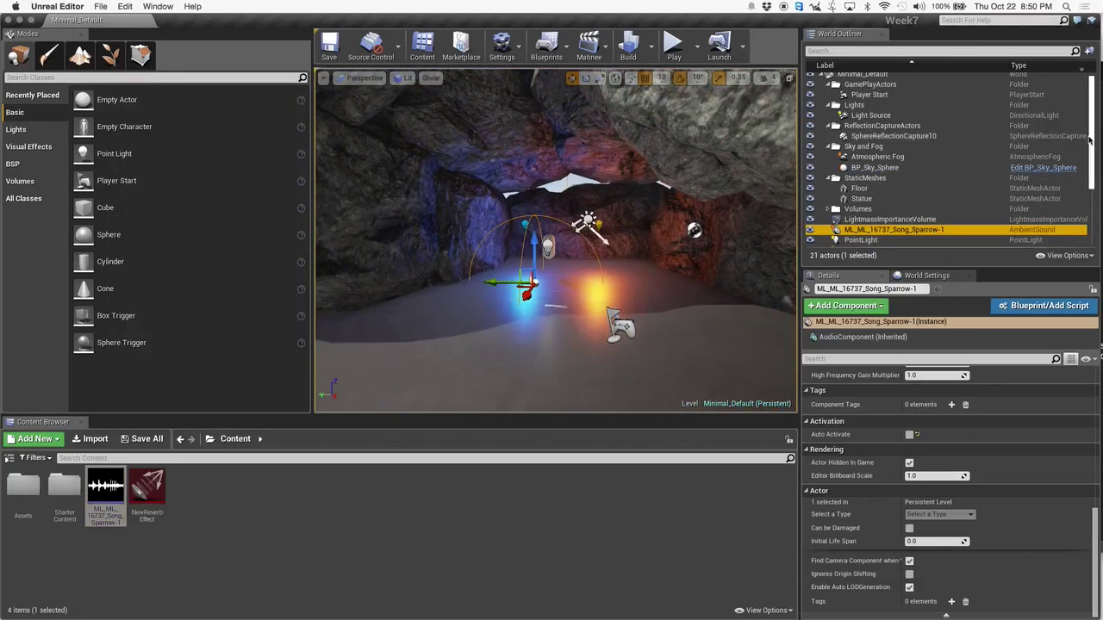
pyautogui.scroll(-5, 990, 155)
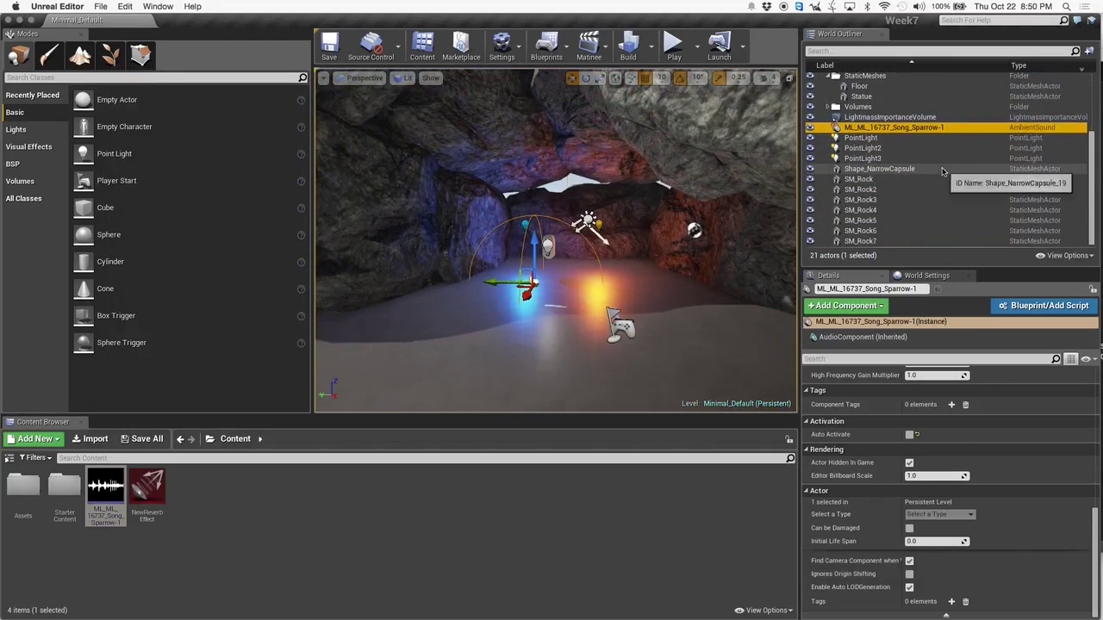
pyautogui.scroll(5, 942, 172)
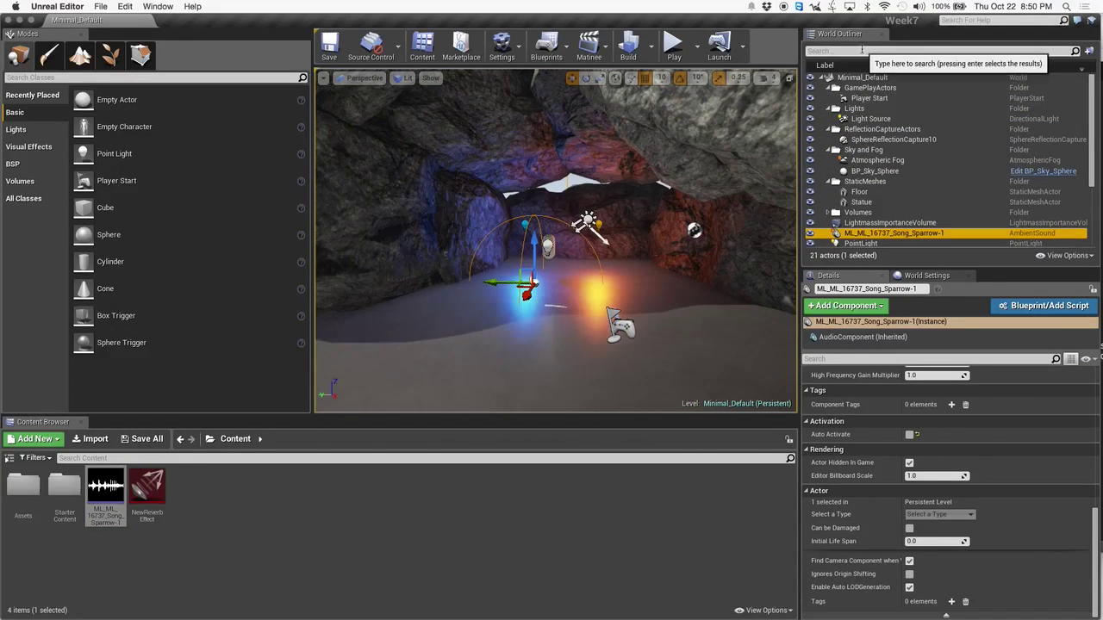
pyautogui.click(826, 77)
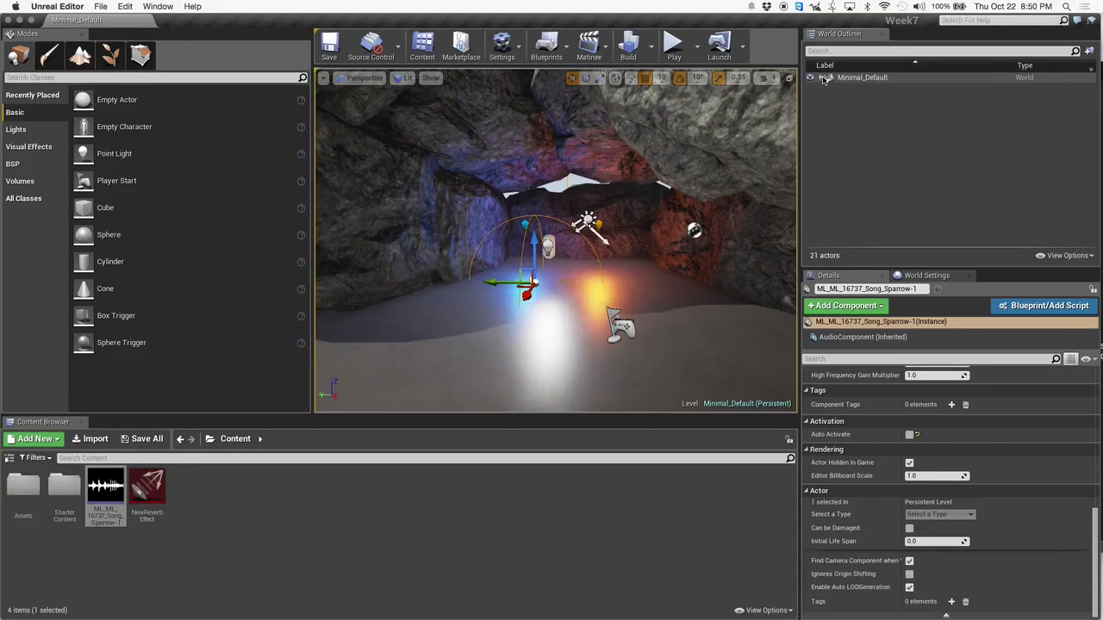
pyautogui.click(862, 52)
pyautogui.write('sound')
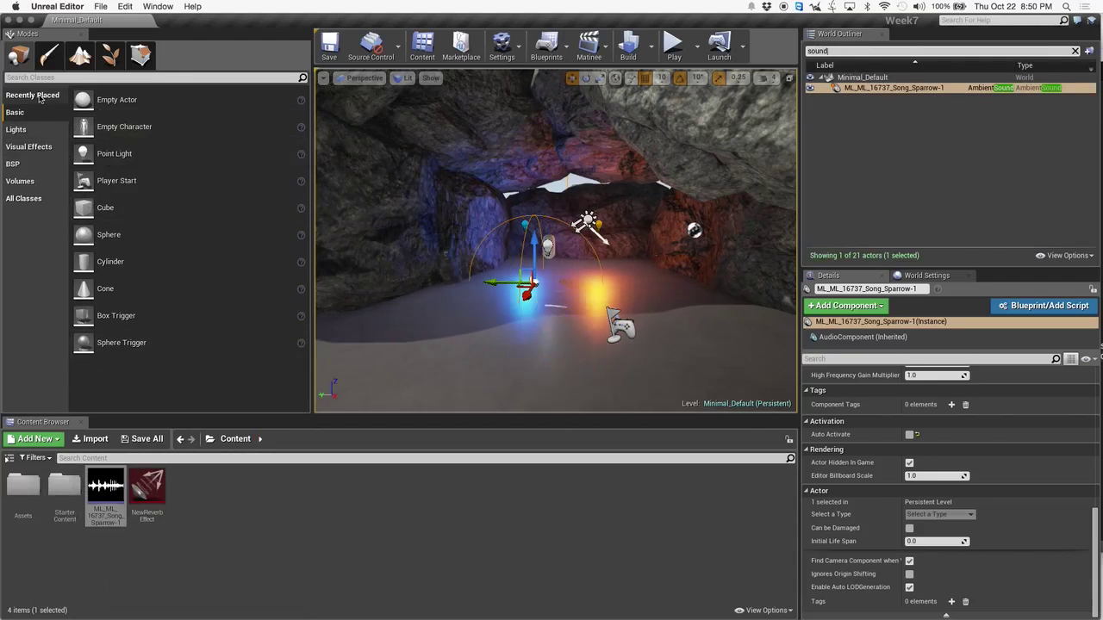
# - Place an Audio Volume in the cave beside the sparrow ambient sound
pyautogui.click(19, 181)
pyautogui.moveTo(119, 99); pyautogui.dragTo(609, 387)
pyautogui.moveTo(521, 307); pyautogui.dragTo(522, 307)
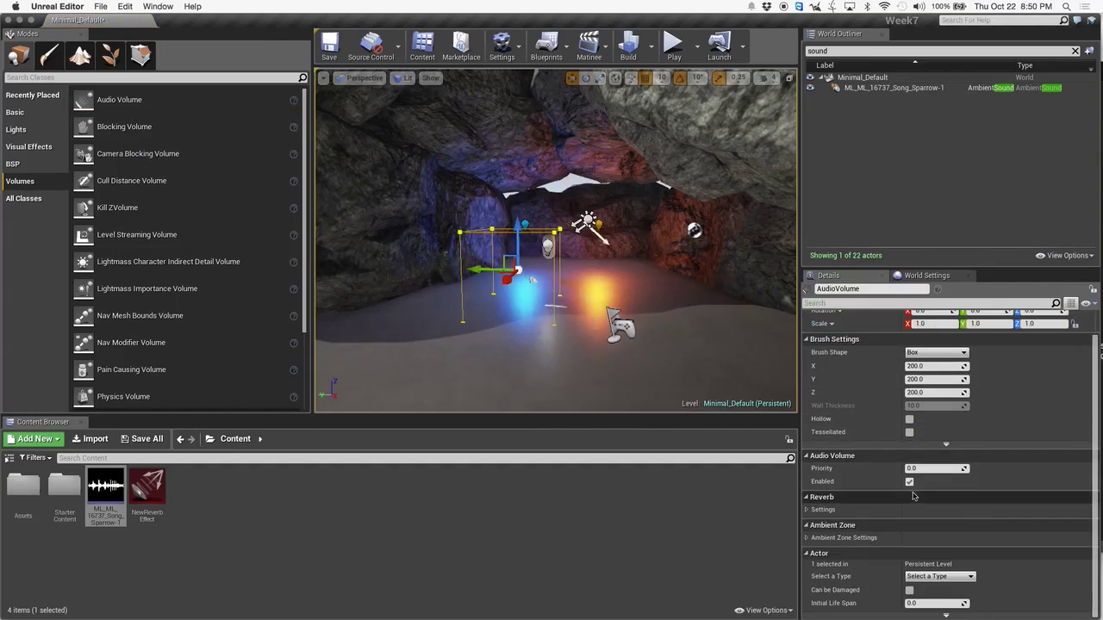
# - Assign NewReverbEffect as the Audio Volume's reverb effect and save the level
pyautogui.click(809, 511)
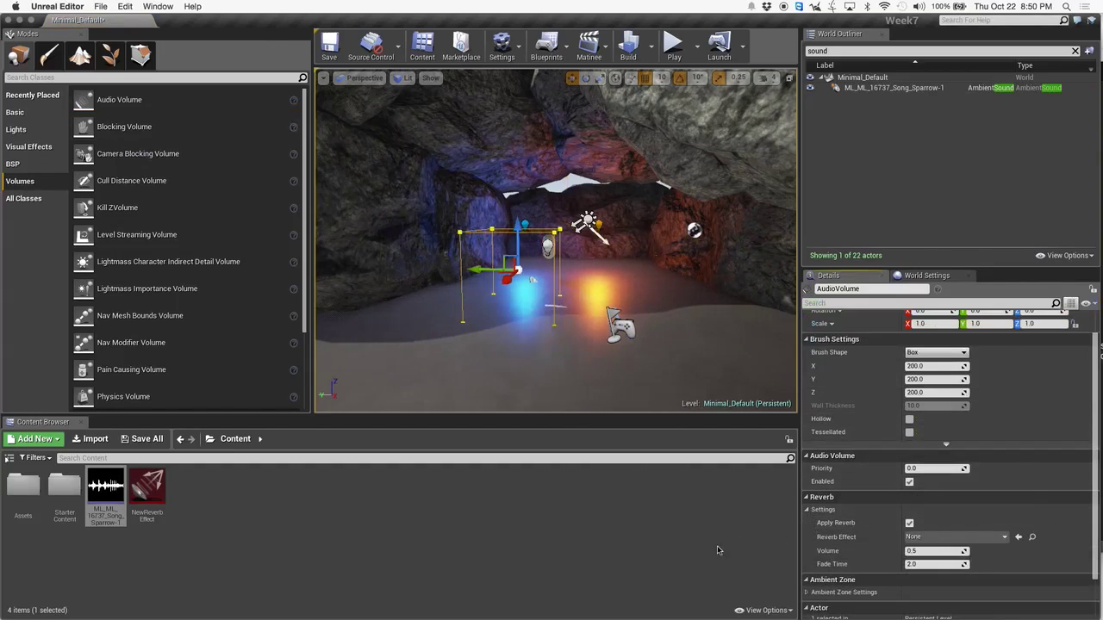
pyautogui.click(953, 537)
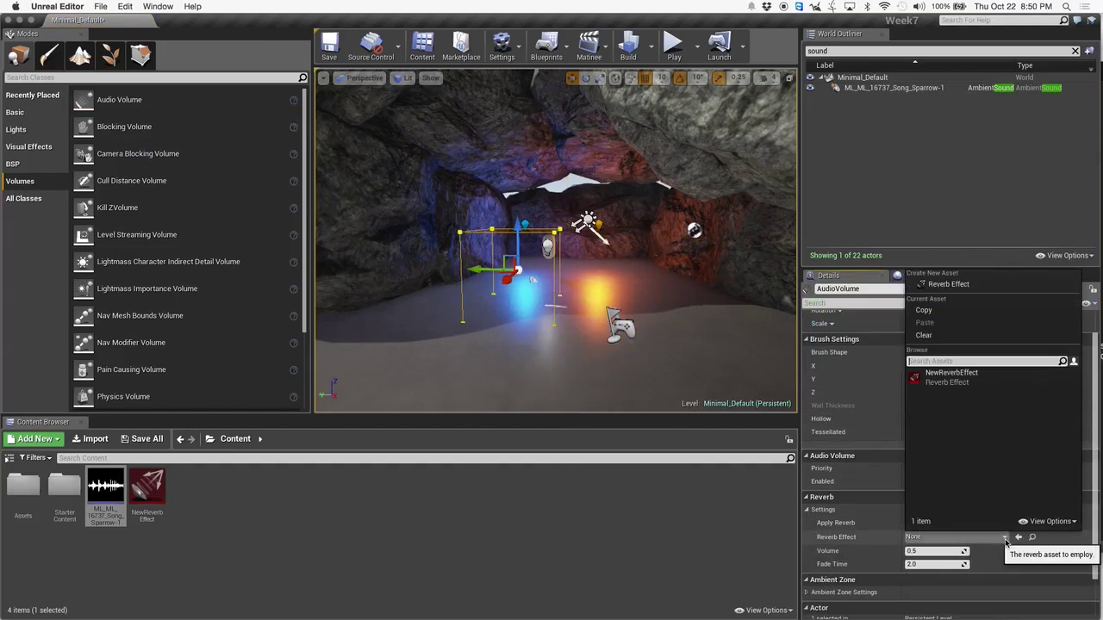
pyautogui.click(937, 376)
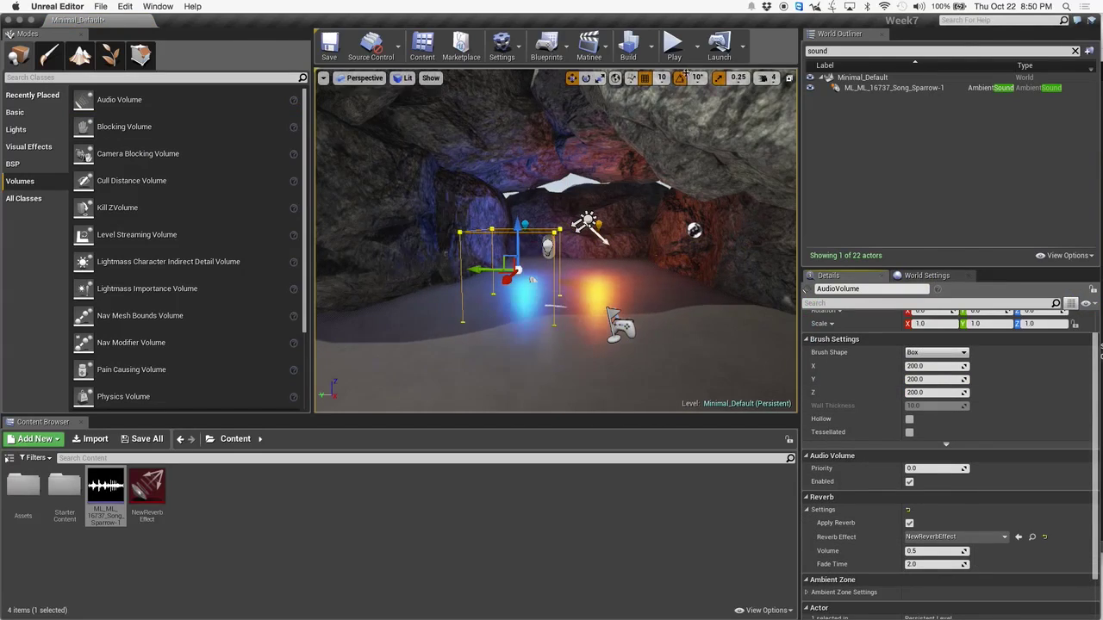
pyautogui.press('super+s')
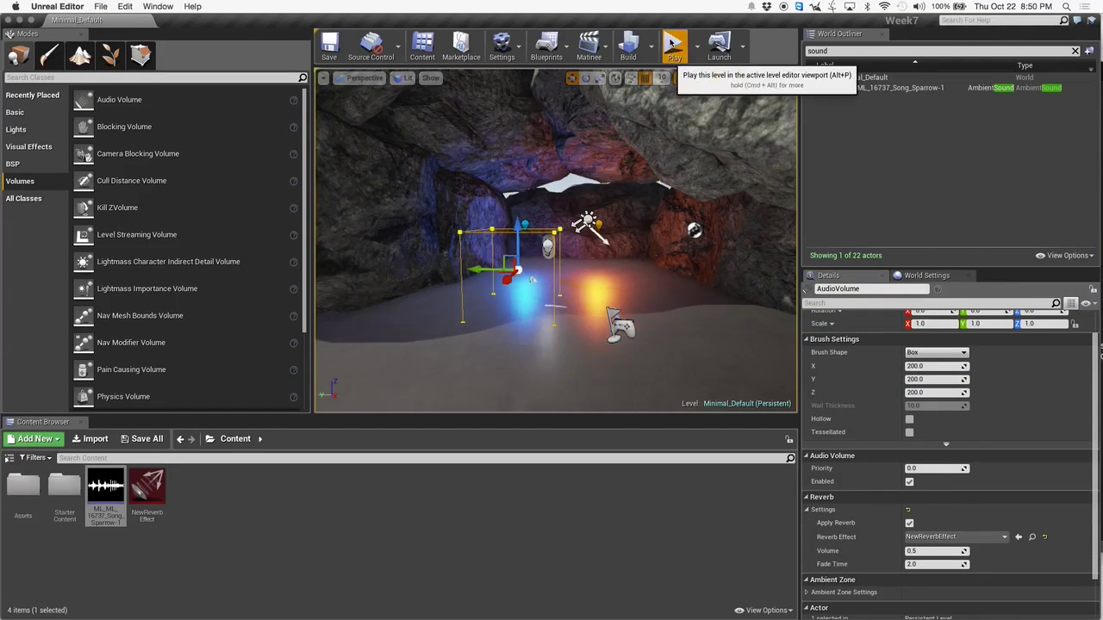
# - Play the level, move back and forth through the cave to test the reverb, and stop playing
pyautogui.click(674, 45)
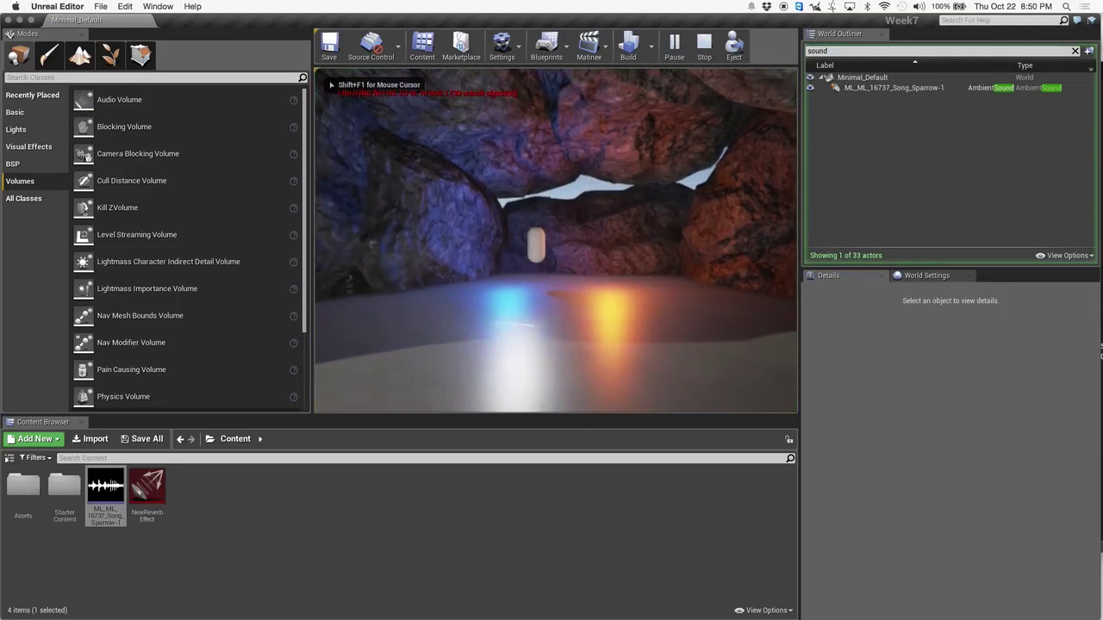
pyautogui.press('w')
pyautogui.press('s')
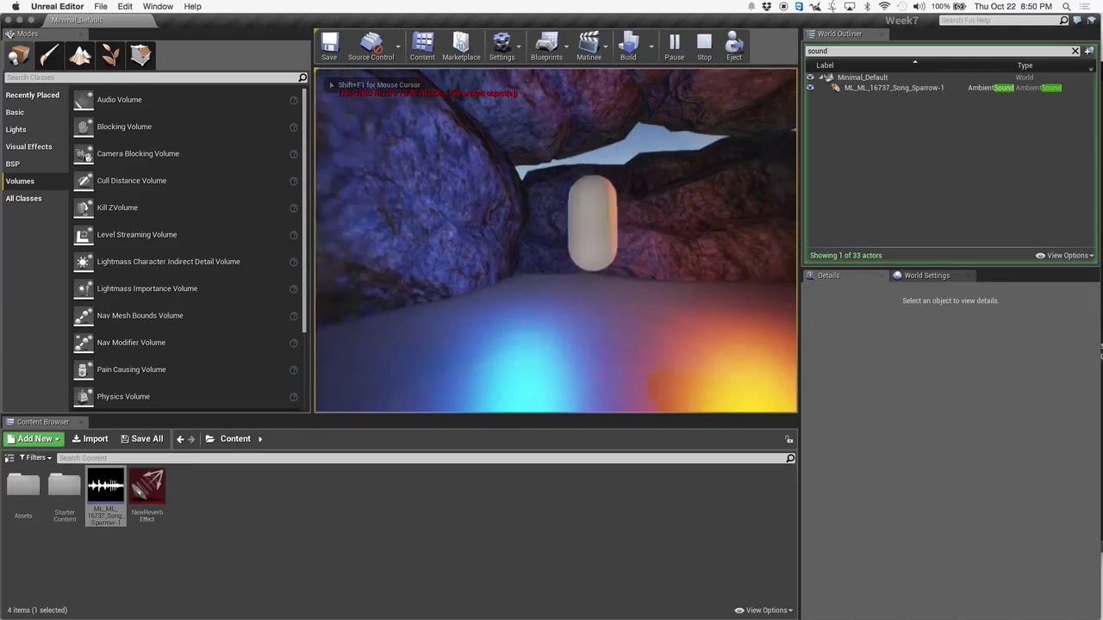
pyautogui.press('w')
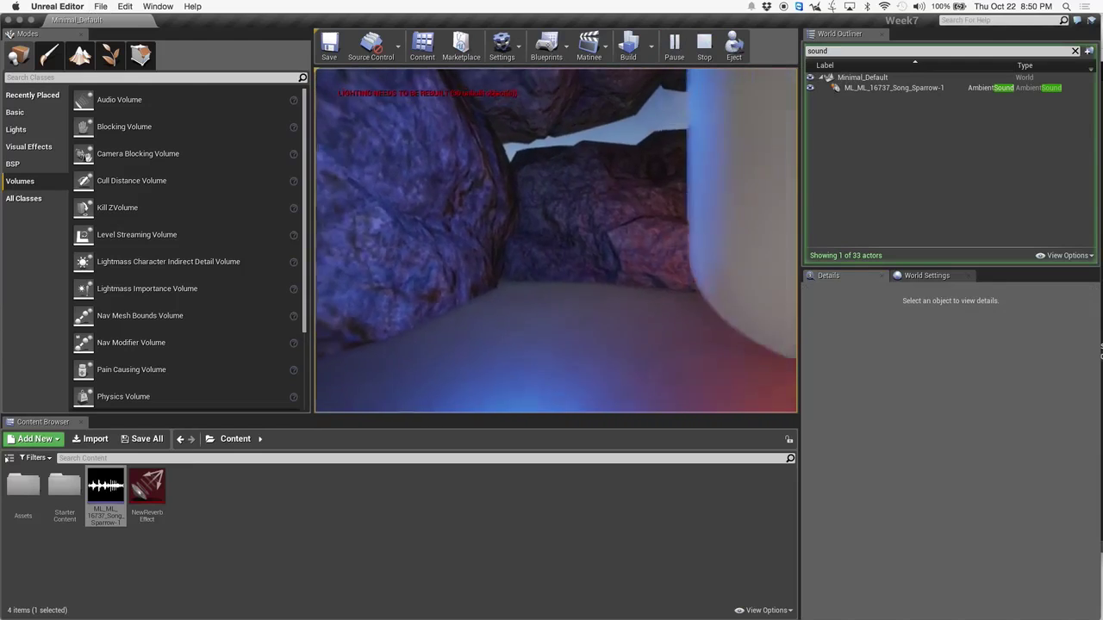
pyautogui.press('s')
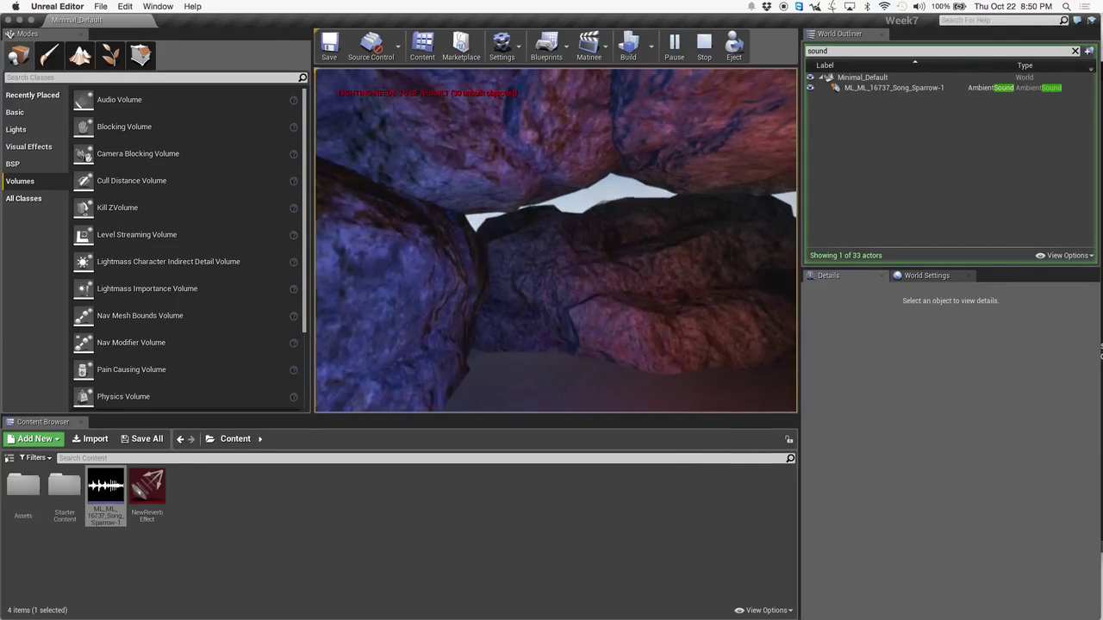
pyautogui.press('Escape')
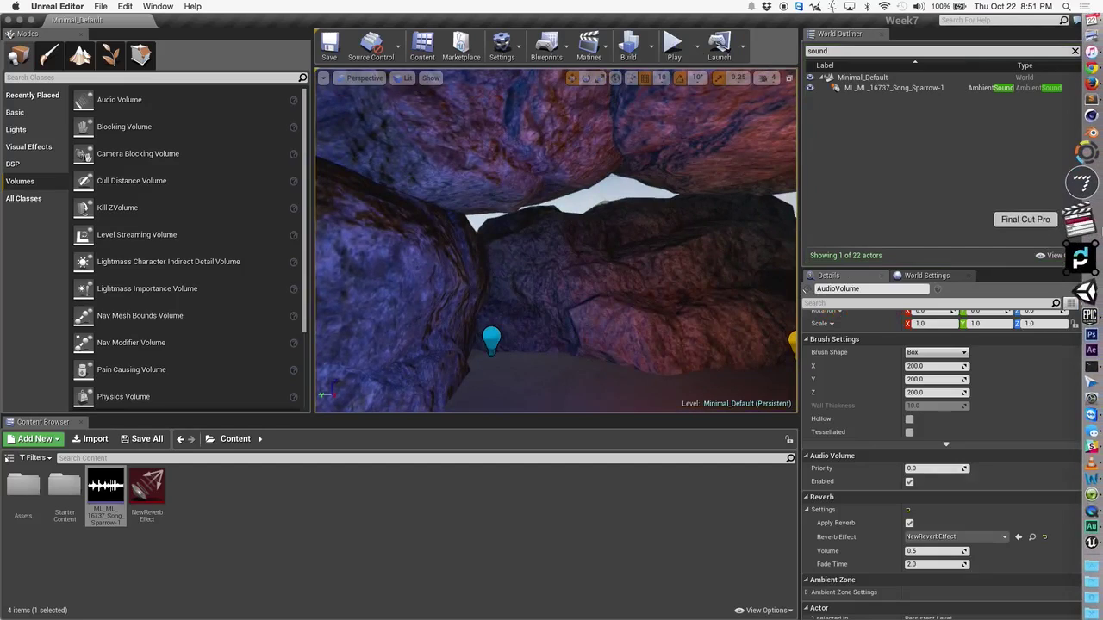
# - Switch to Sublime Text to check the sound topics in the notes, and return to Unreal Editor
pyautogui.click(1080, 144)
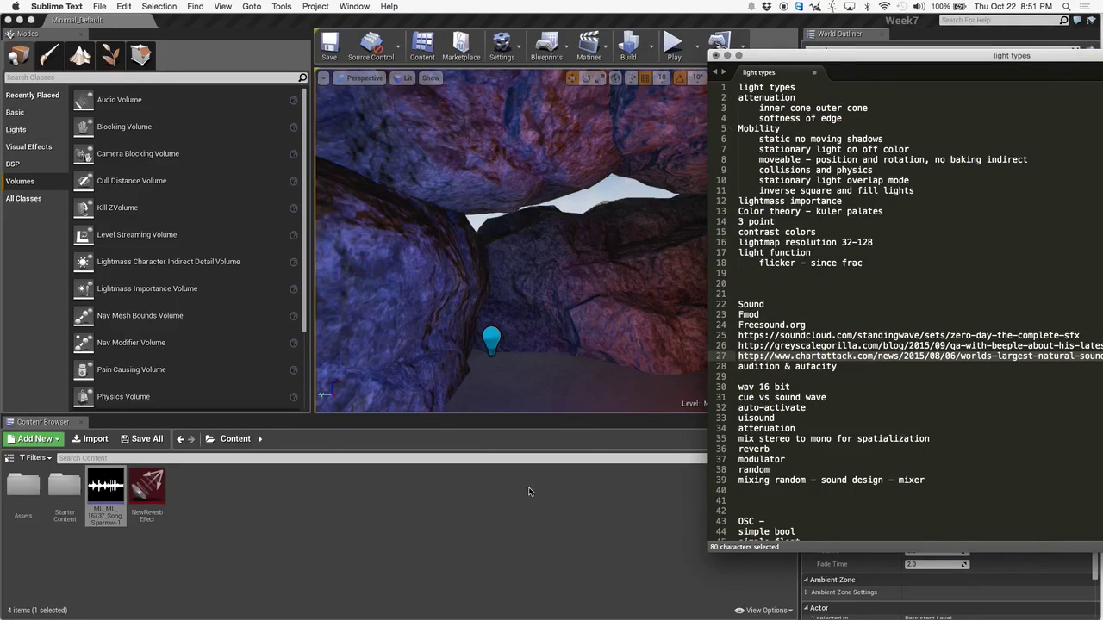
pyautogui.click(386, 537)
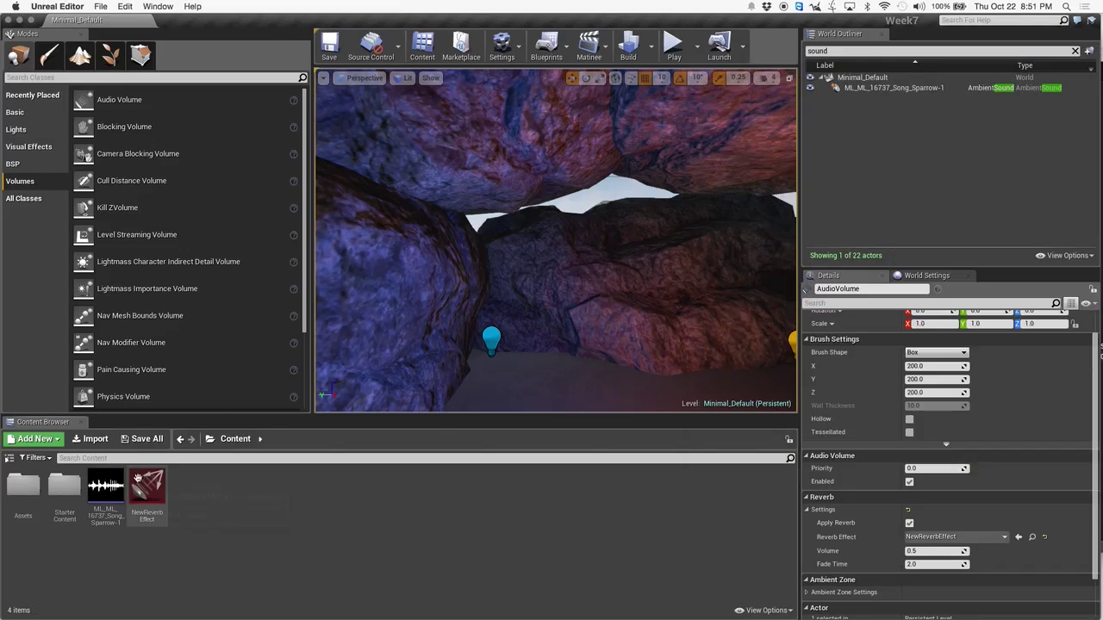
# - Create a sound cue from the sparrow sound wave, keeping the suggested name, and open it for editing
pyautogui.rightClick(110, 486)
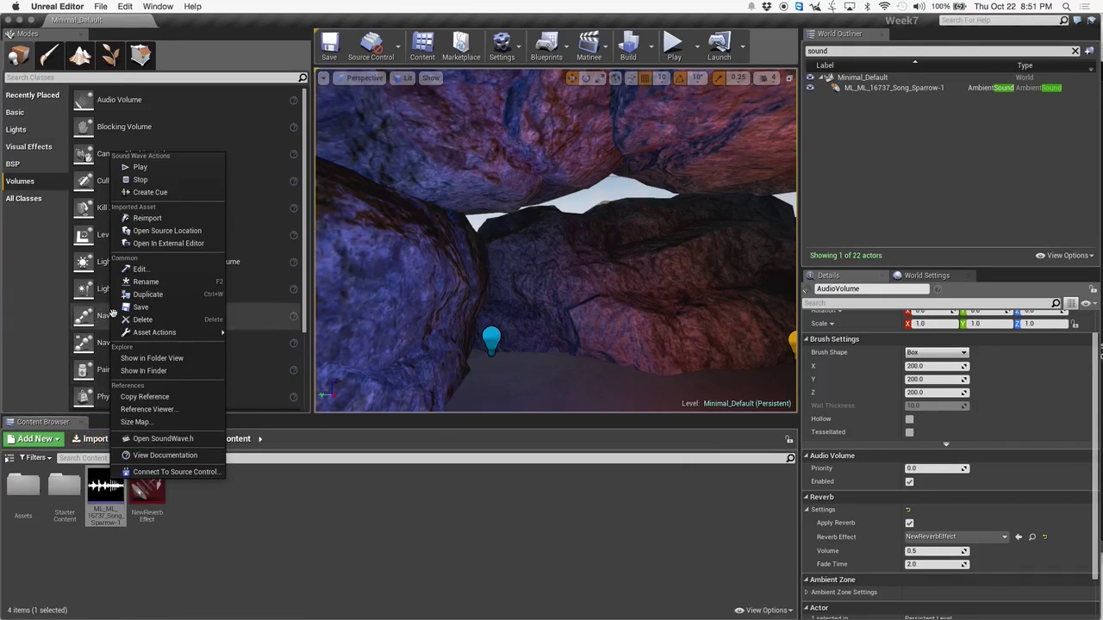
pyautogui.click(162, 193)
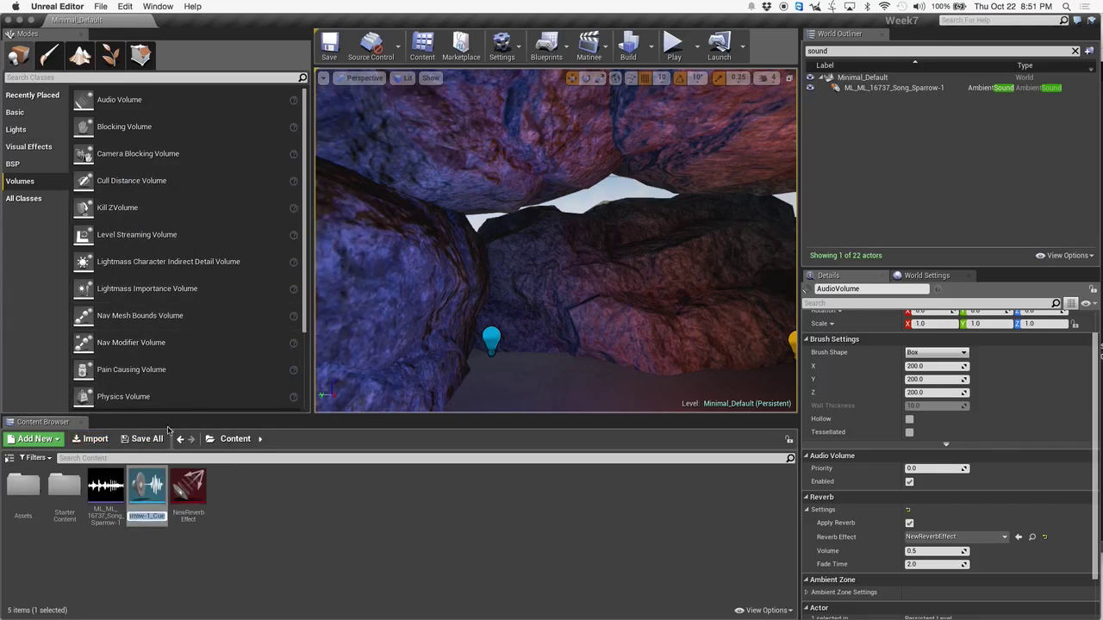
pyautogui.doubleClick(149, 487)
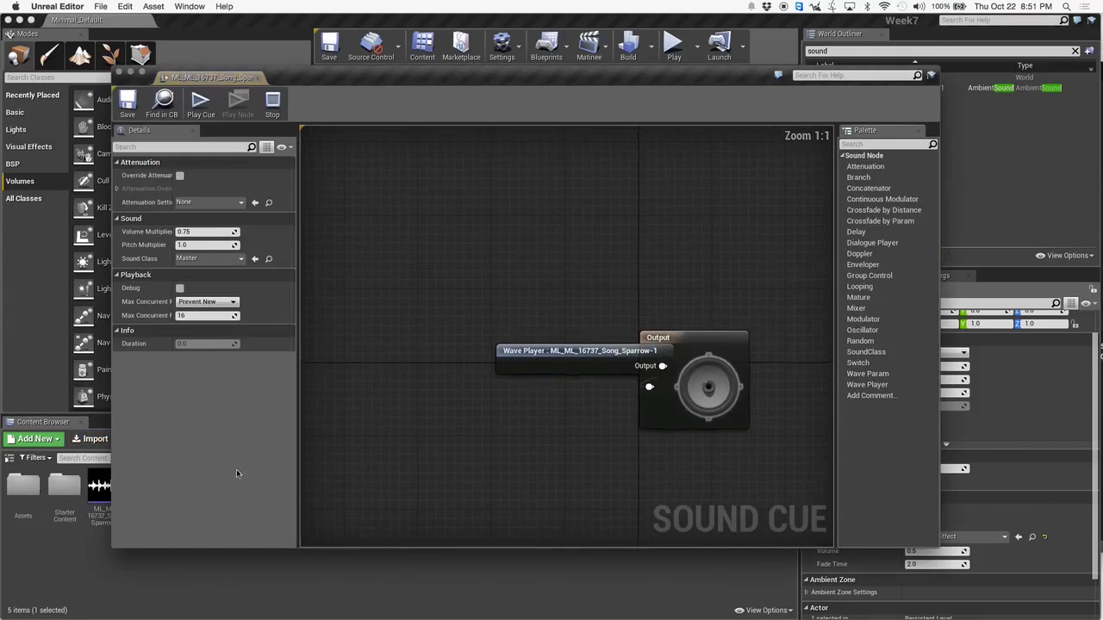
# - Space the sparrow Wave Player and Output nodes apart in the sound cue graph and play the cue
pyautogui.moveTo(551, 349); pyautogui.dragTo(367, 353)
pyautogui.moveTo(519, 319); pyautogui.dragTo(626, 225, button='right')
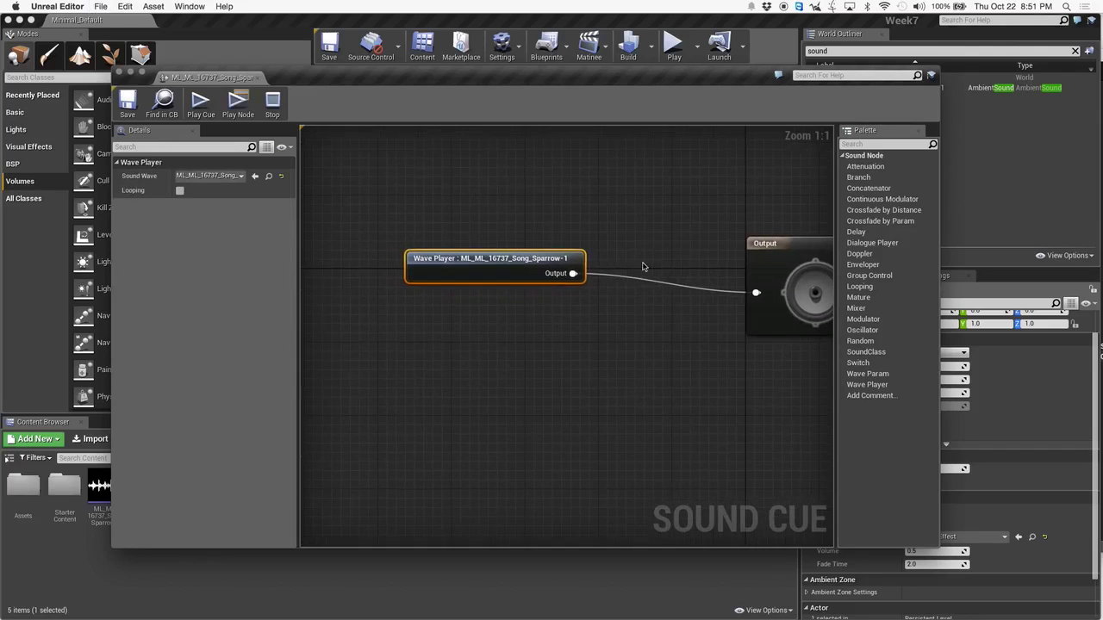
pyautogui.moveTo(640, 267); pyautogui.dragTo(520, 261, button='right')
pyautogui.moveTo(636, 240); pyautogui.dragTo(565, 234)
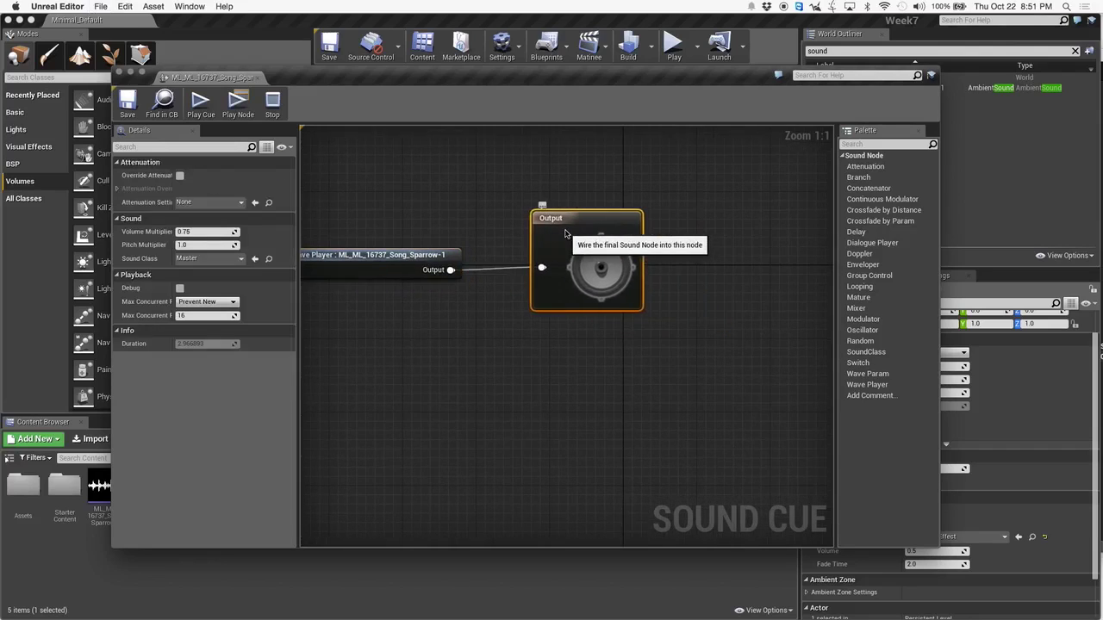
pyautogui.moveTo(512, 364); pyautogui.dragTo(603, 408, button='right')
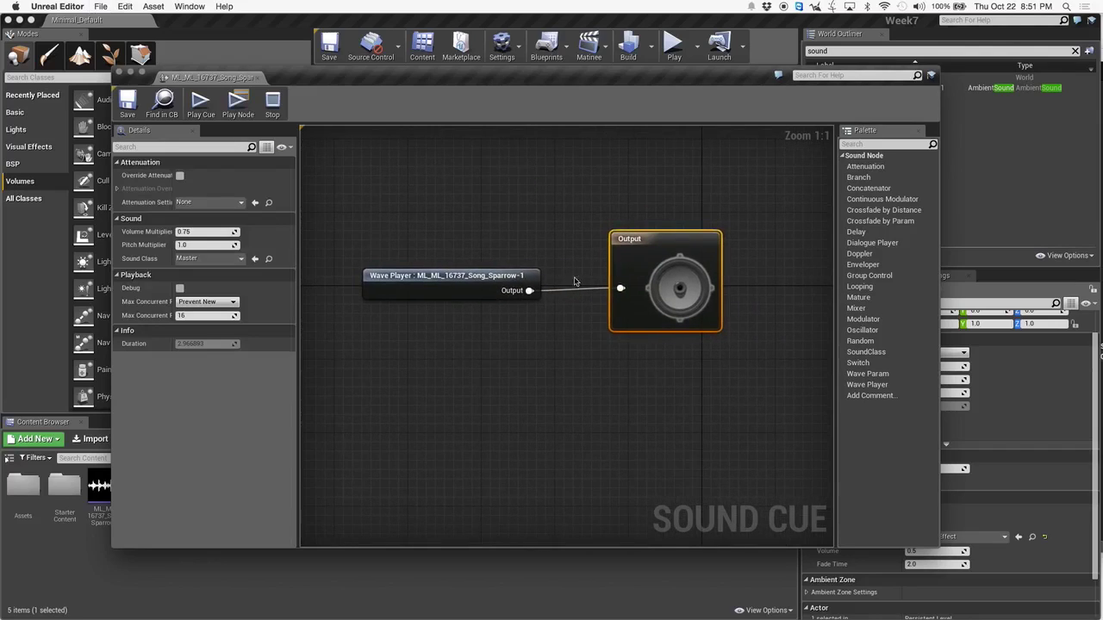
pyautogui.doubleClick(655, 242)
pyautogui.click(201, 101)
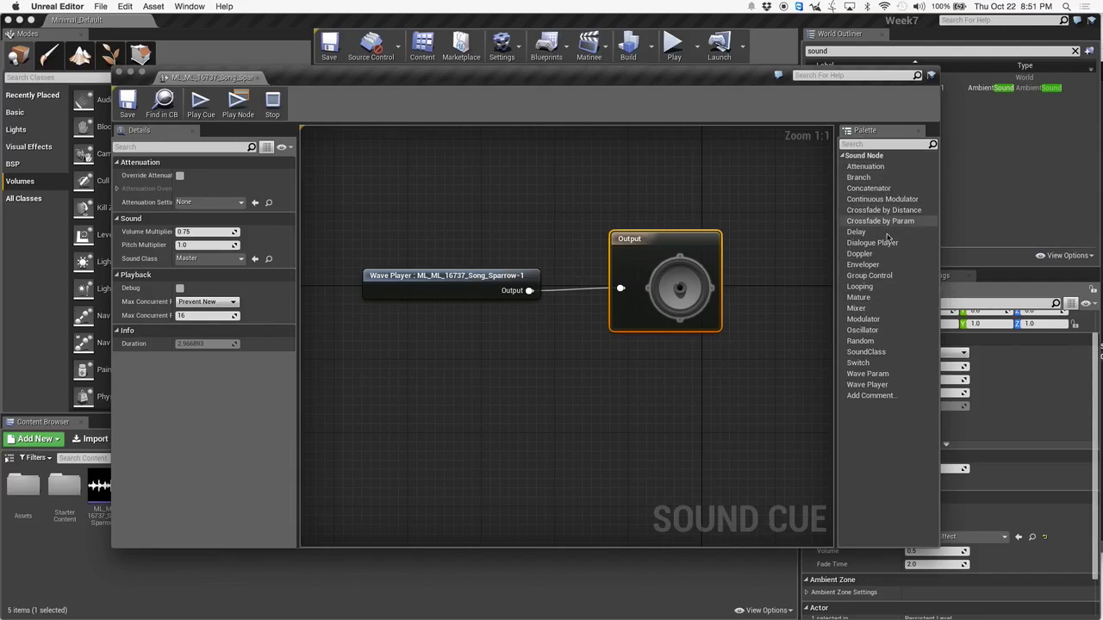
# - Add Mixer, Random and Modulator nodes to the cue, wiring the Modulator between the sparrow Wave Player and the Output
pyautogui.moveTo(856, 307); pyautogui.dragTo(656, 255)
pyautogui.moveTo(546, 191); pyautogui.dragTo(521, 214)
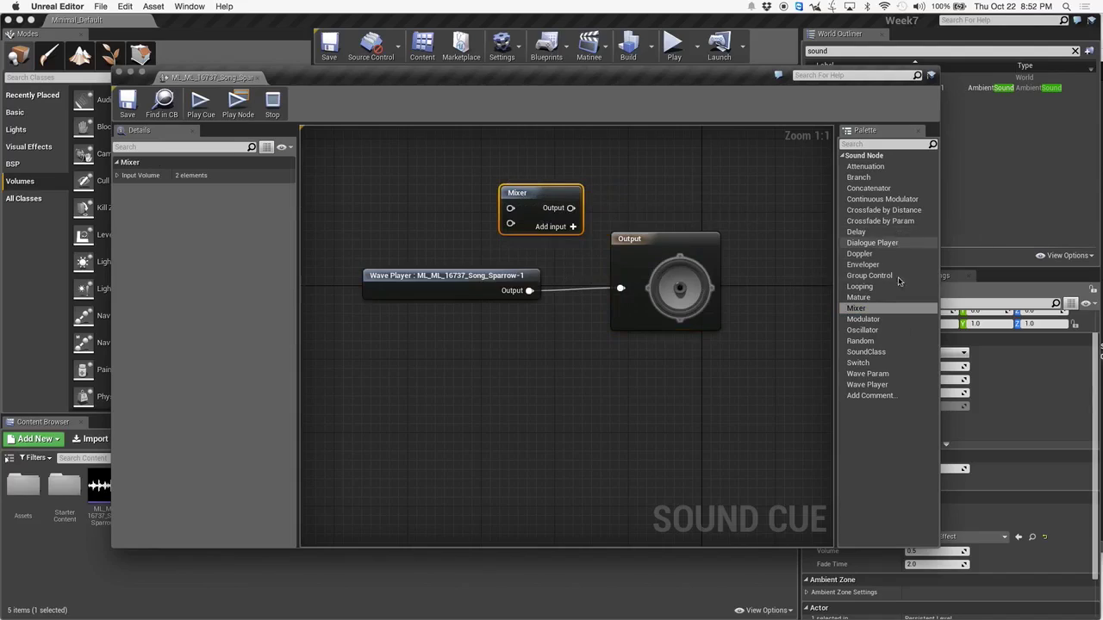
pyautogui.click(848, 343)
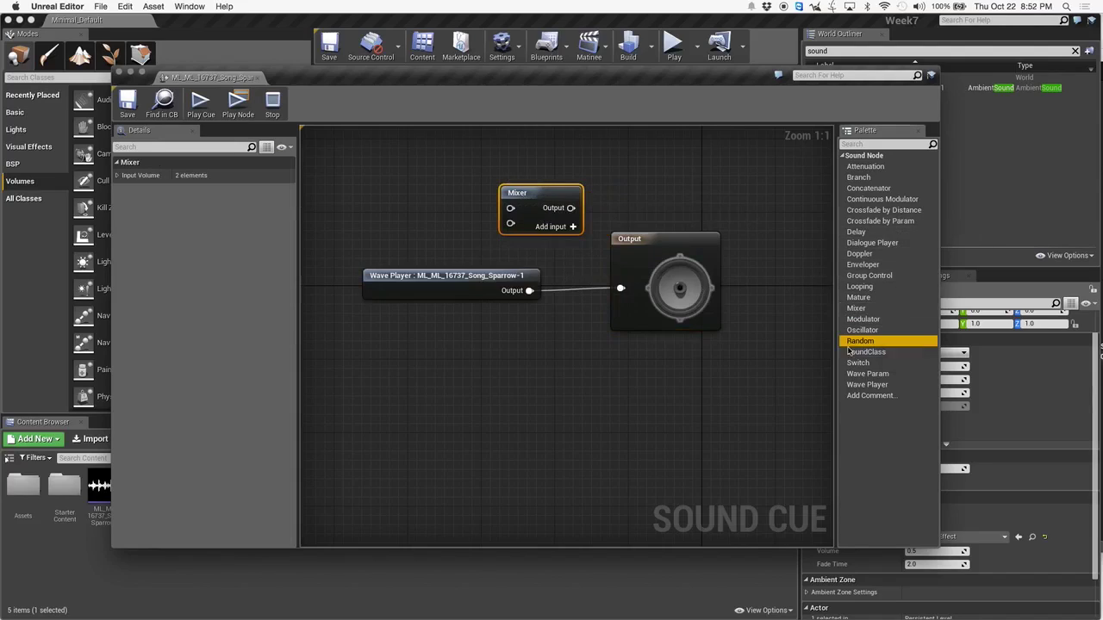
pyautogui.moveTo(520, 367); pyautogui.dragTo(501, 365)
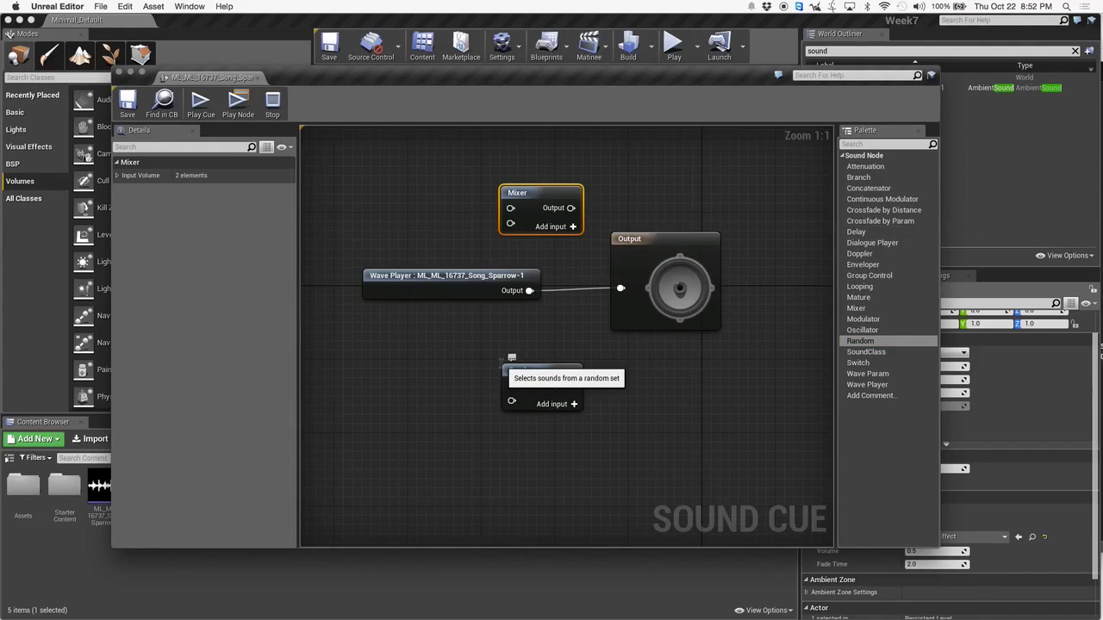
pyautogui.moveTo(552, 364); pyautogui.dragTo(495, 407)
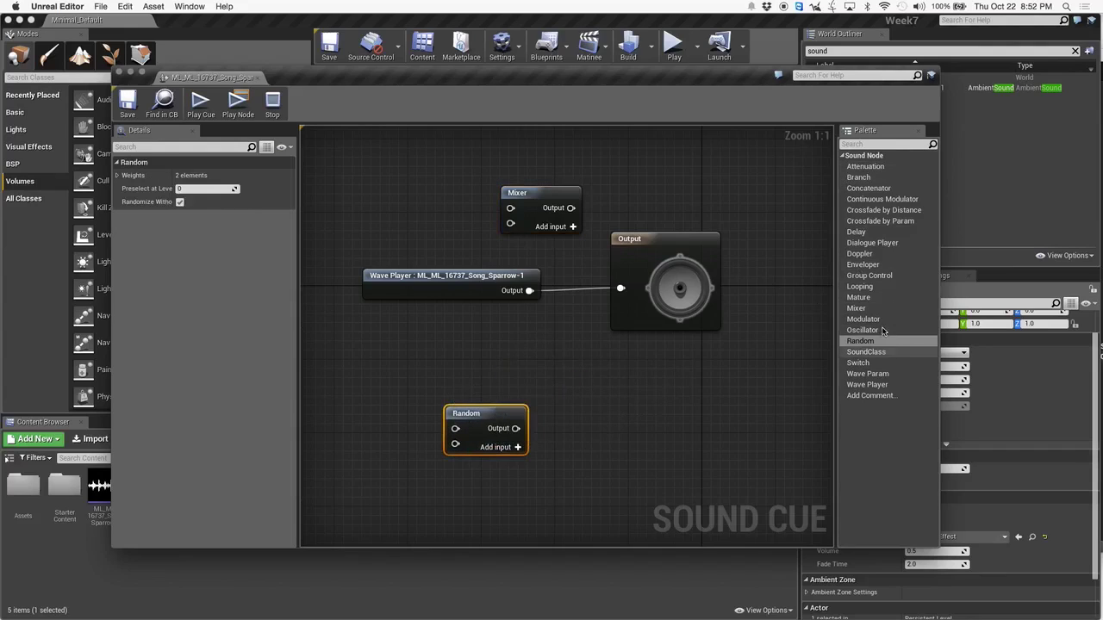
pyautogui.moveTo(862, 319); pyautogui.dragTo(509, 340)
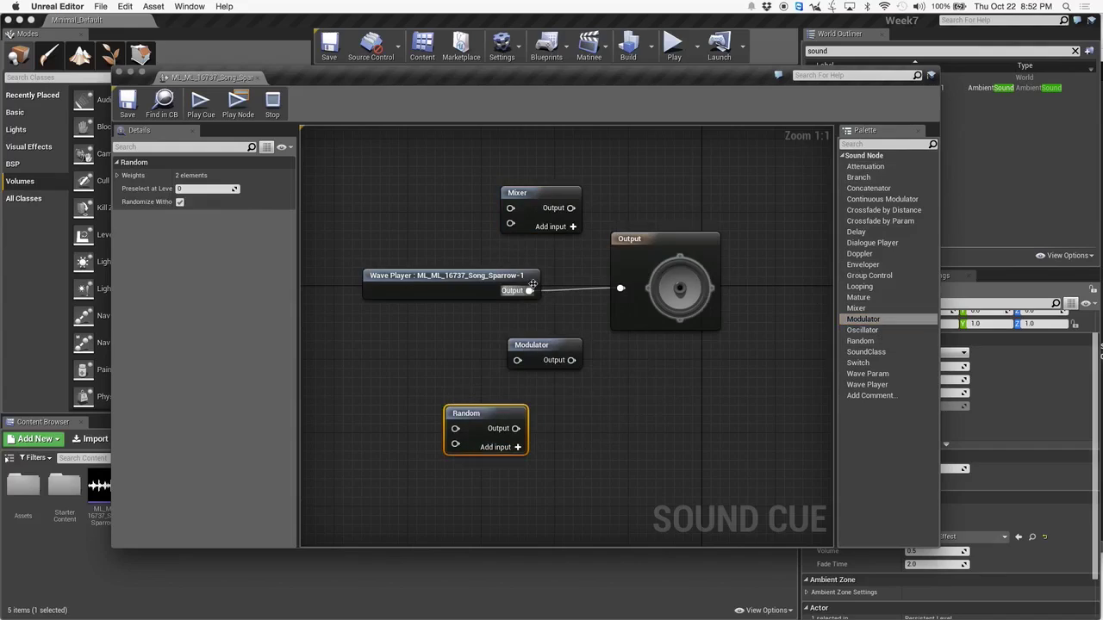
pyautogui.moveTo(528, 291); pyautogui.dragTo(622, 289)
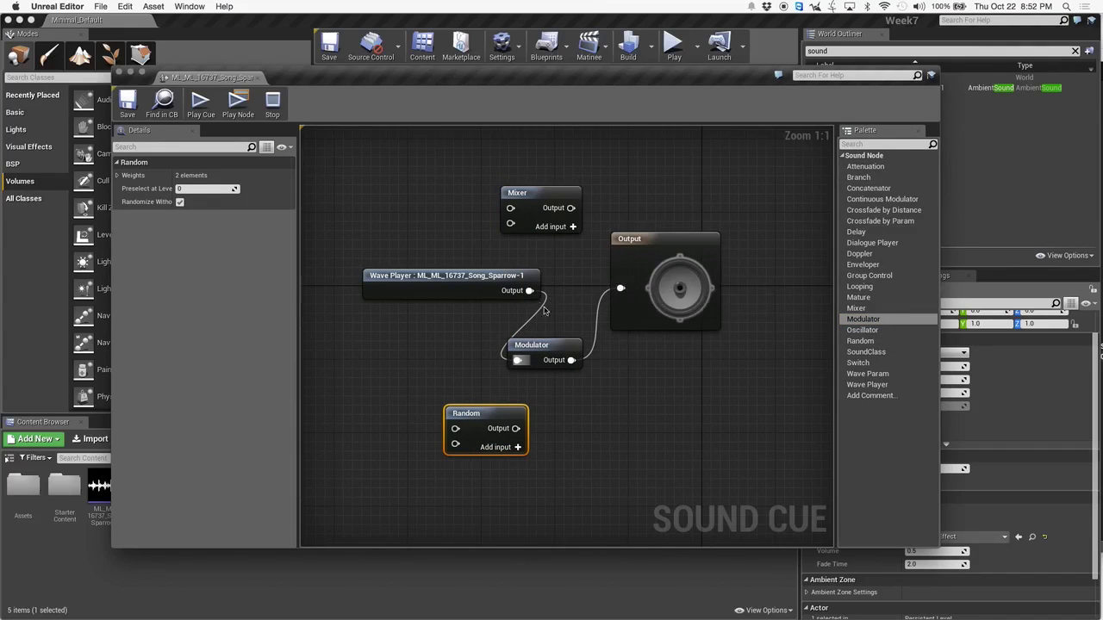
# - Set the Modulator's pitch minimum to 0.5 and pitch maximum to 1.5, and play the cue
pyautogui.click(558, 345)
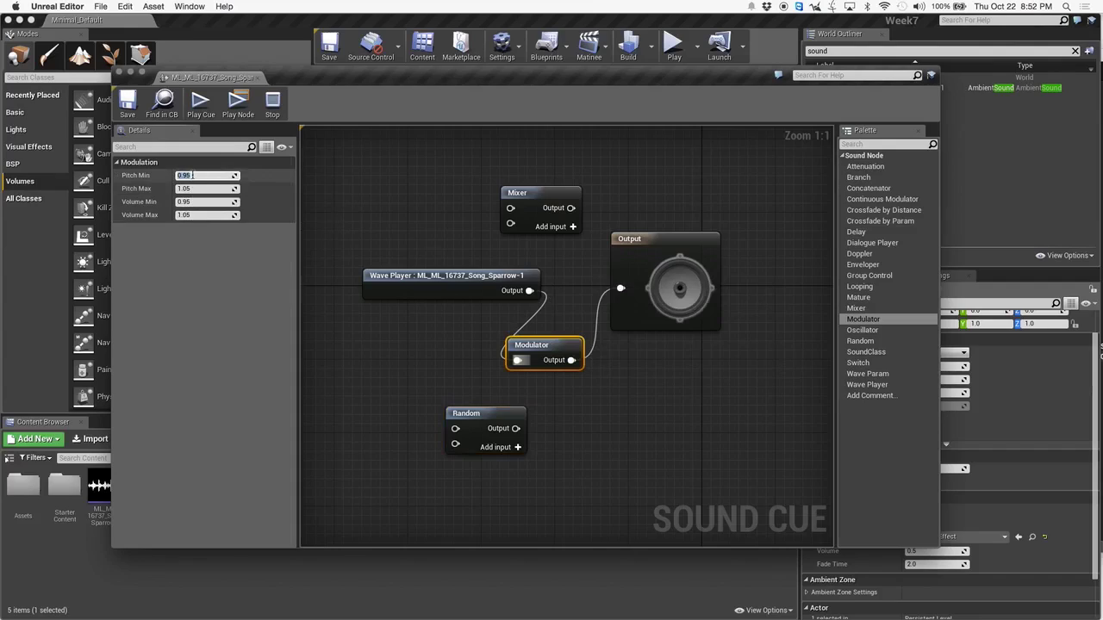
pyautogui.write('0.5')
pyautogui.press('Return')
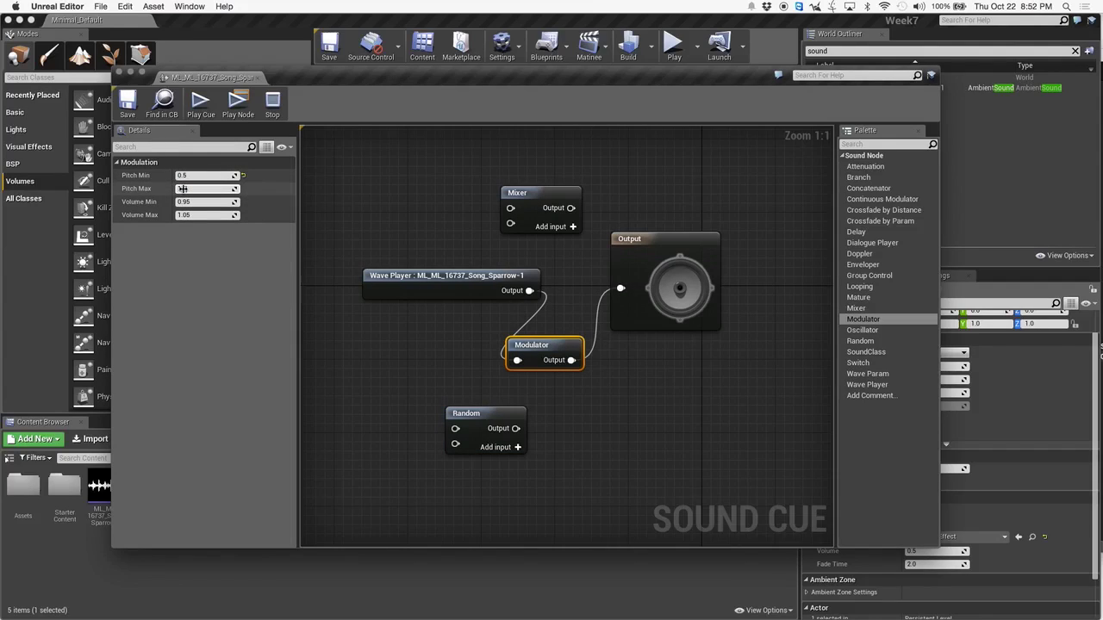
pyautogui.click(388, 168)
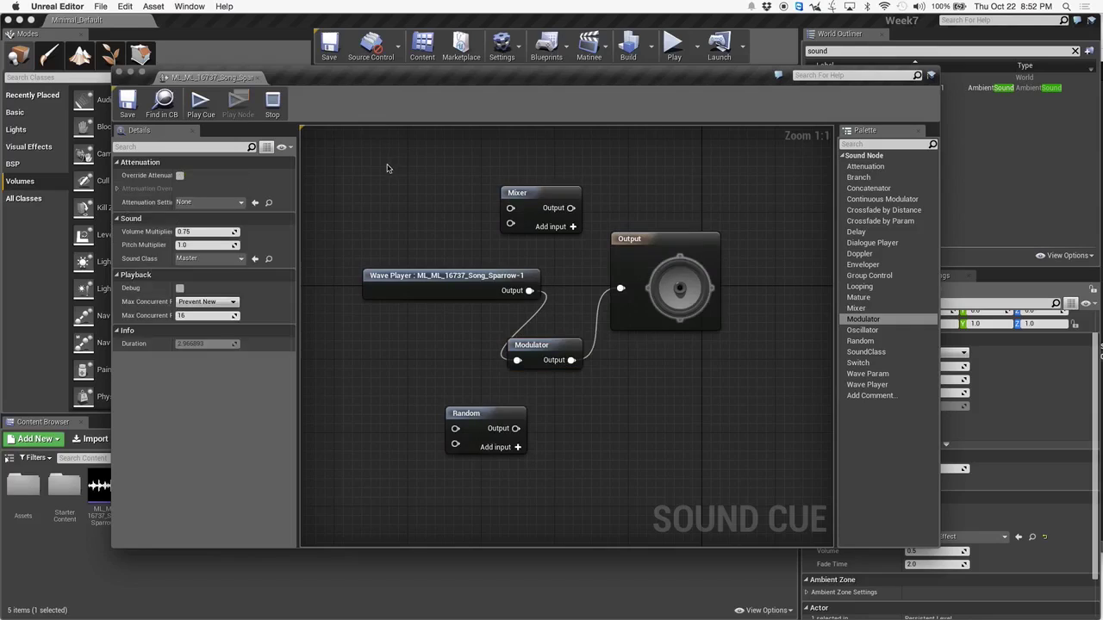
pyautogui.click(203, 102)
# - Line up the Wave Player and Modulator with the Output, and route the Wave Player through the Random node into the Modulator
pyautogui.moveTo(431, 274); pyautogui.dragTo(337, 265)
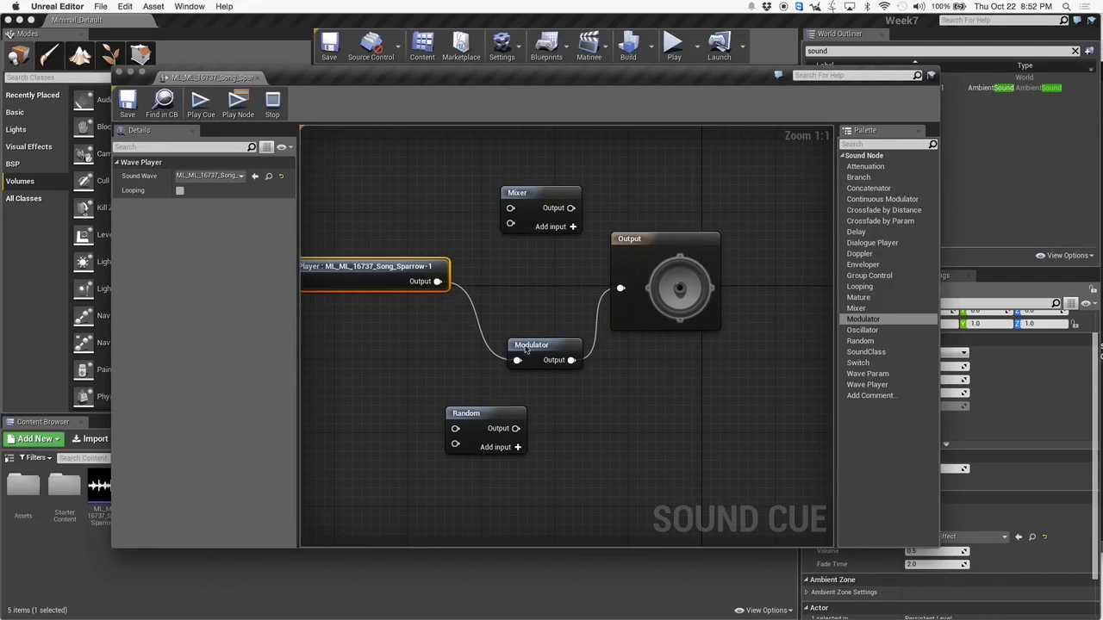
pyautogui.moveTo(509, 340); pyautogui.dragTo(513, 279)
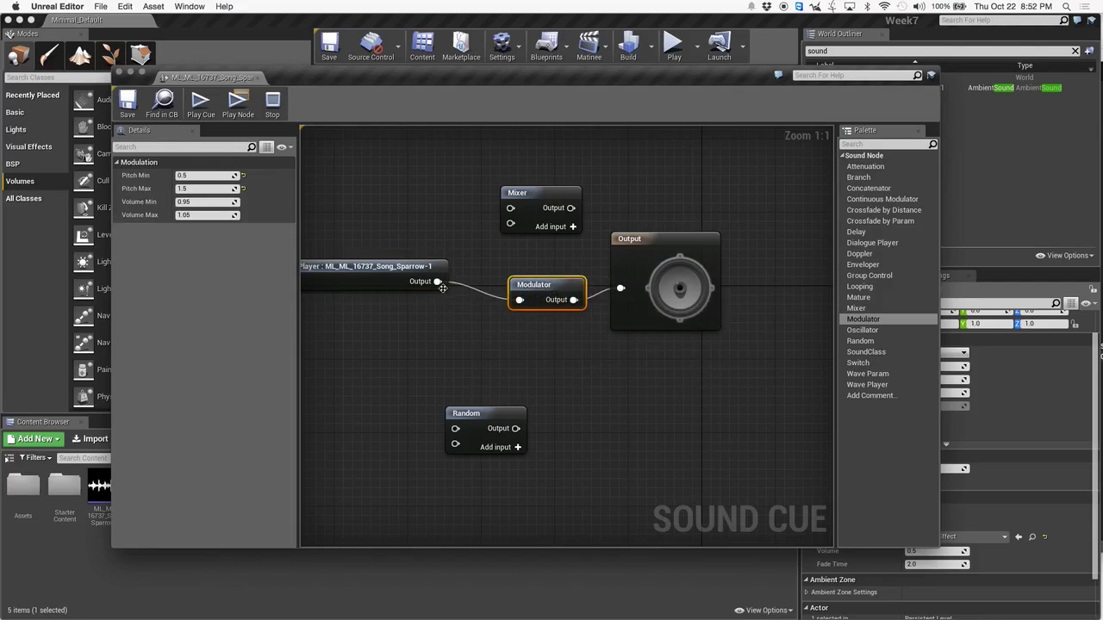
pyautogui.moveTo(438, 282); pyautogui.dragTo(519, 300)
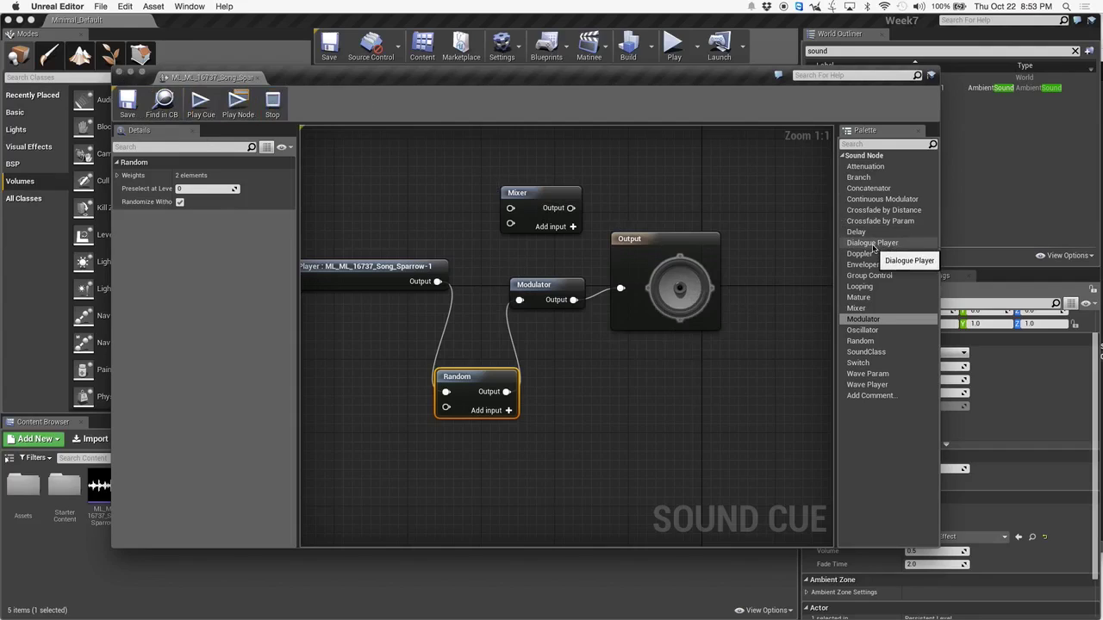
# - Add a Doppler node, wire it between the Modulator and the Output, and position it in line between them
pyautogui.moveTo(859, 253); pyautogui.dragTo(642, 188)
pyautogui.moveTo(554, 368); pyautogui.dragTo(584, 368)
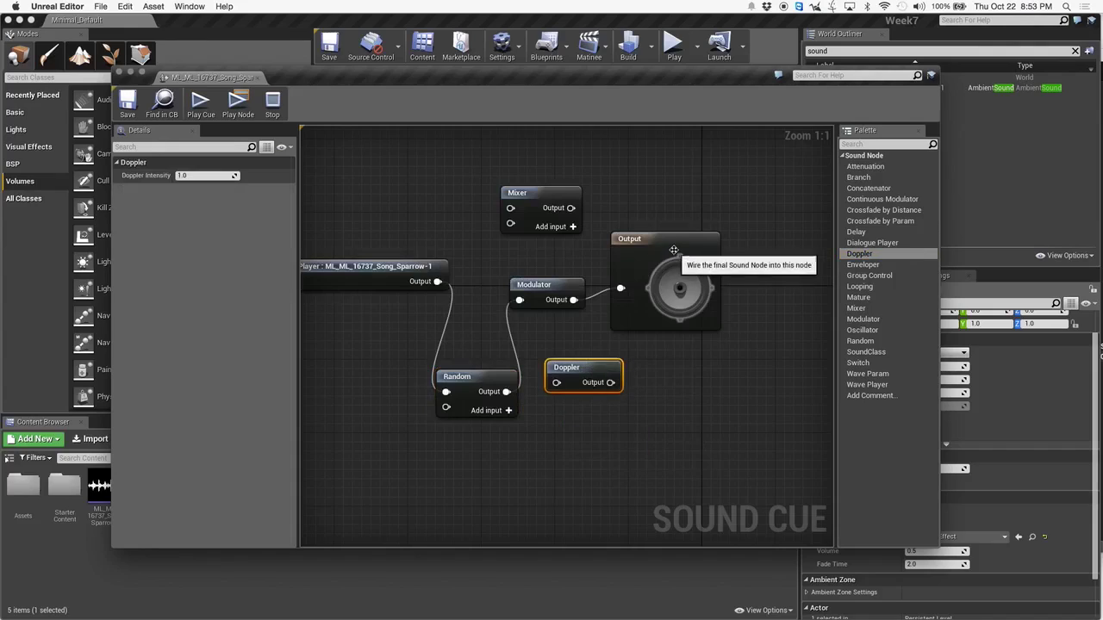
pyautogui.moveTo(672, 250); pyautogui.dragTo(756, 250)
pyautogui.click(593, 368)
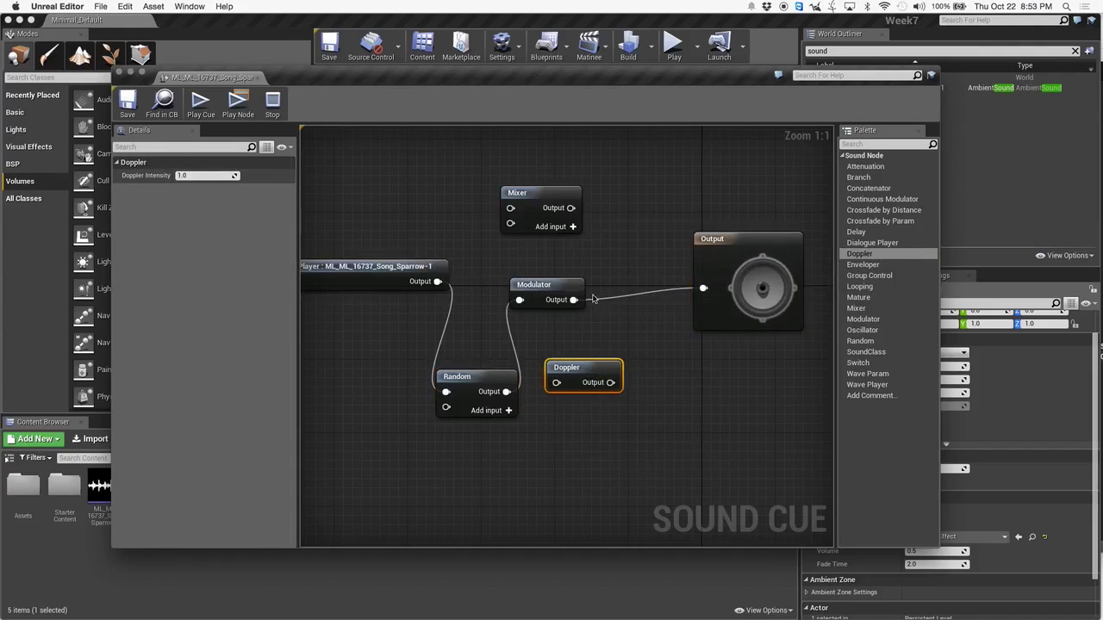
pyautogui.moveTo(573, 300); pyautogui.dragTo(703, 288)
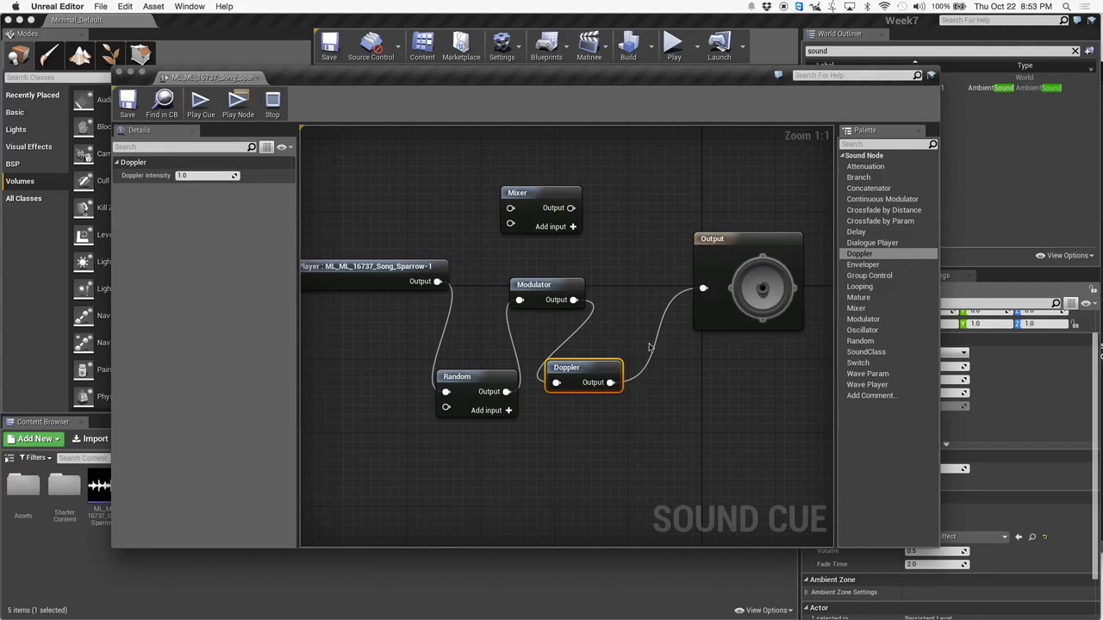
pyautogui.moveTo(567, 367); pyautogui.dragTo(612, 276)
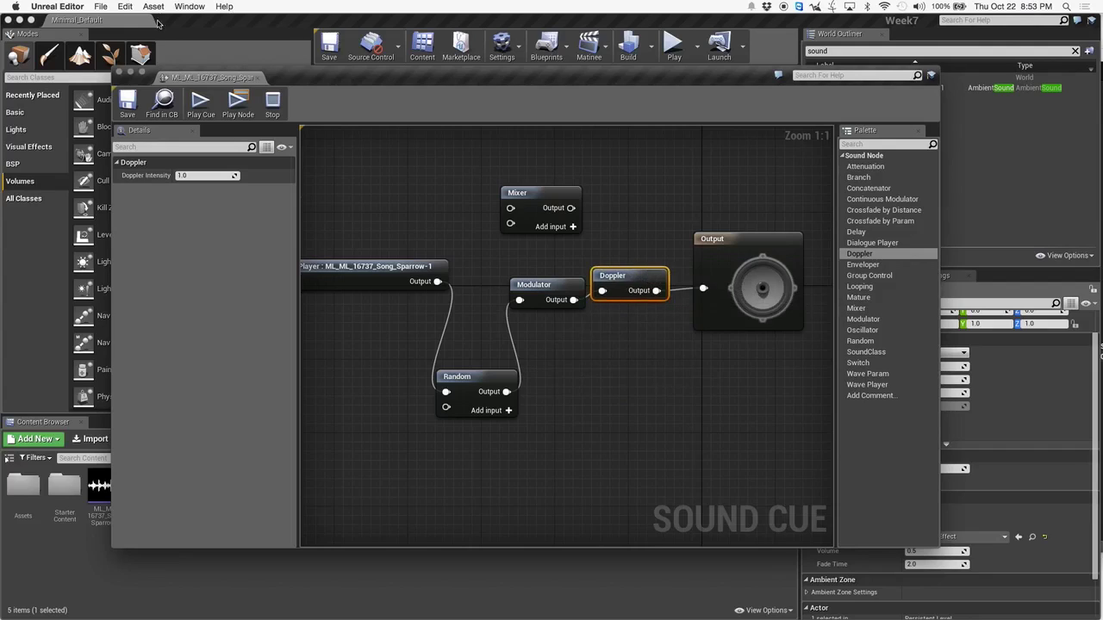
# - Save the sparrow sound cue and close its editor
pyautogui.click(130, 102)
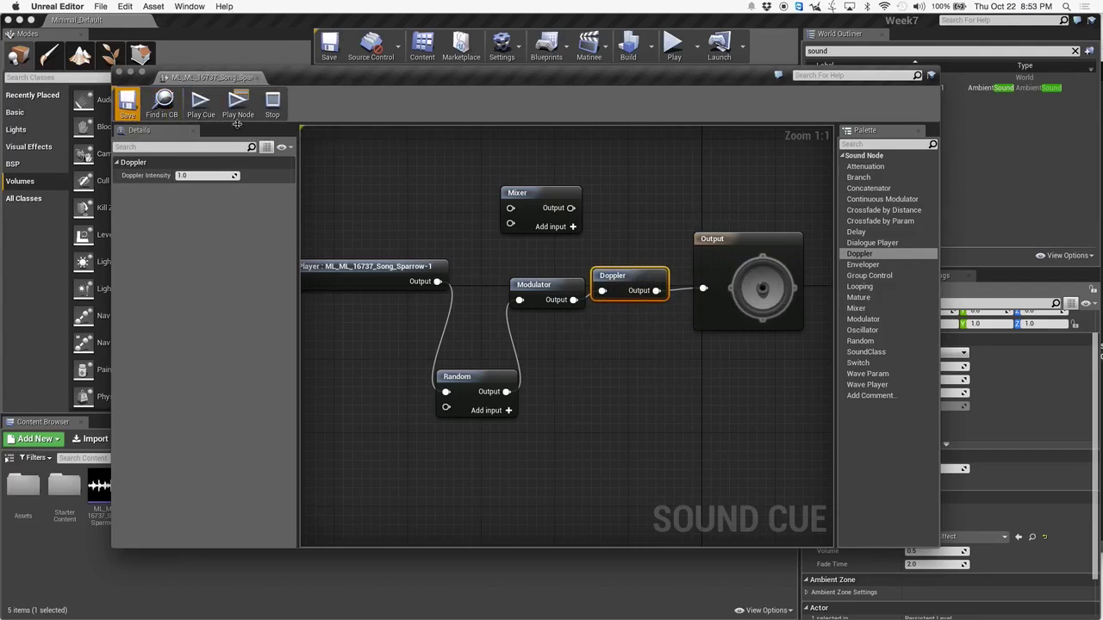
pyautogui.moveTo(305, 76); pyautogui.dragTo(597, 330)
pyautogui.click(413, 325)
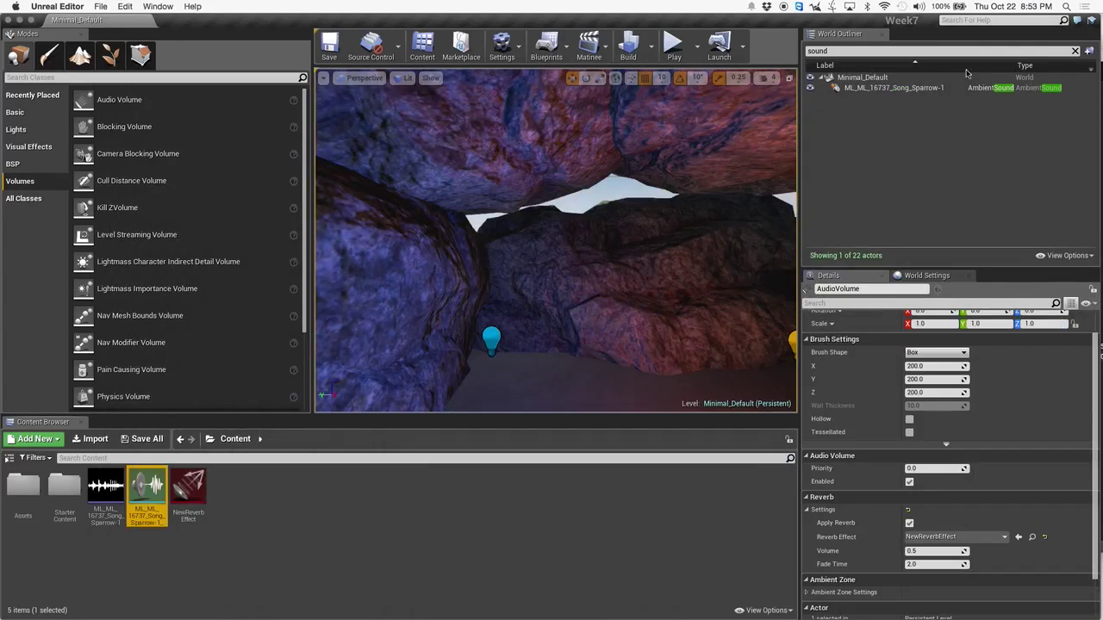
# - Clear the World Outliner filter, delete the ML_ML_16737_Song_Sparrow-1 ambient sound, and place the sparrow sound cue on the cave floor instead
pyautogui.click(1075, 50)
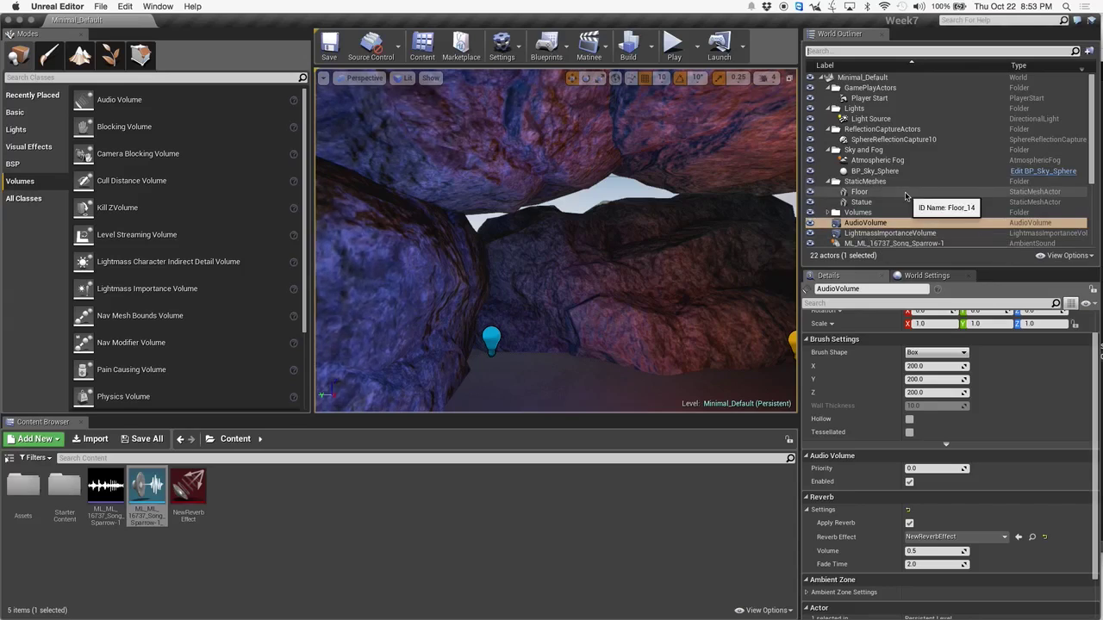
pyautogui.moveTo(799, 171); pyautogui.dragTo(673, 171)
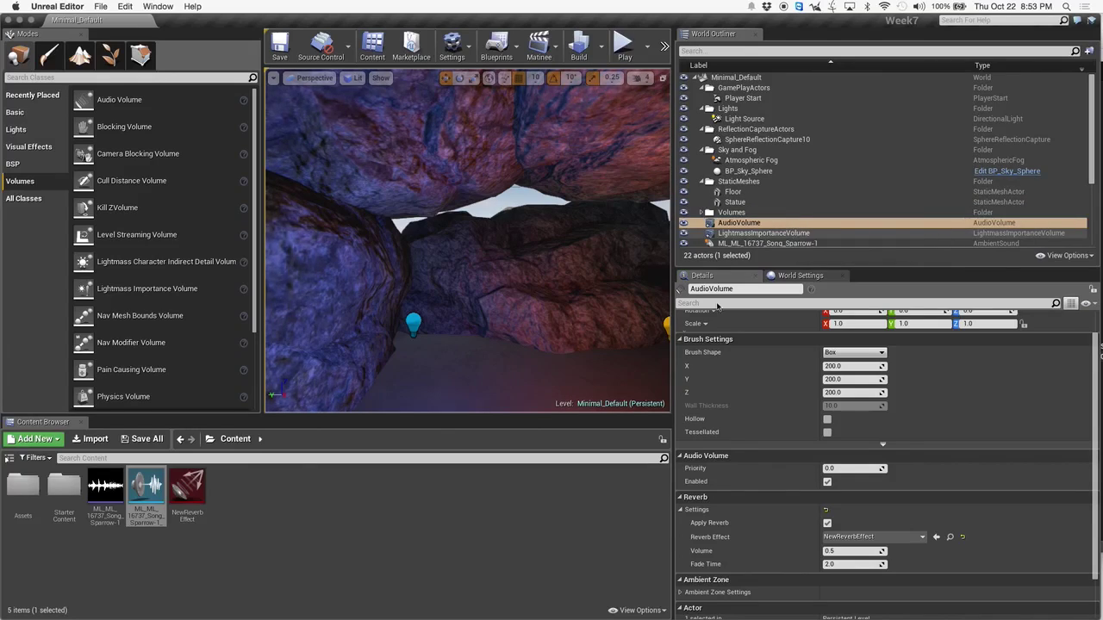
pyautogui.moveTo(481, 347); pyautogui.dragTo(502, 346, button='right')
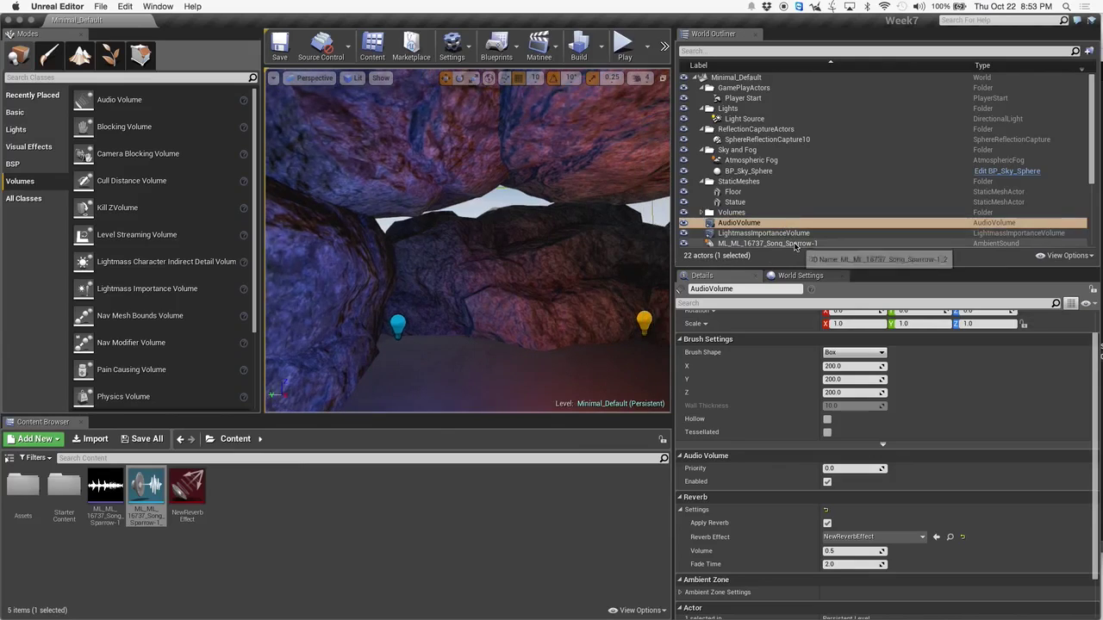
pyautogui.click(766, 244)
pyautogui.press('Delete')
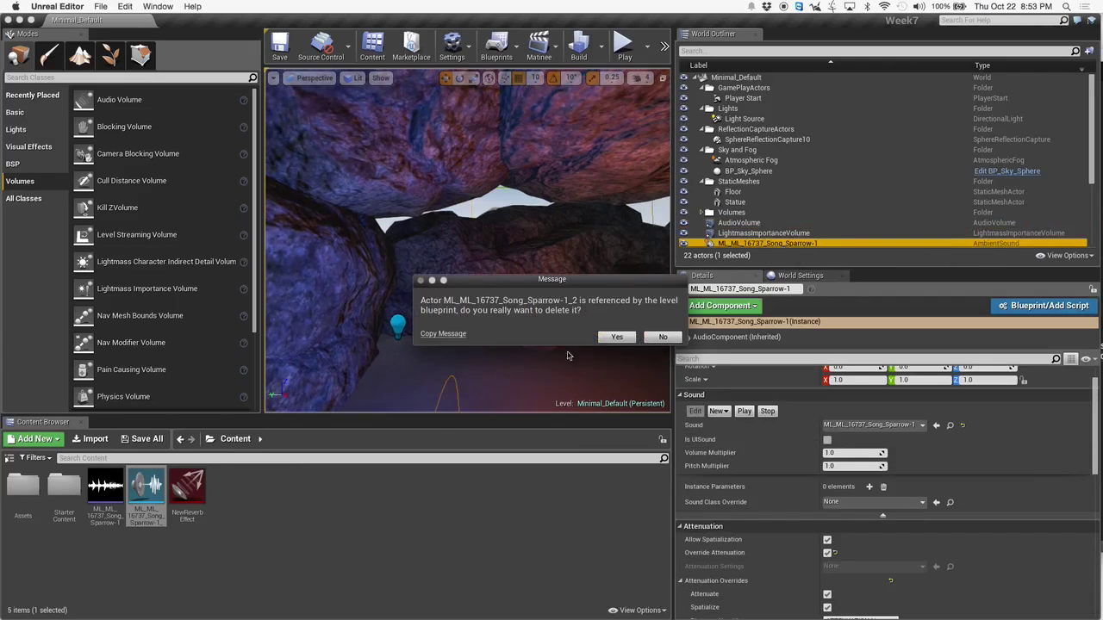
pyautogui.click(616, 337)
pyautogui.moveTo(148, 495); pyautogui.dragTo(476, 372)
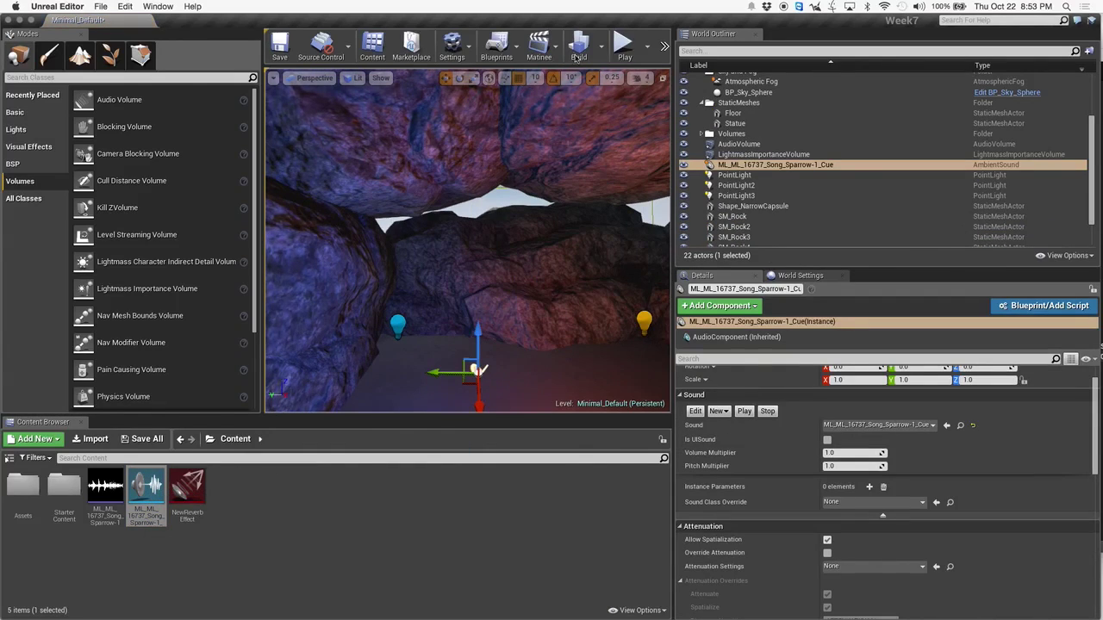
# - Play-test the level, moving around the cave to listen to the placed sparrow cue
pyautogui.click(623, 45)
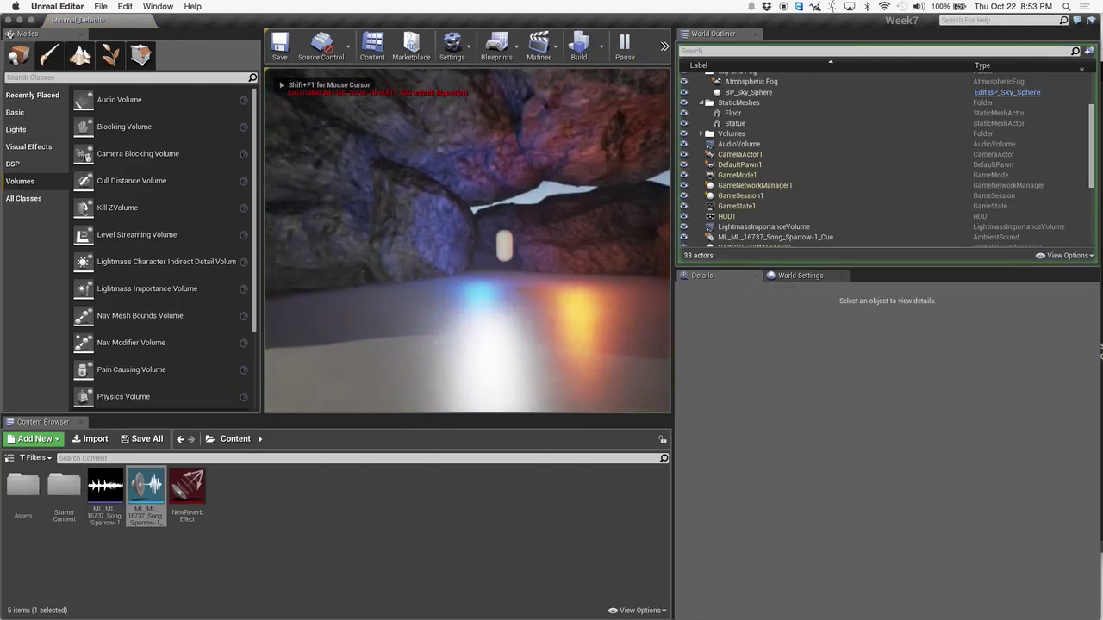
pyautogui.press('w')
pyautogui.press('s')
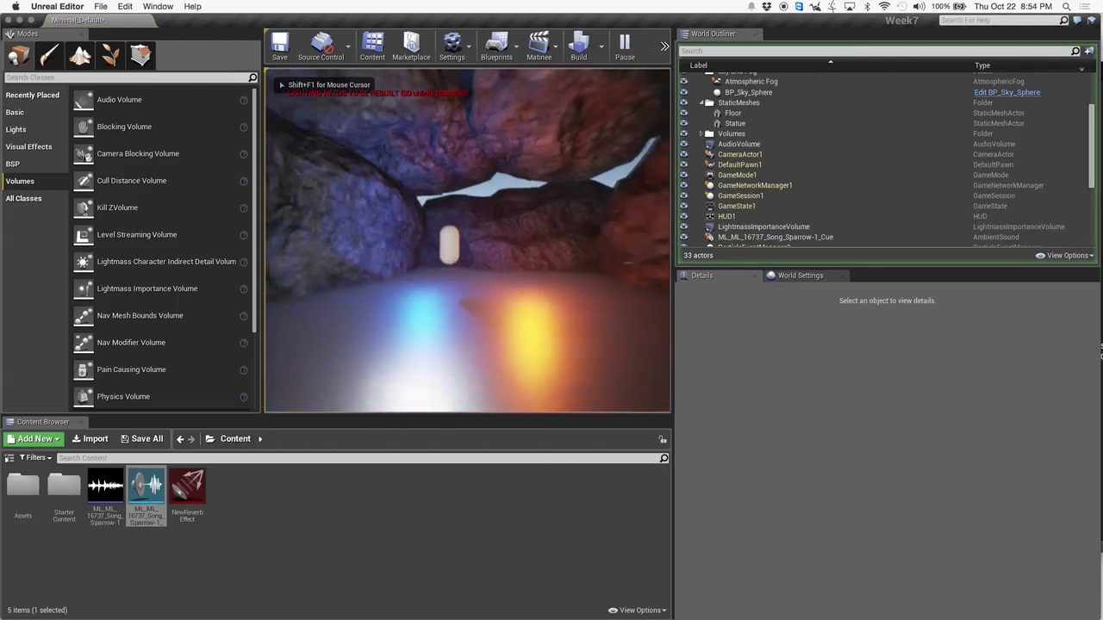
pyautogui.press('Escape')
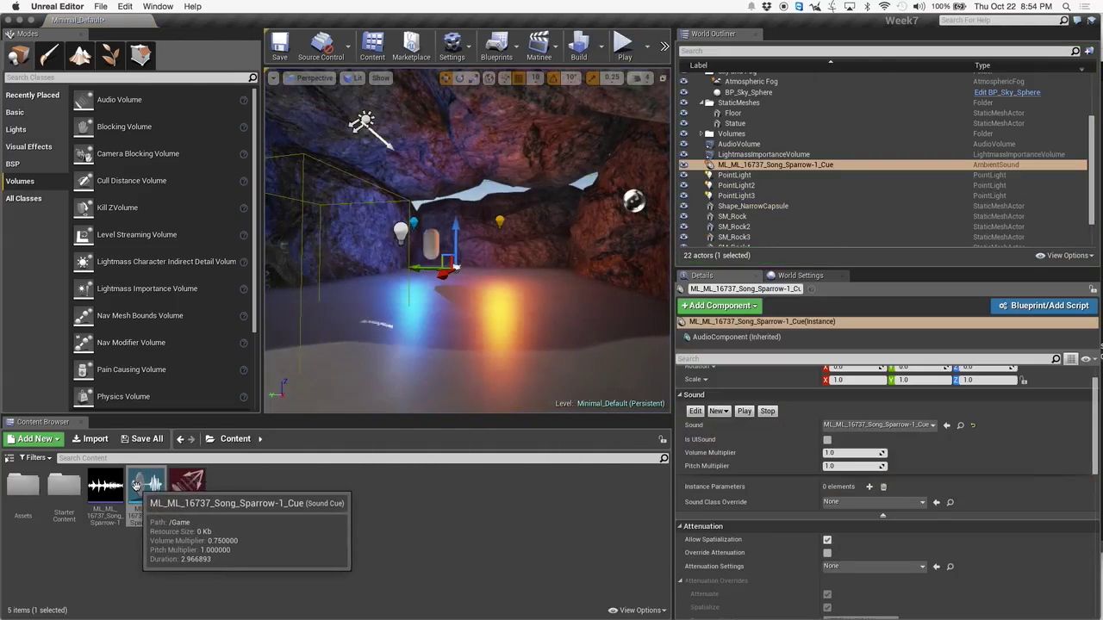
# - Enlarge the Details area and enable Override Attenuation on the placed sparrow cue actor
pyautogui.scroll(2, 892, 510)
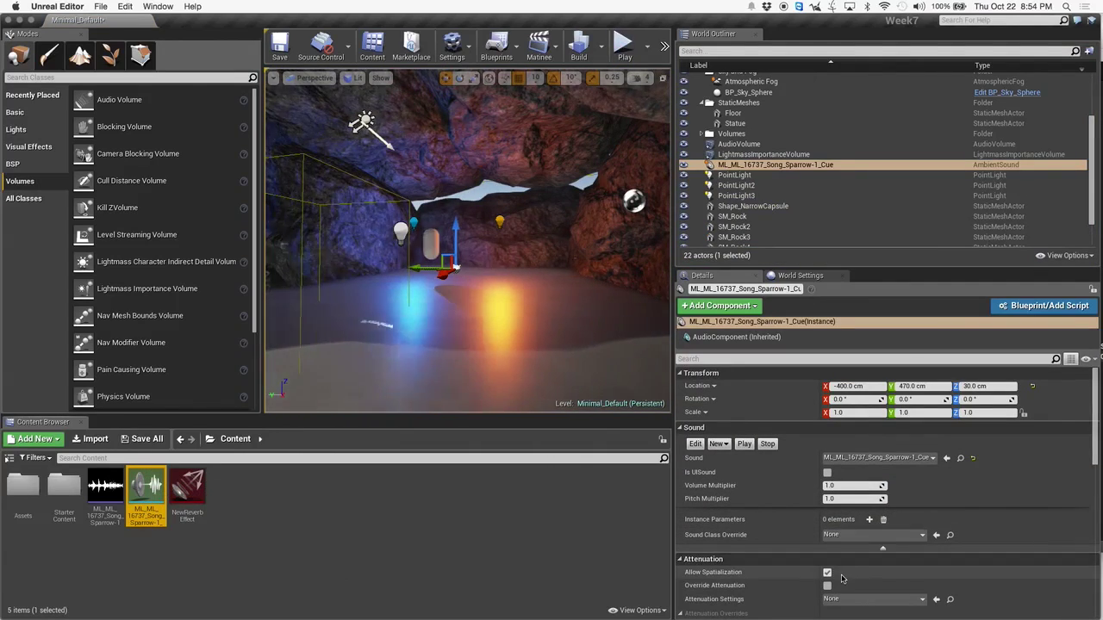
pyautogui.scroll(-5, 842, 568)
pyautogui.scroll(-5, 838, 474)
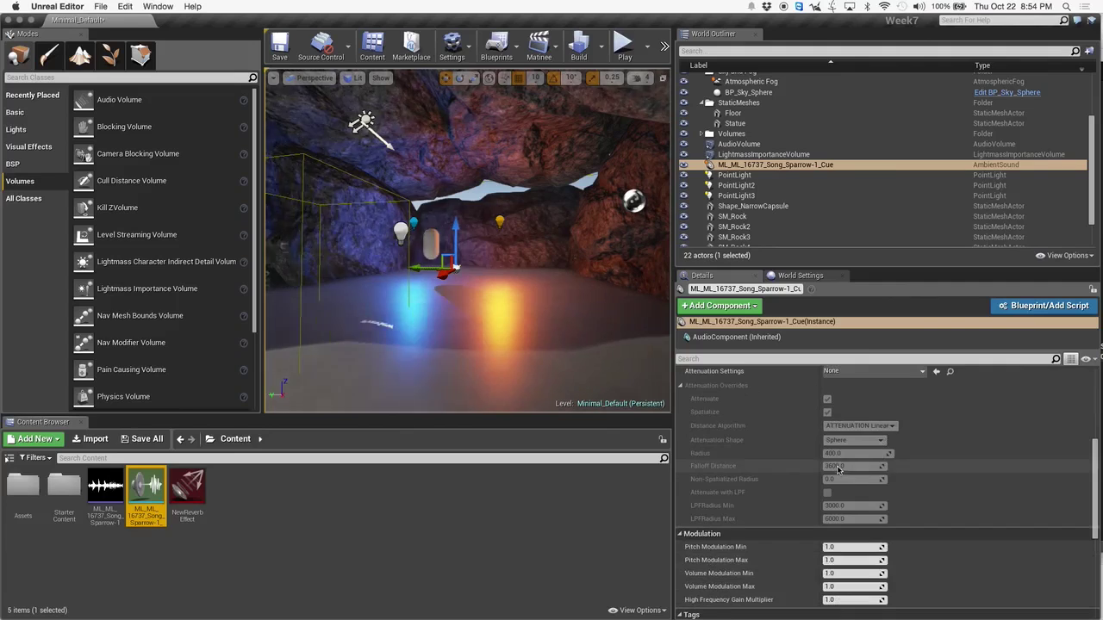
pyautogui.scroll(10, 837, 472)
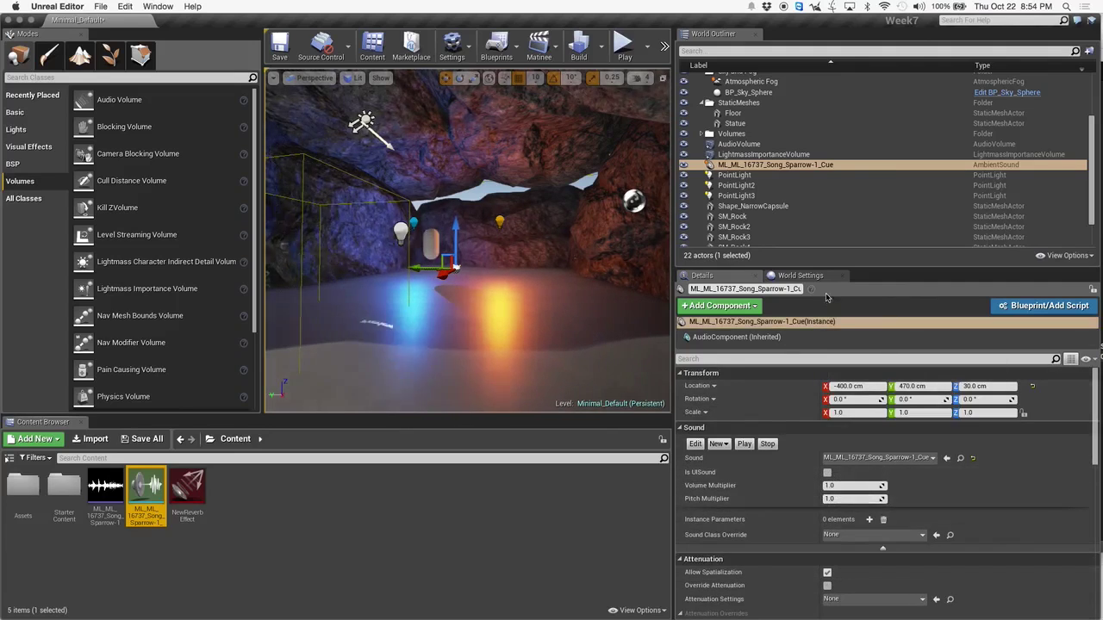
pyautogui.moveTo(827, 267); pyautogui.dragTo(827, 106)
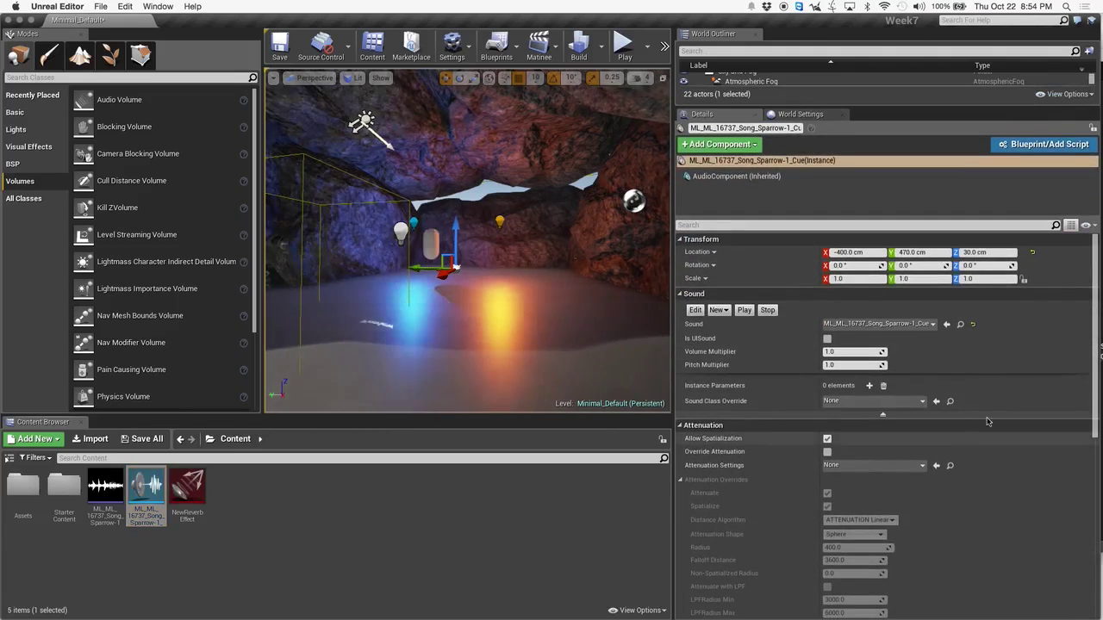
pyautogui.scroll(-3, 1099, 347)
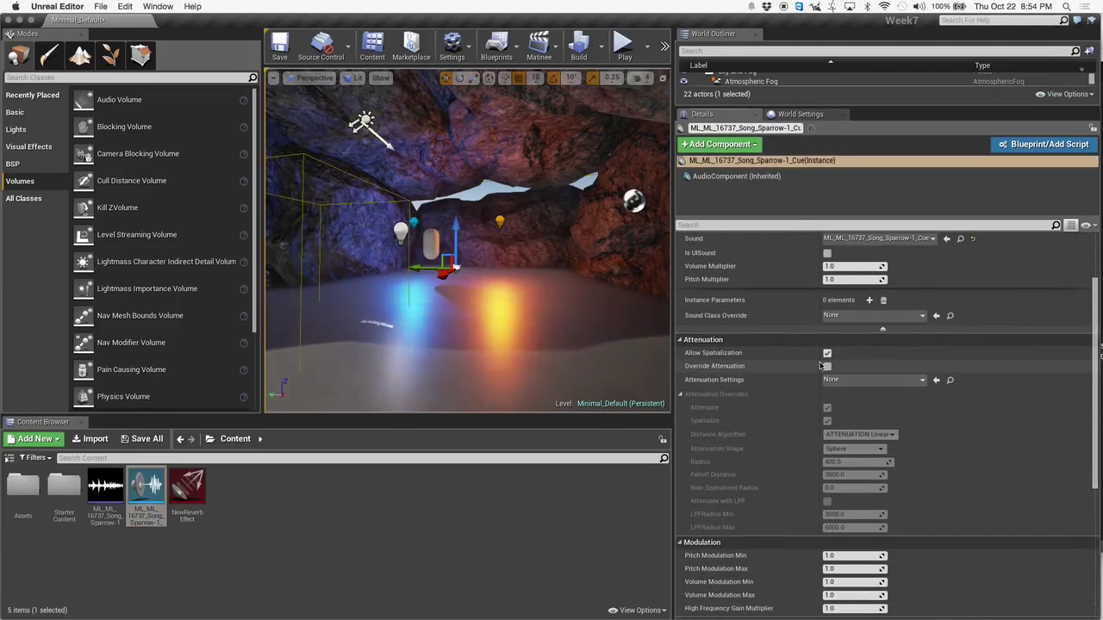
pyautogui.click(827, 368)
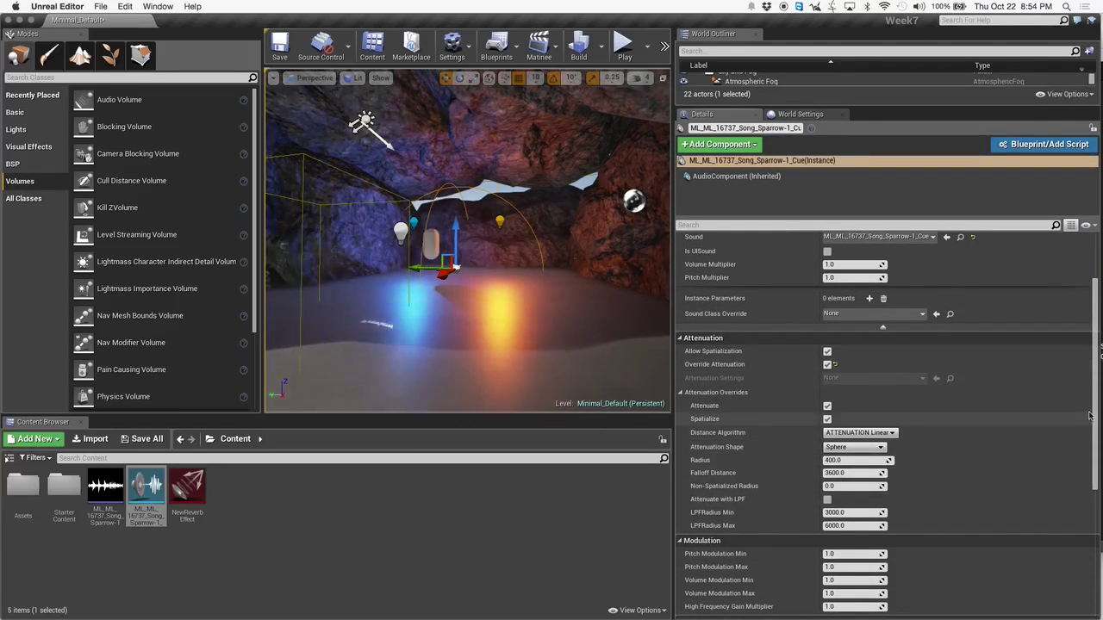
pyautogui.scroll(-1, 1096, 428)
pyautogui.scroll(-7, 1096, 428)
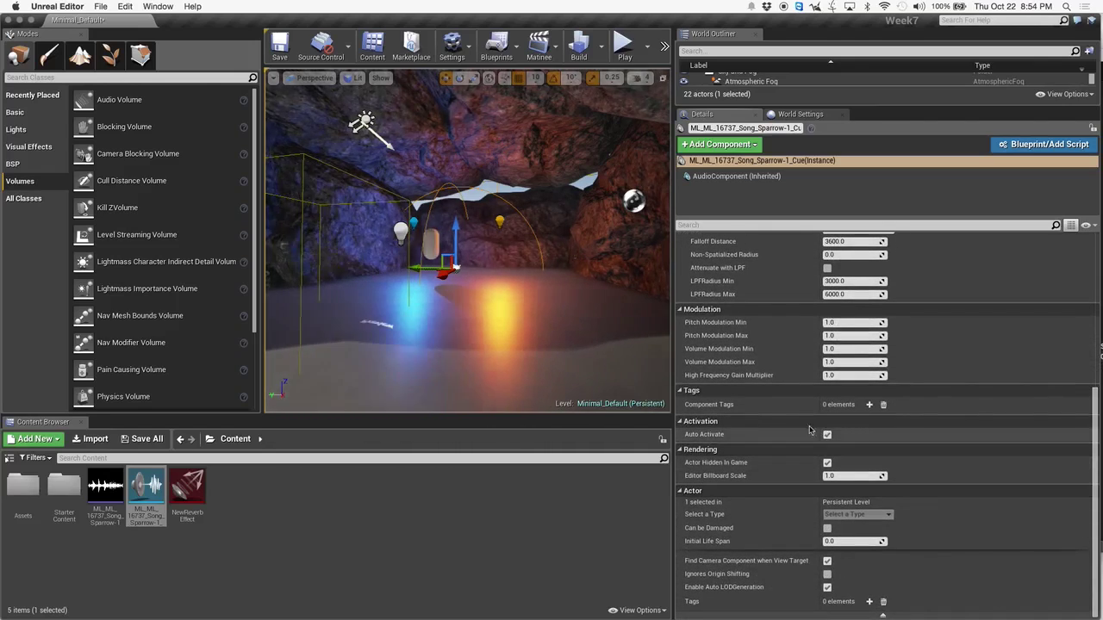
# - Play-test the level with the attenuation override, moving in and out of the cave to check the sound's falloff
pyautogui.click(622, 50)
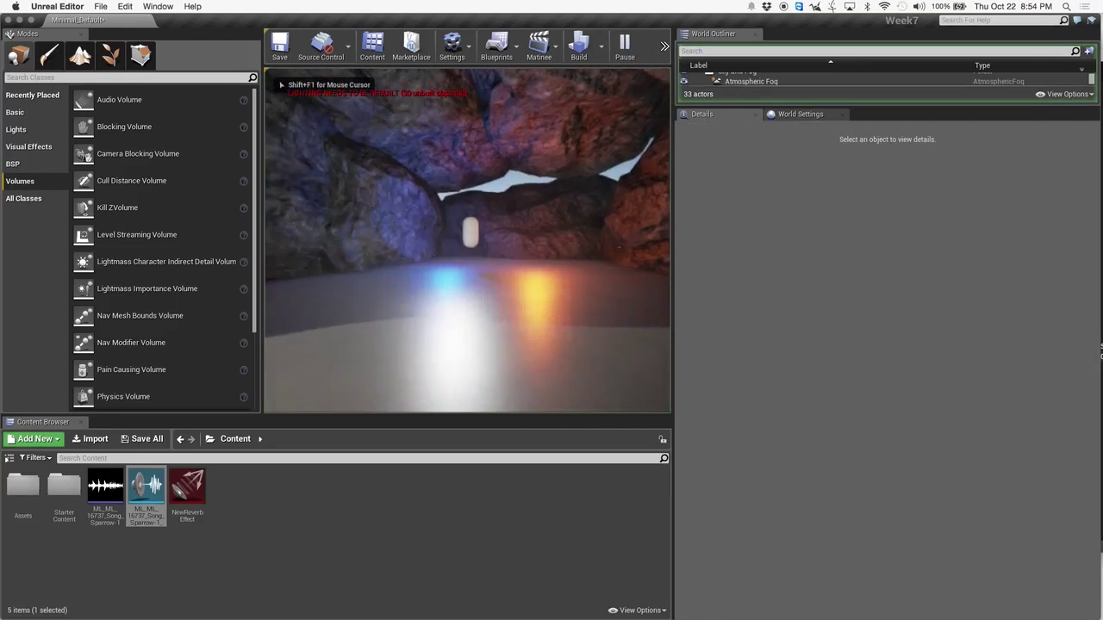
pyautogui.press('w')
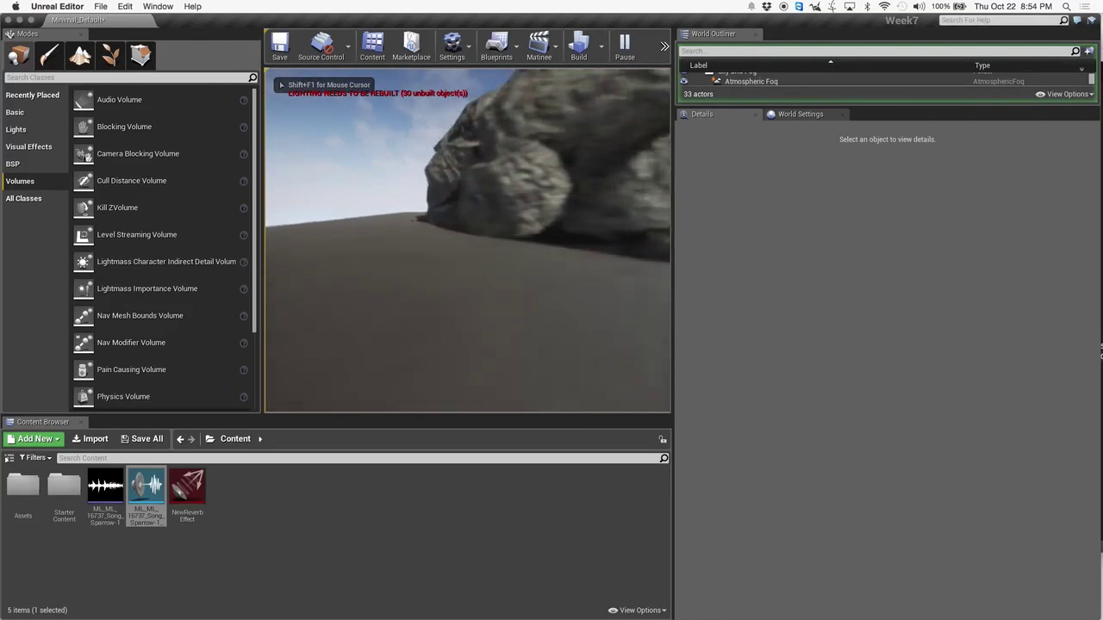
pyautogui.press('w')
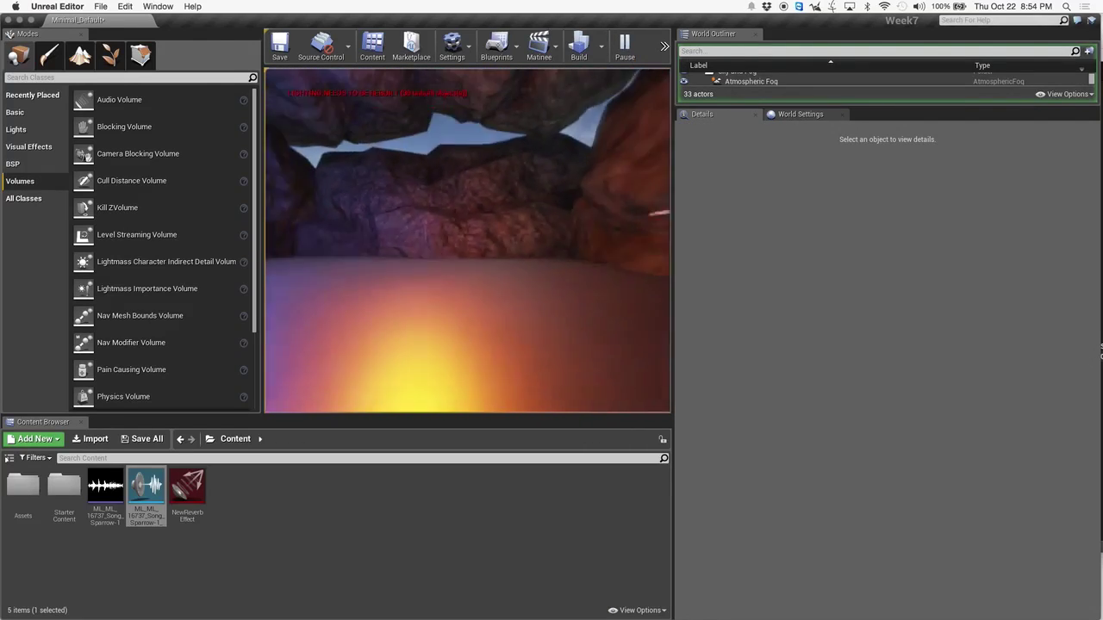
pyautogui.press('s')
pyautogui.press('w')
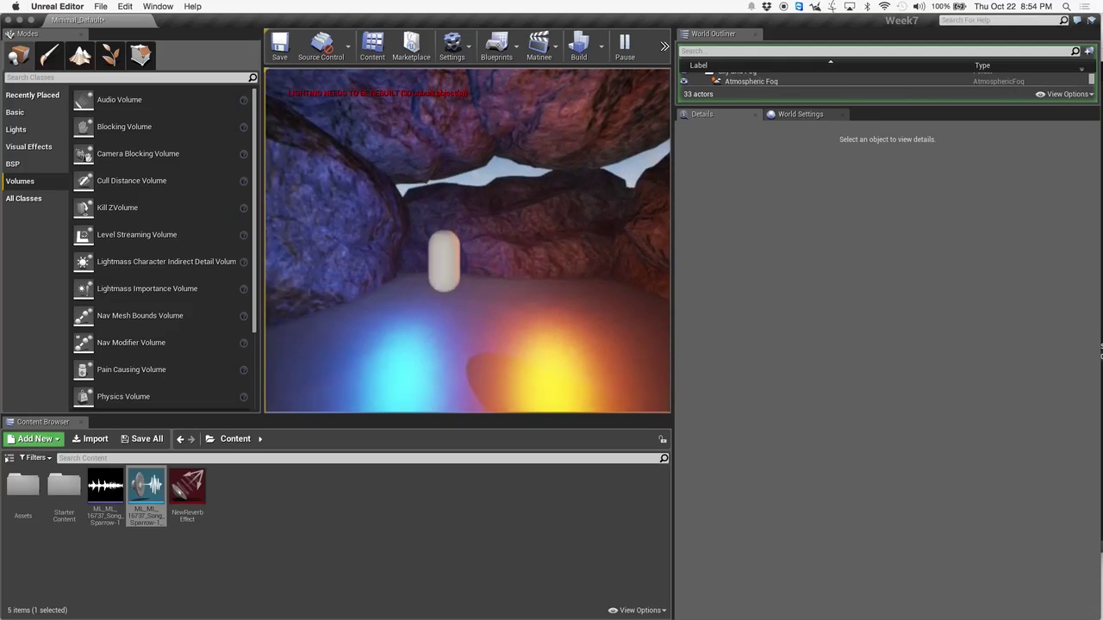
pyautogui.press('Escape')
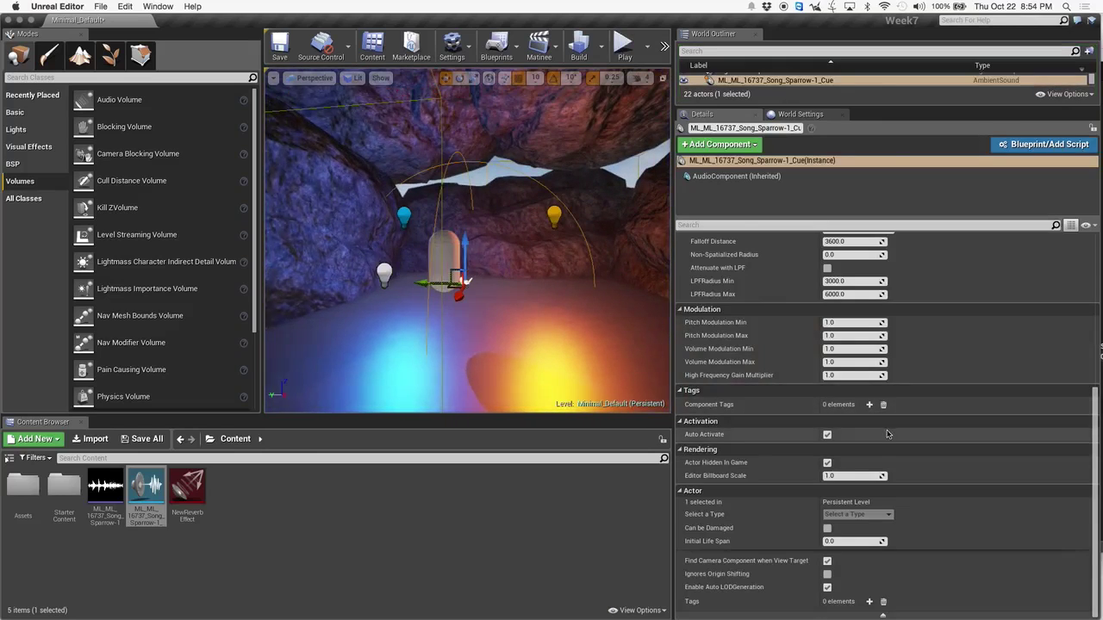
# - Reopen the sparrow sound cue, enable Looping on its Wave Player node, and close the cue editor
pyautogui.scroll(5, 888, 434)
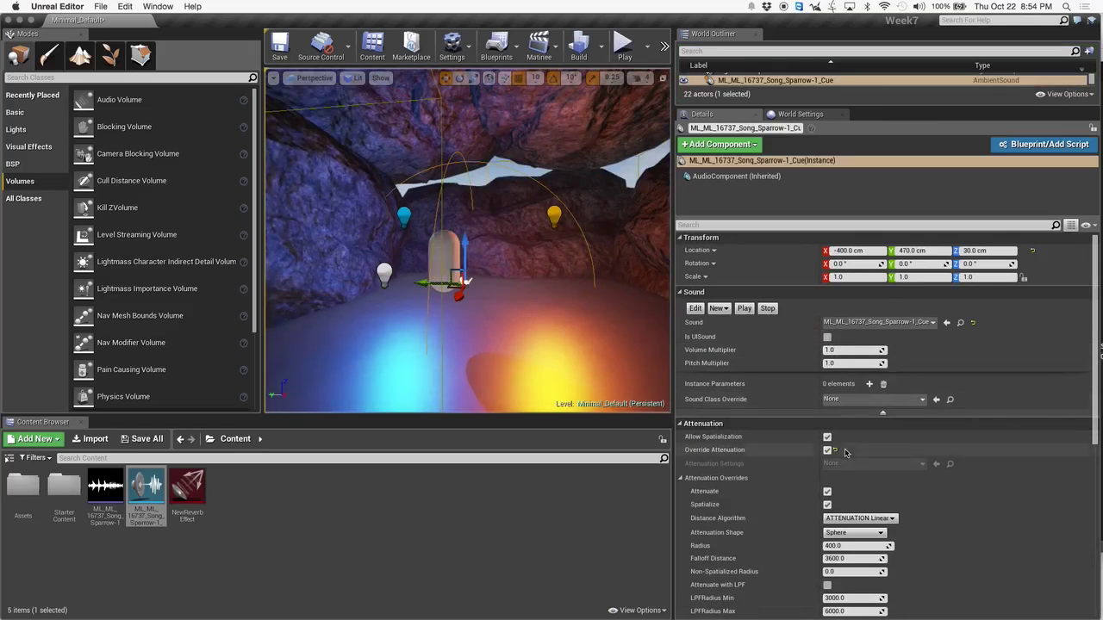
pyautogui.scroll(-5, 846, 454)
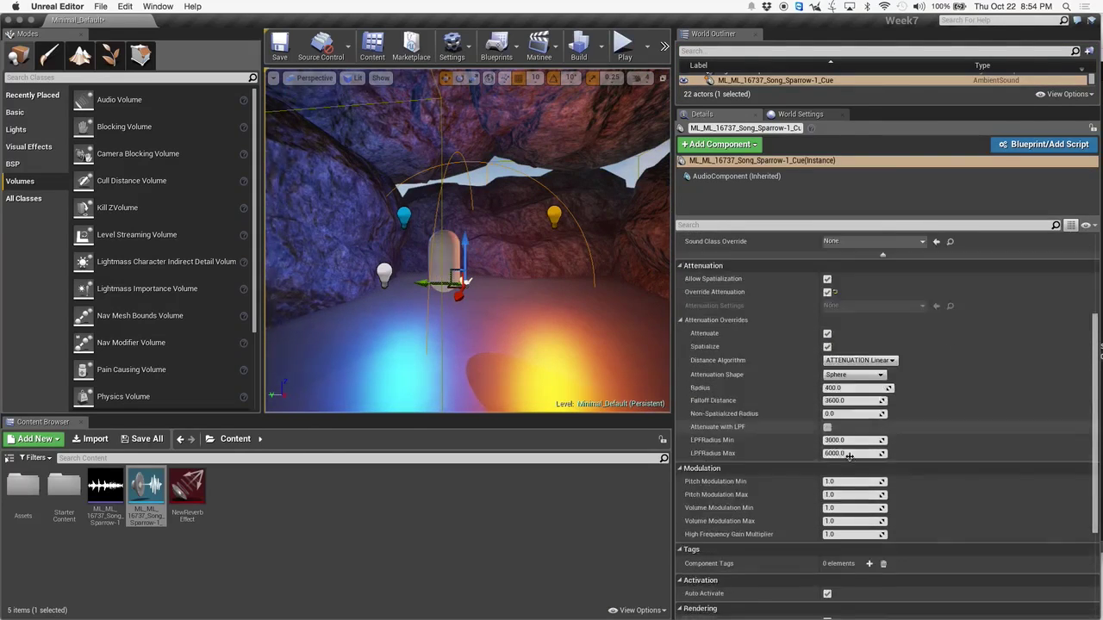
pyautogui.scroll(-5, 848, 457)
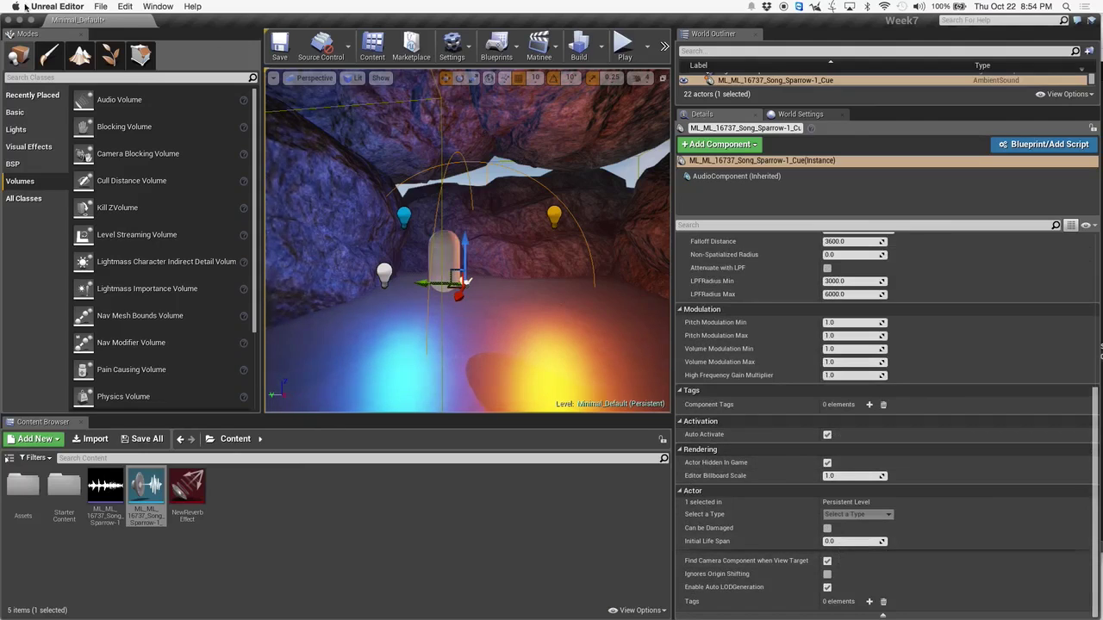
pyautogui.doubleClick(146, 493)
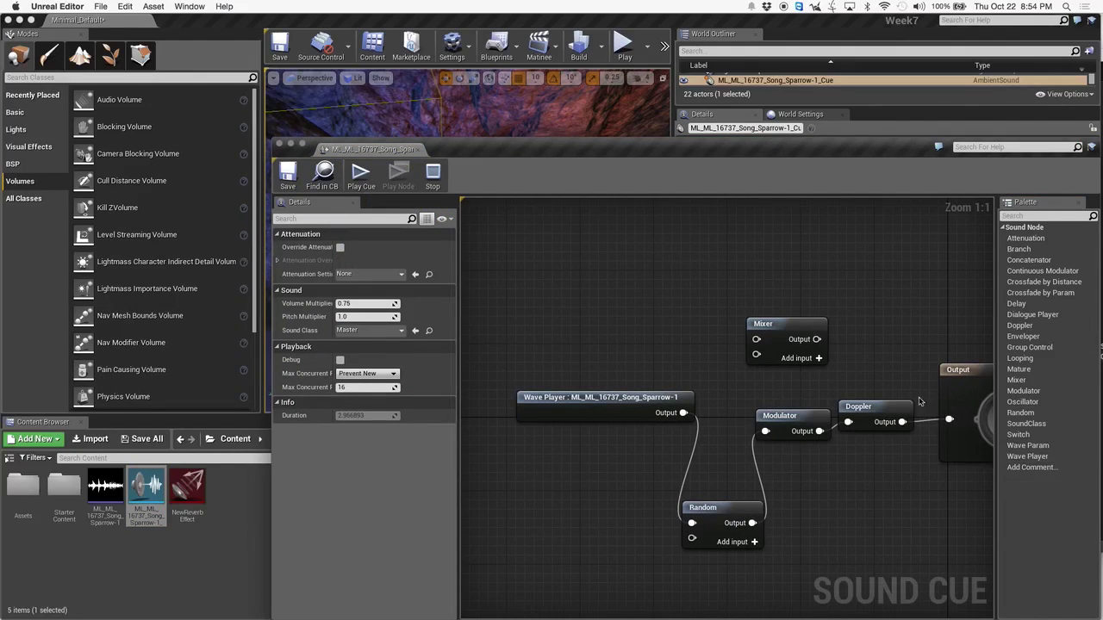
pyautogui.click(571, 406)
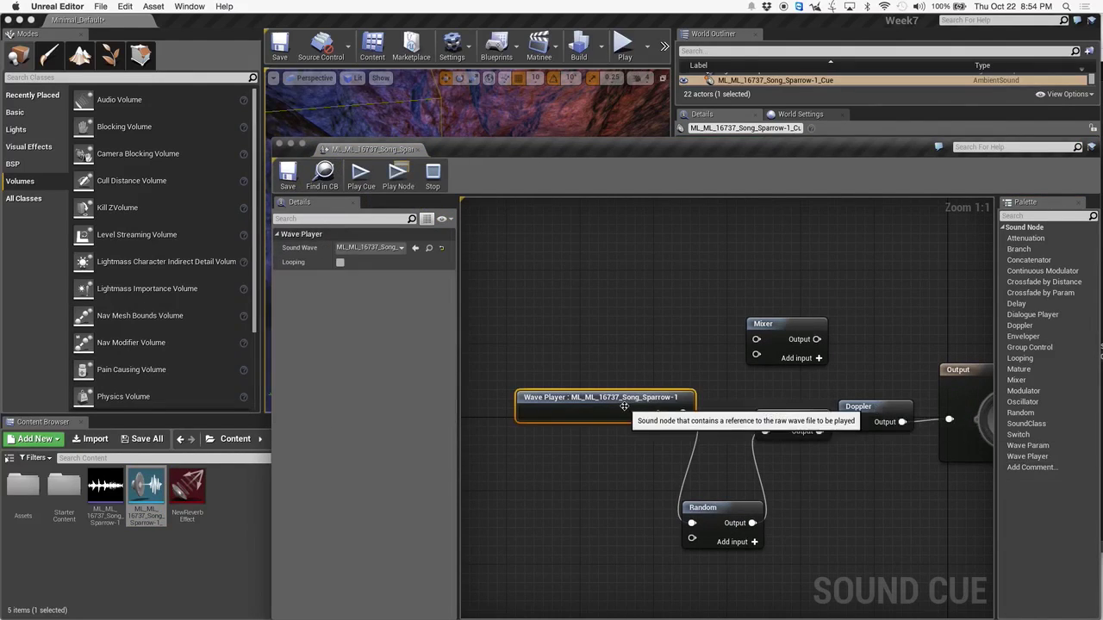
pyautogui.click(340, 263)
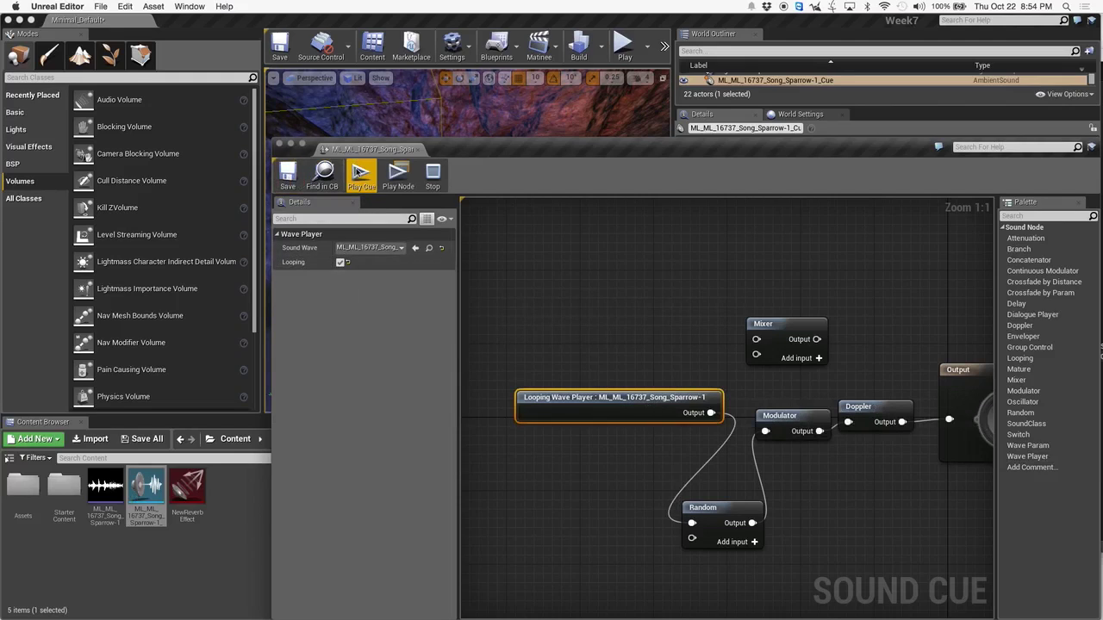
pyautogui.click(280, 146)
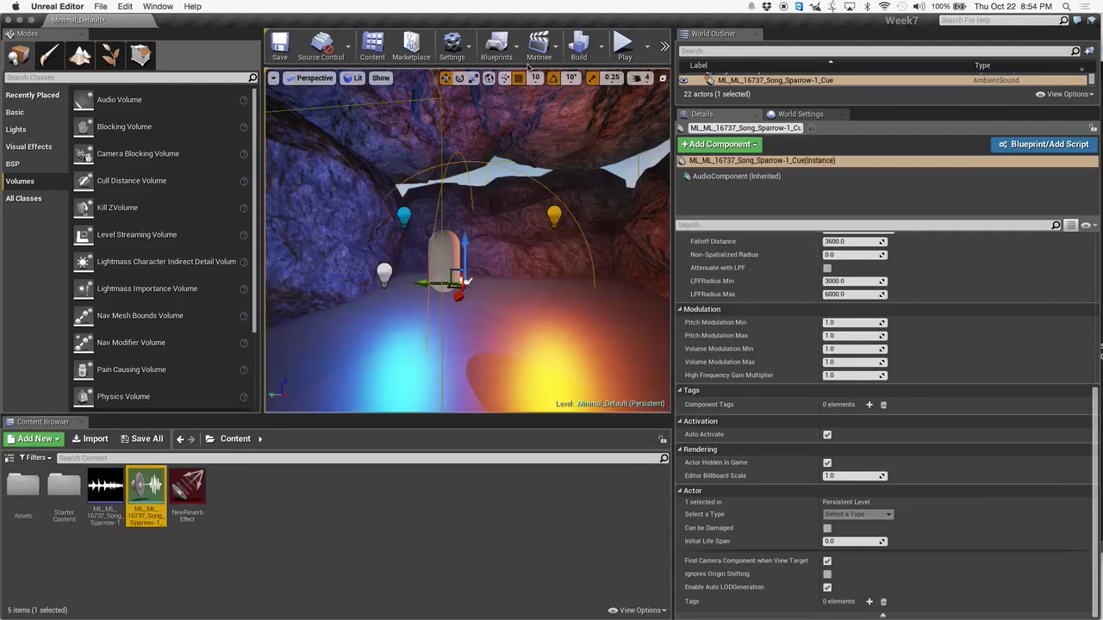
# - Play-test the looping sparrow cue while moving through the cave, and frame the selected cue actor after stopping
pyautogui.click(624, 45)
pyautogui.press('s')
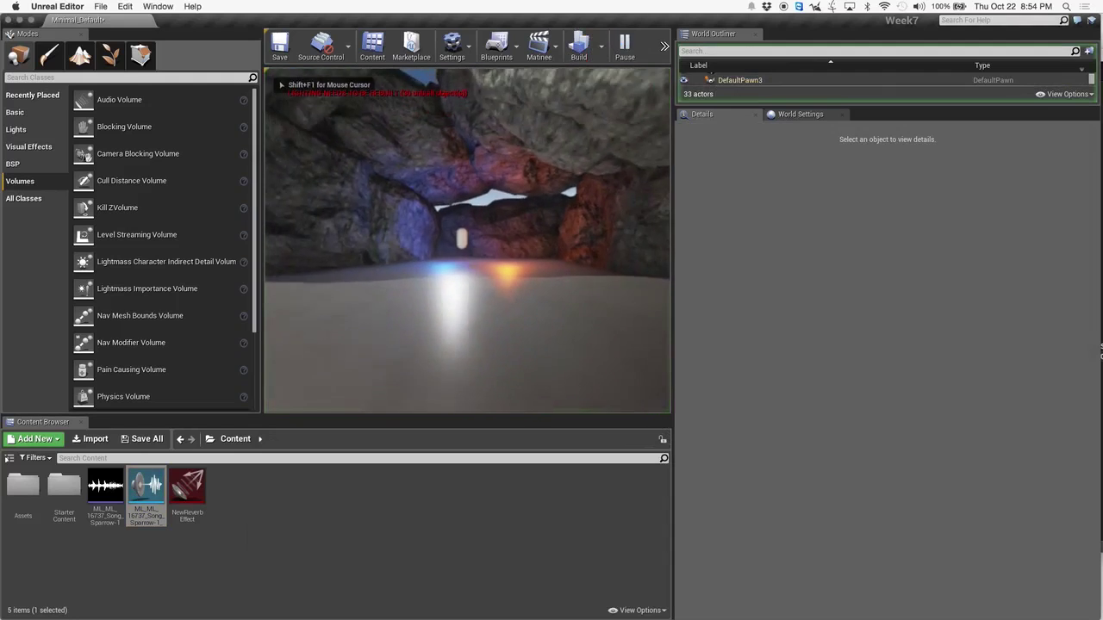
pyautogui.press('w')
pyautogui.press('s')
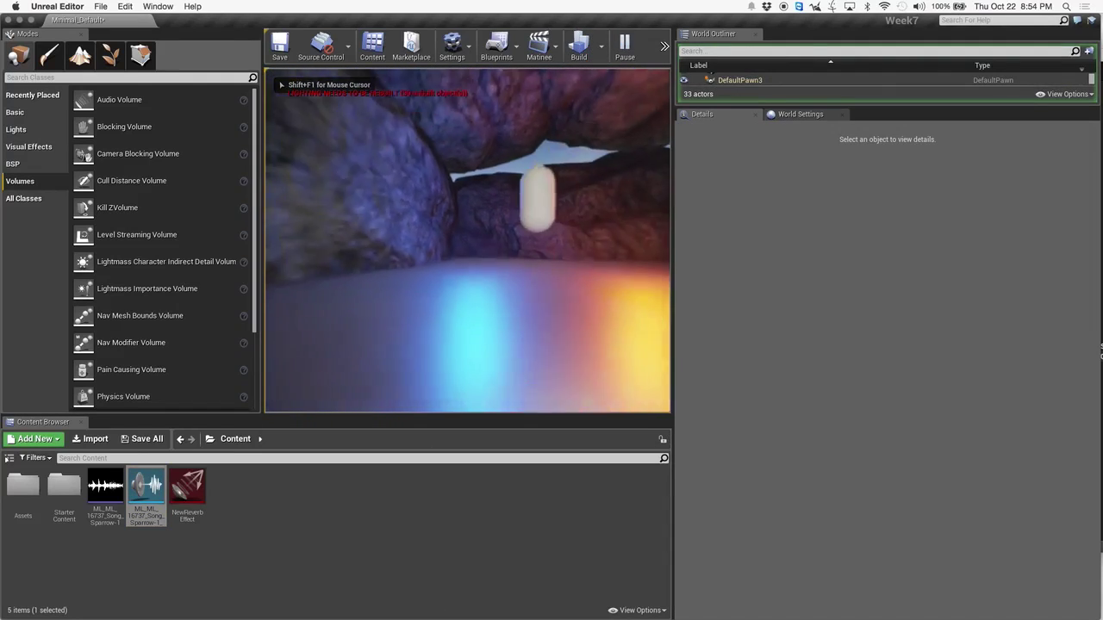
pyautogui.press('w')
pyautogui.press('w')
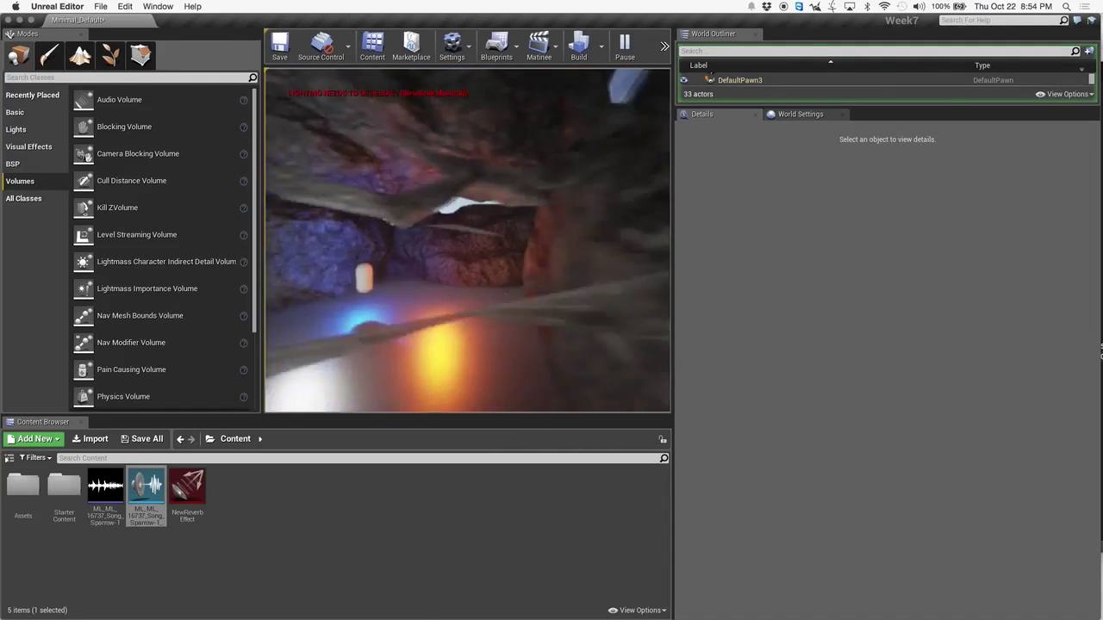
pyautogui.press('w')
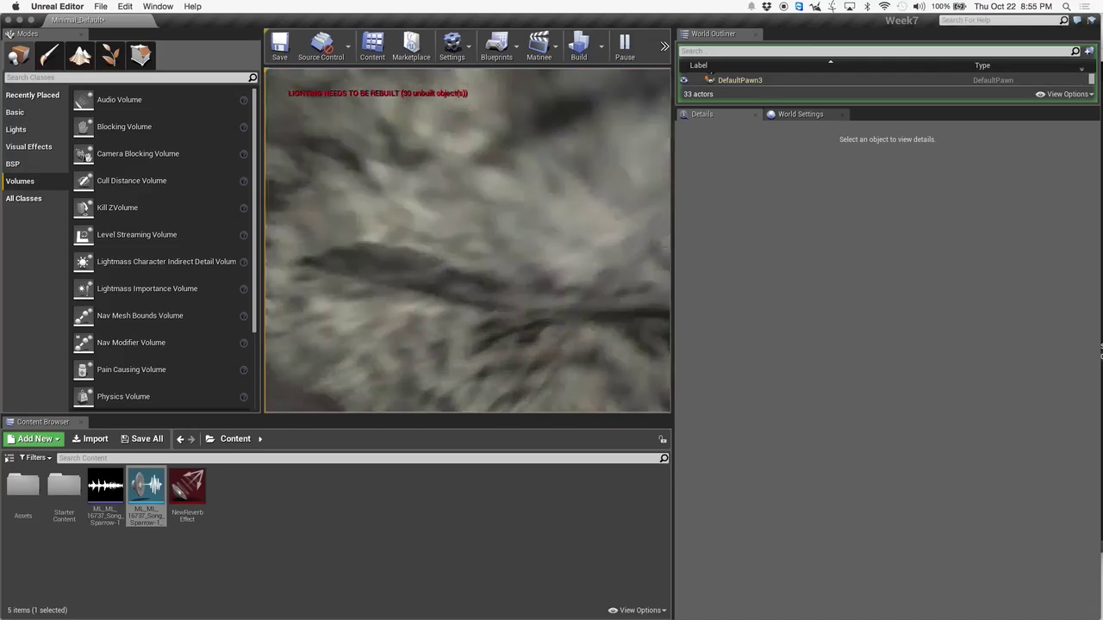
pyautogui.press('w')
pyautogui.press('Escape')
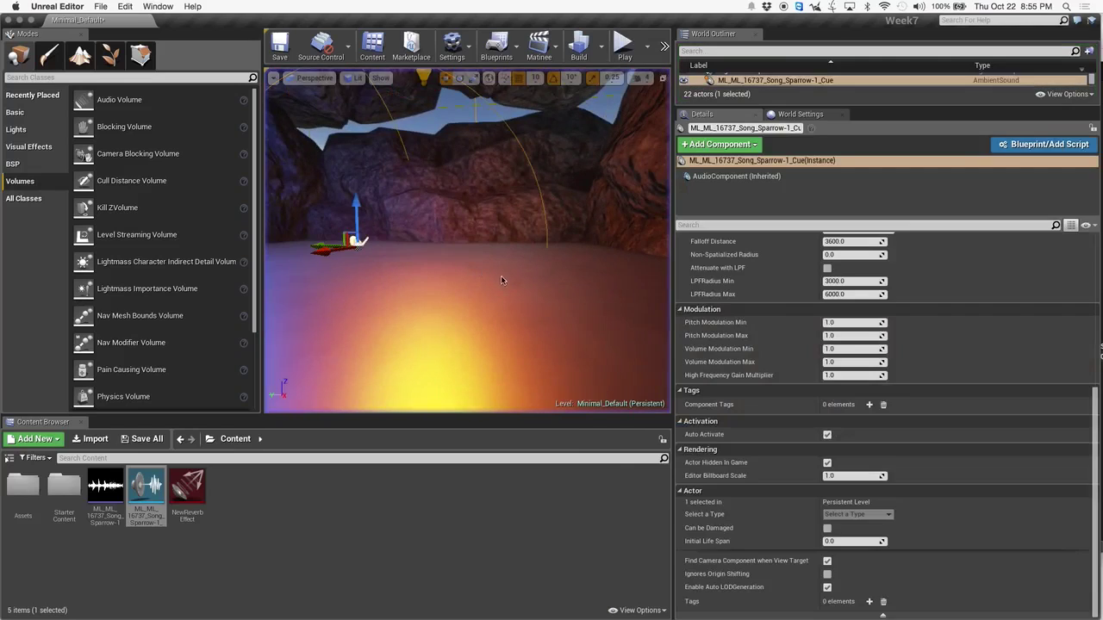
pyautogui.press('f')
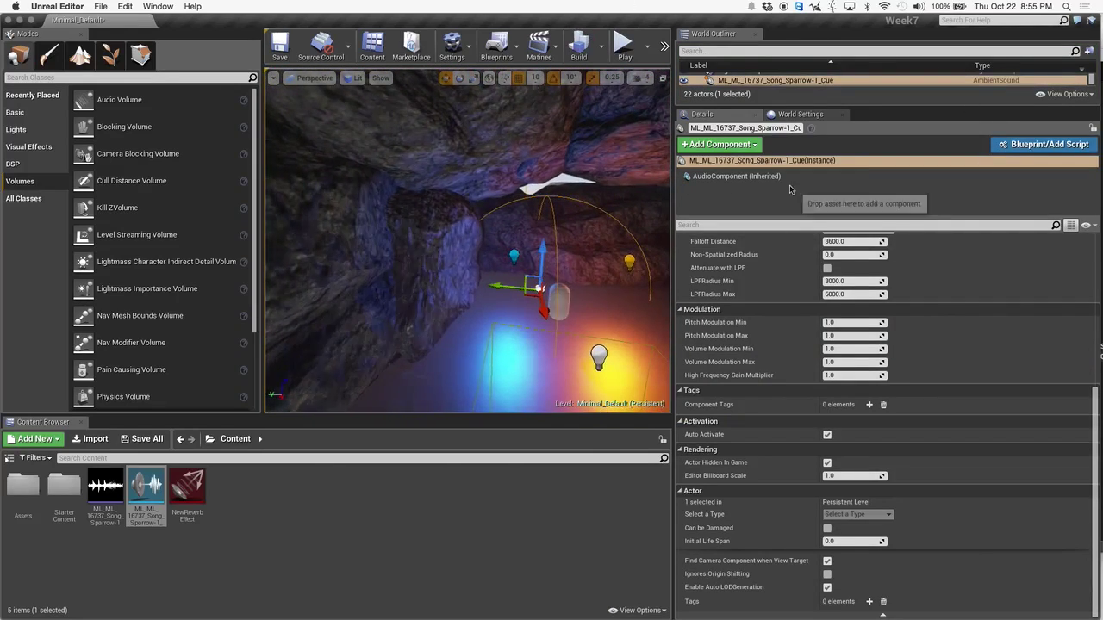
# - Switch to Slack, view the codeexamples channel for the OSC plugin files, and close the Slack window
pyautogui.moveTo(551, 258); pyautogui.dragTo(458, 285, button='right')
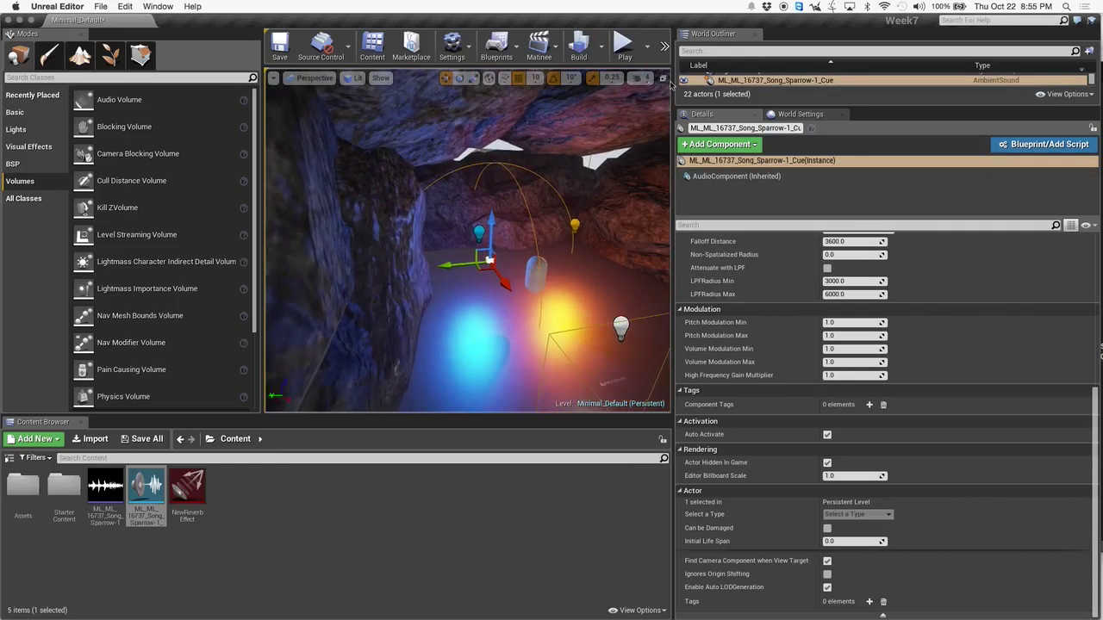
pyautogui.moveTo(1099, 517)
pyautogui.click(1080, 396)
pyautogui.moveTo(184, 155); pyautogui.dragTo(306, 151)
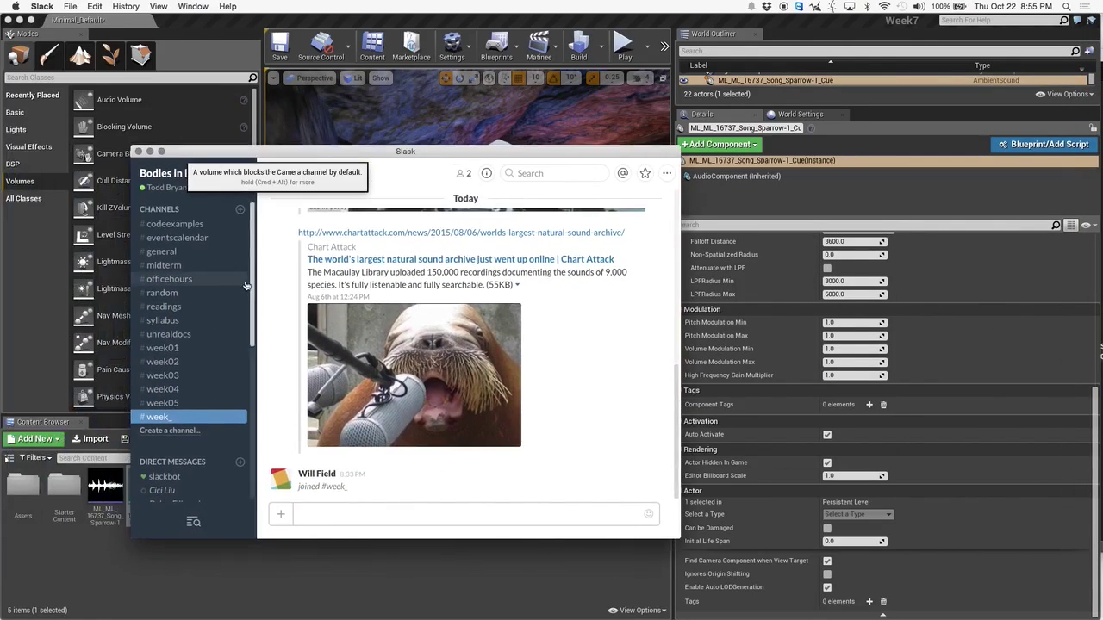
pyautogui.click(175, 224)
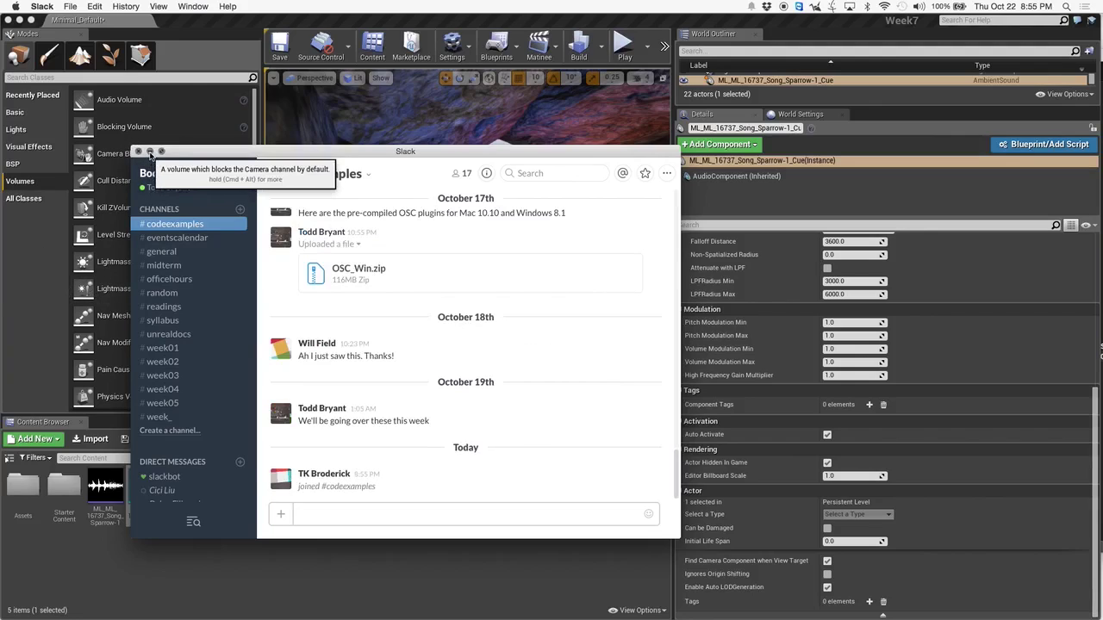
pyautogui.click(138, 150)
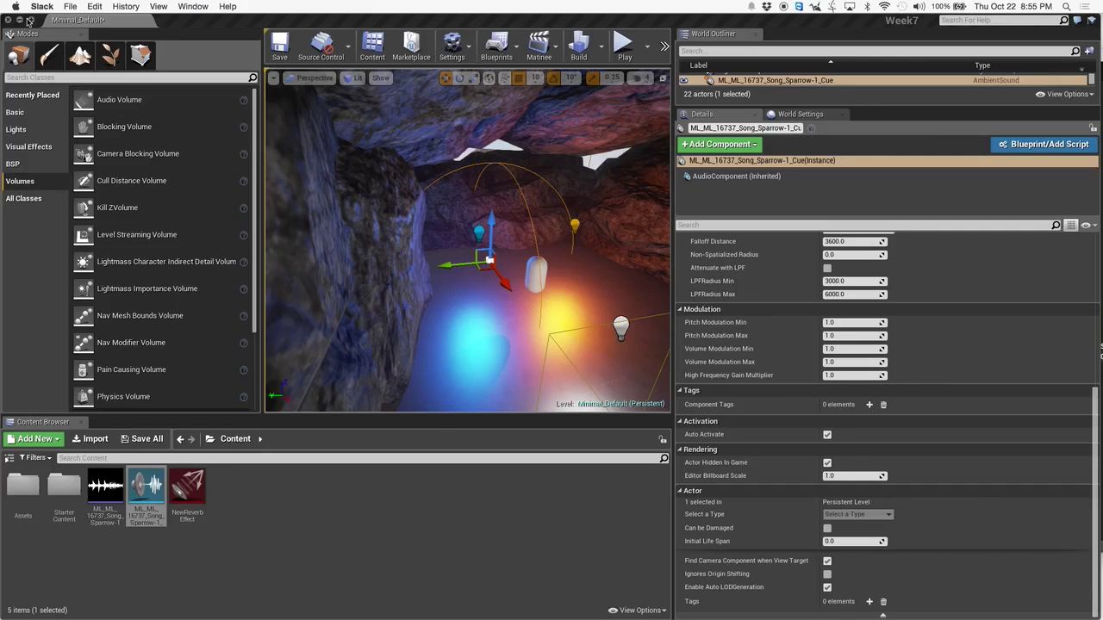
# - Minimize the editor, switch to Finder, and create a folder named Plugins inside the Week7 folder of Unreal Projects
pyautogui.click(9, 30)
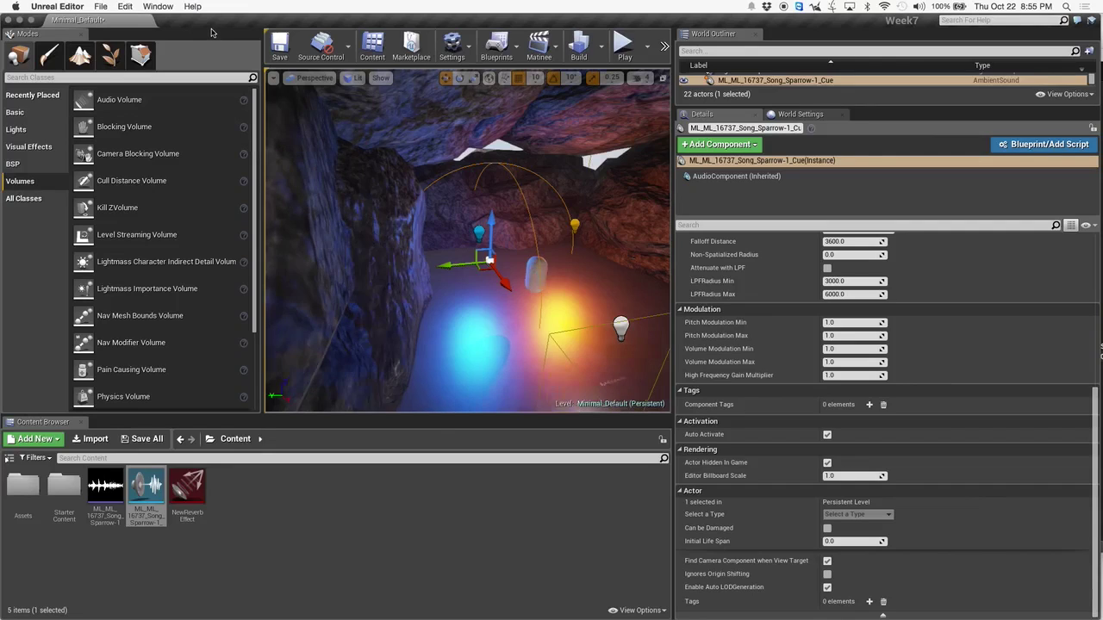
pyautogui.press('super+m')
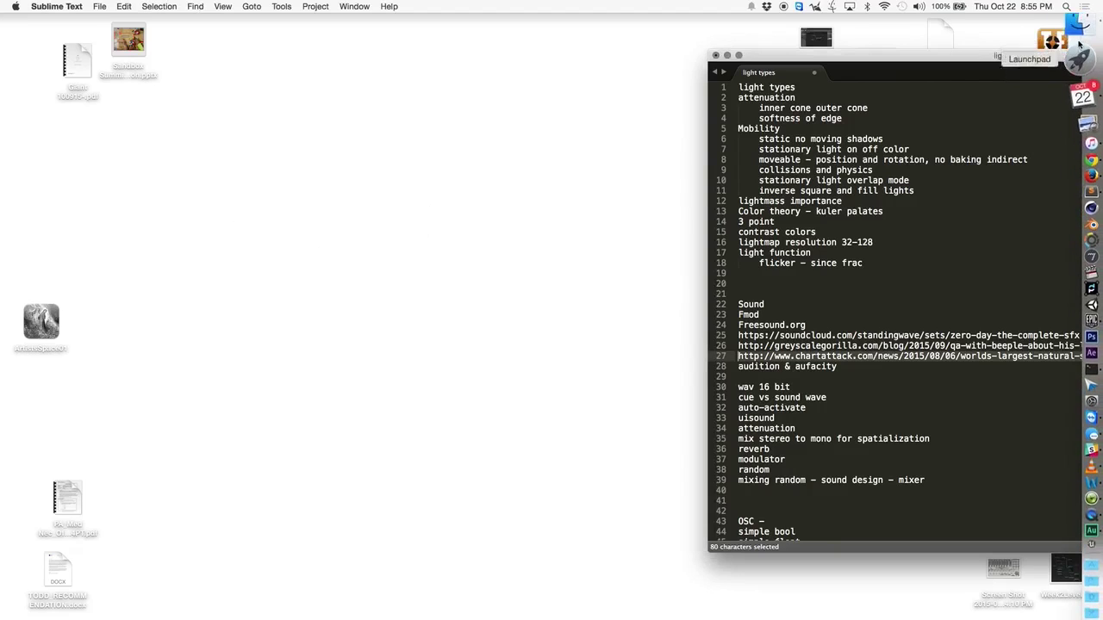
pyautogui.click(1084, 29)
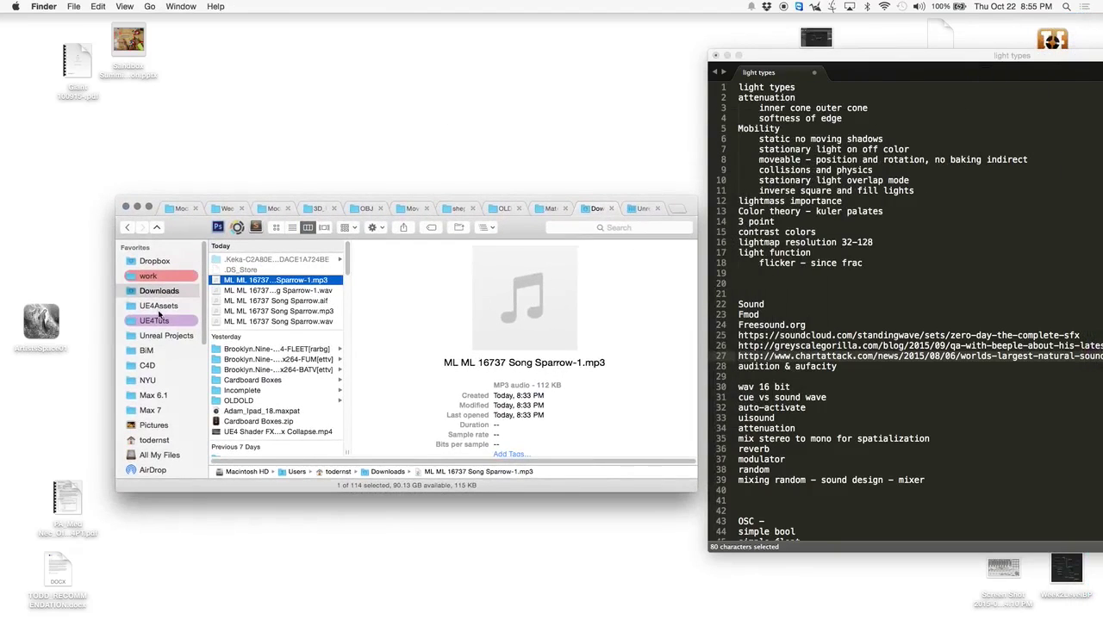
pyautogui.click(164, 336)
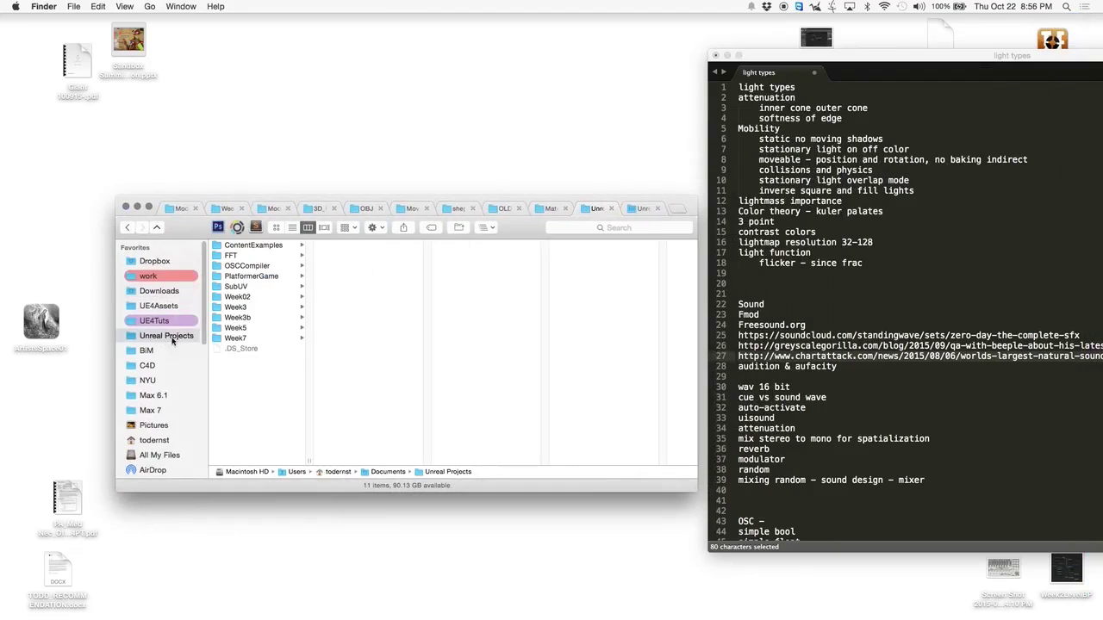
pyautogui.click(250, 339)
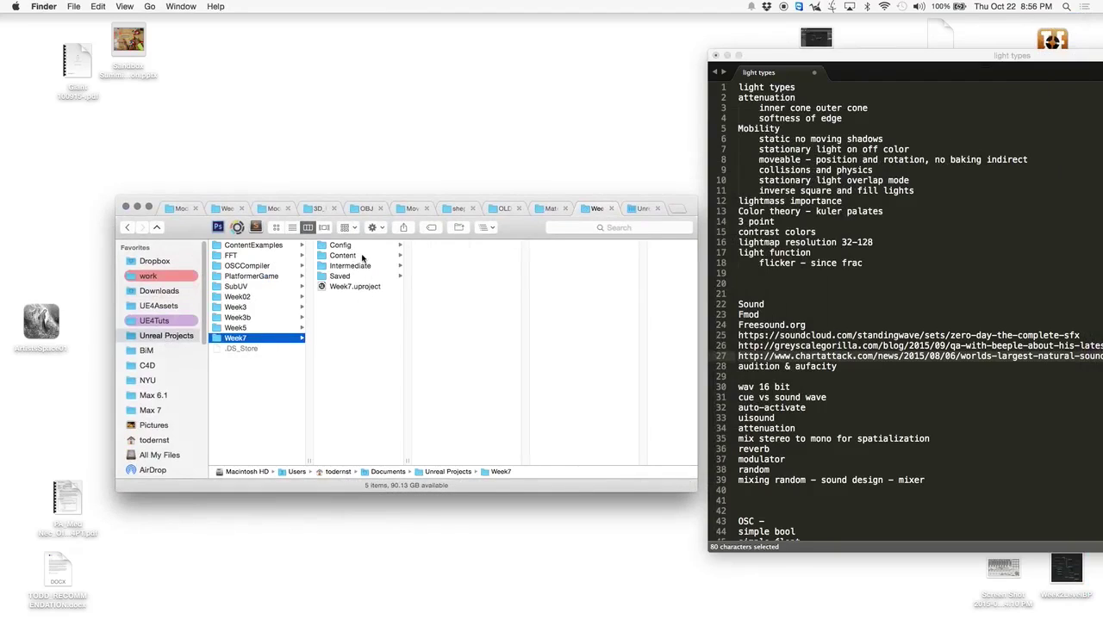
pyautogui.rightClick(353, 338)
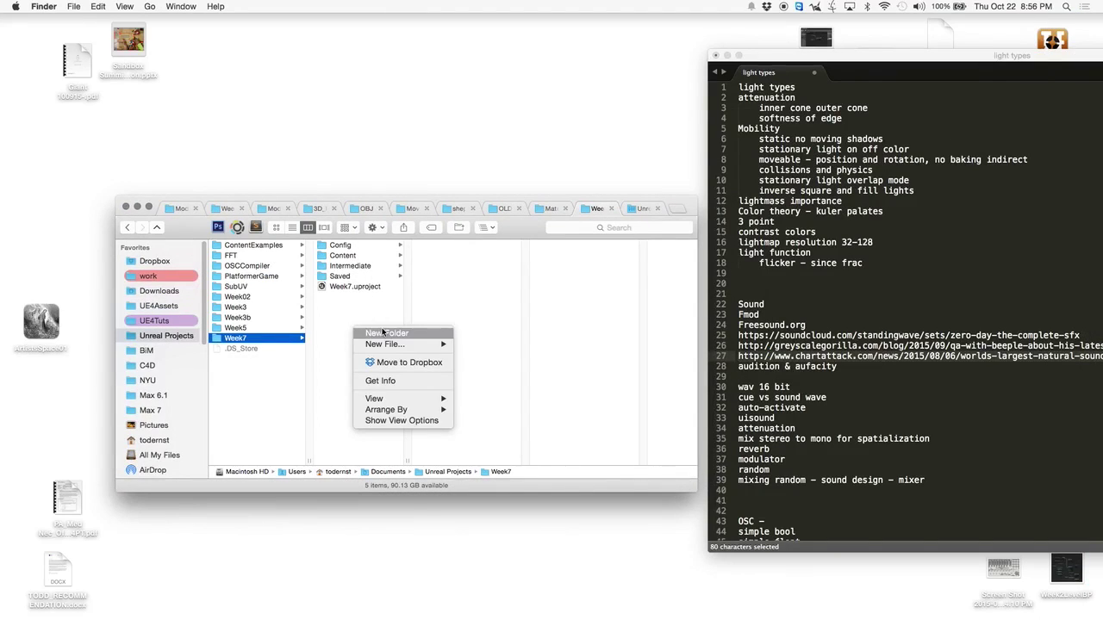
pyautogui.click(382, 332)
pyautogui.write('Plugins')
pyautogui.press('Return')
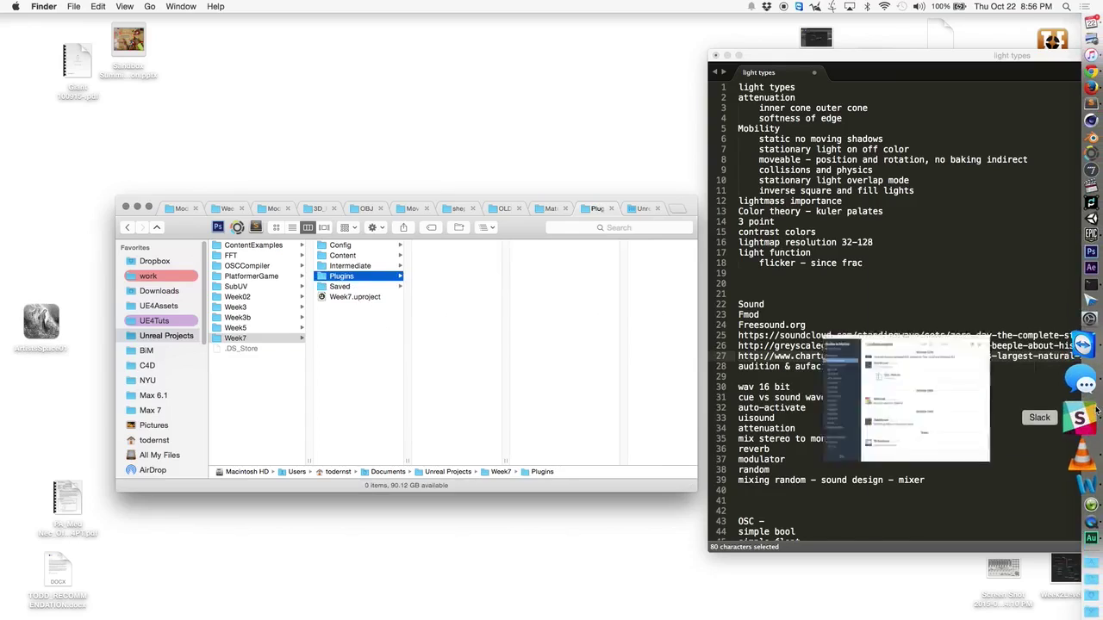
# - Switch to Slack, download OSC_Mac.zip from the codeexamples channel, and move the window clear of the Finder window
pyautogui.click(1087, 412)
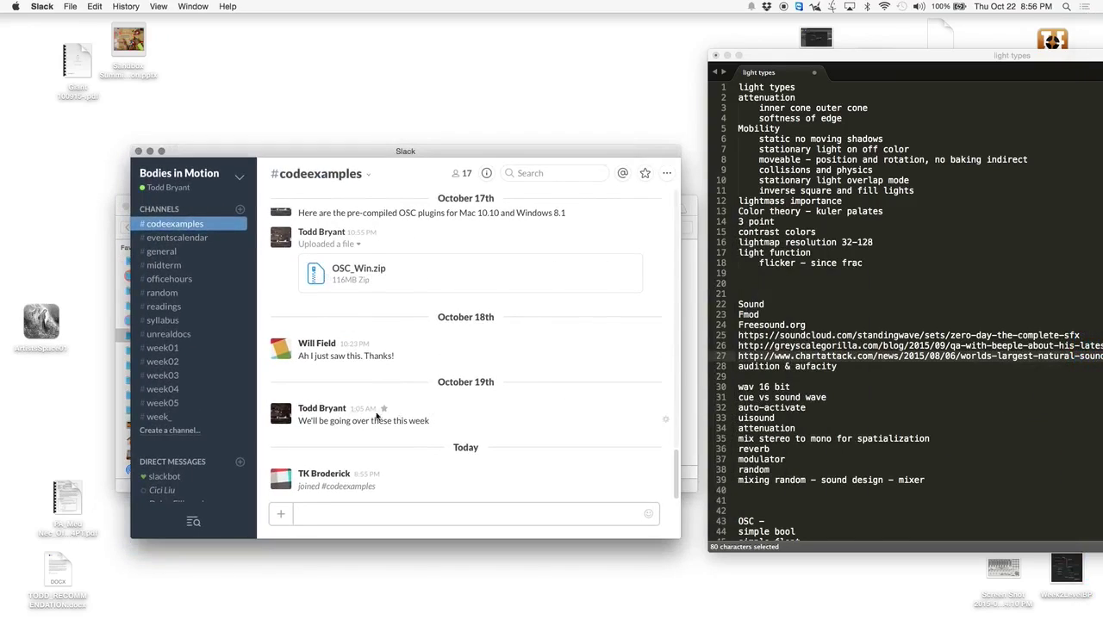
pyautogui.scroll(5, 372, 412)
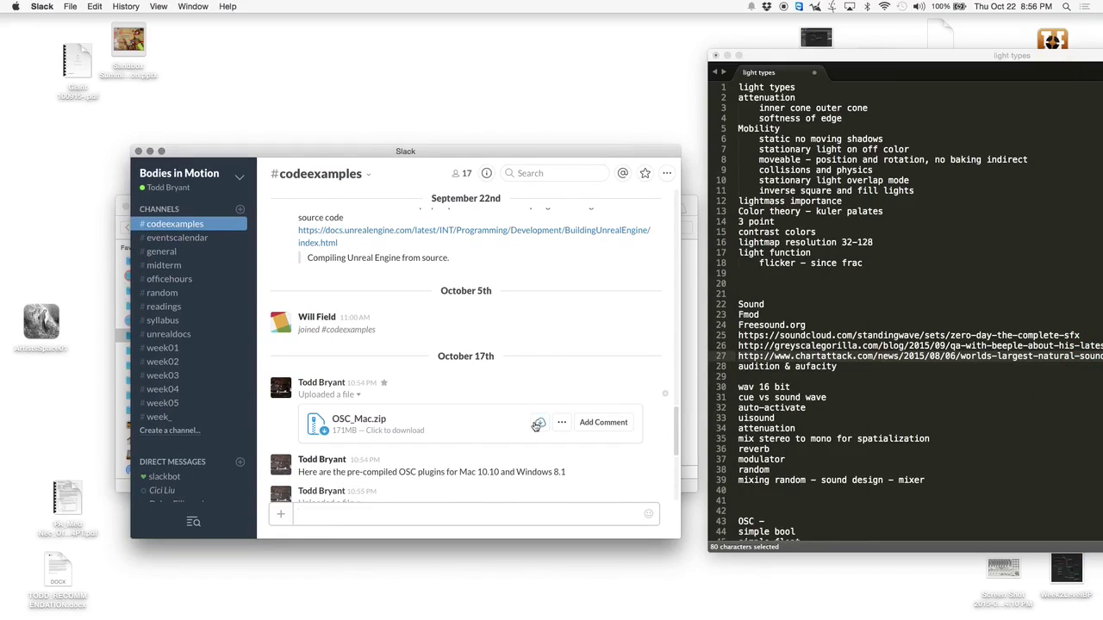
pyautogui.click(538, 423)
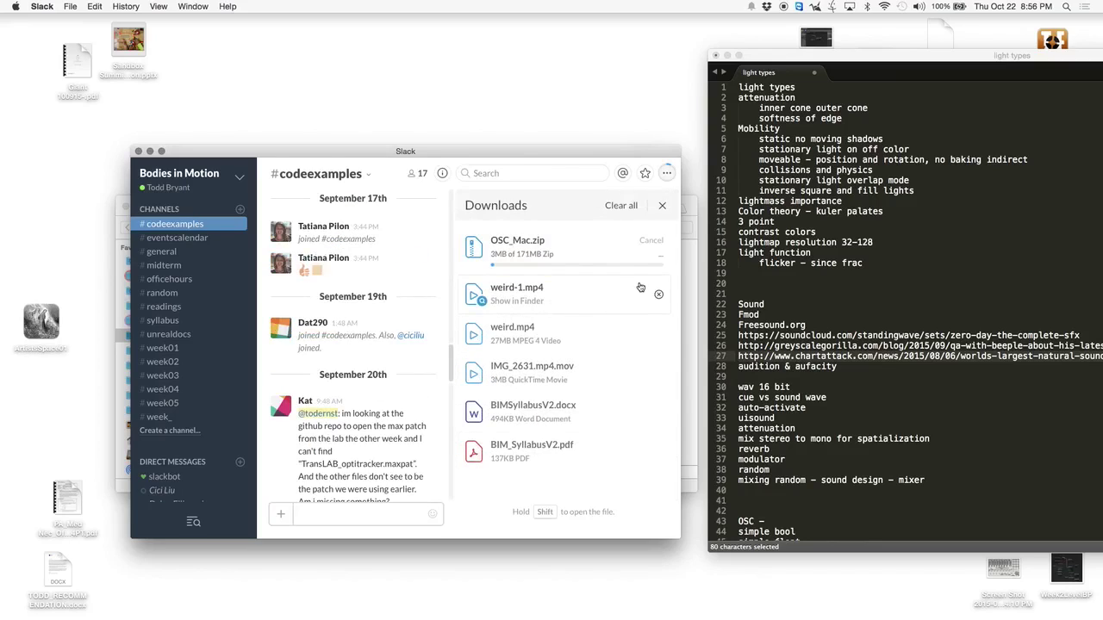
pyautogui.moveTo(511, 154); pyautogui.dragTo(777, 161)
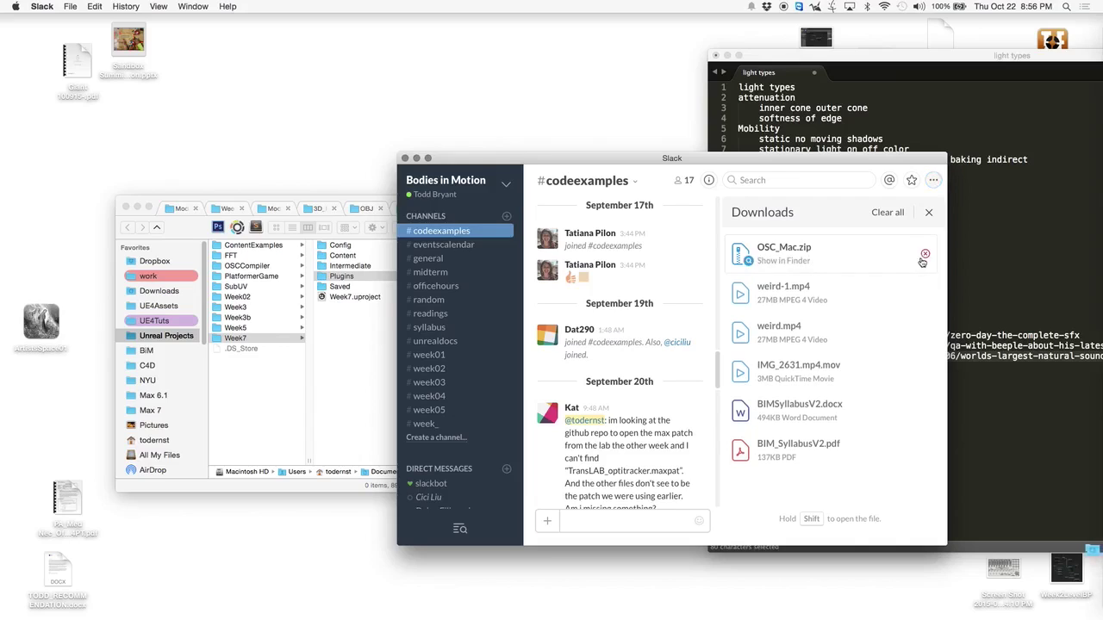
# - Reveal the downloaded OSC_Mac.zip in Finder's Downloads folder and extract it
pyautogui.click(923, 257)
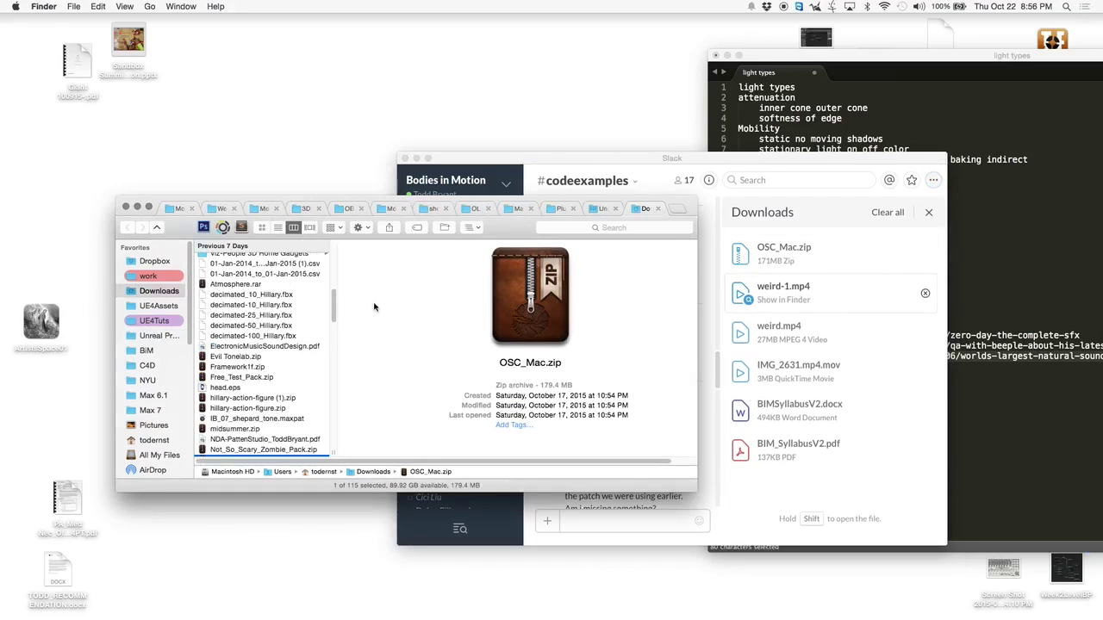
pyautogui.scroll(-10, 322, 386)
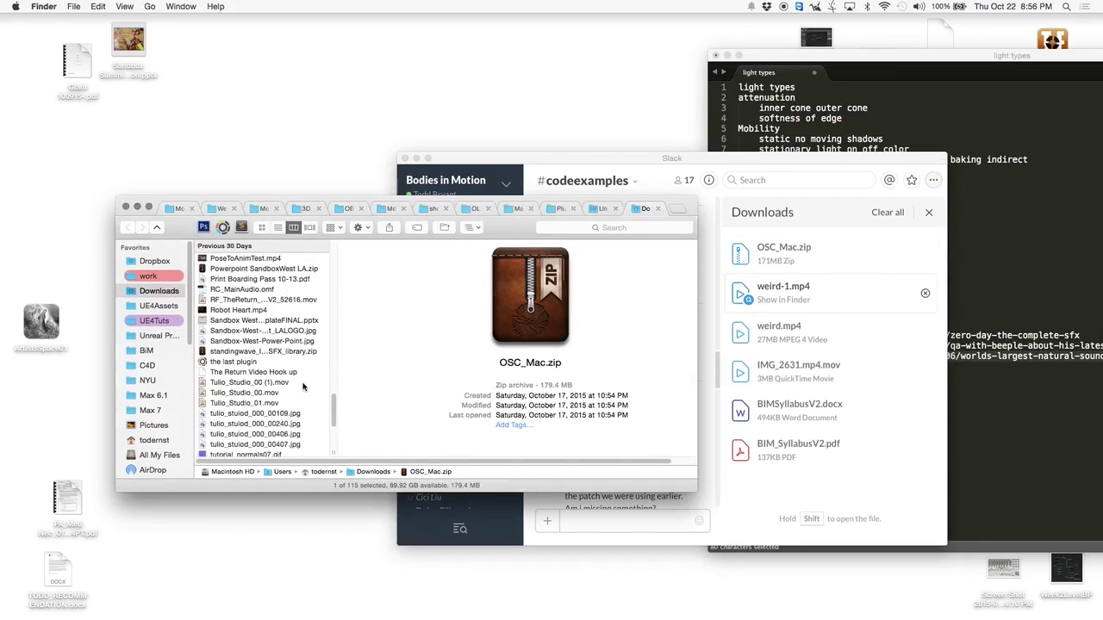
pyautogui.scroll(10, 297, 393)
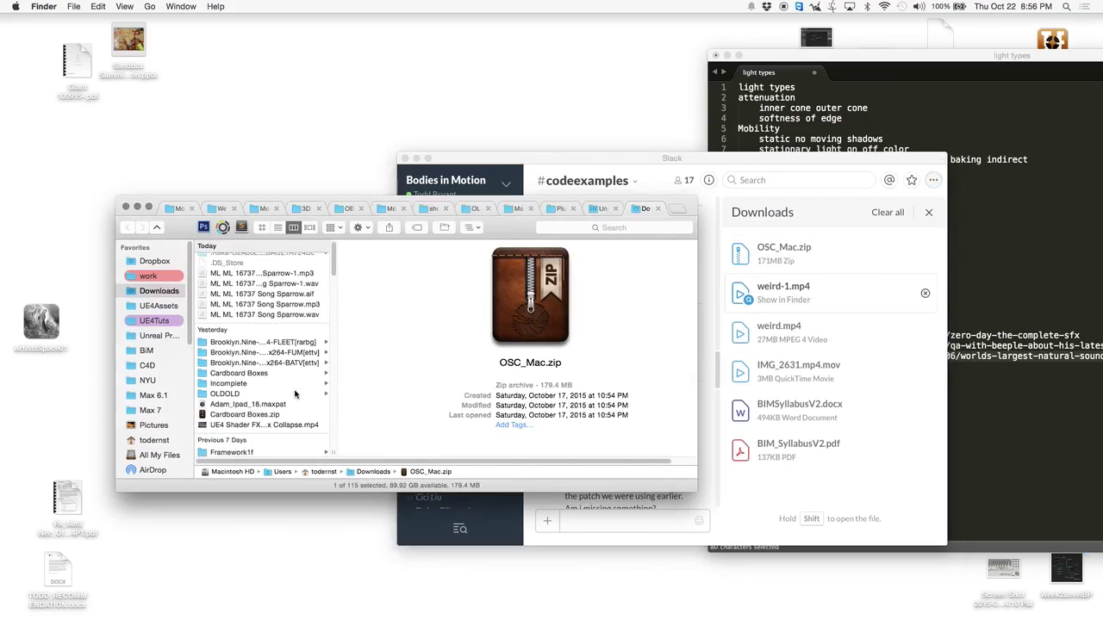
pyautogui.scroll(-5, 296, 393)
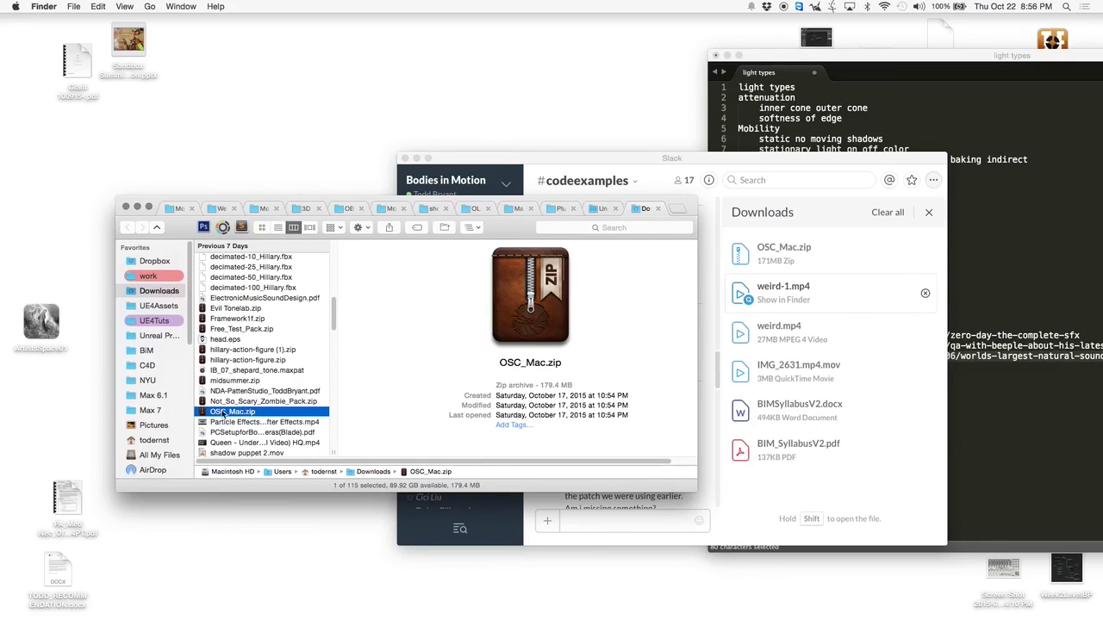
pyautogui.click(223, 413)
pyautogui.doubleClick(205, 411)
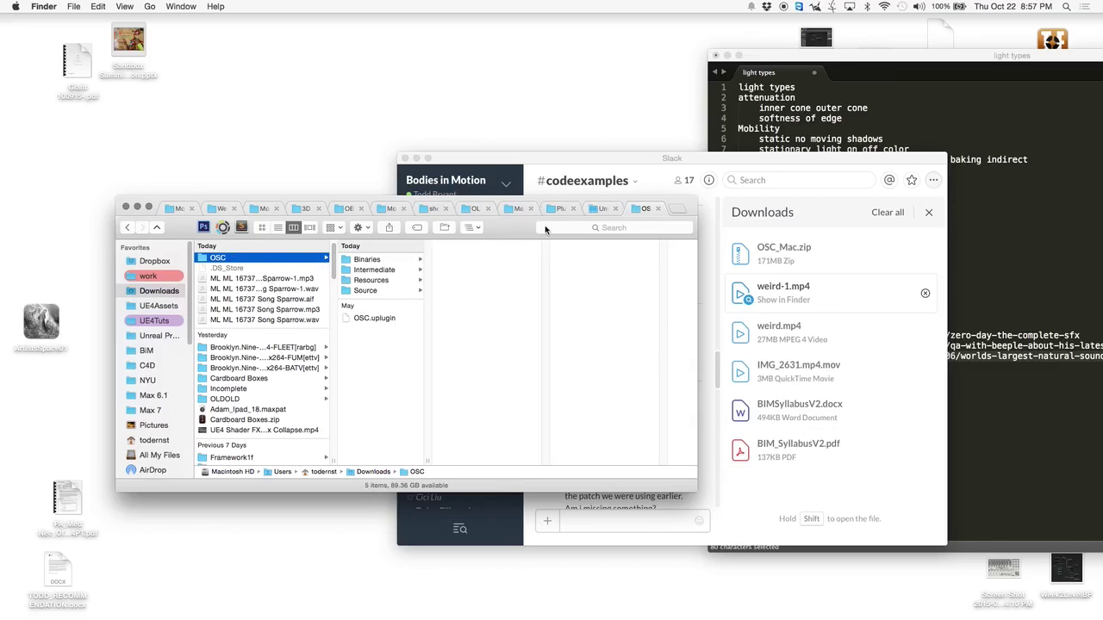
# - Move the extracted OSC folder from Downloads into the Week7 project's Plugins folder
pyautogui.click(603, 209)
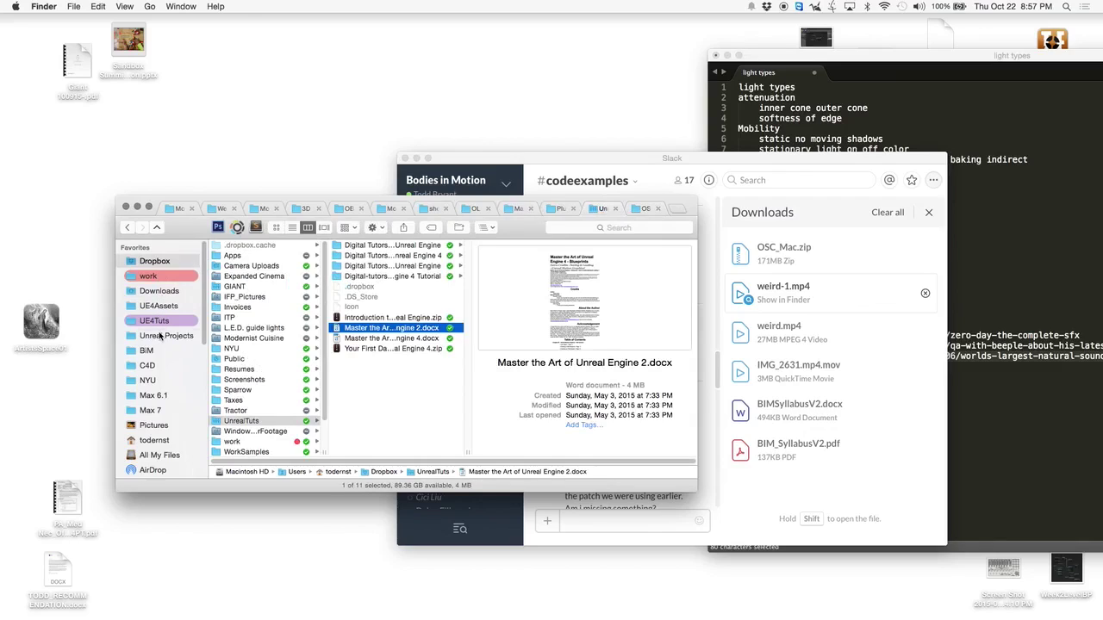
pyautogui.click(163, 335)
pyautogui.click(237, 339)
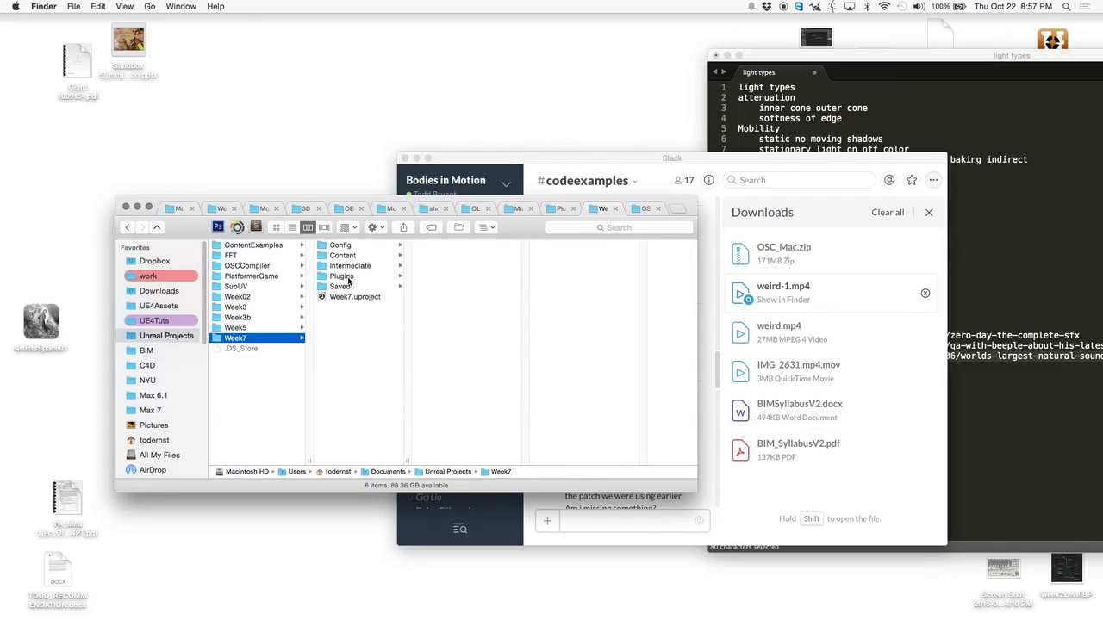
pyautogui.click(343, 276)
pyautogui.click(645, 207)
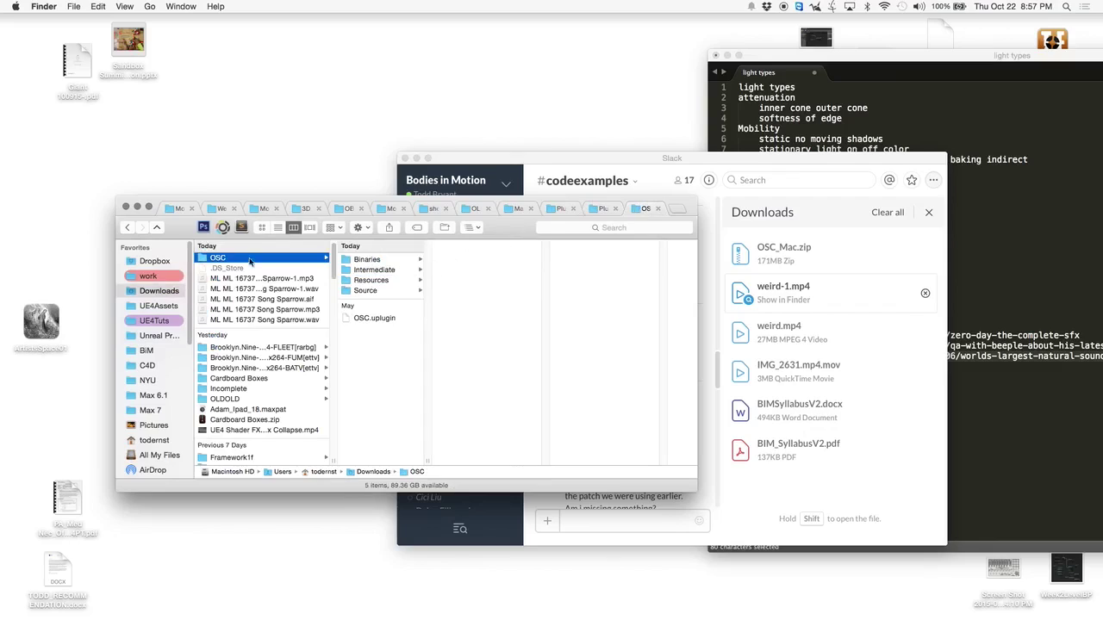
pyautogui.moveTo(219, 261); pyautogui.dragTo(602, 211)
pyautogui.click(601, 211)
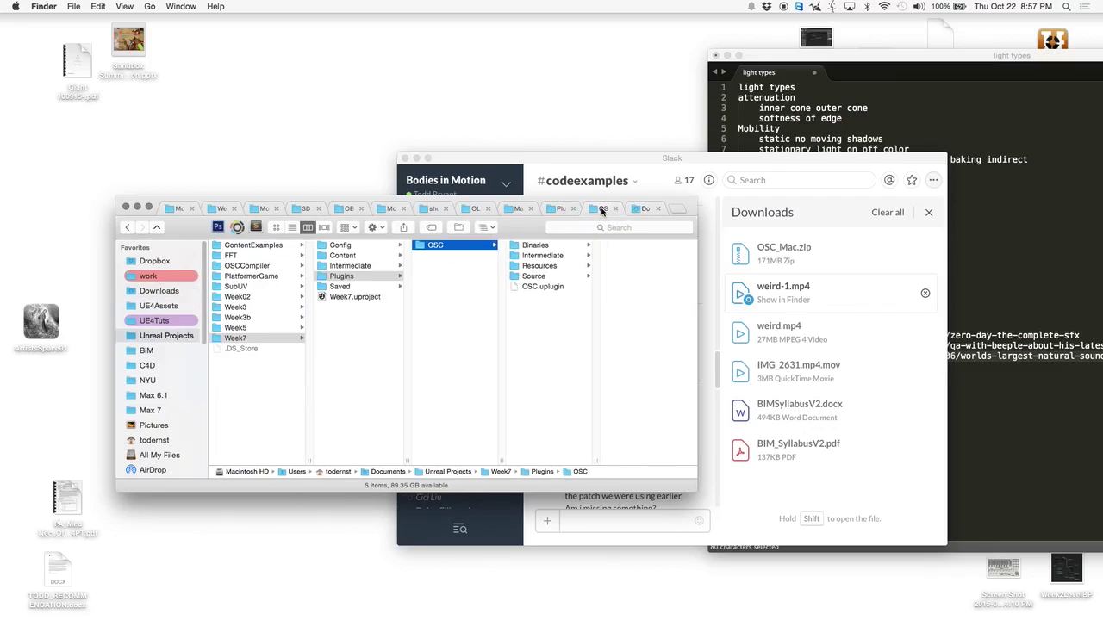
# - Open Week7.uproject in Unreal Editor, check the OSC project plugin's enabled state, and close the Plugins window
pyautogui.doubleClick(347, 299)
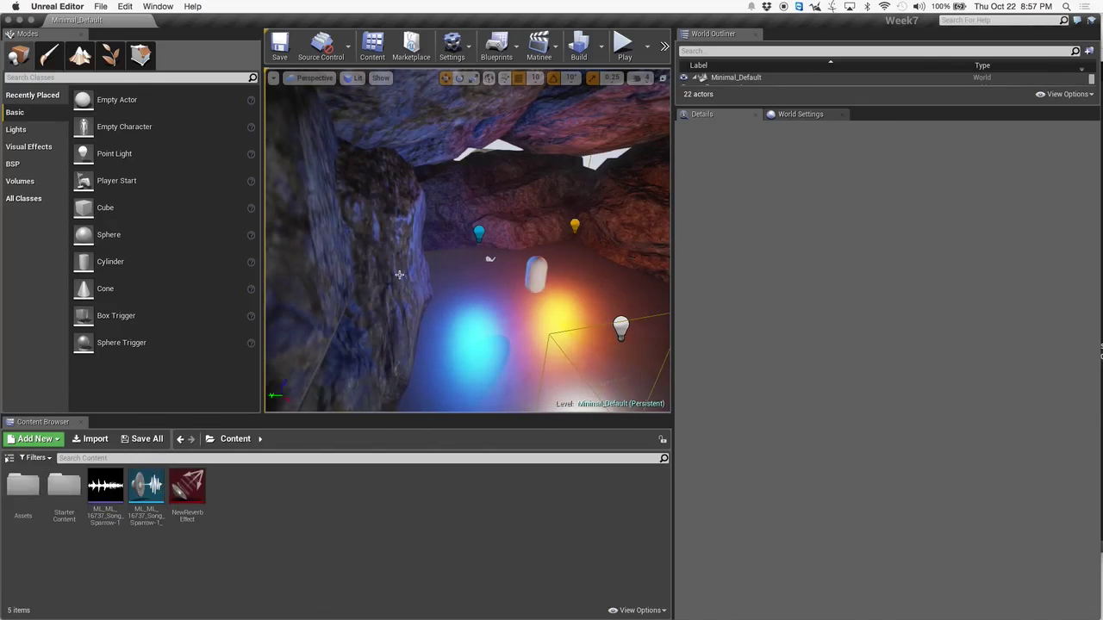
pyautogui.click(57, 7)
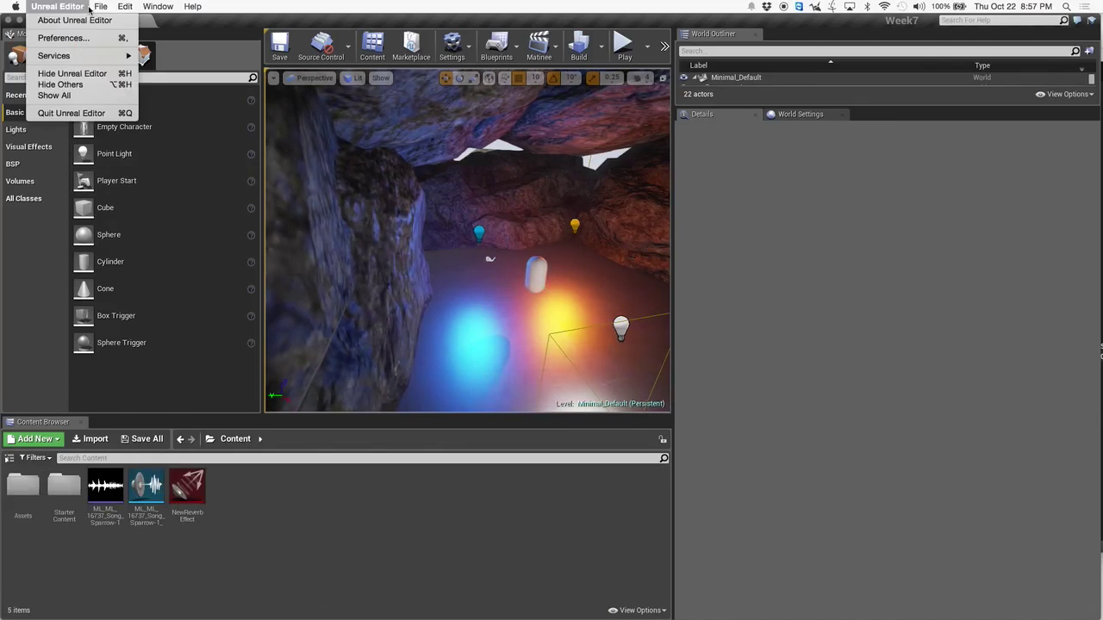
pyautogui.moveTo(158, 6)
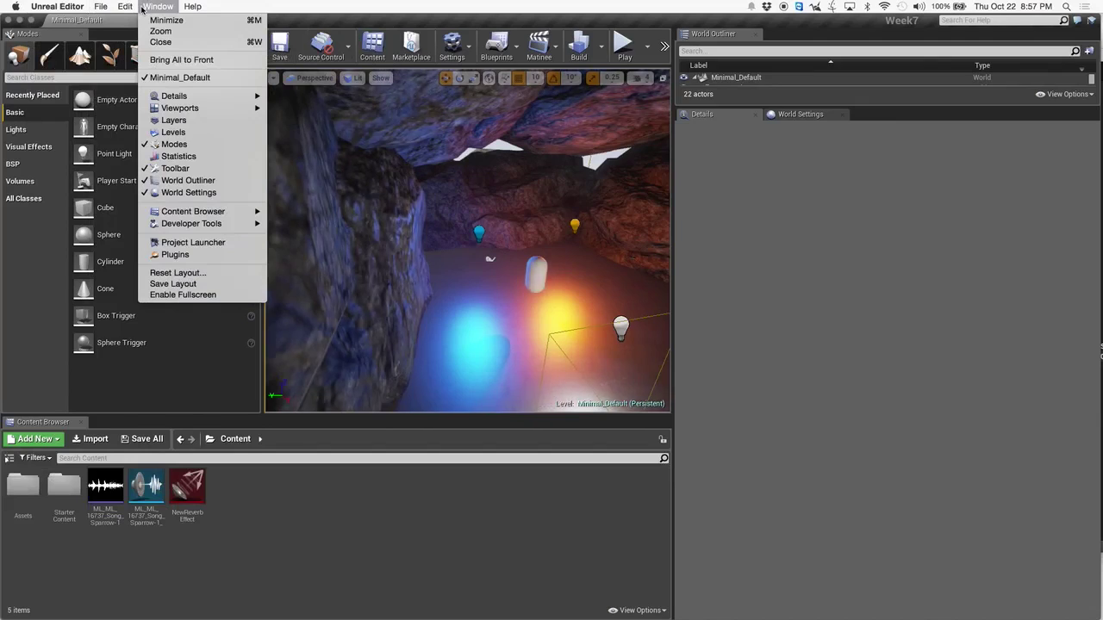
pyautogui.click(176, 255)
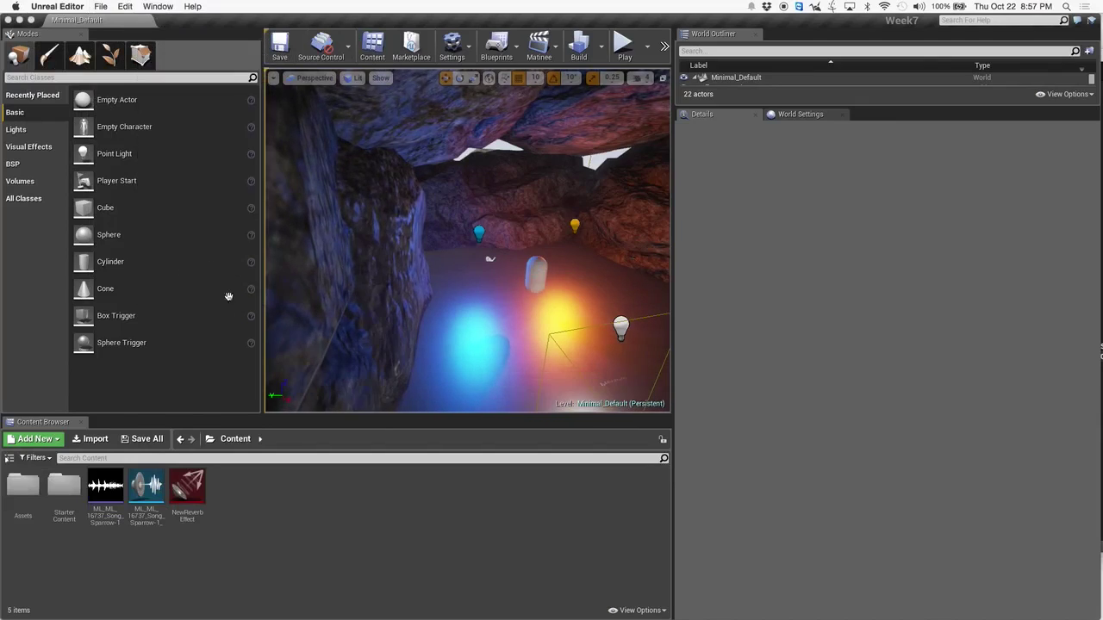
pyautogui.click(203, 444)
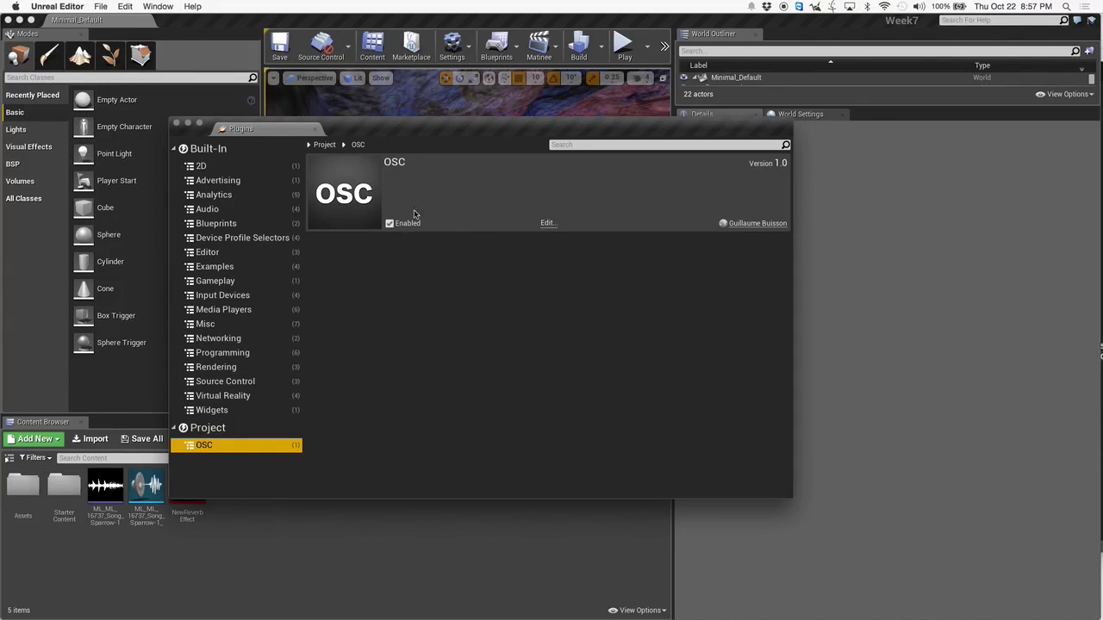
pyautogui.click(176, 123)
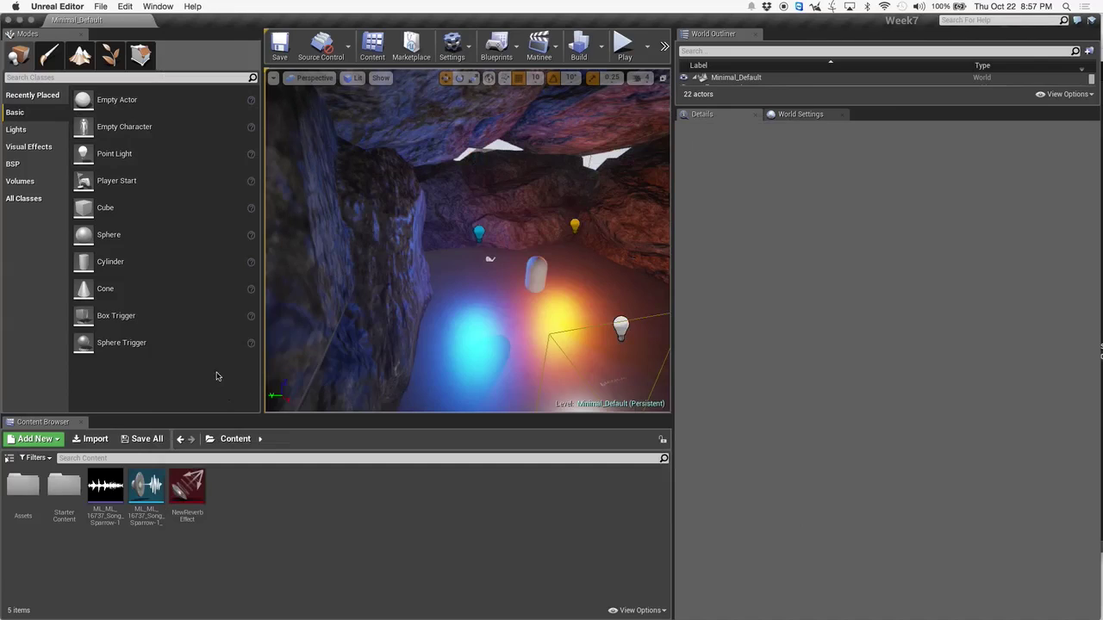
# - Create a Blueprint Class with Actor as its parent in the Content folder and open it for editing
pyautogui.rightClick(255, 492)
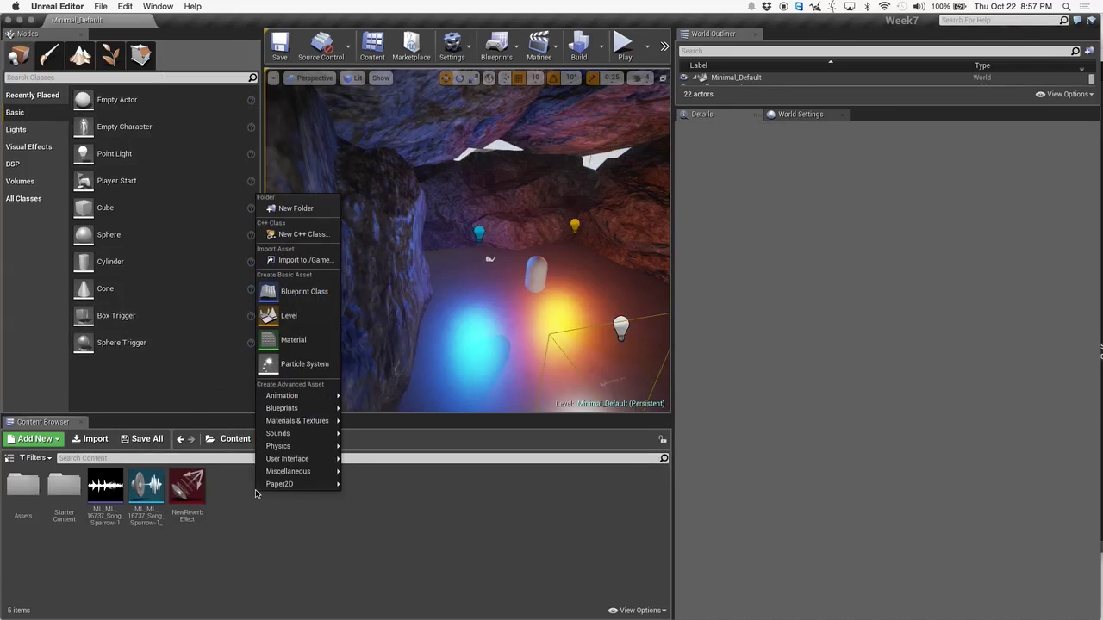
pyautogui.click(314, 292)
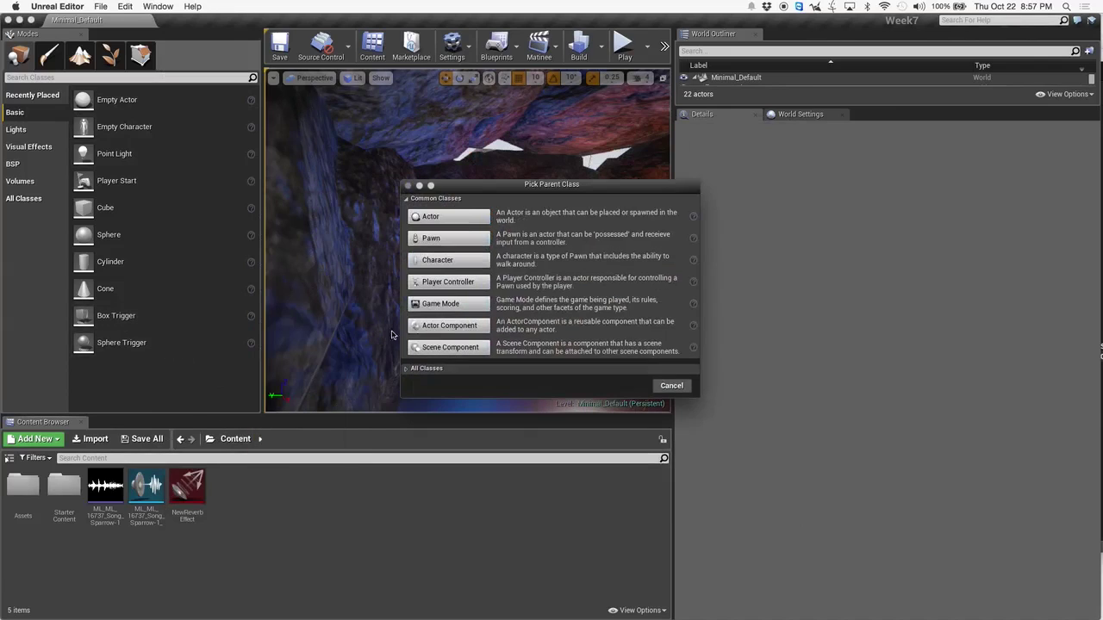
pyautogui.click(446, 219)
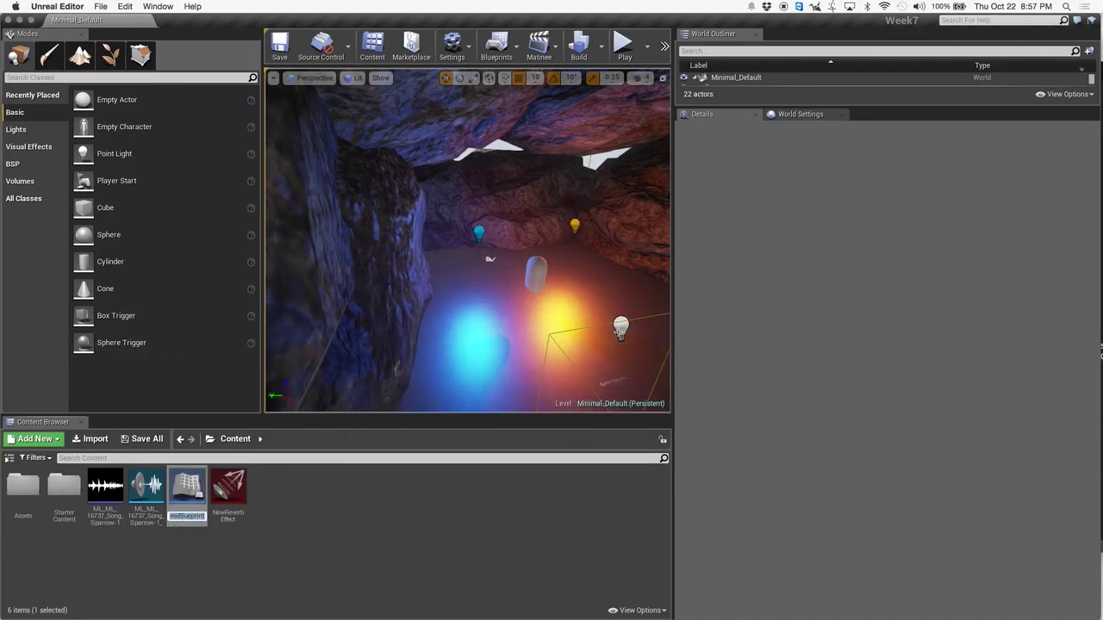
pyautogui.doubleClick(188, 487)
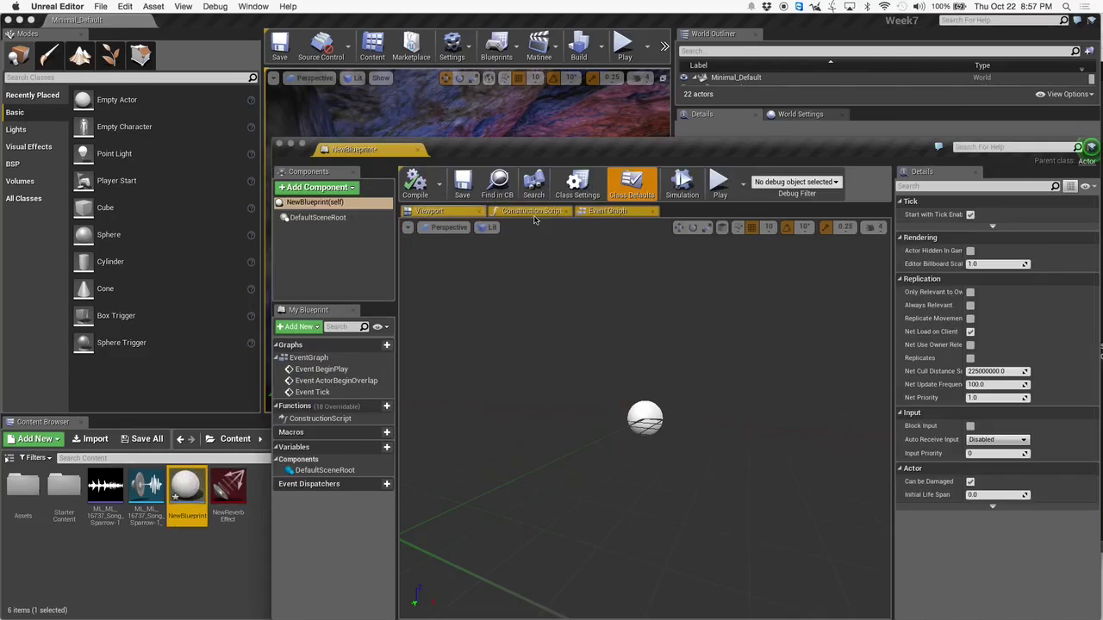
pyautogui.click(351, 187)
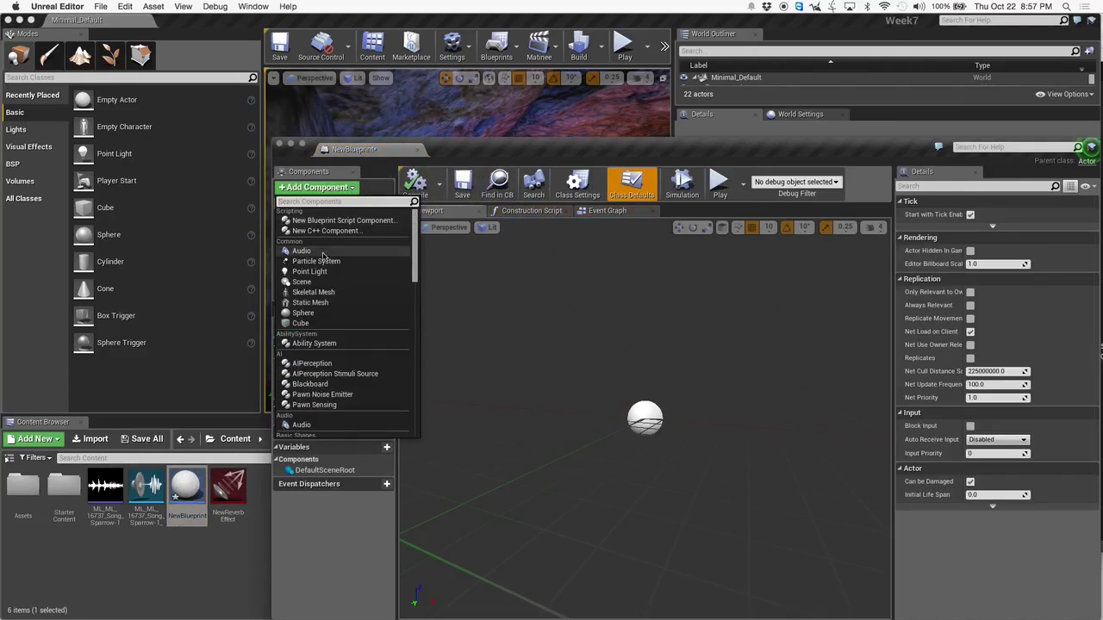
pyautogui.scroll(-3, 331, 327)
pyautogui.click(326, 316)
pyautogui.moveTo(362, 149); pyautogui.dragTo(290, 74)
pyautogui.click(245, 156)
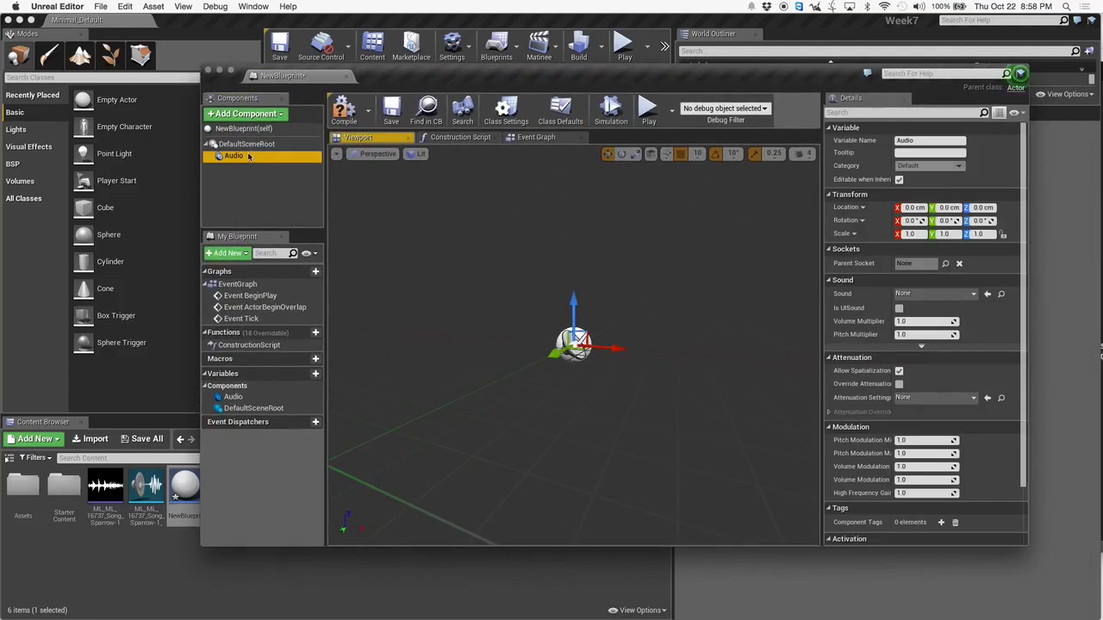
pyautogui.click(244, 160)
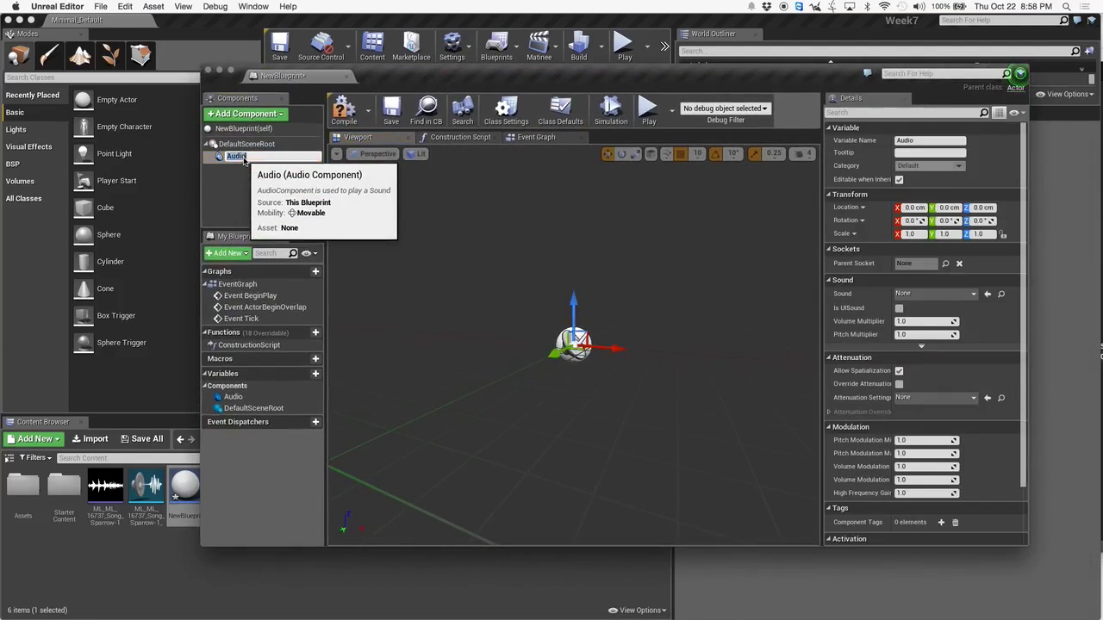
pyautogui.press('BackSpace')
pyautogui.click(249, 177)
pyautogui.click(244, 156)
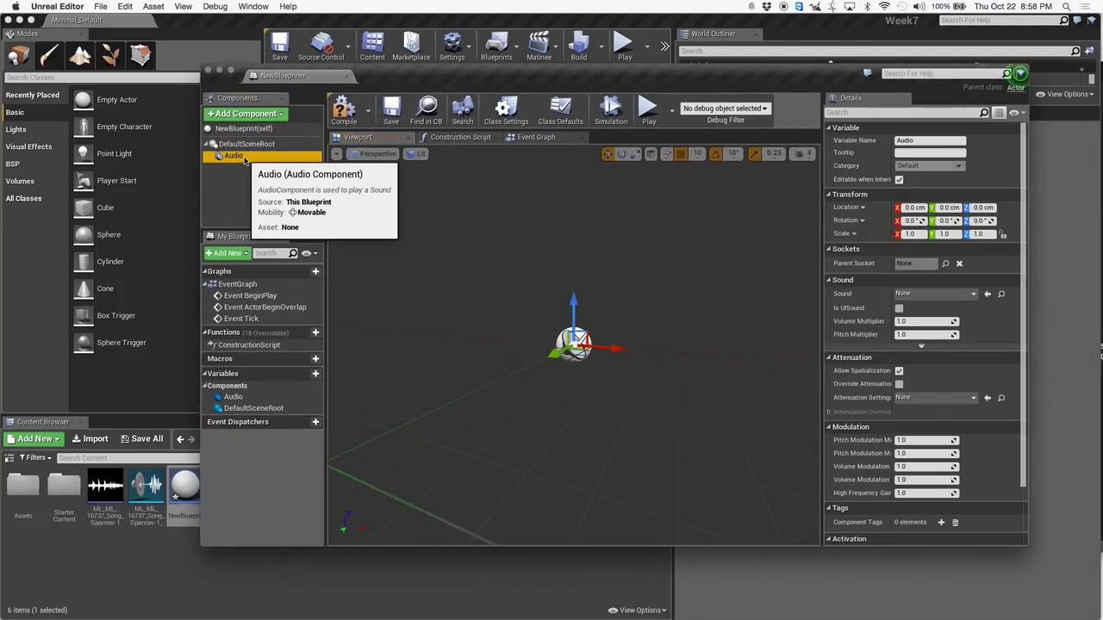
pyautogui.press('Delete')
# - Add a Point Light component to the Blueprint and make it the root in place of DefaultSceneRoot
pyautogui.click(248, 114)
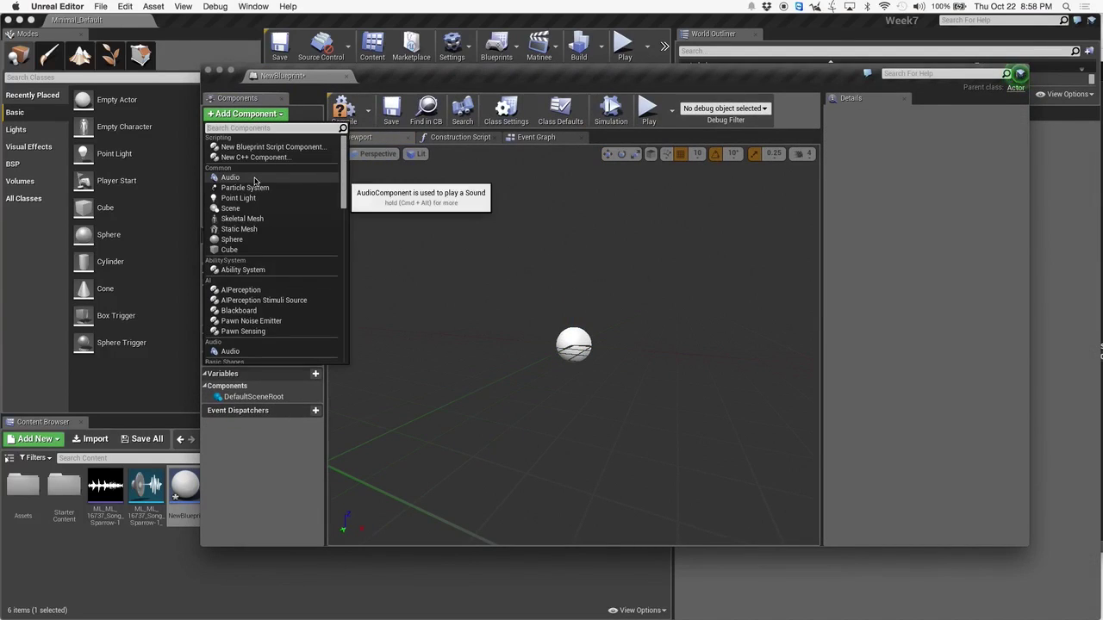
pyautogui.scroll(-10, 255, 181)
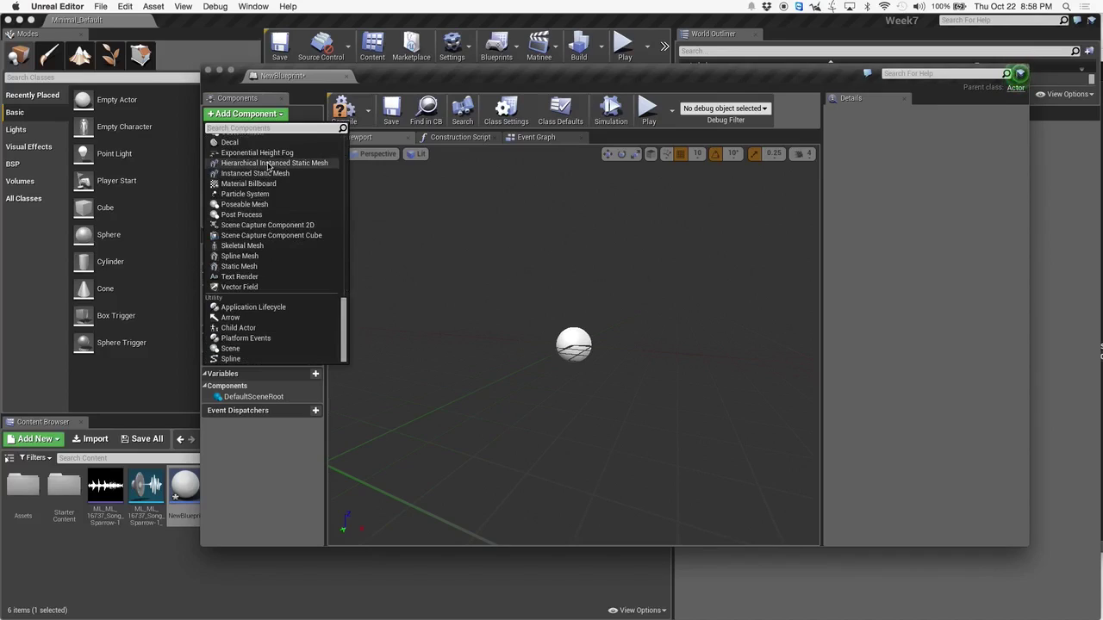
pyautogui.write('ligh')
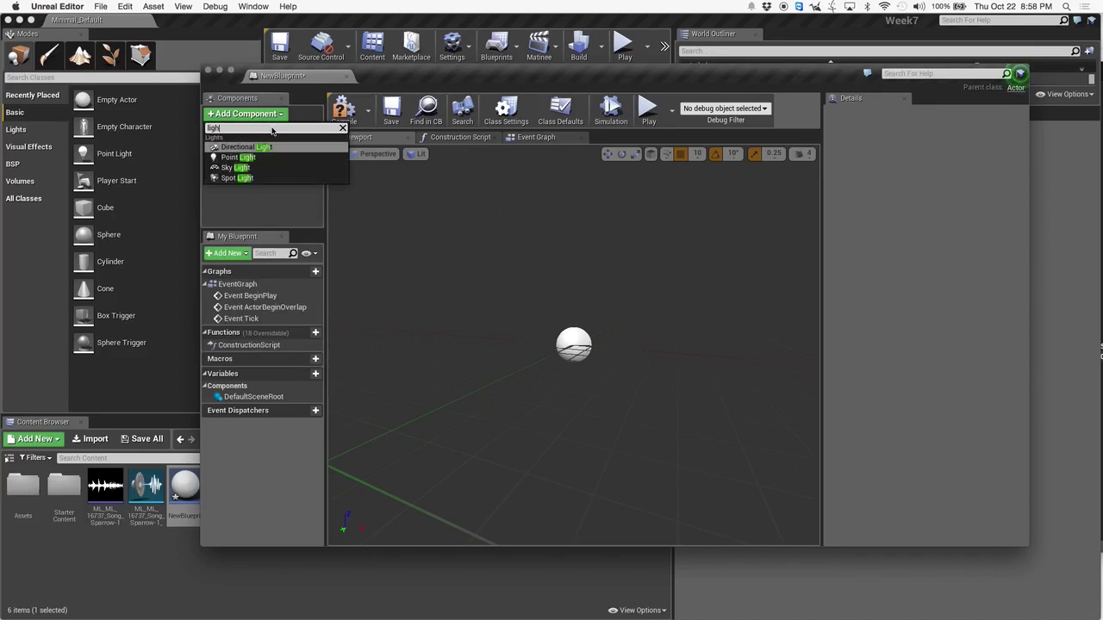
pyautogui.press('Return')
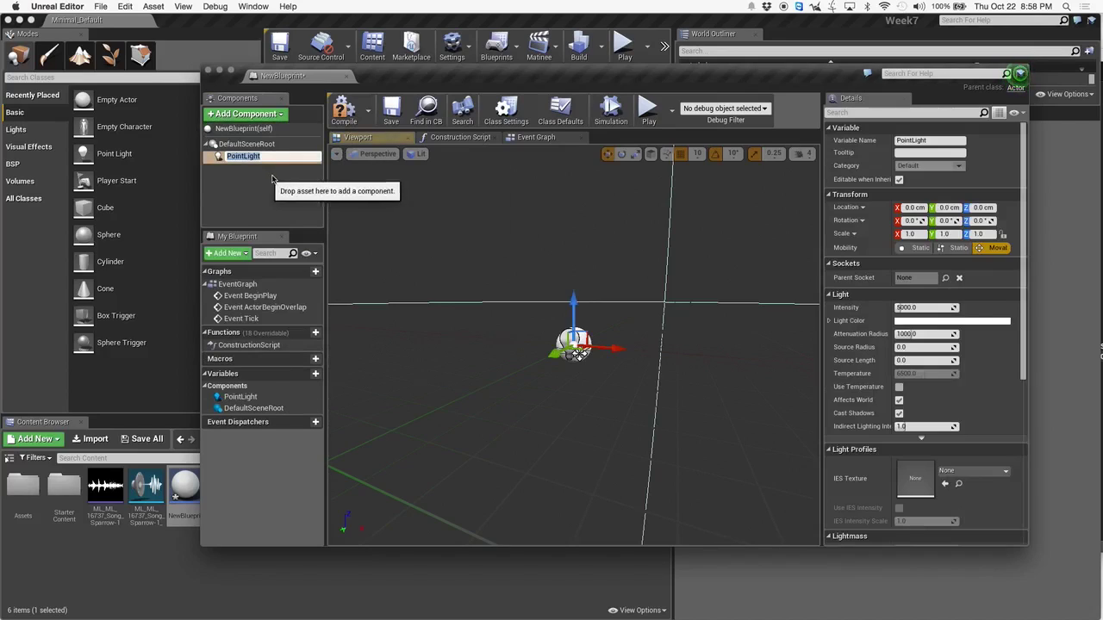
pyautogui.click(268, 164)
pyautogui.moveTo(267, 157); pyautogui.dragTo(264, 145)
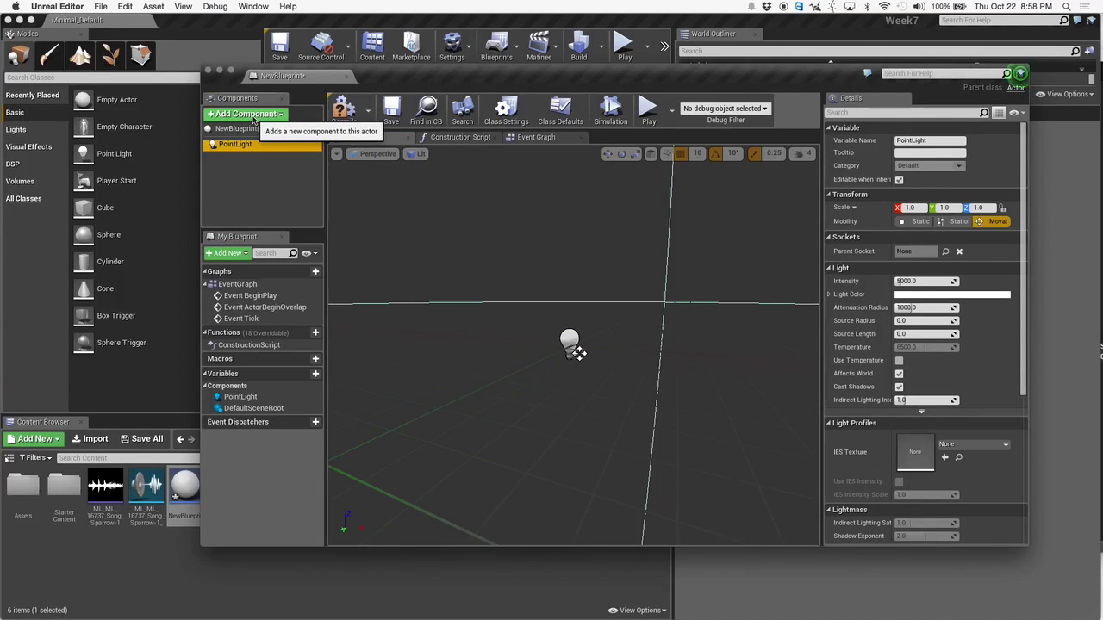
# - Add an Osc Receiver component and create its On Osc Received event in the Event Graph
pyautogui.click(251, 115)
pyautogui.scroll(-5, 279, 207)
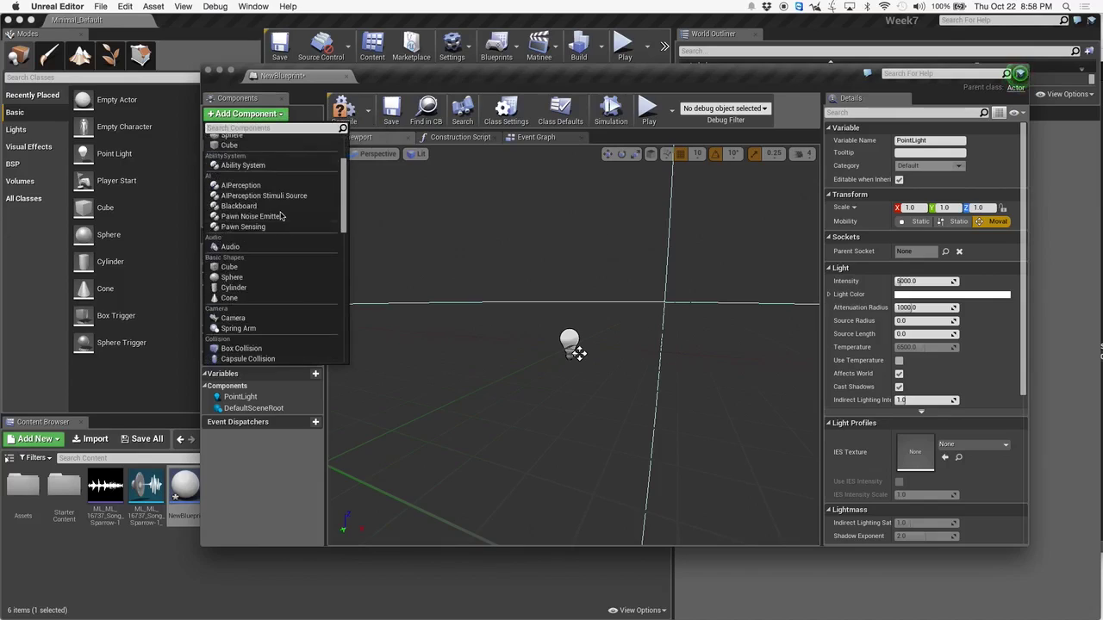
pyautogui.moveTo(345, 216); pyautogui.dragTo(337, 292)
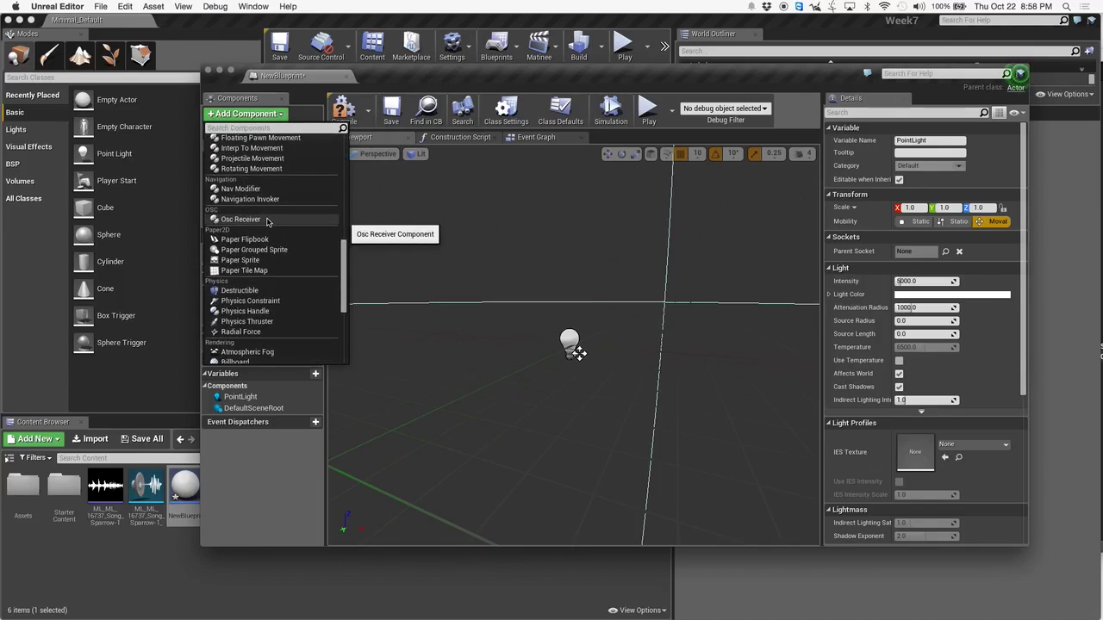
pyautogui.click(267, 222)
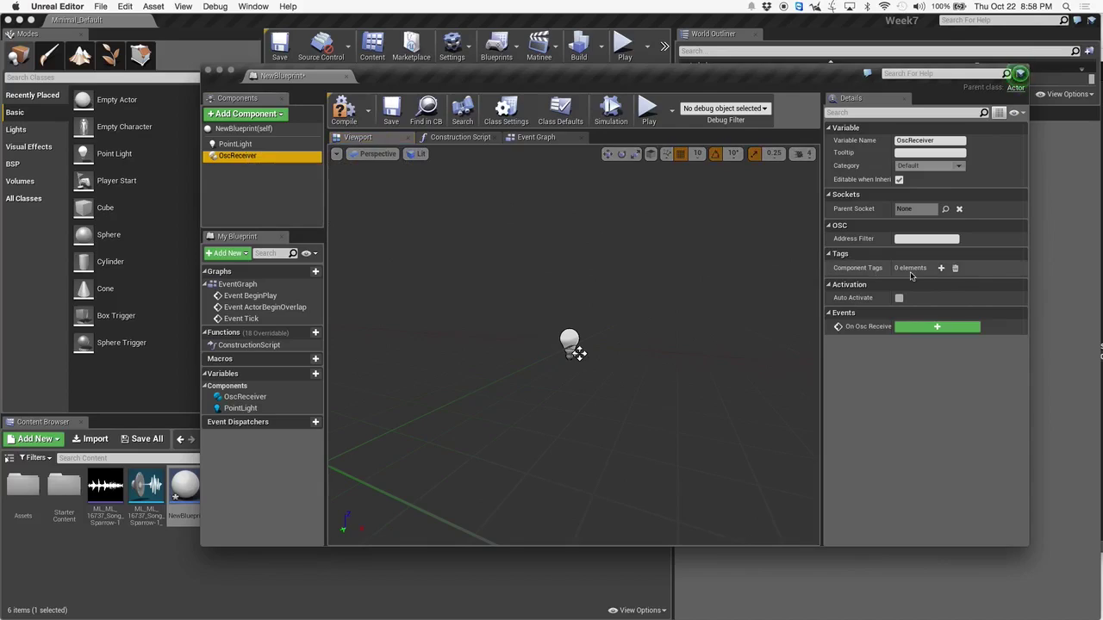
pyautogui.click(937, 327)
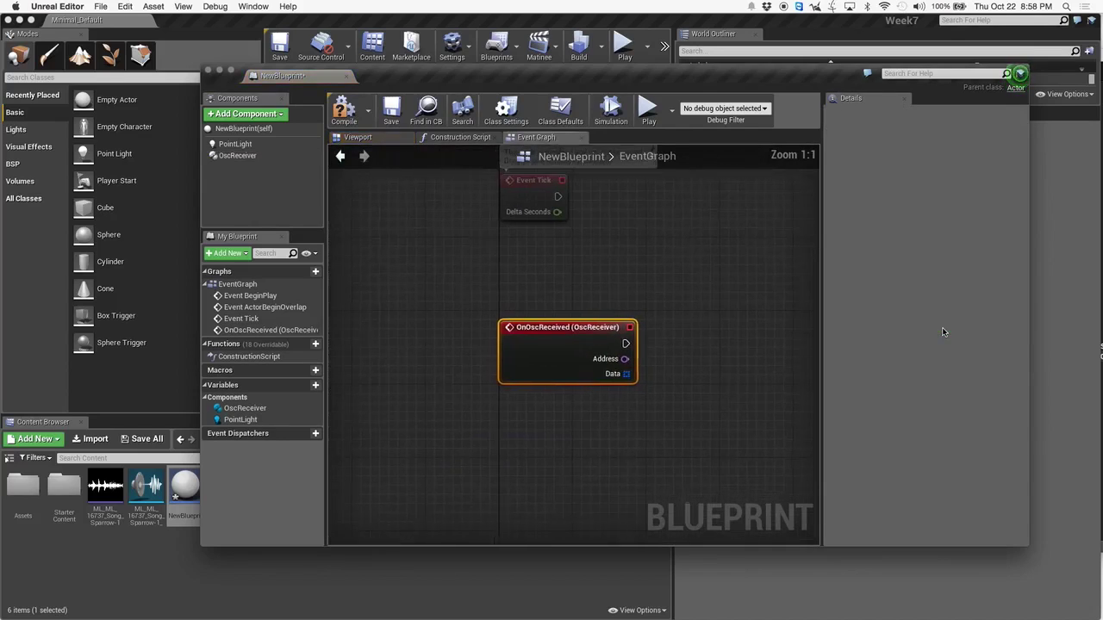
pyautogui.moveTo(579, 312); pyautogui.dragTo(523, 312)
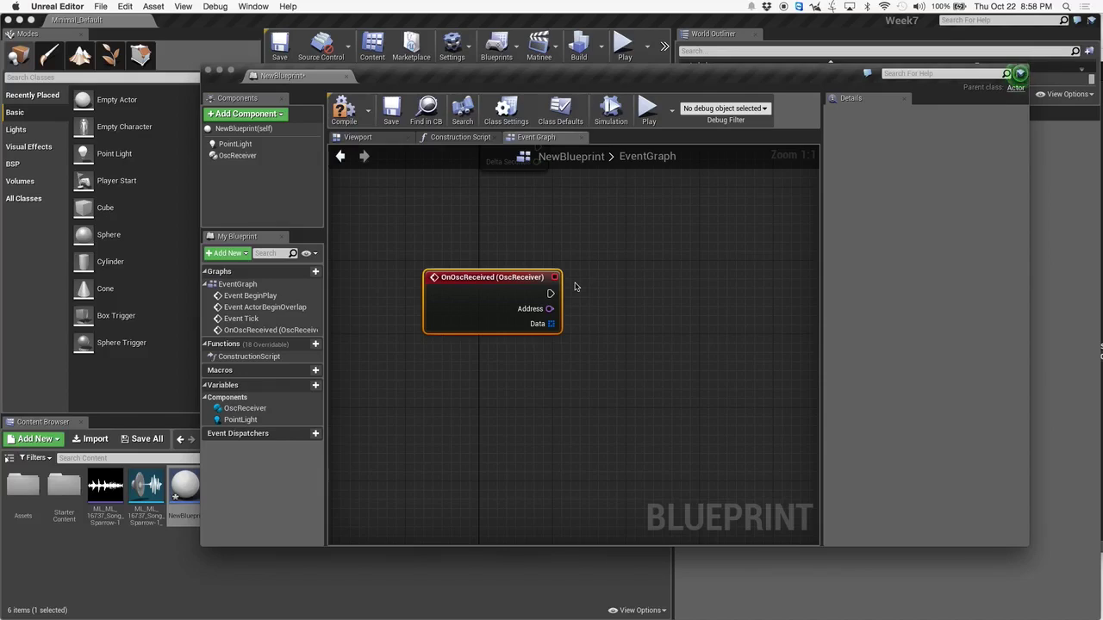
# - Create an Equal (==) node from the OSC event's Address output
pyautogui.moveTo(551, 309); pyautogui.dragTo(624, 308)
pyautogui.write('/light')
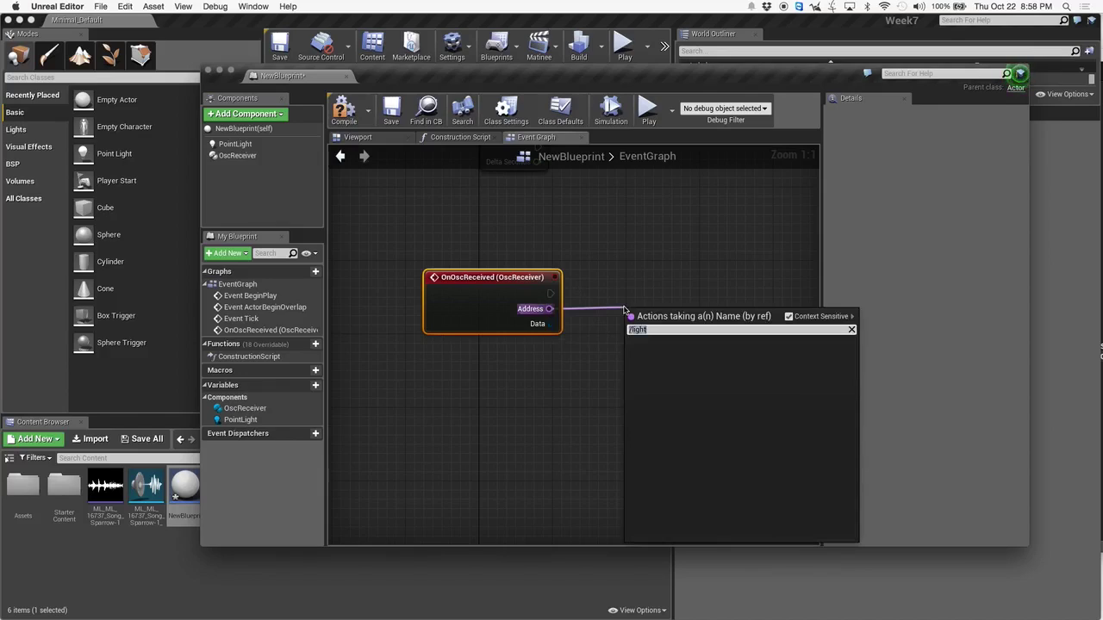
pyautogui.press('BackSpace')
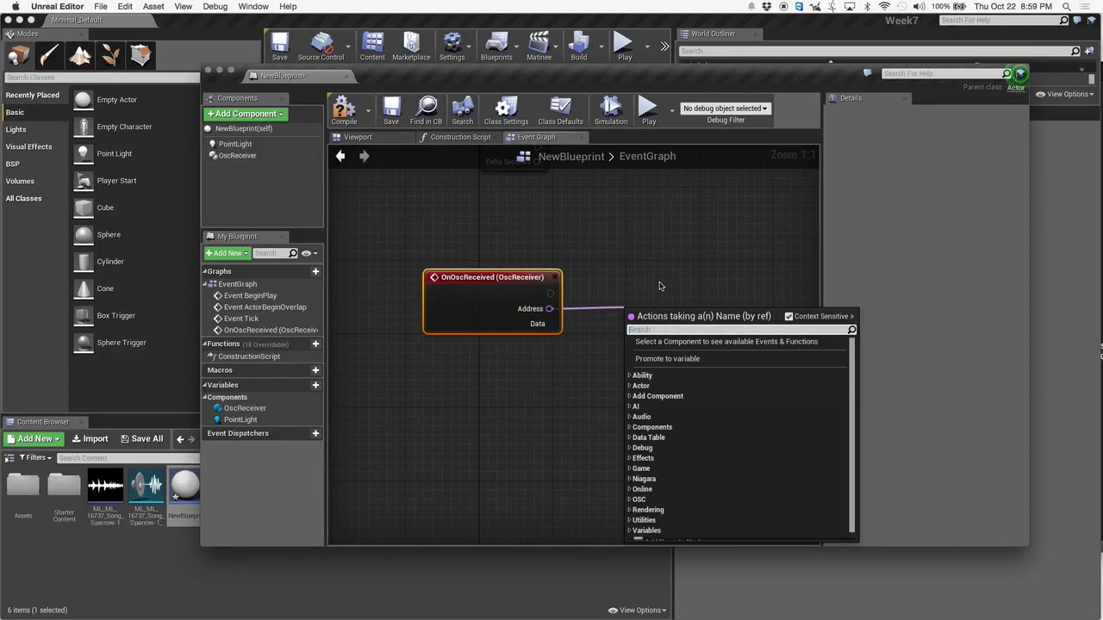
pyautogui.write('==')
pyautogui.press('Return')
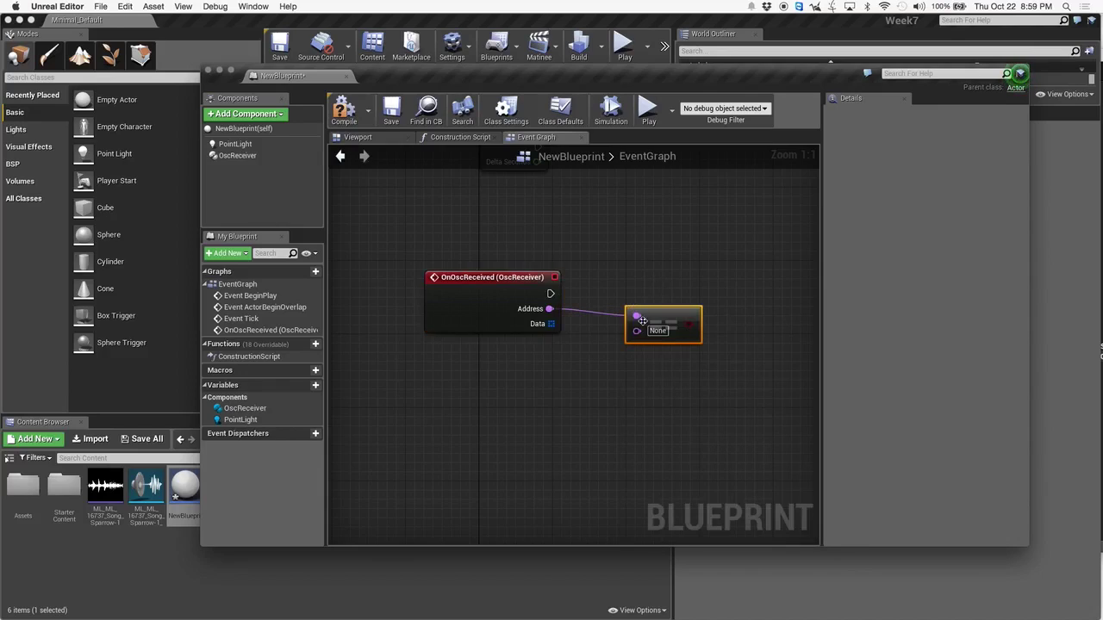
# - Set the Equal node's comparison name to /light and move the node above the event's Data output
pyautogui.write('/lightpos')
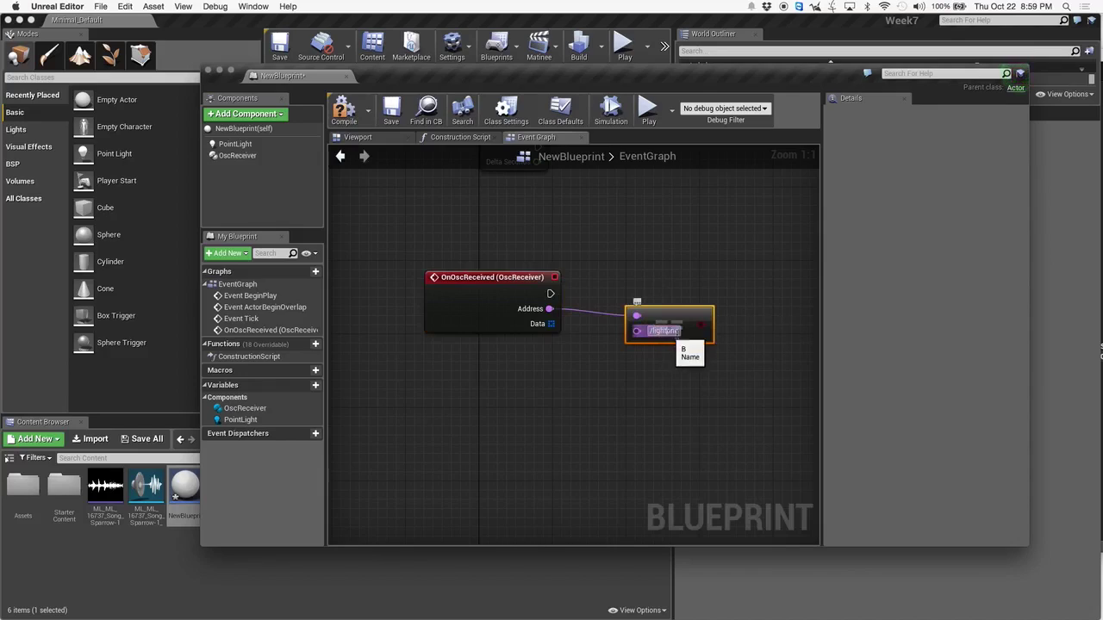
pyautogui.press('Return')
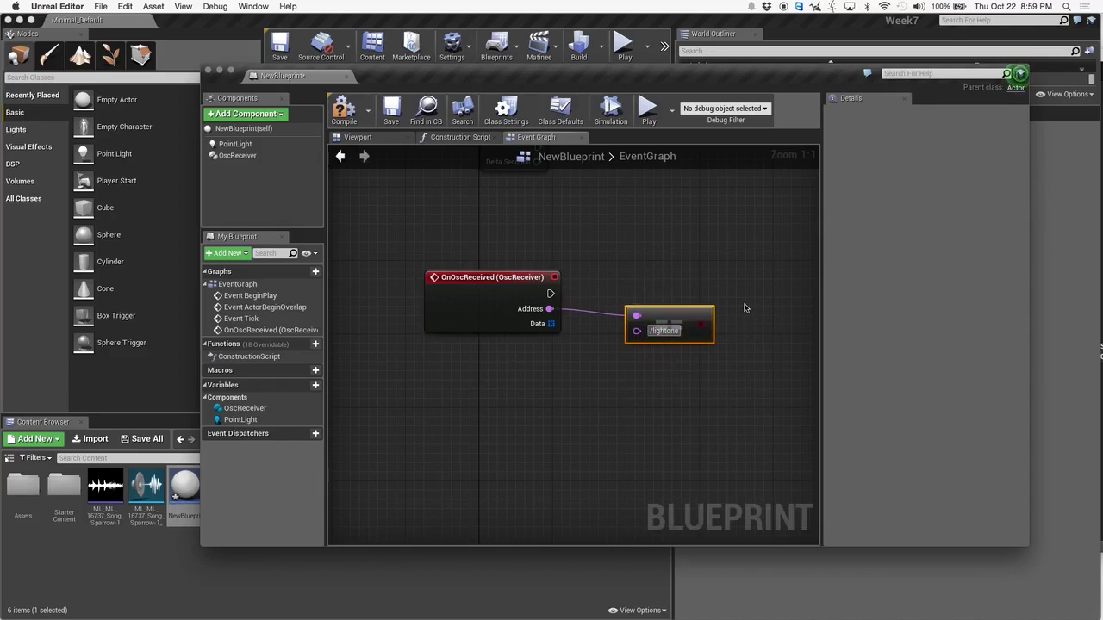
pyautogui.press('BackSpace')
pyautogui.press('BackSpace')
pyautogui.press('BackSpace')
pyautogui.press('BackSpace')
pyautogui.press('BackSpace')
pyautogui.press('BackSpace')
pyautogui.press('BackSpace')
pyautogui.press('BackSpace')
pyautogui.write('light')
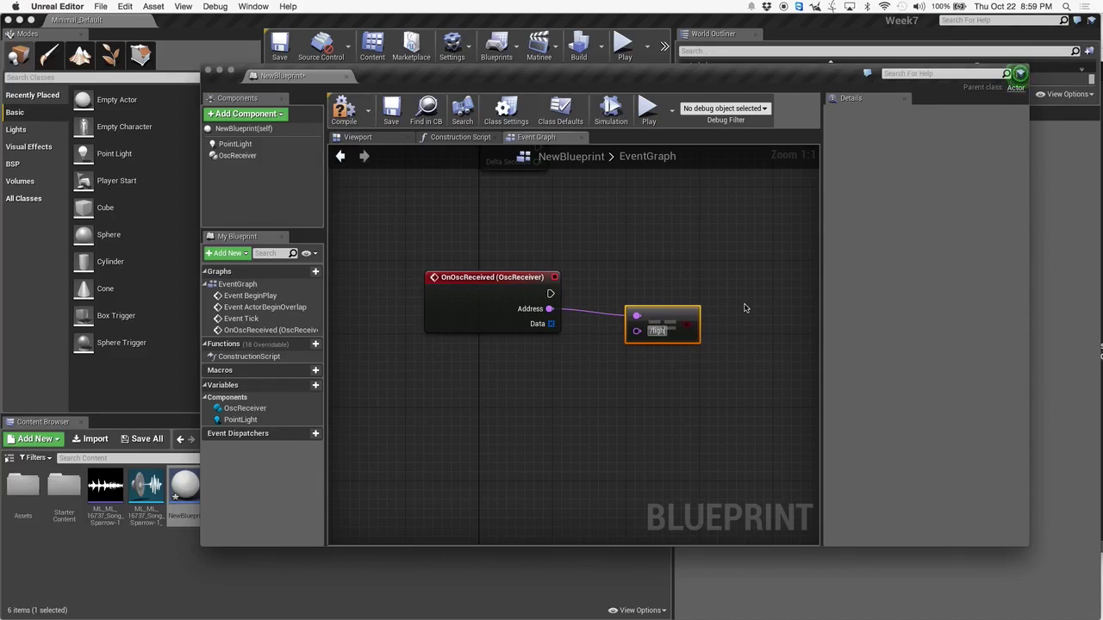
pyautogui.moveTo(650, 338); pyautogui.dragTo(640, 274)
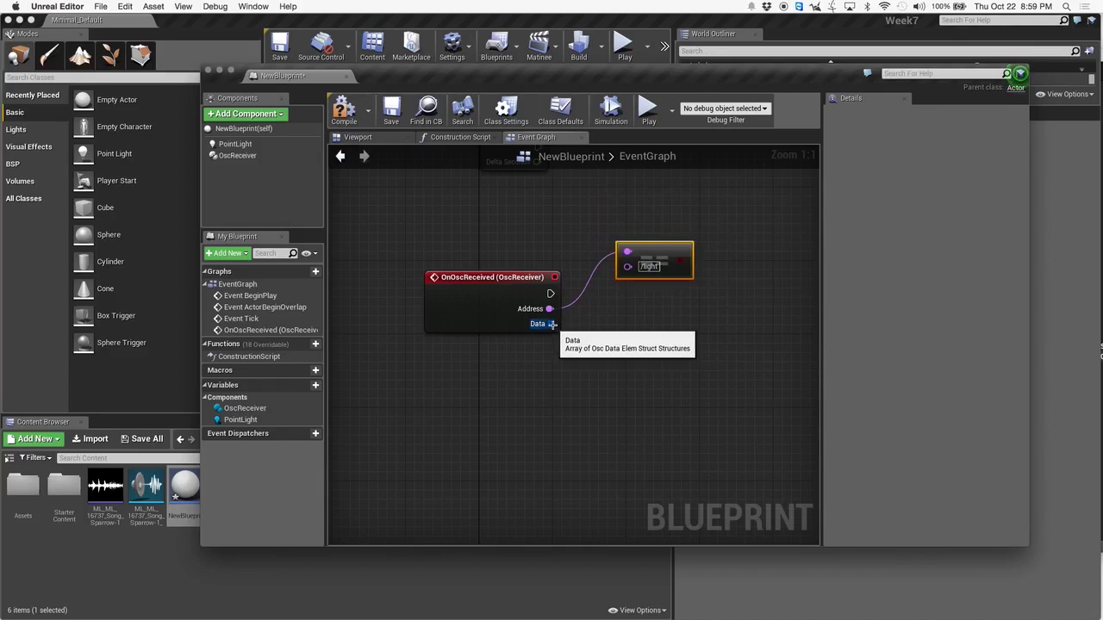
# - Create a Pop Bool node from the OSC event's Data output and place it below the Equal node
pyautogui.moveTo(551, 324); pyautogui.dragTo(621, 337)
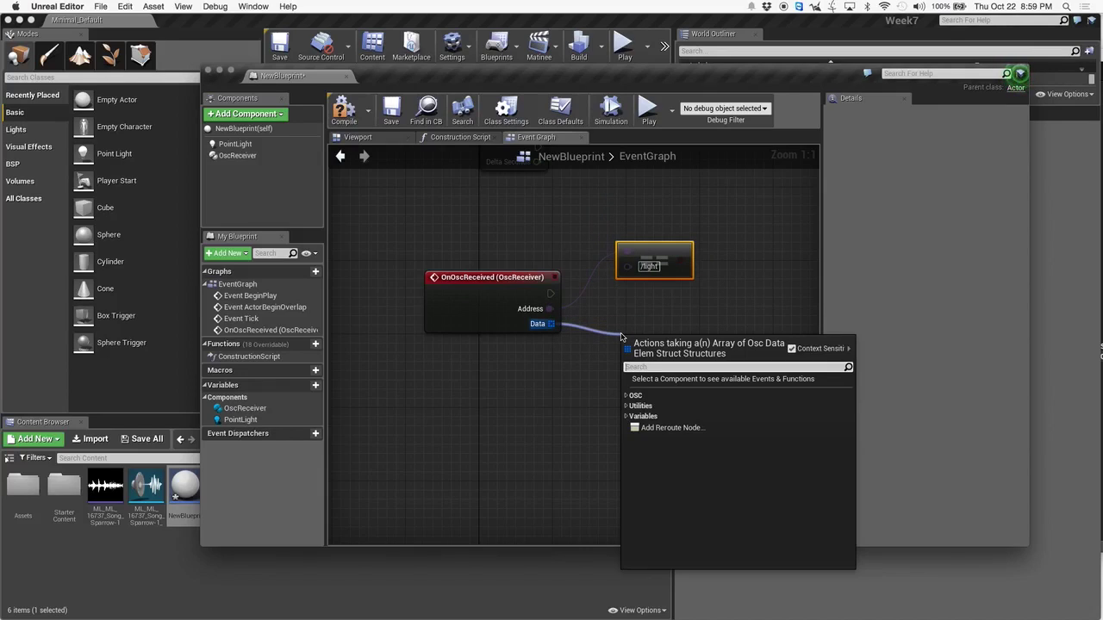
pyautogui.write('po')
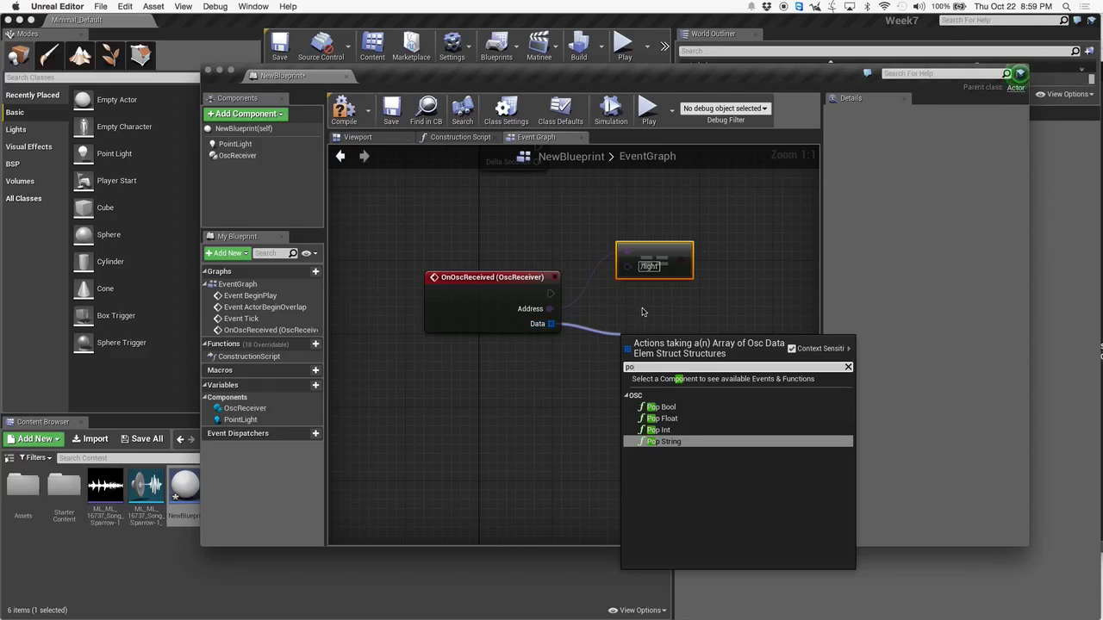
pyautogui.click(677, 410)
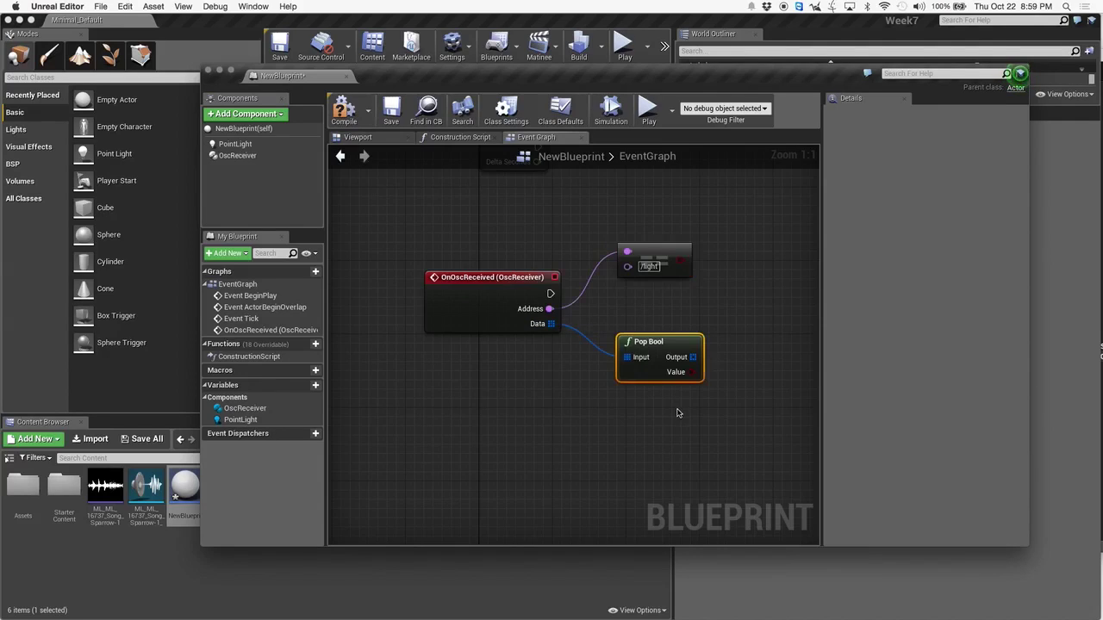
pyautogui.moveTo(659, 338)
pyautogui.mouseDown()
pyautogui.moveTo(700, 318)
pyautogui.moveTo(635, 332)
pyautogui.moveTo(665, 341)
pyautogui.mouseUp()
# - Add a Branch node to the OSC event's execution output and connect the Equal node's result to its Condition
pyautogui.moveTo(524, 270); pyautogui.dragTo(718, 212)
pyautogui.write('branch')
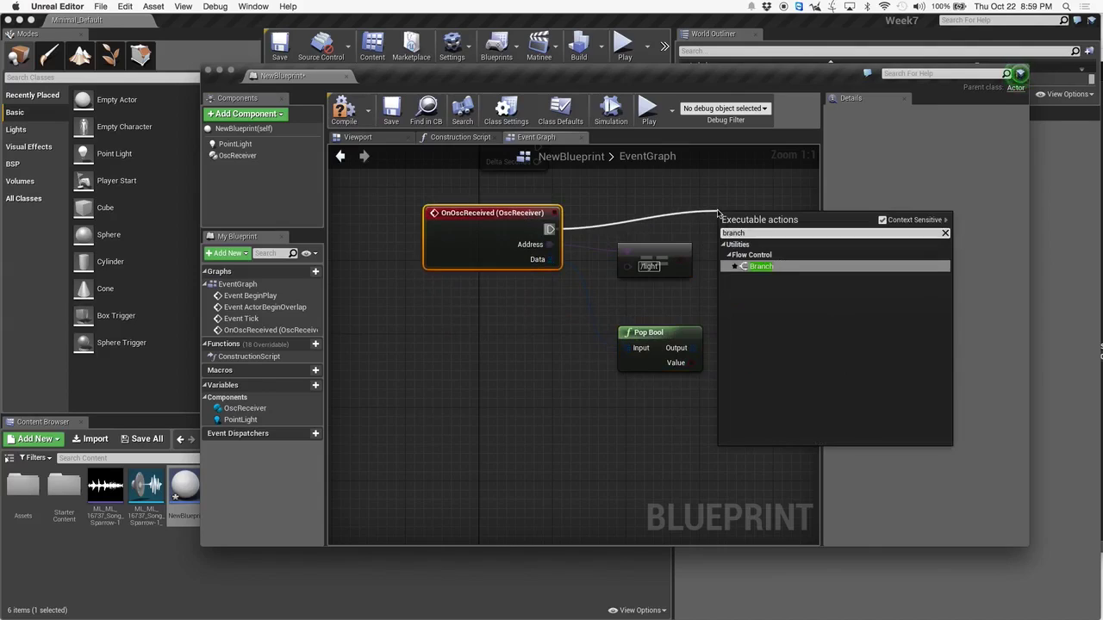
pyautogui.press('Return')
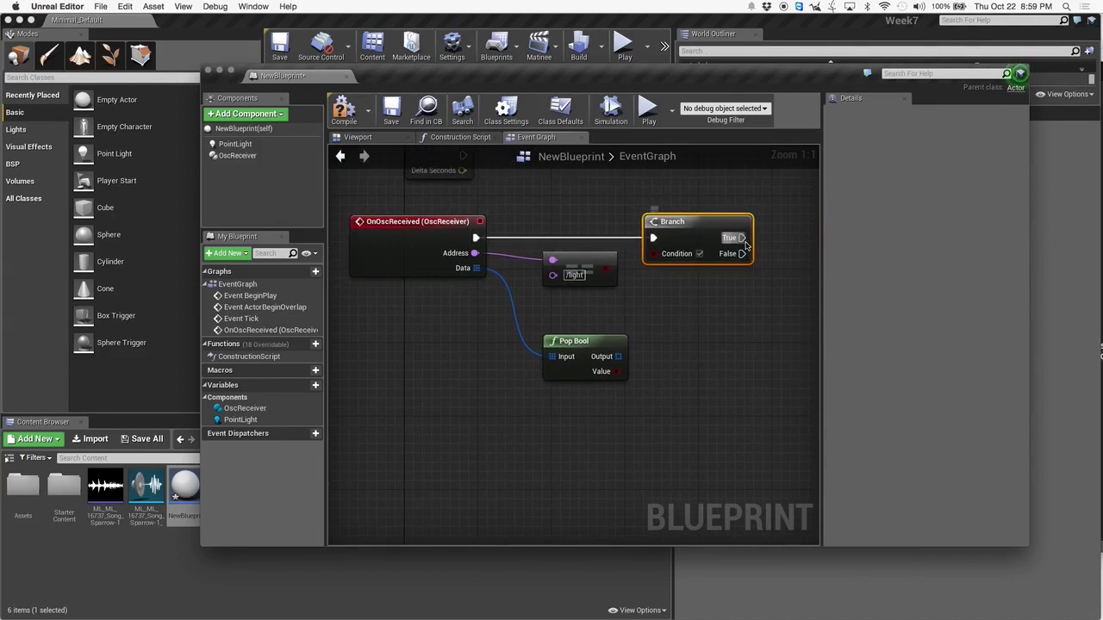
pyautogui.moveTo(584, 259); pyautogui.dragTo(566, 277)
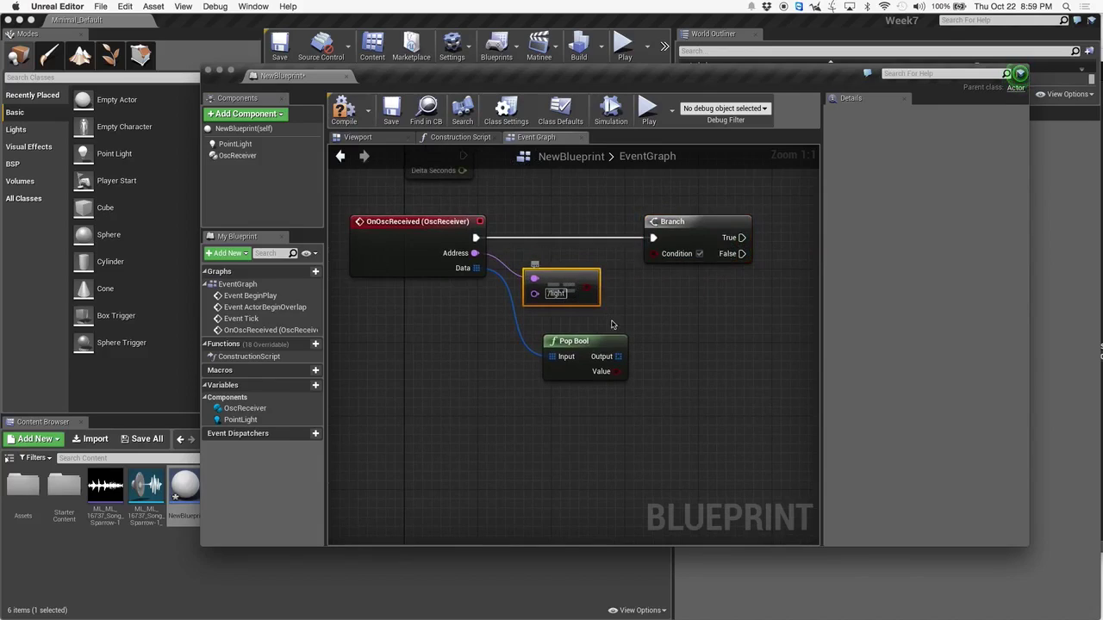
pyautogui.moveTo(587, 288); pyautogui.dragTo(665, 255)
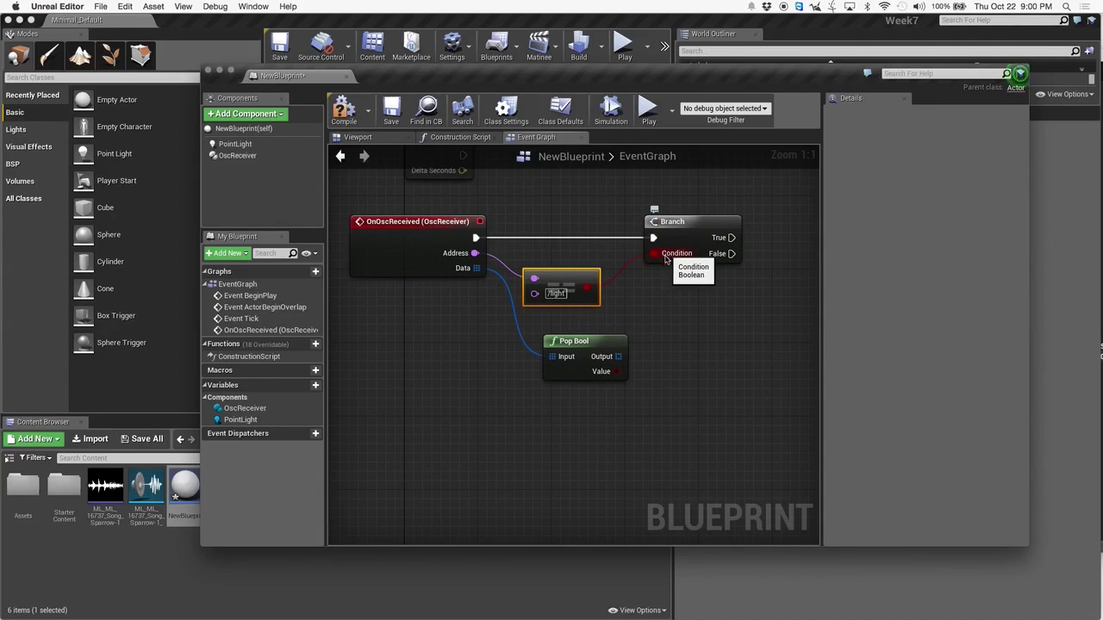
pyautogui.moveTo(687, 238); pyautogui.dragTo(658, 247)
# - Add a Point Light reference with a Toggle Visibility node, and run it from the Branch's True output
pyautogui.moveTo(735, 349); pyautogui.dragTo(670, 343, button='right')
pyautogui.moveTo(639, 241); pyautogui.dragTo(710, 212)
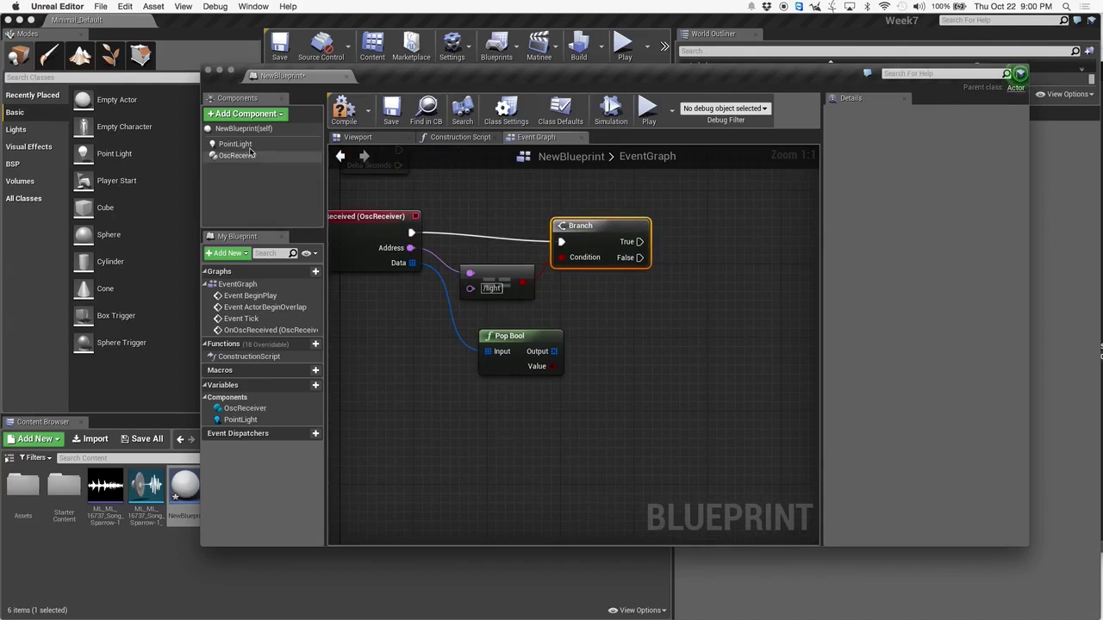
pyautogui.moveTo(233, 143); pyautogui.dragTo(721, 255)
pyautogui.moveTo(721, 286); pyautogui.dragTo(612, 292, button='right')
pyautogui.moveTo(605, 292); pyautogui.dragTo(666, 269)
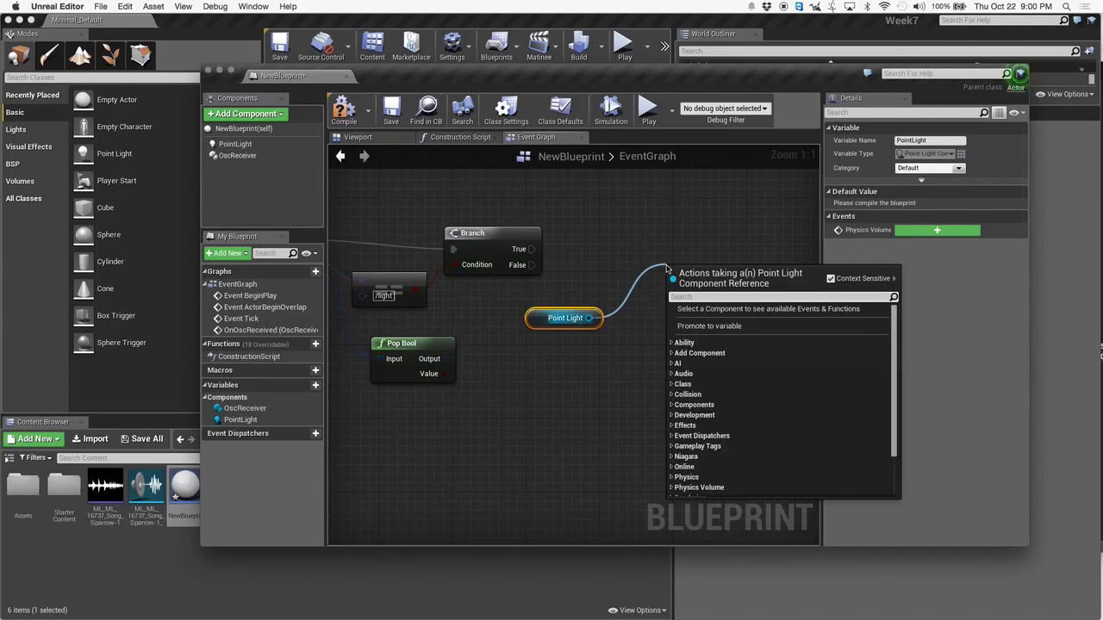
pyautogui.write('togg')
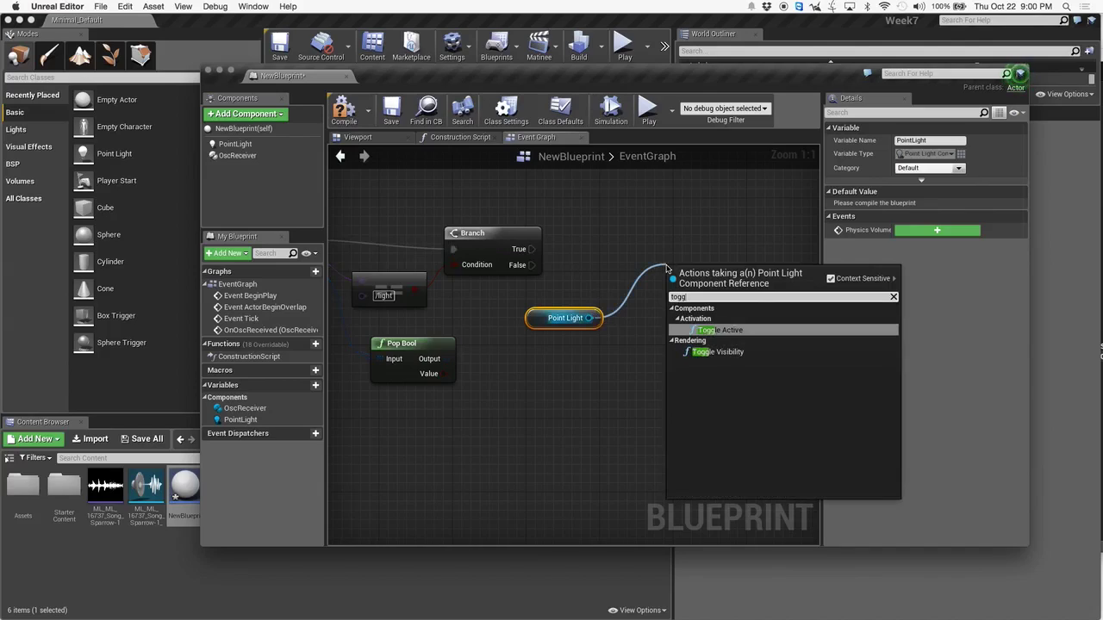
pyautogui.press('Down')
pyautogui.press('Return')
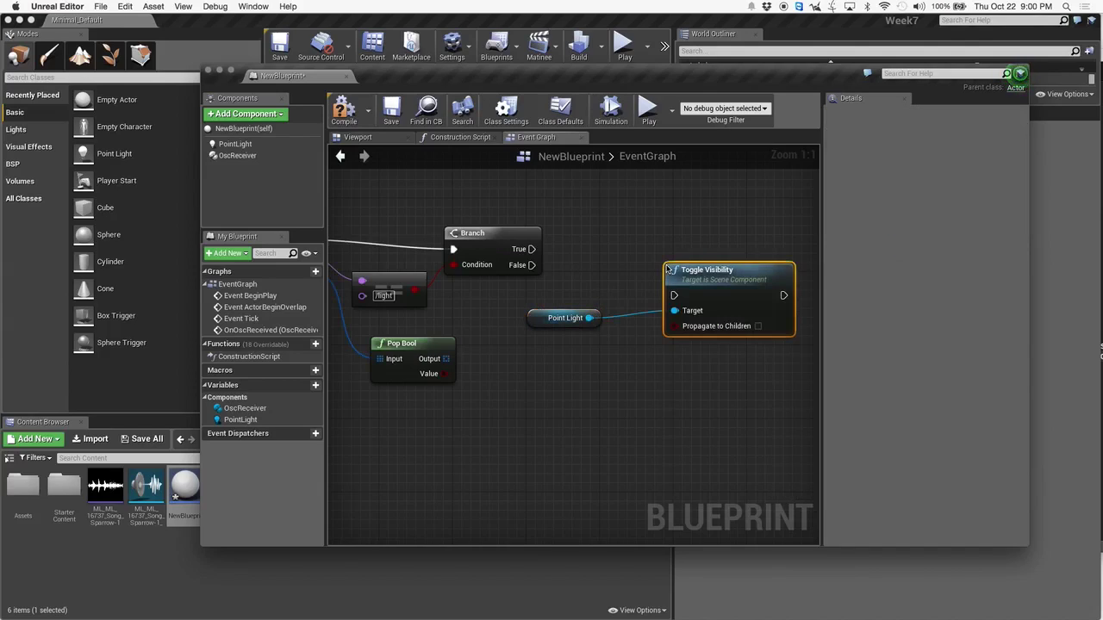
pyautogui.moveTo(531, 249); pyautogui.dragTo(677, 297)
# - Move the Equal and Pop Bool nodes closer to the OSC event node, making room before the Branch
pyautogui.moveTo(502, 303); pyautogui.dragTo(561, 309, button='right')
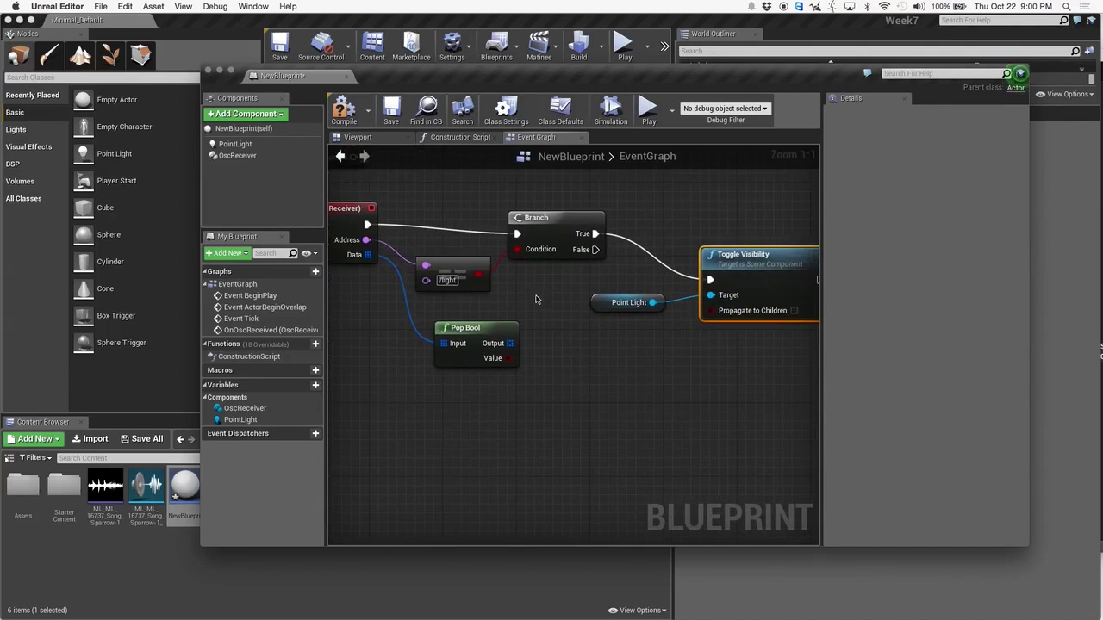
pyautogui.moveTo(464, 277); pyautogui.dragTo(454, 277)
pyautogui.moveTo(482, 332); pyautogui.dragTo(417, 331)
pyautogui.moveTo(475, 288); pyautogui.dragTo(436, 287)
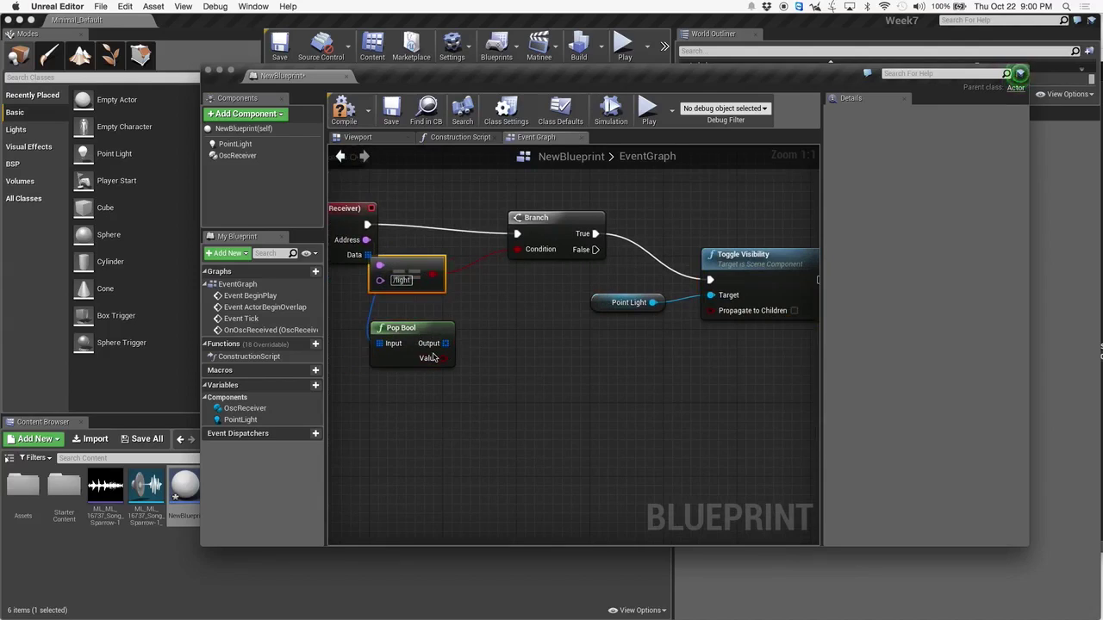
# - Add an AND node combining the Pop Bool's Value with the Equal result, and connect its output to the Branch's Condition
pyautogui.moveTo(437, 358); pyautogui.dragTo(485, 319)
pyautogui.write('&&')
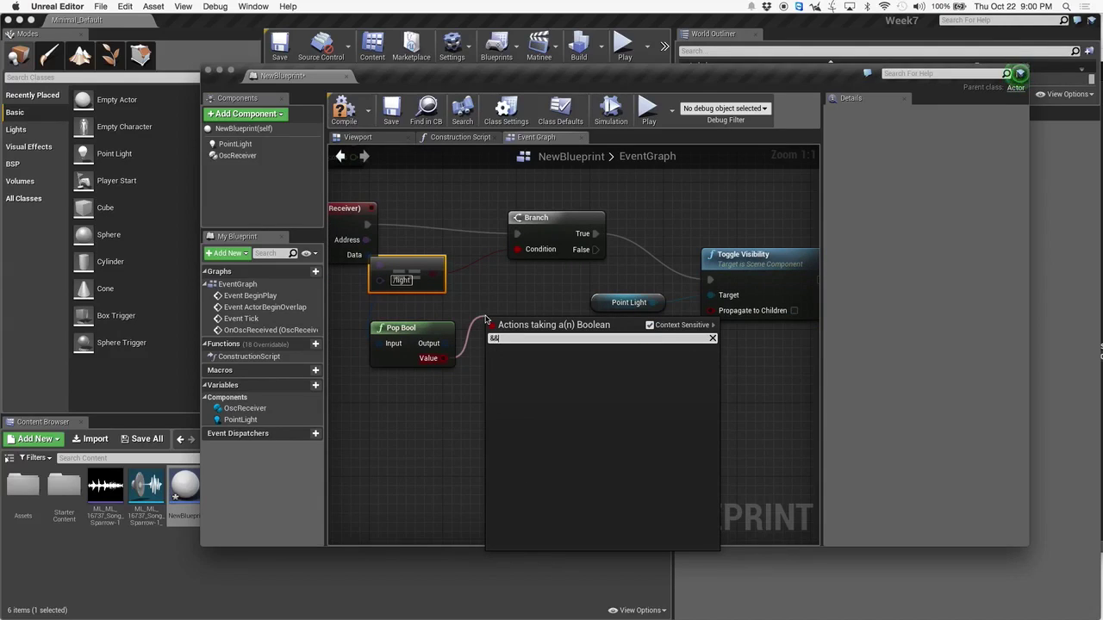
pyautogui.press('BackSpace')
pyautogui.press('Return')
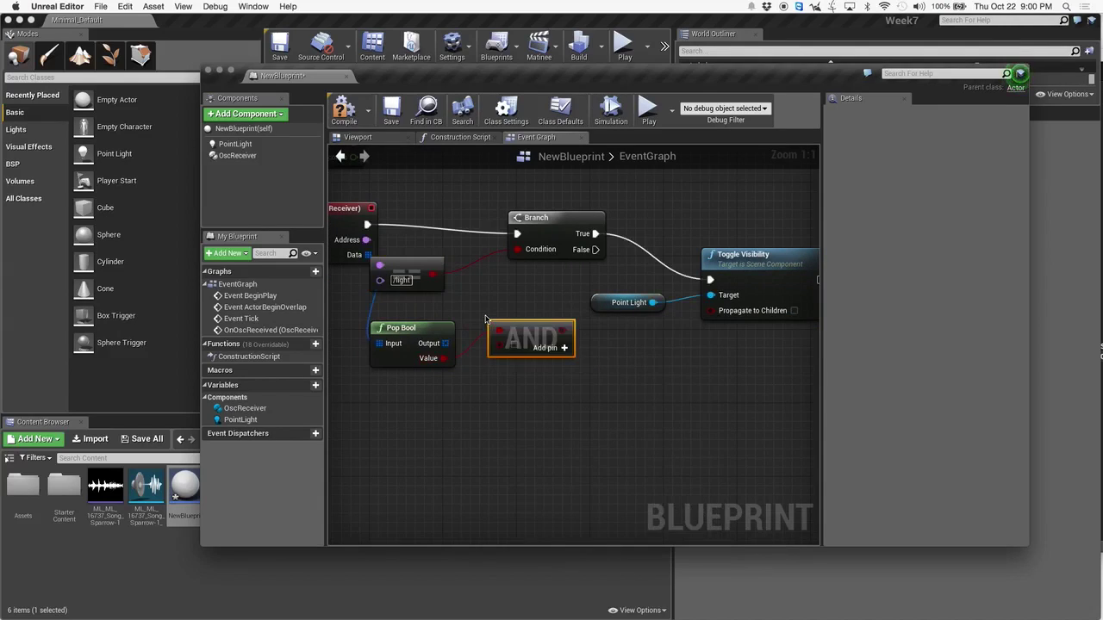
pyautogui.moveTo(432, 274); pyautogui.dragTo(520, 251)
pyautogui.moveTo(664, 382); pyautogui.dragTo(711, 413, button='right')
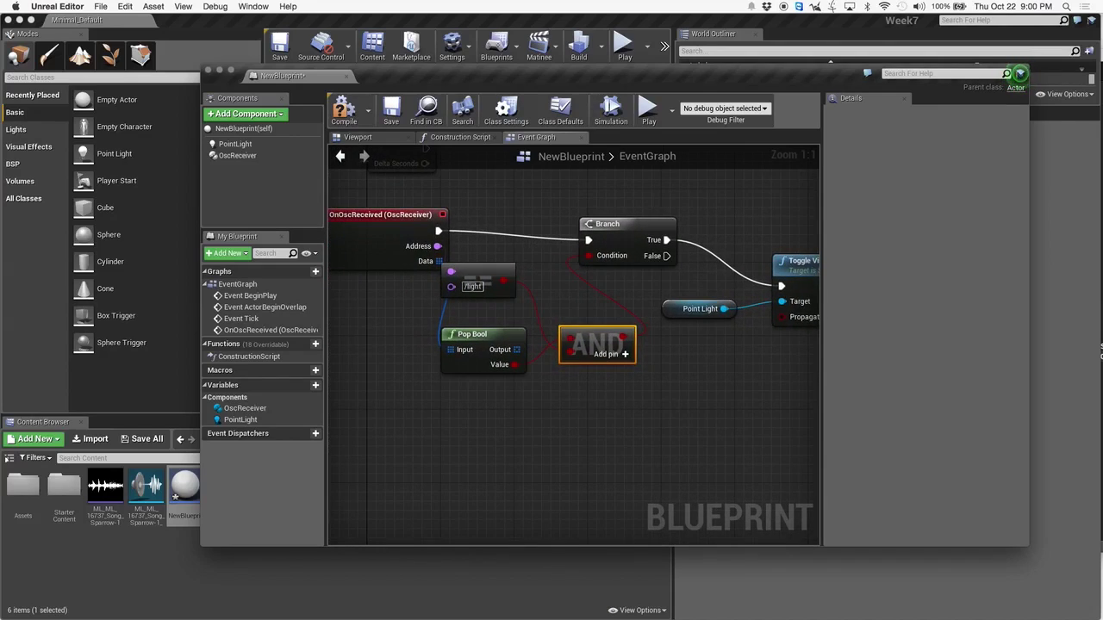
# - Move the Equal and Pop Bool nodes together away from the OSC event node, towards the AND node
pyautogui.moveTo(577, 400); pyautogui.dragTo(614, 407, button='right')
pyautogui.click(529, 277)
pyautogui.keyDown('shift'); pyautogui.click(528, 368); pyautogui.keyUp('shift')
pyautogui.moveTo(524, 274); pyautogui.dragTo(551, 274)
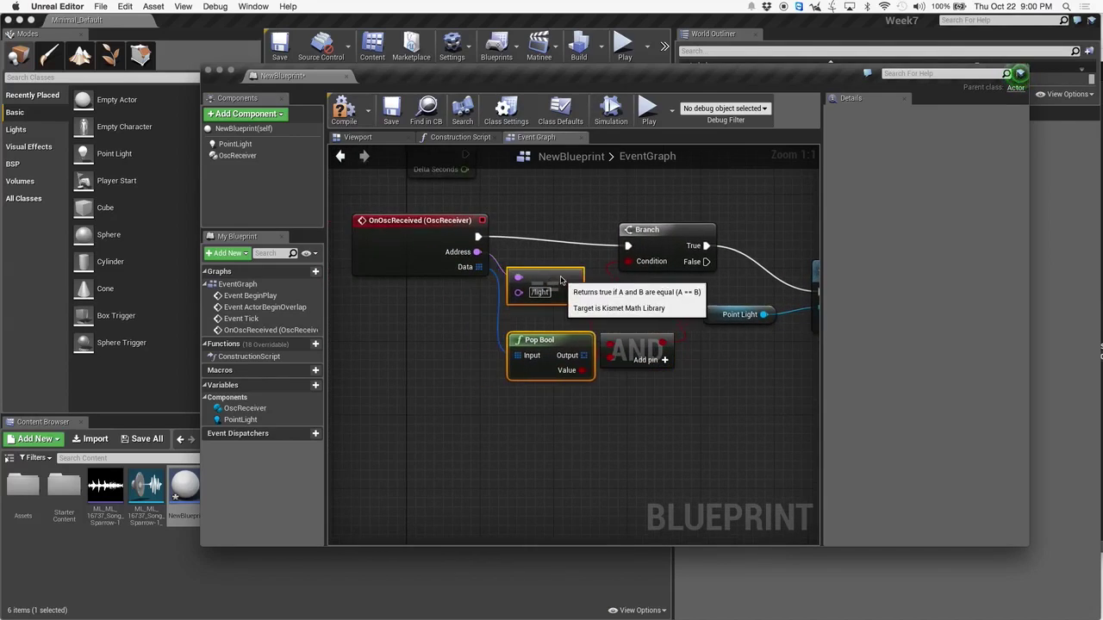
# - Compile and save the Blueprint, and close its editor window
pyautogui.click(345, 108)
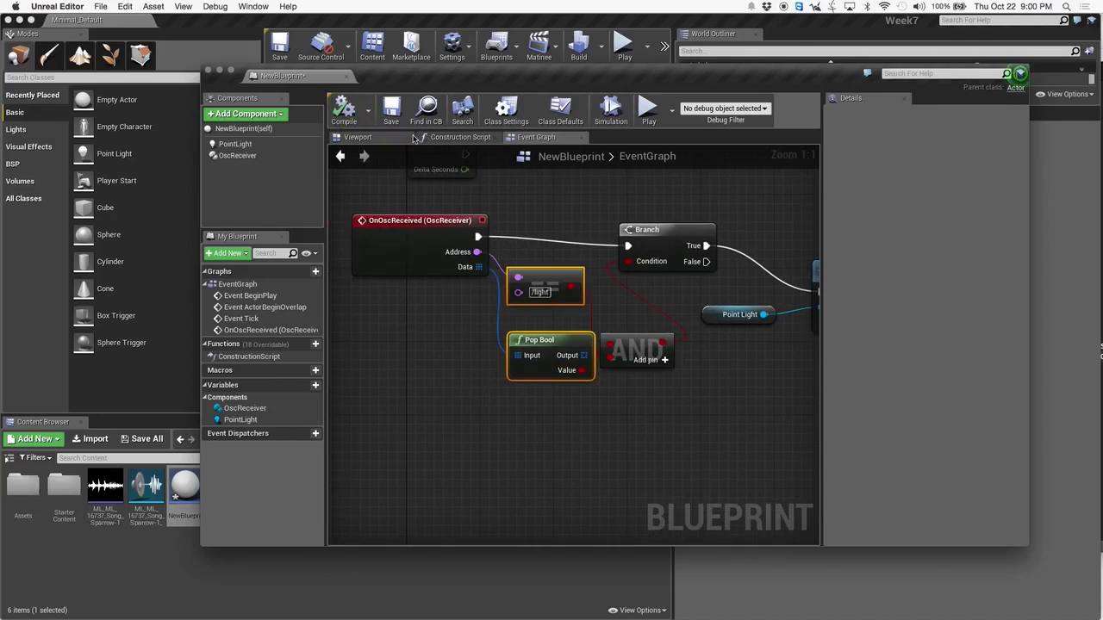
pyautogui.click(392, 107)
pyautogui.click(208, 73)
# - Place the NewBlueprint actor in the level beside the other lights and raise it to a Z location of 160 cm
pyautogui.click(186, 491)
pyautogui.moveTo(185, 491); pyautogui.dragTo(627, 277)
pyautogui.moveTo(649, 212); pyautogui.dragTo(654, 191)
pyautogui.moveTo(584, 287); pyautogui.dragTo(663, 288, button='middle')
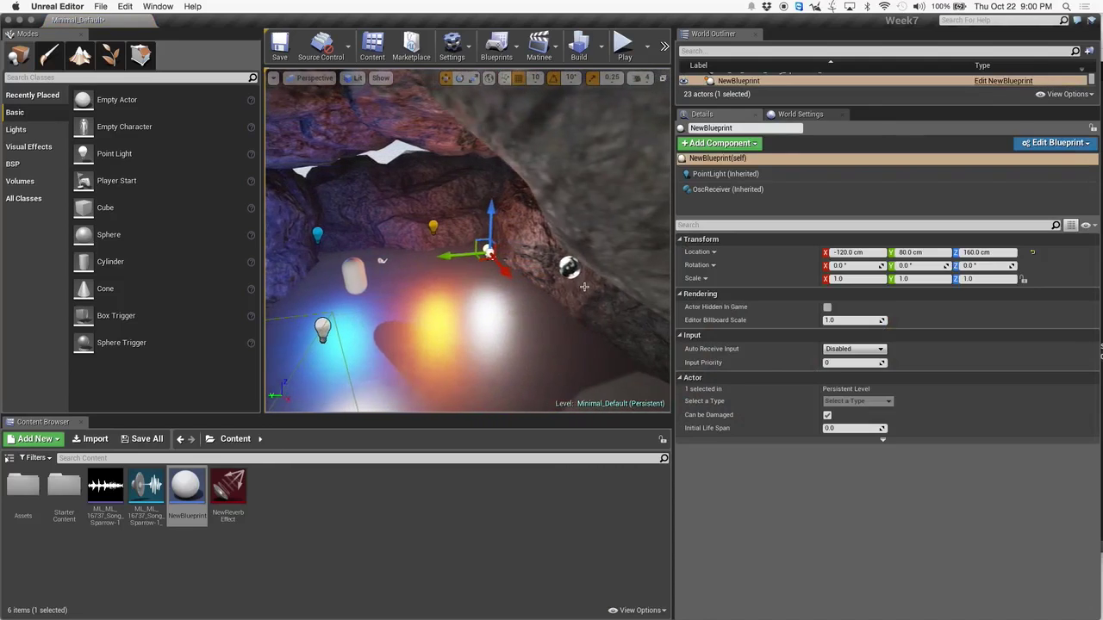
# - Switch to Max, create a new patcher, and place its window over the level viewport
pyautogui.moveTo(1100, 258)
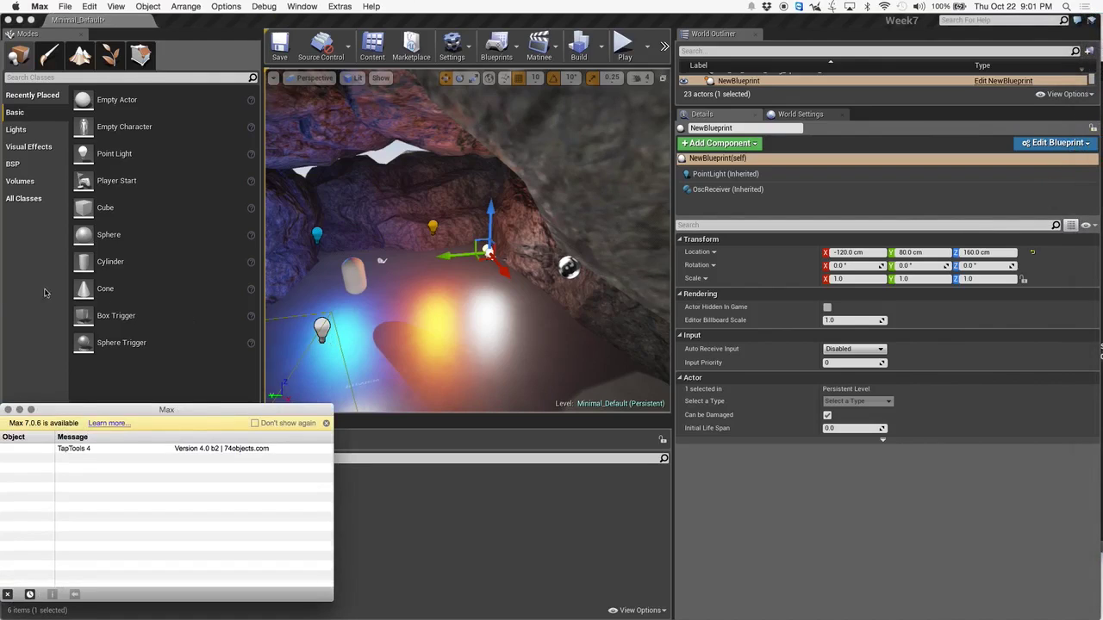
pyautogui.click(68, 7)
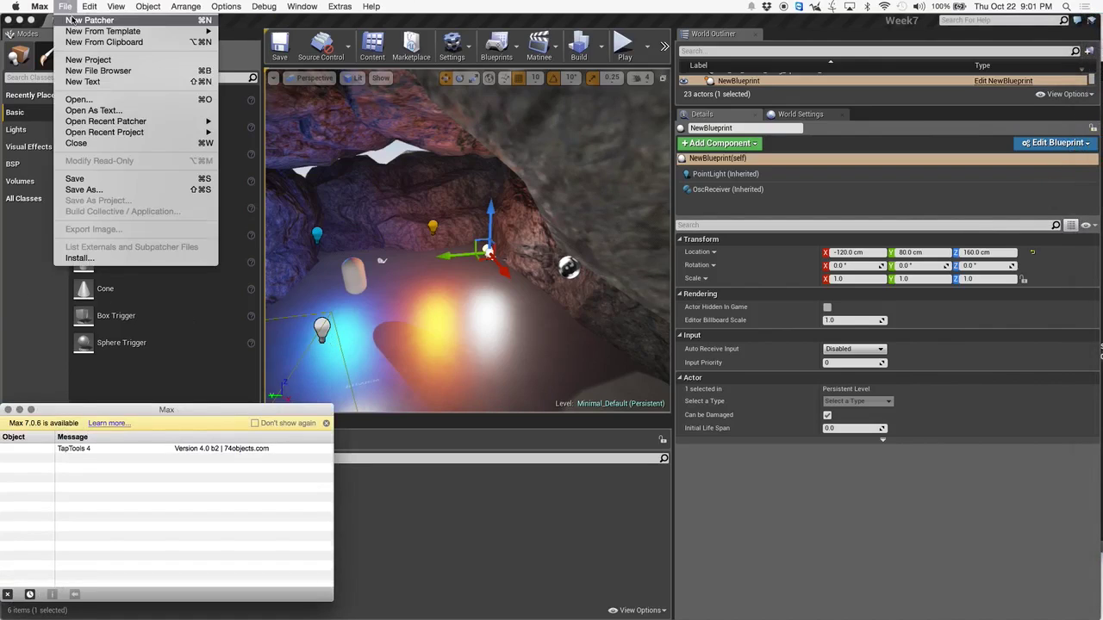
pyautogui.click(74, 20)
pyautogui.moveTo(260, 38); pyautogui.dragTo(640, 117)
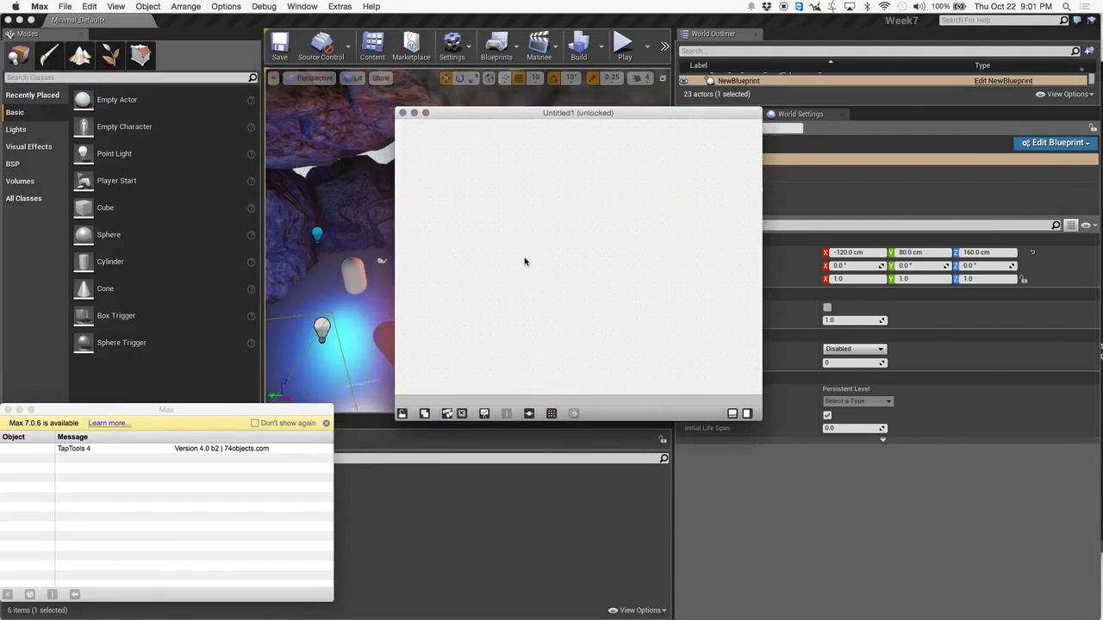
# - Add a toggle and a "/light $1" message to the patcher, and connect the toggle to the message
pyautogui.rightClick(553, 182)
pyautogui.click(528, 177)
pyautogui.press('n')
pyautogui.rightClick(519, 209)
pyautogui.press('Escape')
pyautogui.press('n')
pyautogui.click(559, 205)
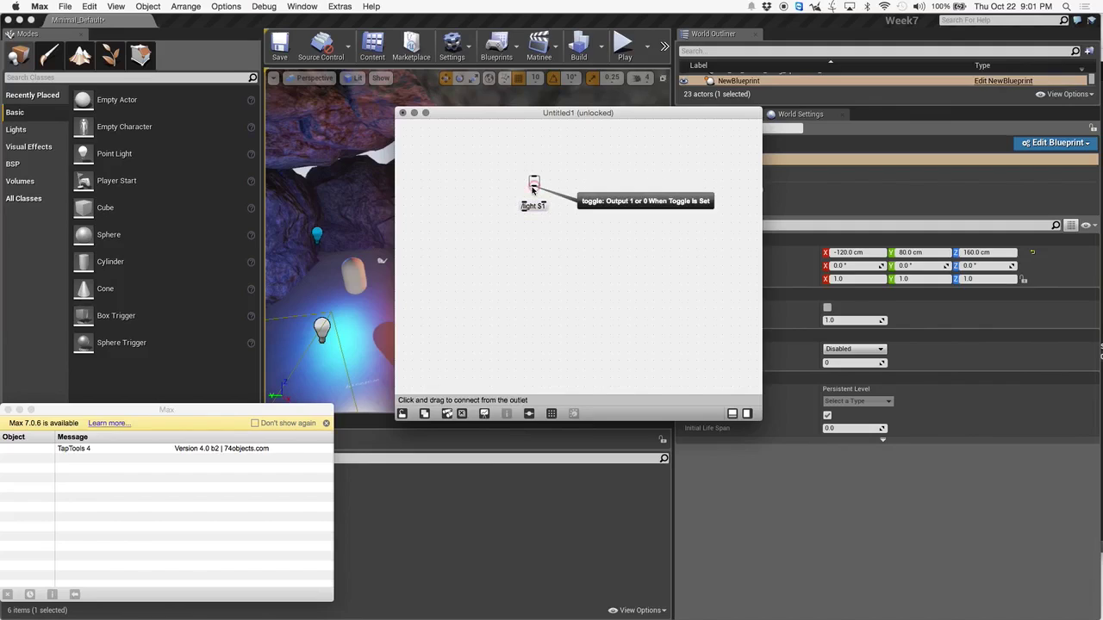
pyautogui.moveTo(534, 188); pyautogui.dragTo(549, 208)
# - Add a "udpsend localhost 8000" object below the message and connect the message's outlet to it
pyautogui.rightClick(523, 250)
pyautogui.click(535, 228)
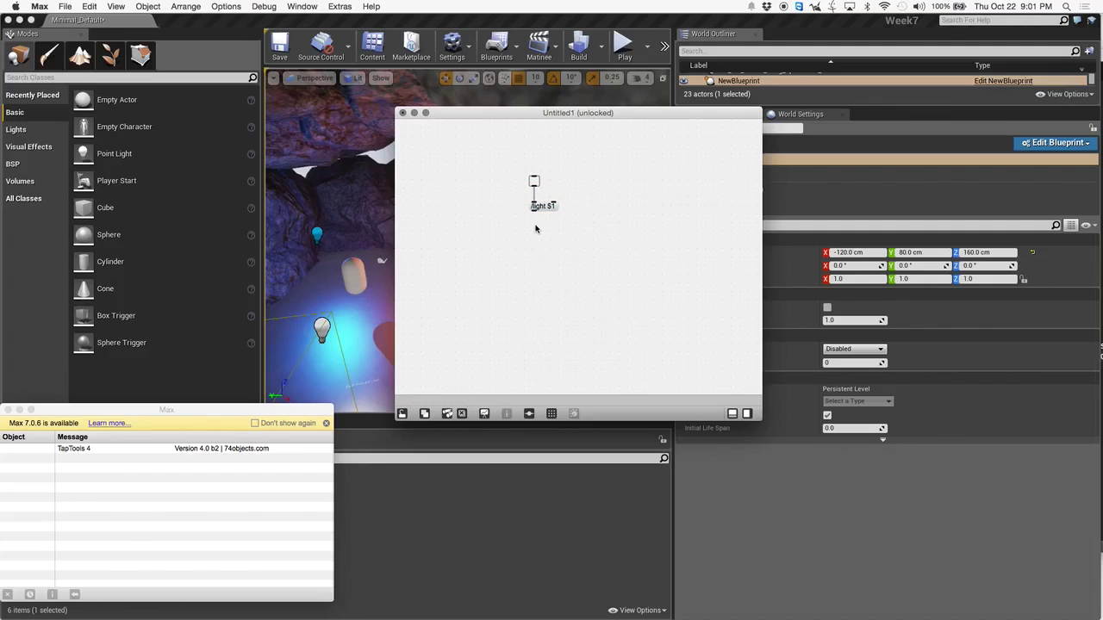
pyautogui.write('nudp')
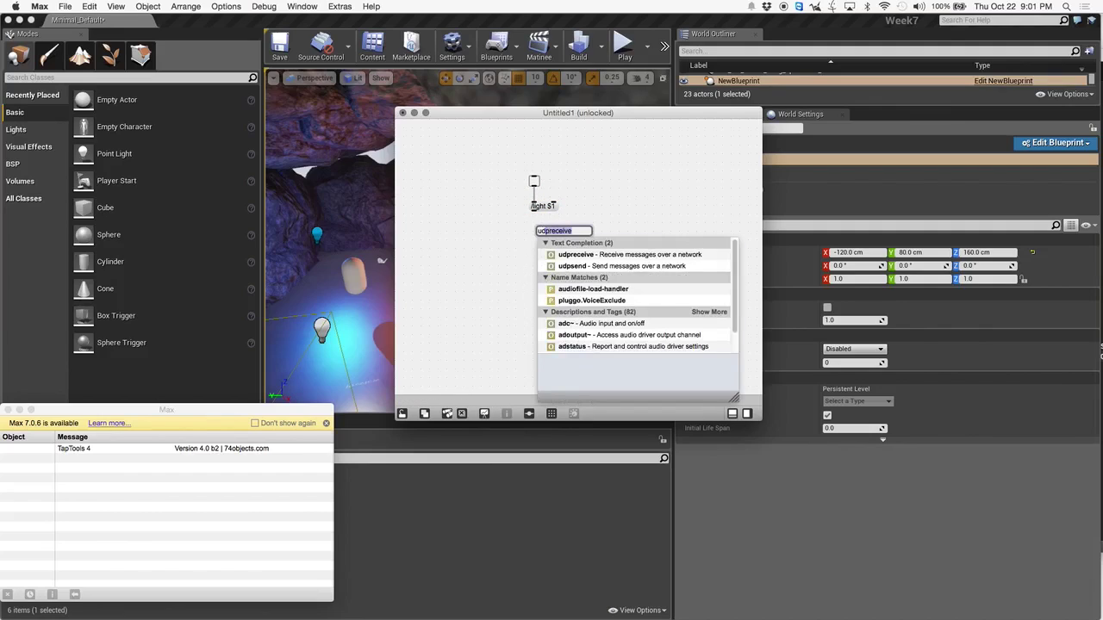
pyautogui.write('send localhost 8000')
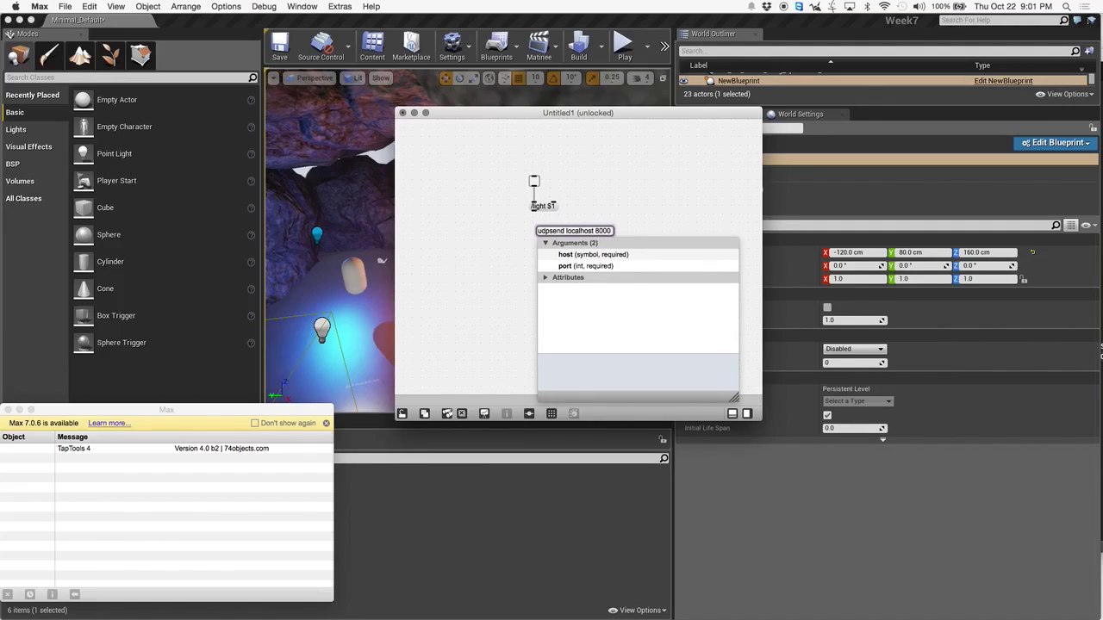
pyautogui.press('Return')
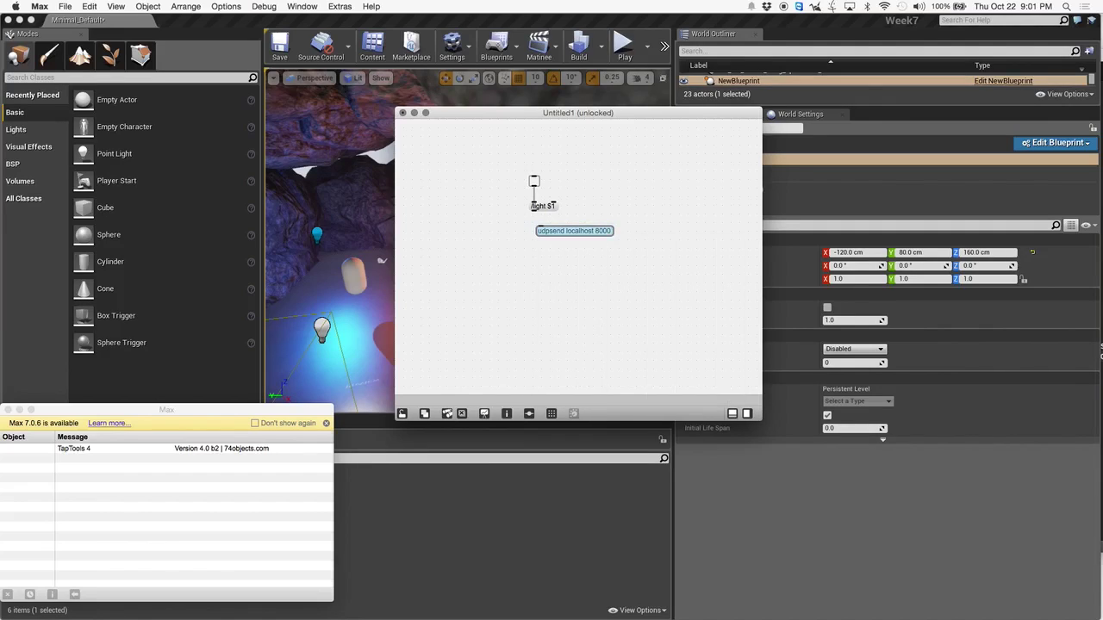
pyautogui.moveTo(580, 233); pyautogui.dragTo(577, 238)
pyautogui.moveTo(534, 210); pyautogui.dragTo(532, 231)
# - Lock the patcher, close the Max console, and arrange the patcher beside a narrowed Unreal Editor window
pyautogui.press('super+e')
pyautogui.moveTo(517, 113); pyautogui.dragTo(994, 274)
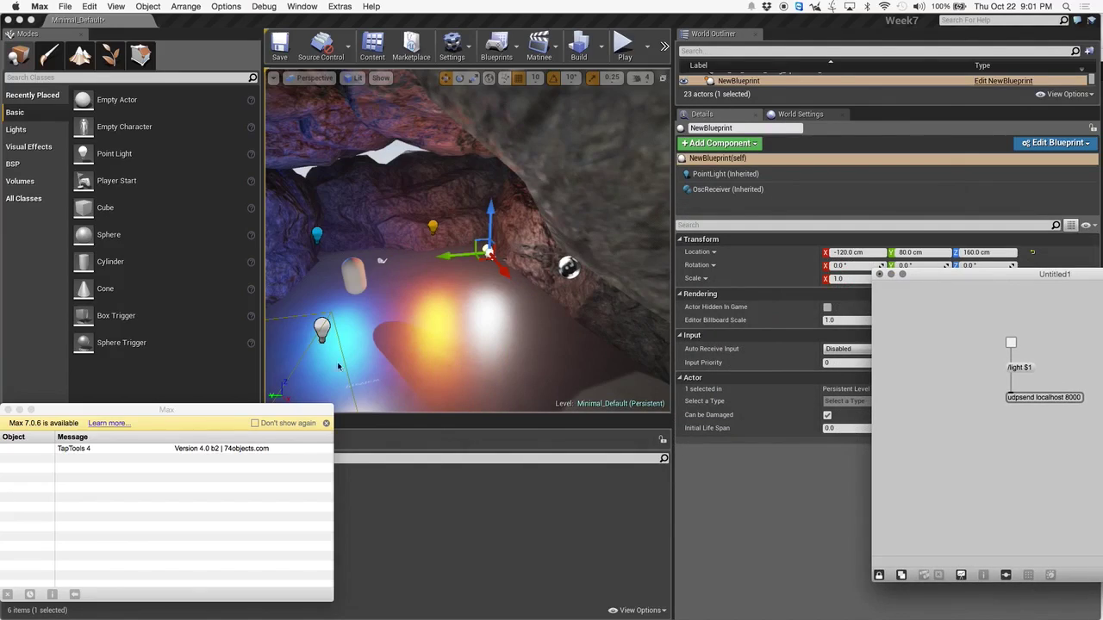
pyautogui.click(20, 411)
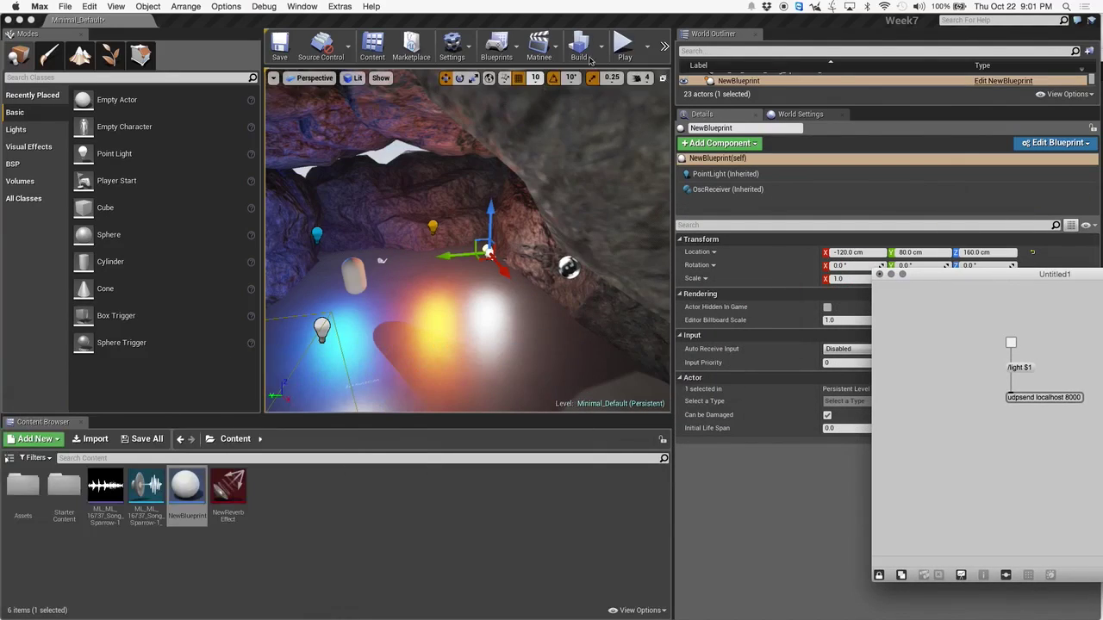
pyautogui.click(1095, 610)
pyautogui.moveTo(1099, 615); pyautogui.dragTo(793, 610)
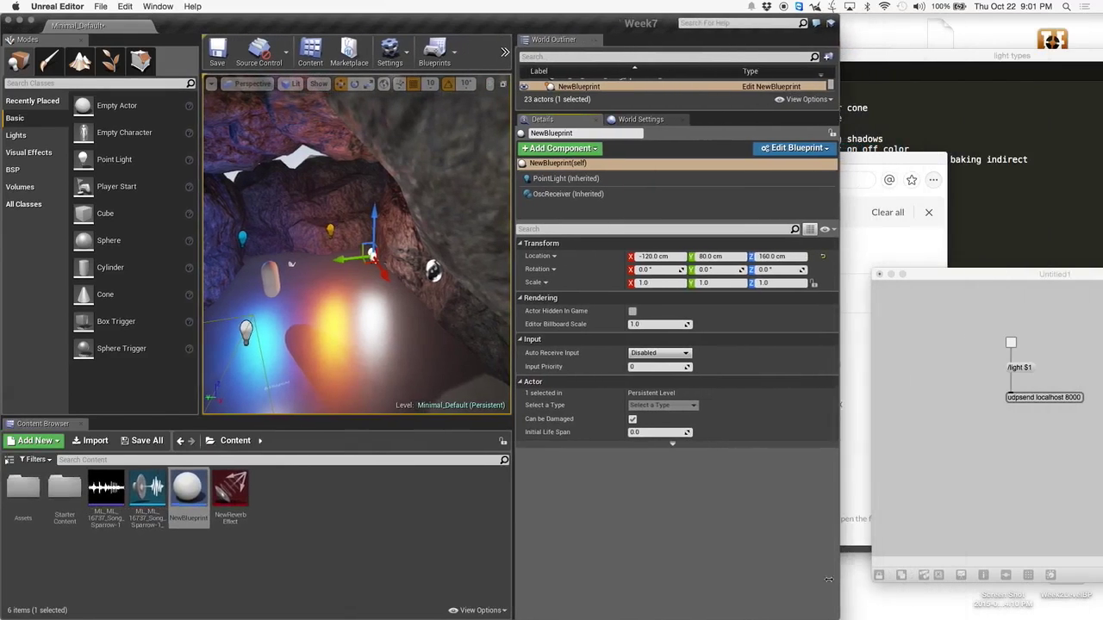
pyautogui.moveTo(1004, 274); pyautogui.dragTo(946, 274)
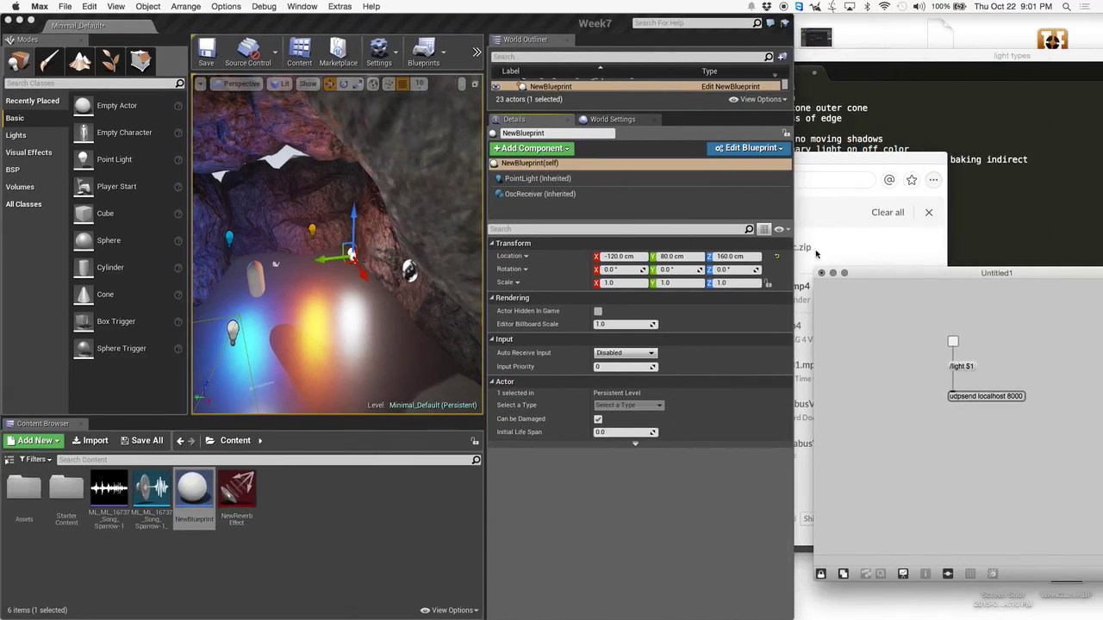
# - Play the level in the Unreal viewport, move up to the lights, and release the mouse cursor from the game
pyautogui.click(479, 56)
pyautogui.click(516, 122)
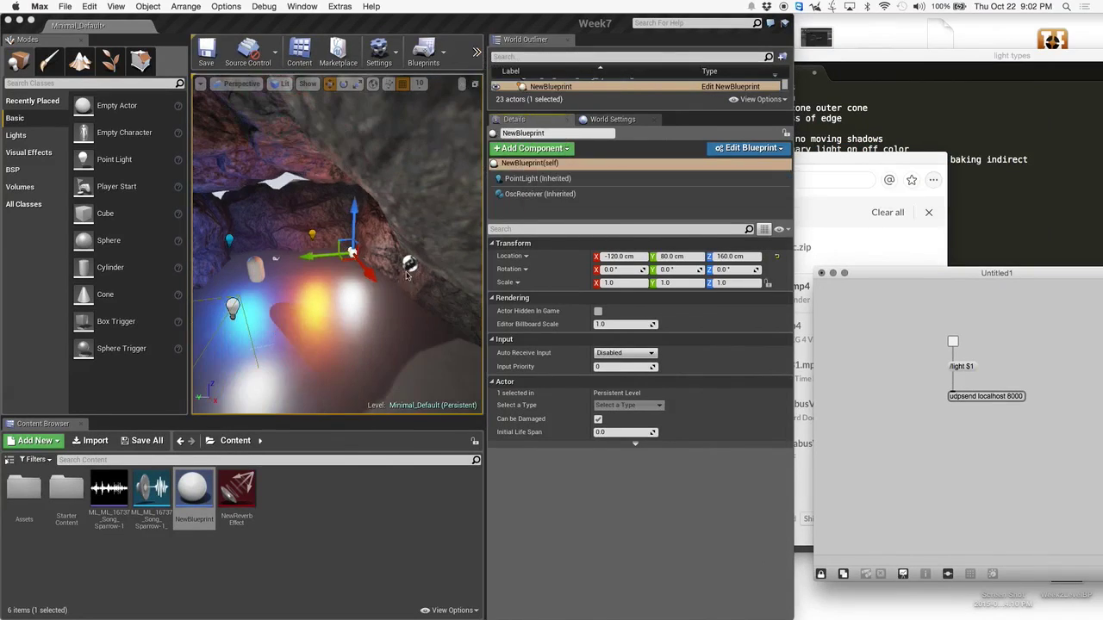
pyautogui.click(407, 282)
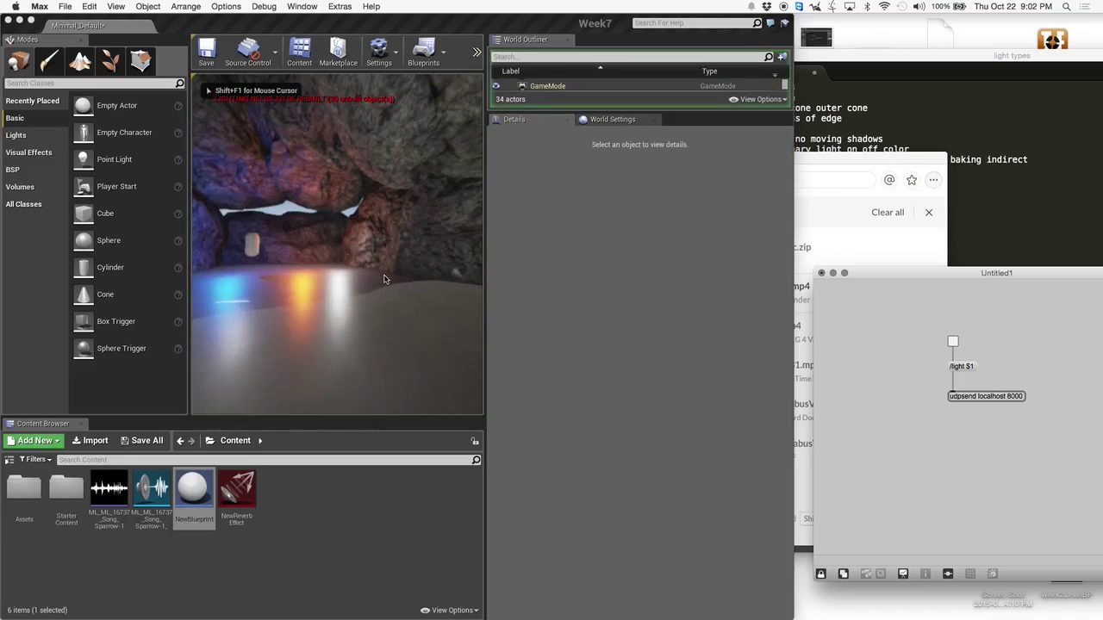
pyautogui.click(386, 278)
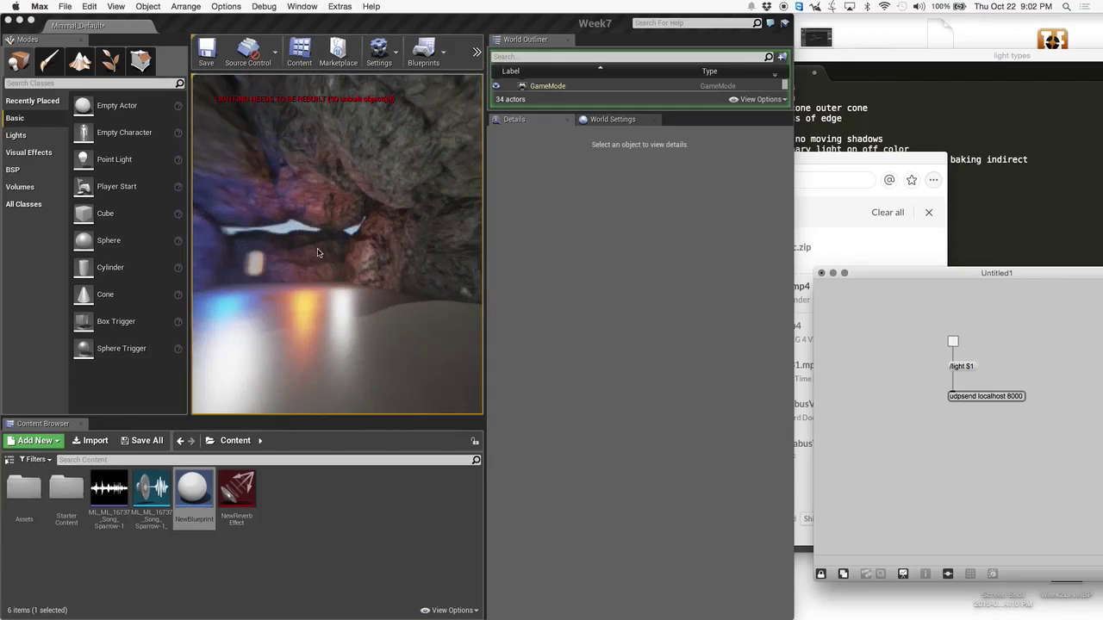
pyautogui.click(425, 252)
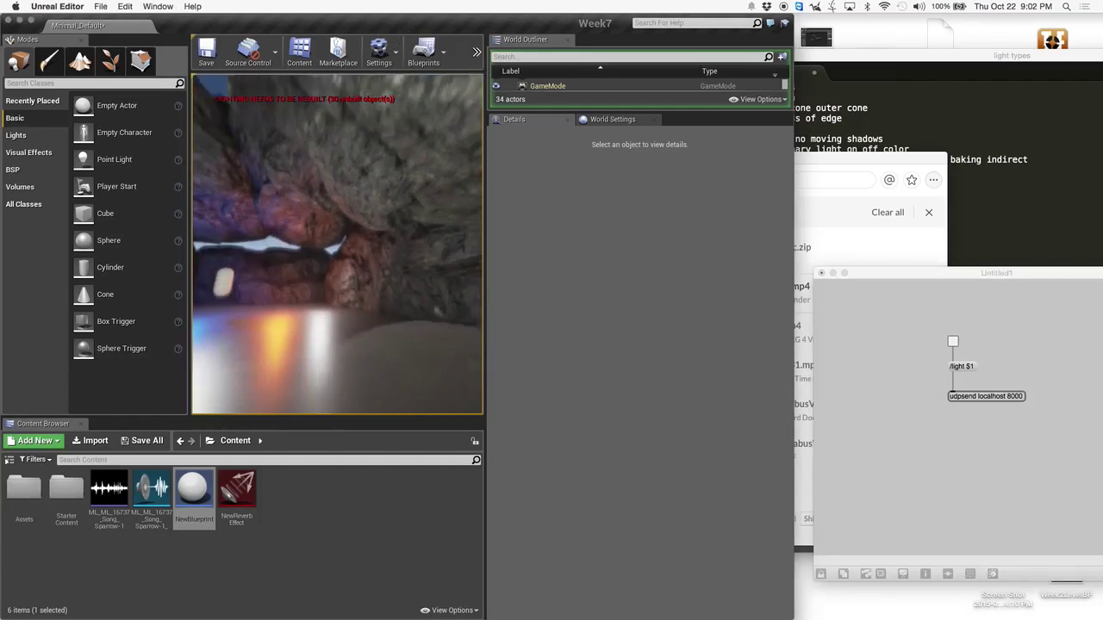
pyautogui.press('w')
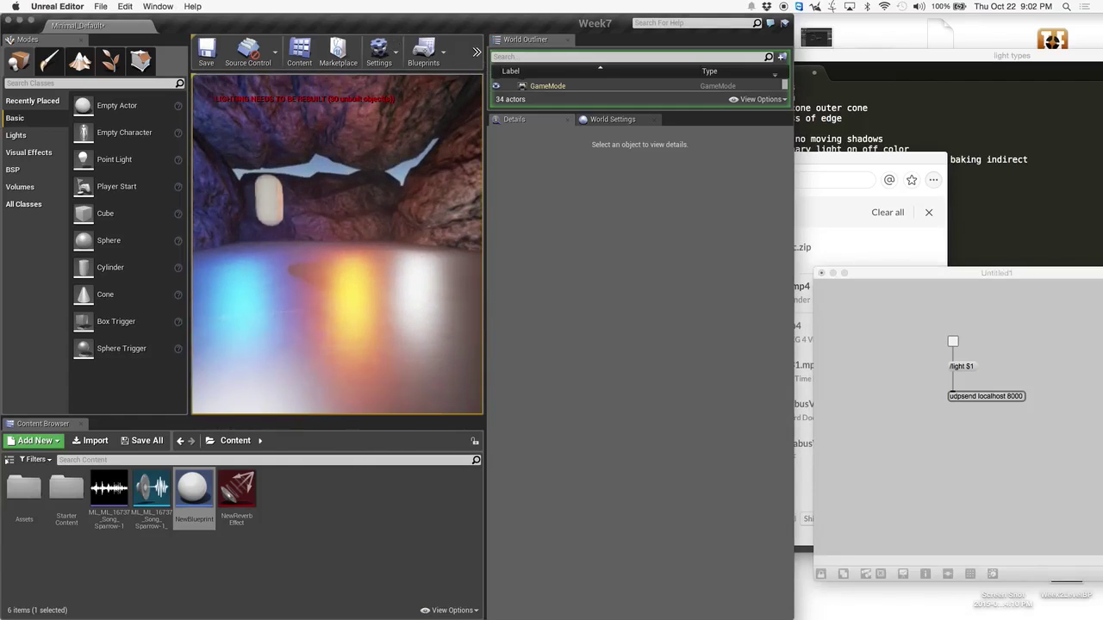
pyautogui.hotkey('shift', 'F1')
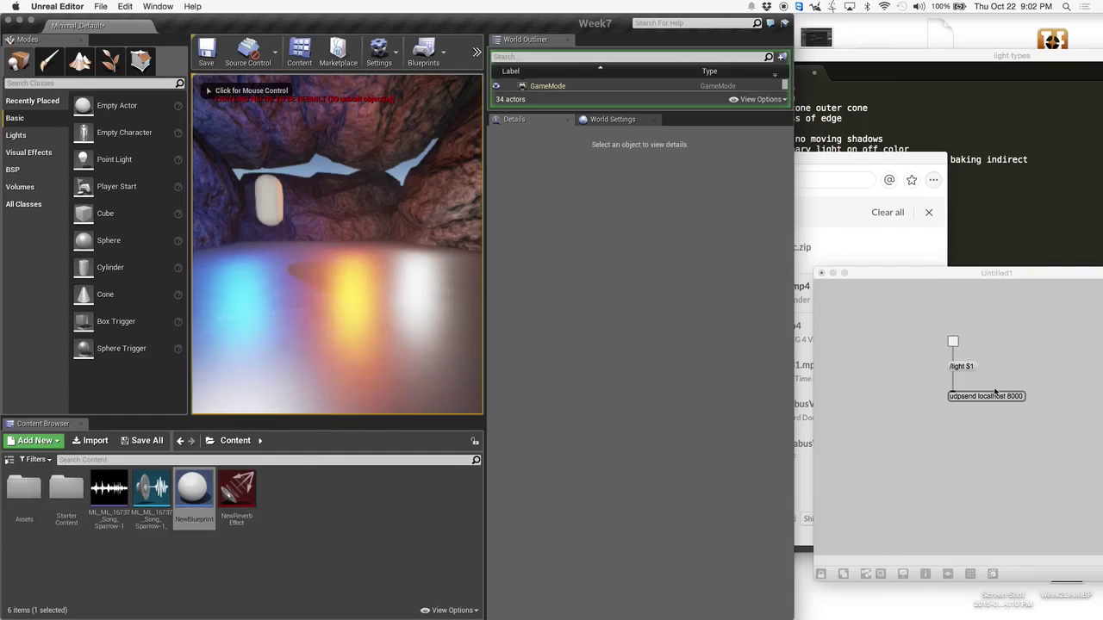
# - Test the OSC light control by switching the Max toggle on and off repeatedly, and move the patcher fully into view
pyautogui.click(953, 343)
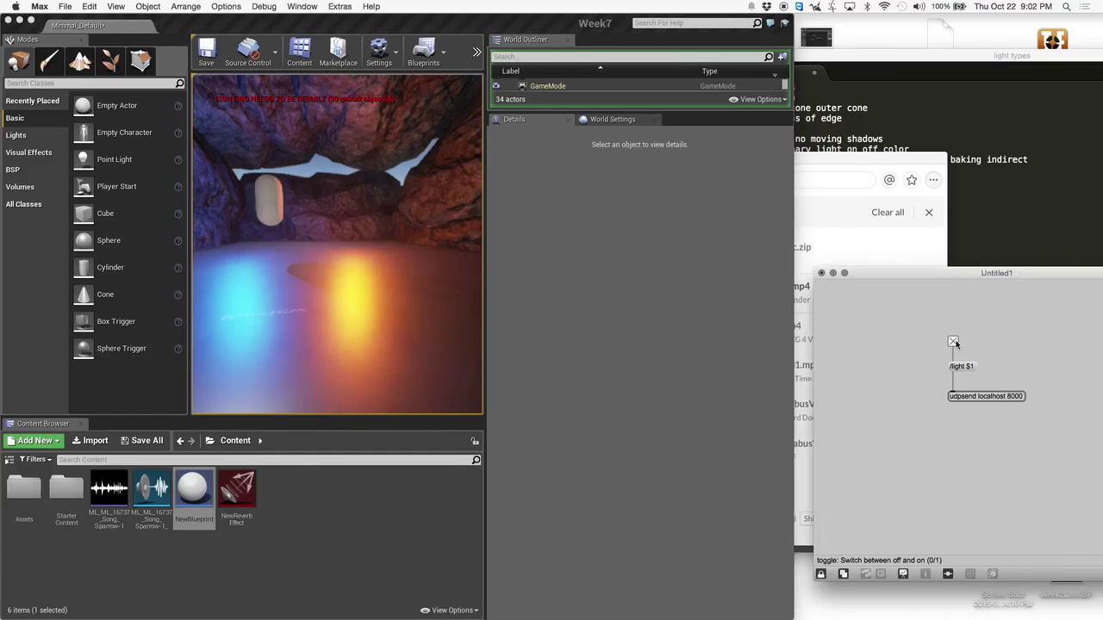
pyautogui.click(953, 343)
pyautogui.click(952, 343)
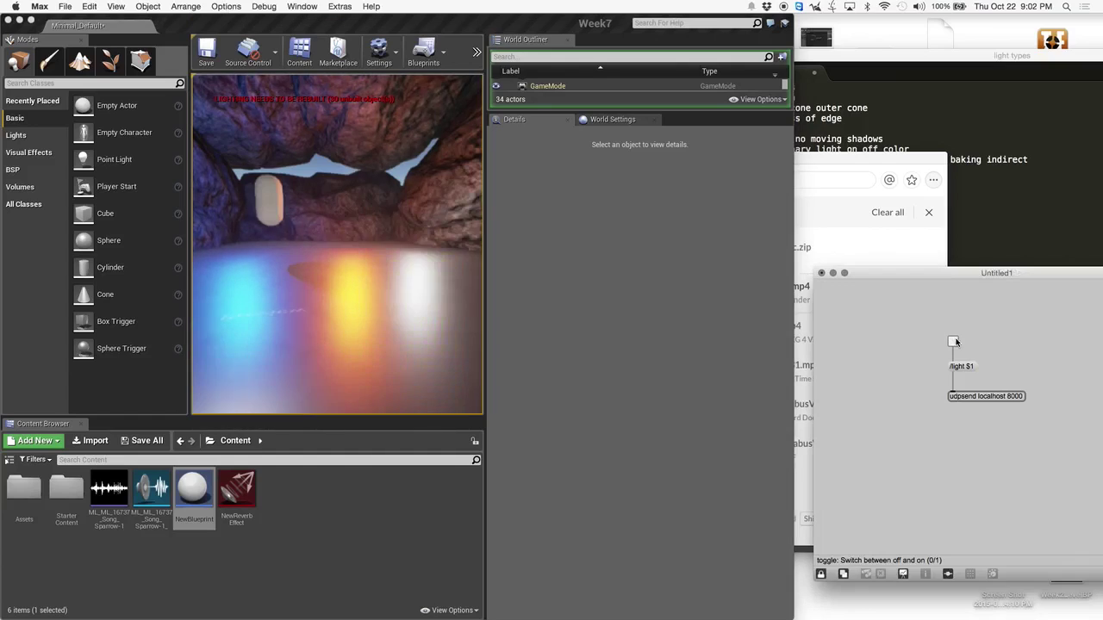
pyautogui.click(953, 343)
pyautogui.click(955, 340)
pyautogui.click(955, 341)
pyautogui.click(954, 340)
pyautogui.click(954, 341)
pyautogui.click(955, 340)
pyautogui.click(952, 343)
pyautogui.click(953, 343)
pyautogui.click(953, 343)
pyautogui.click(953, 343)
pyautogui.click(953, 343)
pyautogui.click(953, 343)
pyautogui.click(953, 342)
pyautogui.click(953, 343)
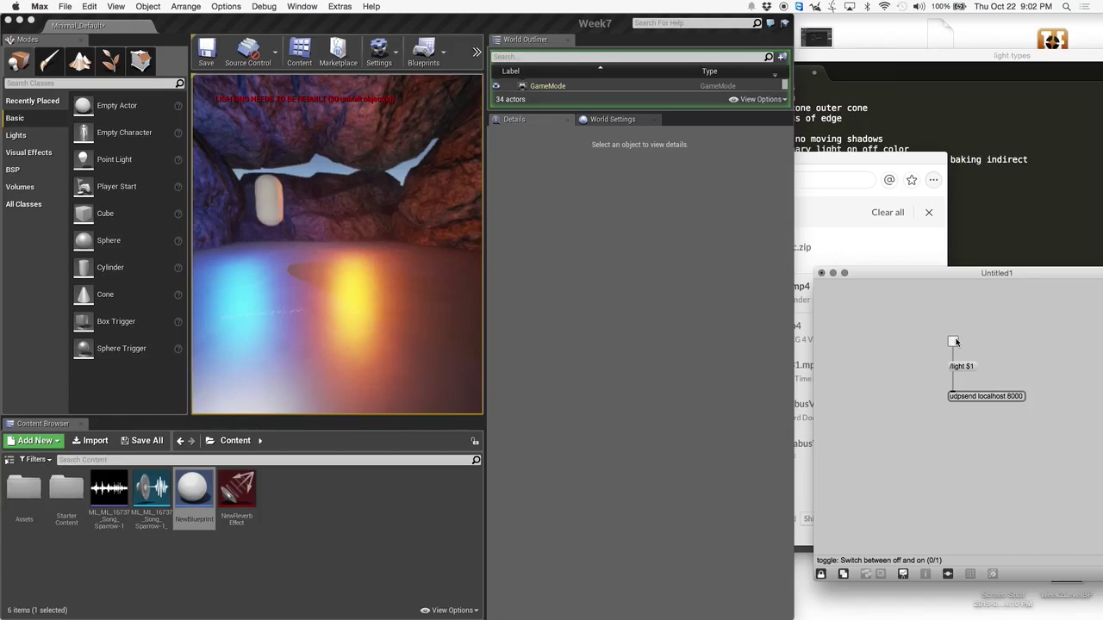
pyautogui.click(953, 343)
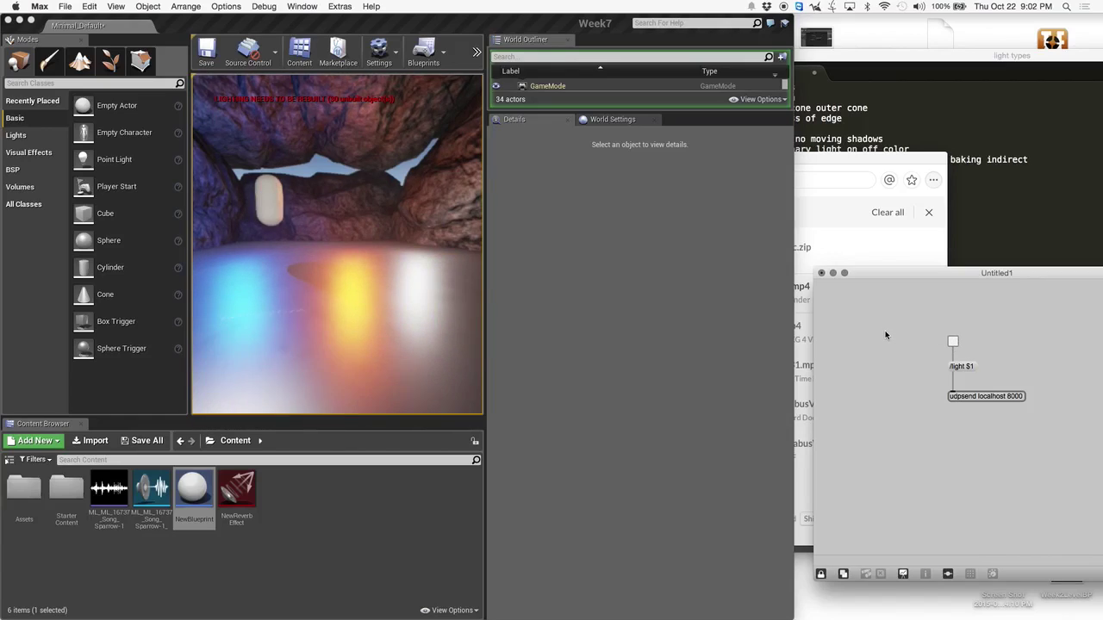
pyautogui.moveTo(917, 277); pyautogui.dragTo(805, 270)
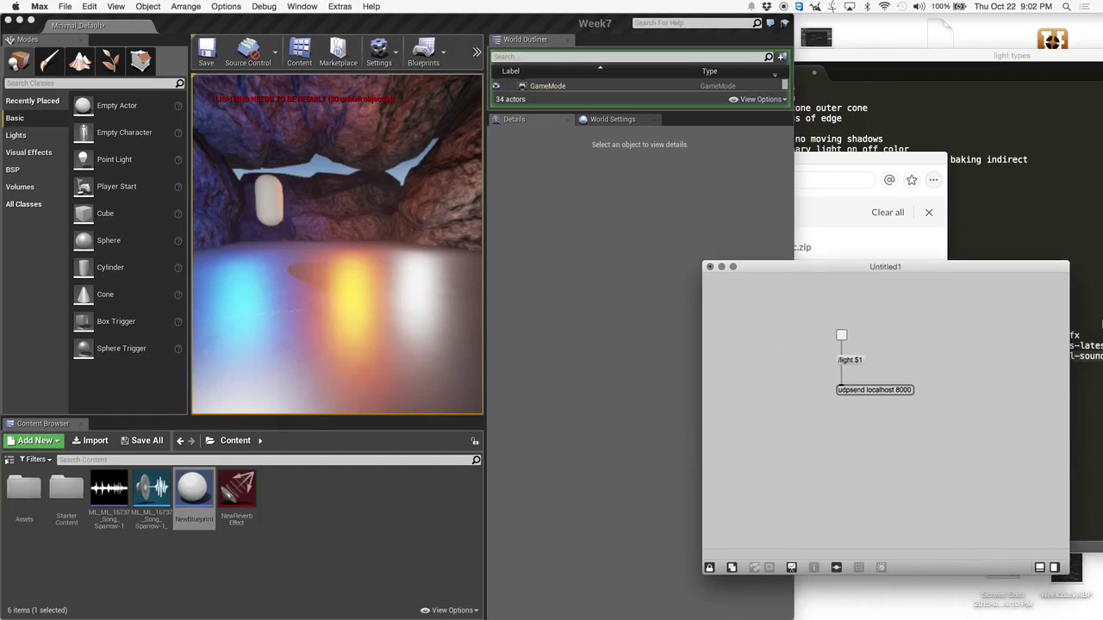